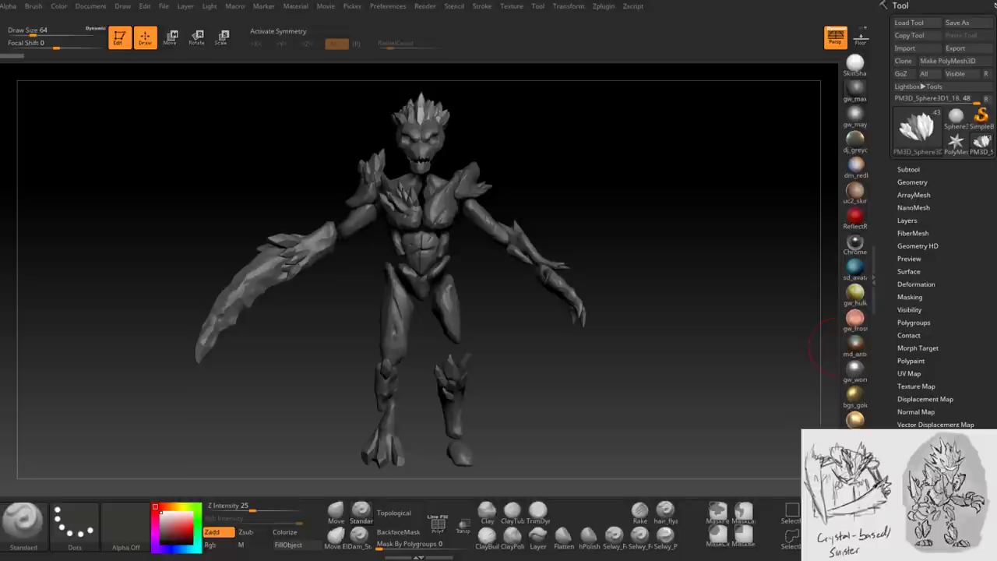
- Open the subtool list and show the SK_Mannequin1 subtool together with the creature's crystal pieces
{"action": "mouse_move", "coordinate": [632, 196]}
{"action": "left_mouse_down"}
{"action": "mouse_move", "coordinate": [621, 223]}
{"action": "mouse_move", "coordinate": [633, 213]}
{"action": "left_mouse_up"}
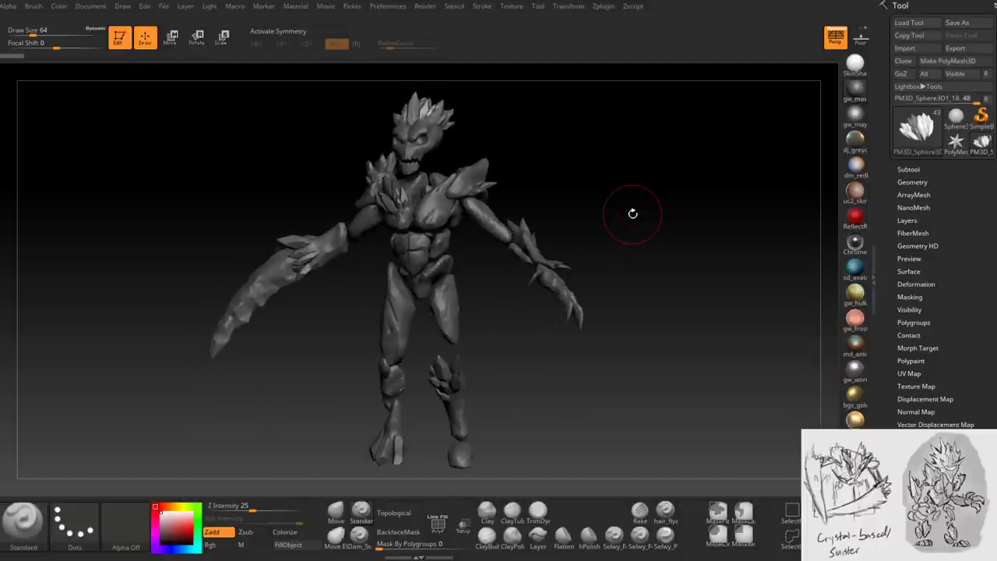
{"action": "left_click", "coordinate": [908, 169]}
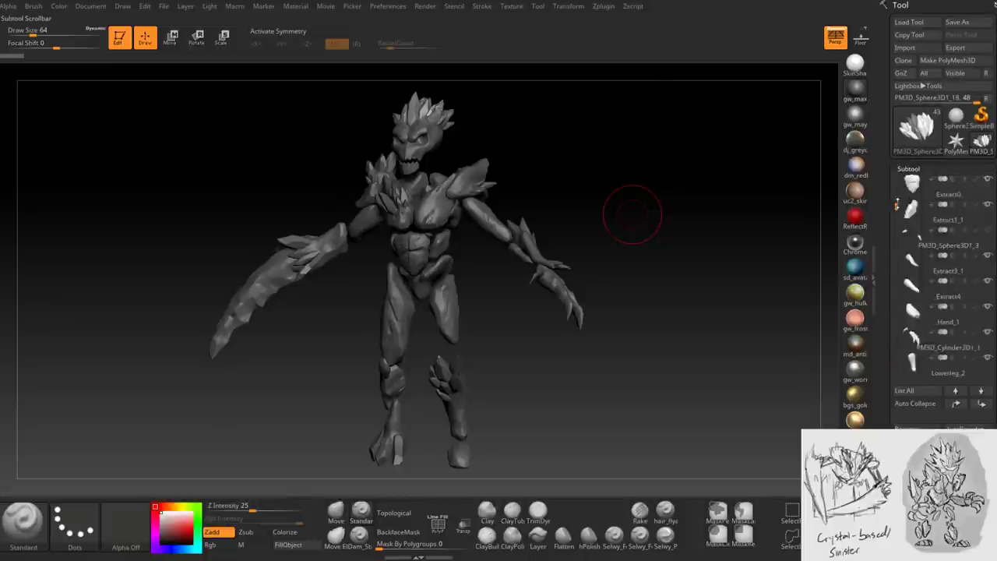
{"action": "mouse_move", "coordinate": [630, 214]}
{"action": "left_mouse_down"}
{"action": "mouse_move", "coordinate": [647, 222]}
{"action": "mouse_move", "coordinate": [586, 229]}
{"action": "mouse_move", "coordinate": [634, 226]}
{"action": "mouse_move", "coordinate": [600, 225]}
{"action": "mouse_move", "coordinate": [612, 272]}
{"action": "mouse_move", "coordinate": [629, 229]}
{"action": "mouse_move", "coordinate": [626, 249]}
{"action": "mouse_move", "coordinate": [654, 249]}
{"action": "mouse_move", "coordinate": [569, 355]}
{"action": "mouse_move", "coordinate": [567, 313]}
{"action": "mouse_move", "coordinate": [534, 314]}
{"action": "mouse_move", "coordinate": [563, 311]}
{"action": "mouse_move", "coordinate": [559, 340]}
{"action": "mouse_move", "coordinate": [534, 328]}
{"action": "left_mouse_up"}
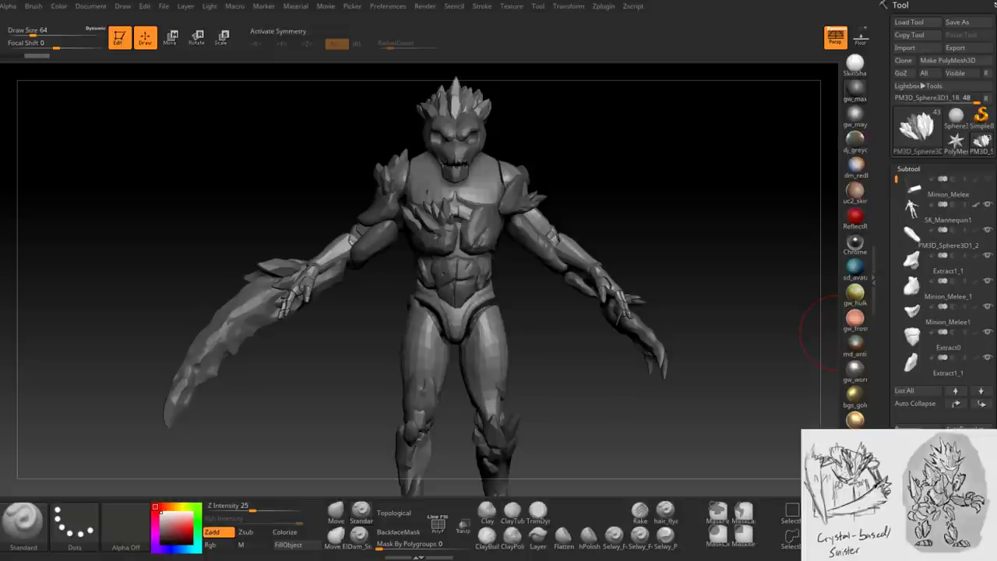
{"action": "left_click_drag", "start_coordinate": [680, 221], "coordinate": [554, 246]}
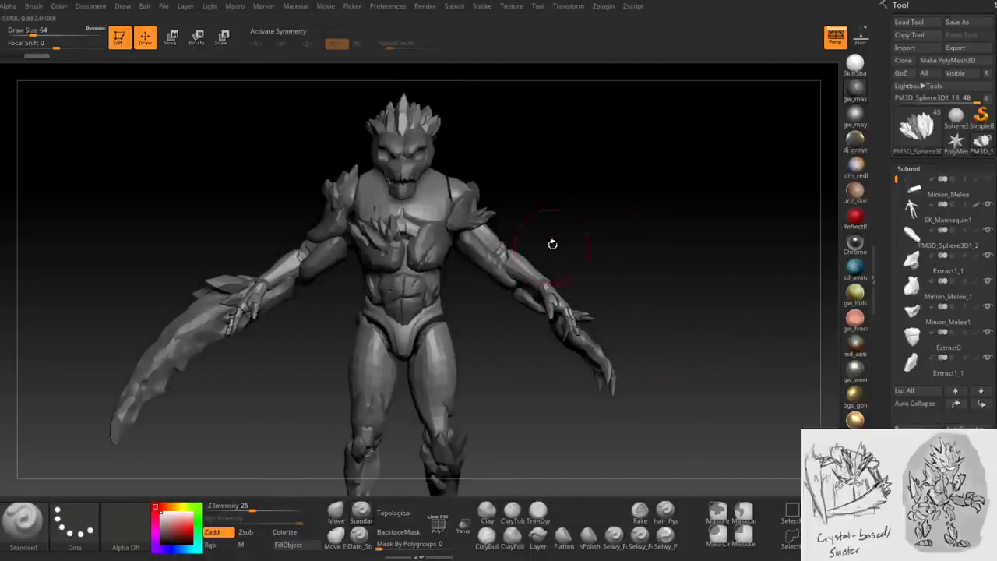
- Activate the Move gizmo and limit the subtool selection to the smooth crystal piece on the creature's chest
{"action": "left_click", "coordinate": [170, 37]}
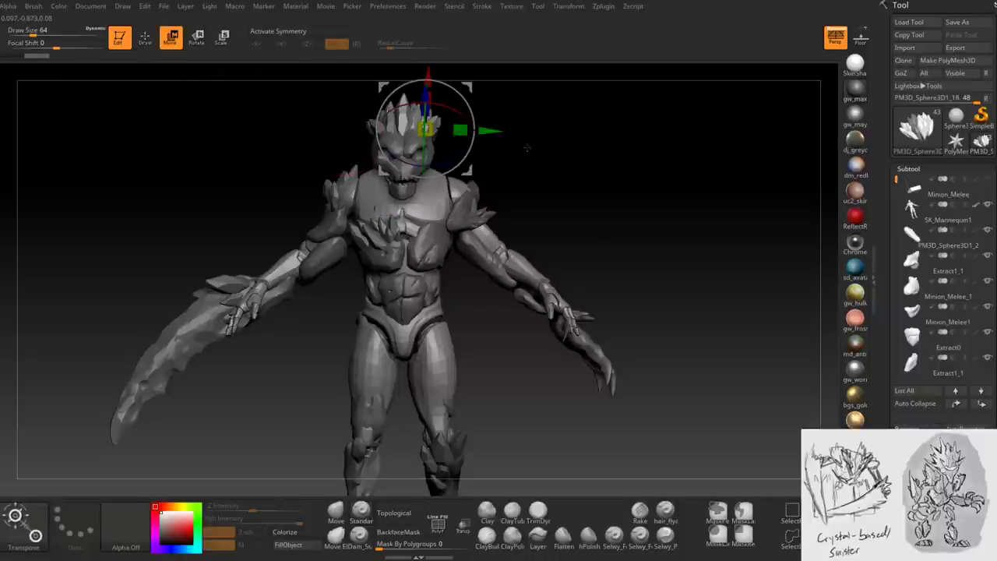
{"action": "left_click_drag", "start_coordinate": [549, 181], "coordinate": [486, 99]}
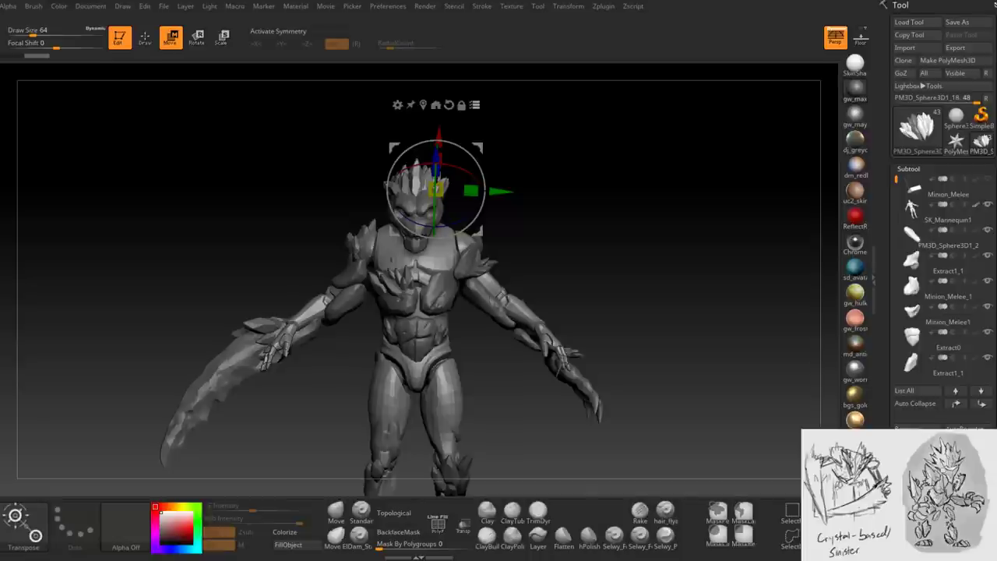
{"action": "mouse_move", "coordinate": [571, 247]}
{"action": "left_mouse_down"}
{"action": "mouse_move", "coordinate": [616, 249]}
{"action": "mouse_move", "coordinate": [572, 225]}
{"action": "mouse_move", "coordinate": [587, 223]}
{"action": "mouse_move", "coordinate": [559, 232]}
{"action": "mouse_move", "coordinate": [514, 151]}
{"action": "left_mouse_up"}
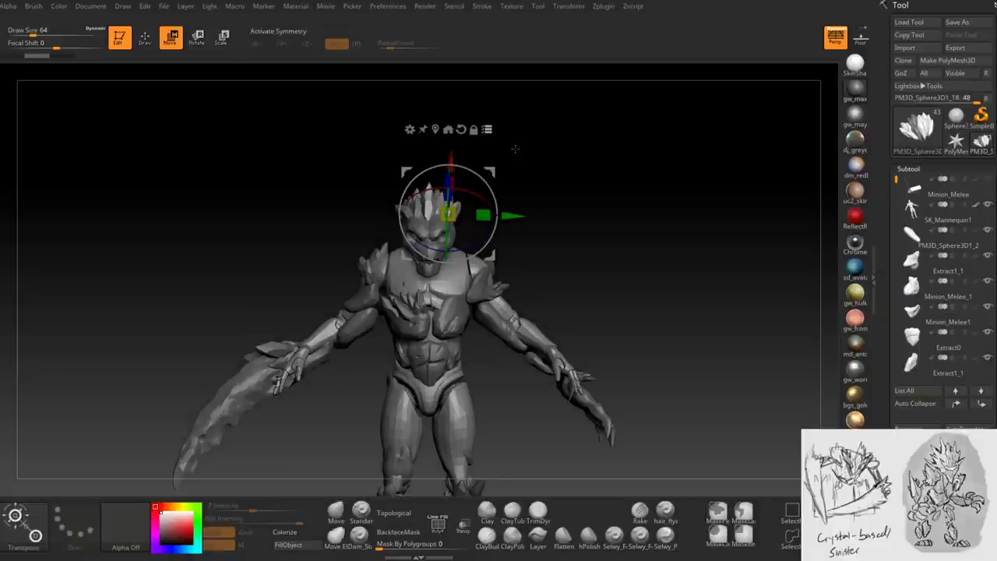
{"action": "key", "text": "ctrl+shift"}
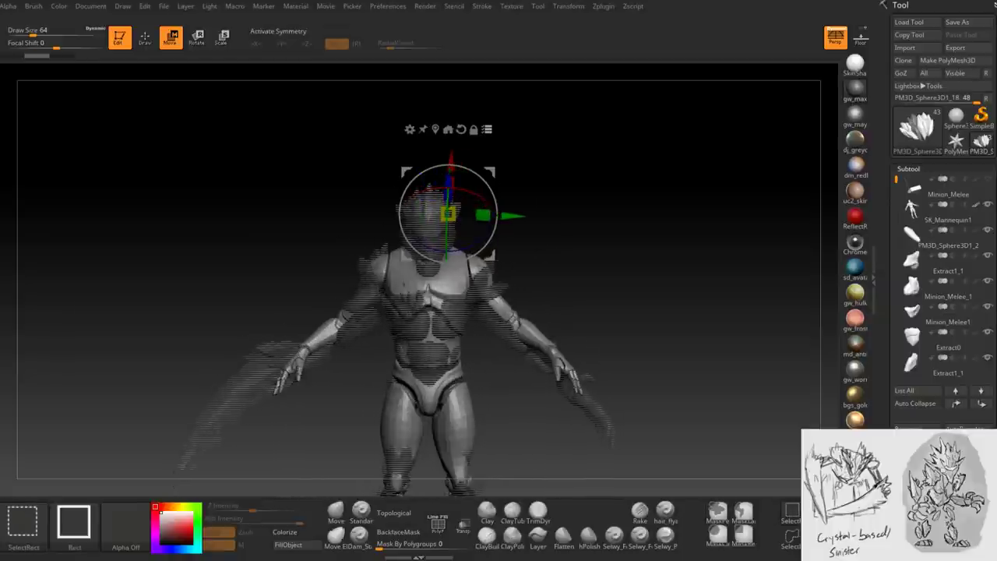
{"action": "left_click", "coordinate": [589, 211], "text": "ctrl+shift"}
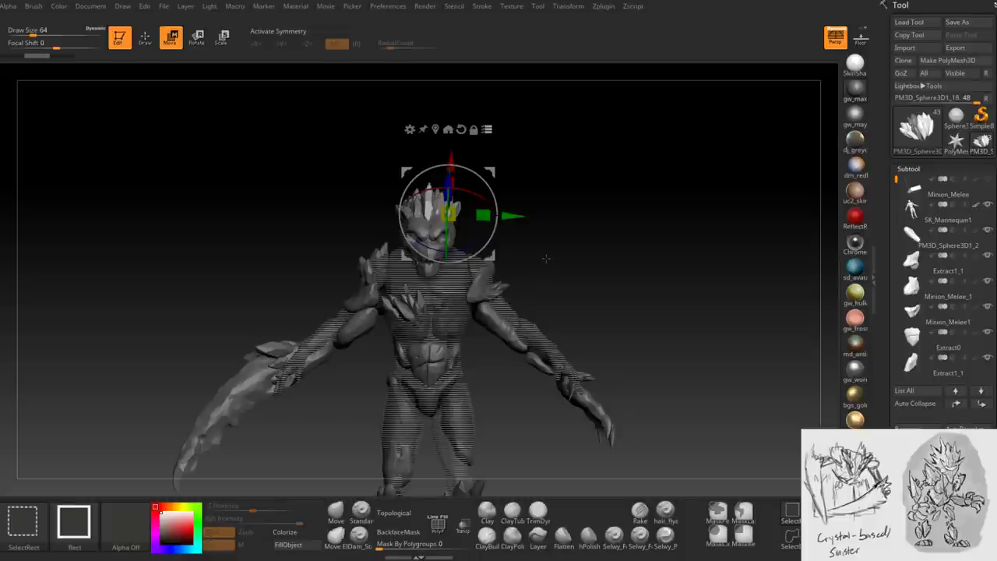
{"action": "left_click", "coordinate": [448, 315], "text": "ctrl+shift"}
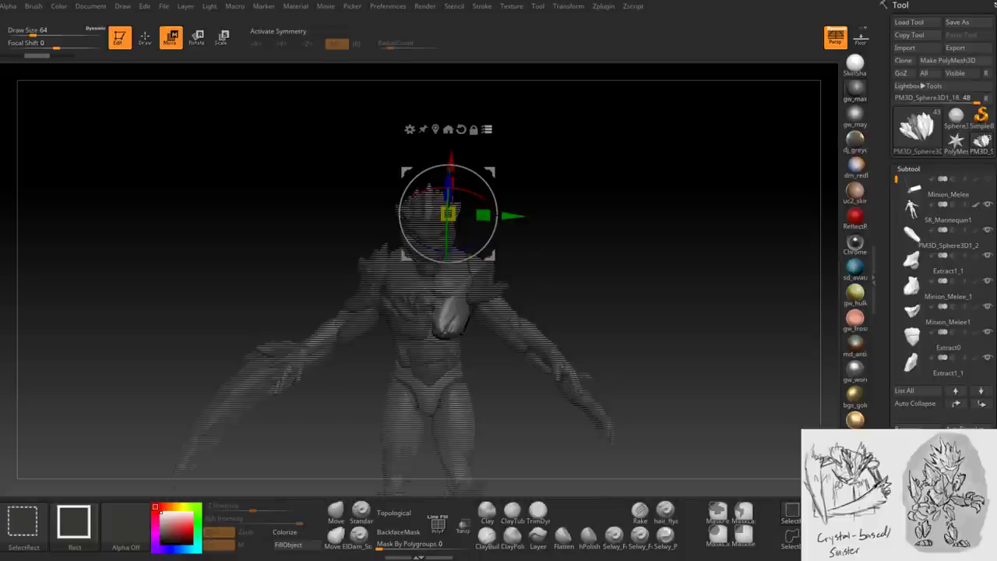
- Move both chest crystal pieces up together so they sit higher on the mannequin's chest
{"action": "mouse_move", "coordinate": [579, 238]}
{"action": "left_mouse_down"}
{"action": "mouse_move", "coordinate": [634, 243]}
{"action": "mouse_move", "coordinate": [559, 258]}
{"action": "mouse_move", "coordinate": [690, 238]}
{"action": "mouse_move", "coordinate": [583, 249]}
{"action": "left_mouse_up"}
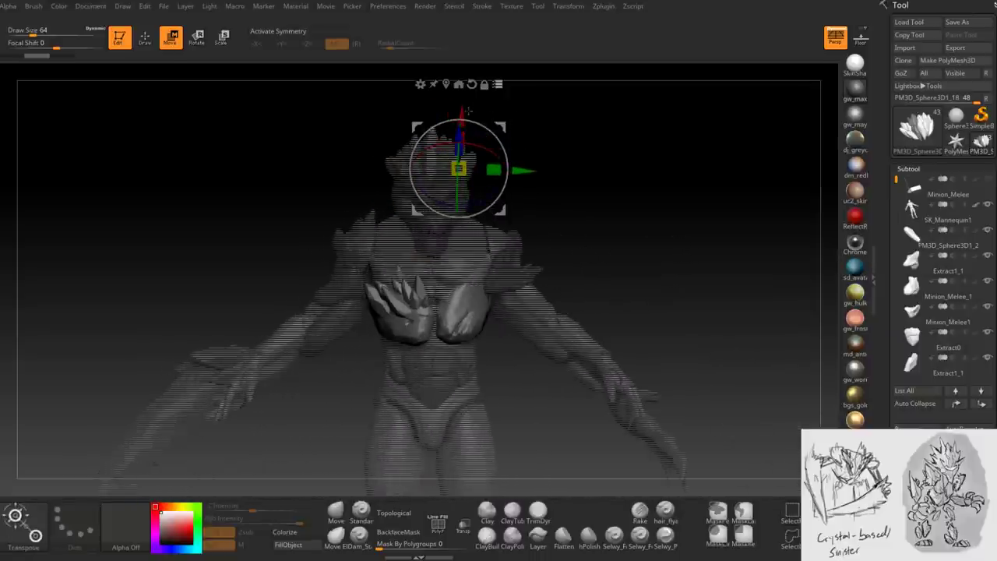
{"action": "left_click_drag", "start_coordinate": [462, 109], "coordinate": [470, 113]}
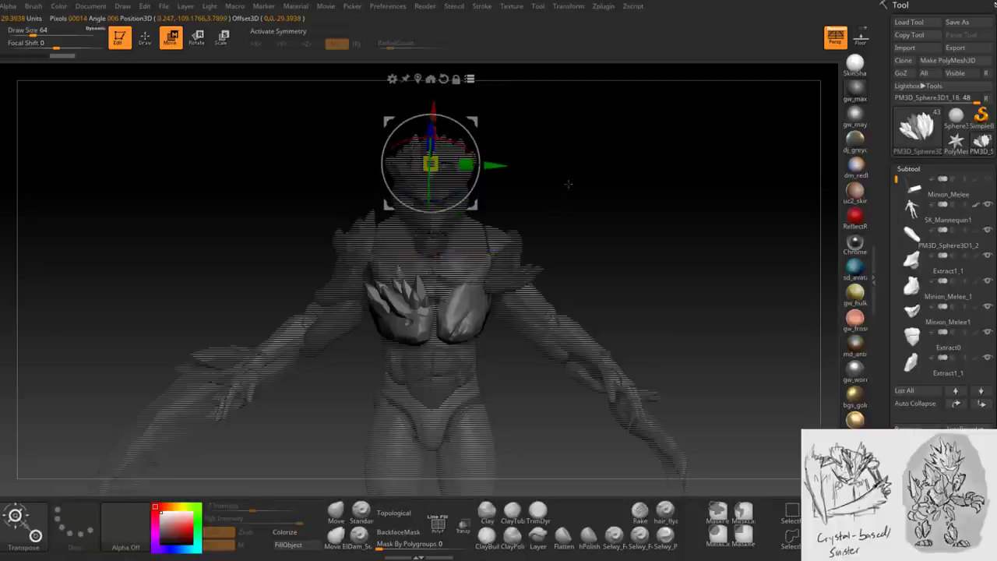
{"action": "left_click_drag", "start_coordinate": [564, 187], "coordinate": [514, 190]}
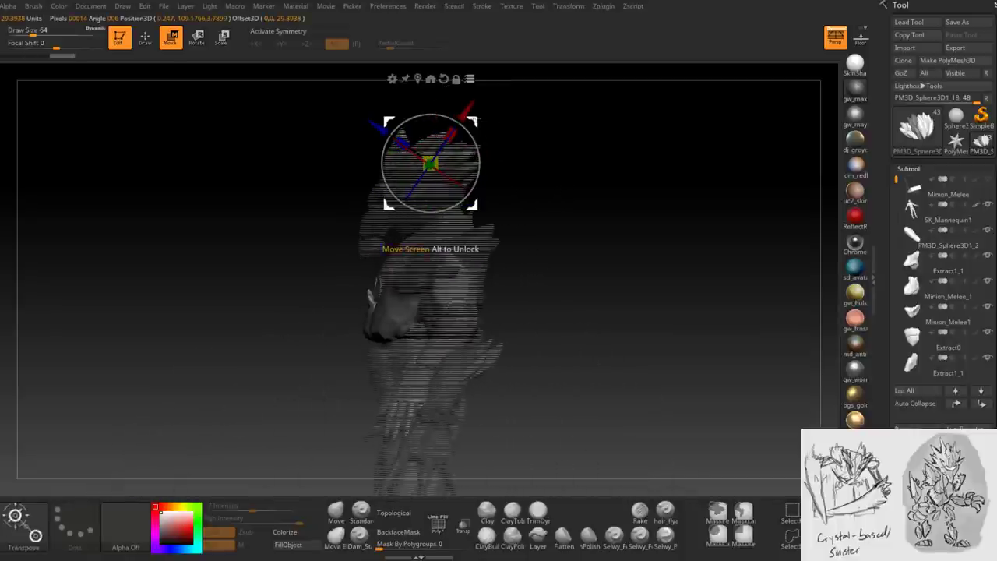
{"action": "left_click_drag", "start_coordinate": [470, 119], "coordinate": [481, 91]}
{"action": "left_click_drag", "start_coordinate": [583, 204], "coordinate": [639, 204]}
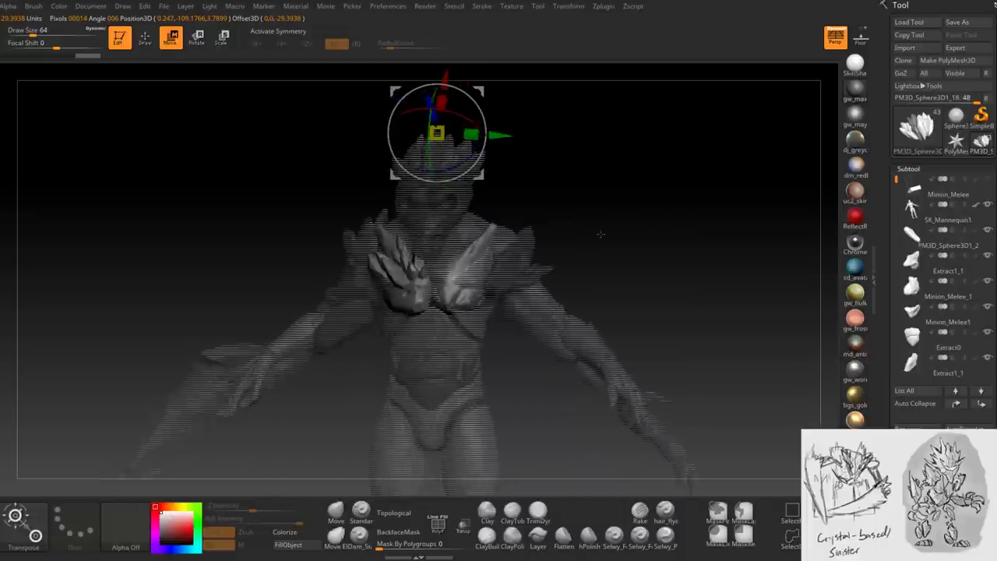
- Select the crystal pads on both shoulders and reposition them on the mannequin's shoulders
{"action": "key", "text": "ctrl+shift"}
{"action": "left_click", "coordinate": [511, 273], "text": "ctrl+shift"}
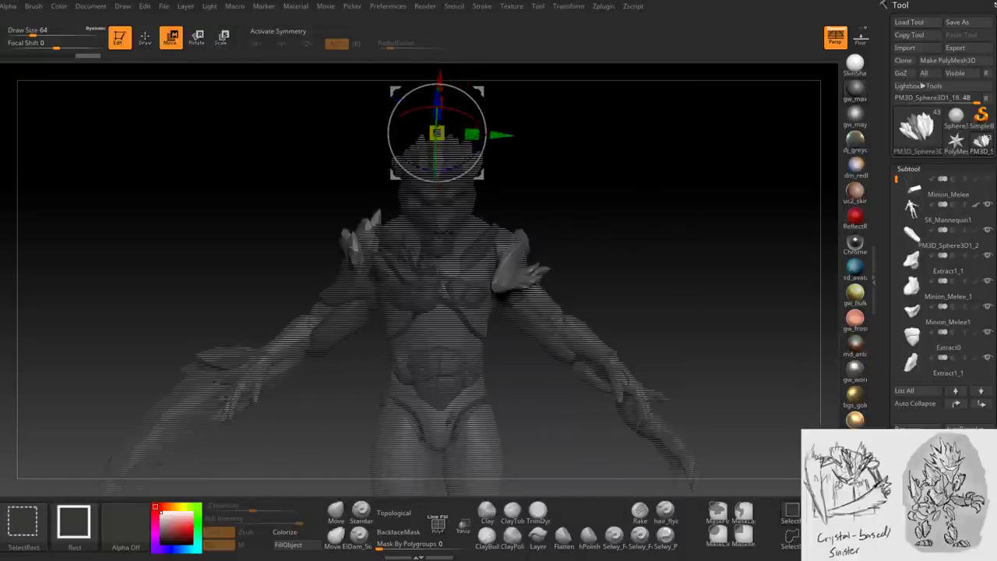
{"action": "mouse_move", "coordinate": [596, 233]}
{"action": "left_mouse_down"}
{"action": "mouse_move", "coordinate": [536, 238]}
{"action": "mouse_move", "coordinate": [479, 91]}
{"action": "mouse_move", "coordinate": [463, 110]}
{"action": "mouse_move", "coordinate": [498, 117]}
{"action": "mouse_move", "coordinate": [485, 62]}
{"action": "mouse_move", "coordinate": [487, 78]}
{"action": "mouse_move", "coordinate": [486, 64]}
{"action": "mouse_move", "coordinate": [500, 74]}
{"action": "left_mouse_up"}
{"action": "left_click_drag", "start_coordinate": [553, 226], "coordinate": [506, 248]}
- Select both upper arm pieces and move them into line with the mannequin's upper arms
{"action": "key", "text": "ctrl"}
{"action": "left_click", "coordinate": [518, 323], "text": "ctrl+shift"}
{"action": "left_click", "coordinate": [616, 257], "text": "ctrl+shift"}
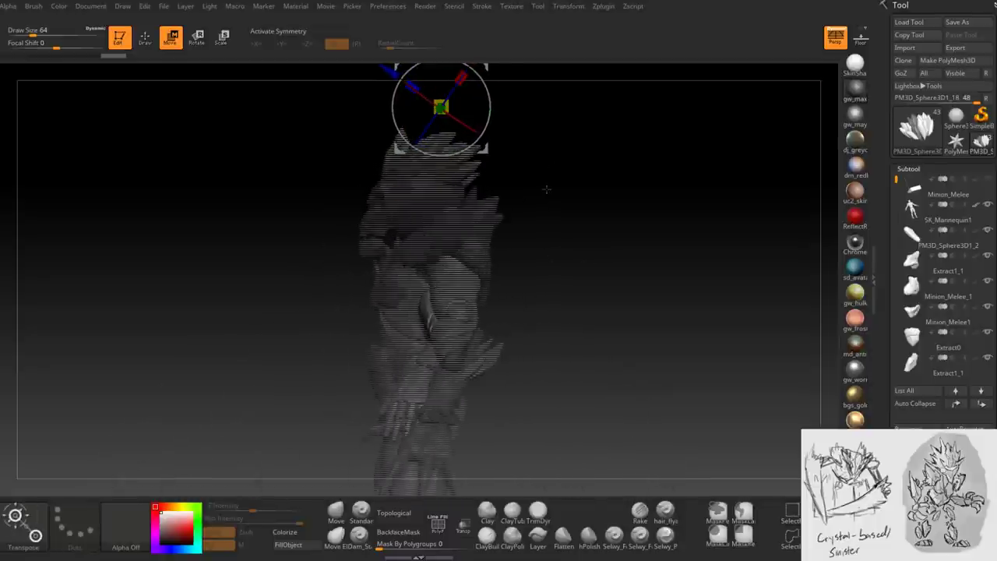
{"action": "left_click_drag", "start_coordinate": [546, 188], "coordinate": [535, 238]}
{"action": "left_click_drag", "start_coordinate": [435, 233], "coordinate": [438, 195]}
{"action": "left_click_drag", "start_coordinate": [546, 234], "coordinate": [637, 237]}
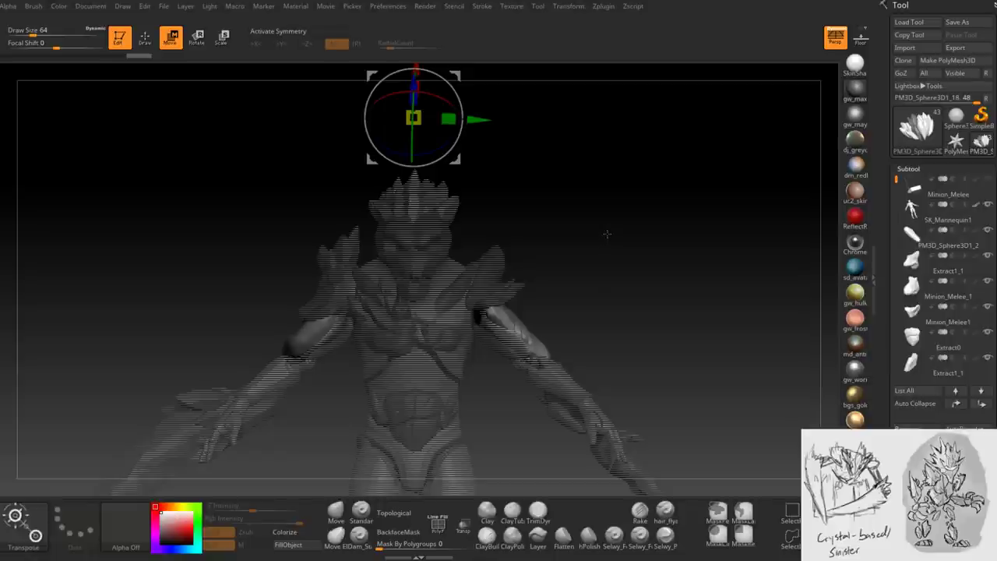
{"action": "left_click_drag", "start_coordinate": [607, 232], "coordinate": [556, 240]}
{"action": "left_click", "coordinate": [484, 70]}
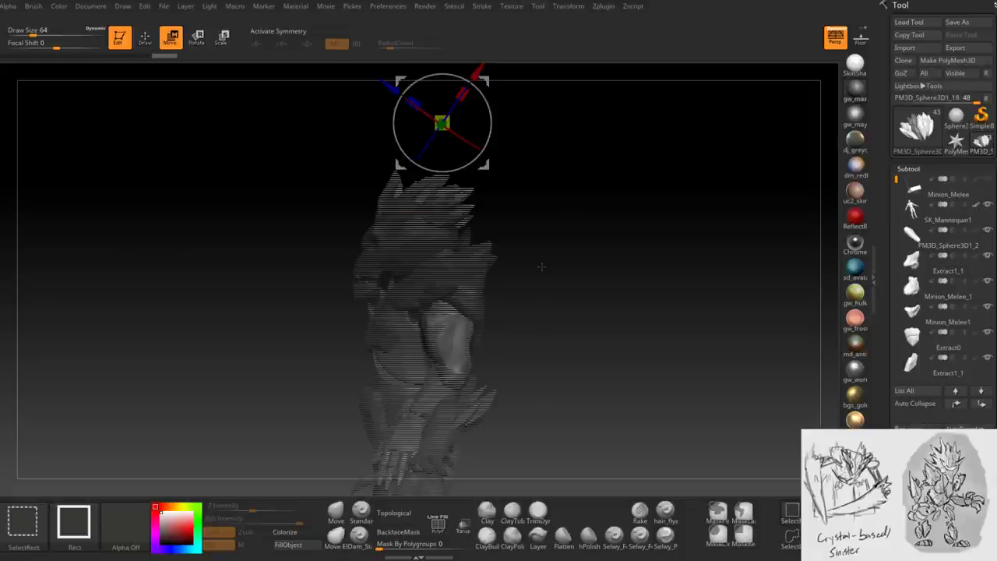
- Reselect the shoulder pads with their spikes and adjust their position against the mannequin from the side
{"action": "key", "text": "ctrl+shift"}
{"action": "key", "text": "ctrl+shift"}
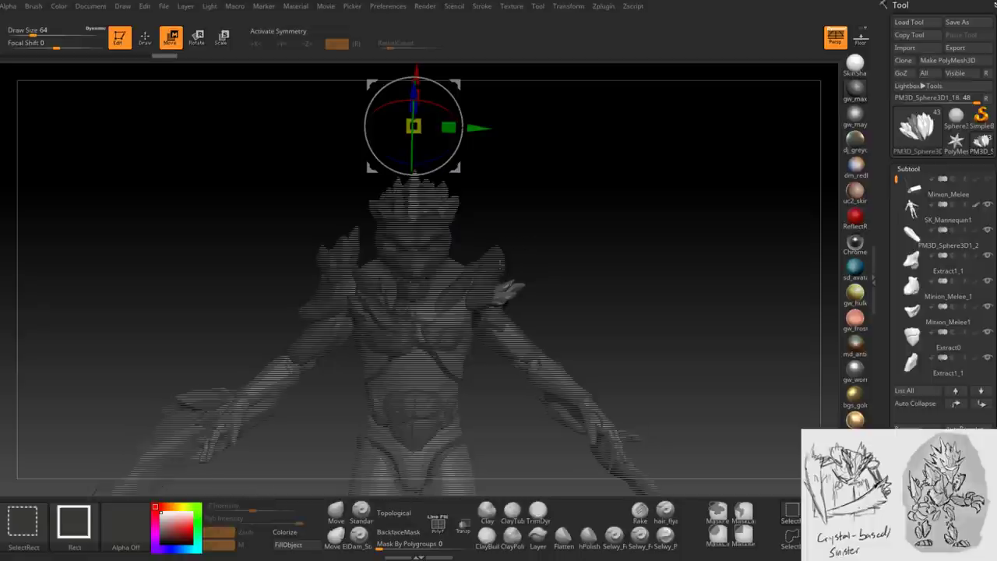
{"action": "left_click_drag", "start_coordinate": [685, 257], "coordinate": [534, 260]}
{"action": "left_click_drag", "start_coordinate": [486, 82], "coordinate": [488, 92]}
{"action": "left_click_drag", "start_coordinate": [597, 223], "coordinate": [525, 263]}
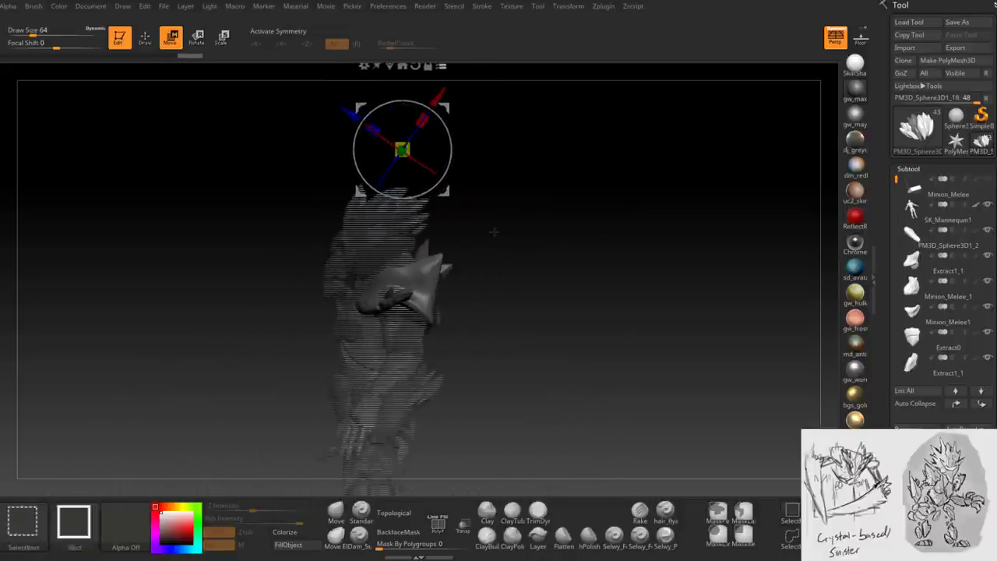
{"action": "left_click_drag", "start_coordinate": [400, 148], "coordinate": [402, 146]}
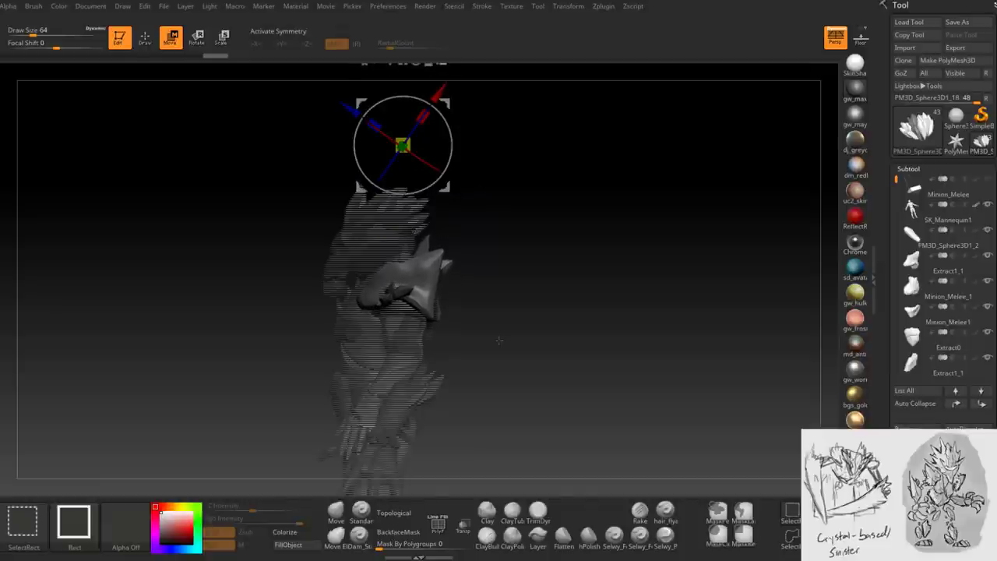
- Select the forearm spikes, arm blade and clawed hand and move them together towards the mannequin's forearms and hands
{"action": "left_click_drag", "start_coordinate": [512, 330], "coordinate": [559, 212], "text": "alt"}
{"action": "key", "text": "ctrl+shift"}
{"action": "left_click", "coordinate": [444, 277], "text": "ctrl+shift"}
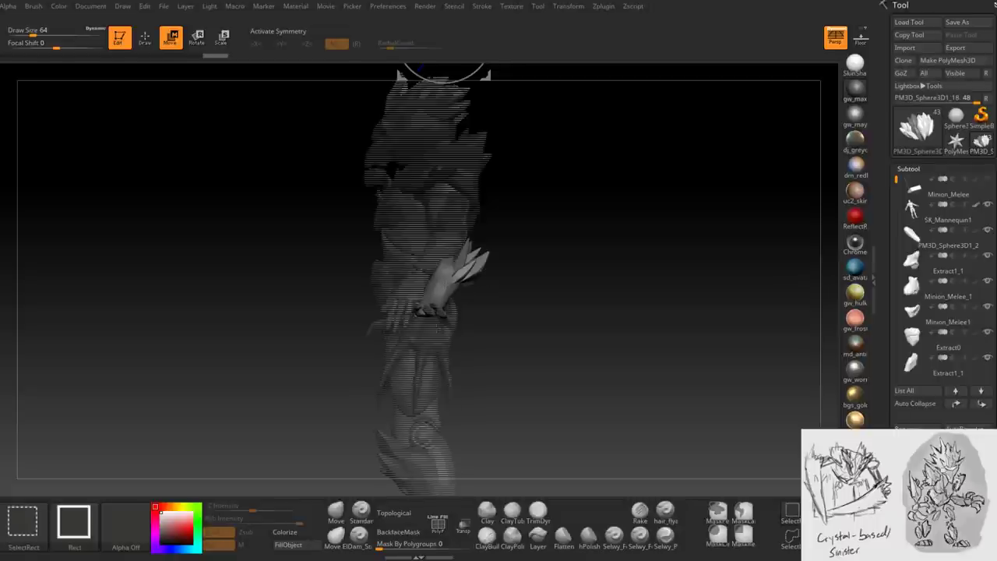
{"action": "left_click_drag", "start_coordinate": [685, 233], "coordinate": [526, 234]}
{"action": "key", "text": "ctrl+shift"}
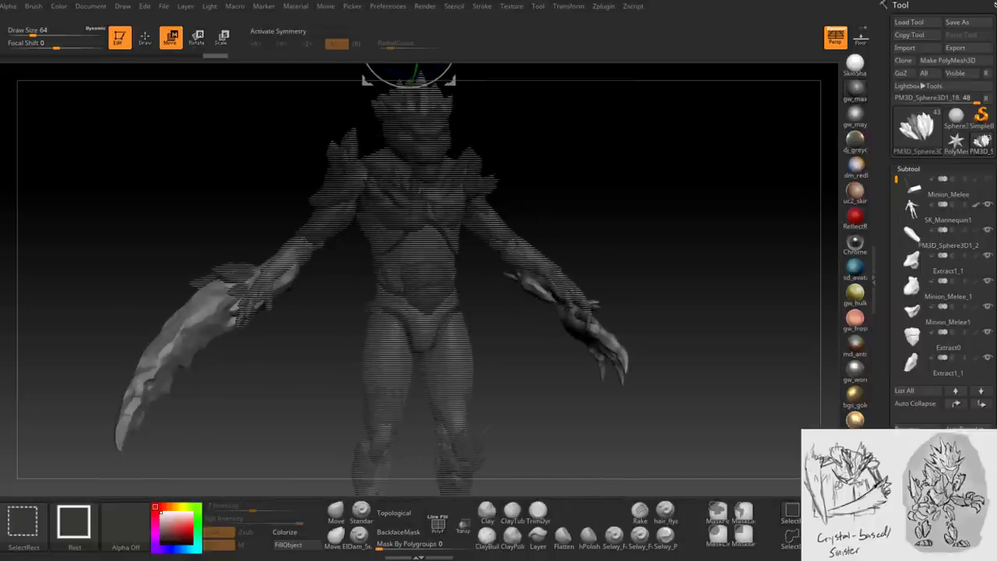
{"action": "left_click_drag", "start_coordinate": [285, 348], "coordinate": [366, 343]}
{"action": "key", "text": "ctrl+shift"}
{"action": "left_click_drag", "start_coordinate": [499, 111], "coordinate": [499, 207], "text": "alt"}
{"action": "mouse_move", "coordinate": [472, 80]}
{"action": "left_mouse_down"}
{"action": "mouse_move", "coordinate": [420, 78]}
{"action": "mouse_move", "coordinate": [471, 78]}
{"action": "left_mouse_up"}
{"action": "left_click_drag", "start_coordinate": [545, 153], "coordinate": [623, 213]}
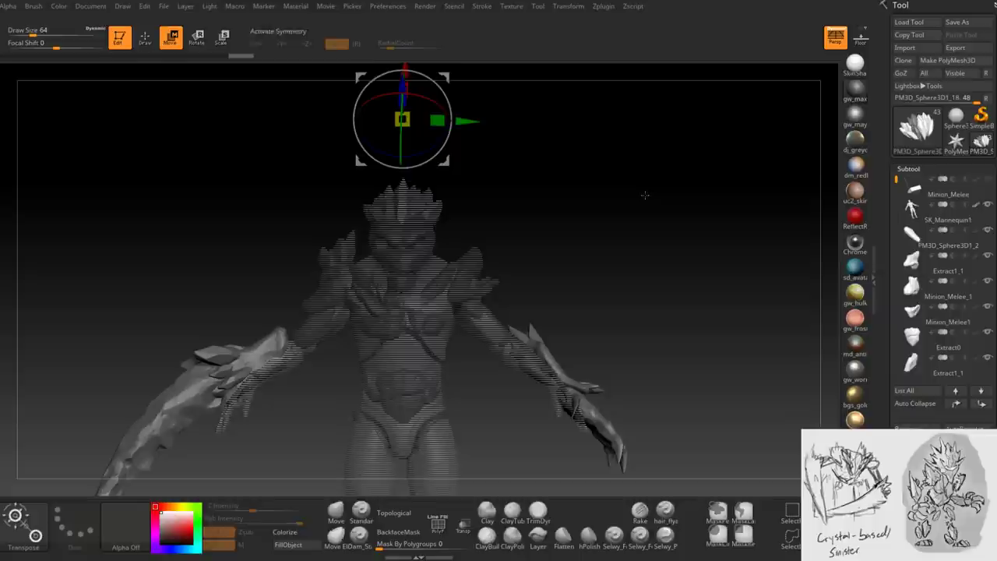
- Activate X symmetry and nudge the selected forearm and hand pieces
{"action": "key", "text": "x"}
{"action": "left_click_drag", "start_coordinate": [446, 76], "coordinate": [440, 72]}
{"action": "left_click_drag", "start_coordinate": [638, 210], "coordinate": [565, 256]}
- Select the creature's jaw and head pieces and locate the PM3D_Sphere3D1_18 crown crystals in the subtool list
{"action": "key", "text": "space"}
{"action": "left_click", "coordinate": [363, 281], "text": "alt"}
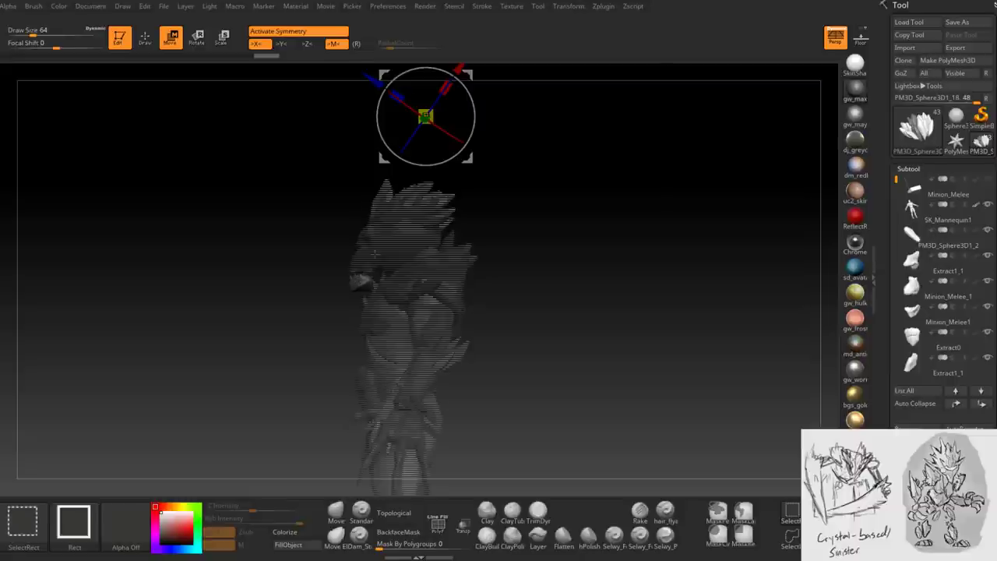
{"action": "left_click", "coordinate": [374, 252], "text": "alt"}
{"action": "mouse_move", "coordinate": [491, 234]}
{"action": "left_mouse_down", "text": "ctrl+shift"}
{"action": "mouse_move", "coordinate": [522, 195]}
{"action": "mouse_move", "coordinate": [534, 242]}
{"action": "mouse_move", "coordinate": [546, 249]}
{"action": "left_mouse_up", "text": "ctrl+shift"}
{"action": "left_click_drag", "start_coordinate": [895, 181], "coordinate": [896, 343]}
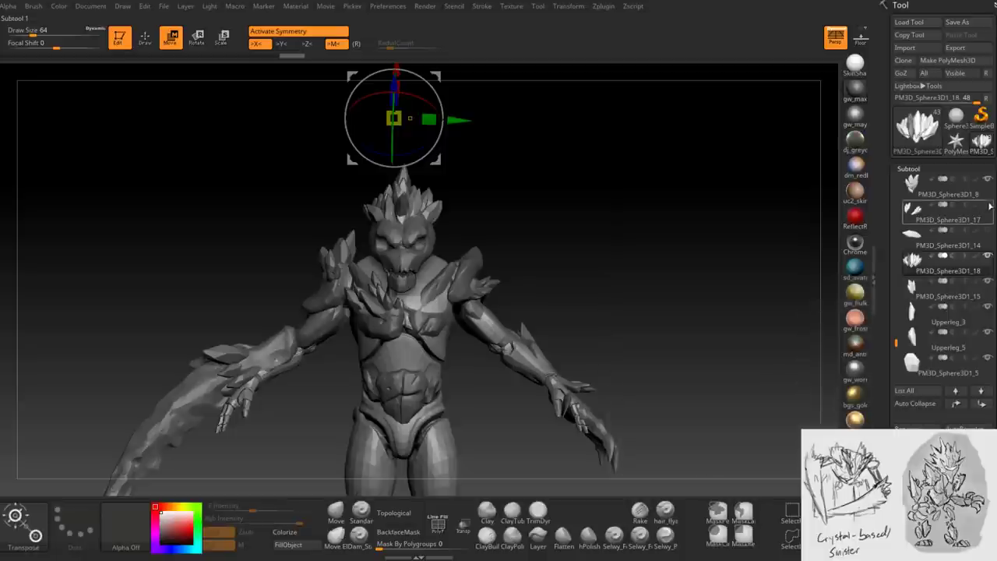
- Group-select the head, jaw and crown crystals for a joint transform
{"action": "left_click_drag", "start_coordinate": [624, 238], "coordinate": [534, 222], "text": "shift"}
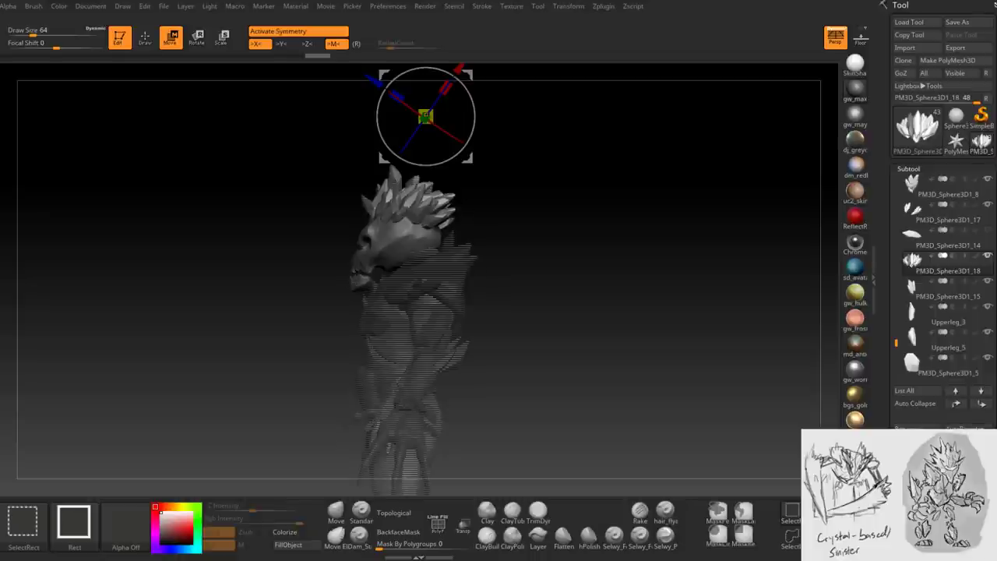
{"action": "key", "text": "ctrl+shift"}
{"action": "mouse_move", "coordinate": [481, 185]}
{"action": "left_mouse_down"}
{"action": "mouse_move", "coordinate": [573, 193]}
{"action": "mouse_move", "coordinate": [556, 226]}
{"action": "mouse_move", "coordinate": [623, 226]}
{"action": "mouse_move", "coordinate": [449, 210]}
{"action": "left_mouse_up"}
{"action": "key", "text": "ctrl+shift"}
{"action": "left_click", "coordinate": [375, 244], "text": "ctrl+shift"}
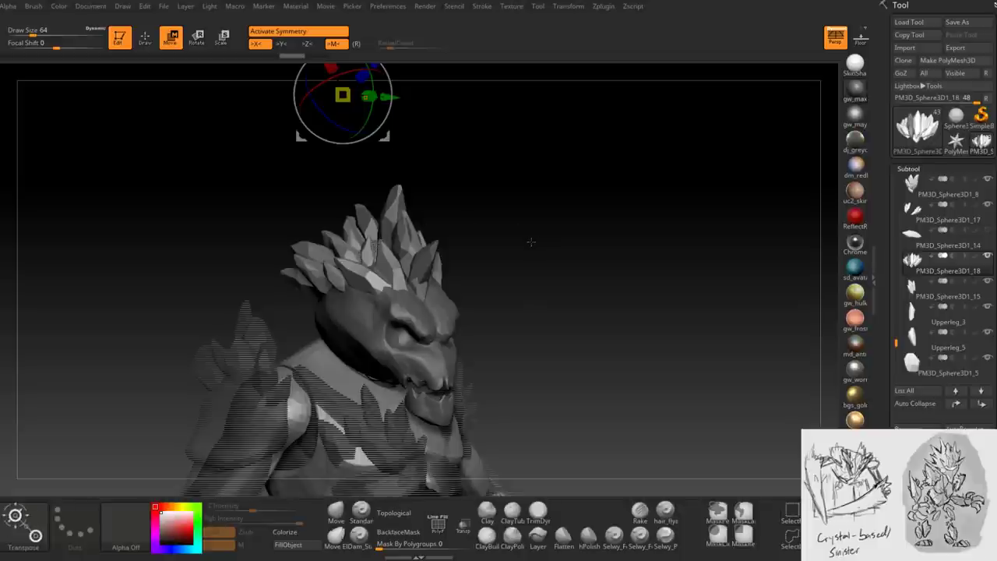
{"action": "left_click_drag", "start_coordinate": [531, 243], "coordinate": [499, 250]}
{"action": "key", "text": "ctrl+shift"}
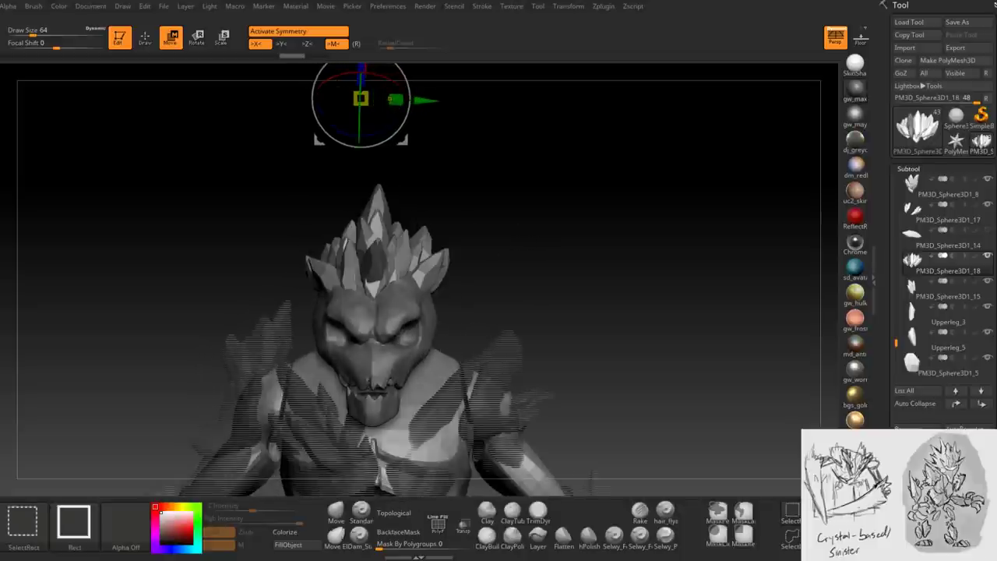
- Move the head, jaw and crown crystals slightly up and back over the mannequin's neck, and return to Draw mode
{"action": "left_click_drag", "start_coordinate": [376, 77], "coordinate": [421, 95]}
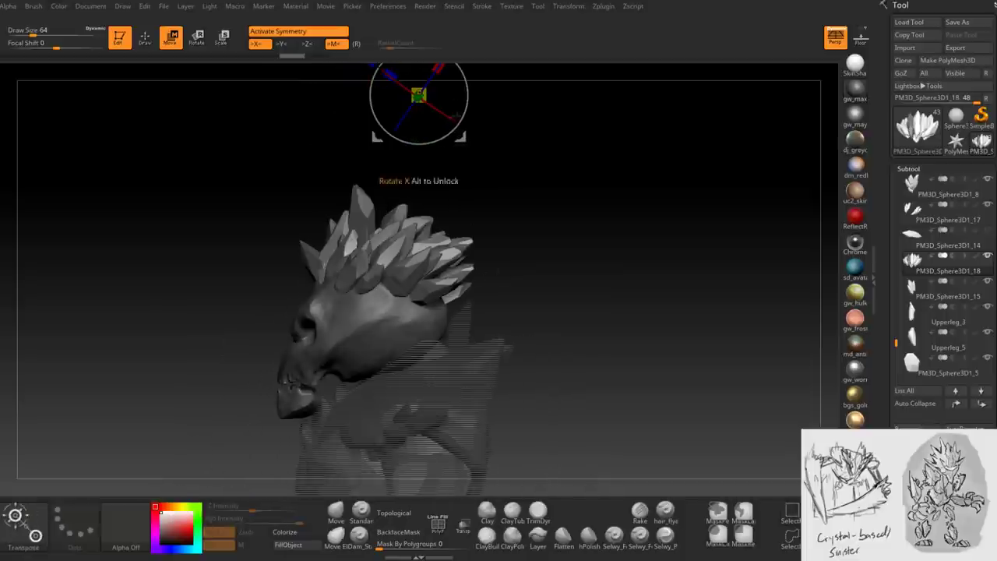
{"action": "left_click_drag", "start_coordinate": [418, 179], "coordinate": [481, 237]}
{"action": "key", "text": "ctrl+shift"}
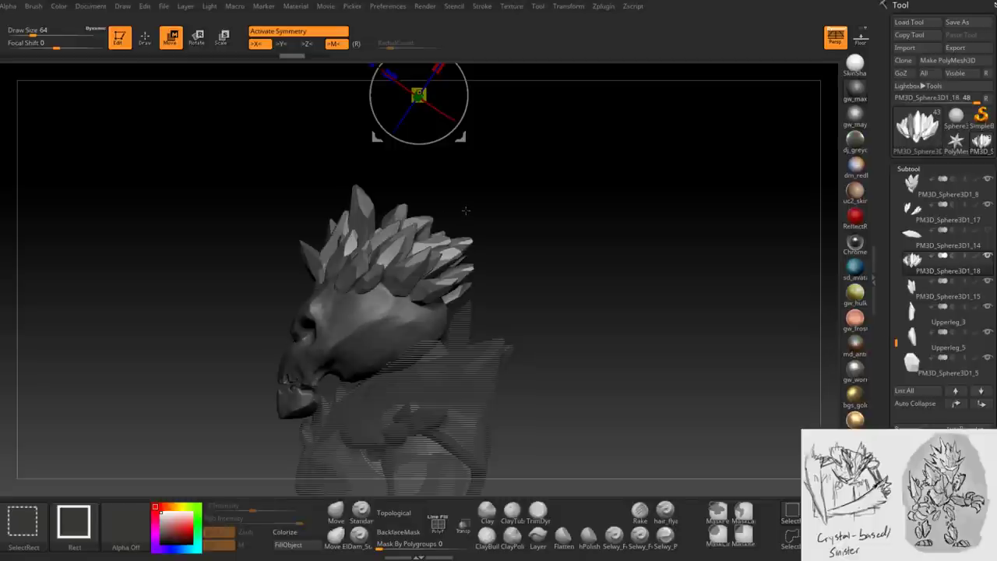
{"action": "left_click_drag", "start_coordinate": [461, 140], "coordinate": [469, 113]}
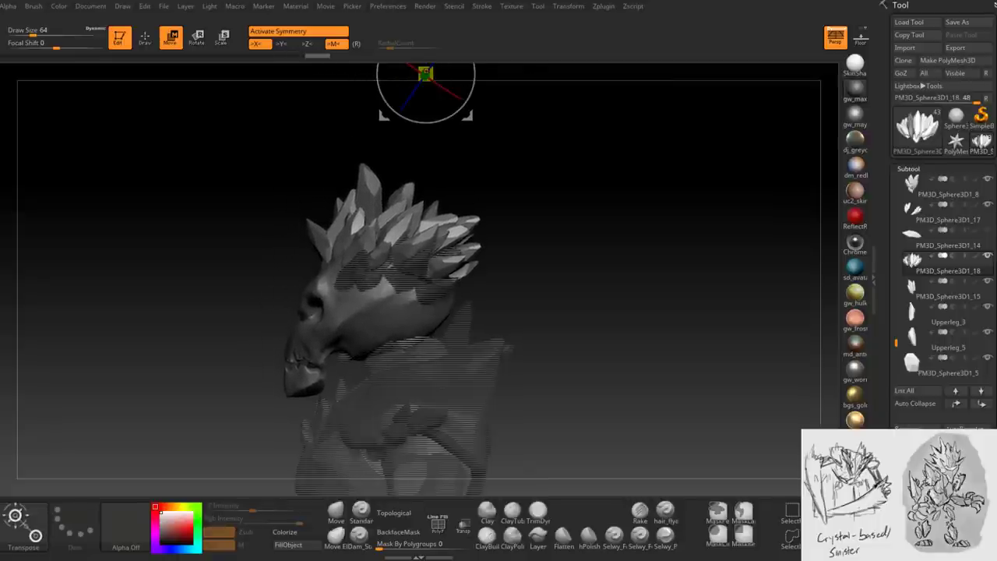
{"action": "key", "text": "ctrl+shift"}
{"action": "left_click_drag", "start_coordinate": [550, 200], "coordinate": [592, 209]}
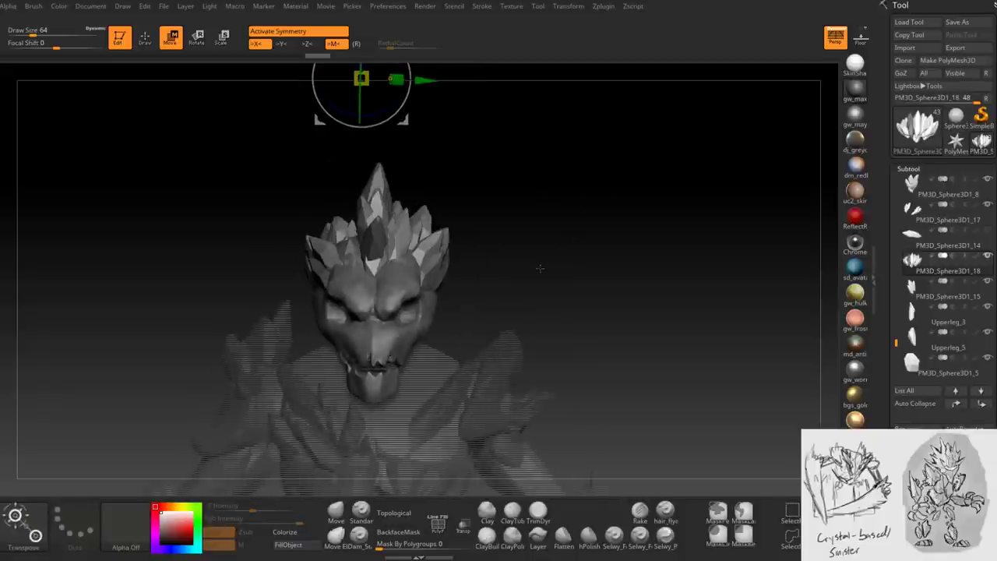
{"action": "left_click_drag", "start_coordinate": [545, 252], "coordinate": [551, 220], "text": "alt"}
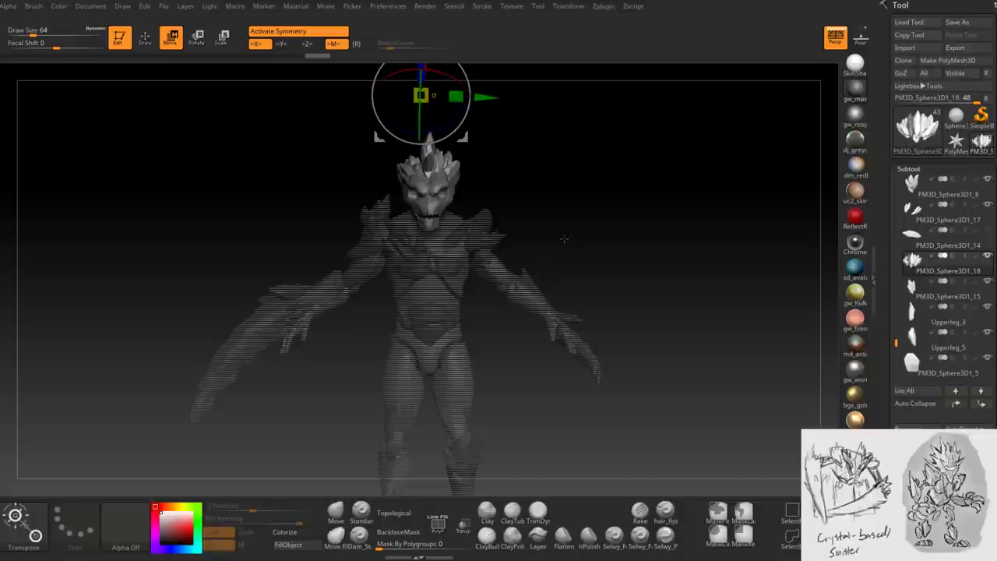
{"action": "key", "text": "q"}
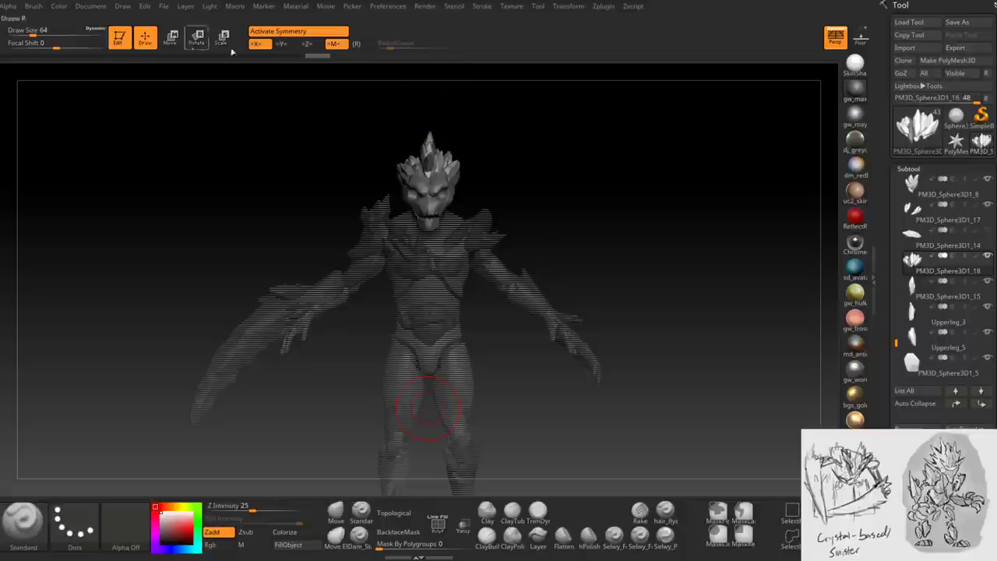
- End the head group selection, select the Extract4_1 forearm piece, centre the gizmo on it and shift it slightly toward the elbow
{"action": "key", "text": "w"}
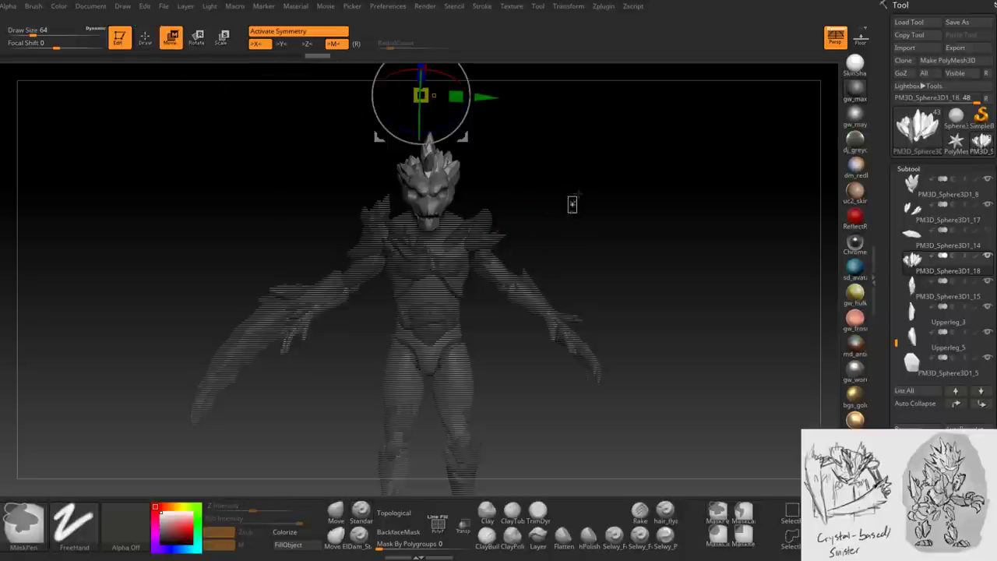
{"action": "left_click_drag", "start_coordinate": [420, 95], "coordinate": [411, 184]}
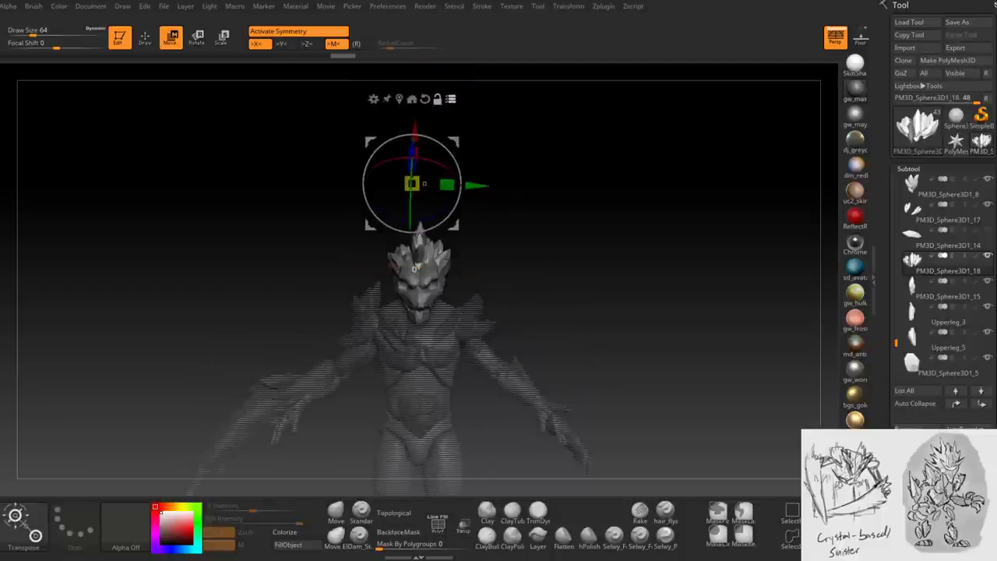
{"action": "left_click", "coordinate": [419, 251], "text": "alt"}
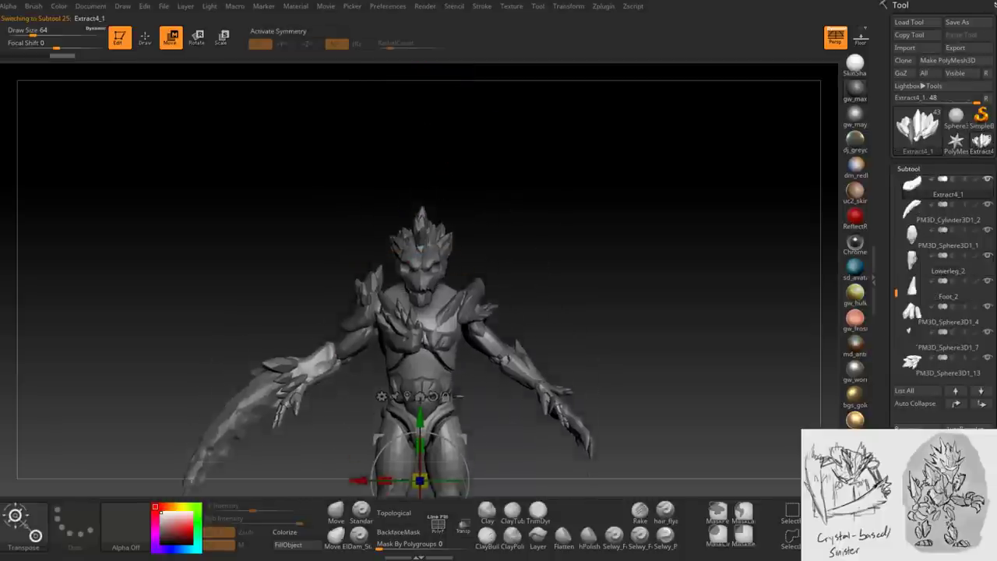
{"action": "scroll", "coordinate": [411, 281], "scroll_direction": "up", "scroll_amount": 6}
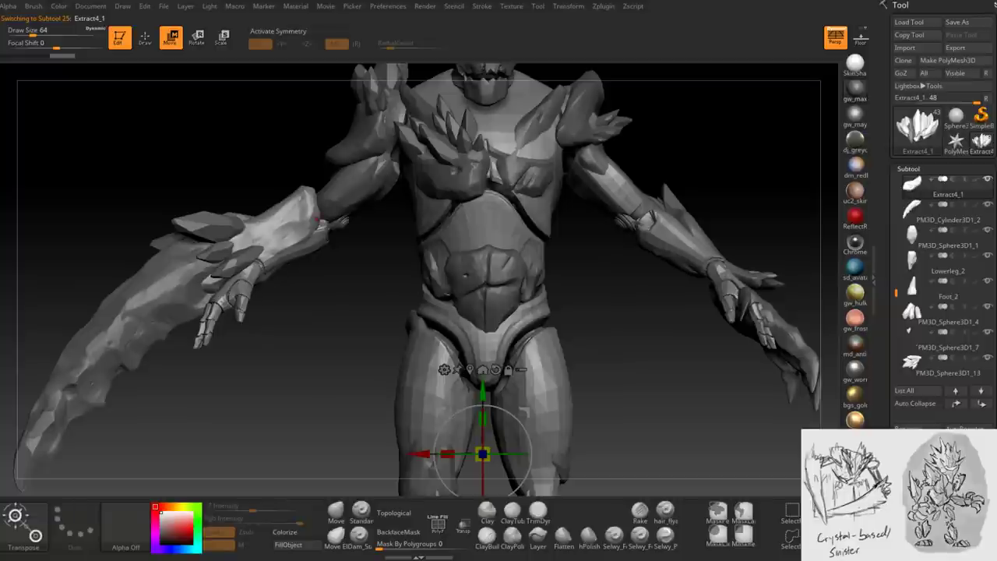
{"action": "left_click", "coordinate": [242, 222]}
{"action": "left_click_drag", "start_coordinate": [273, 158], "coordinate": [342, 337]}
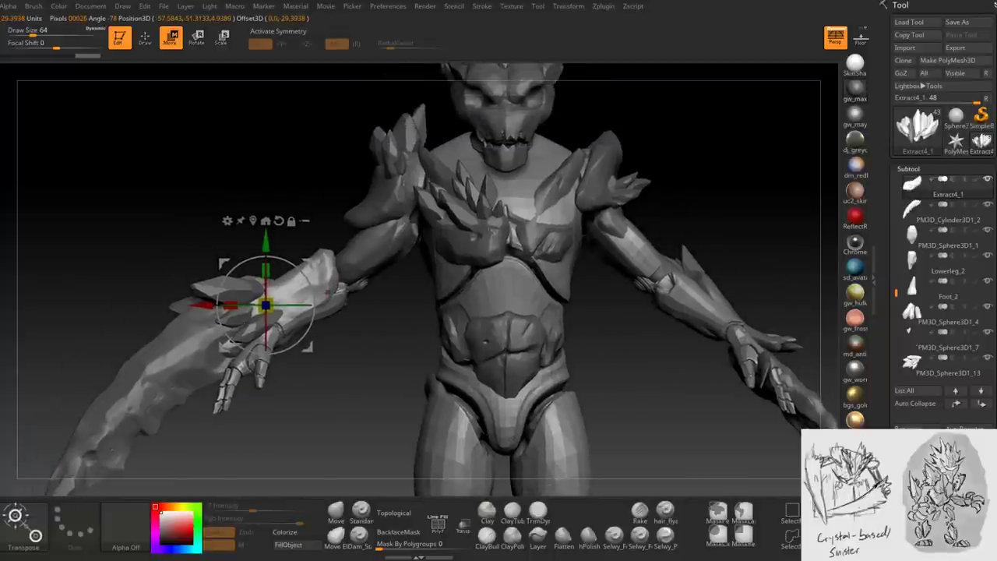
{"action": "left_click_drag", "start_coordinate": [337, 290], "coordinate": [381, 271]}
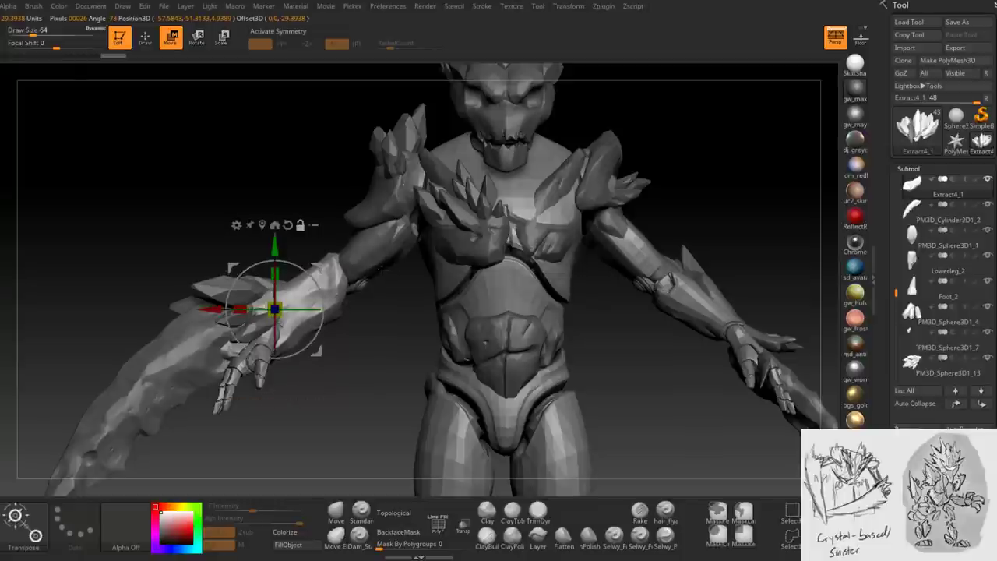
- Select the PM3D_Sphere3D1_2 upper-arm piece, centre the gizmo on it and nudge it over the mannequin's upper arm
{"action": "left_click", "coordinate": [381, 270], "text": "alt"}
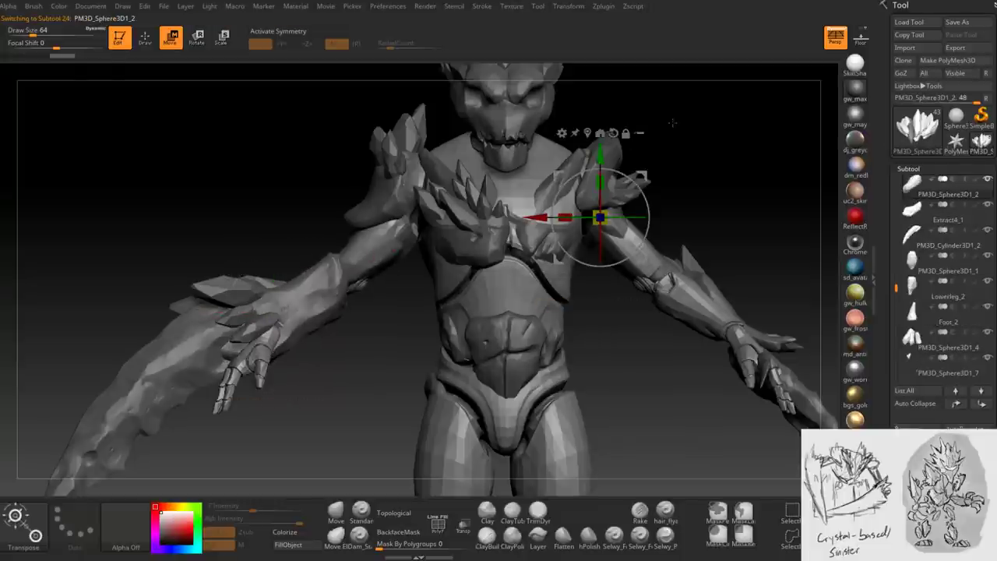
{"action": "left_click_drag", "start_coordinate": [699, 162], "coordinate": [648, 208]}
{"action": "left_click", "coordinate": [599, 188]}
{"action": "left_click_drag", "start_coordinate": [422, 266], "coordinate": [423, 274]}
{"action": "left_click_drag", "start_coordinate": [398, 400], "coordinate": [380, 433], "text": "alt"}
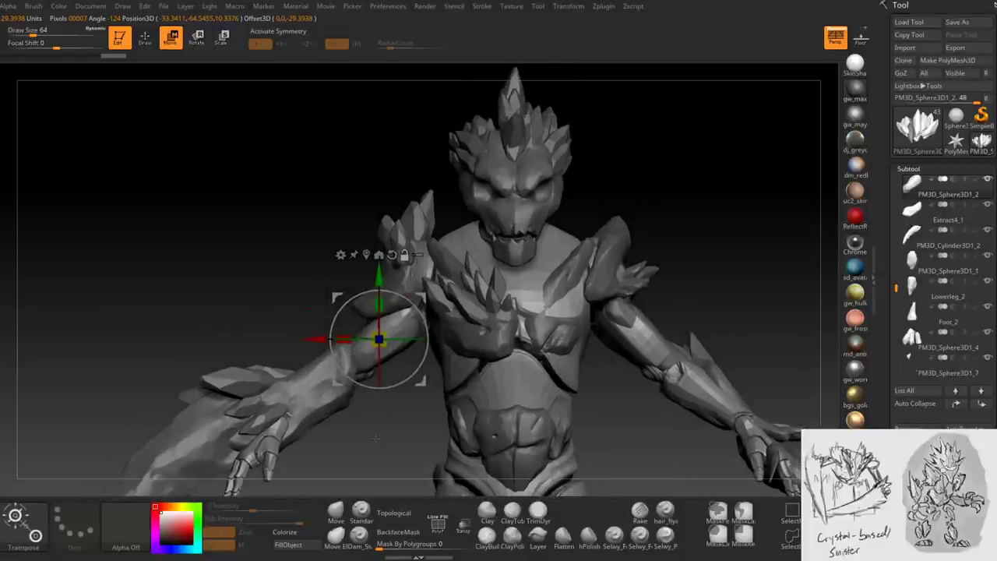
- Select the Extract2_1 shoulder armor, centre the gizmo on it and adjust its position over the mannequin's shoulder
{"action": "left_click", "coordinate": [376, 438], "text": "alt"}
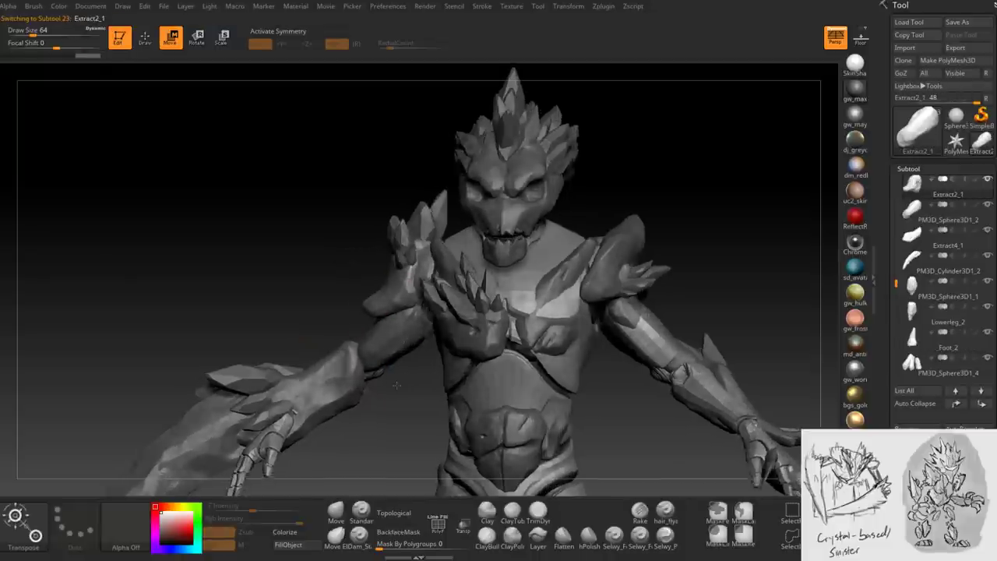
{"action": "left_click_drag", "start_coordinate": [206, 206], "coordinate": [415, 214], "text": "alt"}
{"action": "left_click", "coordinate": [414, 209]}
{"action": "left_click_drag", "start_coordinate": [414, 209], "coordinate": [406, 425], "text": "alt"}
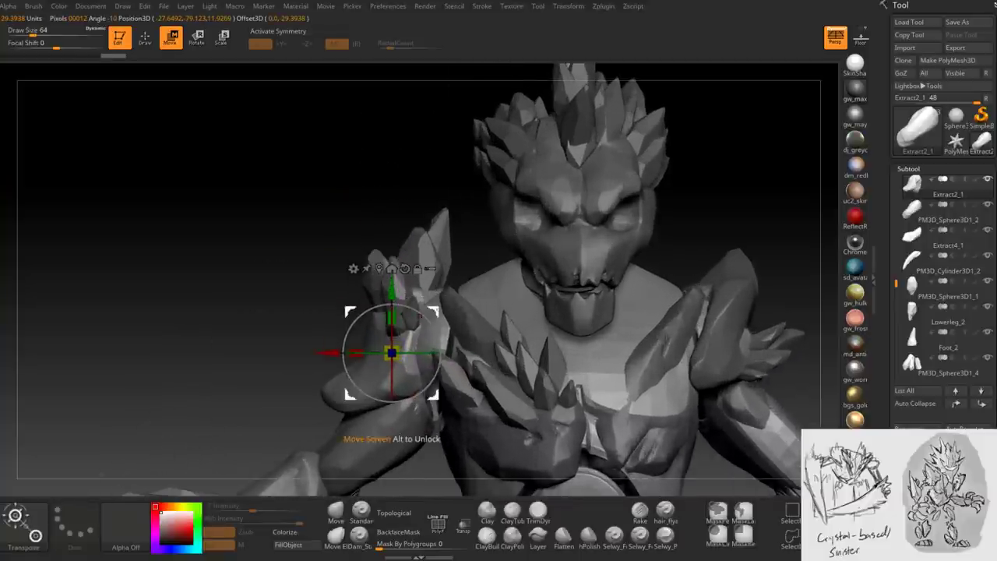
- Select the PM3D_Sphere3D1_7 shoulder crystals and check their fit against the shoulder armor from the front
{"action": "left_click", "coordinate": [434, 233], "text": "alt"}
{"action": "left_click_drag", "start_coordinate": [463, 257], "coordinate": [463, 311], "text": "alt"}
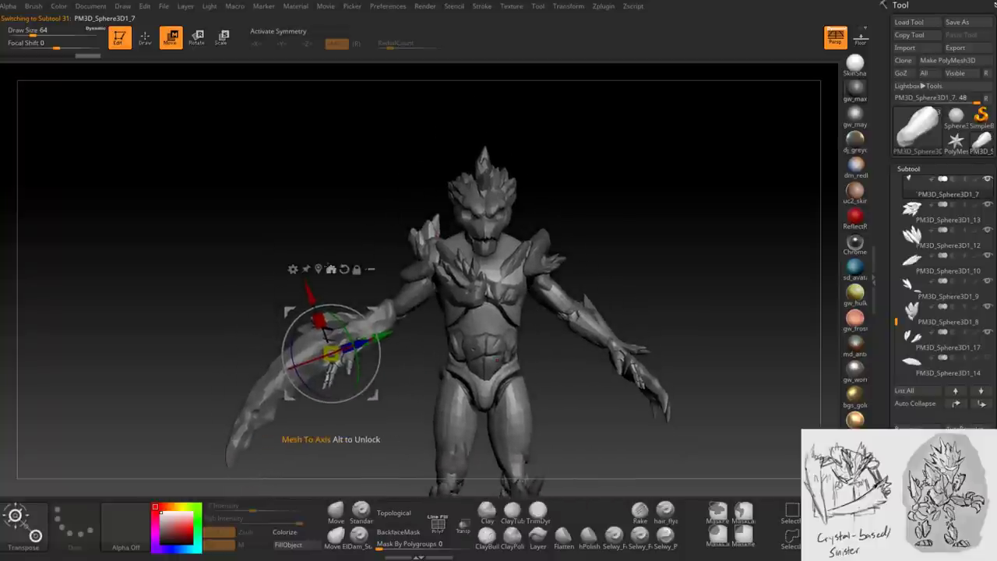
{"action": "key", "text": "f"}
{"action": "left_click_drag", "start_coordinate": [481, 348], "coordinate": [424, 296]}
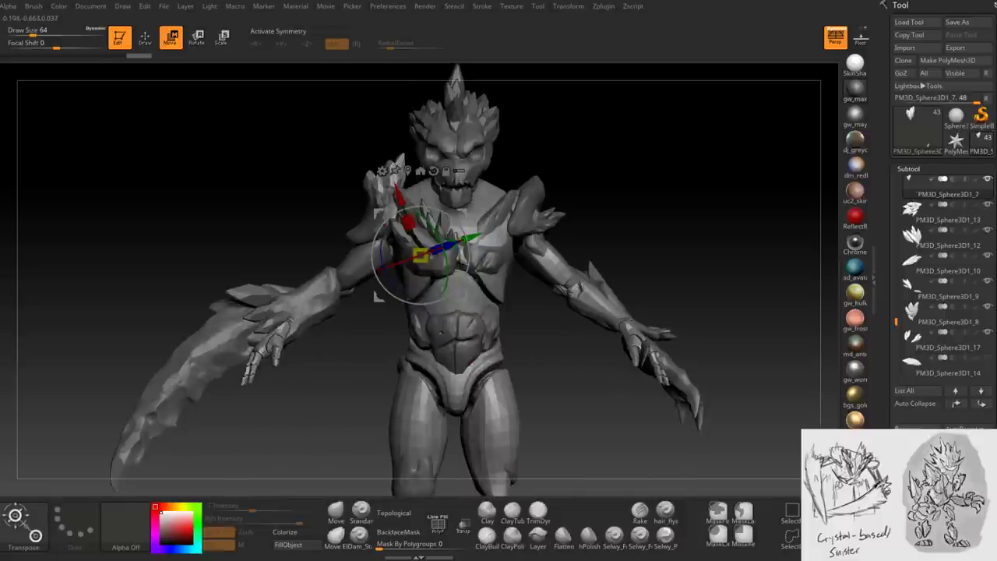
- Select the PM3D_Sphere3D1_13 forearm crystals, centre the gizmo on them and adjust their position along the blade arm
{"action": "left_click", "coordinate": [257, 334], "text": "alt"}
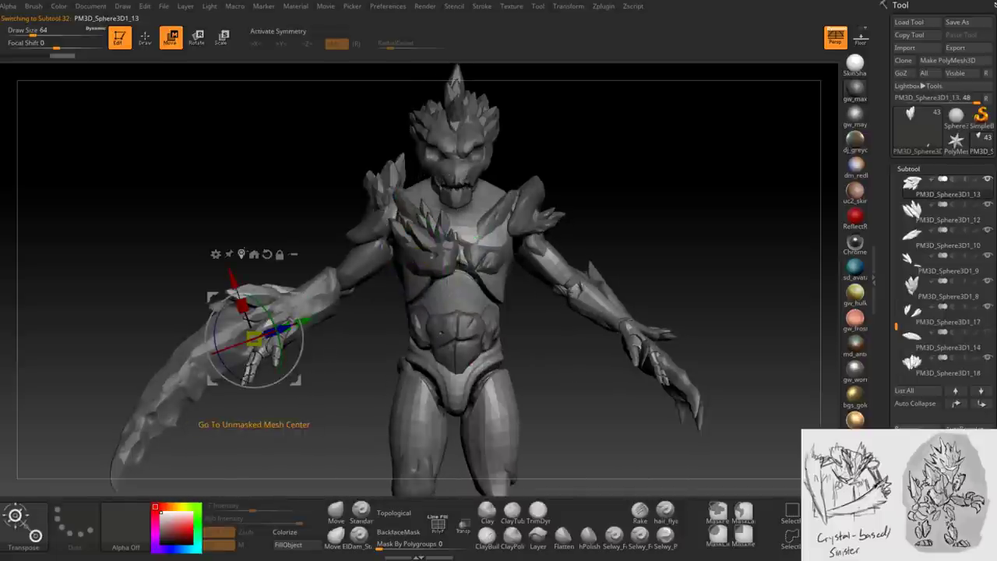
{"action": "right_click_drag", "start_coordinate": [365, 436], "coordinate": [364, 416], "text": "ctrl"}
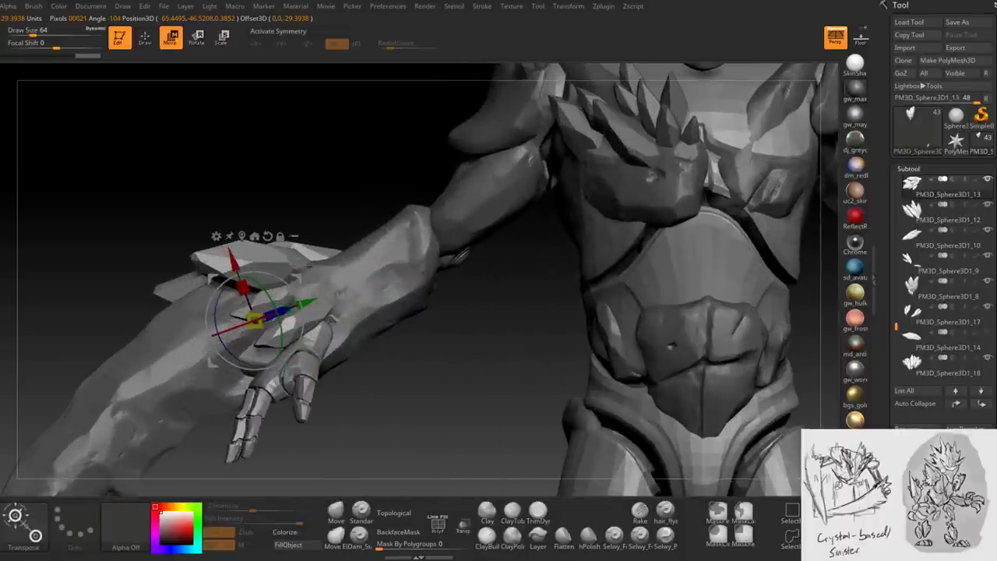
{"action": "left_click_drag", "start_coordinate": [254, 320], "coordinate": [268, 413]}
{"action": "left_click_drag", "start_coordinate": [592, 335], "coordinate": [359, 303]}
{"action": "left_click_drag", "start_coordinate": [299, 396], "coordinate": [295, 345]}
{"action": "left_click_drag", "start_coordinate": [434, 349], "coordinate": [609, 301], "text": "alt"}
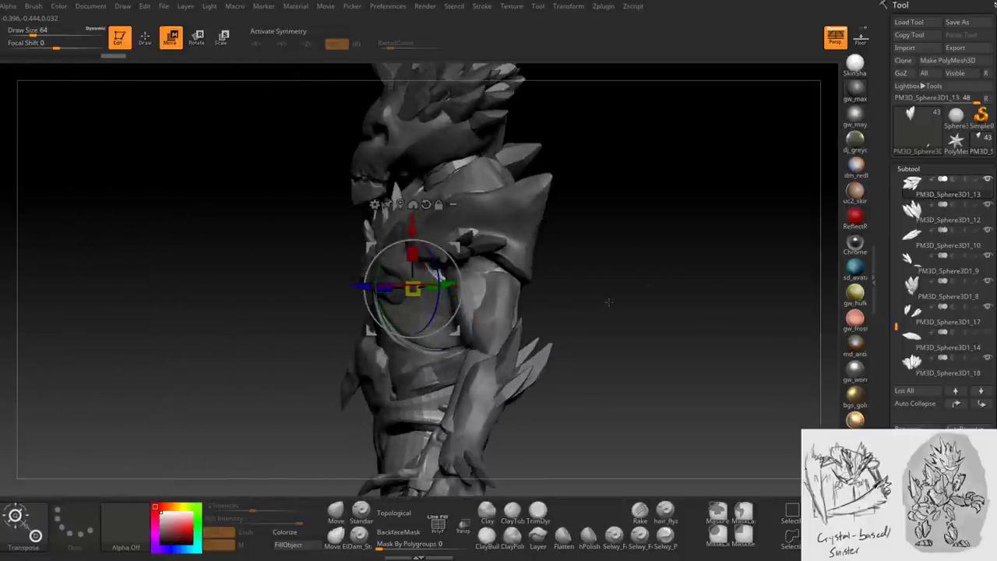
- Select the Extract3_1 forearm on the clawed arm and group-select it with its crystals, hand and finger pieces for a joint transform
{"action": "left_click", "coordinate": [436, 436], "text": "alt"}
{"action": "left_click_drag", "start_coordinate": [437, 436], "coordinate": [591, 296]}
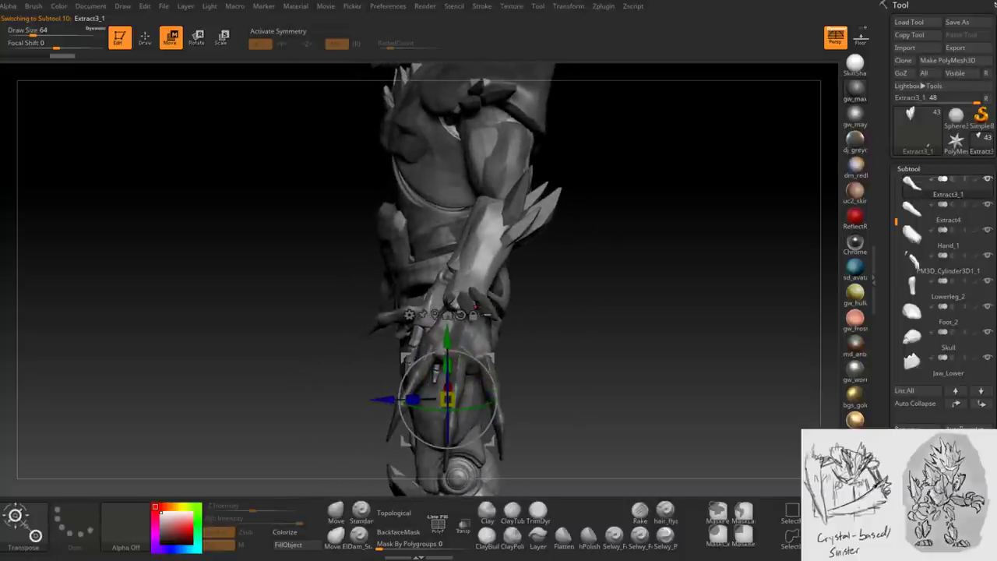
{"action": "key", "text": "ctrl+shift"}
{"action": "left_click", "coordinate": [592, 296], "text": "ctrl+shift"}
{"action": "left_click", "coordinate": [552, 211], "text": "ctrl+shift"}
{"action": "mouse_move", "coordinate": [545, 267]}
{"action": "left_mouse_down"}
{"action": "mouse_move", "coordinate": [576, 306]}
{"action": "mouse_move", "coordinate": [567, 326]}
{"action": "mouse_move", "coordinate": [522, 296]}
{"action": "mouse_move", "coordinate": [413, 285]}
{"action": "left_mouse_up"}
{"action": "key", "text": "ctrl"}
{"action": "key", "text": "ctrl+shift"}
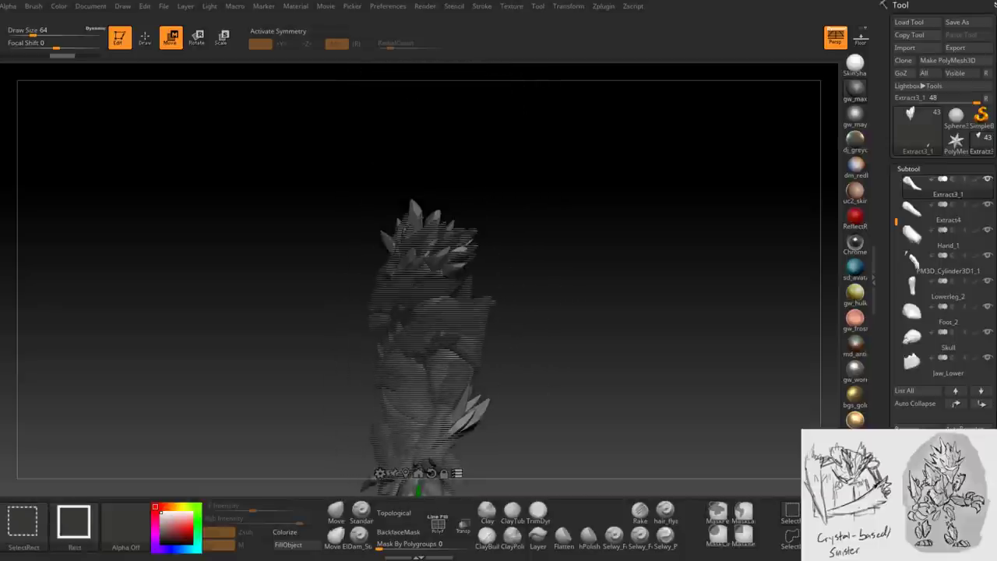
{"action": "mouse_move", "coordinate": [545, 282]}
{"action": "left_mouse_down"}
{"action": "mouse_move", "coordinate": [464, 279]}
{"action": "mouse_move", "coordinate": [534, 281]}
{"action": "mouse_move", "coordinate": [557, 248]}
{"action": "mouse_move", "coordinate": [621, 251]}
{"action": "left_mouse_up"}
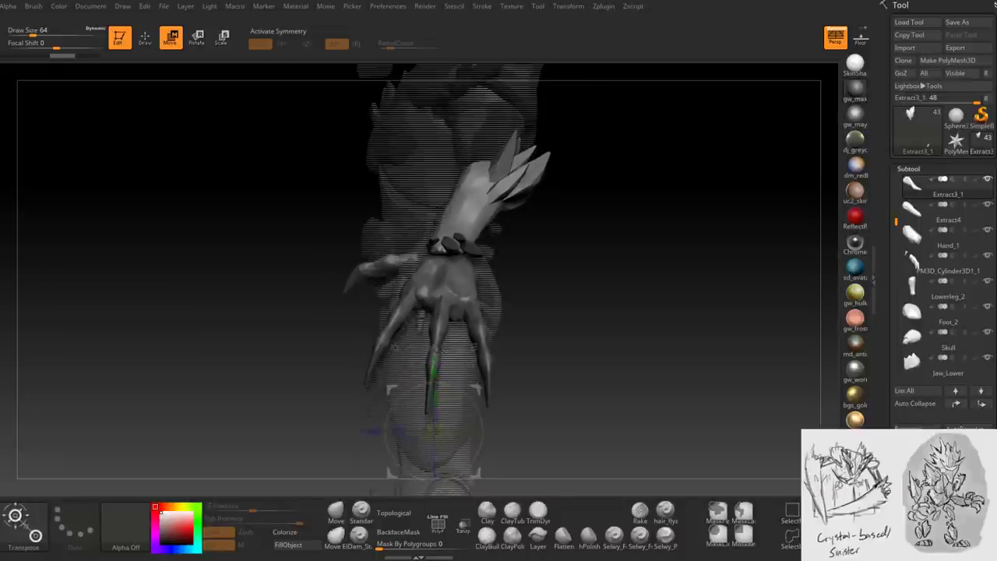
- Centre the gizmo on the grouped forearm and hand pieces and move them slightly toward the mannequin's forearm
{"action": "left_click_drag", "start_coordinate": [545, 280], "coordinate": [501, 346]}
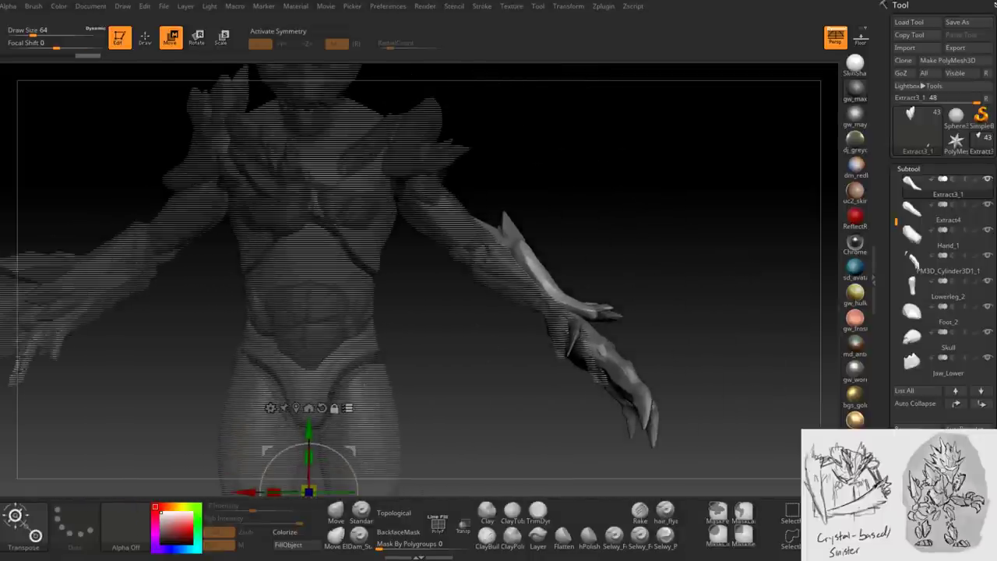
{"action": "left_click", "coordinate": [535, 278]}
{"action": "mouse_move", "coordinate": [578, 233]}
{"action": "left_mouse_down"}
{"action": "mouse_move", "coordinate": [573, 246]}
{"action": "mouse_move", "coordinate": [578, 233]}
{"action": "left_mouse_up"}
{"action": "mouse_move", "coordinate": [673, 223]}
{"action": "left_mouse_down"}
{"action": "mouse_move", "coordinate": [647, 225]}
{"action": "mouse_move", "coordinate": [667, 238]}
{"action": "left_mouse_up"}
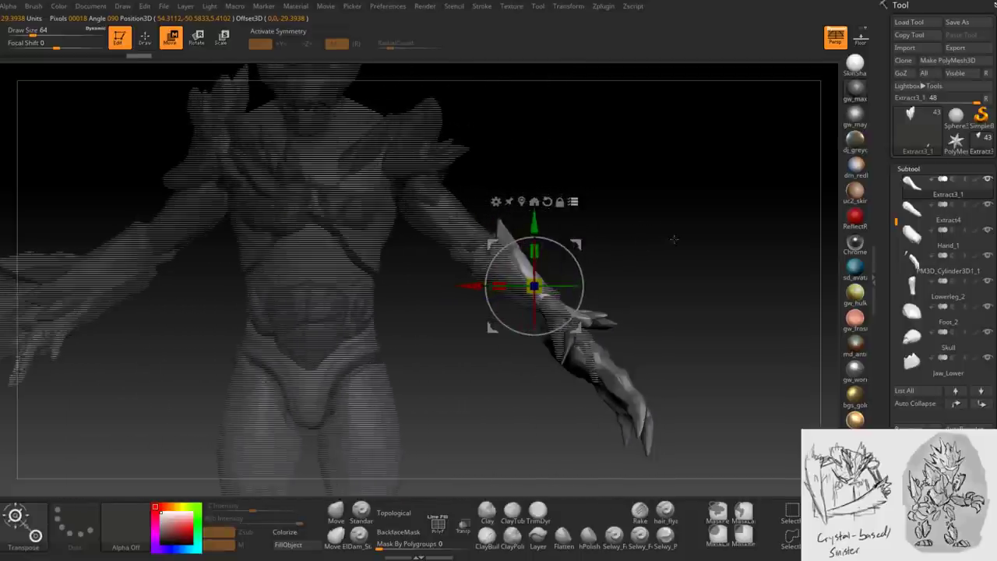
{"action": "mouse_move", "coordinate": [534, 286]}
{"action": "left_mouse_down"}
{"action": "mouse_move", "coordinate": [534, 277]}
{"action": "mouse_move", "coordinate": [523, 281]}
{"action": "left_mouse_up"}
{"action": "mouse_move", "coordinate": [655, 234]}
{"action": "left_mouse_down"}
{"action": "mouse_move", "coordinate": [685, 244]}
{"action": "mouse_move", "coordinate": [677, 238]}
{"action": "mouse_move", "coordinate": [658, 257]}
{"action": "left_mouse_up"}
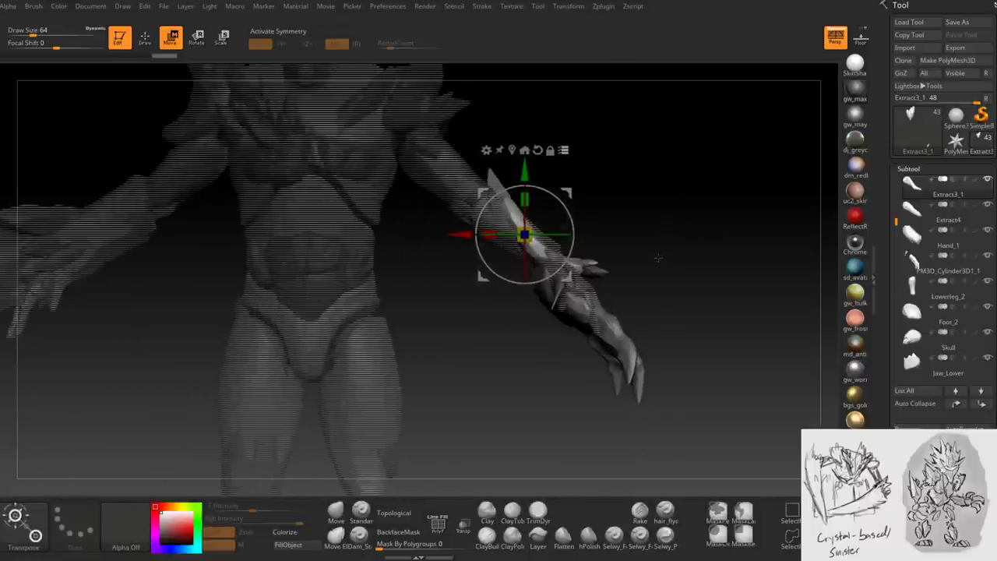
- Drop the forearm pieces from the group, shift and shrink the hand pieces to fit the mannequin's hand, and return to Draw mode
{"action": "left_click", "coordinate": [661, 249], "text": "ctrl+shift"}
{"action": "left_click", "coordinate": [622, 360], "text": "ctrl+shift"}
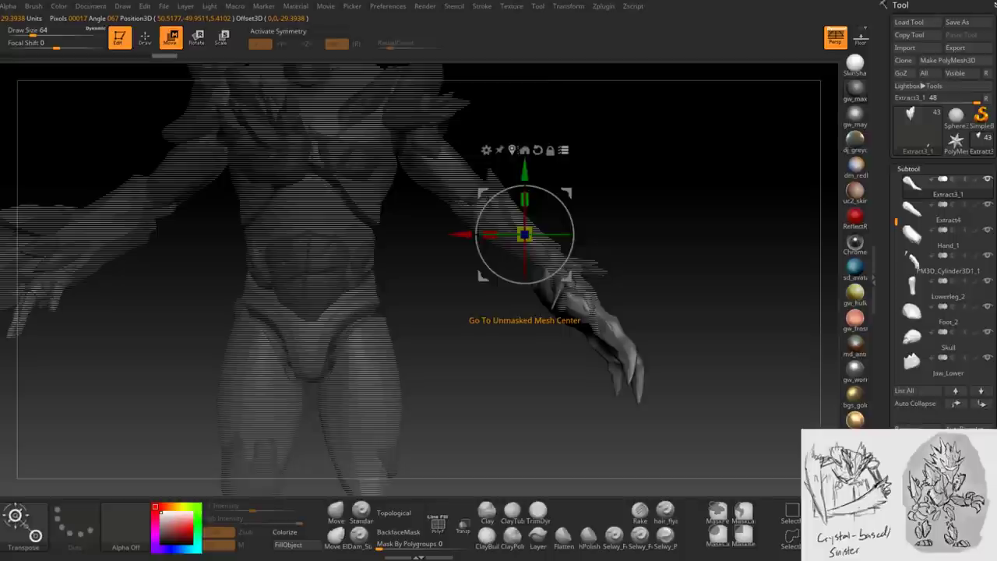
{"action": "mouse_move", "coordinate": [649, 216]}
{"action": "left_mouse_down"}
{"action": "mouse_move", "coordinate": [592, 233]}
{"action": "mouse_move", "coordinate": [649, 218]}
{"action": "left_mouse_up"}
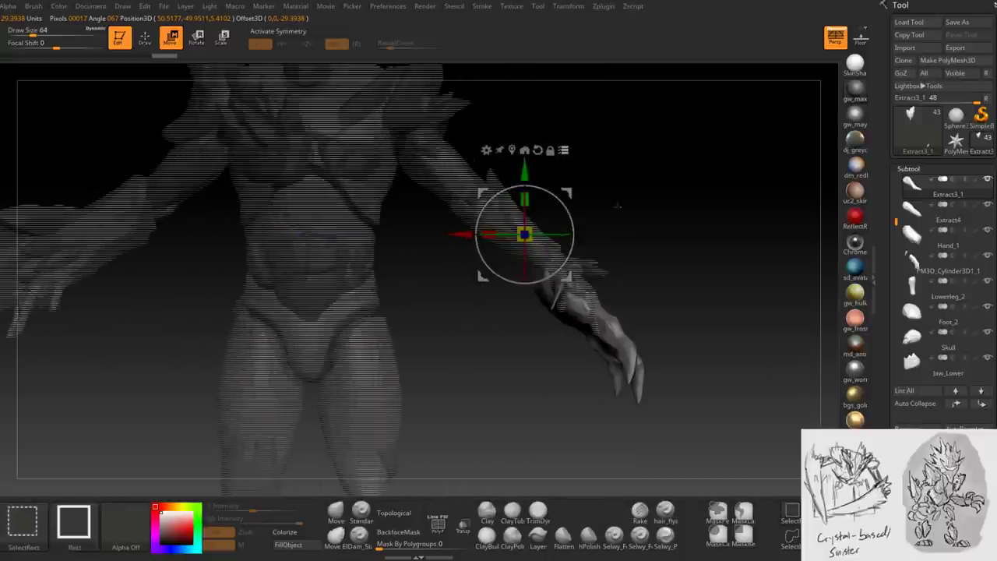
{"action": "mouse_move", "coordinate": [525, 231]}
{"action": "left_mouse_down"}
{"action": "mouse_move", "coordinate": [510, 267]}
{"action": "mouse_move", "coordinate": [525, 224]}
{"action": "mouse_move", "coordinate": [534, 222]}
{"action": "mouse_move", "coordinate": [523, 234]}
{"action": "mouse_move", "coordinate": [534, 224]}
{"action": "left_mouse_up"}
{"action": "left_click_drag", "start_coordinate": [686, 210], "coordinate": [652, 207]}
{"action": "mouse_move", "coordinate": [534, 225]}
{"action": "left_mouse_down"}
{"action": "mouse_move", "coordinate": [546, 214]}
{"action": "mouse_move", "coordinate": [530, 234]}
{"action": "mouse_move", "coordinate": [535, 224]}
{"action": "left_mouse_up"}
{"action": "left_click_drag", "start_coordinate": [670, 198], "coordinate": [522, 315]}
{"action": "mouse_move", "coordinate": [732, 226]}
{"action": "left_mouse_down"}
{"action": "mouse_move", "coordinate": [682, 212]}
{"action": "mouse_move", "coordinate": [732, 215]}
{"action": "left_mouse_up"}
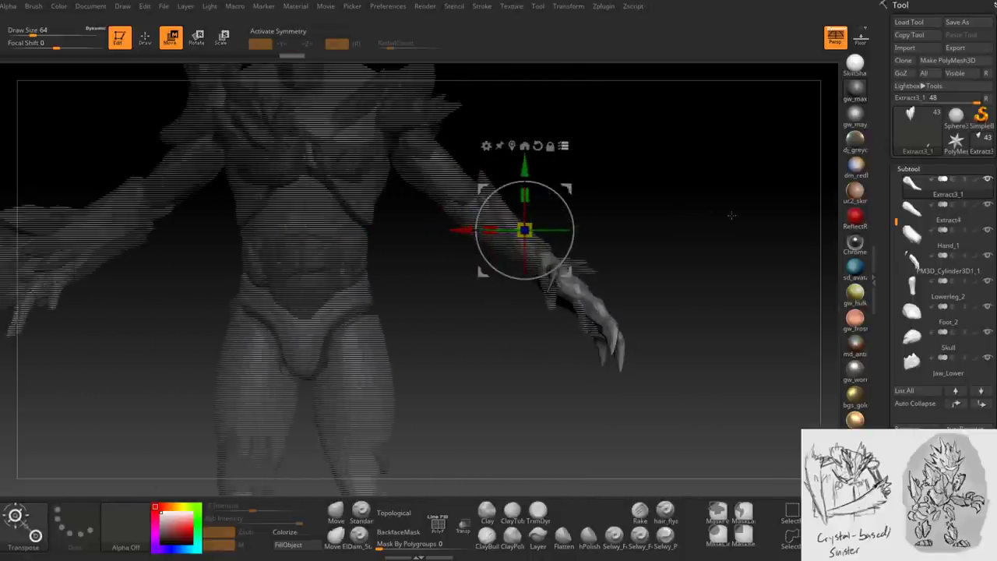
{"action": "left_click", "coordinate": [145, 39]}
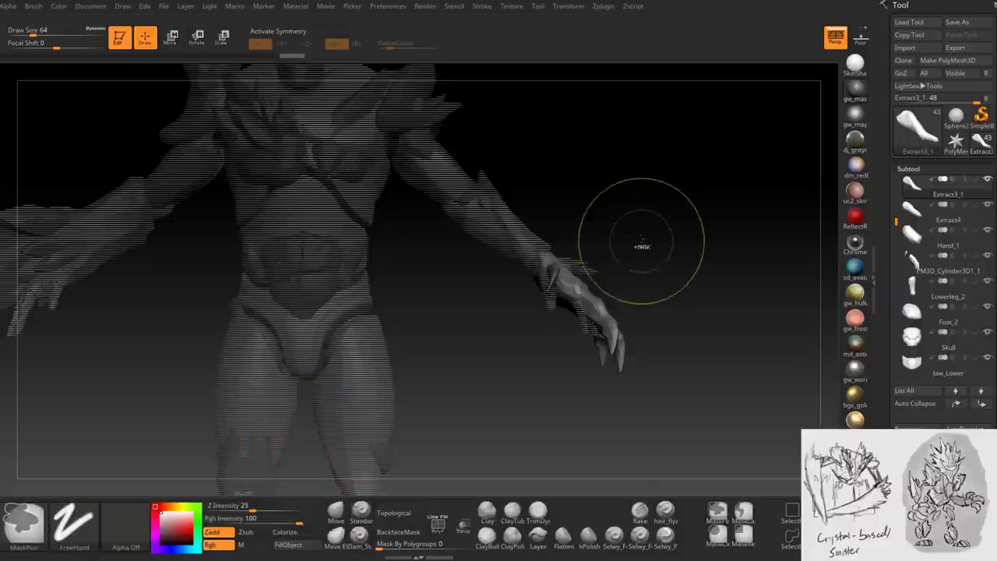
{"action": "mouse_move", "coordinate": [620, 240]}
{"action": "left_mouse_down"}
{"action": "mouse_move", "coordinate": [556, 282]}
{"action": "mouse_move", "coordinate": [530, 338]}
{"action": "mouse_move", "coordinate": [449, 379]}
{"action": "left_mouse_up"}
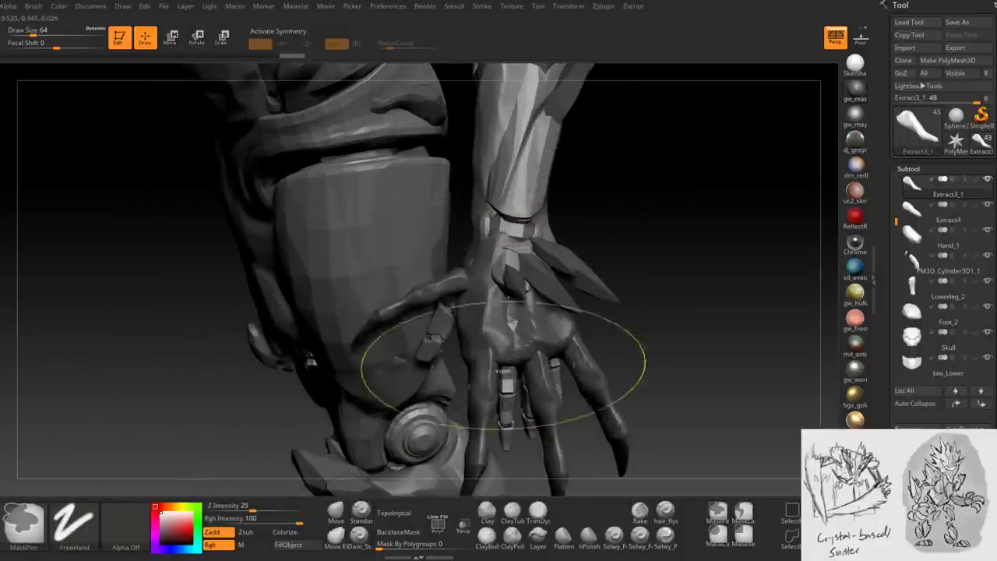
- Select the Hand_1 palm piece and build up its wrist area with the ClayBuildup brush at draw size 17
{"action": "left_click", "coordinate": [498, 281], "text": "alt"}
{"action": "left_click_drag", "start_coordinate": [499, 280], "coordinate": [746, 265]}
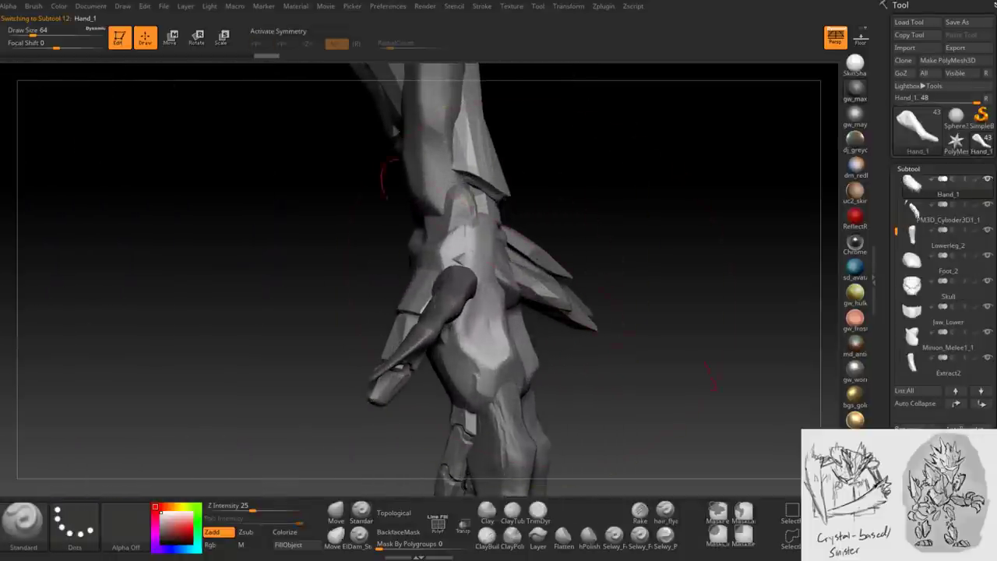
{"action": "scroll", "coordinate": [927, 187], "scroll_direction": "up", "scroll_amount": 5}
{"action": "mouse_move", "coordinate": [779, 234]}
{"action": "left_mouse_down"}
{"action": "mouse_move", "coordinate": [659, 240]}
{"action": "mouse_move", "coordinate": [557, 186]}
{"action": "mouse_move", "coordinate": [498, 436]}
{"action": "mouse_move", "coordinate": [467, 350]}
{"action": "mouse_move", "coordinate": [456, 249]}
{"action": "mouse_move", "coordinate": [440, 253]}
{"action": "mouse_move", "coordinate": [481, 225]}
{"action": "mouse_move", "coordinate": [424, 261]}
{"action": "mouse_move", "coordinate": [444, 268]}
{"action": "mouse_move", "coordinate": [412, 264]}
{"action": "mouse_move", "coordinate": [507, 265]}
{"action": "left_mouse_up"}
{"action": "left_click", "coordinate": [487, 534]}
{"action": "key", "text": "space"}
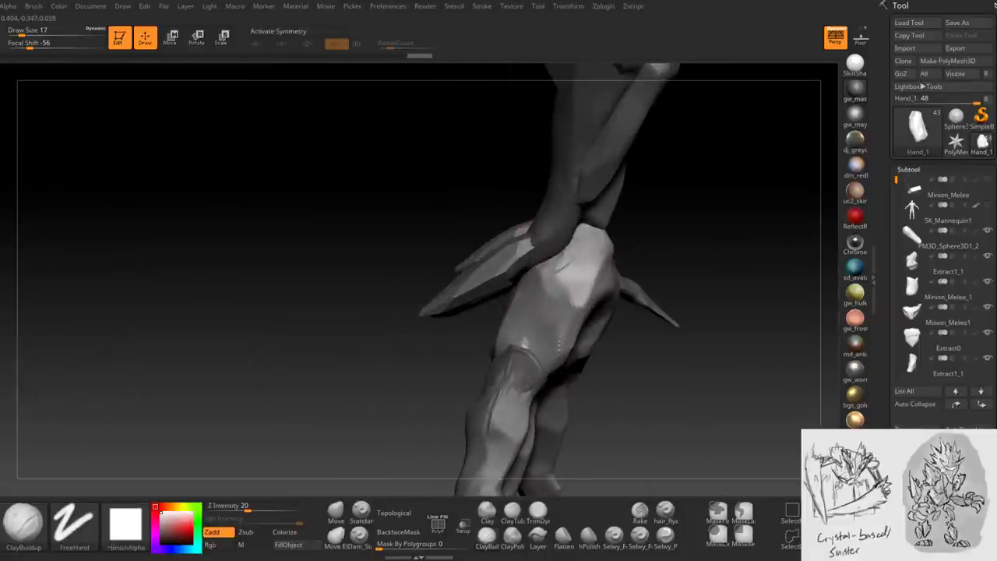
{"action": "left_click_drag", "start_coordinate": [584, 237], "coordinate": [601, 248]}
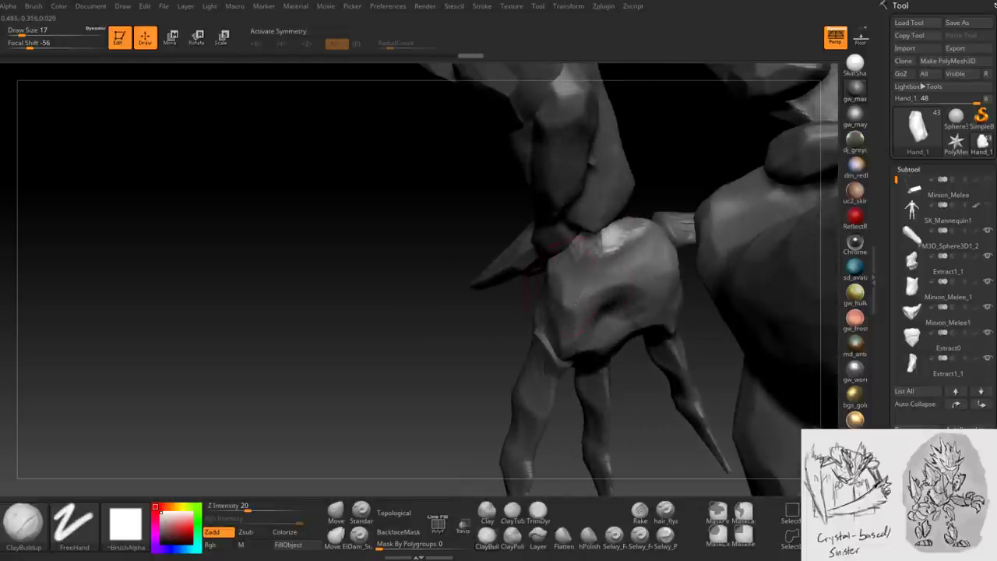
{"action": "left_click_drag", "start_coordinate": [562, 288], "coordinate": [568, 439]}
- Turn on transparency and build up the Hand_1 palm around the thumb base with ClayBuildup at draw size 11
{"action": "left_click", "coordinate": [463, 526]}
{"action": "left_click_drag", "start_coordinate": [498, 452], "coordinate": [545, 201]}
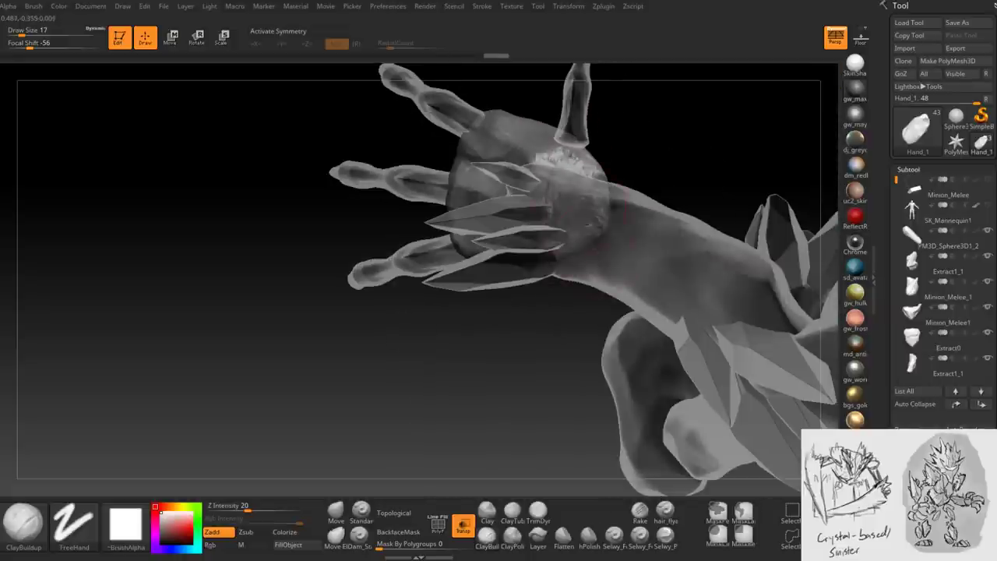
{"action": "mouse_move", "coordinate": [557, 160]}
{"action": "left_mouse_down"}
{"action": "mouse_move", "coordinate": [537, 178]}
{"action": "mouse_move", "coordinate": [567, 148]}
{"action": "left_mouse_up"}
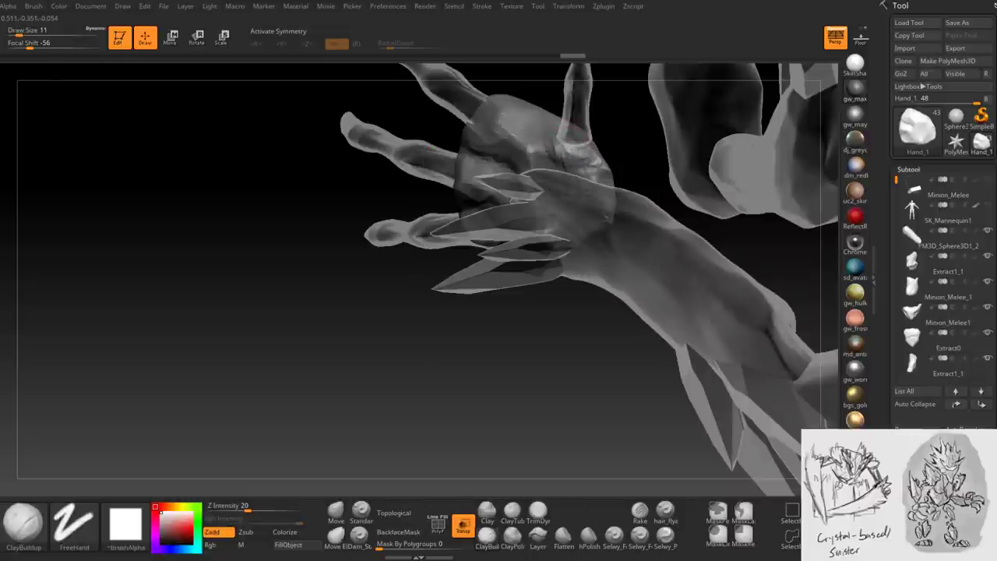
{"action": "left_click_drag", "start_coordinate": [567, 148], "coordinate": [567, 149]}
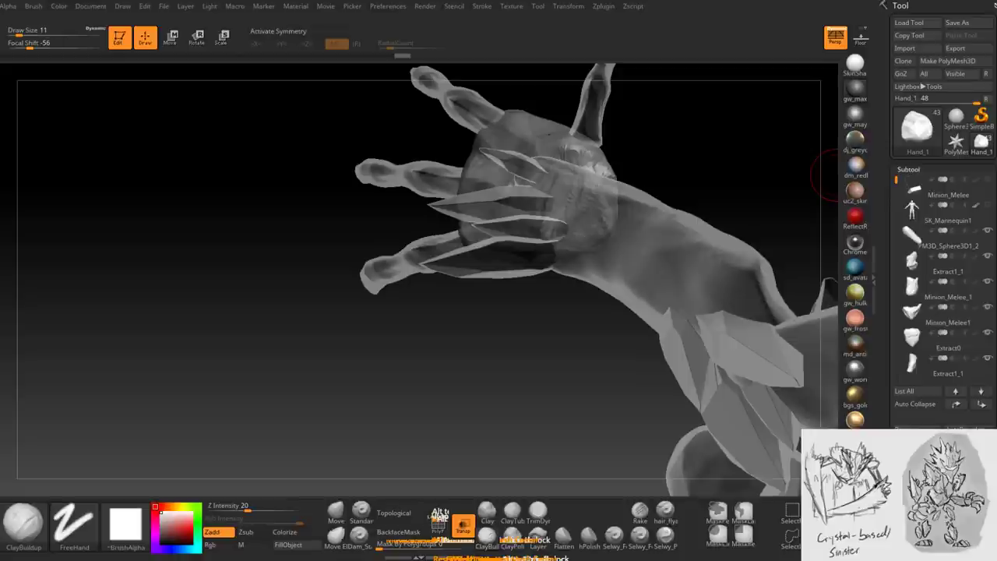
{"action": "left_click_drag", "start_coordinate": [732, 350], "coordinate": [627, 277]}
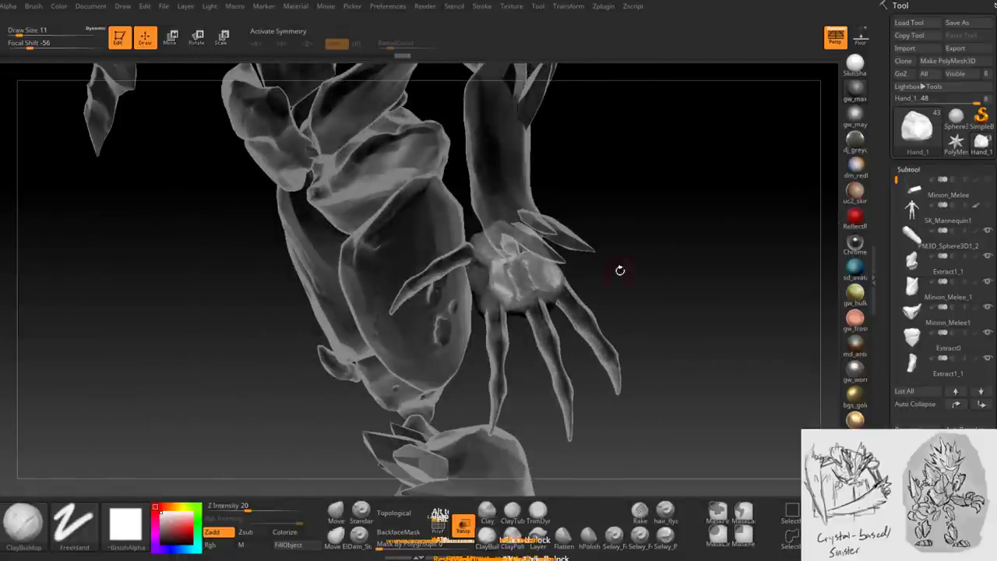
- Flatten the built-up palm and back of Hand_1 into crystal-like planes with the TrimDynamic brush
{"action": "left_click", "coordinate": [537, 510]}
{"action": "left_click_drag", "start_coordinate": [732, 327], "coordinate": [678, 281]}
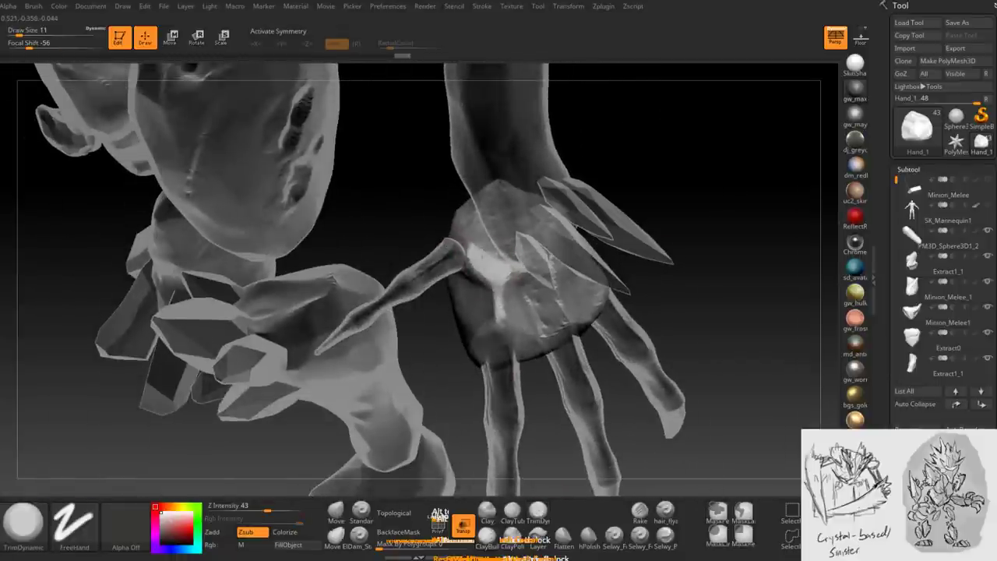
{"action": "left_click_drag", "start_coordinate": [481, 257], "coordinate": [565, 224]}
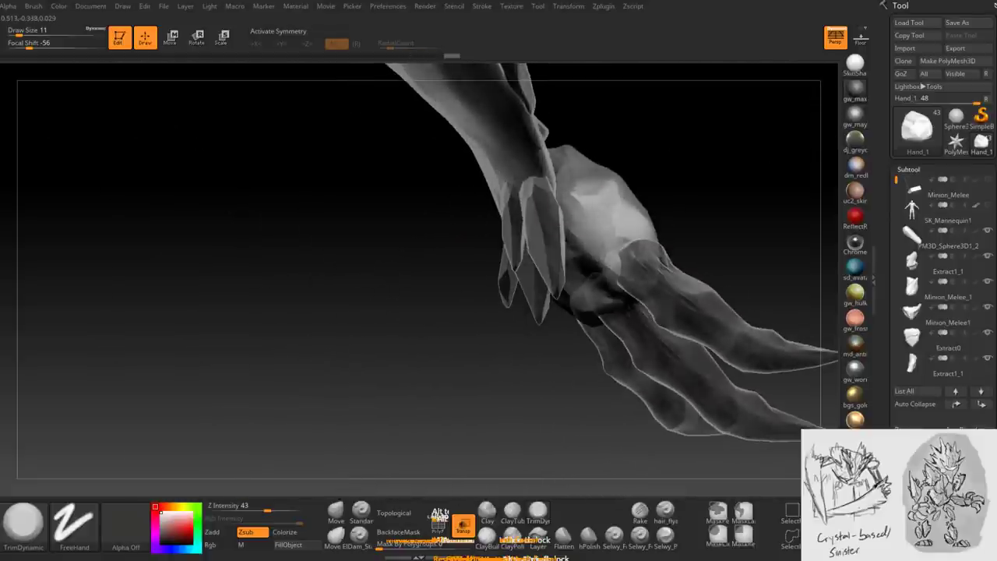
- Build up the Hand_1 palm, thumb base and finger roots with the ClayBuildup brush at draw size 12
{"action": "left_click_drag", "start_coordinate": [560, 162], "coordinate": [561, 201]}
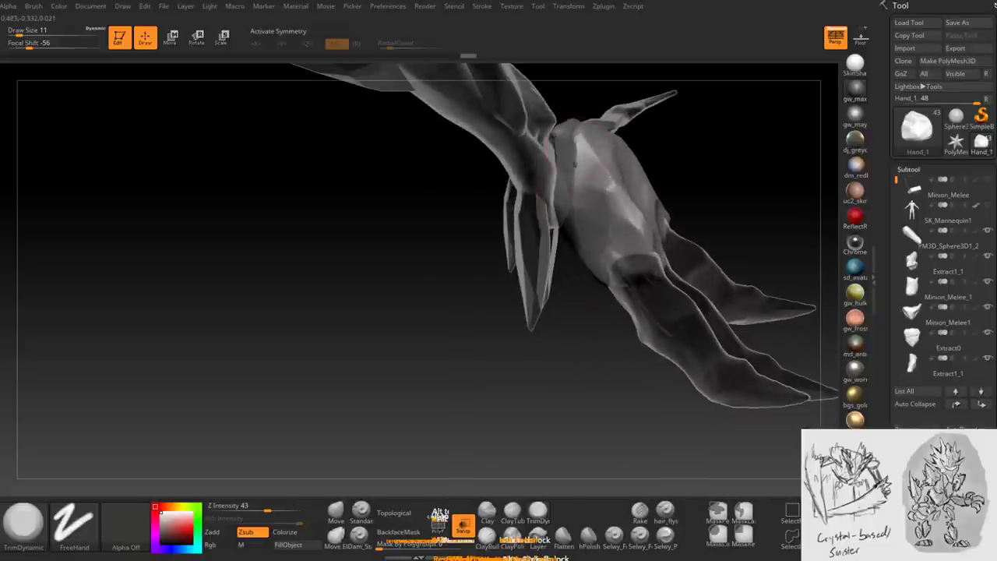
{"action": "left_click_drag", "start_coordinate": [574, 153], "coordinate": [452, 262]}
{"action": "left_click", "coordinate": [486, 534]}
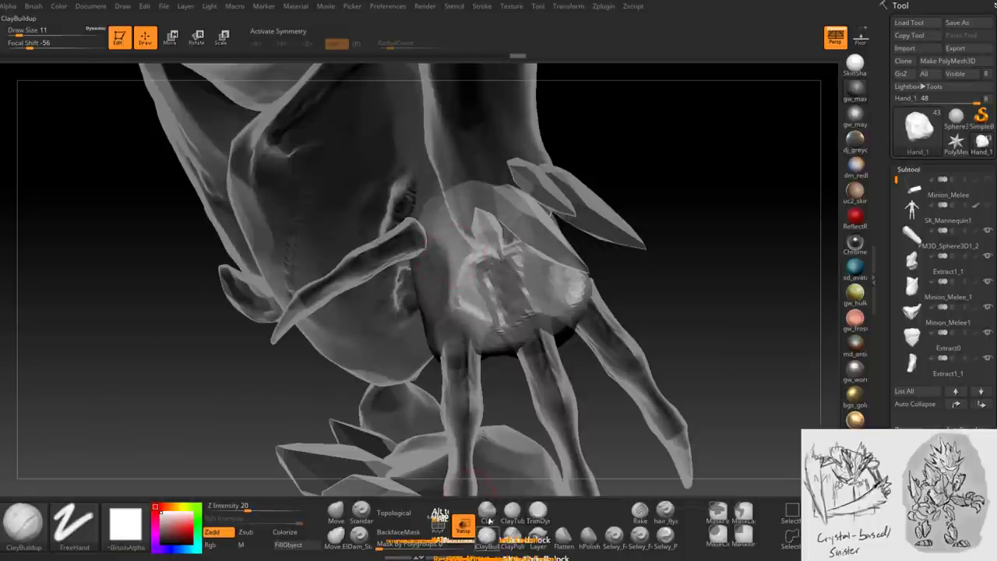
{"action": "mouse_move", "coordinate": [543, 359]}
{"action": "left_mouse_down"}
{"action": "mouse_move", "coordinate": [556, 280]}
{"action": "mouse_move", "coordinate": [591, 310]}
{"action": "mouse_move", "coordinate": [545, 312]}
{"action": "mouse_move", "coordinate": [526, 350]}
{"action": "left_mouse_up"}
{"action": "mouse_move", "coordinate": [500, 272]}
{"action": "left_mouse_down"}
{"action": "mouse_move", "coordinate": [489, 287]}
{"action": "mouse_move", "coordinate": [514, 274]}
{"action": "left_mouse_up"}
{"action": "key", "text": "space"}
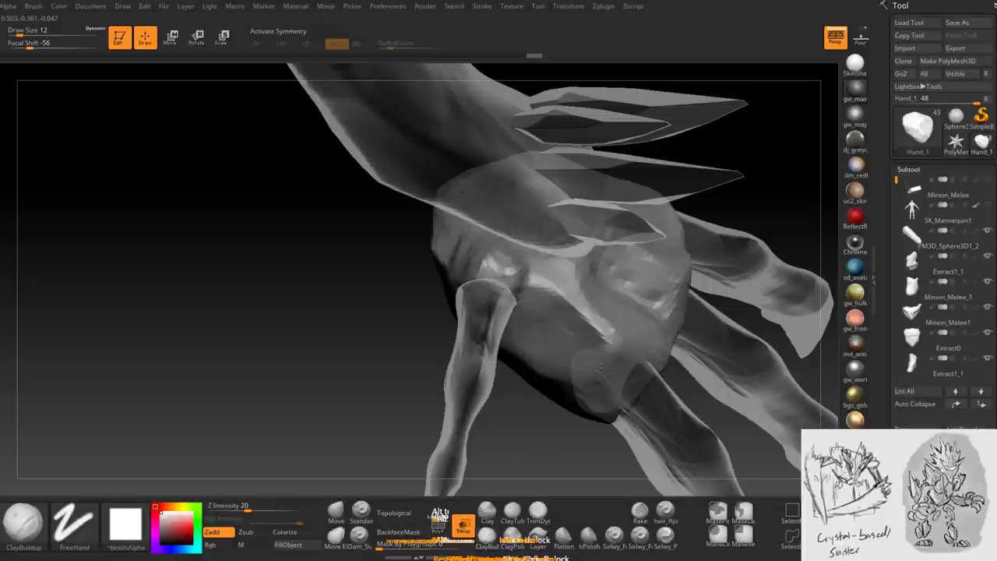
{"action": "left_click_drag", "start_coordinate": [498, 295], "coordinate": [530, 328]}
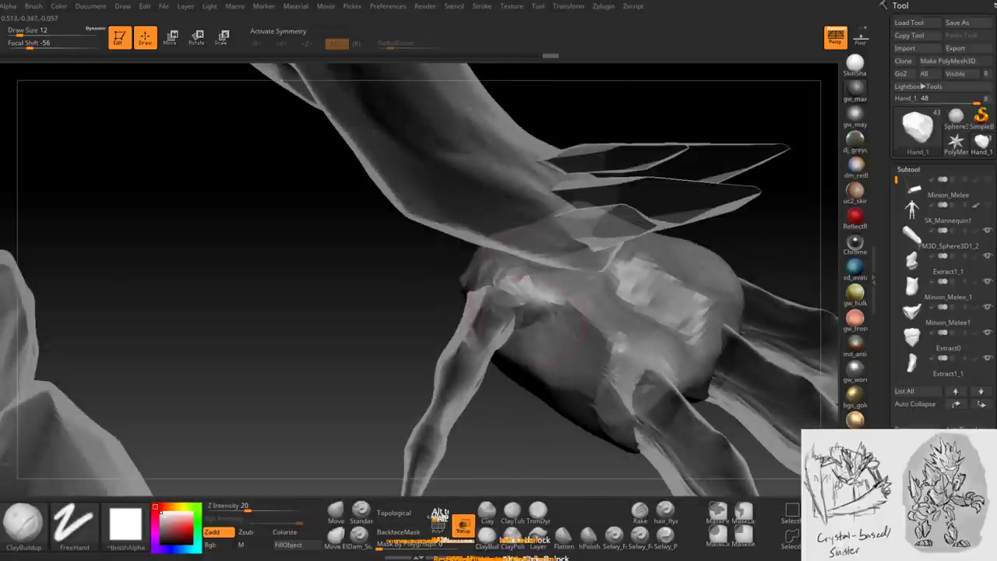
{"action": "left_click_drag", "start_coordinate": [469, 289], "coordinate": [471, 354]}
{"action": "left_click_drag", "start_coordinate": [431, 299], "coordinate": [501, 271]}
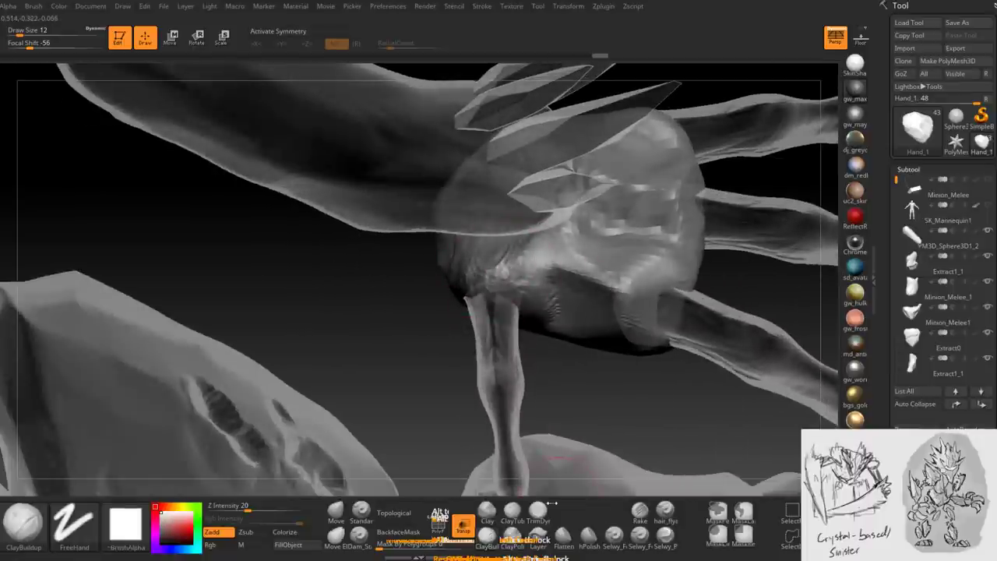
- Flatten the fresh clay around the thumb base and wrist of Hand_1 with TrimDynamic at draw size 6
{"action": "left_click", "coordinate": [539, 509]}
{"action": "mouse_move", "coordinate": [545, 475]}
{"action": "left_mouse_down"}
{"action": "mouse_move", "coordinate": [507, 366]}
{"action": "mouse_move", "coordinate": [478, 335]}
{"action": "left_mouse_up"}
{"action": "key", "text": "space"}
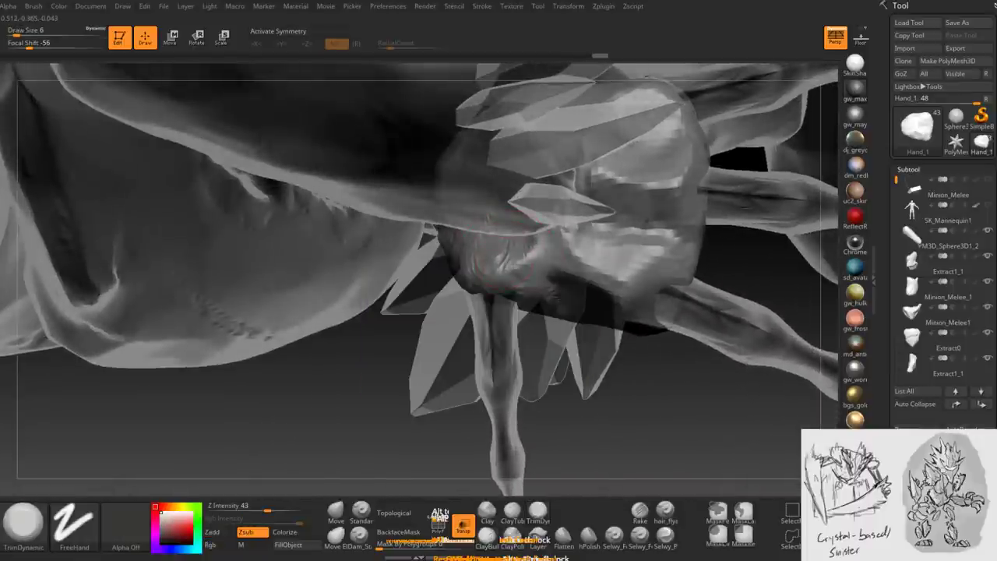
{"action": "left_click_drag", "start_coordinate": [541, 246], "coordinate": [385, 320]}
{"action": "left_click_drag", "start_coordinate": [498, 275], "coordinate": [245, 240]}
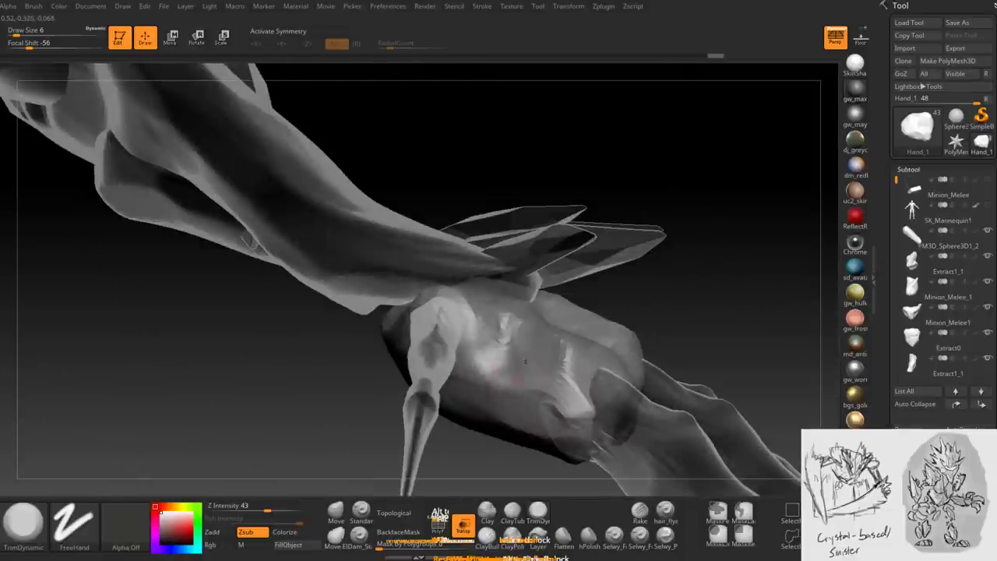
{"action": "mouse_move", "coordinate": [535, 413]}
{"action": "left_mouse_down"}
{"action": "mouse_move", "coordinate": [560, 390]}
{"action": "mouse_move", "coordinate": [540, 373]}
{"action": "mouse_move", "coordinate": [588, 366]}
{"action": "mouse_move", "coordinate": [574, 334]}
{"action": "mouse_move", "coordinate": [590, 252]}
{"action": "mouse_move", "coordinate": [482, 514]}
{"action": "mouse_move", "coordinate": [499, 461]}
{"action": "left_mouse_up"}
- Turn off transparency and trim the inner palm of Hand_1 into broader facets with TrimDynamic at draw size 9
{"action": "key", "text": "space"}
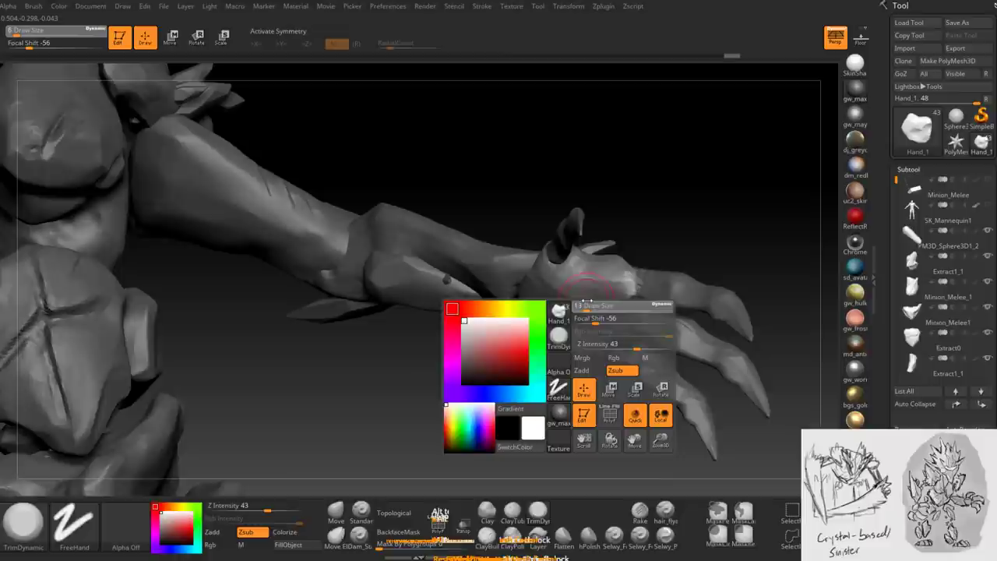
{"action": "left_click_drag", "start_coordinate": [446, 280], "coordinate": [427, 298]}
{"action": "key", "text": "space"}
{"action": "left_click_drag", "start_coordinate": [582, 297], "coordinate": [562, 285]}
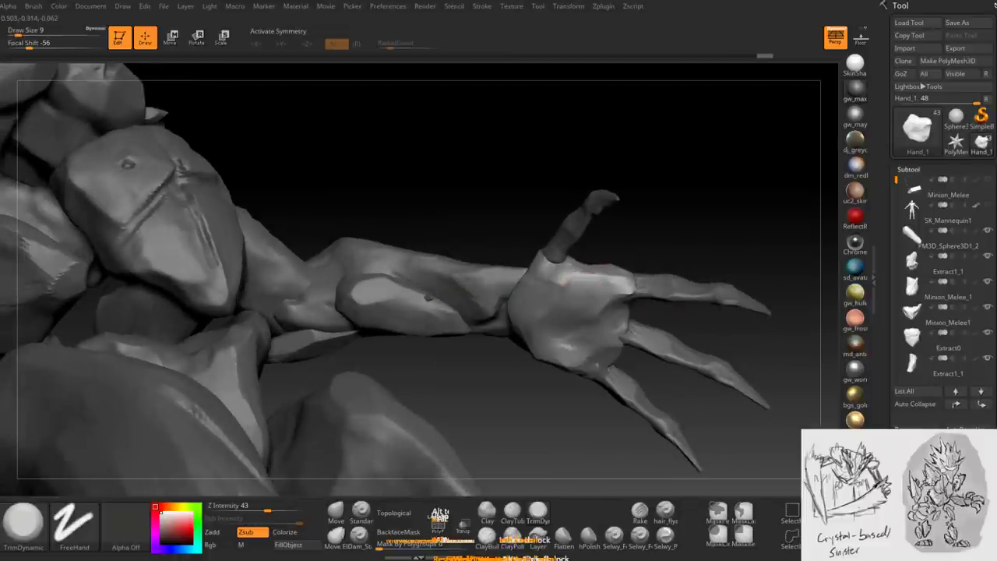
{"action": "left_click_drag", "start_coordinate": [594, 292], "coordinate": [598, 321]}
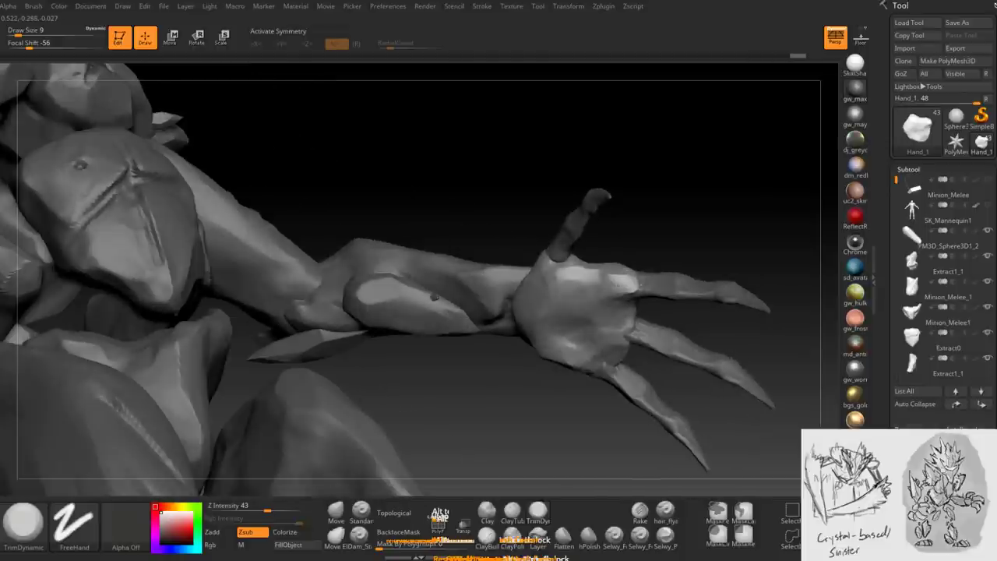
{"action": "mouse_move", "coordinate": [580, 288]}
{"action": "left_mouse_down"}
{"action": "mouse_move", "coordinate": [579, 349]}
{"action": "mouse_move", "coordinate": [656, 283]}
{"action": "mouse_move", "coordinate": [623, 218]}
{"action": "mouse_move", "coordinate": [613, 278]}
{"action": "mouse_move", "coordinate": [572, 302]}
{"action": "mouse_move", "coordinate": [551, 285]}
{"action": "left_mouse_up"}
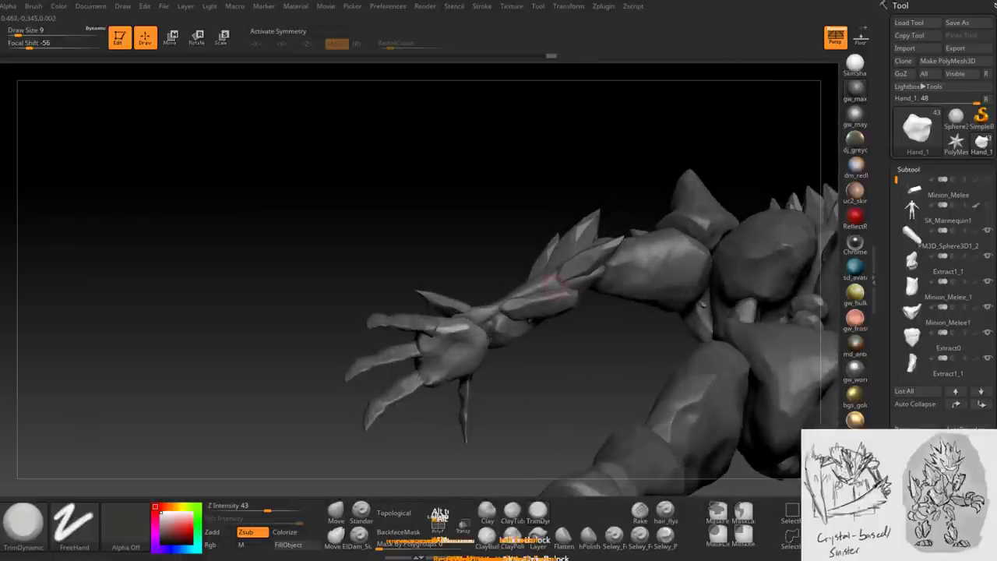
- Select the forearm spikes PM3D_Sphere3D1_9 and give each spike its own polygroup with Auto Groups
{"action": "left_click", "coordinate": [531, 321], "text": "alt"}
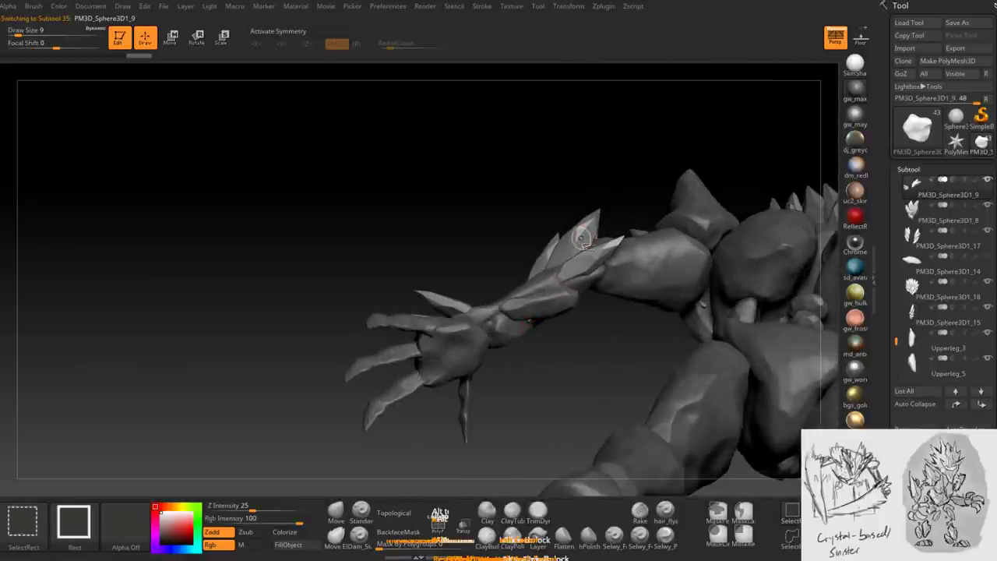
{"action": "left_click_drag", "start_coordinate": [580, 230], "coordinate": [575, 239]}
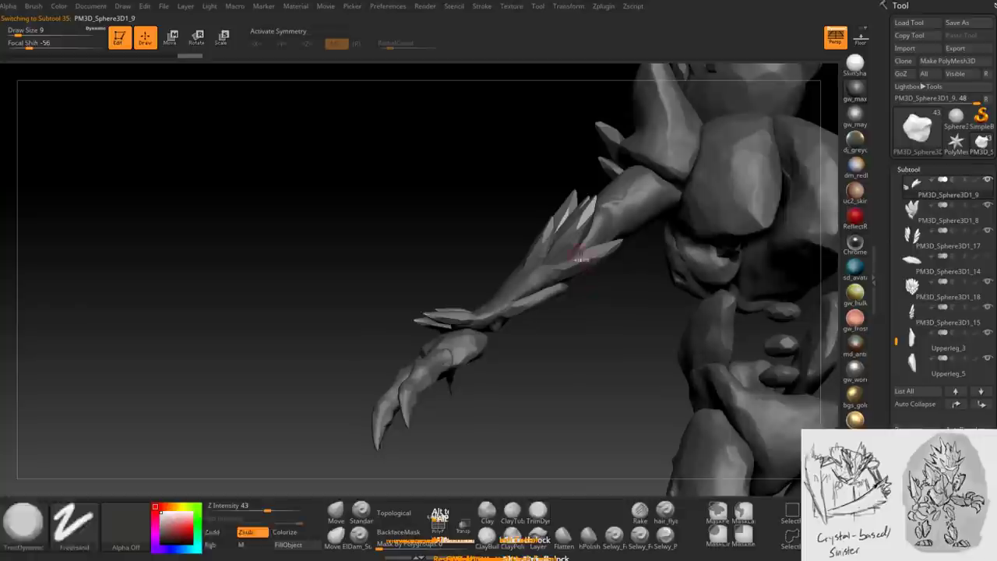
{"action": "key", "text": "ctrl+shift"}
{"action": "left_click", "coordinate": [566, 332], "text": "ctrl+shift"}
{"action": "left_click", "coordinate": [577, 333], "text": "ctrl+shift"}
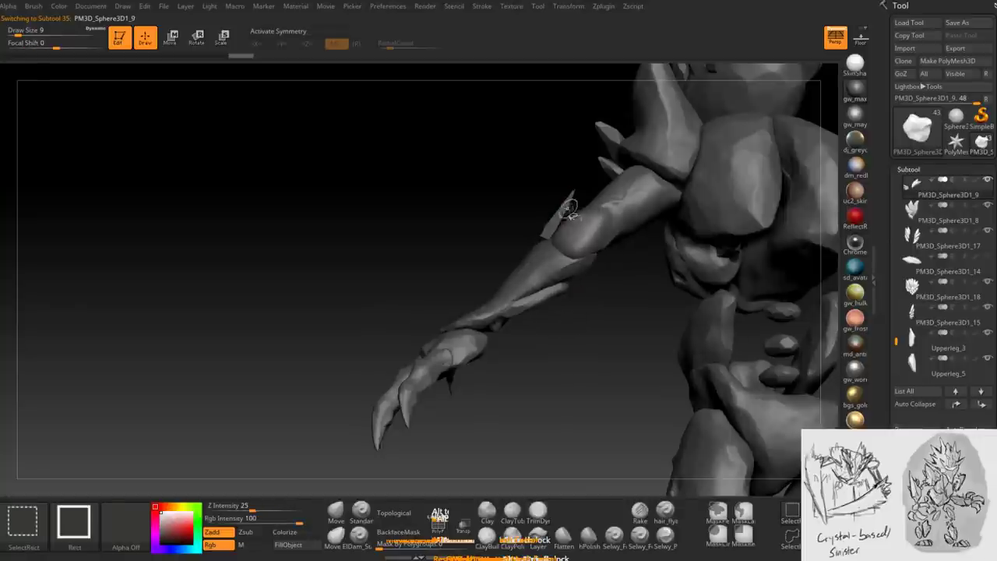
{"action": "left_click", "coordinate": [585, 334], "text": "ctrl+shift"}
{"action": "scroll", "coordinate": [899, 351], "scroll_direction": "down", "scroll_amount": 5}
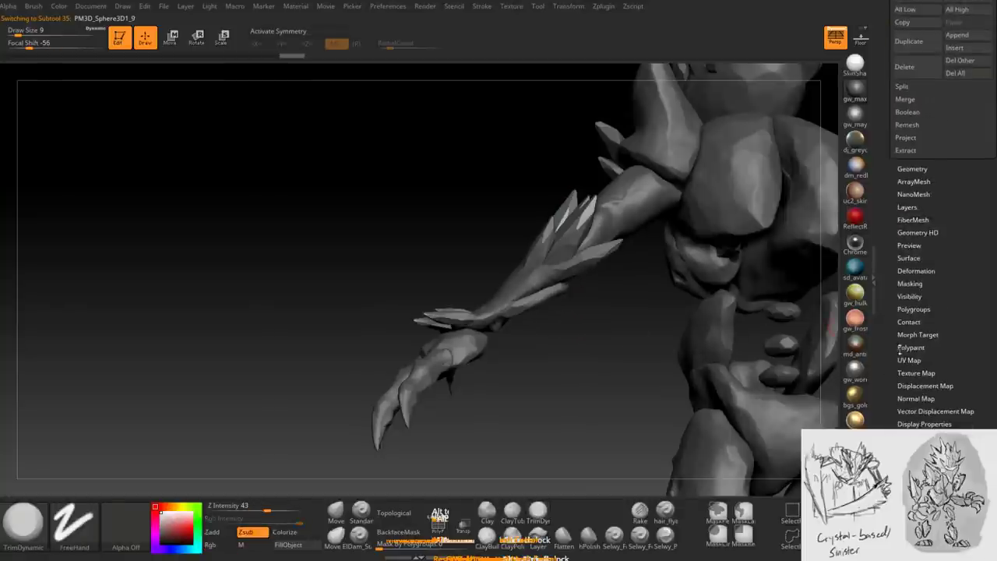
{"action": "left_click", "coordinate": [910, 309]}
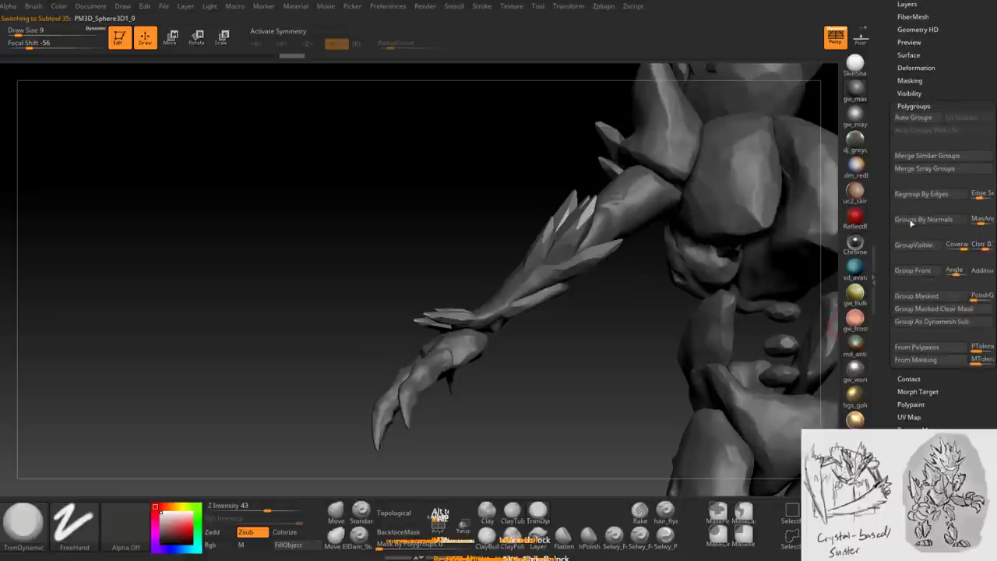
{"action": "left_click", "coordinate": [914, 117]}
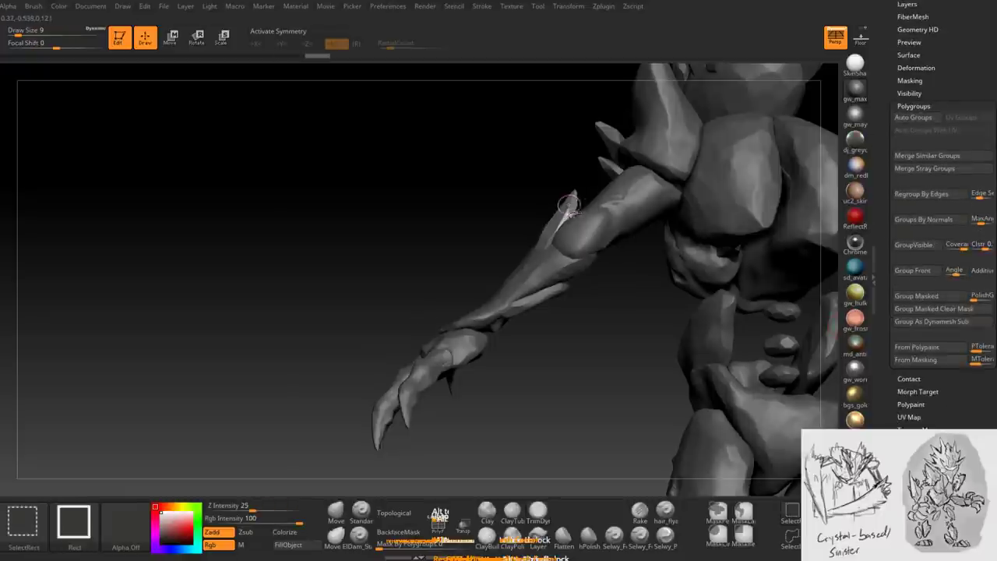
{"action": "mouse_move", "coordinate": [590, 335]}
{"action": "left_mouse_down"}
{"action": "mouse_move", "coordinate": [582, 241]}
{"action": "mouse_move", "coordinate": [572, 298]}
{"action": "mouse_move", "coordinate": [540, 265]}
{"action": "left_mouse_up"}
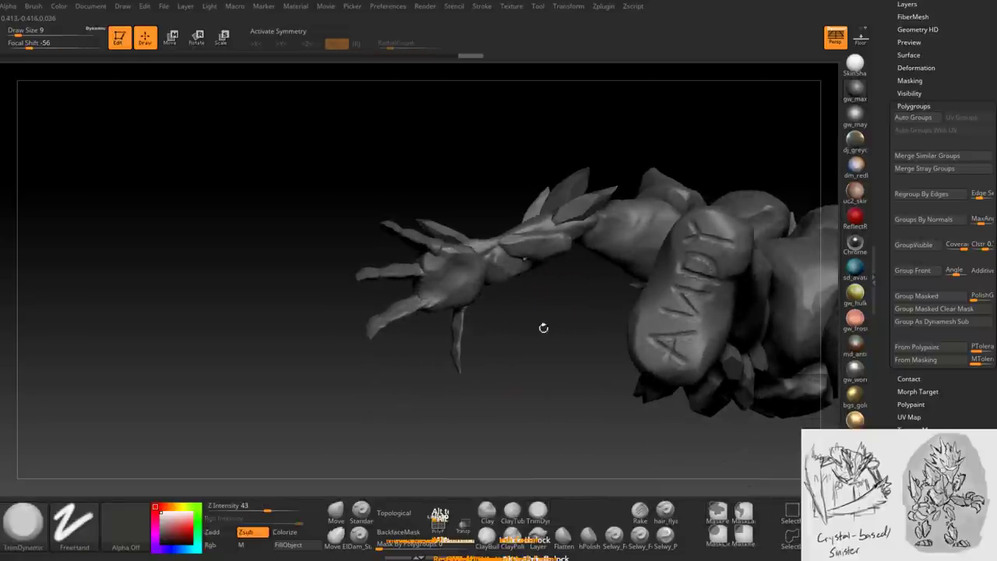
- Adjust the forearm and wrist spikes around the arm with the Move brush at draw size 37
{"action": "key", "text": "b"}
{"action": "key", "text": "m"}
{"action": "key", "text": "v"}
{"action": "mouse_move", "coordinate": [478, 317]}
{"action": "left_mouse_down"}
{"action": "mouse_move", "coordinate": [514, 267]}
{"action": "mouse_move", "coordinate": [640, 222]}
{"action": "mouse_move", "coordinate": [625, 216]}
{"action": "left_mouse_up"}
{"action": "key", "text": "space"}
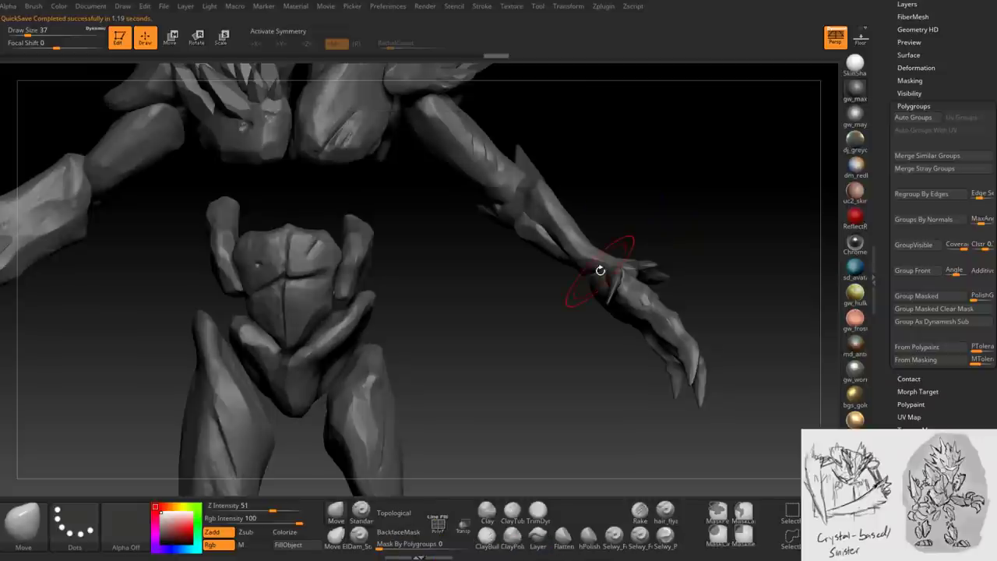
{"action": "mouse_move", "coordinate": [682, 215]}
{"action": "left_mouse_down"}
{"action": "mouse_move", "coordinate": [601, 207]}
{"action": "mouse_move", "coordinate": [639, 204]}
{"action": "mouse_move", "coordinate": [553, 260]}
{"action": "left_mouse_up"}
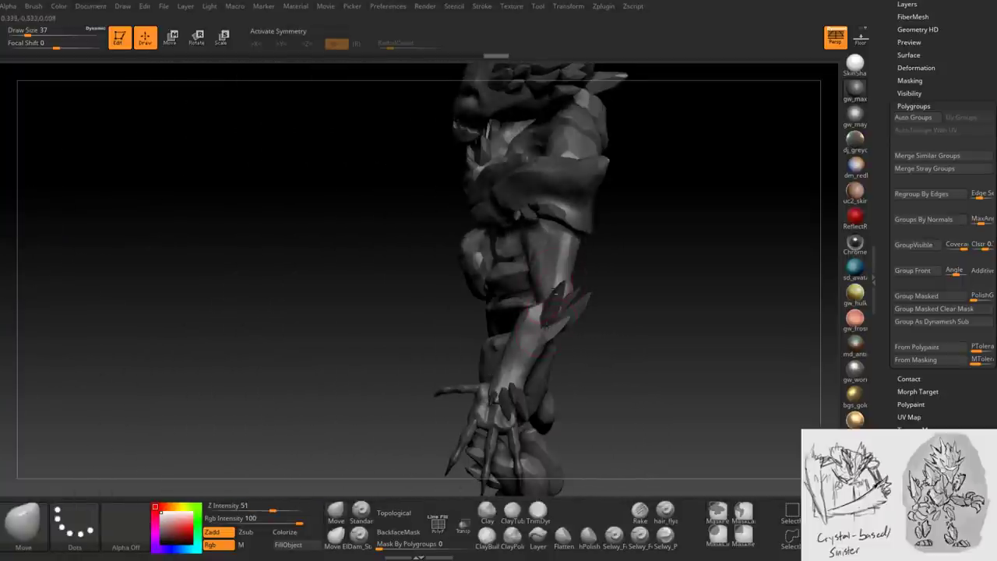
- Select the upper arm piece PM3D_Sphere3D1_2 and reshape it with the Move brush, starting at draw size 108
{"action": "left_click", "coordinate": [562, 269], "text": "alt"}
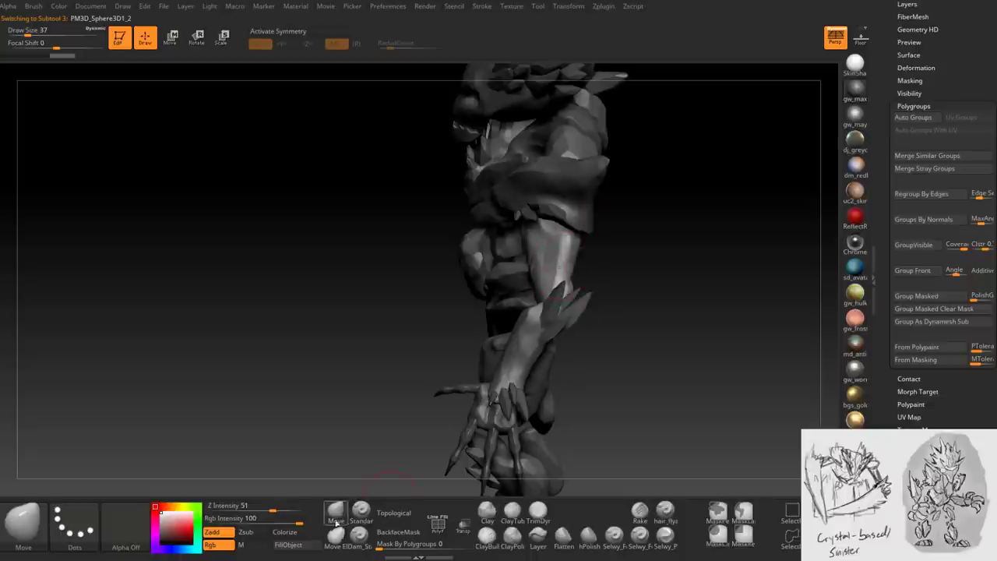
{"action": "key", "text": "space"}
{"action": "left_click_drag", "start_coordinate": [558, 309], "coordinate": [561, 309]}
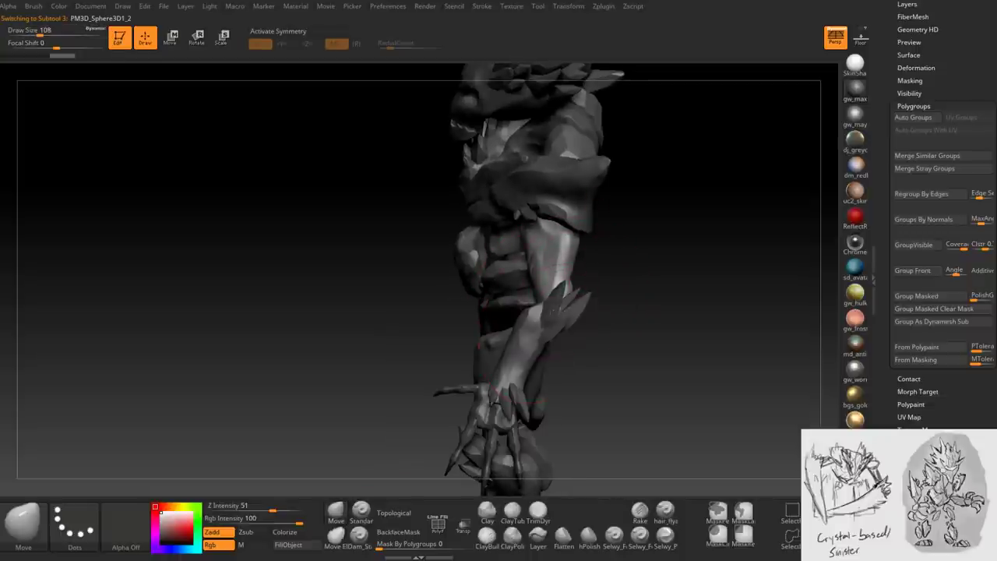
{"action": "mouse_move", "coordinate": [686, 327]}
{"action": "left_mouse_down"}
{"action": "mouse_move", "coordinate": [561, 327]}
{"action": "mouse_move", "coordinate": [531, 312]}
{"action": "mouse_move", "coordinate": [497, 320]}
{"action": "mouse_move", "coordinate": [474, 300]}
{"action": "mouse_move", "coordinate": [492, 308]}
{"action": "mouse_move", "coordinate": [490, 241]}
{"action": "mouse_move", "coordinate": [498, 306]}
{"action": "mouse_move", "coordinate": [487, 310]}
{"action": "mouse_move", "coordinate": [495, 311]}
{"action": "mouse_move", "coordinate": [440, 316]}
{"action": "left_mouse_up"}
{"action": "key", "text": "space"}
{"action": "key", "text": "space"}
{"action": "key", "text": "space"}
{"action": "mouse_move", "coordinate": [499, 257]}
{"action": "left_mouse_down"}
{"action": "mouse_move", "coordinate": [527, 257]}
{"action": "mouse_move", "coordinate": [528, 225]}
{"action": "mouse_move", "coordinate": [569, 161]}
{"action": "left_mouse_up"}
{"action": "key", "text": "space"}
{"action": "mouse_move", "coordinate": [545, 248]}
{"action": "left_mouse_down"}
{"action": "mouse_move", "coordinate": [529, 248]}
{"action": "mouse_move", "coordinate": [569, 245]}
{"action": "mouse_move", "coordinate": [583, 305]}
{"action": "mouse_move", "coordinate": [530, 299]}
{"action": "left_mouse_up"}
{"action": "mouse_move", "coordinate": [556, 197]}
{"action": "left_mouse_down"}
{"action": "mouse_move", "coordinate": [581, 262]}
{"action": "mouse_move", "coordinate": [537, 289]}
{"action": "mouse_move", "coordinate": [509, 284]}
{"action": "mouse_move", "coordinate": [537, 273]}
{"action": "mouse_move", "coordinate": [518, 261]}
{"action": "mouse_move", "coordinate": [589, 294]}
{"action": "mouse_move", "coordinate": [589, 265]}
{"action": "mouse_move", "coordinate": [553, 314]}
{"action": "mouse_move", "coordinate": [615, 203]}
{"action": "left_mouse_up"}
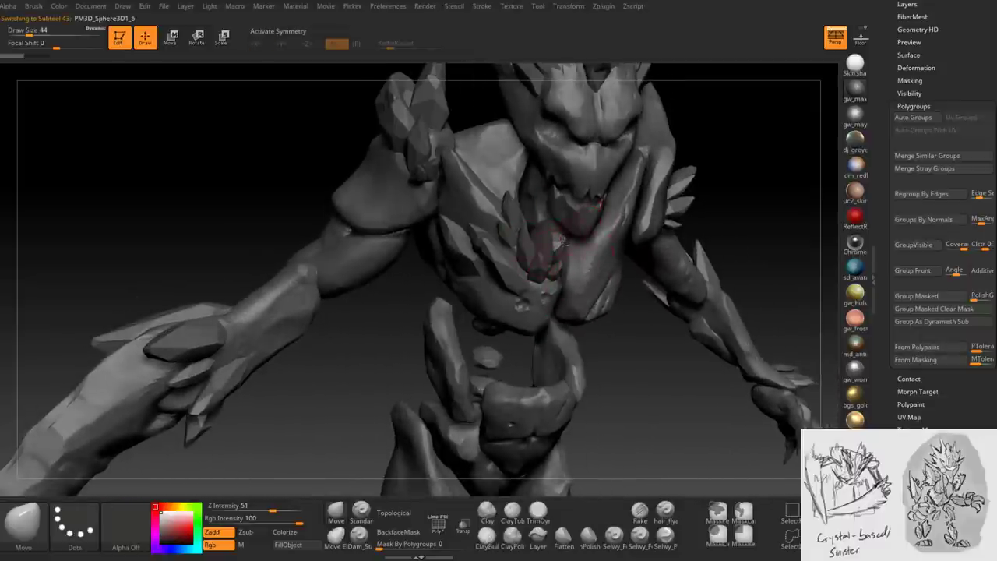
- Turn on transparency, move the chest piece PM3D_Sphere3D1_5 upward with the gizmo, and turn transparency off again
{"action": "left_click_drag", "start_coordinate": [562, 243], "coordinate": [551, 212]}
{"action": "left_click", "coordinate": [464, 528]}
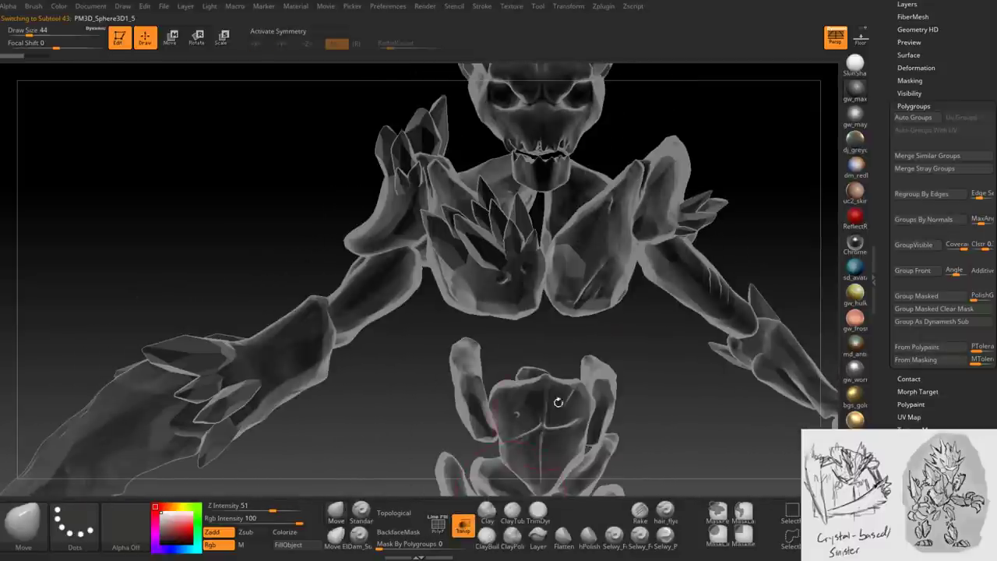
{"action": "left_click_drag", "start_coordinate": [599, 366], "coordinate": [567, 352]}
{"action": "key", "text": "e"}
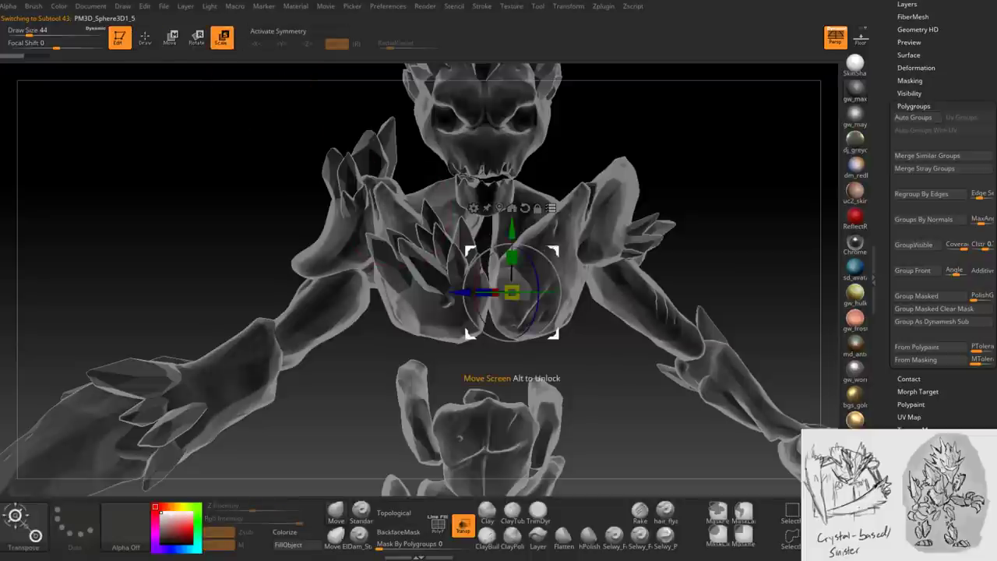
{"action": "left_click_drag", "start_coordinate": [514, 375], "coordinate": [512, 333]}
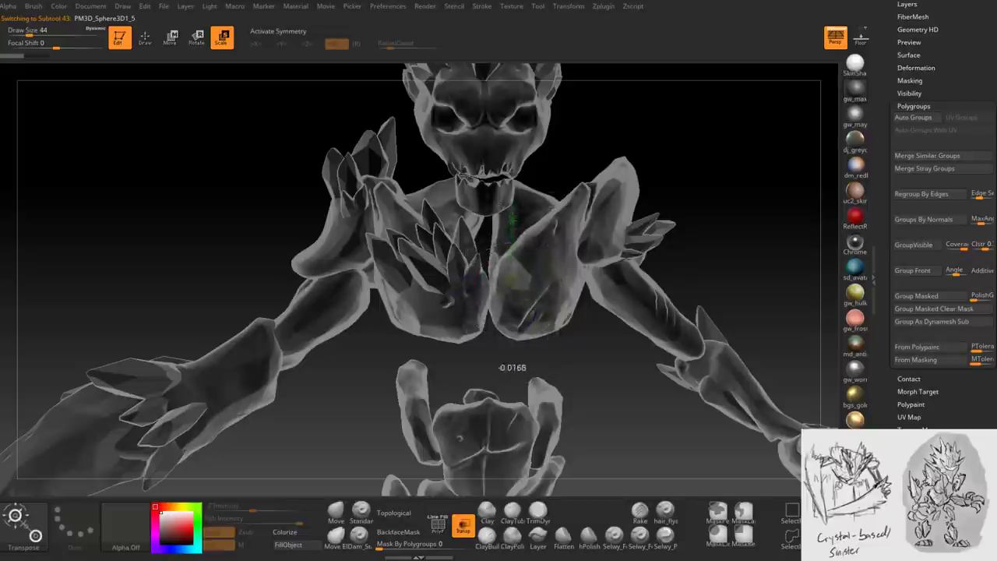
{"action": "left_click_drag", "start_coordinate": [156, 234], "coordinate": [296, 355]}
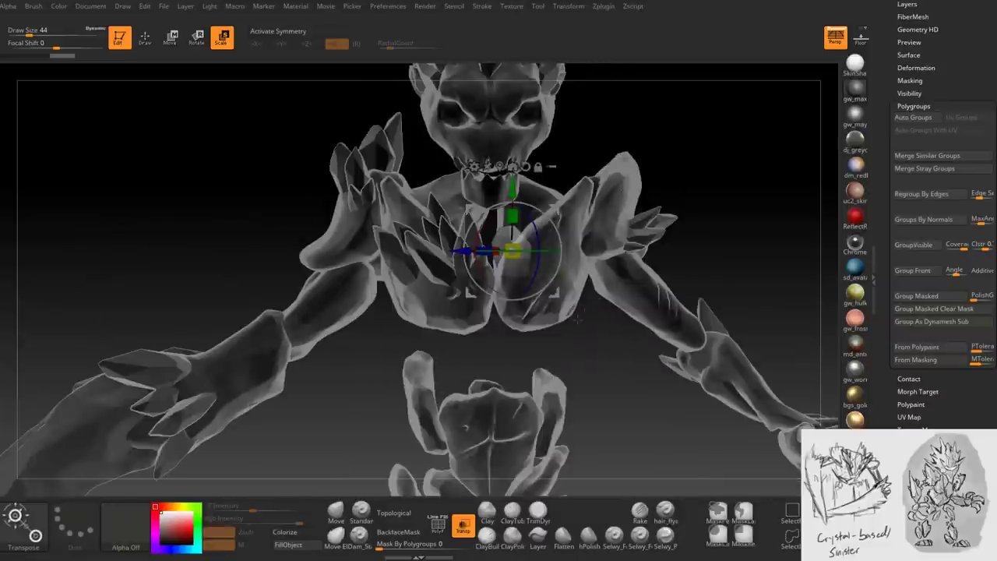
{"action": "left_click", "coordinate": [466, 524]}
- Select the abdomen piece Extract0 in Draw mode and add a Sphere3D as a new subtool
{"action": "mouse_move", "coordinate": [578, 387]}
{"action": "left_mouse_down", "text": "alt"}
{"action": "mouse_move", "coordinate": [569, 310]}
{"action": "mouse_move", "coordinate": [599, 255]}
{"action": "mouse_move", "coordinate": [670, 296]}
{"action": "mouse_move", "coordinate": [555, 294]}
{"action": "mouse_move", "coordinate": [544, 309]}
{"action": "mouse_move", "coordinate": [518, 216]}
{"action": "mouse_move", "coordinate": [475, 233]}
{"action": "left_mouse_up", "text": "alt"}
{"action": "left_click", "coordinate": [559, 306], "text": "alt"}
{"action": "key", "text": "q"}
{"action": "left_click", "coordinate": [506, 300], "text": "alt"}
{"action": "left_click_drag", "start_coordinate": [545, 296], "coordinate": [668, 127]}
{"action": "scroll", "coordinate": [886, 175], "scroll_direction": "up", "scroll_amount": 3}
{"action": "scroll", "coordinate": [885, 174], "scroll_direction": "up", "scroll_amount": 5}
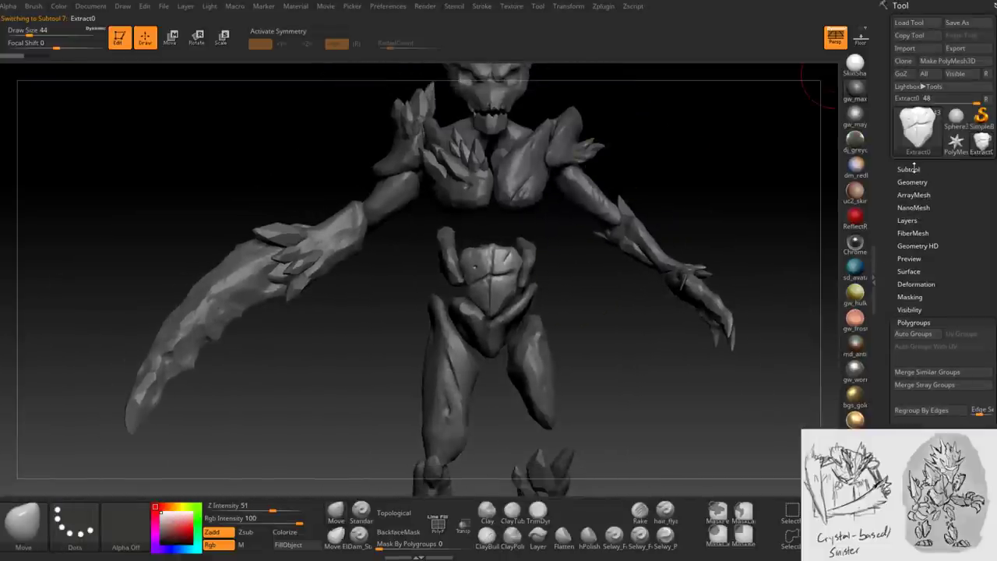
{"action": "left_click", "coordinate": [908, 168]}
{"action": "left_click", "coordinate": [917, 129]}
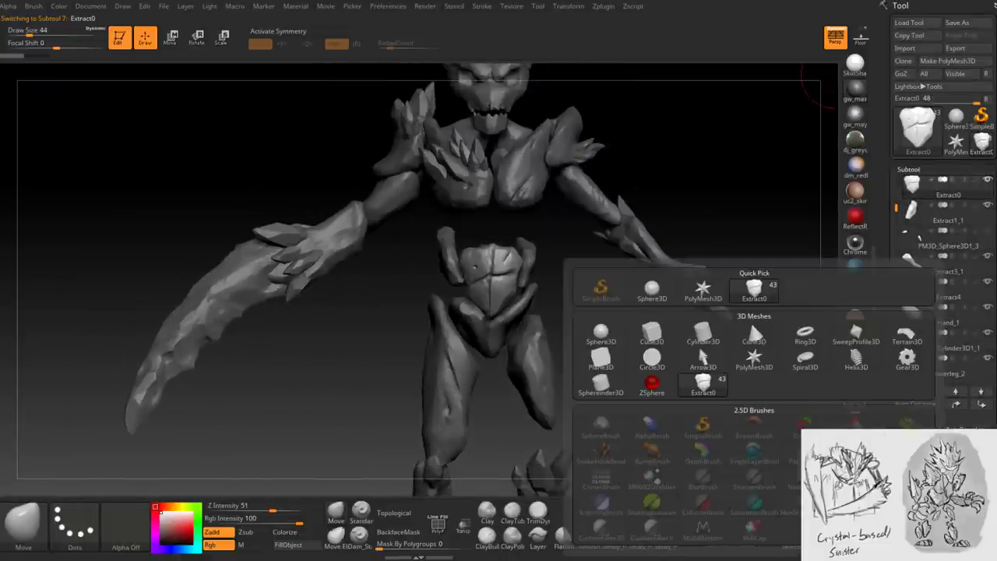
{"action": "left_click", "coordinate": [654, 294]}
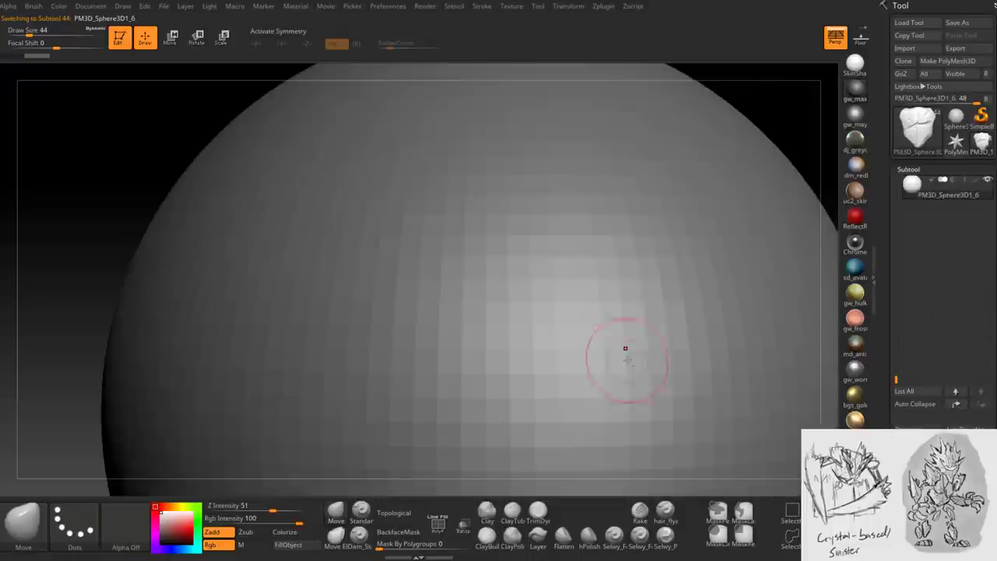
{"action": "left_click_drag", "start_coordinate": [619, 364], "coordinate": [475, 265]}
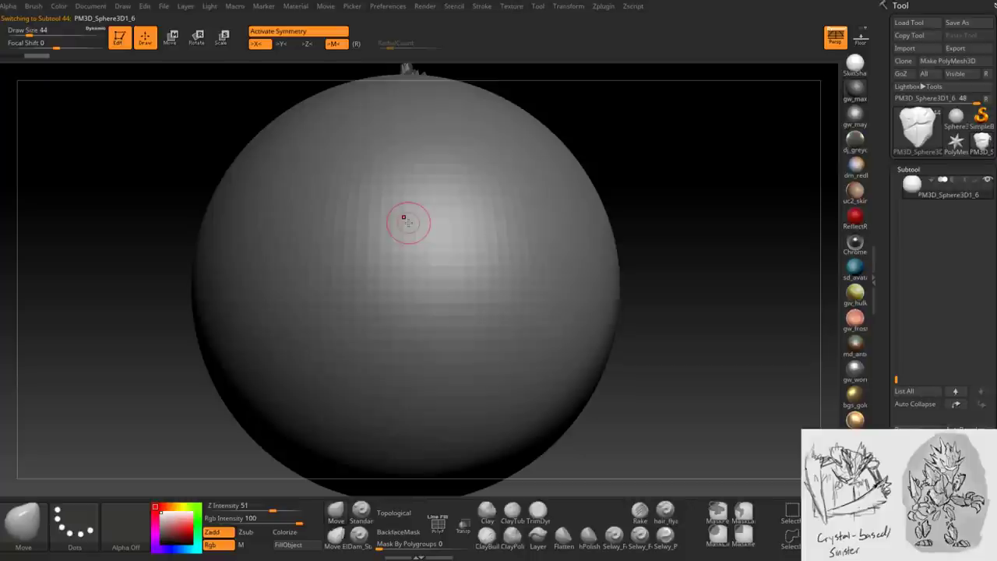
- Scale the new sphere down to roughly torso size with the gizmo, keeping X symmetry active
{"action": "left_click", "coordinate": [222, 36]}
{"action": "left_click_drag", "start_coordinate": [405, 288], "coordinate": [382, 300]}
{"action": "left_click_drag", "start_coordinate": [511, 304], "coordinate": [448, 239]}
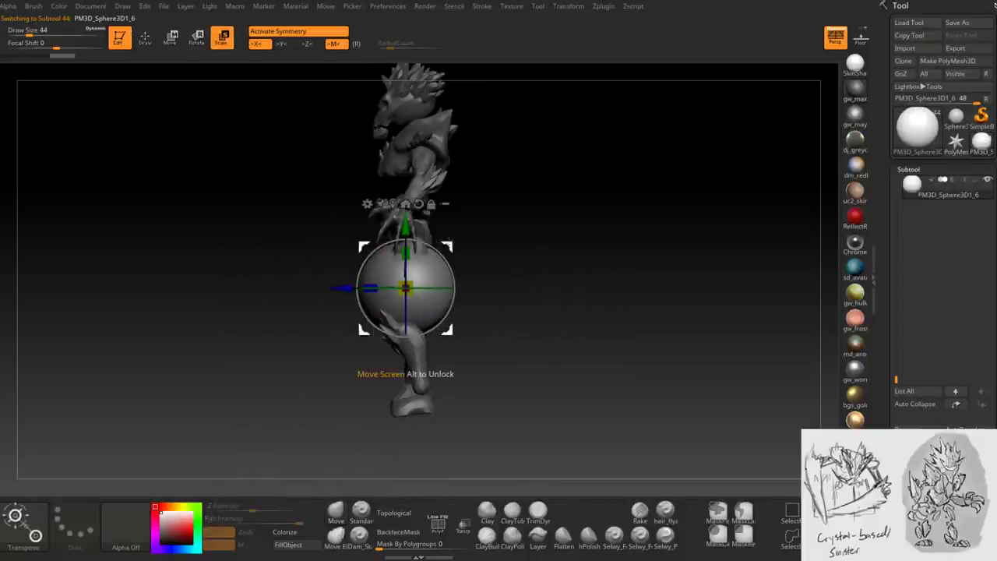
{"action": "scroll", "coordinate": [405, 284], "scroll_direction": "up", "scroll_amount": 5}
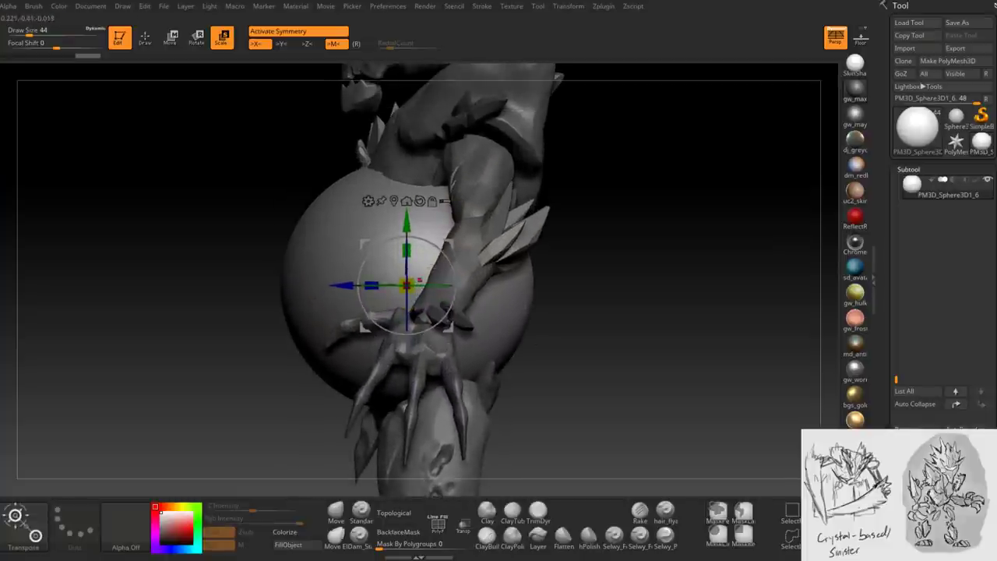
- Return to Draw mode and squash the new sphere into a flatter mass below the chest with the Move brush
{"action": "key", "text": "q"}
{"action": "mouse_move", "coordinate": [389, 405]}
{"action": "left_mouse_down"}
{"action": "mouse_move", "coordinate": [495, 208]}
{"action": "mouse_move", "coordinate": [516, 239]}
{"action": "mouse_move", "coordinate": [526, 231]}
{"action": "left_mouse_up"}
{"action": "key", "text": "space"}
{"action": "key", "text": "space"}
{"action": "left_click_drag", "start_coordinate": [638, 311], "coordinate": [545, 312]}
{"action": "mouse_move", "coordinate": [385, 160]}
{"action": "left_mouse_down"}
{"action": "mouse_move", "coordinate": [350, 226]}
{"action": "mouse_move", "coordinate": [355, 240]}
{"action": "left_mouse_up"}
{"action": "left_click_drag", "start_coordinate": [607, 296], "coordinate": [545, 288]}
- Fit the flattened sphere between the chest plates and abdomen with the Move brush at draw size 71, shaping its lower front and sides
{"action": "key", "text": "["}
{"action": "key", "text": "["}
{"action": "key", "text": "["}
{"action": "mouse_move", "coordinate": [413, 257]}
{"action": "left_mouse_down"}
{"action": "mouse_move", "coordinate": [424, 278]}
{"action": "mouse_move", "coordinate": [402, 267]}
{"action": "mouse_move", "coordinate": [333, 311]}
{"action": "mouse_move", "coordinate": [436, 296]}
{"action": "mouse_move", "coordinate": [459, 255]}
{"action": "mouse_move", "coordinate": [499, 269]}
{"action": "left_mouse_up"}
{"action": "key", "text": "space"}
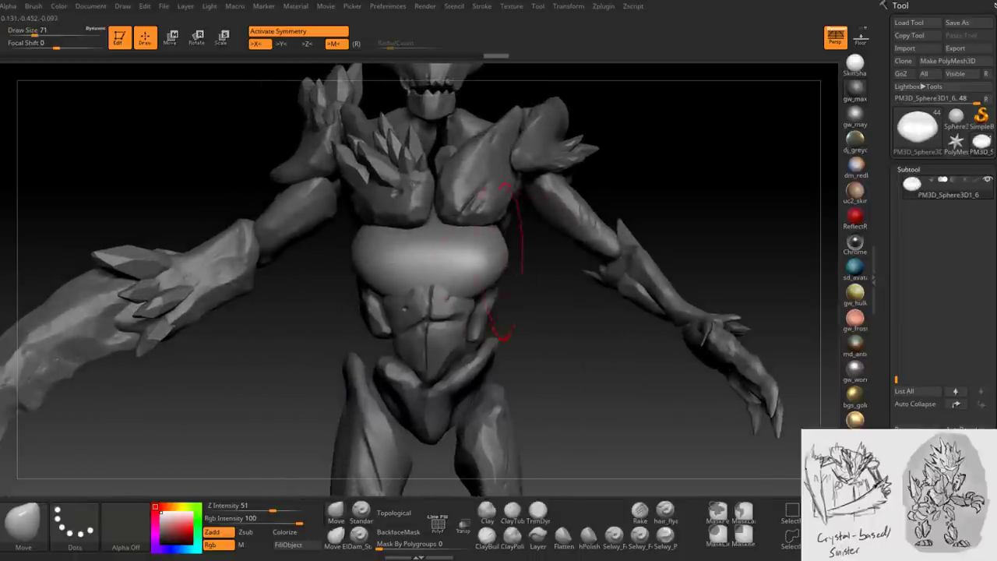
{"action": "left_click_drag", "start_coordinate": [467, 312], "coordinate": [479, 274]}
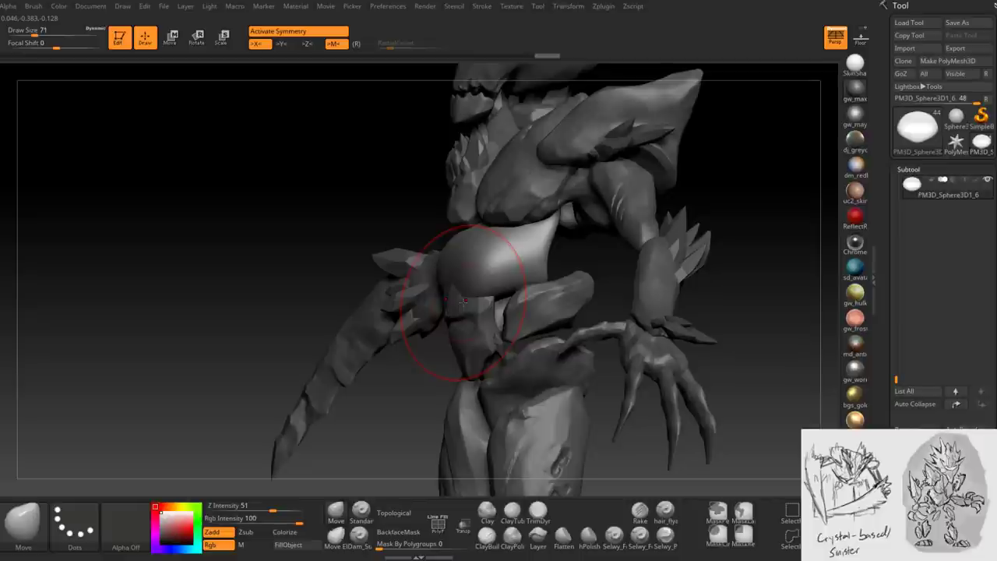
{"action": "left_click_drag", "start_coordinate": [465, 300], "coordinate": [516, 240]}
- Flatten planes onto the front of the torso piece with the TrimDynamic brush at draw size 46
{"action": "key", "text": "b"}
{"action": "key", "text": "t"}
{"action": "key", "text": "d"}
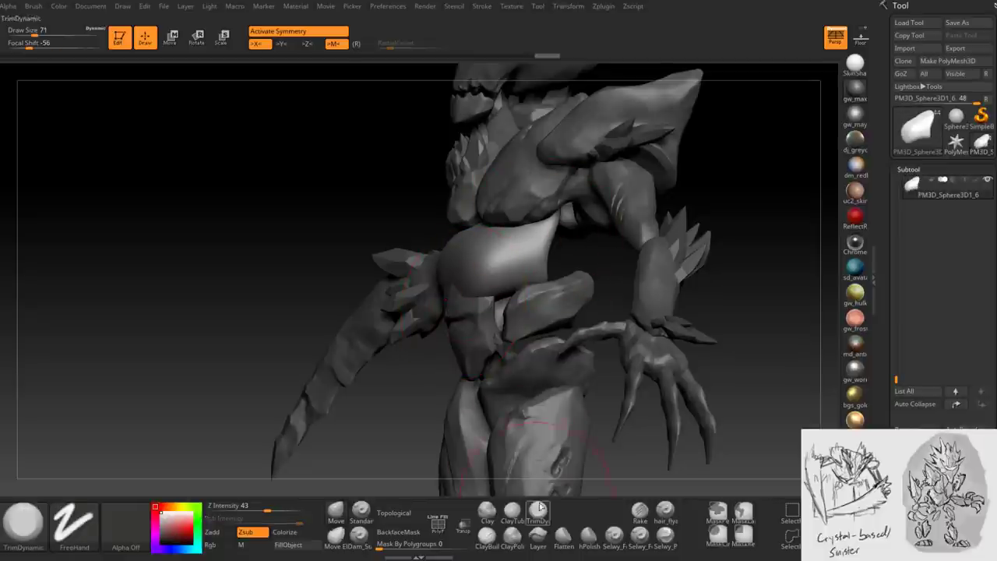
{"action": "mouse_move", "coordinate": [553, 328]}
{"action": "left_mouse_down"}
{"action": "mouse_move", "coordinate": [486, 257]}
{"action": "mouse_move", "coordinate": [475, 209]}
{"action": "left_mouse_up"}
{"action": "key", "text": "space"}
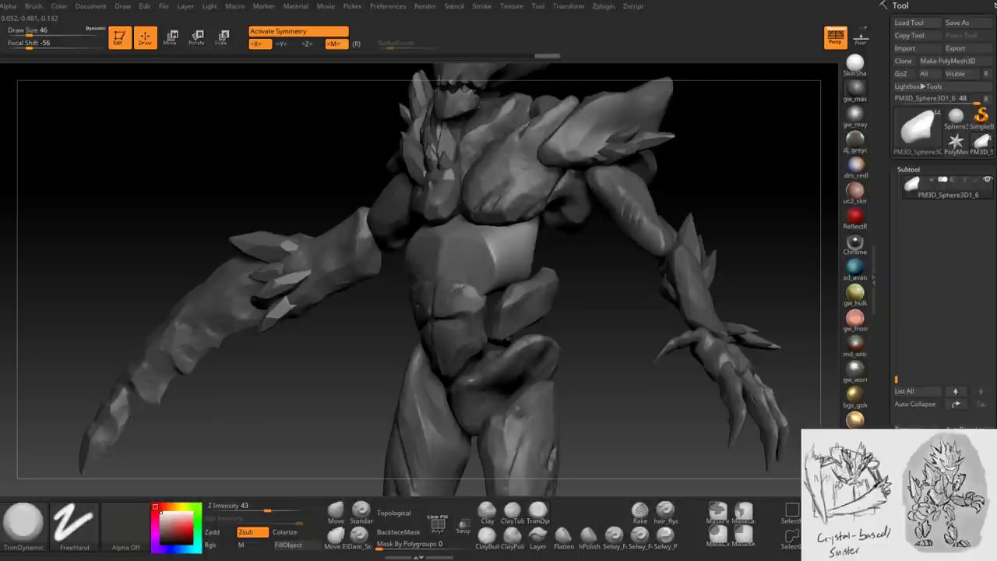
{"action": "mouse_move", "coordinate": [490, 248]}
{"action": "left_mouse_down"}
{"action": "mouse_move", "coordinate": [510, 233]}
{"action": "mouse_move", "coordinate": [374, 245]}
{"action": "left_mouse_up"}
- Turn on transparency and trim the torso piece around toward the back with TrimDynamic at draw size 35
{"action": "left_click", "coordinate": [463, 525]}
{"action": "mouse_move", "coordinate": [499, 312]}
{"action": "left_mouse_down"}
{"action": "mouse_move", "coordinate": [561, 312]}
{"action": "mouse_move", "coordinate": [467, 296]}
{"action": "mouse_move", "coordinate": [506, 273]}
{"action": "mouse_move", "coordinate": [510, 253]}
{"action": "mouse_move", "coordinate": [491, 280]}
{"action": "mouse_move", "coordinate": [512, 258]}
{"action": "mouse_move", "coordinate": [382, 354]}
{"action": "mouse_move", "coordinate": [381, 339]}
{"action": "left_mouse_up"}
{"action": "key", "text": "space"}
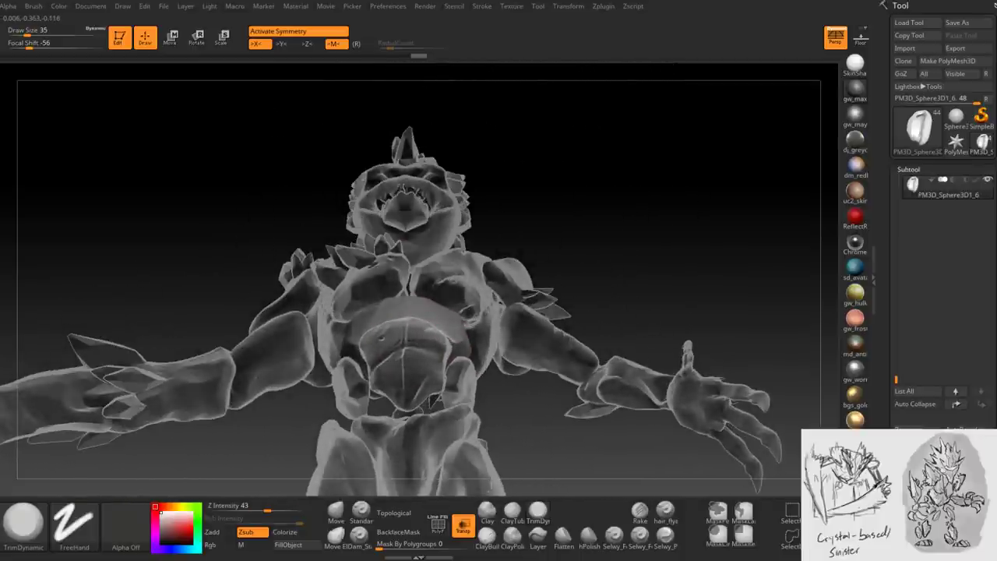
{"action": "mouse_move", "coordinate": [382, 339]}
{"action": "left_mouse_down"}
{"action": "mouse_move", "coordinate": [357, 343]}
{"action": "mouse_move", "coordinate": [482, 270]}
{"action": "mouse_move", "coordinate": [455, 286]}
{"action": "left_mouse_up"}
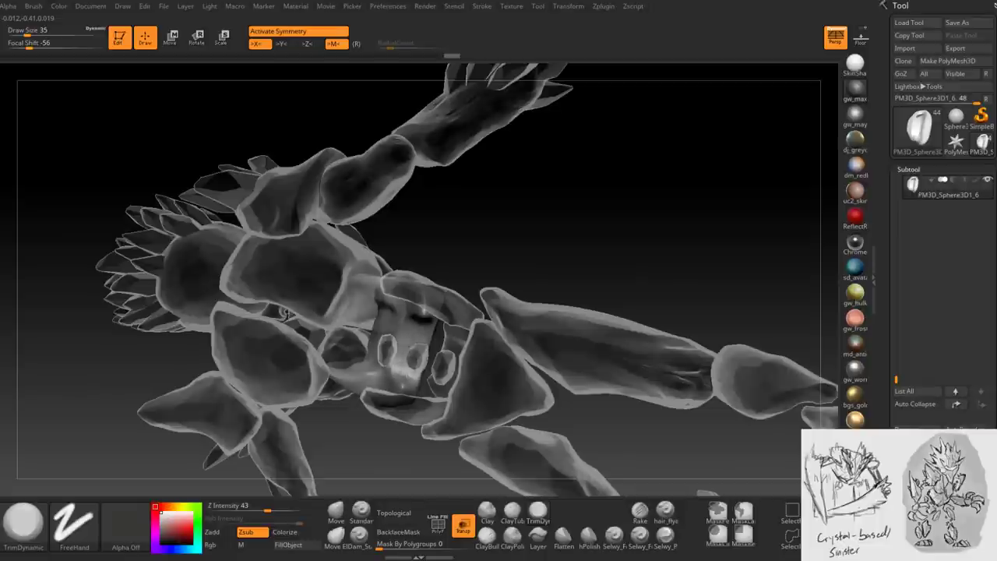
{"action": "mouse_move", "coordinate": [394, 378]}
{"action": "left_mouse_down"}
{"action": "mouse_move", "coordinate": [413, 320]}
{"action": "mouse_move", "coordinate": [405, 350]}
{"action": "mouse_move", "coordinate": [374, 335]}
{"action": "mouse_move", "coordinate": [397, 320]}
{"action": "mouse_move", "coordinate": [392, 308]}
{"action": "mouse_move", "coordinate": [503, 308]}
{"action": "mouse_move", "coordinate": [416, 396]}
{"action": "mouse_move", "coordinate": [478, 223]}
{"action": "mouse_move", "coordinate": [532, 269]}
{"action": "mouse_move", "coordinate": [517, 286]}
{"action": "mouse_move", "coordinate": [537, 278]}
{"action": "mouse_move", "coordinate": [467, 312]}
{"action": "mouse_move", "coordinate": [443, 312]}
{"action": "mouse_move", "coordinate": [452, 304]}
{"action": "mouse_move", "coordinate": [423, 289]}
{"action": "mouse_move", "coordinate": [460, 296]}
{"action": "mouse_move", "coordinate": [424, 362]}
{"action": "mouse_move", "coordinate": [526, 362]}
{"action": "mouse_move", "coordinate": [500, 311]}
{"action": "mouse_move", "coordinate": [514, 257]}
{"action": "mouse_move", "coordinate": [538, 355]}
{"action": "mouse_move", "coordinate": [437, 339]}
{"action": "left_mouse_up"}
- Reshape the torso piece with the Move brush into a curved band that wraps around the waist above the abdomen
{"action": "key", "text": "b"}
{"action": "key", "text": "m"}
{"action": "key", "text": "v"}
{"action": "left_click_drag", "start_coordinate": [542, 307], "coordinate": [549, 290]}
- Turn off transparency and build up a central bulge on the torso piece's front with ClayBuildup, reducing the draw size from 22 to 13
{"action": "left_click", "coordinate": [487, 536]}
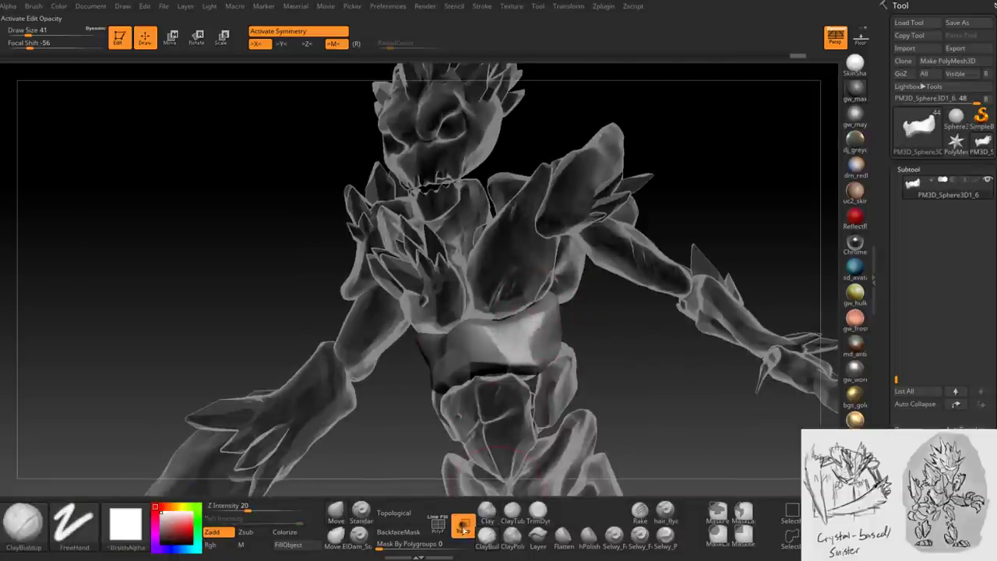
{"action": "left_click", "coordinate": [462, 526]}
{"action": "mouse_move", "coordinate": [498, 358]}
{"action": "left_mouse_down"}
{"action": "mouse_move", "coordinate": [522, 335]}
{"action": "mouse_move", "coordinate": [508, 306]}
{"action": "left_mouse_up"}
{"action": "key", "text": "space"}
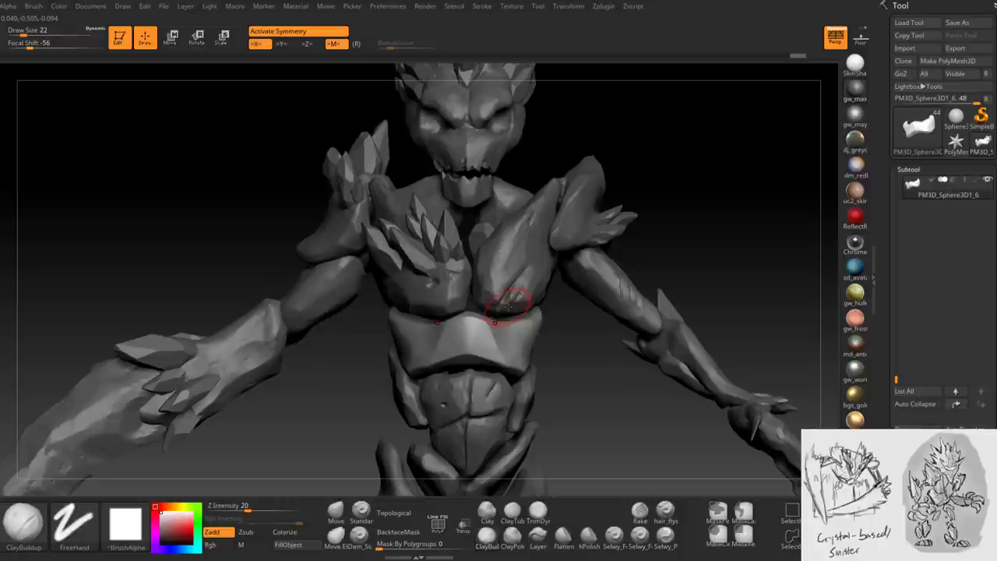
{"action": "mouse_move", "coordinate": [506, 306]}
{"action": "right_mouse_down"}
{"action": "mouse_move", "coordinate": [478, 312]}
{"action": "mouse_move", "coordinate": [506, 345]}
{"action": "mouse_move", "coordinate": [506, 401]}
{"action": "right_mouse_up"}
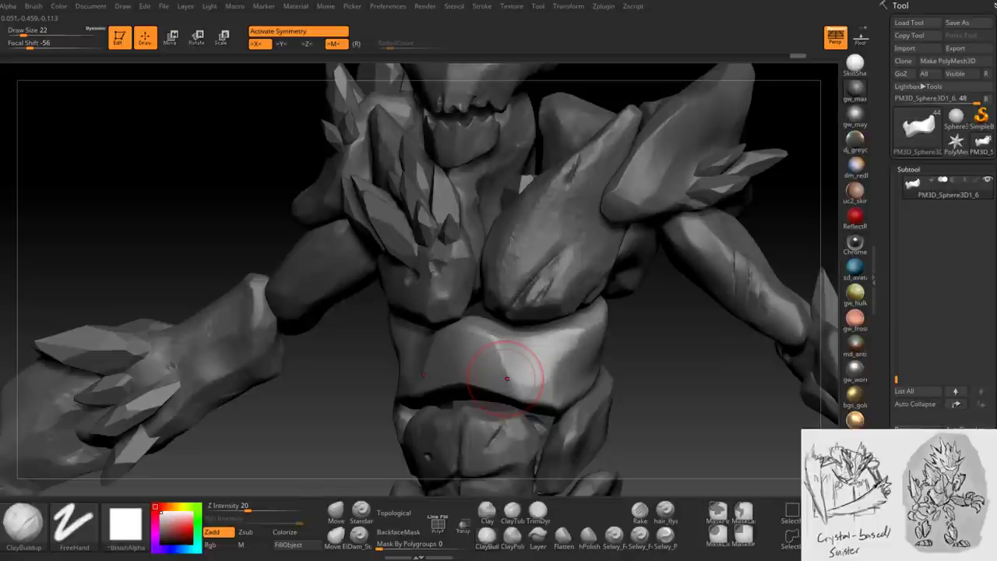
{"action": "left_click_drag", "start_coordinate": [433, 284], "coordinate": [436, 323]}
{"action": "left_click_drag", "start_coordinate": [476, 296], "coordinate": [495, 331]}
{"action": "left_click_drag", "start_coordinate": [444, 304], "coordinate": [491, 331]}
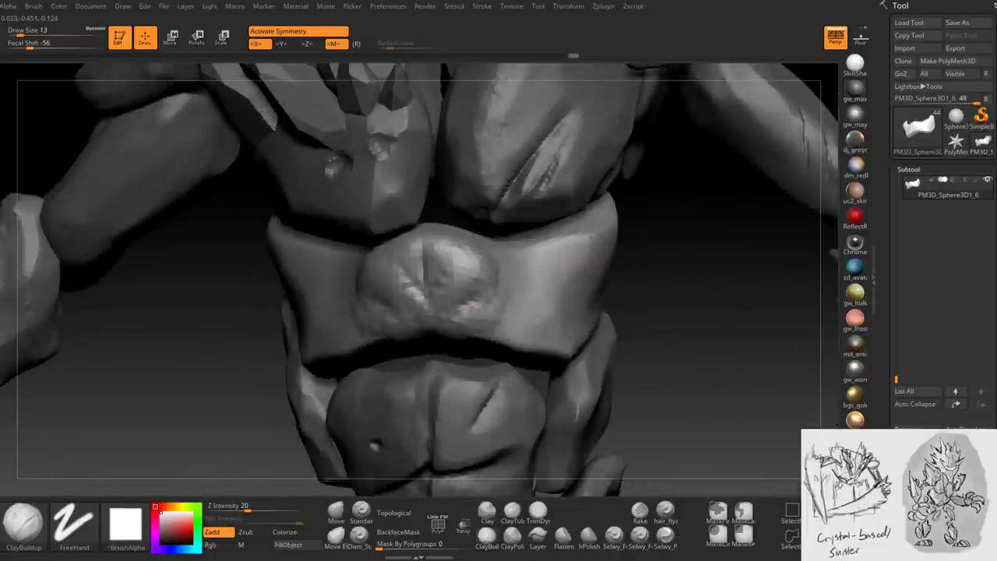
- Add ClayBuildup strokes along the lower front edge of the torso piece with symmetry on
{"action": "left_click_drag", "start_coordinate": [700, 311], "coordinate": [748, 366]}
{"action": "left_click_drag", "start_coordinate": [394, 343], "coordinate": [460, 327]}
{"action": "left_click_drag", "start_coordinate": [350, 358], "coordinate": [498, 339]}
{"action": "left_click_drag", "start_coordinate": [701, 351], "coordinate": [662, 366]}
{"action": "left_click_drag", "start_coordinate": [346, 343], "coordinate": [549, 380]}
{"action": "left_click_drag", "start_coordinate": [342, 366], "coordinate": [580, 390]}
{"action": "left_click_drag", "start_coordinate": [748, 452], "coordinate": [685, 437]}
- Build up ridges with ClayBuildup beside the central bulge and toward the flank of the torso piece
{"action": "mouse_move", "coordinate": [545, 295]}
{"action": "left_mouse_down"}
{"action": "mouse_move", "coordinate": [592, 358]}
{"action": "mouse_move", "coordinate": [568, 335]}
{"action": "left_mouse_up"}
{"action": "left_click_drag", "start_coordinate": [545, 261], "coordinate": [604, 316]}
{"action": "left_click_drag", "start_coordinate": [779, 452], "coordinate": [732, 436]}
{"action": "left_click_drag", "start_coordinate": [561, 245], "coordinate": [615, 288]}
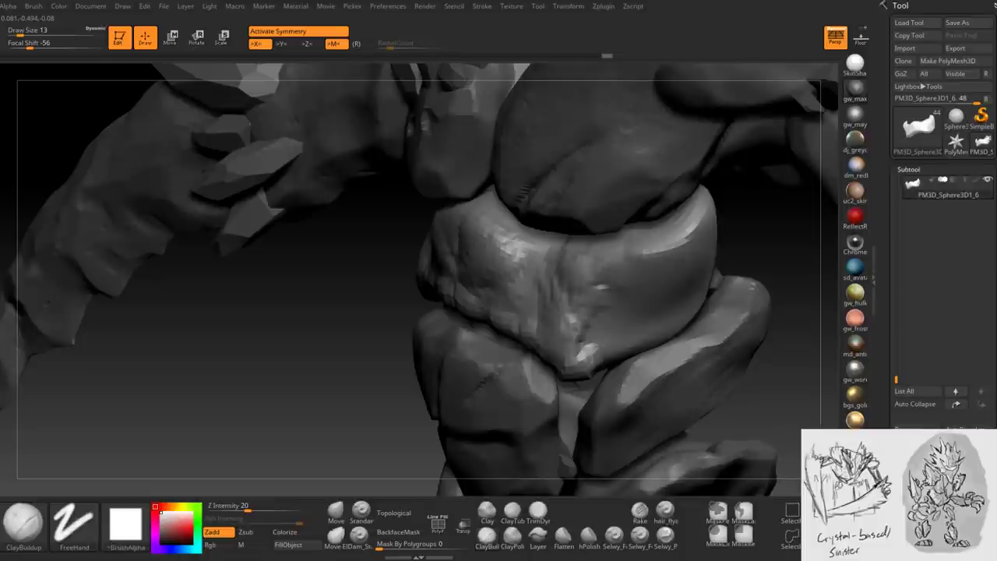
{"action": "left_click_drag", "start_coordinate": [619, 249], "coordinate": [638, 327]}
{"action": "left_click_drag", "start_coordinate": [568, 281], "coordinate": [619, 343]}
{"action": "left_click_drag", "start_coordinate": [234, 405], "coordinate": [156, 382]}
{"action": "mouse_move", "coordinate": [600, 319]}
{"action": "left_mouse_down"}
{"action": "mouse_move", "coordinate": [646, 366]}
{"action": "mouse_move", "coordinate": [681, 372]}
{"action": "left_mouse_up"}
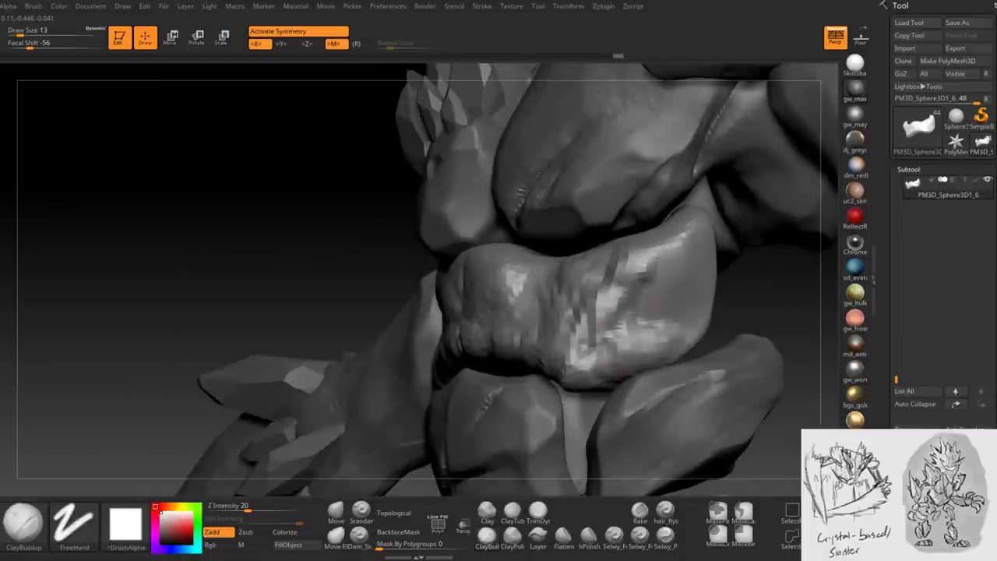
- Extend the ClayBuildup strokes over the outer flank, the upper side corner and around the back of the torso piece
{"action": "left_click_drag", "start_coordinate": [650, 316], "coordinate": [693, 354]}
{"action": "left_click_drag", "start_coordinate": [234, 405], "coordinate": [327, 389]}
{"action": "mouse_move", "coordinate": [701, 331]}
{"action": "left_mouse_down"}
{"action": "mouse_move", "coordinate": [712, 295]}
{"action": "mouse_move", "coordinate": [705, 234]}
{"action": "mouse_move", "coordinate": [655, 257]}
{"action": "left_mouse_up"}
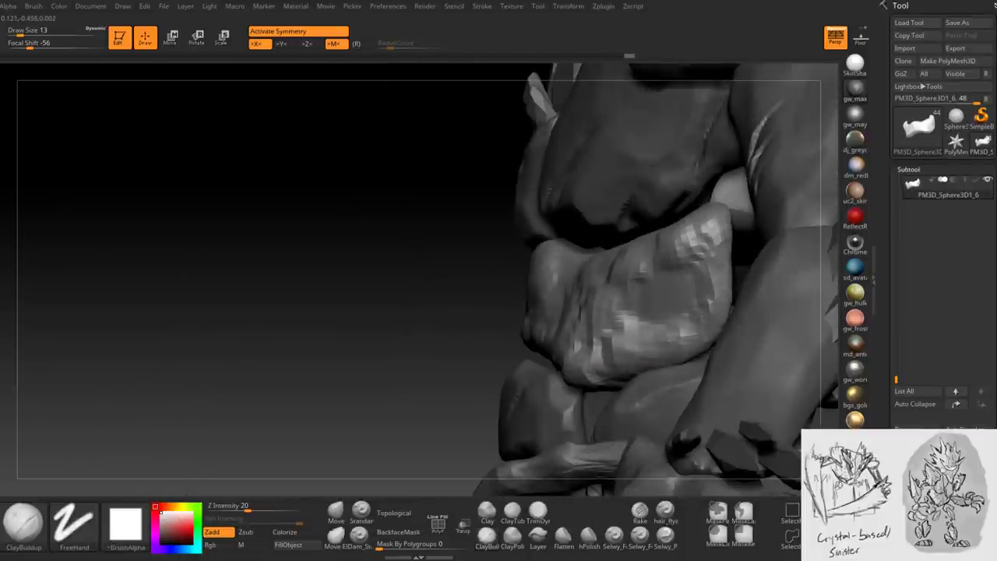
{"action": "left_click_drag", "start_coordinate": [234, 350], "coordinate": [327, 373]}
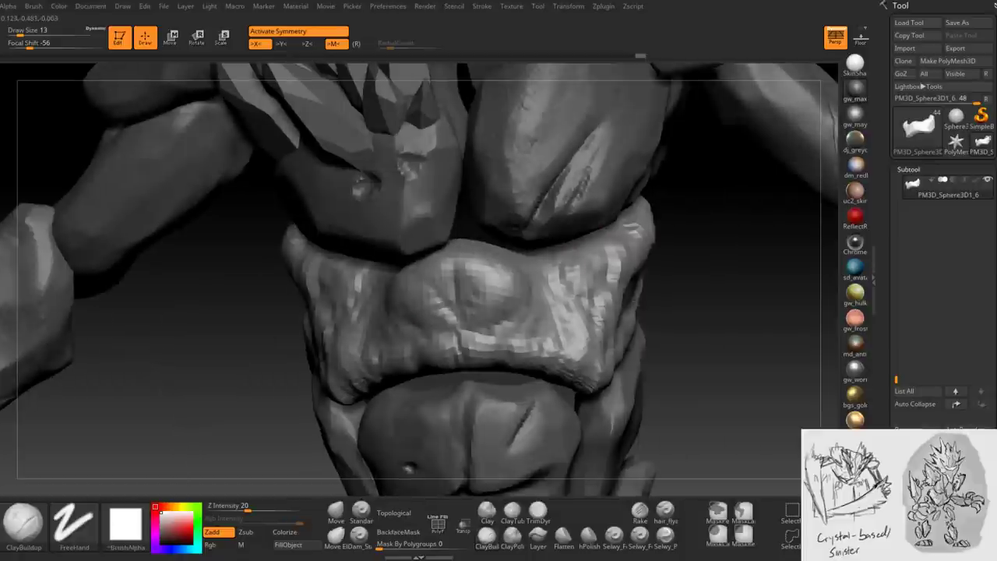
{"action": "left_click_drag", "start_coordinate": [233, 327], "coordinate": [350, 343]}
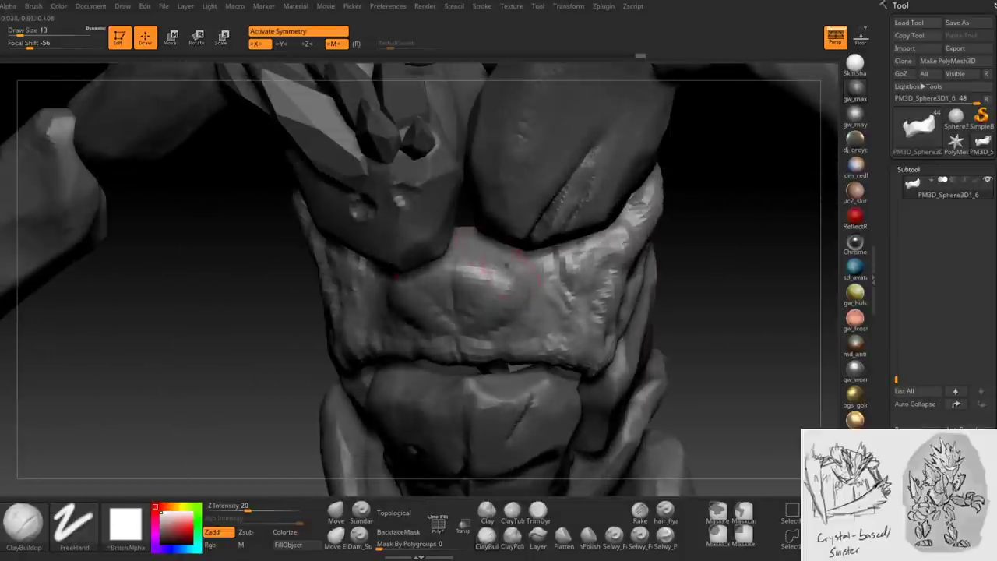
{"action": "mouse_move", "coordinate": [395, 276]}
{"action": "right_mouse_down"}
{"action": "mouse_move", "coordinate": [515, 233]}
{"action": "mouse_move", "coordinate": [507, 319]}
{"action": "mouse_move", "coordinate": [616, 304]}
{"action": "mouse_move", "coordinate": [436, 424]}
{"action": "right_mouse_up"}
{"action": "mouse_move", "coordinate": [576, 365]}
{"action": "right_mouse_down"}
{"action": "mouse_move", "coordinate": [567, 331]}
{"action": "mouse_move", "coordinate": [678, 346]}
{"action": "mouse_move", "coordinate": [615, 397]}
{"action": "right_mouse_up"}
{"action": "mouse_move", "coordinate": [676, 346]}
{"action": "right_mouse_down"}
{"action": "mouse_move", "coordinate": [684, 343]}
{"action": "mouse_move", "coordinate": [526, 484]}
{"action": "mouse_move", "coordinate": [537, 510]}
{"action": "right_mouse_up"}
- Flatten the rough clay on the back and flank of the torso piece with TrimDynamic at draw size 13
{"action": "key", "text": "b"}
{"action": "key", "text": "t"}
{"action": "key", "text": "d"}
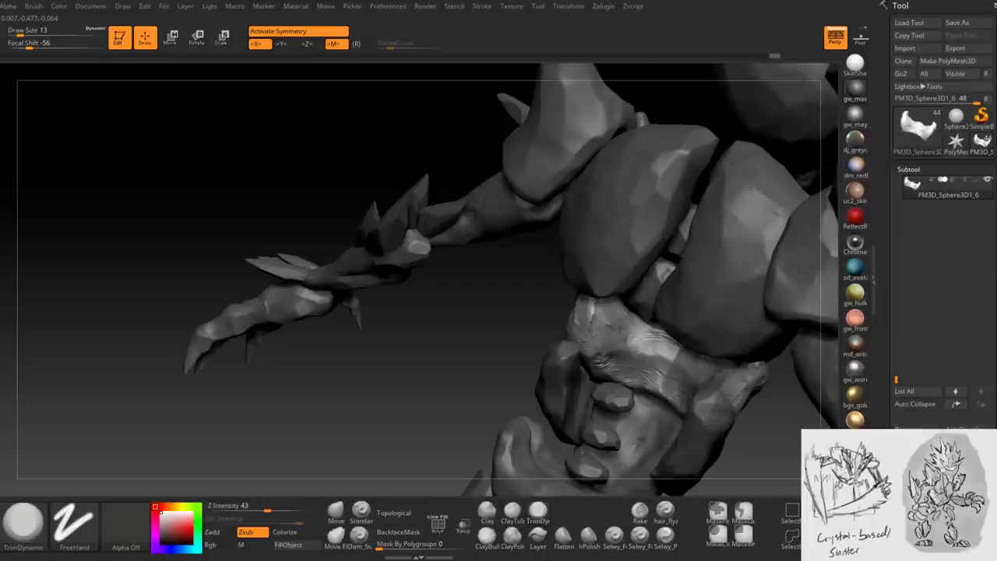
{"action": "mouse_move", "coordinate": [611, 372]}
{"action": "right_mouse_down"}
{"action": "mouse_move", "coordinate": [721, 350]}
{"action": "mouse_move", "coordinate": [732, 370]}
{"action": "mouse_move", "coordinate": [702, 364]}
{"action": "mouse_move", "coordinate": [679, 331]}
{"action": "mouse_move", "coordinate": [647, 368]}
{"action": "mouse_move", "coordinate": [596, 360]}
{"action": "right_mouse_up"}
{"action": "mouse_move", "coordinate": [598, 322]}
{"action": "right_mouse_down"}
{"action": "mouse_move", "coordinate": [650, 355]}
{"action": "mouse_move", "coordinate": [563, 340]}
{"action": "right_mouse_up"}
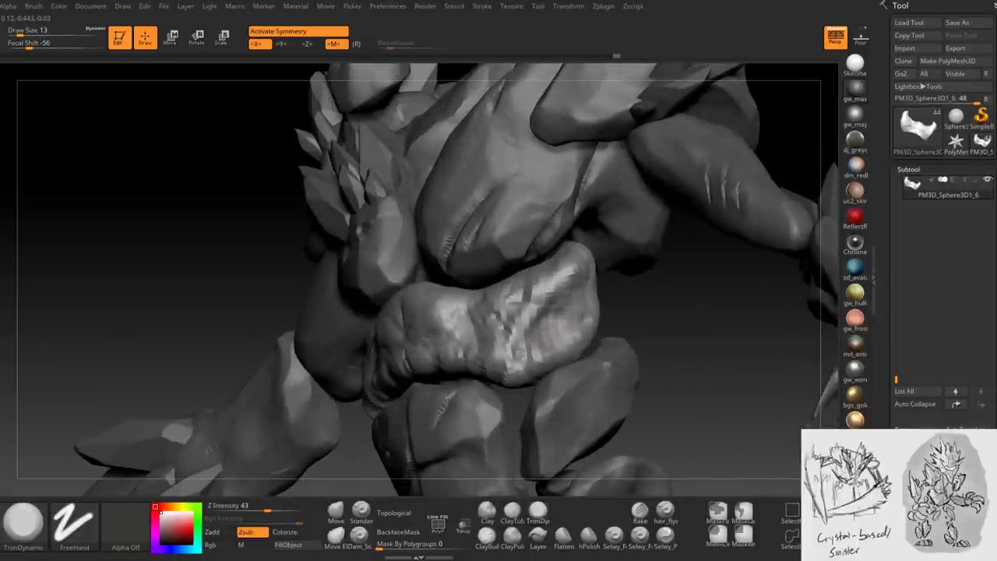
{"action": "right_click_drag", "start_coordinate": [592, 306], "coordinate": [589, 267]}
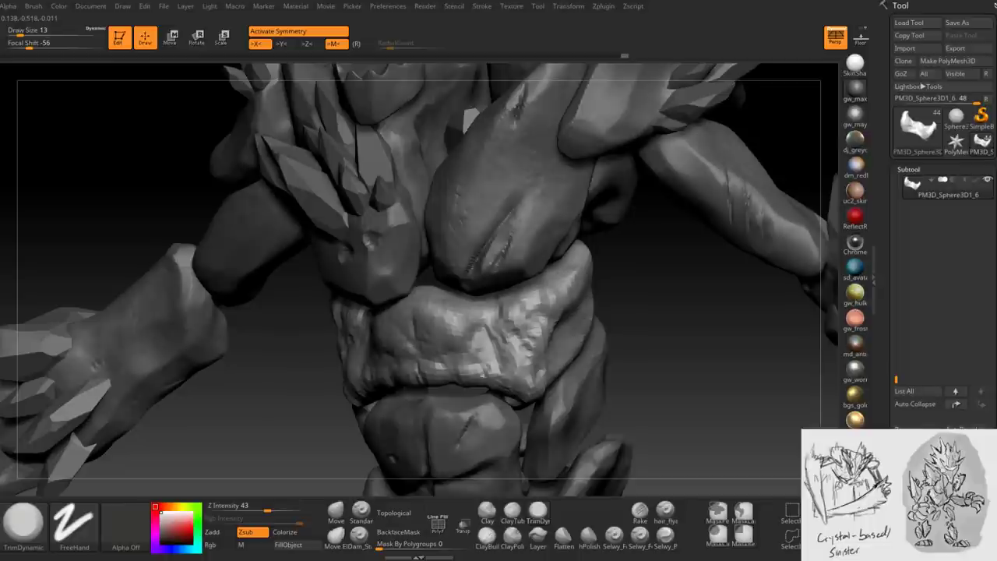
- Trim the front bulge, ridges and upper edge of the torso piece into stone-like planes with TrimDynamic
{"action": "right_click_drag", "start_coordinate": [575, 309], "coordinate": [573, 295]}
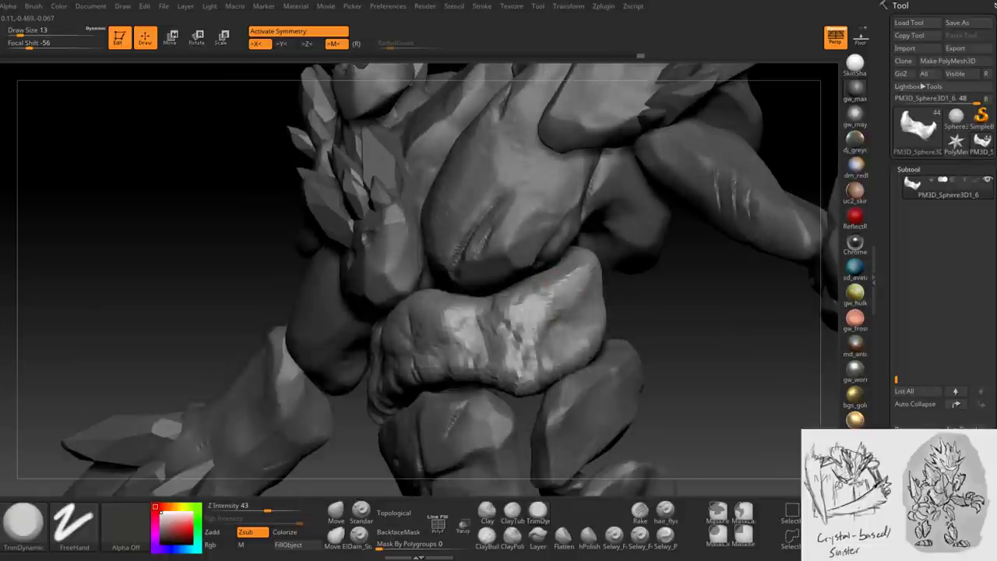
{"action": "right_click_drag", "start_coordinate": [530, 335], "coordinate": [525, 339]}
{"action": "mouse_move", "coordinate": [401, 327]}
{"action": "left_mouse_down"}
{"action": "mouse_move", "coordinate": [444, 319]}
{"action": "mouse_move", "coordinate": [479, 354]}
{"action": "mouse_move", "coordinate": [428, 366]}
{"action": "mouse_move", "coordinate": [475, 362]}
{"action": "left_mouse_up"}
{"action": "right_click_drag", "start_coordinate": [498, 366], "coordinate": [521, 374]}
{"action": "mouse_move", "coordinate": [518, 308]}
{"action": "right_mouse_down"}
{"action": "mouse_move", "coordinate": [498, 316]}
{"action": "mouse_move", "coordinate": [553, 334]}
{"action": "mouse_move", "coordinate": [536, 343]}
{"action": "right_mouse_up"}
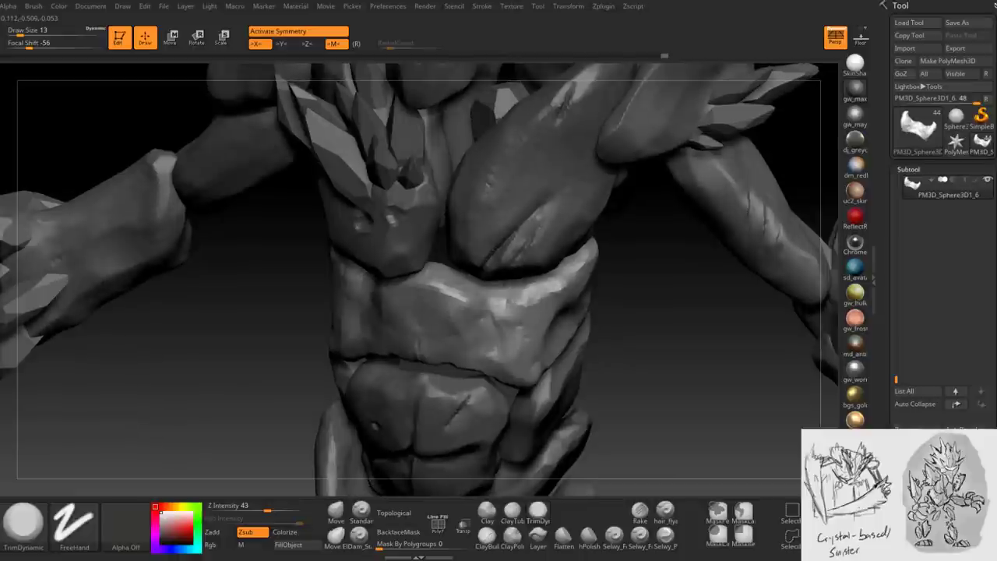
- Adjust the torso piece's profile from the side with the Move brush, using draw size 68 and then 44
{"action": "mouse_move", "coordinate": [524, 309]}
{"action": "right_mouse_down", "text": "ctrl"}
{"action": "mouse_move", "coordinate": [594, 319]}
{"action": "mouse_move", "coordinate": [561, 282]}
{"action": "mouse_move", "coordinate": [607, 312]}
{"action": "mouse_move", "coordinate": [590, 321]}
{"action": "mouse_move", "coordinate": [579, 283]}
{"action": "mouse_move", "coordinate": [569, 347]}
{"action": "mouse_move", "coordinate": [561, 340]}
{"action": "mouse_move", "coordinate": [583, 307]}
{"action": "mouse_move", "coordinate": [527, 346]}
{"action": "mouse_move", "coordinate": [565, 217]}
{"action": "right_mouse_up", "text": "ctrl"}
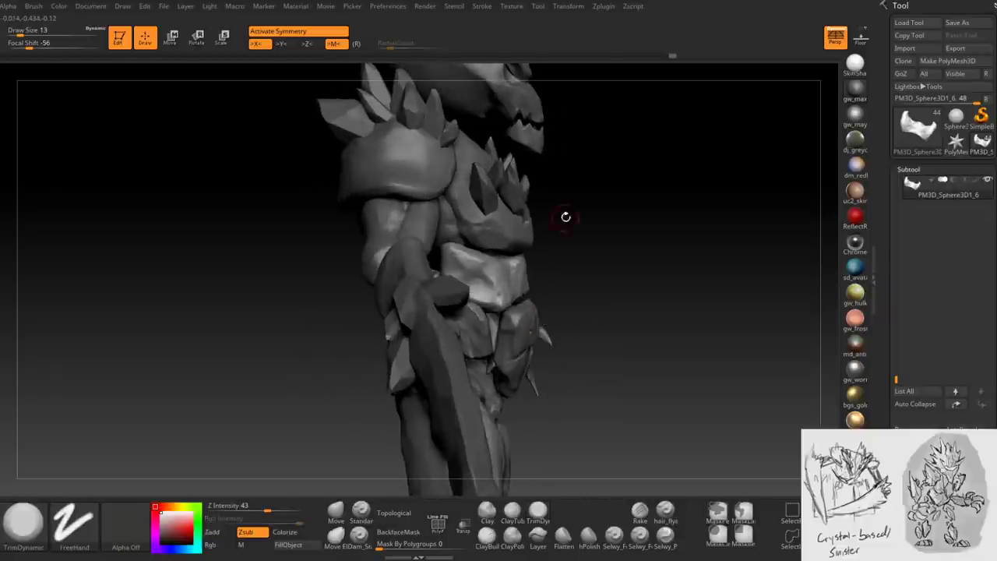
{"action": "left_click", "coordinate": [335, 510]}
{"action": "key", "text": "space"}
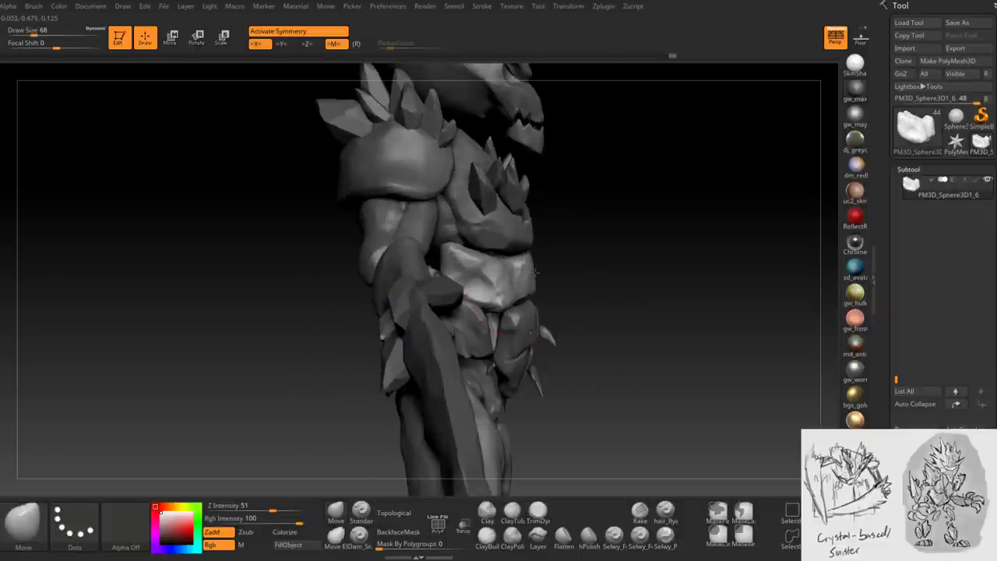
{"action": "mouse_move", "coordinate": [539, 271]}
{"action": "right_mouse_down"}
{"action": "mouse_move", "coordinate": [560, 264]}
{"action": "mouse_move", "coordinate": [541, 258]}
{"action": "mouse_move", "coordinate": [563, 282]}
{"action": "mouse_move", "coordinate": [553, 300]}
{"action": "right_mouse_up"}
{"action": "key", "text": "space"}
{"action": "mouse_move", "coordinate": [560, 269]}
{"action": "right_mouse_down"}
{"action": "mouse_move", "coordinate": [522, 289]}
{"action": "mouse_move", "coordinate": [570, 261]}
{"action": "mouse_move", "coordinate": [600, 265]}
{"action": "mouse_move", "coordinate": [630, 283]}
{"action": "mouse_move", "coordinate": [574, 311]}
{"action": "mouse_move", "coordinate": [619, 308]}
{"action": "mouse_move", "coordinate": [593, 321]}
{"action": "mouse_move", "coordinate": [618, 316]}
{"action": "mouse_move", "coordinate": [592, 280]}
{"action": "mouse_move", "coordinate": [568, 303]}
{"action": "mouse_move", "coordinate": [542, 309]}
{"action": "mouse_move", "coordinate": [561, 273]}
{"action": "right_mouse_up"}
{"action": "key", "text": "ctrl"}
- Duplicate the spine piece PM3D_Sphere3D3 and move the copy up the back into the gap below the back plates
{"action": "left_click", "coordinate": [593, 321], "text": "alt"}
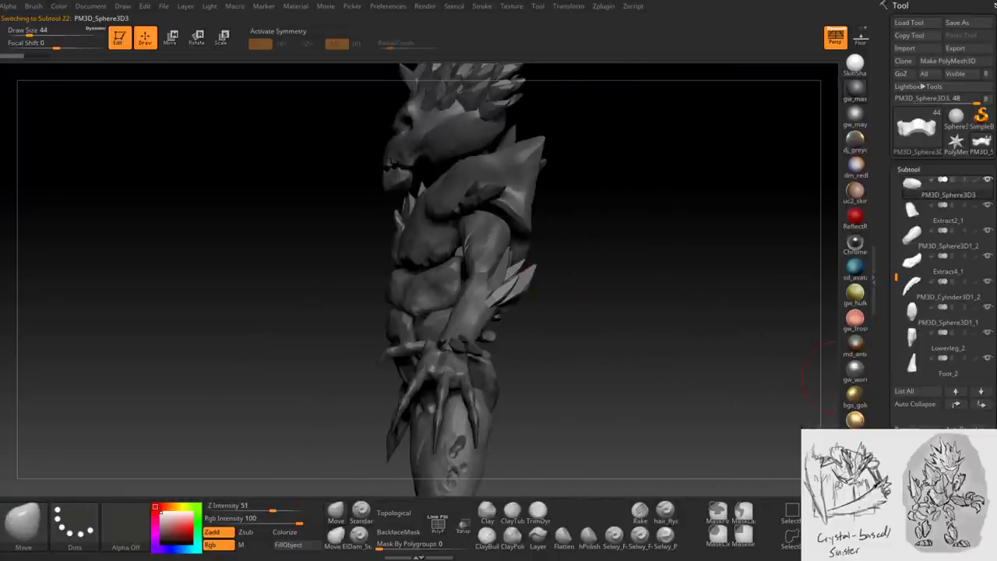
{"action": "left_click", "coordinate": [533, 274], "text": "alt"}
{"action": "right_click_drag", "start_coordinate": [605, 258], "coordinate": [504, 338], "text": "alt"}
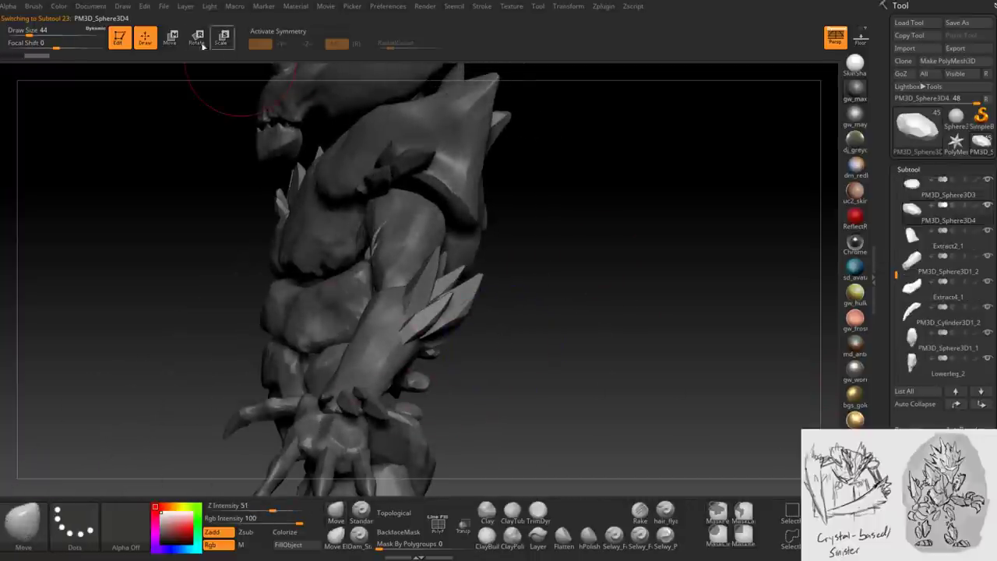
{"action": "left_click", "coordinate": [171, 37]}
{"action": "right_click_drag", "start_coordinate": [467, 345], "coordinate": [538, 310]}
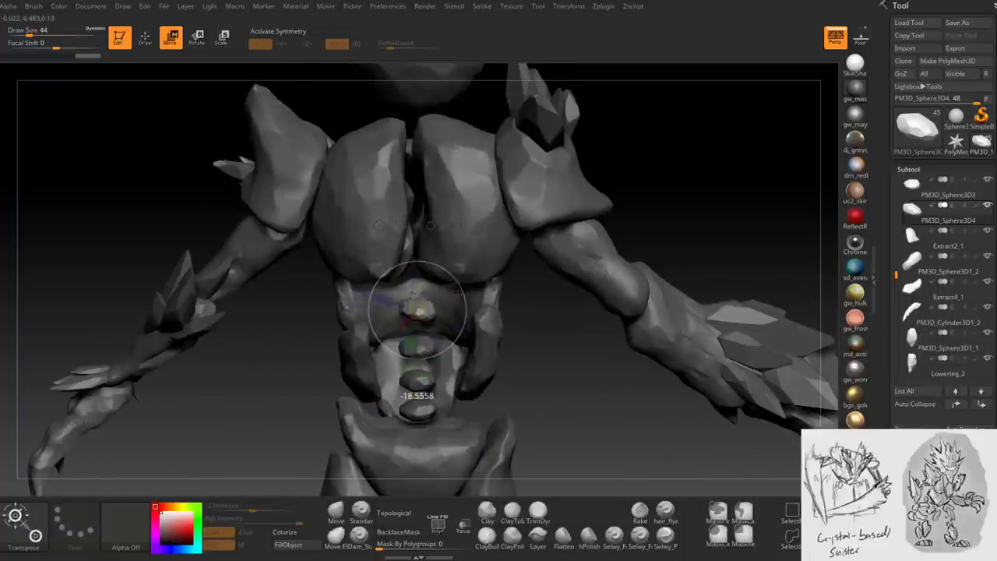
- Rotate and scale the copied spine piece with the gizmo and nudge it into line with the back
{"action": "left_click_drag", "start_coordinate": [461, 315], "coordinate": [417, 310]}
{"action": "left_click_drag", "start_coordinate": [475, 262], "coordinate": [417, 310]}
{"action": "left_click_drag", "start_coordinate": [462, 262], "coordinate": [418, 310]}
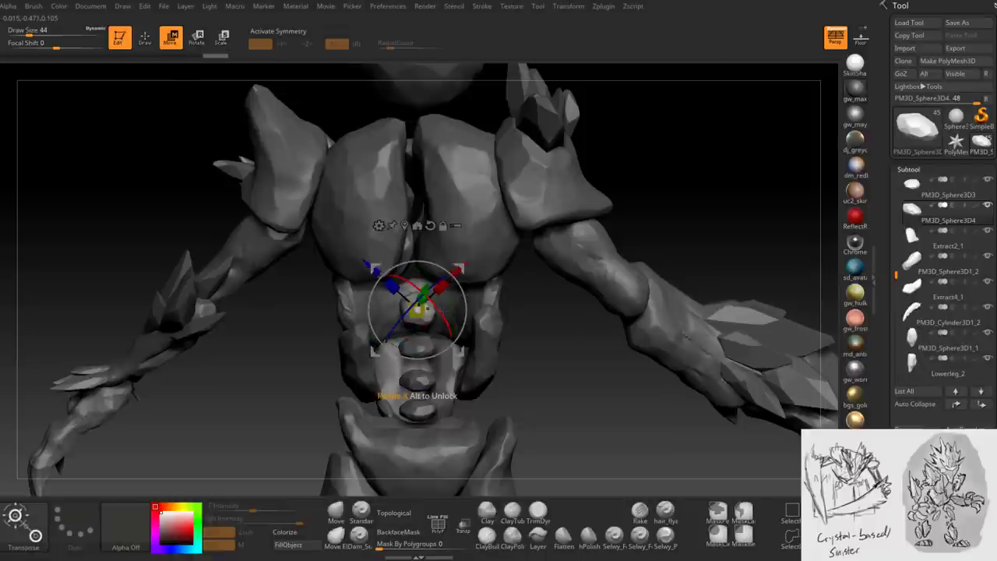
{"action": "left_click_drag", "start_coordinate": [545, 335], "coordinate": [608, 333]}
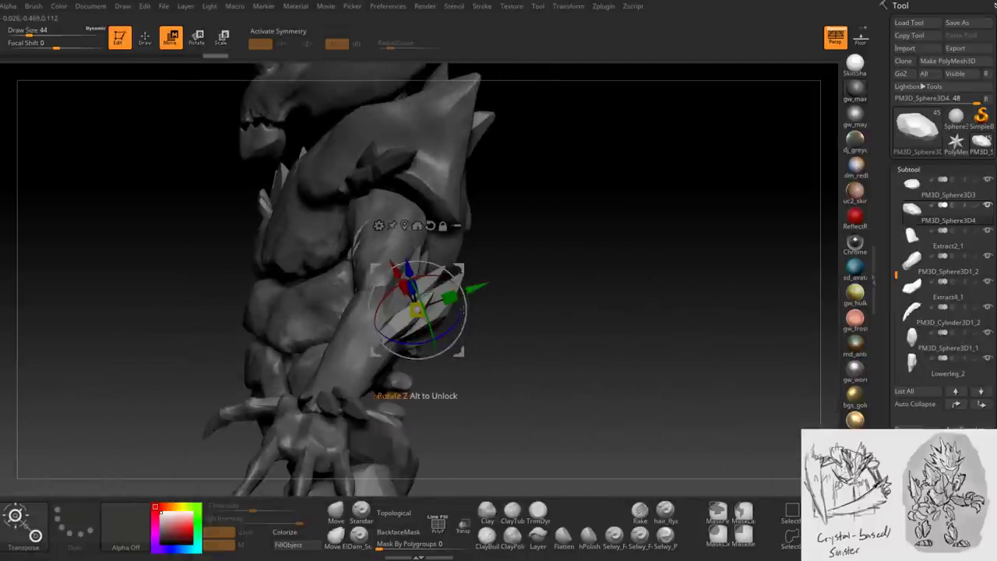
{"action": "left_click_drag", "start_coordinate": [536, 296], "coordinate": [561, 296]}
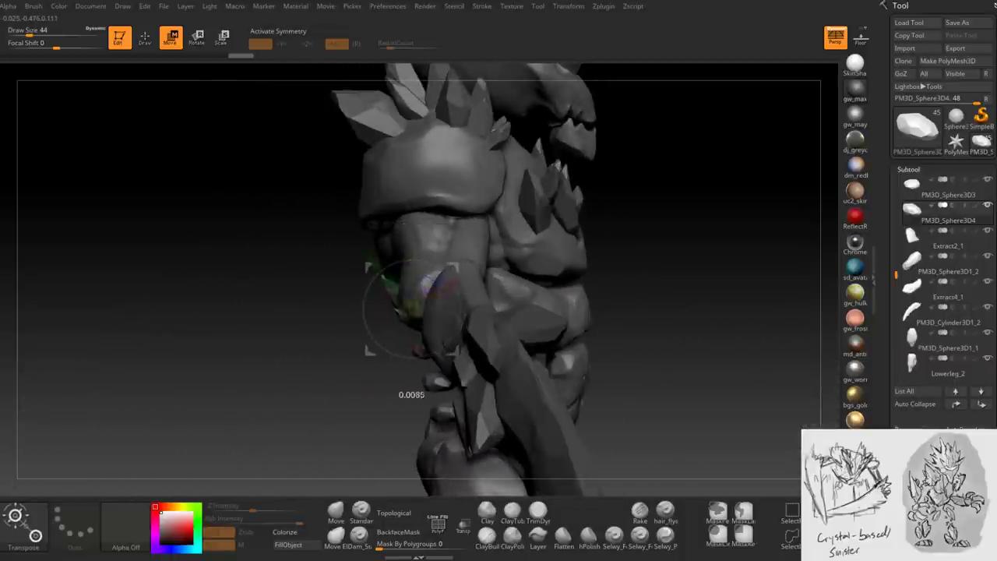
- Select the spine piece PM3D_Sphere3D3 below the copy and adjust its size and placement with the gizmo
{"action": "left_click_drag", "start_coordinate": [453, 308], "coordinate": [514, 312]}
{"action": "left_click", "coordinate": [412, 367], "text": "alt"}
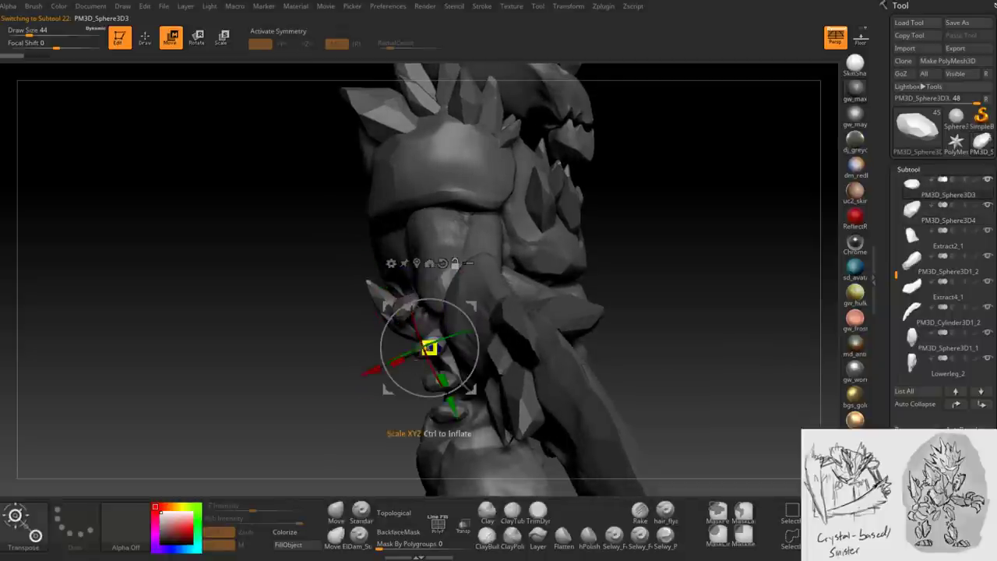
{"action": "left_click_drag", "start_coordinate": [401, 393], "coordinate": [463, 310]}
- Select the torso piece PM3D_Sphere3D1_6 with ClayBuildup, DynaMesh it at resolution 968, and turn off X symmetry
{"action": "left_click_drag", "start_coordinate": [545, 273], "coordinate": [757, 262]}
{"action": "scroll", "coordinate": [496, 265], "scroll_direction": "up", "scroll_amount": 3}
{"action": "left_click", "coordinate": [492, 265]}
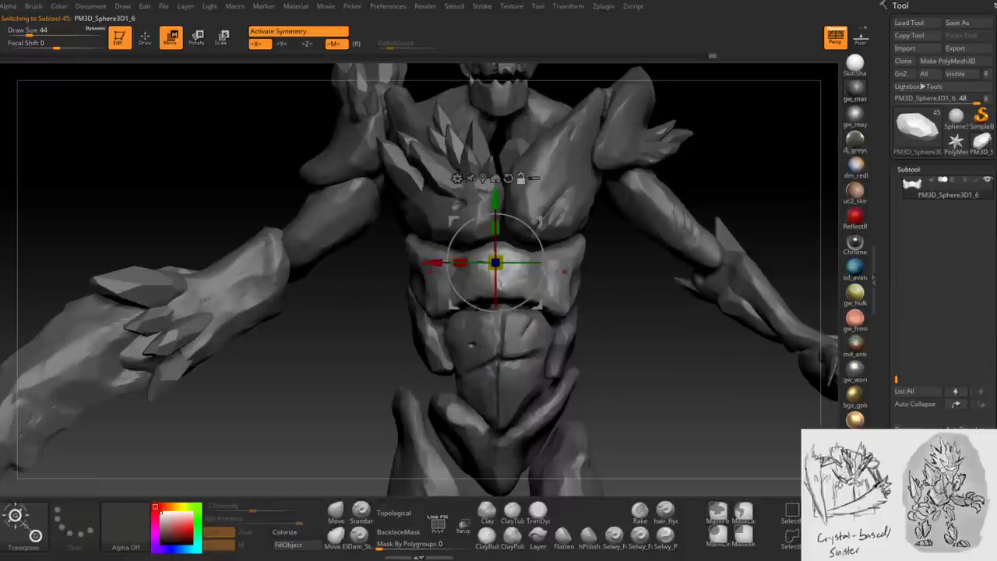
{"action": "left_click", "coordinate": [484, 540]}
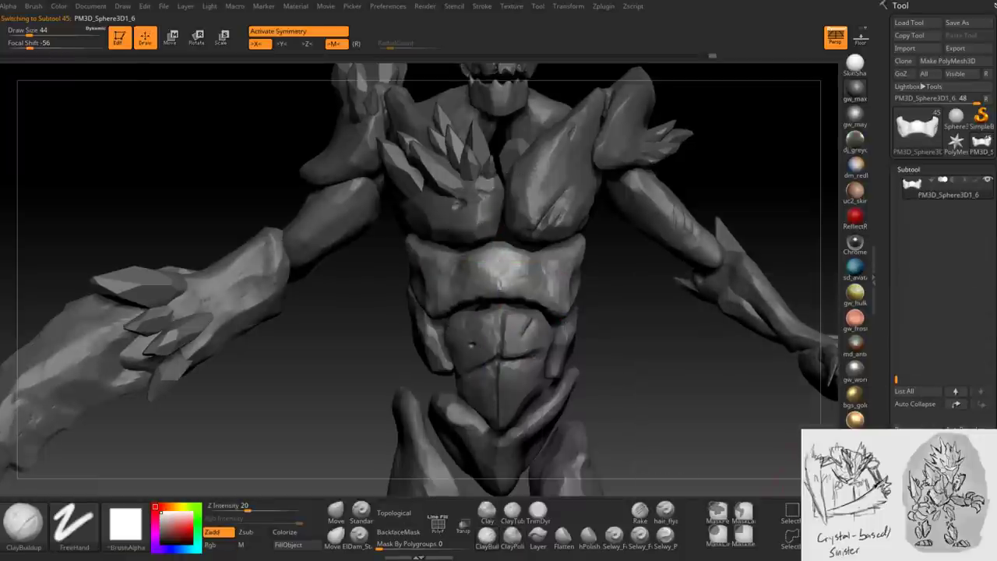
{"action": "scroll", "coordinate": [894, 421], "scroll_direction": "down", "scroll_amount": 5}
{"action": "left_click", "coordinate": [919, 368]}
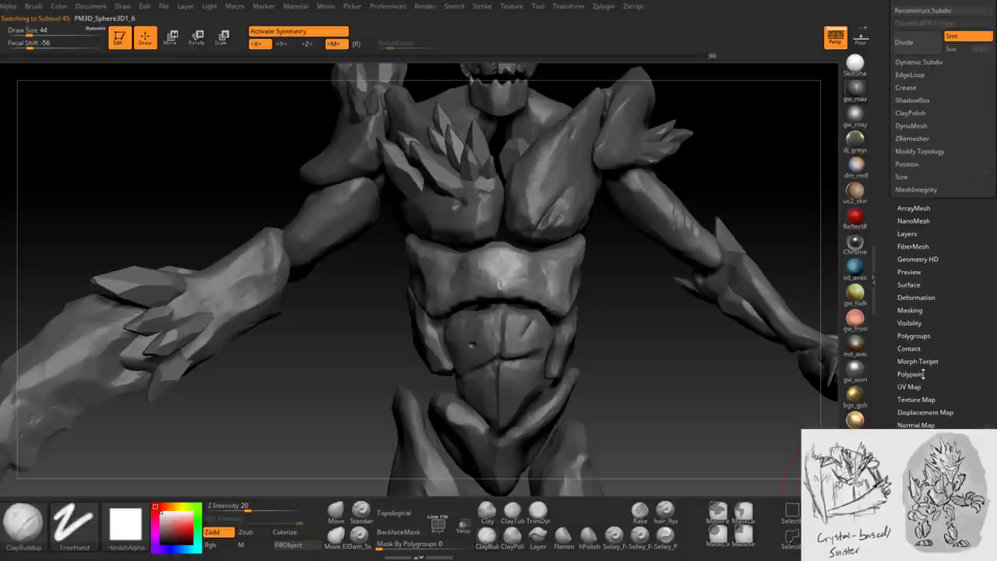
{"action": "left_click", "coordinate": [910, 124]}
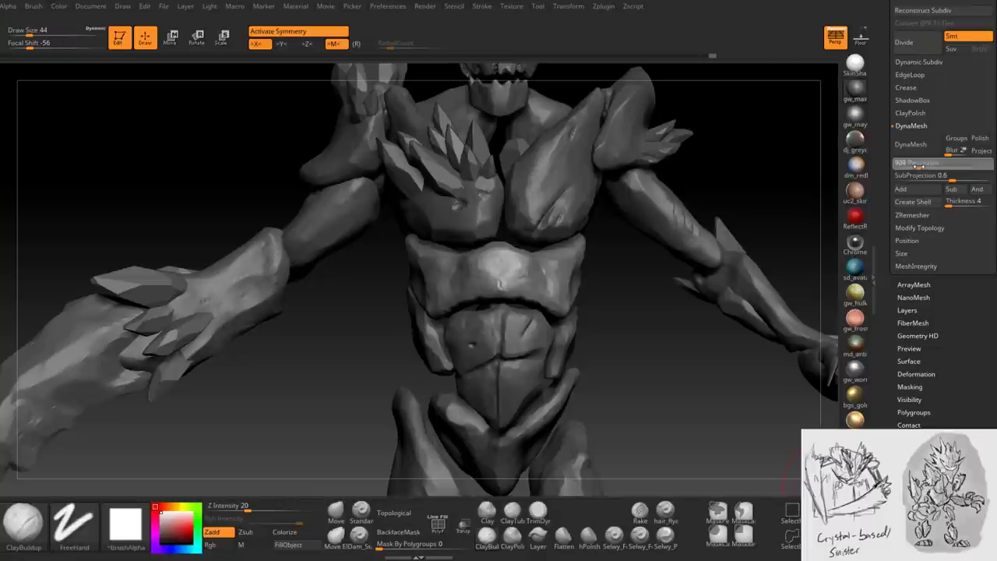
{"action": "left_click", "coordinate": [916, 144]}
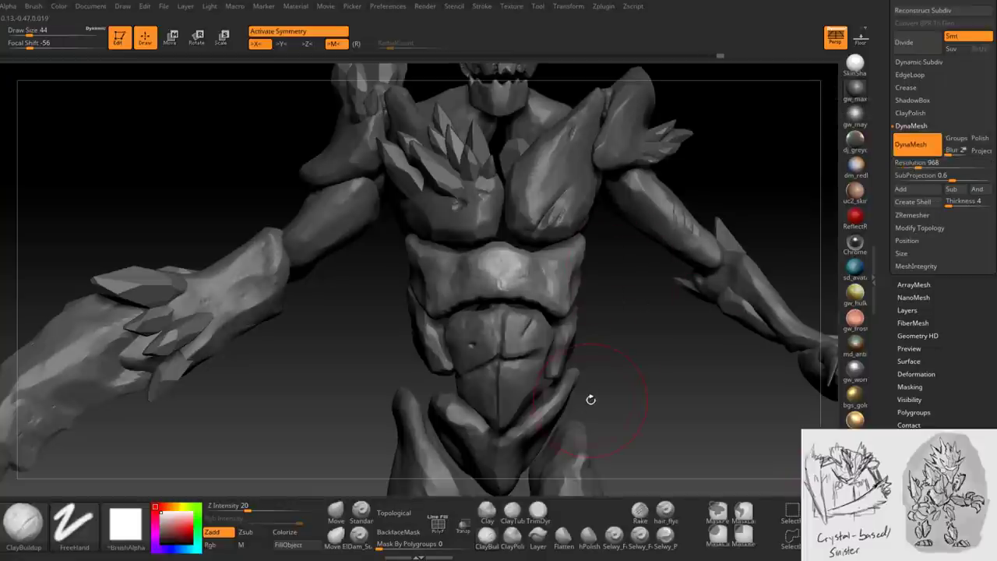
{"action": "key", "text": "x"}
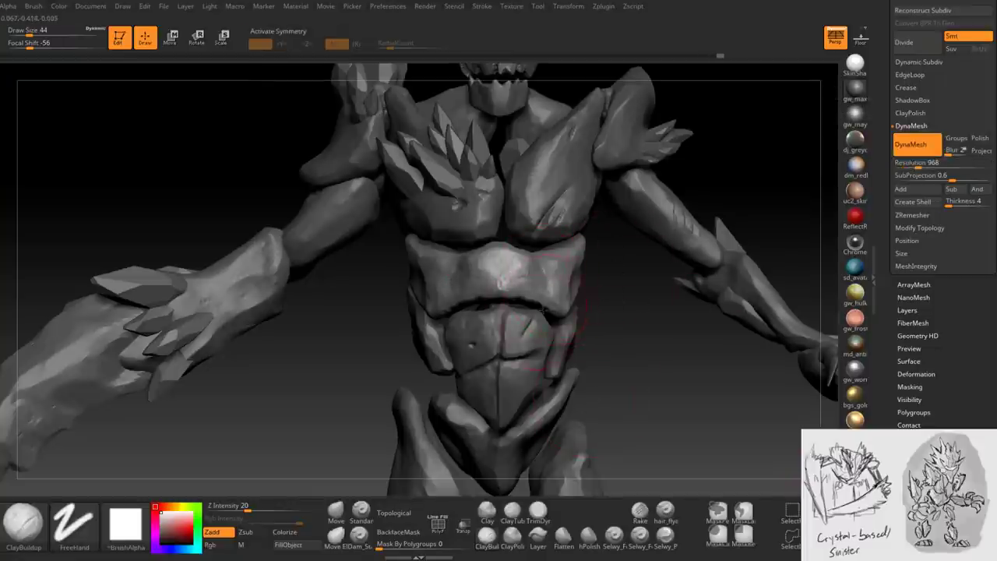
- Carve a vertical groove down the middle of the upper abdomen piece using ClayBuildup at draw size 17
{"action": "mouse_move", "coordinate": [537, 257]}
{"action": "left_mouse_down", "text": "alt"}
{"action": "mouse_move", "coordinate": [444, 267]}
{"action": "mouse_move", "coordinate": [529, 257]}
{"action": "mouse_move", "coordinate": [455, 267]}
{"action": "mouse_move", "coordinate": [503, 300]}
{"action": "left_mouse_up", "text": "alt"}
{"action": "key", "text": "space"}
{"action": "key", "text": "space"}
{"action": "left_click_drag", "start_coordinate": [514, 245], "coordinate": [520, 284]}
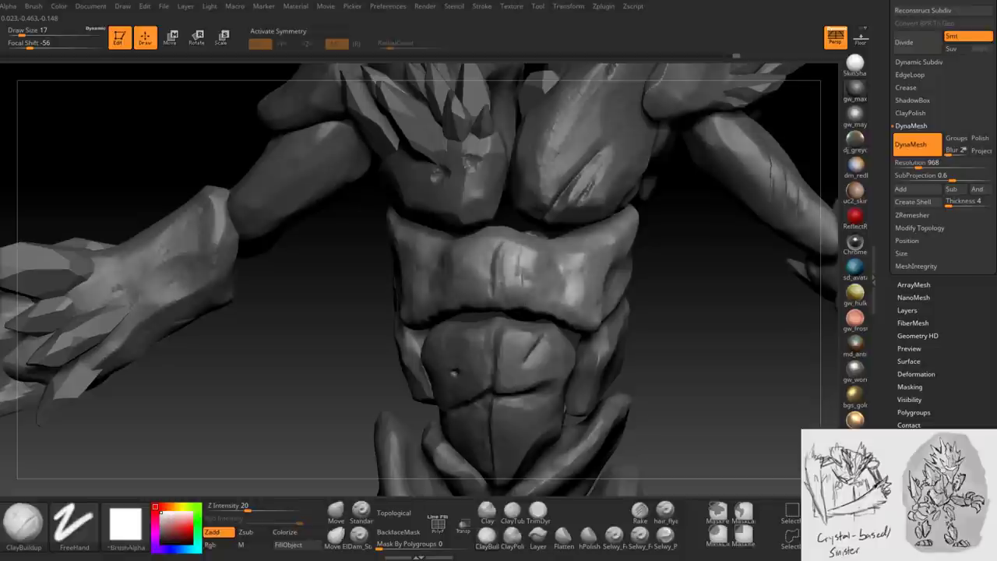
{"action": "right_click_drag", "start_coordinate": [490, 268], "coordinate": [505, 267]}
{"action": "left_click_drag", "start_coordinate": [498, 269], "coordinate": [491, 243]}
{"action": "right_click_drag", "start_coordinate": [490, 248], "coordinate": [498, 226]}
- Build up rough ClayBuildup strokes at draw size 16 over the creature's left half of the upper abdomen piece
{"action": "key", "text": "["}
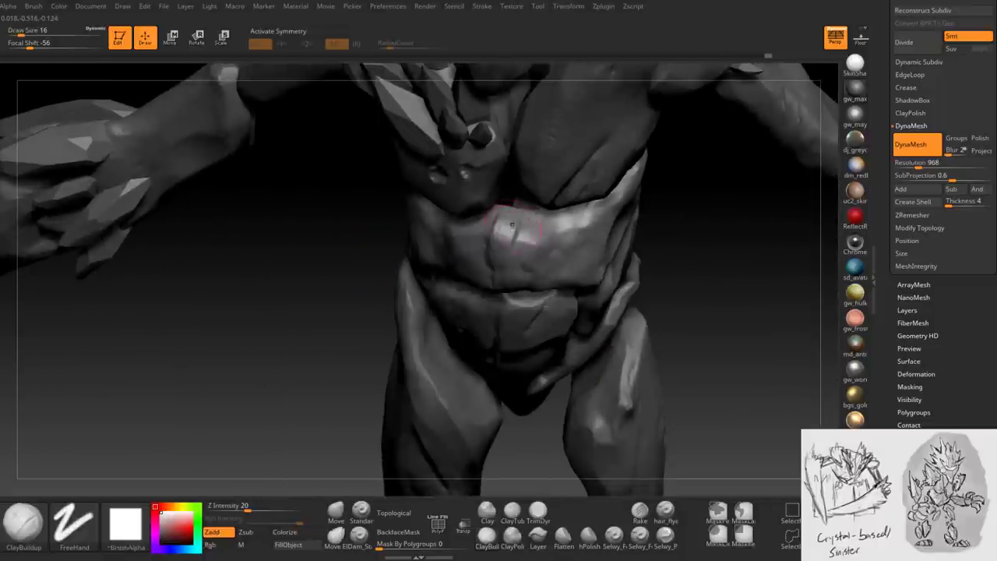
{"action": "right_click_drag", "start_coordinate": [527, 273], "coordinate": [623, 308]}
{"action": "mouse_move", "coordinate": [640, 266]}
{"action": "left_mouse_down"}
{"action": "mouse_move", "coordinate": [662, 243]}
{"action": "mouse_move", "coordinate": [693, 288]}
{"action": "mouse_move", "coordinate": [643, 313]}
{"action": "mouse_move", "coordinate": [682, 262]}
{"action": "left_mouse_up"}
{"action": "mouse_move", "coordinate": [684, 258]}
{"action": "right_mouse_down"}
{"action": "mouse_move", "coordinate": [638, 268]}
{"action": "mouse_move", "coordinate": [640, 327]}
{"action": "right_mouse_up"}
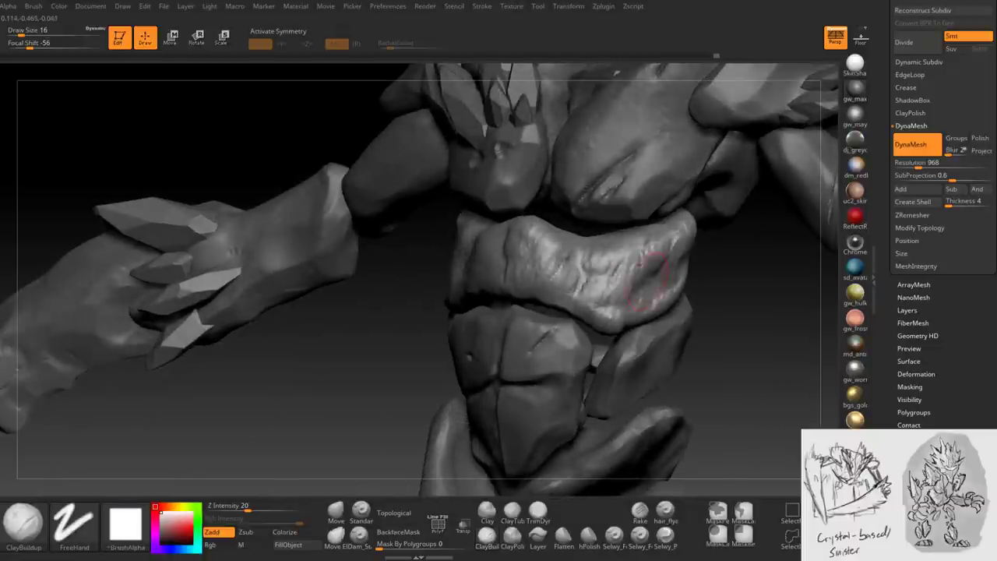
- Flatten the clay strokes on the creature's left half of the upper abdomen piece using TrimDynamic at draw size 8
{"action": "left_click", "coordinate": [537, 510]}
{"action": "right_click_drag", "start_coordinate": [561, 335], "coordinate": [592, 265]}
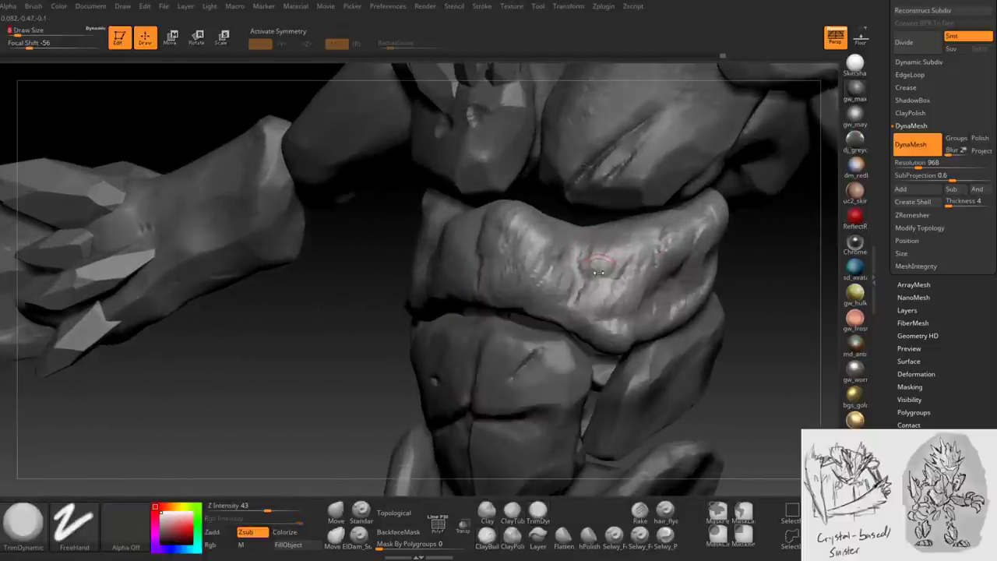
{"action": "mouse_move", "coordinate": [615, 260]}
{"action": "left_mouse_down"}
{"action": "mouse_move", "coordinate": [605, 274]}
{"action": "mouse_move", "coordinate": [627, 276]}
{"action": "mouse_move", "coordinate": [658, 240]}
{"action": "left_mouse_up"}
{"action": "right_click_drag", "start_coordinate": [705, 214], "coordinate": [708, 232]}
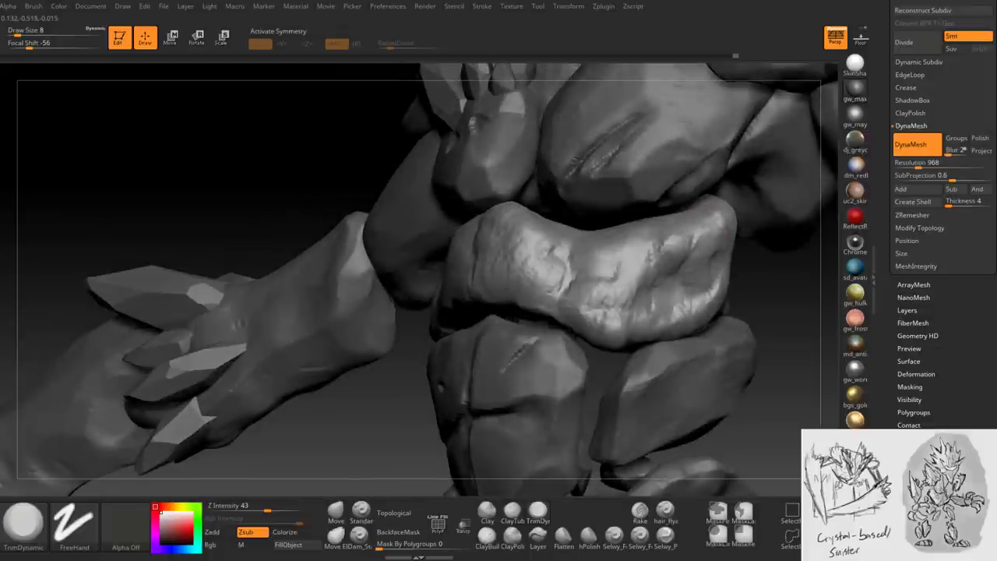
{"action": "left_click_drag", "start_coordinate": [660, 253], "coordinate": [670, 237]}
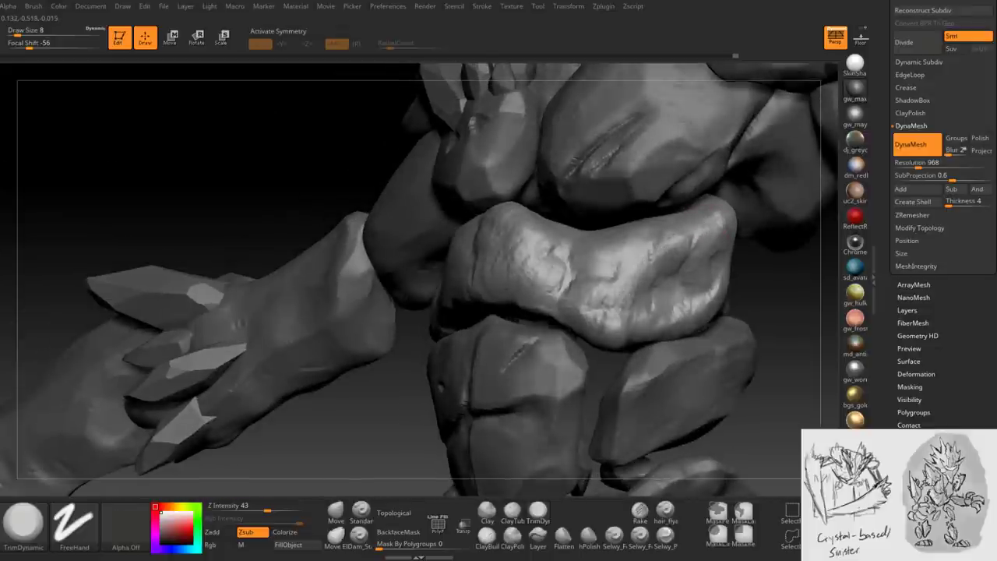
{"action": "right_click_drag", "start_coordinate": [600, 288], "coordinate": [607, 277]}
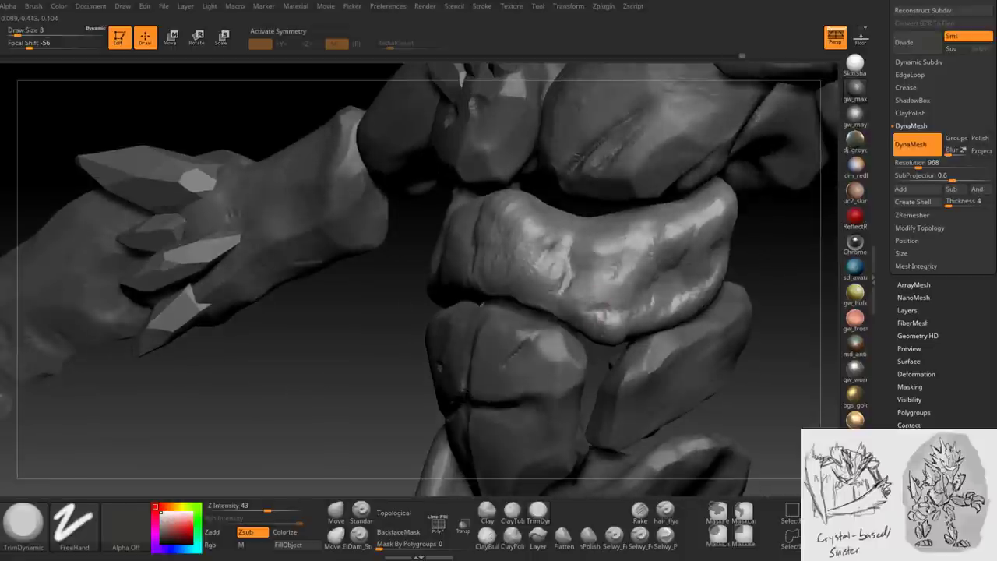
{"action": "right_click_drag", "start_coordinate": [606, 349], "coordinate": [614, 321]}
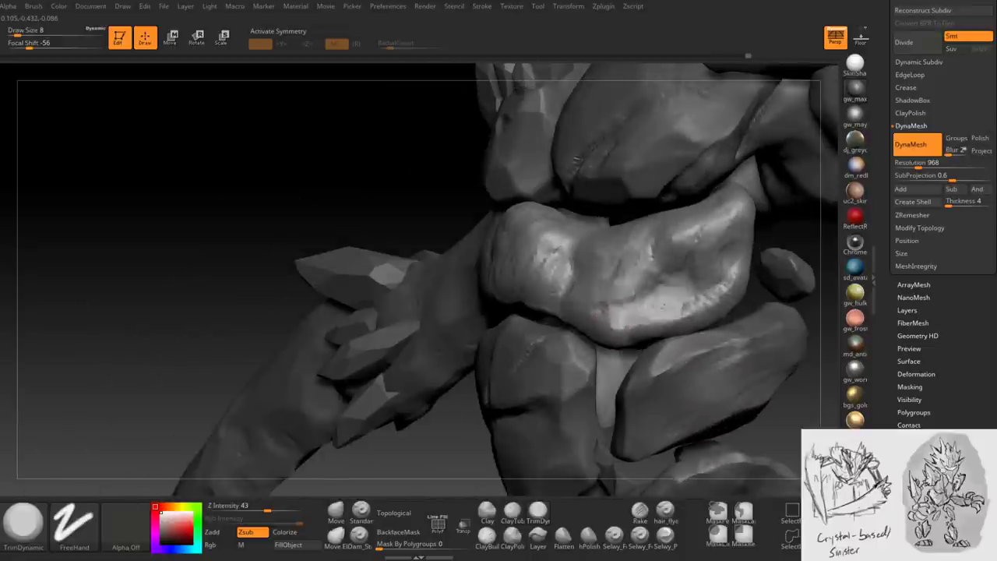
{"action": "mouse_move", "coordinate": [701, 308]}
{"action": "right_mouse_down"}
{"action": "mouse_move", "coordinate": [696, 272]}
{"action": "mouse_move", "coordinate": [729, 257]}
{"action": "mouse_move", "coordinate": [734, 242]}
{"action": "right_mouse_up"}
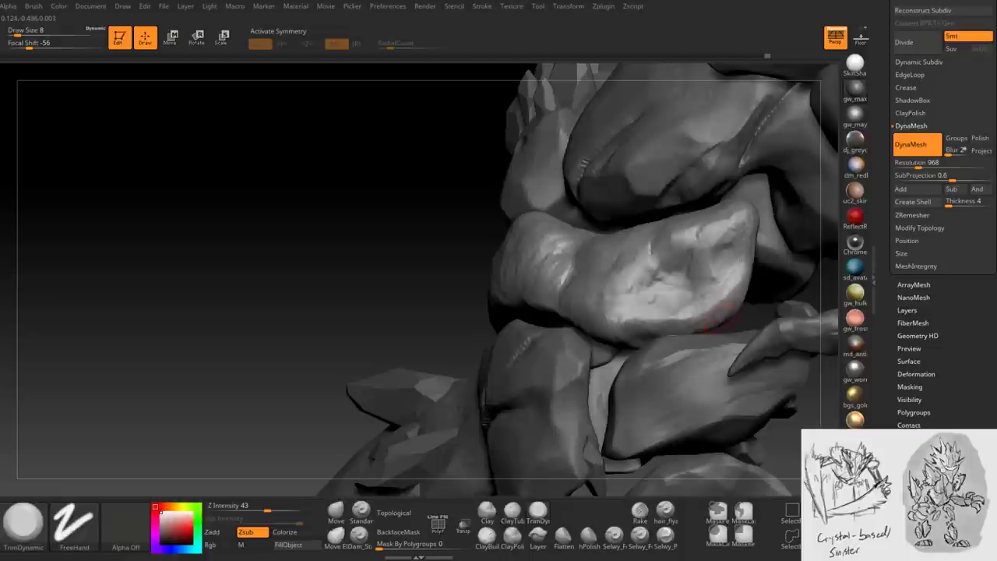
{"action": "mouse_move", "coordinate": [653, 331]}
{"action": "right_mouse_down"}
{"action": "mouse_move", "coordinate": [623, 312]}
{"action": "mouse_move", "coordinate": [685, 304]}
{"action": "mouse_move", "coordinate": [643, 335]}
{"action": "mouse_move", "coordinate": [627, 329]}
{"action": "right_mouse_up"}
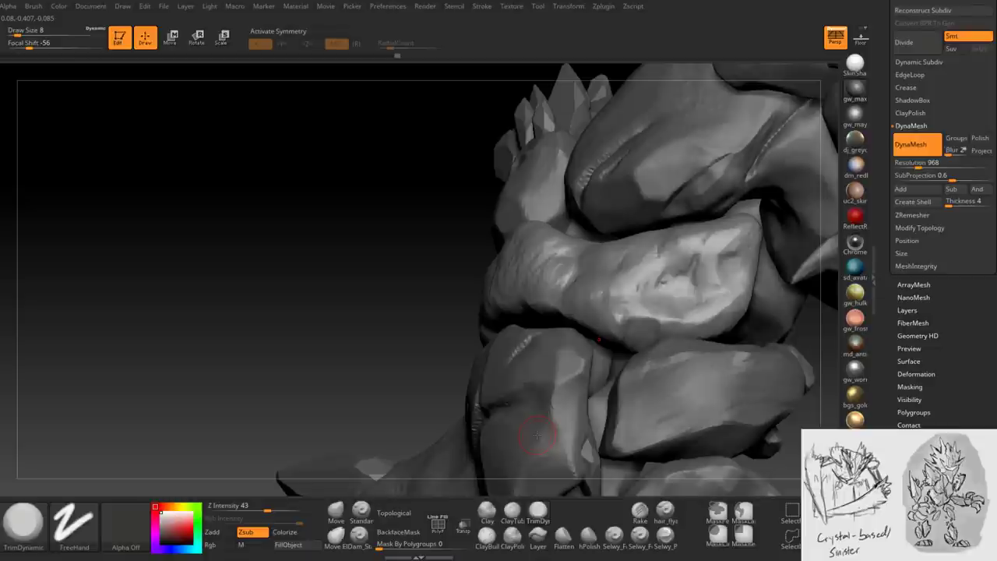
{"action": "mouse_move", "coordinate": [603, 278]}
{"action": "right_mouse_down"}
{"action": "mouse_move", "coordinate": [620, 281]}
{"action": "mouse_move", "coordinate": [490, 282]}
{"action": "mouse_move", "coordinate": [523, 281]}
{"action": "right_mouse_up"}
{"action": "right_click_drag", "start_coordinate": [532, 315], "coordinate": [546, 293]}
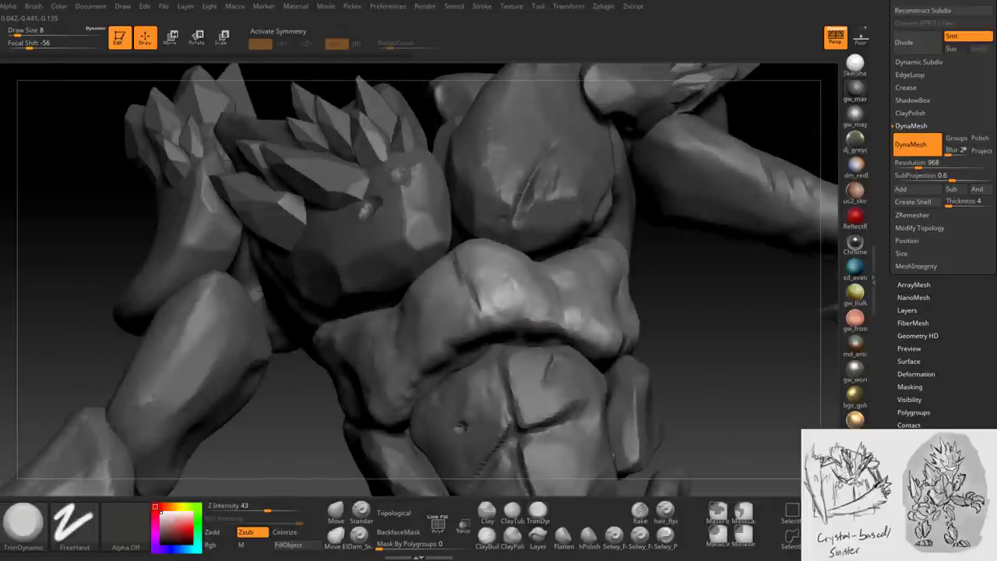
- Add ClayBuildup strokes at draw size 12 beside the central groove on the creature's right half of the upper abdomen piece
{"action": "mouse_move", "coordinate": [513, 330]}
{"action": "right_mouse_down"}
{"action": "mouse_move", "coordinate": [583, 311]}
{"action": "mouse_move", "coordinate": [592, 268]}
{"action": "mouse_move", "coordinate": [643, 296]}
{"action": "right_mouse_up"}
{"action": "left_click", "coordinate": [487, 534]}
{"action": "right_click_drag", "start_coordinate": [499, 475], "coordinate": [572, 319]}
{"action": "key", "text": "space"}
{"action": "left_click_drag", "start_coordinate": [564, 315], "coordinate": [575, 311]}
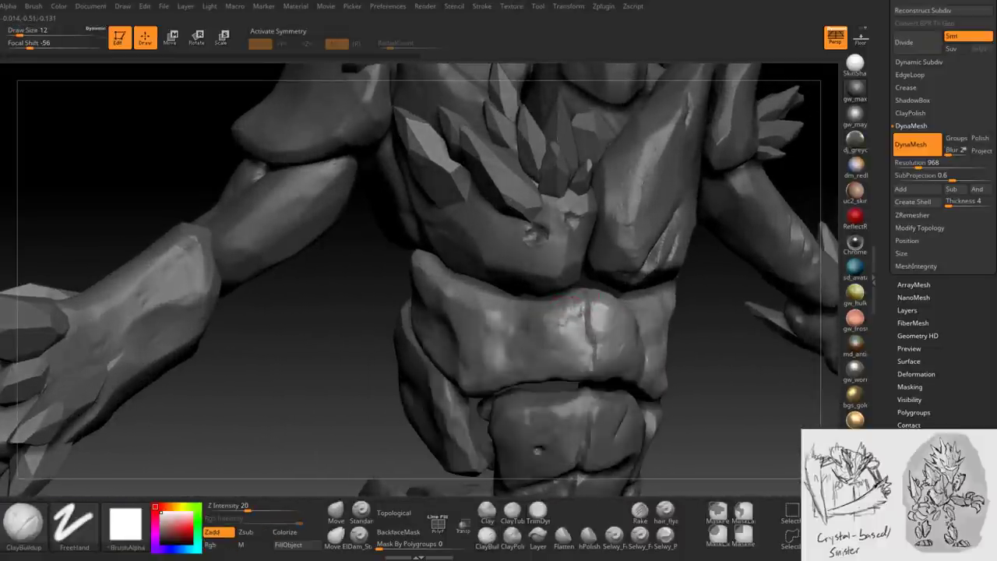
{"action": "right_click_drag", "start_coordinate": [569, 343], "coordinate": [555, 375]}
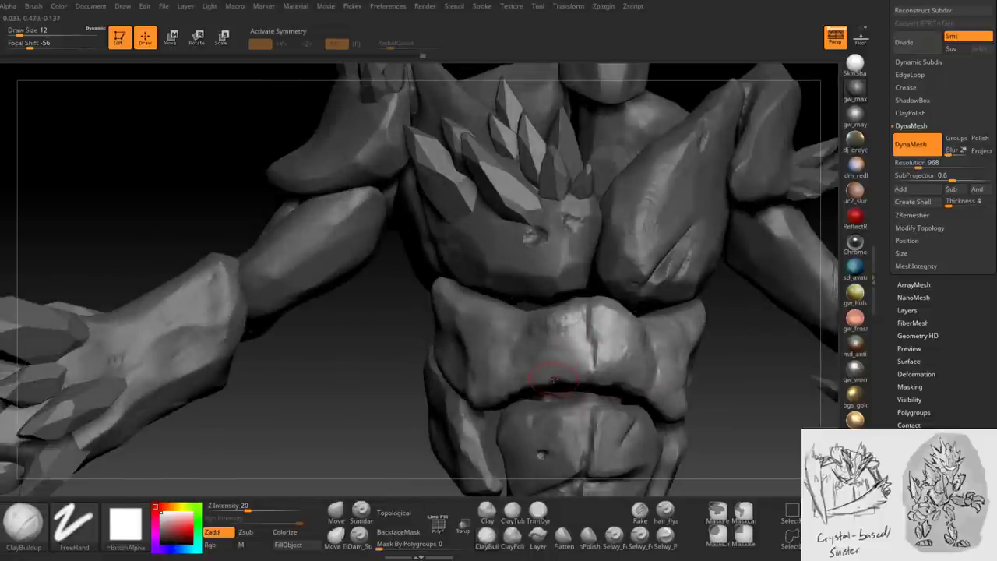
{"action": "right_click_drag", "start_coordinate": [555, 346], "coordinate": [554, 338]}
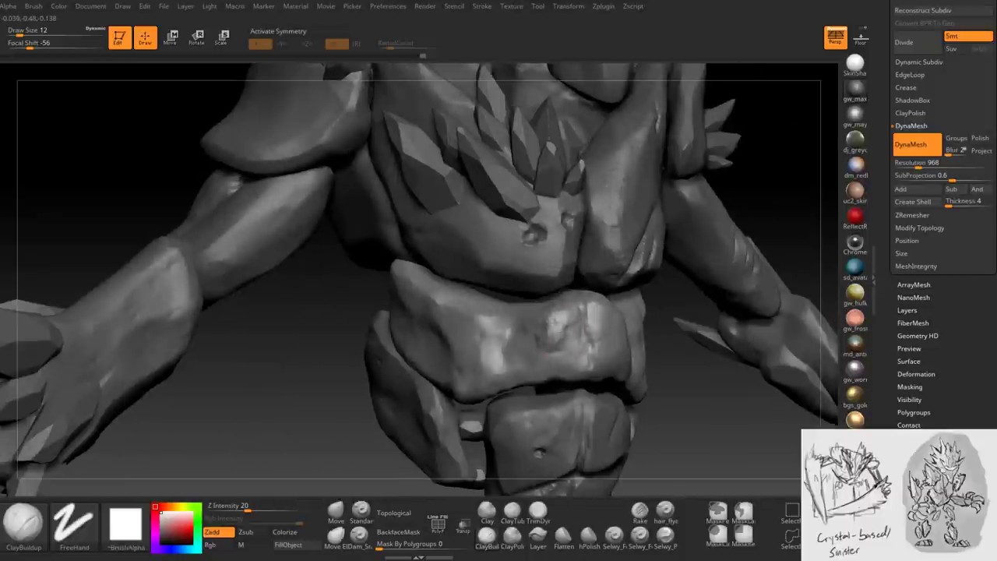
- Sculpt ridges and hollows around the creature's right flank of the upper abdomen piece with ClayBuildup
{"action": "mouse_move", "coordinate": [532, 311]}
{"action": "right_mouse_down"}
{"action": "mouse_move", "coordinate": [522, 312]}
{"action": "mouse_move", "coordinate": [538, 310]}
{"action": "right_mouse_up"}
{"action": "mouse_move", "coordinate": [490, 337]}
{"action": "left_mouse_down"}
{"action": "mouse_move", "coordinate": [441, 313]}
{"action": "mouse_move", "coordinate": [436, 331]}
{"action": "mouse_move", "coordinate": [463, 371]}
{"action": "left_mouse_up"}
{"action": "mouse_move", "coordinate": [463, 373]}
{"action": "right_mouse_down"}
{"action": "mouse_move", "coordinate": [461, 358]}
{"action": "mouse_move", "coordinate": [471, 385]}
{"action": "mouse_move", "coordinate": [506, 398]}
{"action": "mouse_move", "coordinate": [537, 306]}
{"action": "mouse_move", "coordinate": [505, 327]}
{"action": "right_mouse_up"}
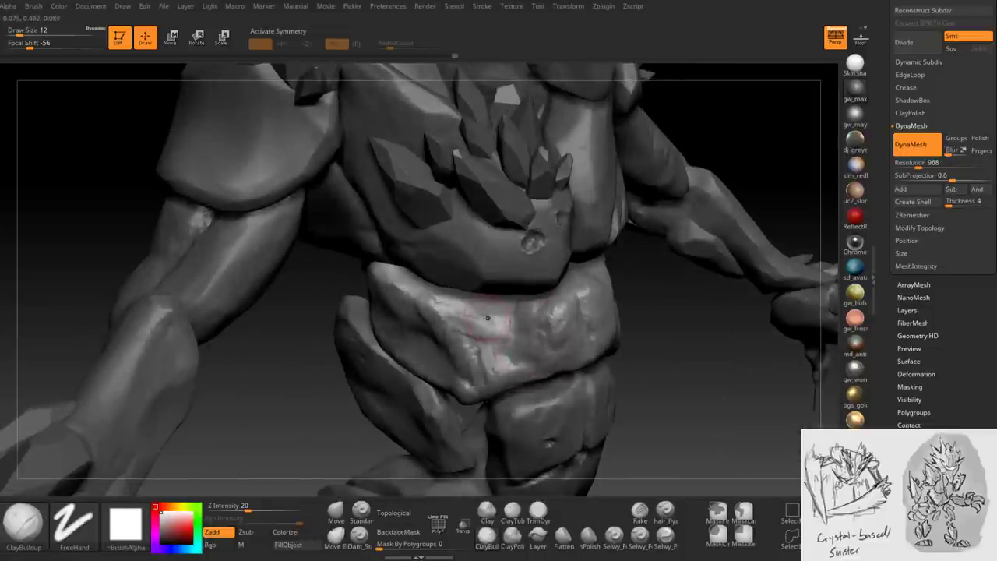
{"action": "mouse_move", "coordinate": [430, 304]}
{"action": "right_mouse_down"}
{"action": "mouse_move", "coordinate": [497, 319]}
{"action": "mouse_move", "coordinate": [459, 321]}
{"action": "right_mouse_up"}
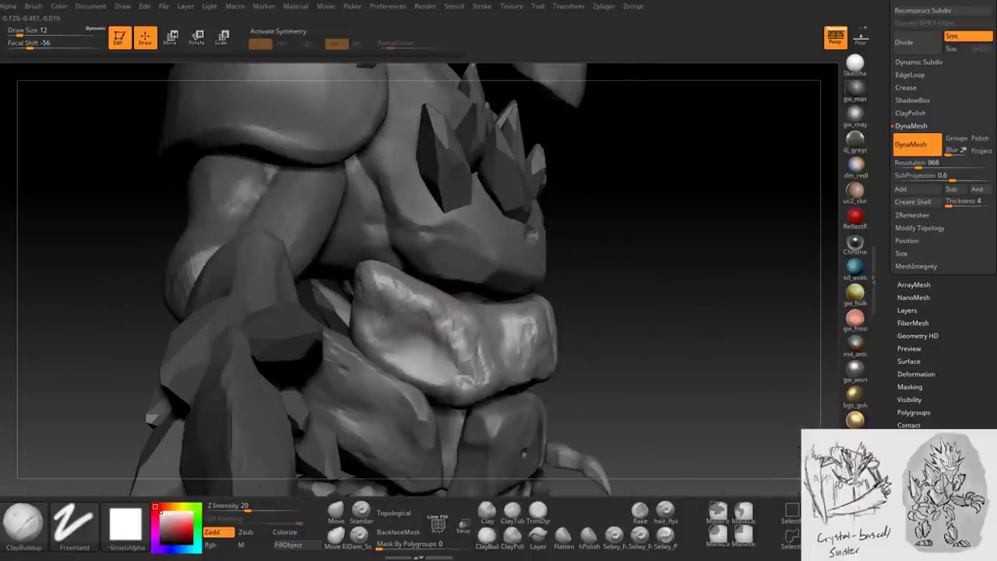
{"action": "right_click_drag", "start_coordinate": [389, 359], "coordinate": [397, 352]}
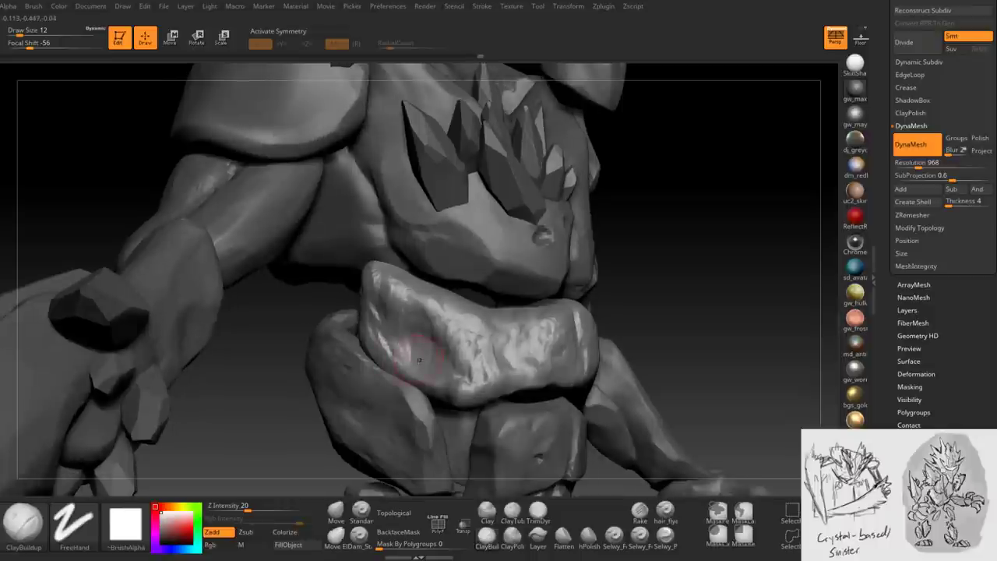
{"action": "mouse_move", "coordinate": [450, 402]}
{"action": "right_mouse_down"}
{"action": "mouse_move", "coordinate": [447, 356]}
{"action": "mouse_move", "coordinate": [424, 349]}
{"action": "mouse_move", "coordinate": [421, 308]}
{"action": "mouse_move", "coordinate": [415, 345]}
{"action": "right_mouse_up"}
{"action": "key", "text": "["}
{"action": "mouse_move", "coordinate": [424, 307]}
{"action": "right_mouse_down"}
{"action": "mouse_move", "coordinate": [420, 327]}
{"action": "mouse_move", "coordinate": [427, 310]}
{"action": "right_mouse_up"}
{"action": "mouse_move", "coordinate": [438, 373]}
{"action": "right_mouse_down"}
{"action": "mouse_move", "coordinate": [436, 385]}
{"action": "mouse_move", "coordinate": [442, 323]}
{"action": "mouse_move", "coordinate": [437, 336]}
{"action": "mouse_move", "coordinate": [488, 373]}
{"action": "mouse_move", "coordinate": [453, 395]}
{"action": "right_mouse_up"}
- Plane down the creature's right flank and back of the upper abdomen piece using TrimDynamic at draw size 8
{"action": "key", "text": "b"}
{"action": "key", "text": "t"}
{"action": "key", "text": "d"}
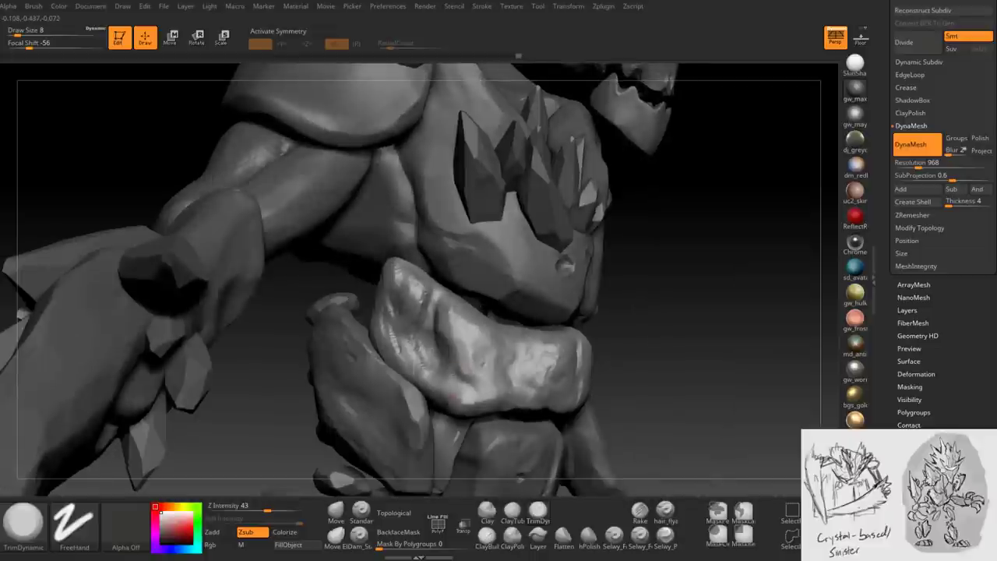
{"action": "mouse_move", "coordinate": [432, 296]}
{"action": "right_mouse_down"}
{"action": "mouse_move", "coordinate": [435, 286]}
{"action": "mouse_move", "coordinate": [442, 356]}
{"action": "mouse_move", "coordinate": [445, 289]}
{"action": "mouse_move", "coordinate": [461, 338]}
{"action": "mouse_move", "coordinate": [532, 241]}
{"action": "mouse_move", "coordinate": [394, 379]}
{"action": "right_mouse_up"}
{"action": "left_click_drag", "start_coordinate": [394, 324], "coordinate": [376, 313]}
{"action": "mouse_move", "coordinate": [395, 331]}
{"action": "right_mouse_down"}
{"action": "mouse_move", "coordinate": [386, 318]}
{"action": "mouse_move", "coordinate": [369, 342]}
{"action": "right_mouse_up"}
{"action": "mouse_move", "coordinate": [389, 386]}
{"action": "right_mouse_down"}
{"action": "mouse_move", "coordinate": [442, 359]}
{"action": "mouse_move", "coordinate": [424, 358]}
{"action": "mouse_move", "coordinate": [423, 334]}
{"action": "mouse_move", "coordinate": [467, 335]}
{"action": "mouse_move", "coordinate": [490, 354]}
{"action": "right_mouse_up"}
{"action": "mouse_move", "coordinate": [269, 373]}
{"action": "left_mouse_down"}
{"action": "mouse_move", "coordinate": [271, 393]}
{"action": "mouse_move", "coordinate": [261, 337]}
{"action": "left_mouse_up"}
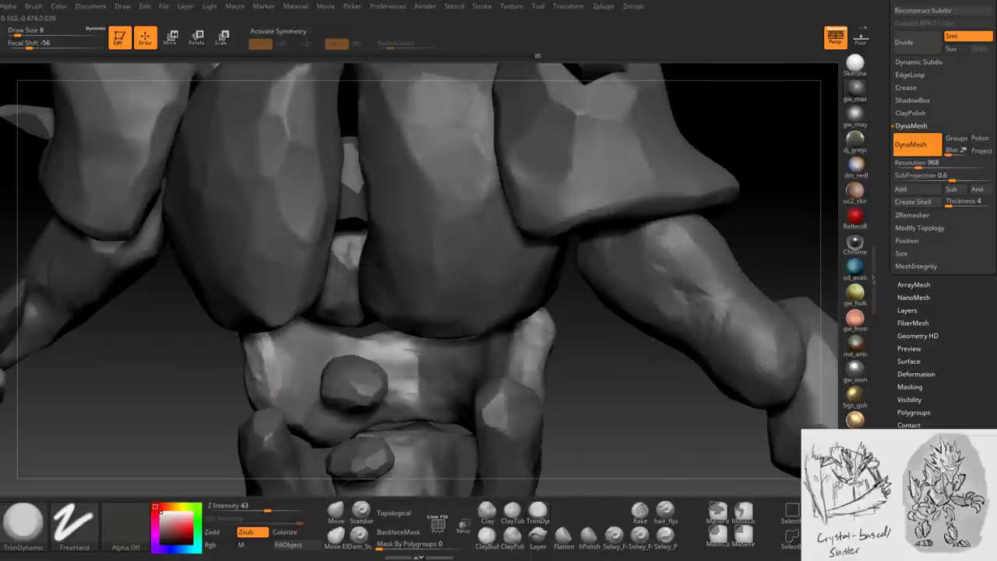
- Select the right flank piece Extract2 and reshape it beneath the upper abdomen using the Move brush at draw size 77
{"action": "mouse_move", "coordinate": [433, 389]}
{"action": "right_mouse_down"}
{"action": "mouse_move", "coordinate": [816, 309]}
{"action": "mouse_move", "coordinate": [622, 254]}
{"action": "right_mouse_up"}
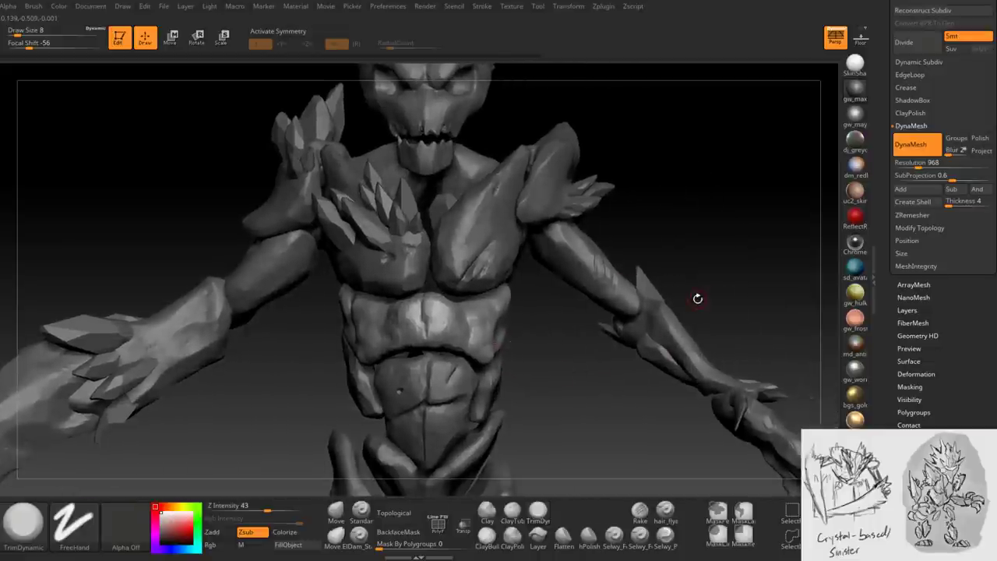
{"action": "mouse_move", "coordinate": [473, 318]}
{"action": "left_mouse_down"}
{"action": "mouse_move", "coordinate": [405, 317]}
{"action": "mouse_move", "coordinate": [492, 316]}
{"action": "mouse_move", "coordinate": [412, 366]}
{"action": "mouse_move", "coordinate": [354, 355]}
{"action": "mouse_move", "coordinate": [425, 365]}
{"action": "left_mouse_up"}
{"action": "left_click", "coordinate": [426, 379], "text": "alt"}
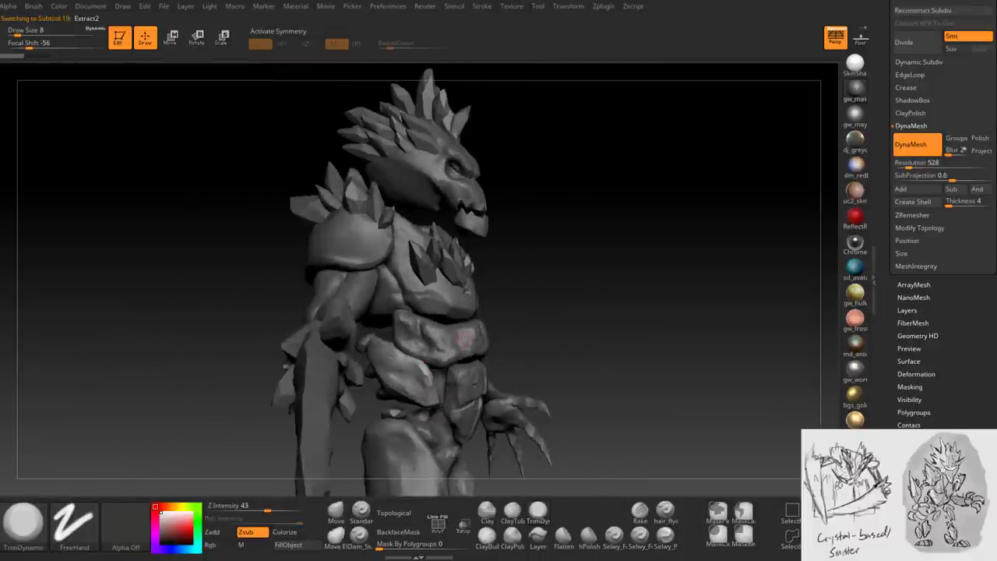
{"action": "left_click", "coordinate": [335, 514]}
{"action": "key", "text": "space"}
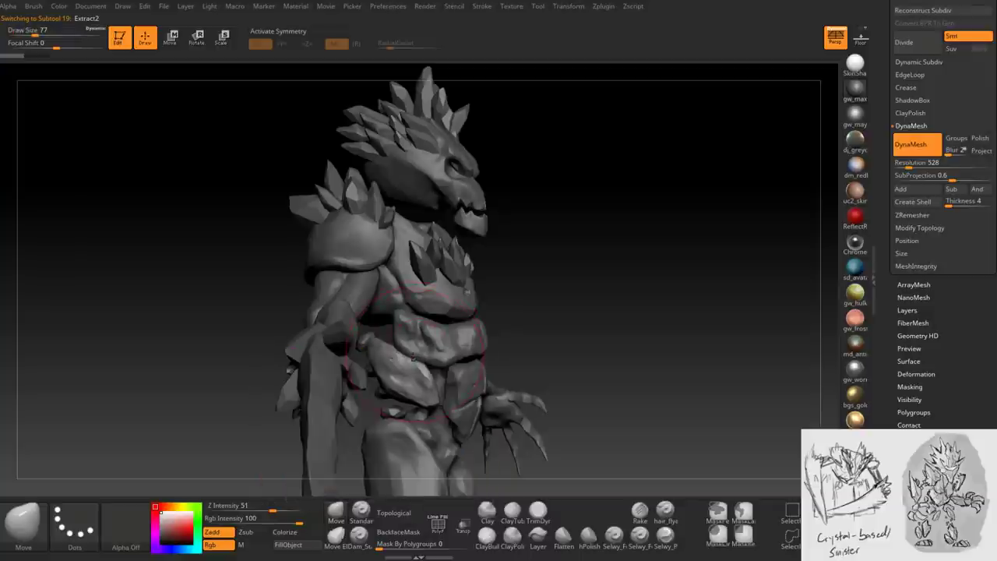
{"action": "mouse_move", "coordinate": [418, 357]}
{"action": "left_mouse_down"}
{"action": "mouse_move", "coordinate": [437, 354]}
{"action": "mouse_move", "coordinate": [354, 358]}
{"action": "mouse_move", "coordinate": [433, 363]}
{"action": "left_mouse_up"}
- Select the left flank piece Extract1_1 and reshape its rear and upper edge using the Move brush at draw size 44
{"action": "left_click", "coordinate": [475, 385], "text": "alt"}
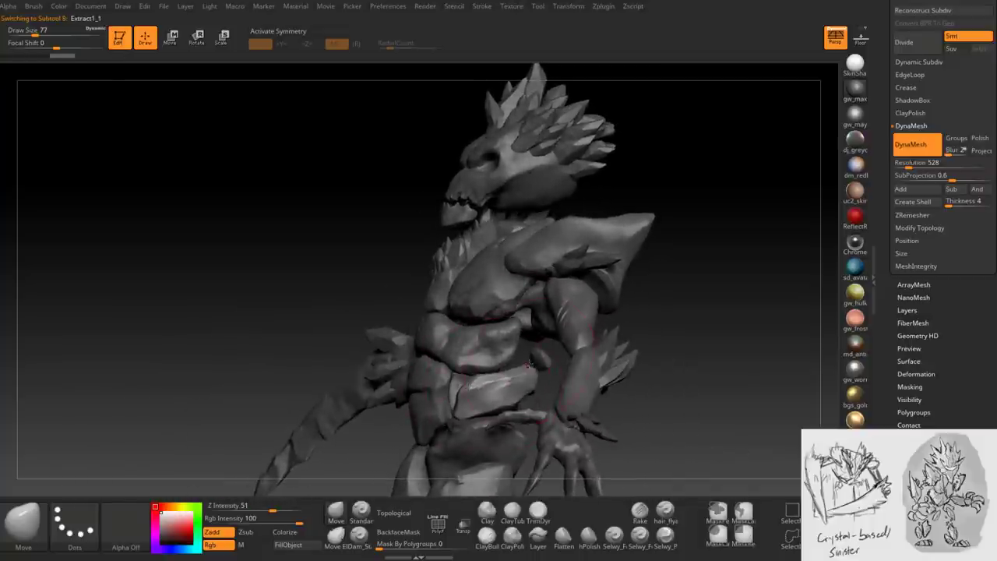
{"action": "key", "text": "space"}
{"action": "left_click_drag", "start_coordinate": [527, 366], "coordinate": [506, 366]}
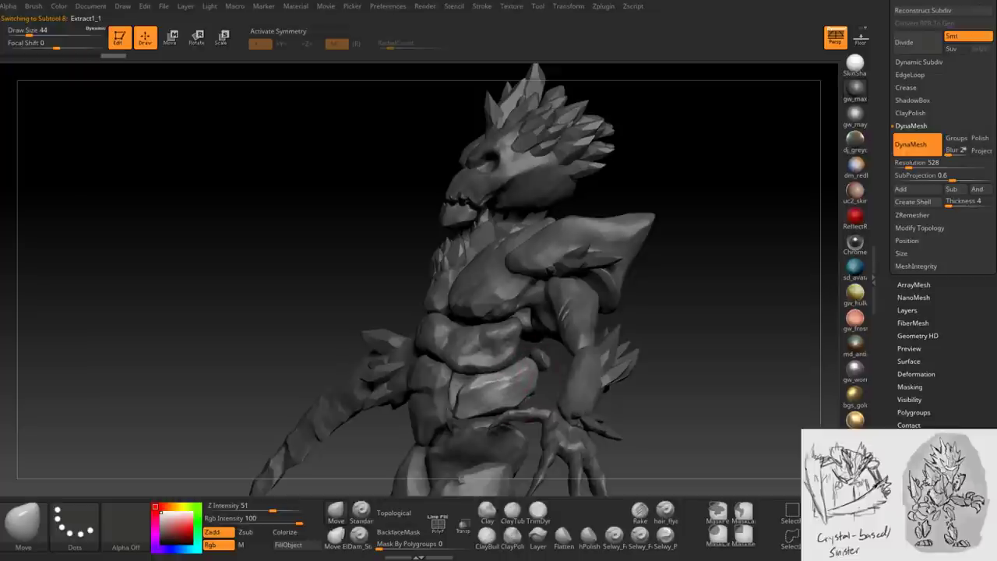
{"action": "mouse_move", "coordinate": [468, 366]}
{"action": "left_mouse_down"}
{"action": "mouse_move", "coordinate": [499, 360]}
{"action": "mouse_move", "coordinate": [456, 344]}
{"action": "mouse_move", "coordinate": [434, 318]}
{"action": "mouse_move", "coordinate": [467, 324]}
{"action": "mouse_move", "coordinate": [468, 341]}
{"action": "mouse_move", "coordinate": [444, 366]}
{"action": "left_mouse_up"}
- Reselect the upper abdomen piece and trim its left front surface with TrimDynamic
{"action": "key", "text": "b"}
{"action": "key", "text": "t"}
{"action": "key", "text": "d"}
{"action": "left_click", "coordinate": [498, 360], "text": "alt"}
{"action": "key", "text": "space"}
{"action": "key", "text": "space"}
{"action": "mouse_move", "coordinate": [482, 312]}
{"action": "left_mouse_down"}
{"action": "mouse_move", "coordinate": [568, 356]}
{"action": "mouse_move", "coordinate": [495, 327]}
{"action": "mouse_move", "coordinate": [499, 352]}
{"action": "left_mouse_up"}
- Add ClayBuildup strokes at draw size 16 left of the groove on the upper abdomen piece
{"action": "left_click", "coordinate": [486, 534]}
{"action": "left_click_drag", "start_coordinate": [592, 335], "coordinate": [459, 366]}
{"action": "key", "text": "space"}
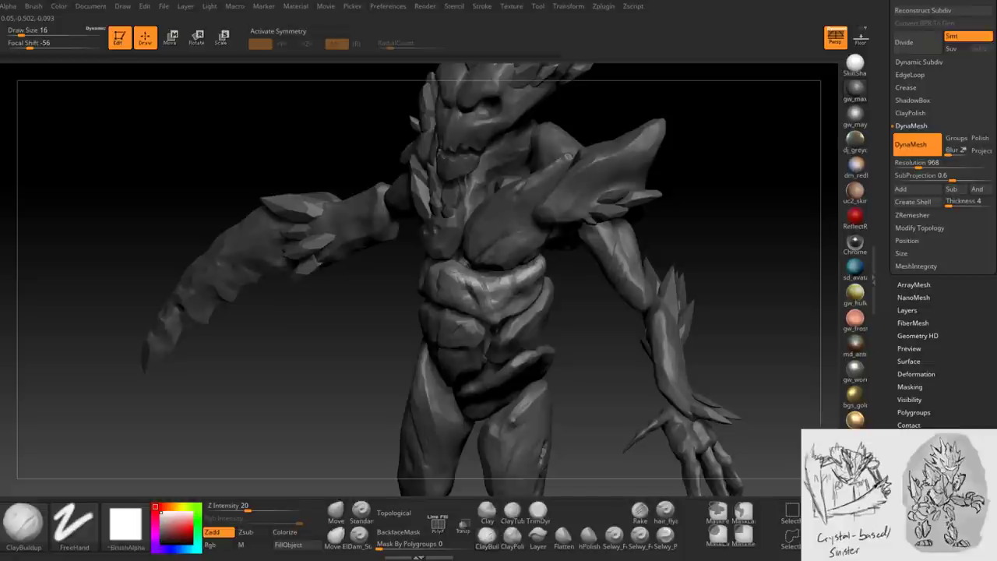
{"action": "left_click_drag", "start_coordinate": [234, 405], "coordinate": [351, 397]}
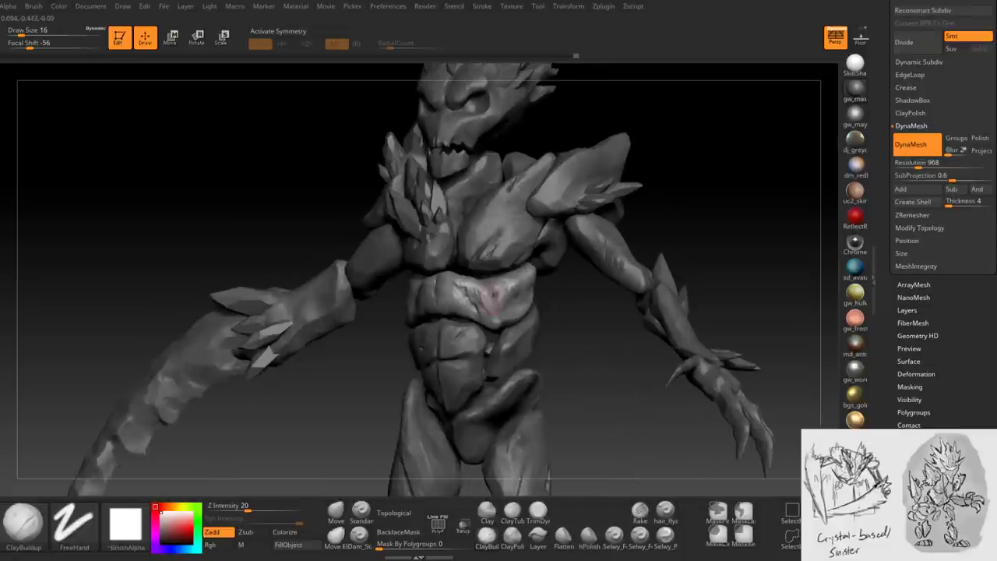
- Flatten the new clay on the front and left side of the upper abdomen piece using TrimDynamic at draw size 16
{"action": "left_click", "coordinate": [538, 513]}
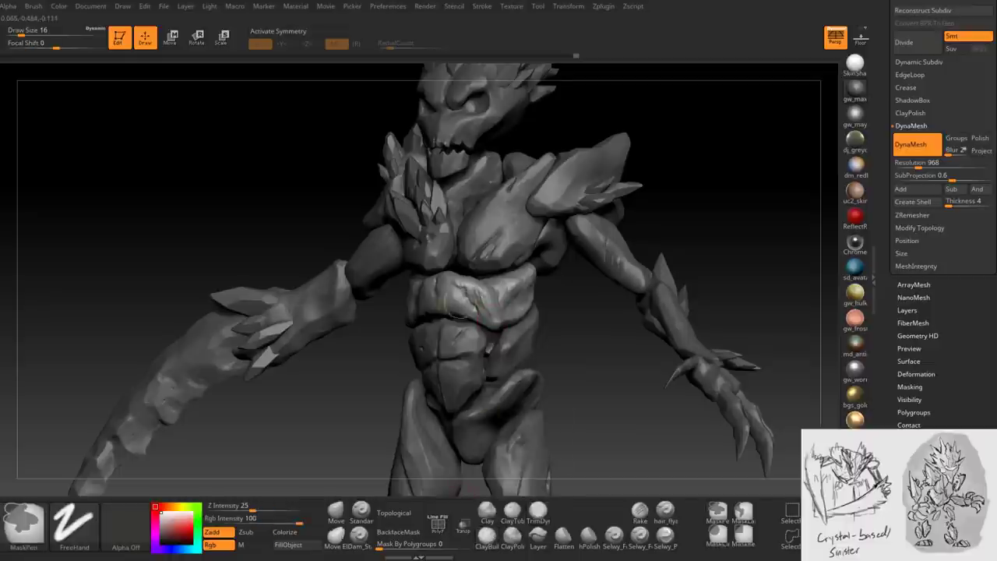
{"action": "left_click_drag", "start_coordinate": [478, 412], "coordinate": [492, 326], "text": "alt"}
{"action": "left_click_drag", "start_coordinate": [460, 269], "coordinate": [444, 263]}
{"action": "left_click_drag", "start_coordinate": [476, 299], "coordinate": [467, 298]}
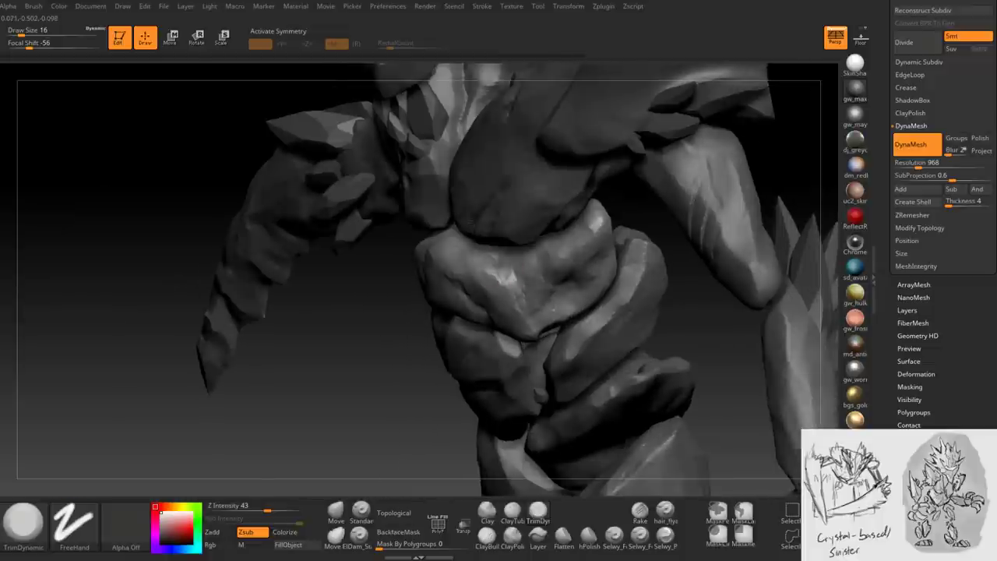
{"action": "mouse_move", "coordinate": [471, 299]}
{"action": "right_mouse_down"}
{"action": "mouse_move", "coordinate": [437, 273]}
{"action": "mouse_move", "coordinate": [398, 268]}
{"action": "mouse_move", "coordinate": [400, 288]}
{"action": "mouse_move", "coordinate": [561, 308]}
{"action": "mouse_move", "coordinate": [598, 302]}
{"action": "right_mouse_up"}
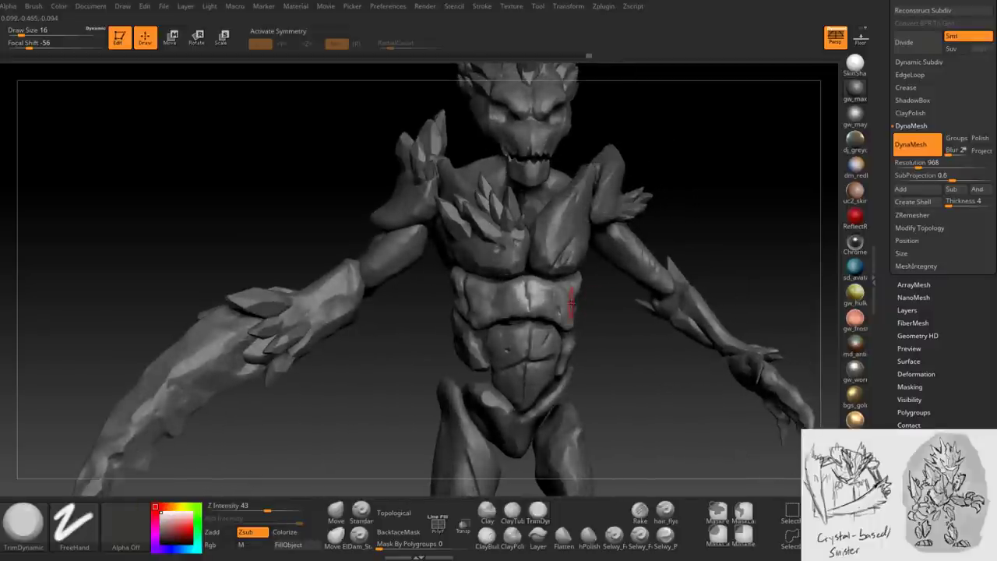
{"action": "mouse_move", "coordinate": [571, 304]}
{"action": "right_mouse_down"}
{"action": "mouse_move", "coordinate": [505, 338]}
{"action": "mouse_move", "coordinate": [503, 361]}
{"action": "mouse_move", "coordinate": [499, 280]}
{"action": "mouse_move", "coordinate": [490, 321]}
{"action": "right_mouse_up"}
- Select the left chest piece Minion_Melee_1 and adjust its shape using the Move brush at draw size 68
{"action": "left_click", "coordinate": [474, 248], "text": "alt"}
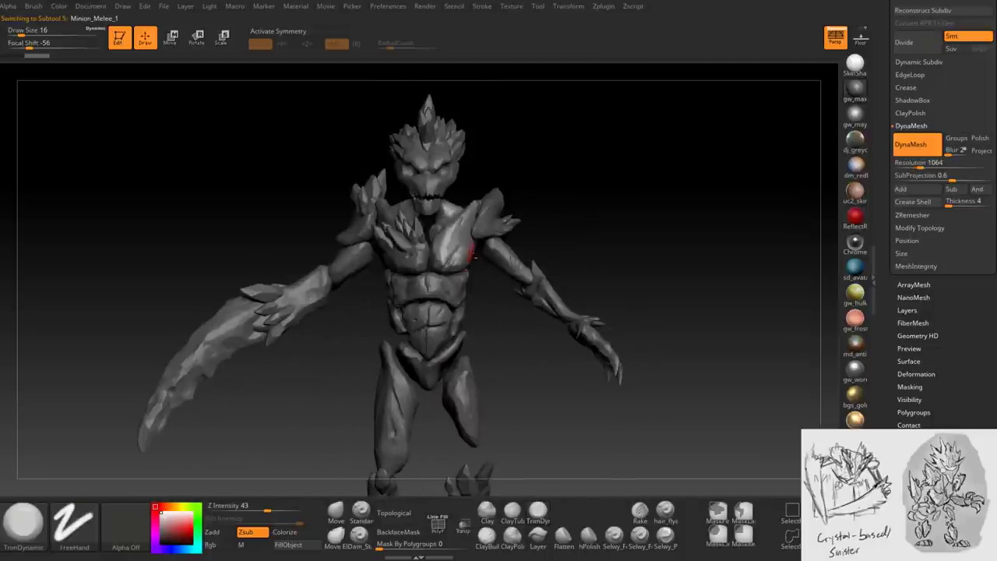
{"action": "mouse_move", "coordinate": [488, 283]}
{"action": "right_mouse_down", "text": "ctrl"}
{"action": "mouse_move", "coordinate": [490, 335]}
{"action": "mouse_move", "coordinate": [479, 336]}
{"action": "right_mouse_up", "text": "ctrl"}
{"action": "key", "text": "b"}
{"action": "key", "text": "m"}
{"action": "key", "text": "v"}
{"action": "key", "text": "space"}
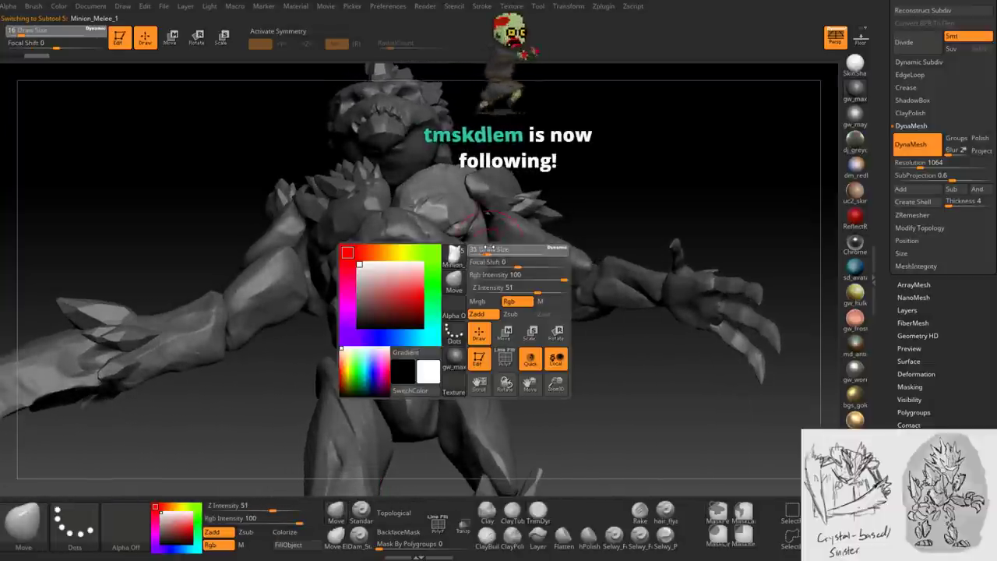
{"action": "key", "text": "space"}
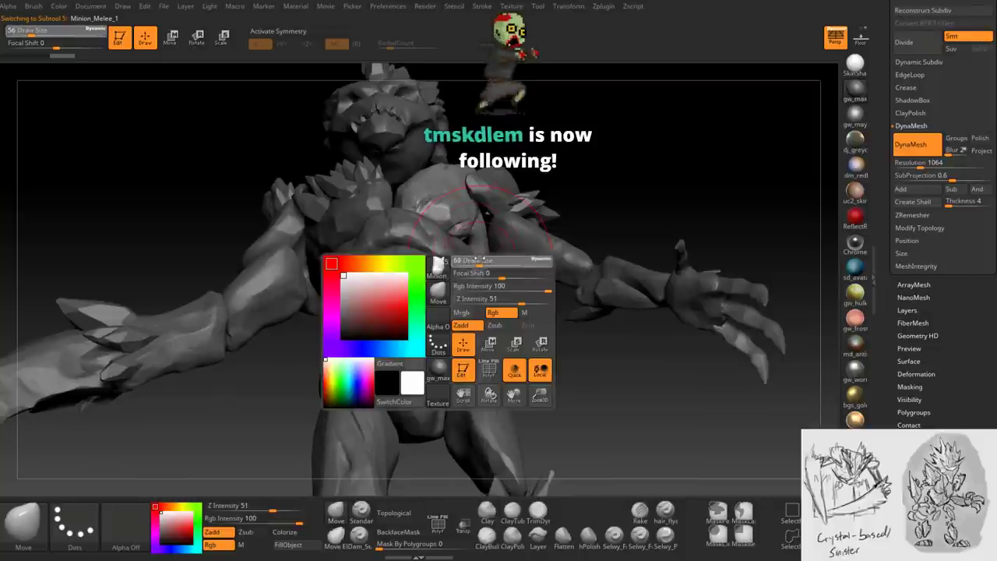
{"action": "mouse_move", "coordinate": [481, 331]}
{"action": "right_mouse_down"}
{"action": "mouse_move", "coordinate": [501, 277]}
{"action": "mouse_move", "coordinate": [493, 287]}
{"action": "mouse_move", "coordinate": [576, 286]}
{"action": "right_mouse_up"}
- Select the right chest piece Minion_Melee1_1 and adjust its shape using the Move brush at draw size 33
{"action": "left_click", "coordinate": [545, 286], "text": "alt"}
{"action": "key", "text": "space"}
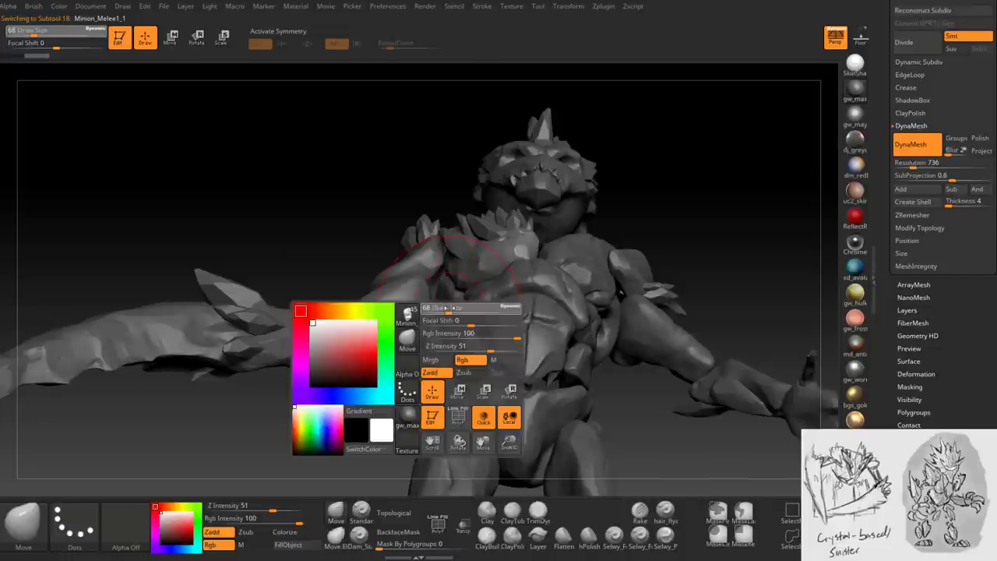
{"action": "right_click_drag", "start_coordinate": [441, 310], "coordinate": [465, 310]}
{"action": "key", "text": "space"}
{"action": "left_click_drag", "start_coordinate": [465, 310], "coordinate": [451, 310]}
{"action": "mouse_move", "coordinate": [451, 310]}
{"action": "right_mouse_down"}
{"action": "mouse_move", "coordinate": [614, 260]}
{"action": "mouse_move", "coordinate": [341, 485]}
{"action": "right_mouse_up"}
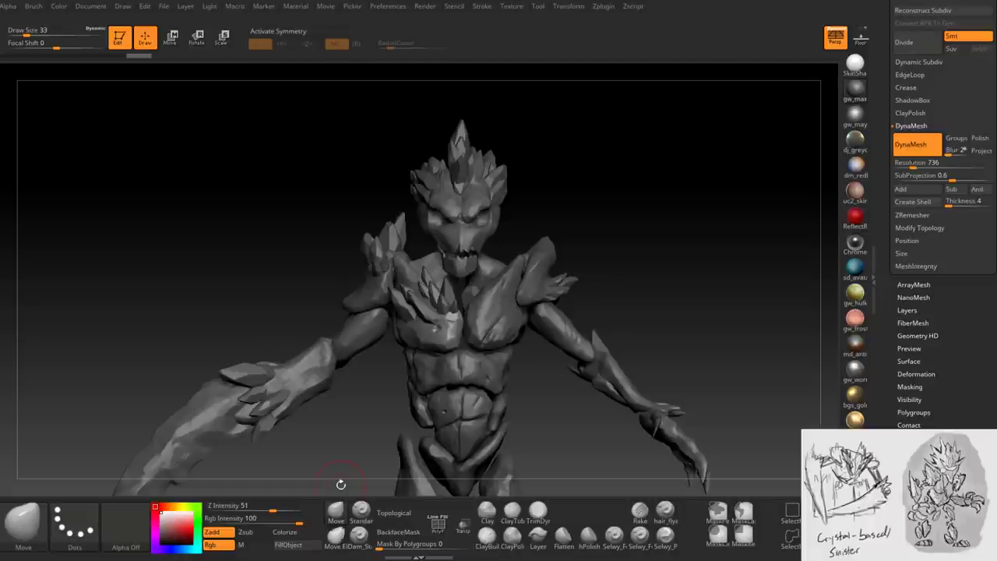
- Build up clay on the side of the chest piece below the blade arm's armpit using ClayBuildup at draw size 20
{"action": "mouse_move", "coordinate": [541, 284]}
{"action": "right_mouse_down"}
{"action": "mouse_move", "coordinate": [517, 307]}
{"action": "mouse_move", "coordinate": [421, 325]}
{"action": "mouse_move", "coordinate": [393, 343]}
{"action": "right_mouse_up"}
{"action": "key", "text": "b"}
{"action": "key", "text": "c"}
{"action": "key", "text": "b"}
{"action": "key", "text": "space"}
{"action": "key", "text": "space"}
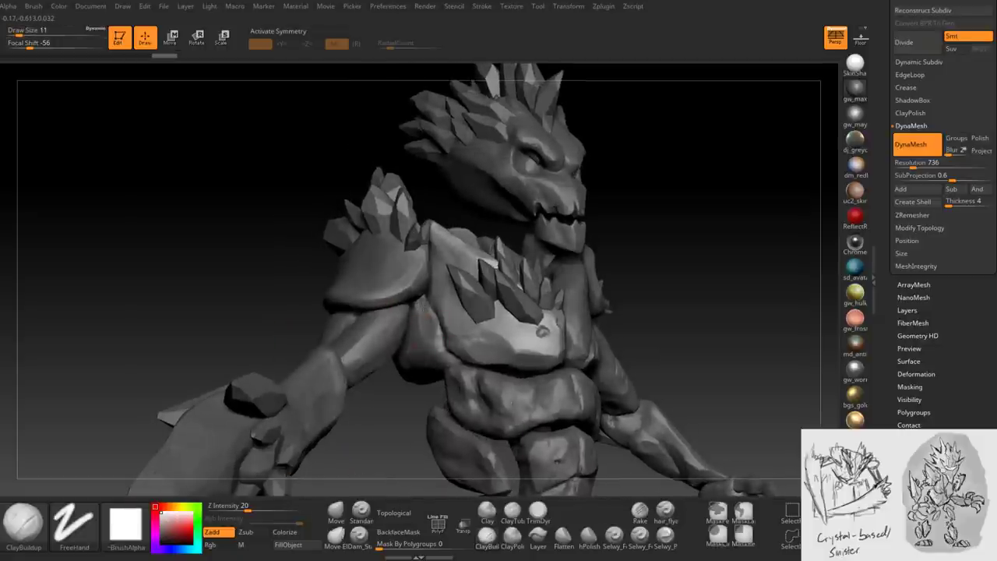
{"action": "right_click_drag", "start_coordinate": [426, 314], "coordinate": [447, 372]}
{"action": "key", "text": "space"}
{"action": "left_click_drag", "start_coordinate": [445, 375], "coordinate": [452, 374]}
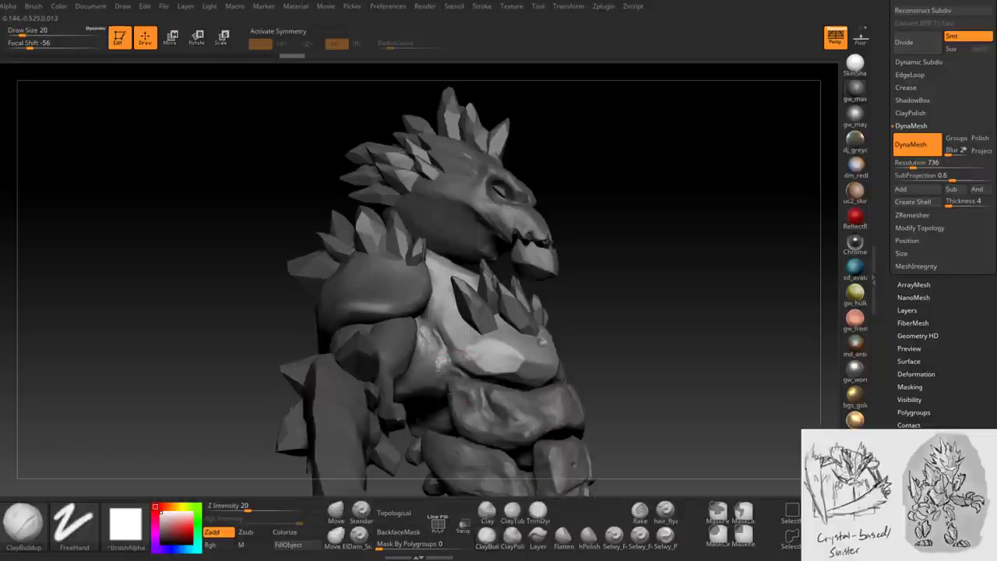
- Save the project and extend the clay along the underside of the chest piece's armpit area using ClayBuildup at draw size 17
{"action": "right_click_drag", "start_coordinate": [441, 360], "coordinate": [455, 377]}
{"action": "right_click_drag", "start_coordinate": [428, 435], "coordinate": [409, 335]}
{"action": "key", "text": "ctrl+s"}
{"action": "mouse_move", "coordinate": [463, 378]}
{"action": "right_mouse_down"}
{"action": "mouse_move", "coordinate": [455, 374]}
{"action": "mouse_move", "coordinate": [458, 407]}
{"action": "mouse_move", "coordinate": [489, 392]}
{"action": "mouse_move", "coordinate": [545, 308]}
{"action": "mouse_move", "coordinate": [518, 372]}
{"action": "right_mouse_up"}
{"action": "right_click", "coordinate": [518, 372]}
{"action": "left_click_drag", "start_coordinate": [519, 372], "coordinate": [510, 373]}
{"action": "mouse_move", "coordinate": [511, 375]}
{"action": "right_mouse_down"}
{"action": "mouse_move", "coordinate": [515, 387]}
{"action": "mouse_move", "coordinate": [456, 319]}
{"action": "right_mouse_up"}
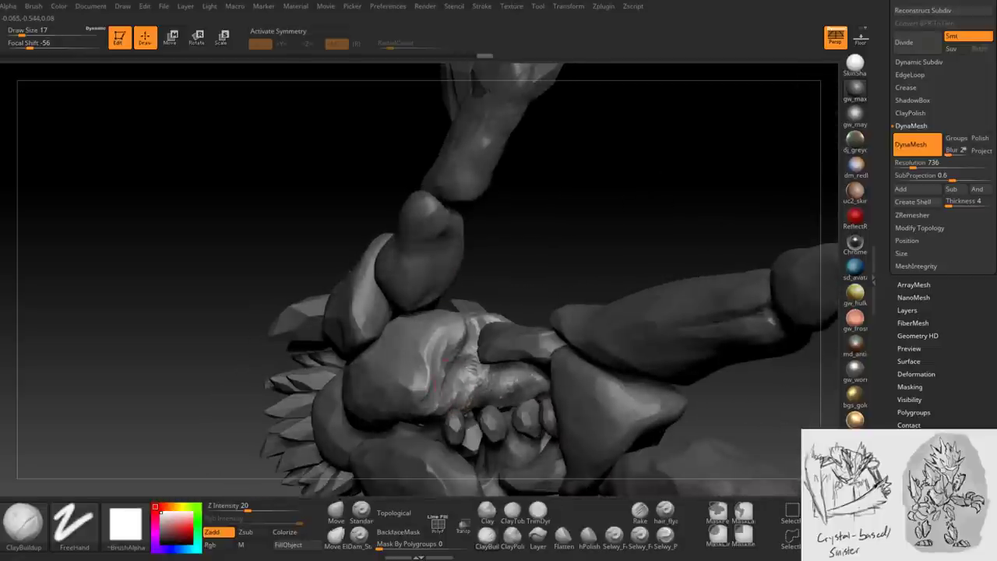
{"action": "right_click_drag", "start_coordinate": [426, 421], "coordinate": [482, 408]}
{"action": "left_click_drag", "start_coordinate": [454, 337], "coordinate": [455, 315]}
{"action": "mouse_move", "coordinate": [456, 328]}
{"action": "right_mouse_down"}
{"action": "mouse_move", "coordinate": [436, 343]}
{"action": "mouse_move", "coordinate": [447, 315]}
{"action": "right_mouse_up"}
- Flatten the new clay on the chest piece's side and underside using TrimDynamic at draw size 14, and smooth the remaining roughness
{"action": "key", "text": "b"}
{"action": "key", "text": "t"}
{"action": "key", "text": "d"}
{"action": "key", "text": "space"}
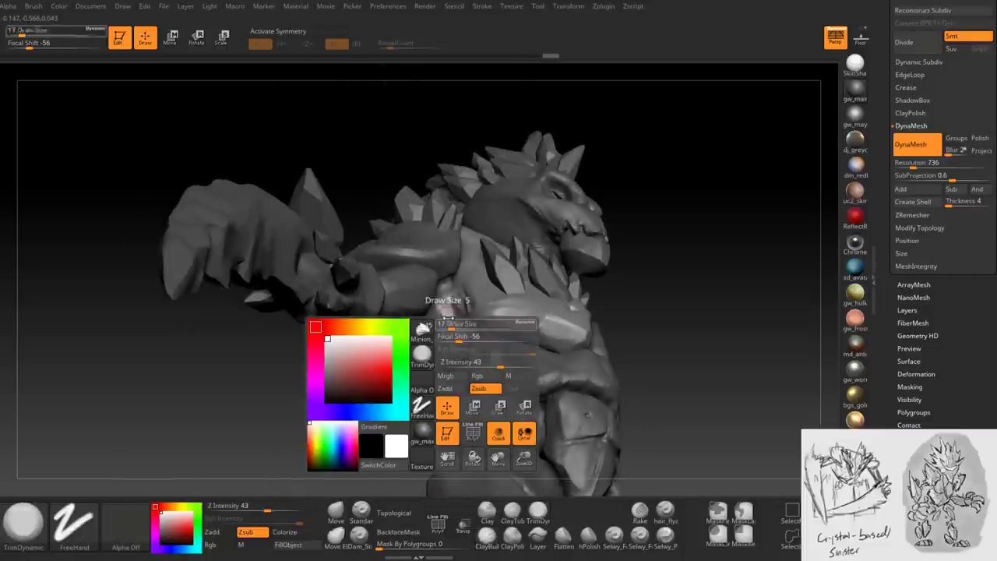
{"action": "left_click_drag", "start_coordinate": [451, 324], "coordinate": [446, 324]}
{"action": "right_click_drag", "start_coordinate": [460, 323], "coordinate": [473, 385]}
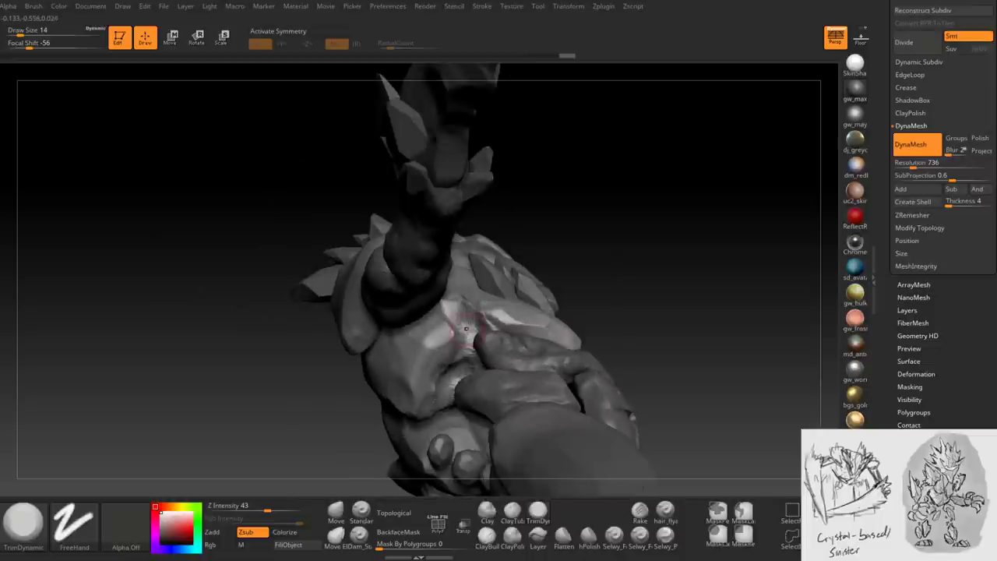
{"action": "right_click_drag", "start_coordinate": [466, 329], "coordinate": [472, 342]}
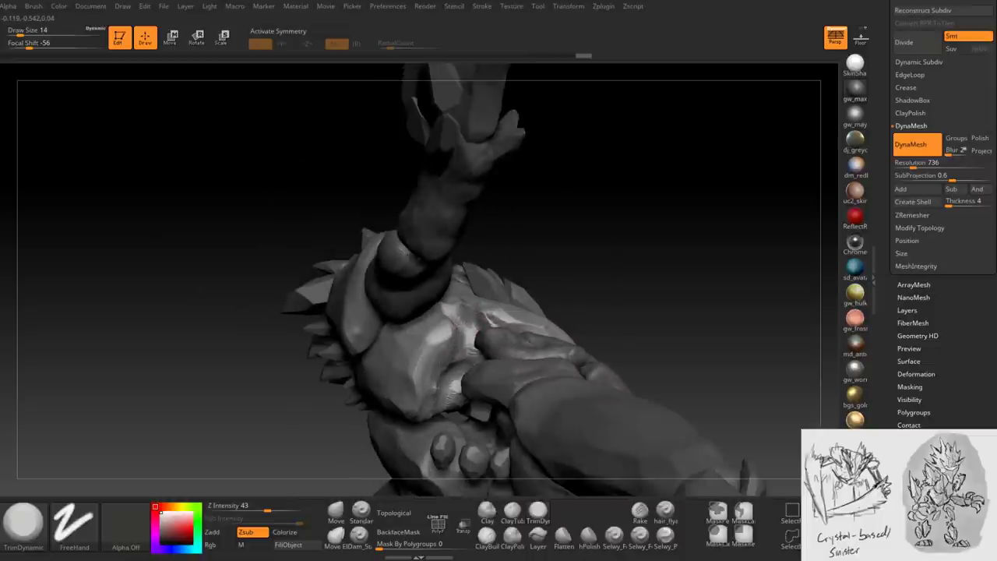
{"action": "mouse_move", "coordinate": [473, 324]}
{"action": "right_mouse_down"}
{"action": "mouse_move", "coordinate": [455, 395]}
{"action": "mouse_move", "coordinate": [464, 384]}
{"action": "right_mouse_up"}
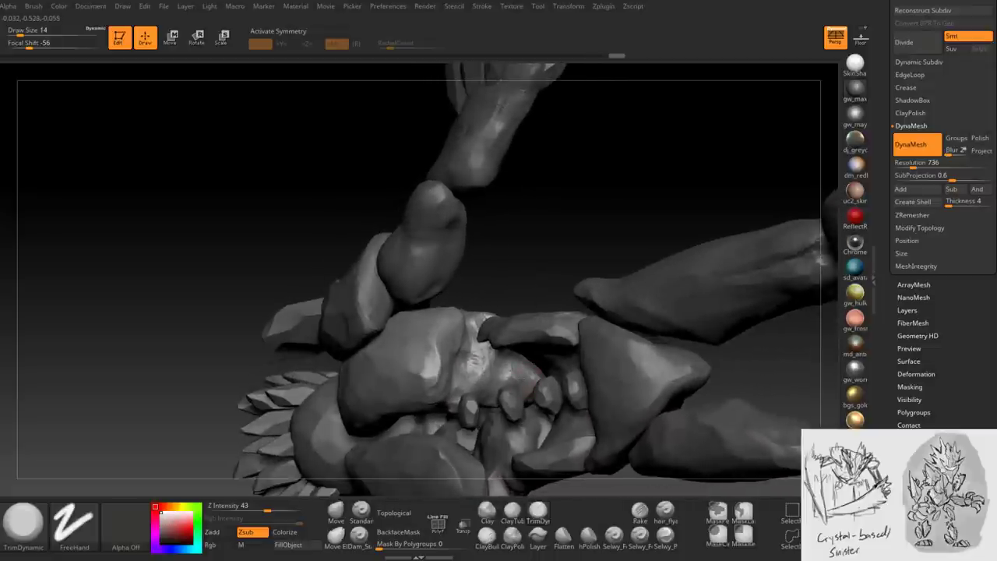
{"action": "left_click_drag", "start_coordinate": [465, 355], "coordinate": [480, 372], "text": "shift"}
{"action": "mouse_move", "coordinate": [471, 331]}
{"action": "right_mouse_down"}
{"action": "mouse_move", "coordinate": [477, 345]}
{"action": "mouse_move", "coordinate": [493, 313]}
{"action": "mouse_move", "coordinate": [470, 302]}
{"action": "mouse_move", "coordinate": [460, 359]}
{"action": "mouse_move", "coordinate": [469, 307]}
{"action": "mouse_move", "coordinate": [466, 335]}
{"action": "mouse_move", "coordinate": [471, 312]}
{"action": "mouse_move", "coordinate": [403, 285]}
{"action": "mouse_move", "coordinate": [560, 307]}
{"action": "mouse_move", "coordinate": [452, 358]}
{"action": "right_mouse_up"}
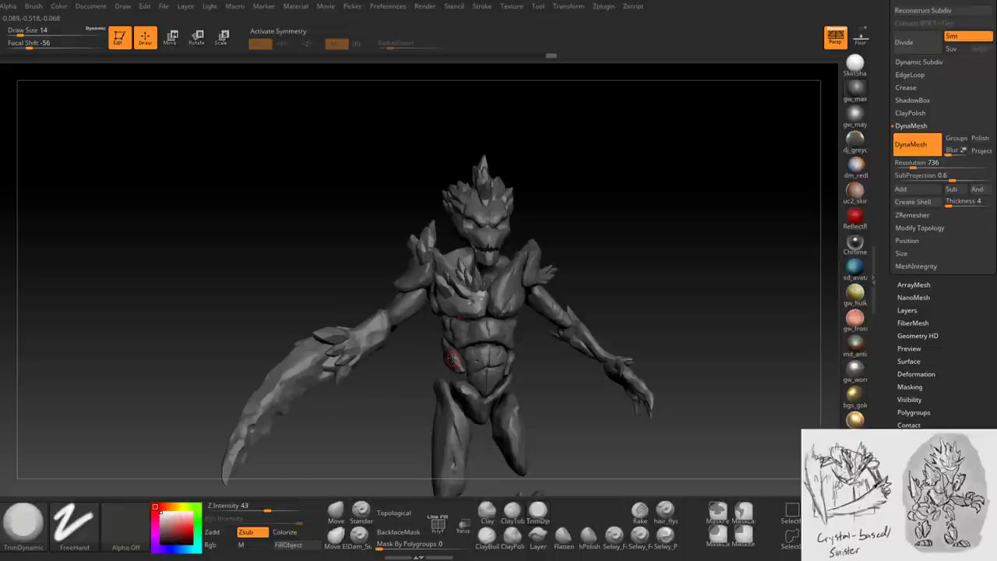
- Select the forearm piece Extract3_1 and build up clay along its inner edge using ClayBuildup at draw size 14
{"action": "mouse_move", "coordinate": [631, 306]}
{"action": "right_mouse_down"}
{"action": "mouse_move", "coordinate": [592, 315]}
{"action": "mouse_move", "coordinate": [517, 309]}
{"action": "mouse_move", "coordinate": [544, 334]}
{"action": "mouse_move", "coordinate": [600, 317]}
{"action": "mouse_move", "coordinate": [623, 343]}
{"action": "mouse_move", "coordinate": [635, 339]}
{"action": "mouse_move", "coordinate": [580, 326]}
{"action": "right_mouse_up"}
{"action": "left_click", "coordinate": [543, 334], "text": "alt"}
{"action": "key", "text": "shift"}
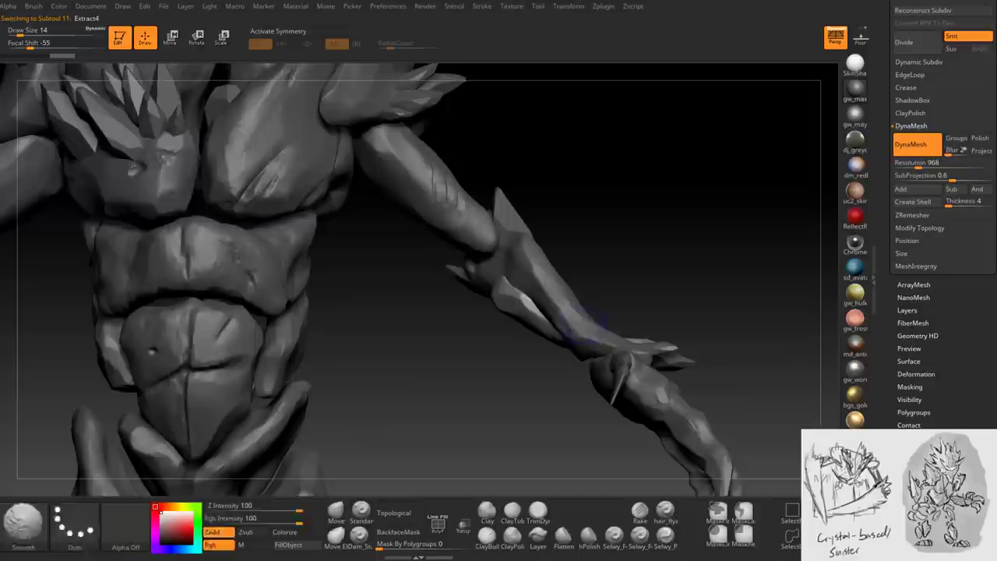
{"action": "key", "text": "alt"}
{"action": "left_click", "coordinate": [556, 318], "text": "alt"}
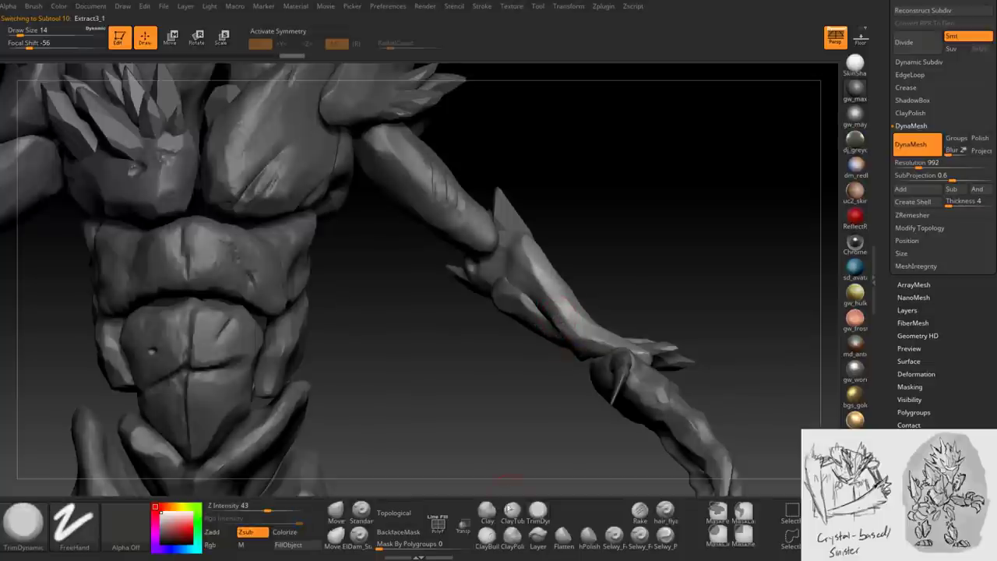
{"action": "key", "text": "b"}
{"action": "key", "text": "c"}
{"action": "key", "text": "b"}
{"action": "mouse_move", "coordinate": [478, 444]}
{"action": "right_mouse_down"}
{"action": "mouse_move", "coordinate": [506, 358]}
{"action": "mouse_move", "coordinate": [573, 229]}
{"action": "mouse_move", "coordinate": [555, 334]}
{"action": "right_mouse_up"}
{"action": "mouse_move", "coordinate": [568, 321]}
{"action": "left_mouse_down"}
{"action": "mouse_move", "coordinate": [602, 274]}
{"action": "mouse_move", "coordinate": [572, 316]}
{"action": "mouse_move", "coordinate": [546, 289]}
{"action": "mouse_move", "coordinate": [522, 285]}
{"action": "left_mouse_up"}
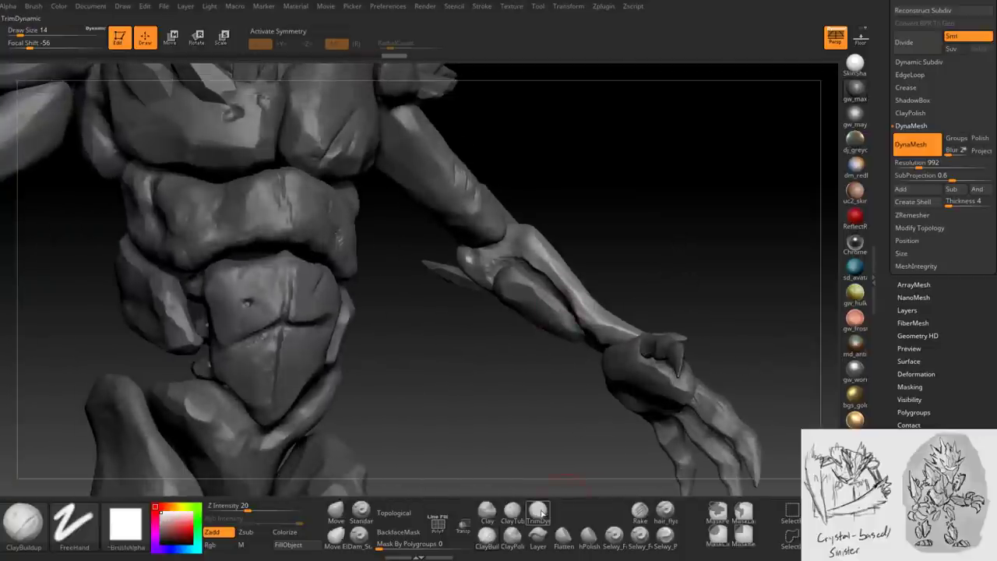
- Flatten the forearm piece Extract3_1 from elbow to wrist using TrimDynamic at draw sizes 14 and 8, with transparency on
{"action": "key", "text": "b"}
{"action": "key", "text": "t"}
{"action": "key", "text": "d"}
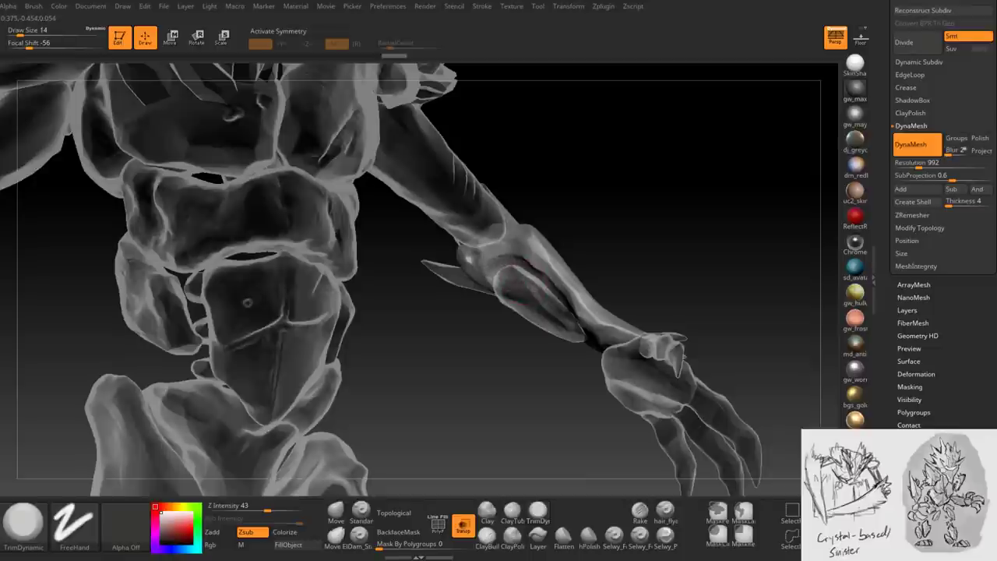
{"action": "left_click_drag", "start_coordinate": [523, 266], "coordinate": [549, 269]}
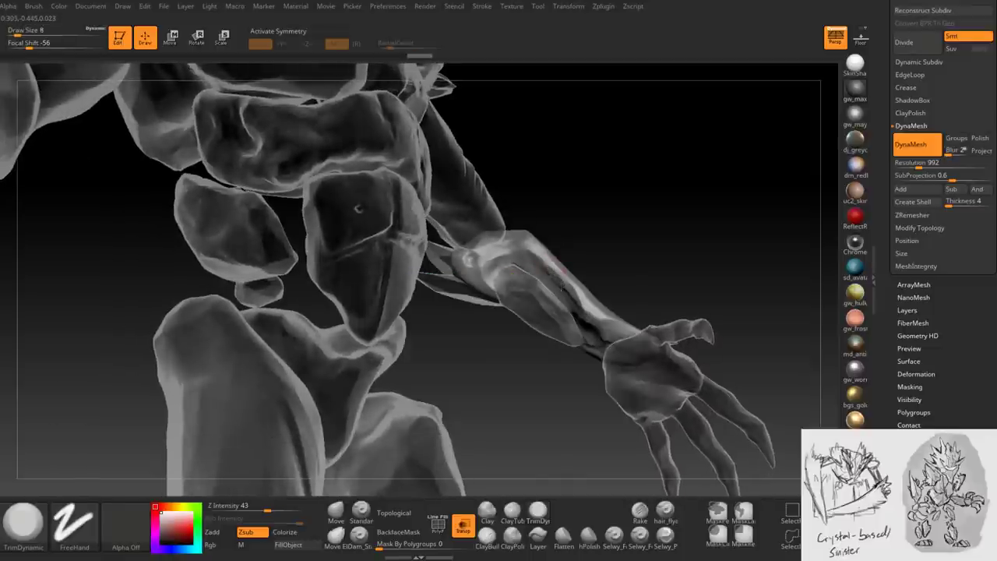
{"action": "left_click_drag", "start_coordinate": [586, 327], "coordinate": [597, 342]}
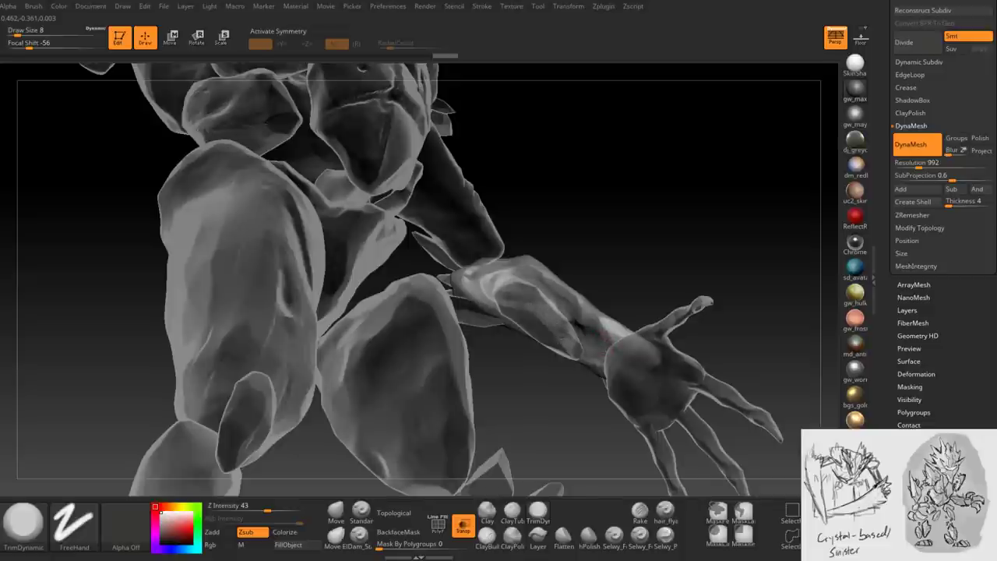
{"action": "right_click_drag", "start_coordinate": [581, 318], "coordinate": [508, 418]}
{"action": "mouse_move", "coordinate": [552, 359]}
{"action": "right_mouse_down"}
{"action": "mouse_move", "coordinate": [540, 368]}
{"action": "mouse_move", "coordinate": [555, 489]}
{"action": "mouse_move", "coordinate": [569, 355]}
{"action": "right_mouse_up"}
- Select the lower forearm piece Extract4 and adjust its shape using the Move brush, starting at draw size 51
{"action": "left_click", "coordinate": [540, 367], "text": "alt"}
{"action": "left_click", "coordinate": [336, 509]}
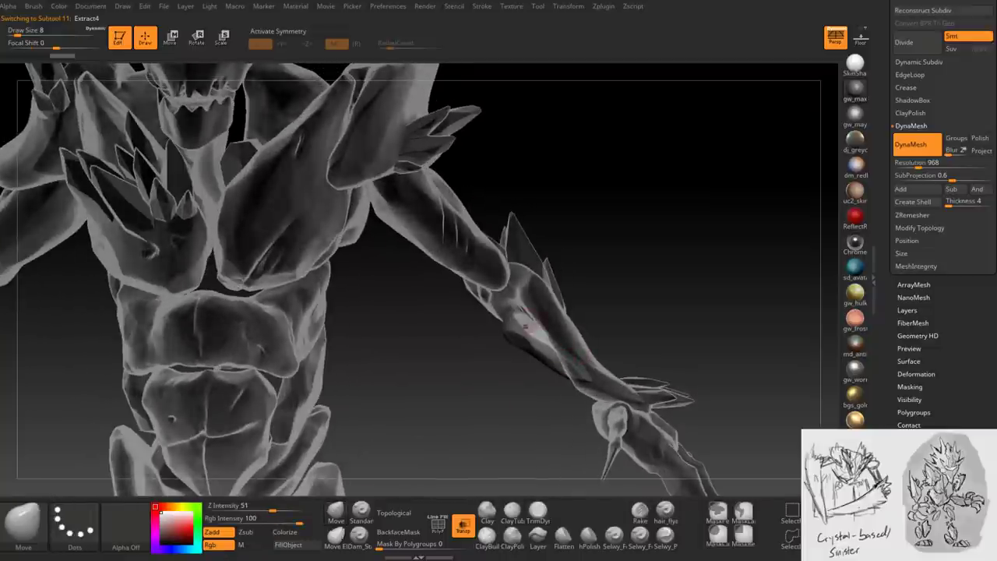
{"action": "key", "text": "space"}
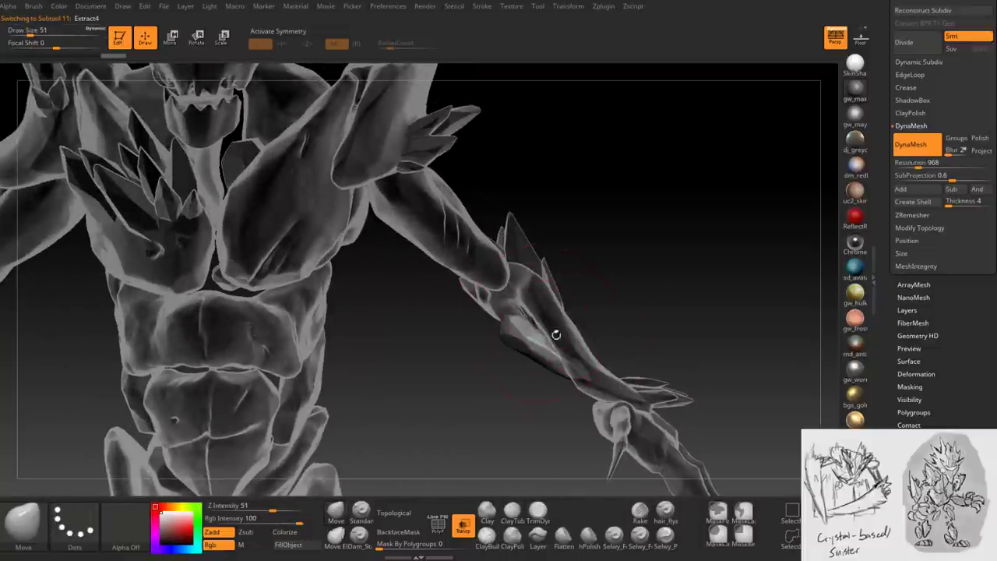
{"action": "right_click_drag", "start_coordinate": [583, 366], "coordinate": [549, 393]}
{"action": "right_click_drag", "start_coordinate": [538, 282], "coordinate": [545, 374]}
{"action": "key", "text": "space"}
{"action": "left_click_drag", "start_coordinate": [498, 324], "coordinate": [467, 323]}
{"action": "right_click_drag", "start_coordinate": [537, 359], "coordinate": [586, 354]}
- Flatten the surface of the lower forearm piece Extract4 using TrimDynamic at draw size 16
{"action": "key", "text": "b"}
{"action": "key", "text": "t"}
{"action": "key", "text": "d"}
{"action": "key", "text": "space"}
{"action": "left_click_drag", "start_coordinate": [585, 354], "coordinate": [561, 354]}
{"action": "mouse_move", "coordinate": [561, 355]}
{"action": "right_mouse_down"}
{"action": "mouse_move", "coordinate": [600, 358]}
{"action": "mouse_move", "coordinate": [576, 366]}
{"action": "mouse_move", "coordinate": [624, 403]}
{"action": "mouse_move", "coordinate": [686, 358]}
{"action": "mouse_move", "coordinate": [255, 81]}
{"action": "mouse_move", "coordinate": [233, 109]}
{"action": "right_mouse_up"}
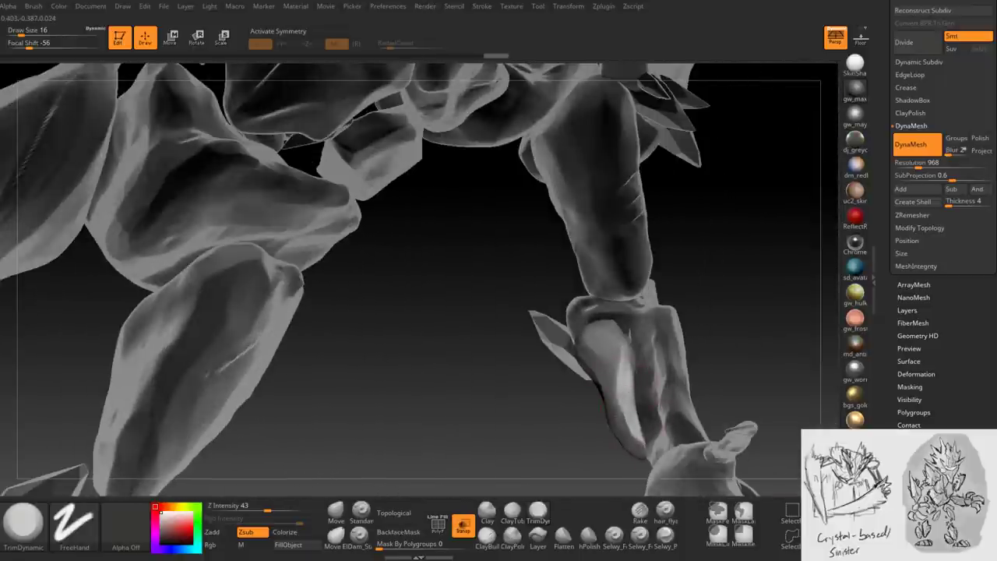
{"action": "mouse_move", "coordinate": [639, 370]}
{"action": "right_mouse_down"}
{"action": "mouse_move", "coordinate": [615, 393]}
{"action": "mouse_move", "coordinate": [616, 319]}
{"action": "mouse_move", "coordinate": [596, 331]}
{"action": "mouse_move", "coordinate": [606, 374]}
{"action": "mouse_move", "coordinate": [623, 362]}
{"action": "mouse_move", "coordinate": [609, 342]}
{"action": "mouse_move", "coordinate": [685, 327]}
{"action": "mouse_move", "coordinate": [704, 300]}
{"action": "mouse_move", "coordinate": [573, 323]}
{"action": "right_mouse_up"}
- Return to the forearm piece Extract3_1 and trim its inner edge using TrimDynamic at draw size 9
{"action": "key", "text": "["}
{"action": "left_click", "coordinate": [575, 320], "text": "alt"}
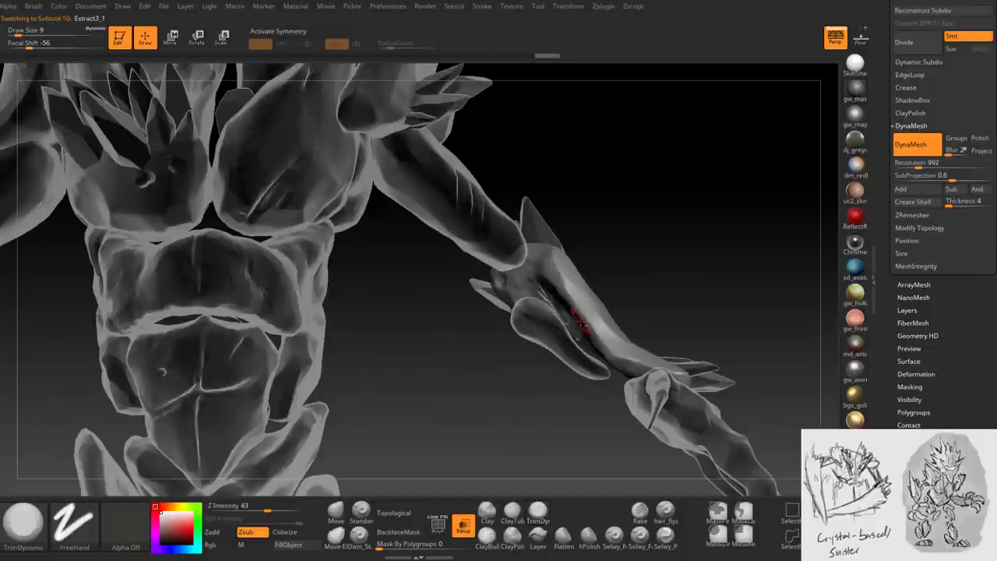
{"action": "right_click_drag", "start_coordinate": [477, 468], "coordinate": [554, 335]}
- Select the forearm crystal piece PM3D_Sphere3D1_9 and adjust its position using the Move brush at draw size 29
{"action": "left_click", "coordinate": [556, 340], "text": "alt"}
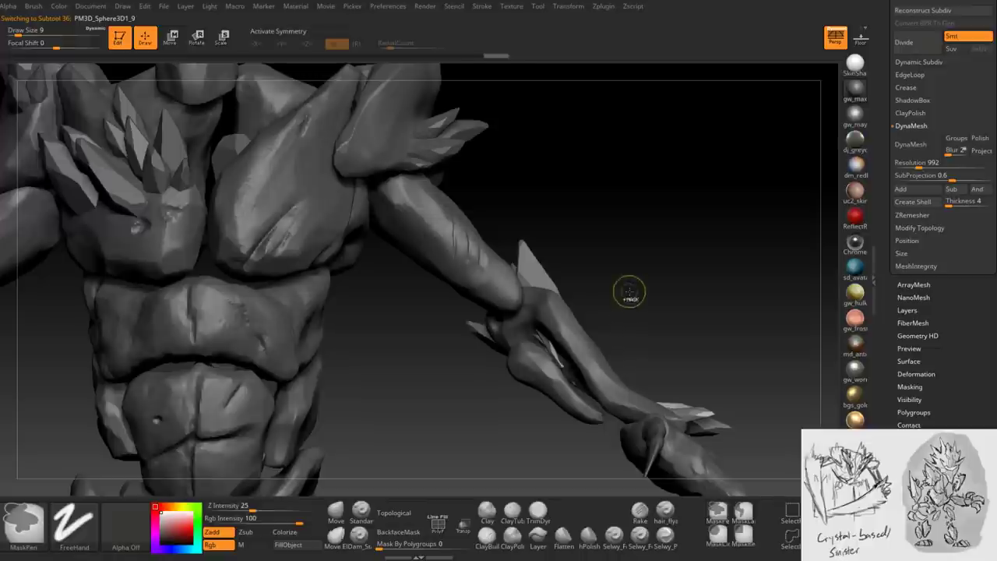
{"action": "left_click", "coordinate": [336, 512]}
{"action": "mouse_move", "coordinate": [437, 366]}
{"action": "right_mouse_down"}
{"action": "mouse_move", "coordinate": [507, 405]}
{"action": "mouse_move", "coordinate": [561, 366]}
{"action": "mouse_move", "coordinate": [503, 368]}
{"action": "right_mouse_up"}
{"action": "key", "text": "space"}
{"action": "mouse_move", "coordinate": [537, 308]}
{"action": "right_mouse_down"}
{"action": "mouse_move", "coordinate": [532, 335]}
{"action": "mouse_move", "coordinate": [557, 315]}
{"action": "mouse_move", "coordinate": [553, 326]}
{"action": "right_mouse_up"}
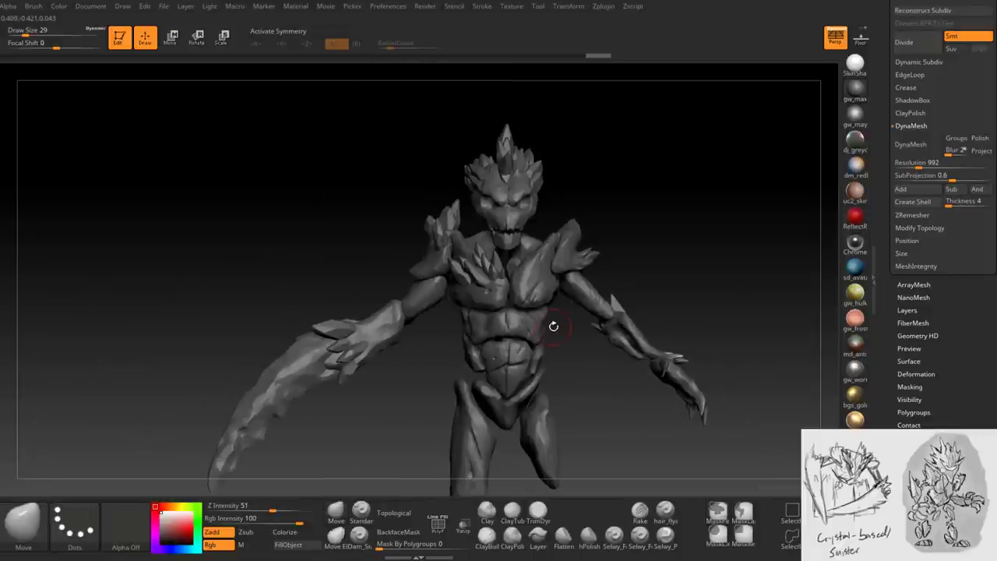
- Select the upper abdomen piece PM3D_Sphere3D1_6, activate X symmetry and adjust its outer sides using the Move brush at draw sizes 62 and 83
{"action": "left_click", "coordinate": [546, 316], "text": "alt"}
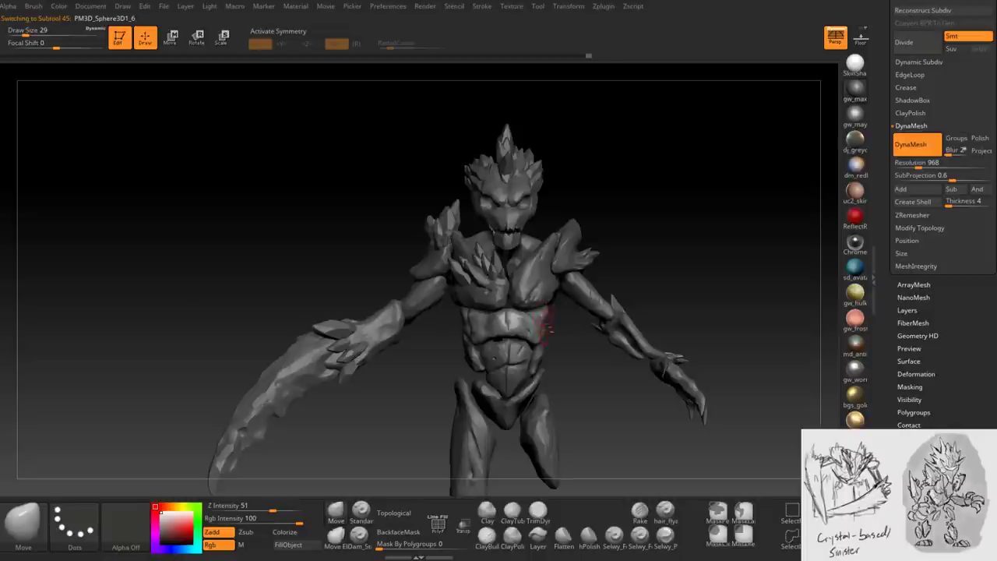
{"action": "right_click_drag", "start_coordinate": [545, 315], "coordinate": [544, 315], "text": "ctrl"}
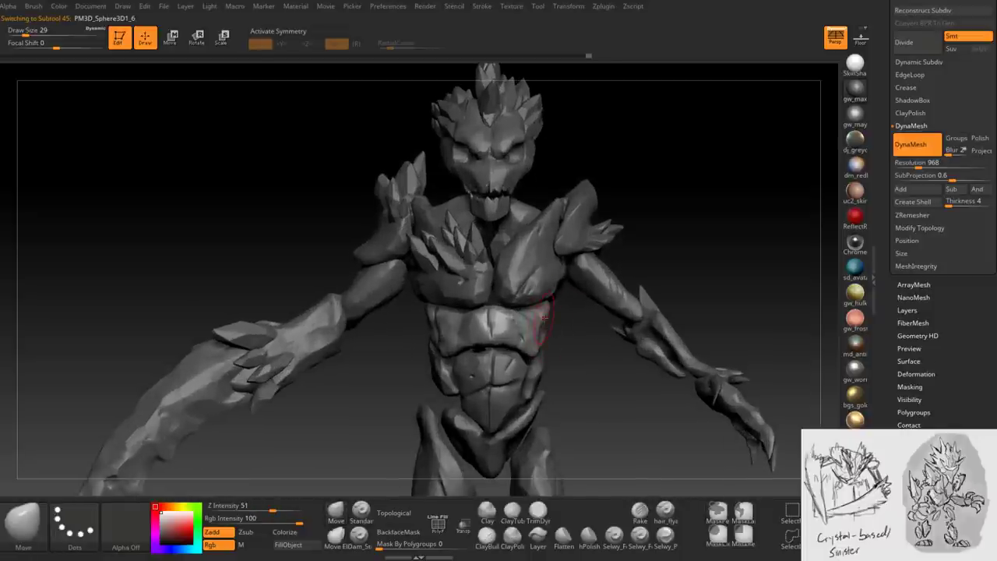
{"action": "key", "text": "x"}
{"action": "right_click_drag", "start_coordinate": [545, 257], "coordinate": [561, 288]}
{"action": "key", "text": "space"}
{"action": "left_click_drag", "start_coordinate": [537, 320], "coordinate": [576, 320]}
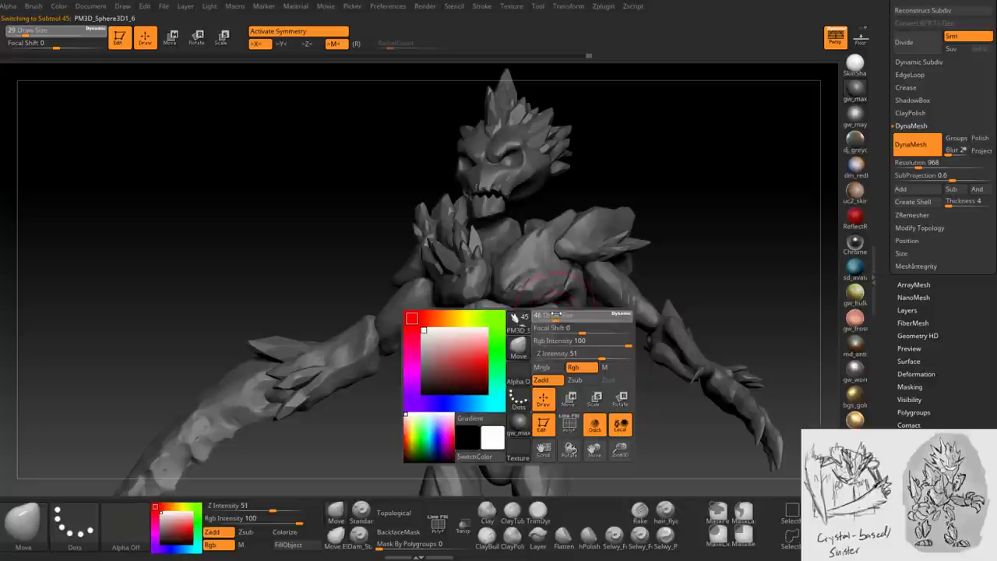
{"action": "right_click_drag", "start_coordinate": [562, 292], "coordinate": [560, 311]}
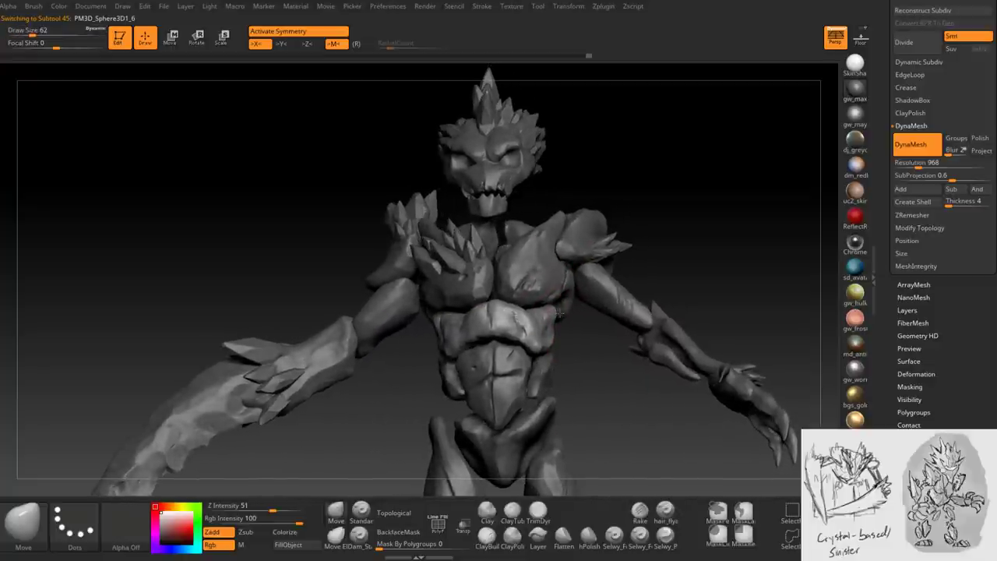
{"action": "key", "text": "space"}
{"action": "left_click_drag", "start_coordinate": [558, 312], "coordinate": [576, 313]}
{"action": "right_click_drag", "start_coordinate": [558, 319], "coordinate": [558, 331]}
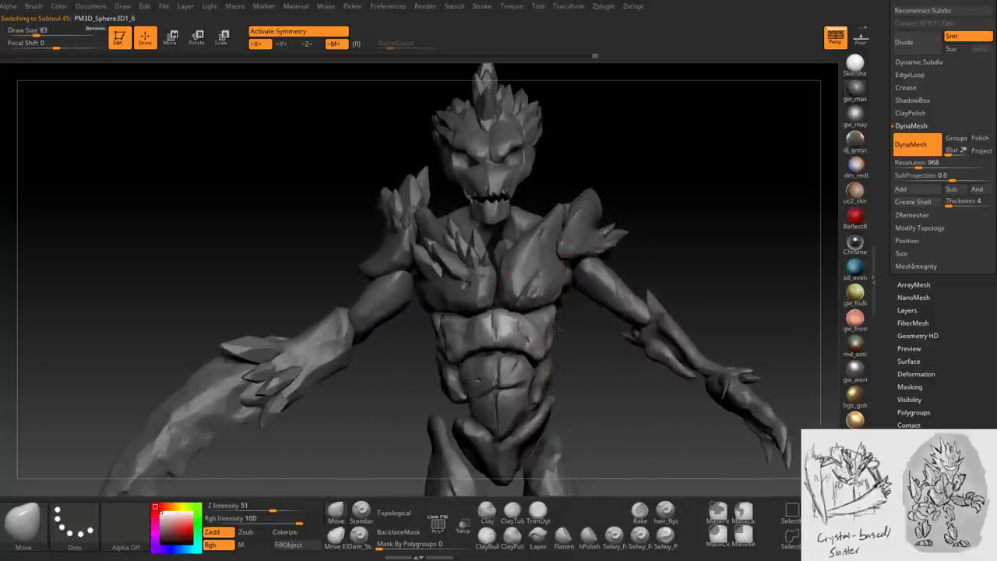
- Refine the side ends of the upper abdomen piece using the Move brush at draw size 41
{"action": "right_click_drag", "start_coordinate": [555, 312], "coordinate": [569, 321]}
{"action": "key", "text": "space"}
{"action": "key", "text": "space"}
{"action": "left_click_drag", "start_coordinate": [569, 322], "coordinate": [556, 322]}
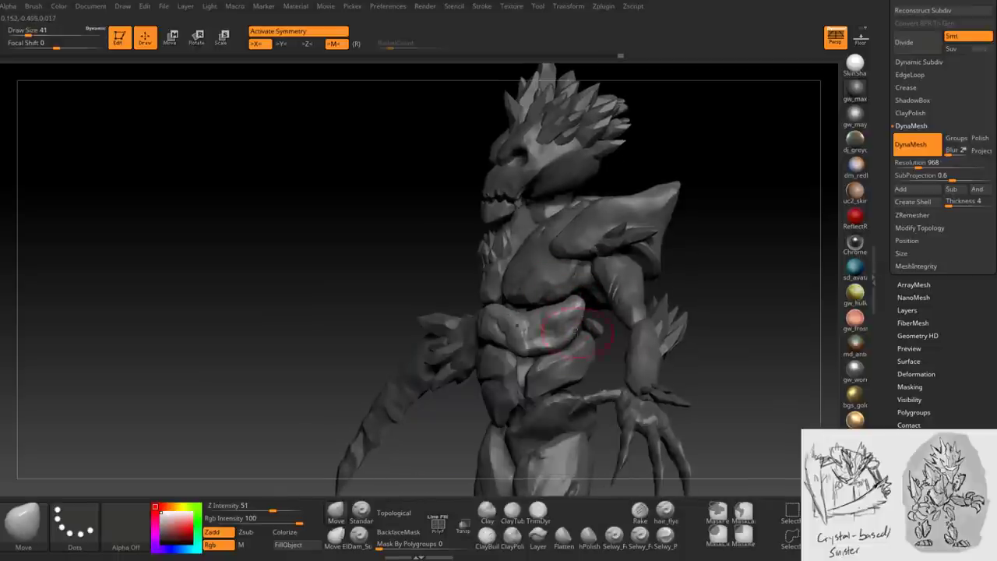
{"action": "right_click_drag", "start_coordinate": [569, 333], "coordinate": [570, 365]}
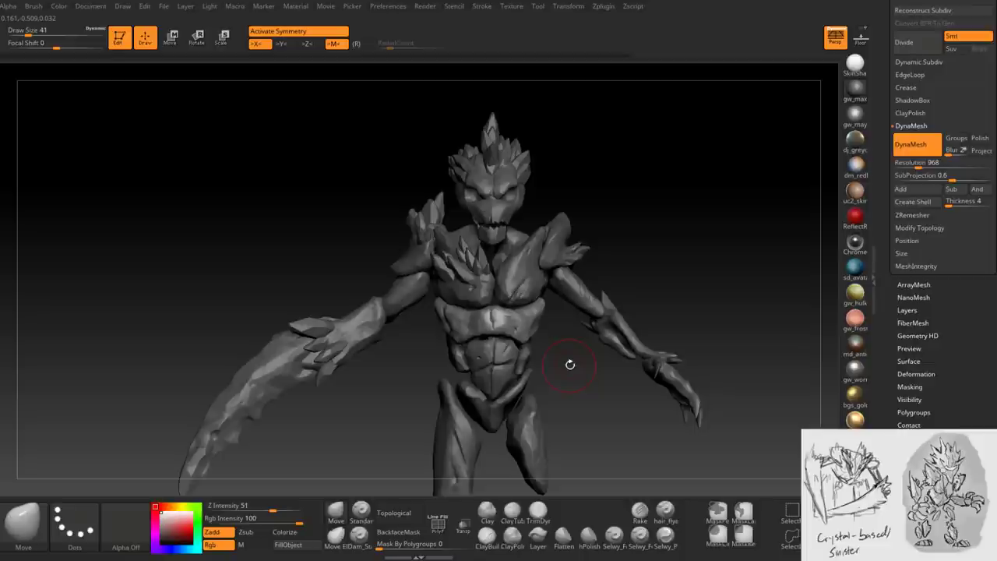
{"action": "mouse_move", "coordinate": [569, 336]}
{"action": "right_mouse_down"}
{"action": "mouse_move", "coordinate": [546, 360]}
{"action": "mouse_move", "coordinate": [536, 334]}
{"action": "mouse_move", "coordinate": [500, 348]}
{"action": "mouse_move", "coordinate": [516, 351]}
{"action": "mouse_move", "coordinate": [495, 399]}
{"action": "right_mouse_up"}
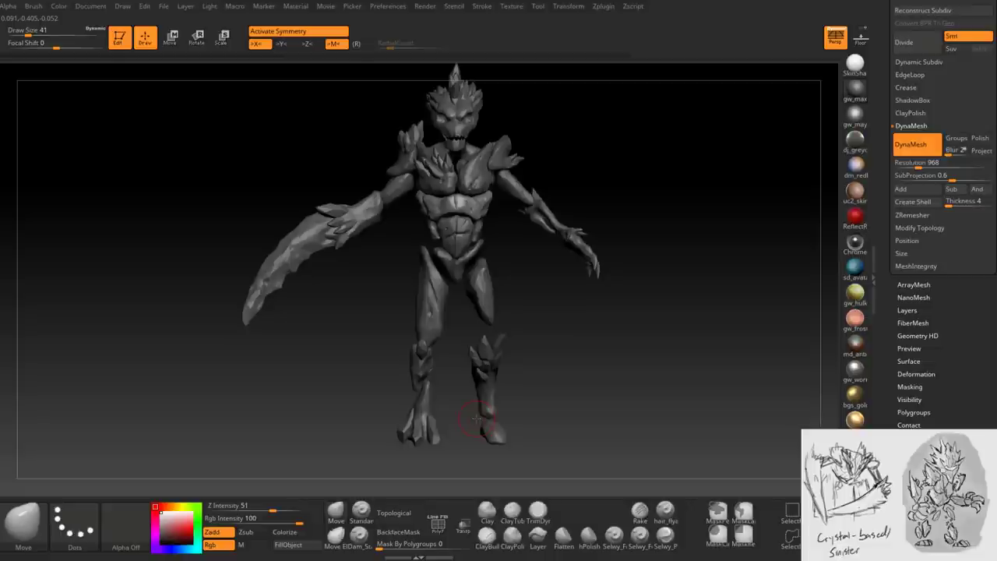
{"action": "mouse_move", "coordinate": [570, 268]}
{"action": "right_mouse_down"}
{"action": "mouse_move", "coordinate": [532, 349]}
{"action": "mouse_move", "coordinate": [545, 291]}
{"action": "mouse_move", "coordinate": [545, 327]}
{"action": "right_mouse_up"}
- Select the blade arm's shoulder piece Extract2_1 and adjust its shape using the Move brush at varying draw sizes, ending at 49
{"action": "mouse_move", "coordinate": [366, 343]}
{"action": "right_mouse_down", "text": "ctrl"}
{"action": "mouse_move", "coordinate": [371, 316]}
{"action": "mouse_move", "coordinate": [426, 359]}
{"action": "mouse_move", "coordinate": [395, 349]}
{"action": "right_mouse_up", "text": "ctrl"}
{"action": "left_click", "coordinate": [372, 317], "text": "alt"}
{"action": "key", "text": "space"}
{"action": "left_click_drag", "start_coordinate": [389, 335], "coordinate": [399, 355]}
{"action": "right_click_drag", "start_coordinate": [398, 355], "coordinate": [394, 331]}
{"action": "key", "text": "space"}
{"action": "left_click_drag", "start_coordinate": [394, 331], "coordinate": [389, 335]}
{"action": "right_click_drag", "start_coordinate": [388, 335], "coordinate": [395, 345]}
{"action": "key", "text": "space"}
{"action": "left_click_drag", "start_coordinate": [395, 345], "coordinate": [390, 355]}
{"action": "mouse_move", "coordinate": [381, 358]}
{"action": "right_mouse_down"}
{"action": "mouse_move", "coordinate": [396, 351]}
{"action": "mouse_move", "coordinate": [339, 380]}
{"action": "mouse_move", "coordinate": [461, 291]}
{"action": "mouse_move", "coordinate": [468, 245]}
{"action": "mouse_move", "coordinate": [476, 296]}
{"action": "mouse_move", "coordinate": [451, 315]}
{"action": "mouse_move", "coordinate": [483, 405]}
{"action": "mouse_move", "coordinate": [397, 335]}
{"action": "mouse_move", "coordinate": [422, 274]}
{"action": "mouse_move", "coordinate": [413, 274]}
{"action": "mouse_move", "coordinate": [438, 277]}
{"action": "mouse_move", "coordinate": [428, 287]}
{"action": "mouse_move", "coordinate": [396, 263]}
{"action": "mouse_move", "coordinate": [387, 293]}
{"action": "right_mouse_up"}
{"action": "left_click", "coordinate": [489, 413], "text": "alt"}
{"action": "key", "text": "["}
{"action": "key", "text": "["}
{"action": "key", "text": "["}
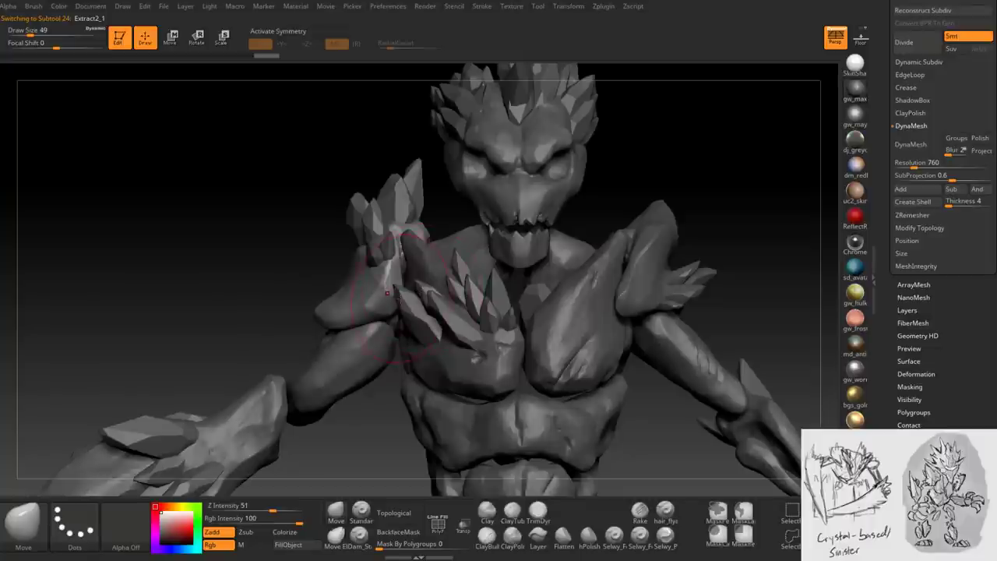
- Select the piece Extract1_1, followed by the head's crystal cluster PM3D_Sphere3D1_18
{"action": "mouse_move", "coordinate": [639, 257]}
{"action": "right_mouse_down"}
{"action": "mouse_move", "coordinate": [620, 292]}
{"action": "mouse_move", "coordinate": [584, 232]}
{"action": "mouse_move", "coordinate": [604, 292]}
{"action": "mouse_move", "coordinate": [490, 356]}
{"action": "mouse_move", "coordinate": [492, 306]}
{"action": "mouse_move", "coordinate": [524, 372]}
{"action": "right_mouse_up"}
{"action": "left_click", "coordinate": [582, 228], "text": "alt"}
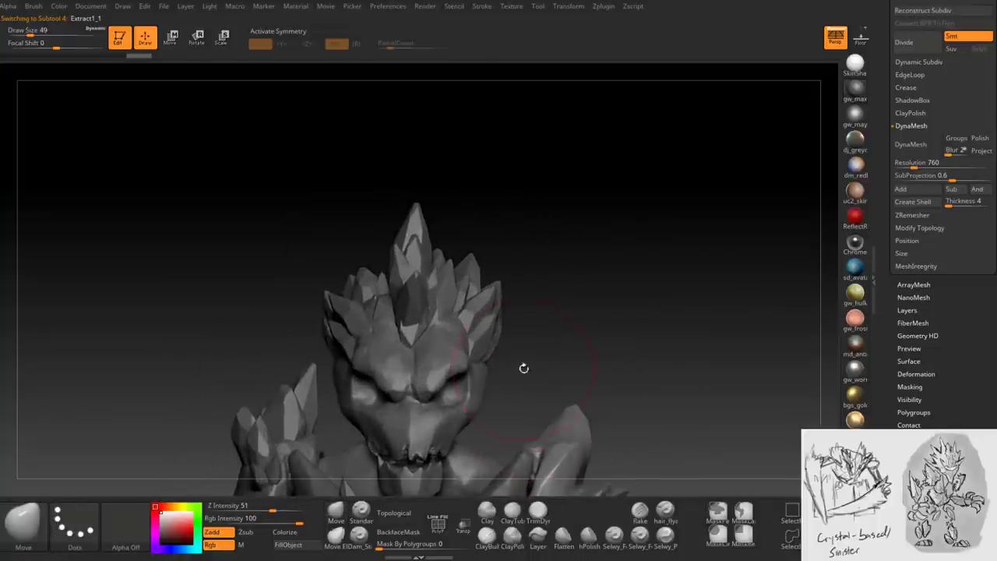
{"action": "left_click", "coordinate": [366, 279], "text": "alt"}
{"action": "mouse_move", "coordinate": [366, 279]}
{"action": "right_mouse_down"}
{"action": "mouse_move", "coordinate": [312, 351]}
{"action": "mouse_move", "coordinate": [366, 279]}
{"action": "right_mouse_up"}
- Expand the subtool list and select the paired head crystals PM3D_Sphere3D1_17, viewing the head from the side
{"action": "left_click_drag", "start_coordinate": [880, 201], "coordinate": [885, 309]}
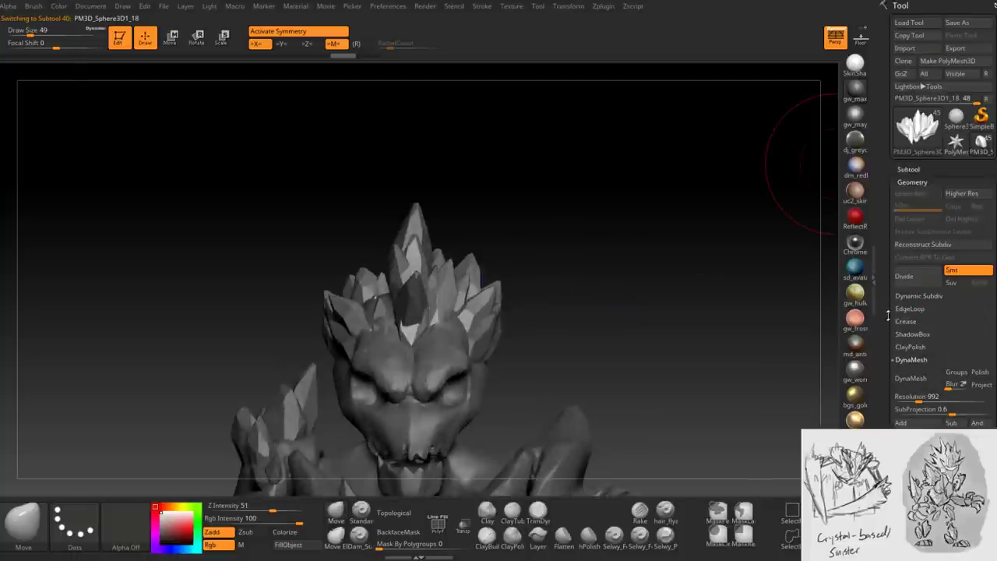
{"action": "left_click", "coordinate": [917, 169]}
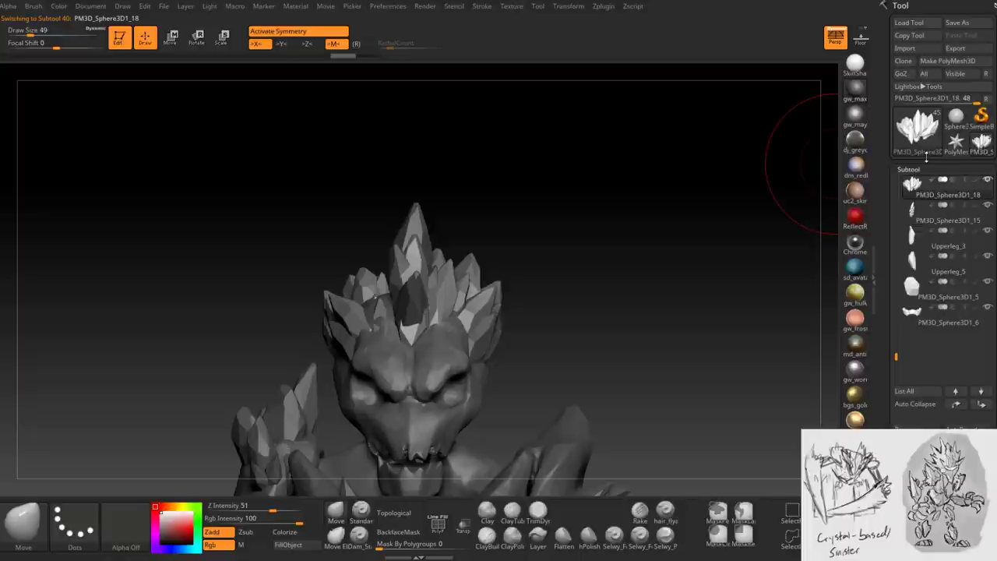
{"action": "left_click_drag", "start_coordinate": [896, 356], "coordinate": [895, 339]}
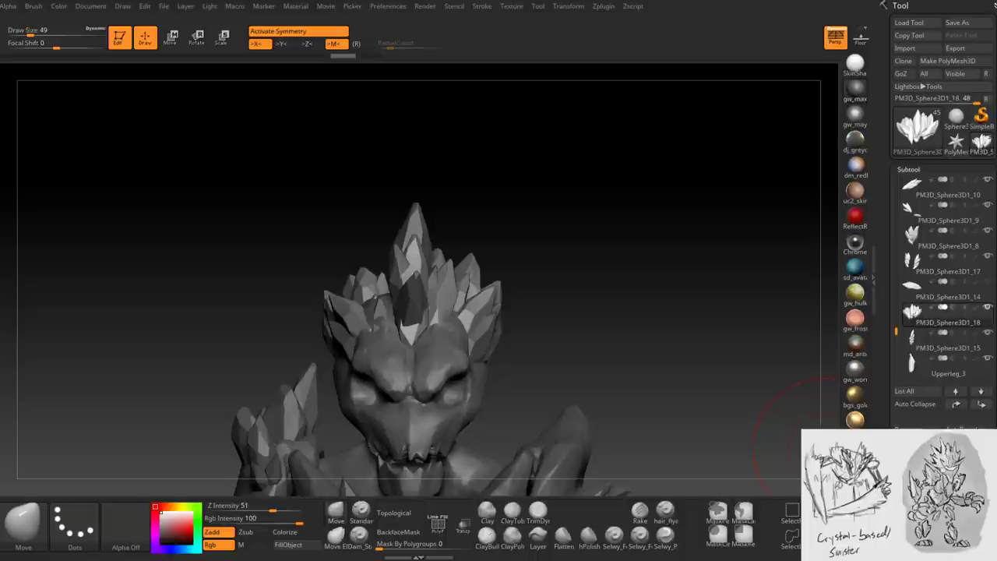
{"action": "left_click", "coordinate": [912, 268]}
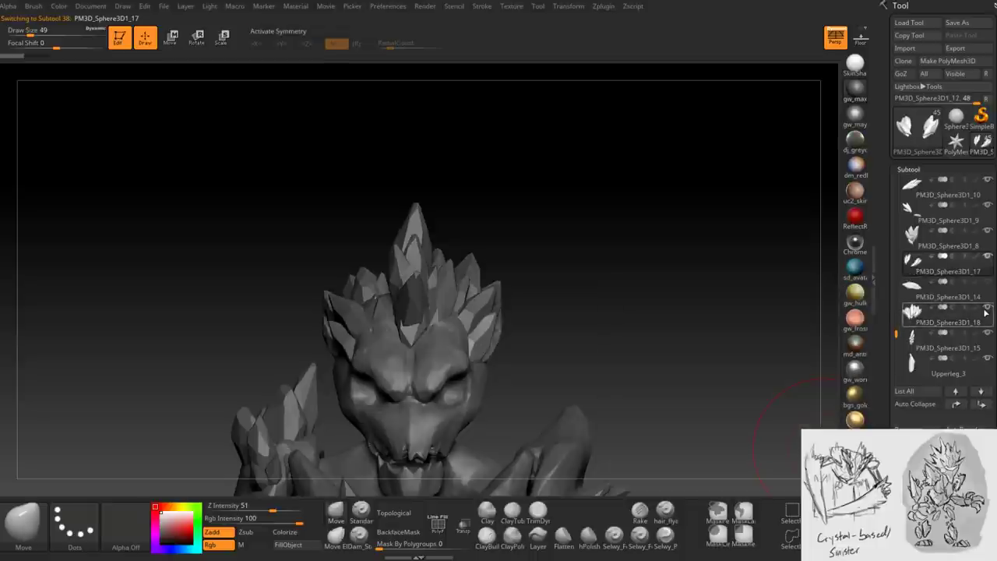
{"action": "mouse_move", "coordinate": [746, 398]}
{"action": "left_mouse_down"}
{"action": "mouse_move", "coordinate": [662, 397]}
{"action": "mouse_move", "coordinate": [623, 350]}
{"action": "mouse_move", "coordinate": [646, 322]}
{"action": "mouse_move", "coordinate": [635, 296]}
{"action": "left_mouse_up"}
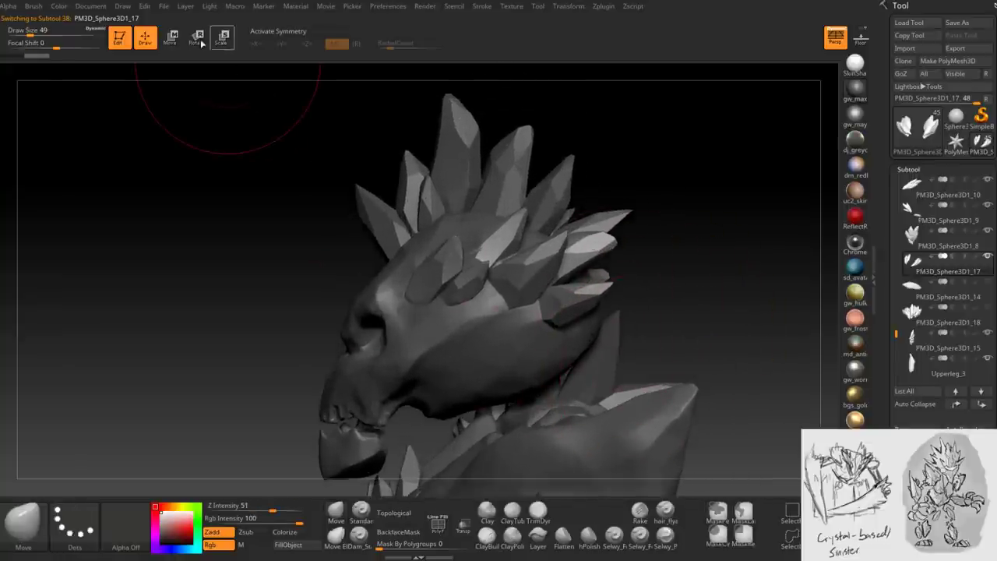
- Reposition the paired head crystals PM3D_Sphere3D1_17 against the skull with the Move gizmo, working from side and front views
{"action": "key", "text": "w"}
{"action": "left_click_drag", "start_coordinate": [381, 317], "coordinate": [426, 348]}
{"action": "left_click_drag", "start_coordinate": [666, 194], "coordinate": [514, 242]}
{"action": "left_click_drag", "start_coordinate": [486, 311], "coordinate": [509, 293]}
{"action": "left_click_drag", "start_coordinate": [628, 234], "coordinate": [751, 235]}
{"action": "left_click_drag", "start_coordinate": [761, 240], "coordinate": [602, 294]}
{"action": "left_click_drag", "start_coordinate": [709, 237], "coordinate": [720, 260]}
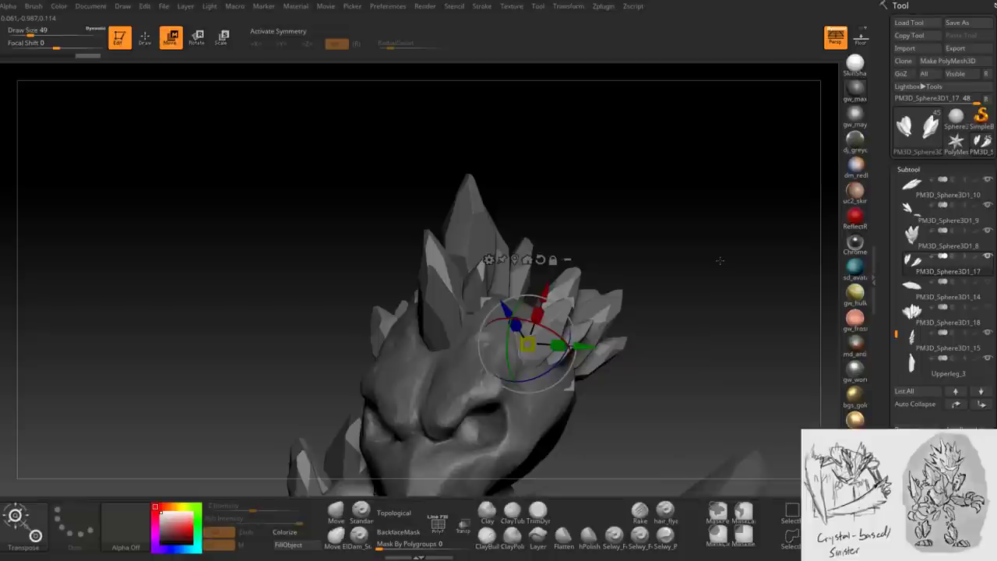
{"action": "left_click_drag", "start_coordinate": [719, 260], "coordinate": [732, 271]}
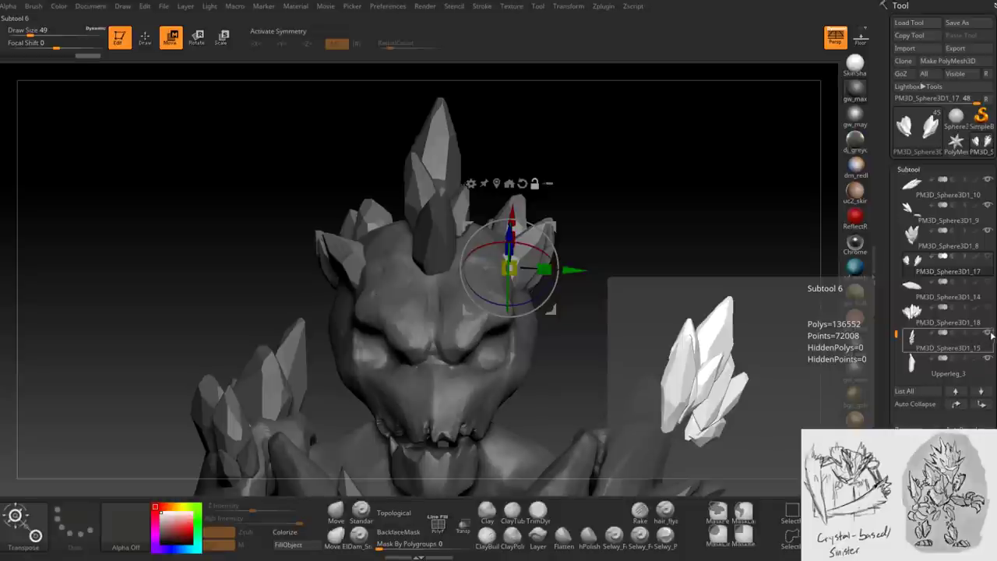
- Hide the crystal piece PM3D_Sphere3D1_15 and prepare the head's crystal cluster PM3D_Sphere3D1_18 for moving with the gizmo
{"action": "left_click", "coordinate": [964, 328]}
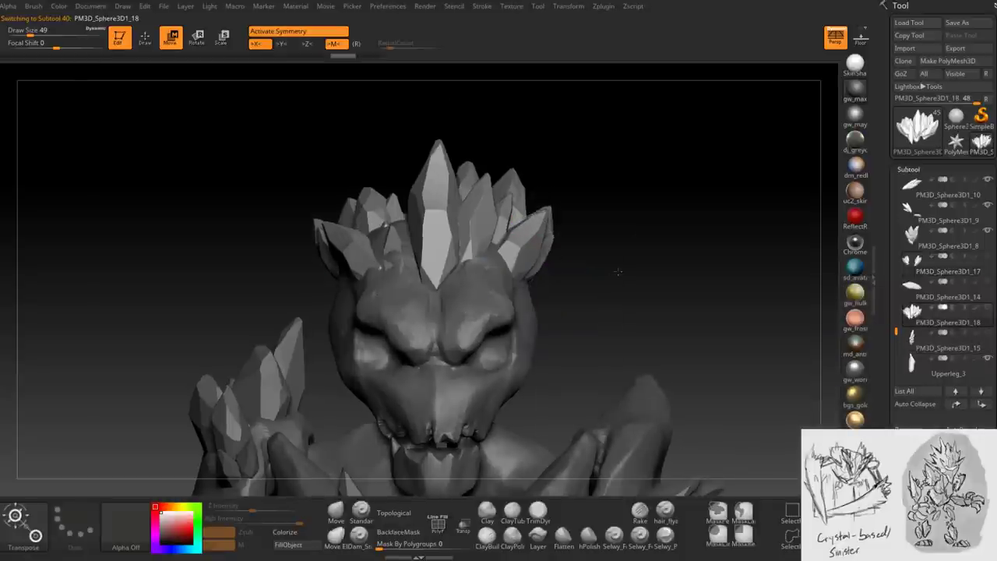
{"action": "left_click_drag", "start_coordinate": [613, 269], "coordinate": [703, 272]}
{"action": "left_click_drag", "start_coordinate": [594, 263], "coordinate": [679, 283]}
{"action": "key", "text": "w"}
{"action": "mouse_move", "coordinate": [472, 251]}
{"action": "left_mouse_down"}
{"action": "mouse_move", "coordinate": [466, 219]}
{"action": "mouse_move", "coordinate": [452, 234]}
{"action": "mouse_move", "coordinate": [522, 241]}
{"action": "mouse_move", "coordinate": [596, 216]}
{"action": "mouse_move", "coordinate": [631, 234]}
{"action": "mouse_move", "coordinate": [639, 256]}
{"action": "mouse_move", "coordinate": [618, 240]}
{"action": "left_mouse_up"}
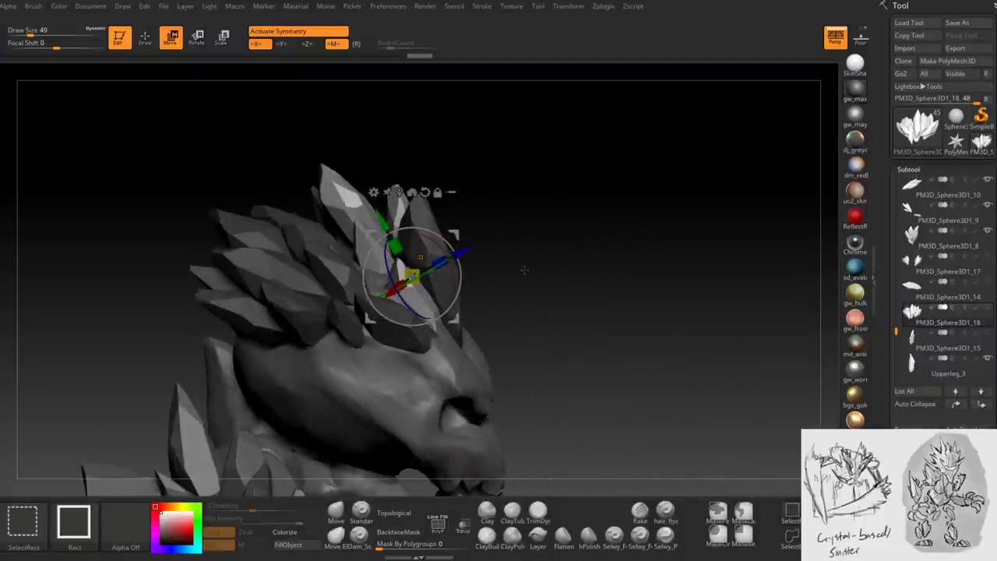
- Isolate individual front crystals of the cluster PM3D_Sphere3D1_18 with masking and reposition them with the gizmo
{"action": "key", "text": "ctrl"}
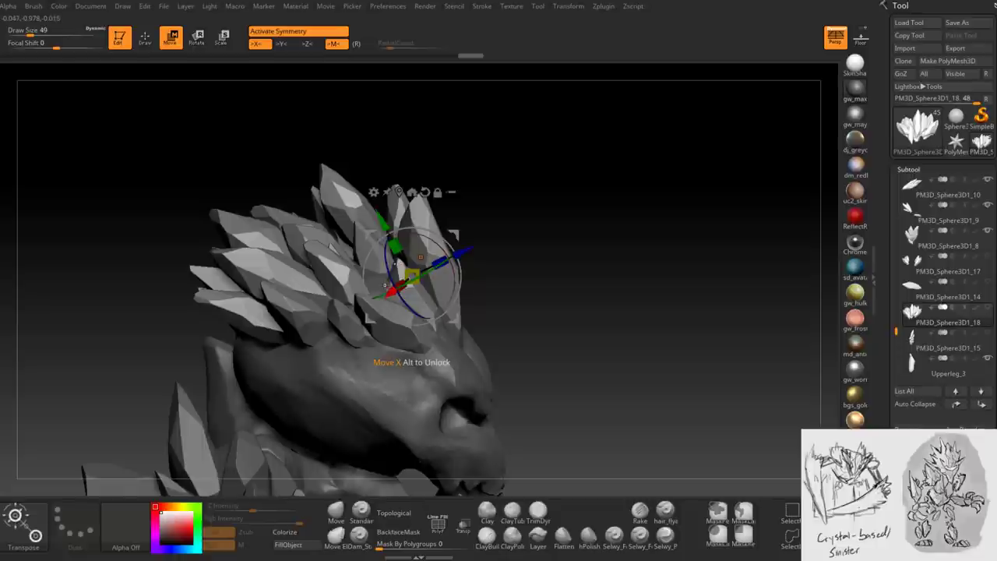
{"action": "key", "text": "ctrl"}
{"action": "mouse_move", "coordinate": [505, 232]}
{"action": "left_mouse_down"}
{"action": "mouse_move", "coordinate": [536, 246]}
{"action": "mouse_move", "coordinate": [460, 223]}
{"action": "left_mouse_up"}
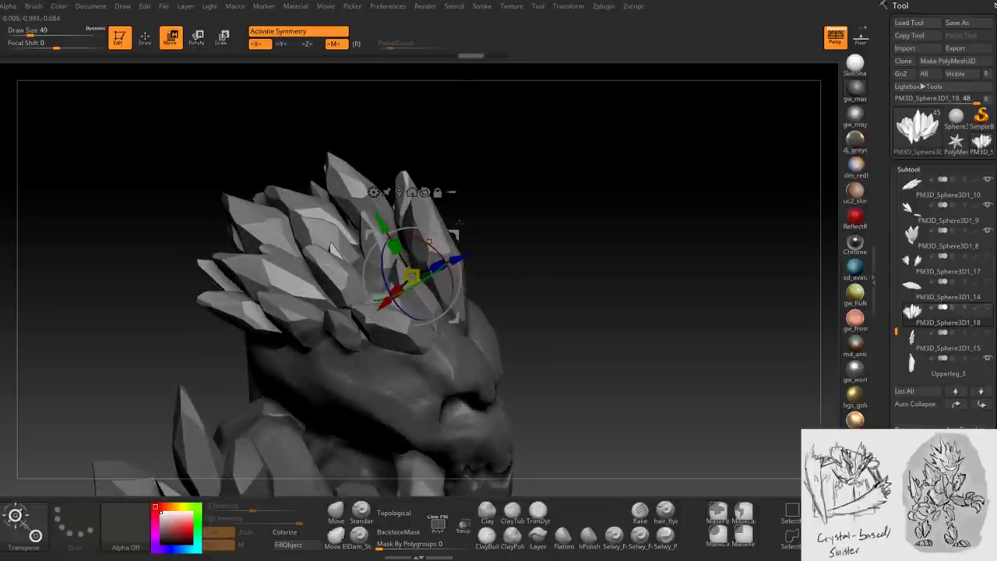
{"action": "key", "text": "ctrl+z"}
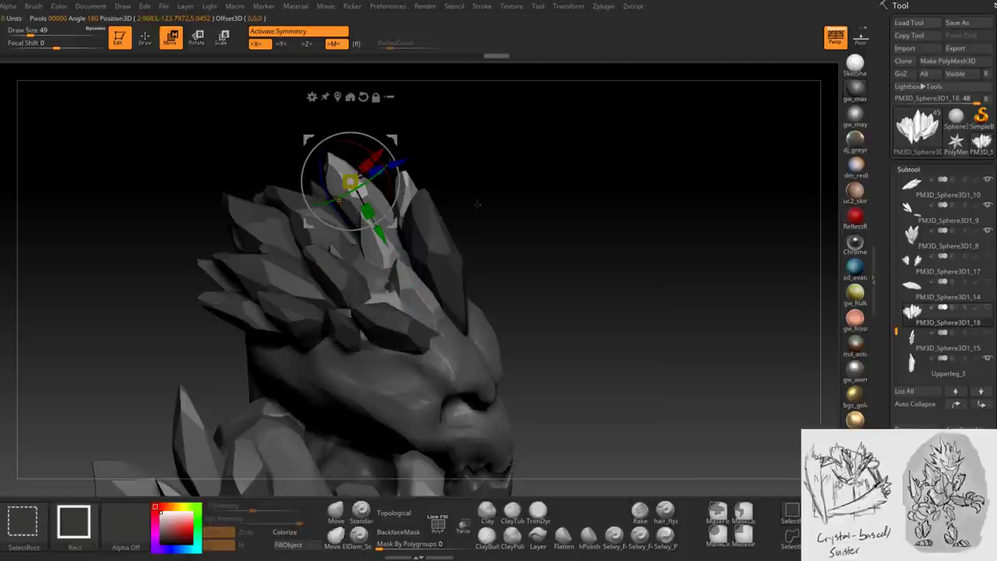
{"action": "left_click_drag", "start_coordinate": [390, 286], "coordinate": [372, 336]}
{"action": "mouse_move", "coordinate": [468, 250]}
{"action": "left_mouse_down"}
{"action": "mouse_move", "coordinate": [506, 237]}
{"action": "mouse_move", "coordinate": [591, 274]}
{"action": "mouse_move", "coordinate": [553, 314]}
{"action": "mouse_move", "coordinate": [541, 314]}
{"action": "left_mouse_up"}
- Turn on transparency for the other pieces and reposition the cluster's crystals above the temple
{"action": "key", "text": "shift+t"}
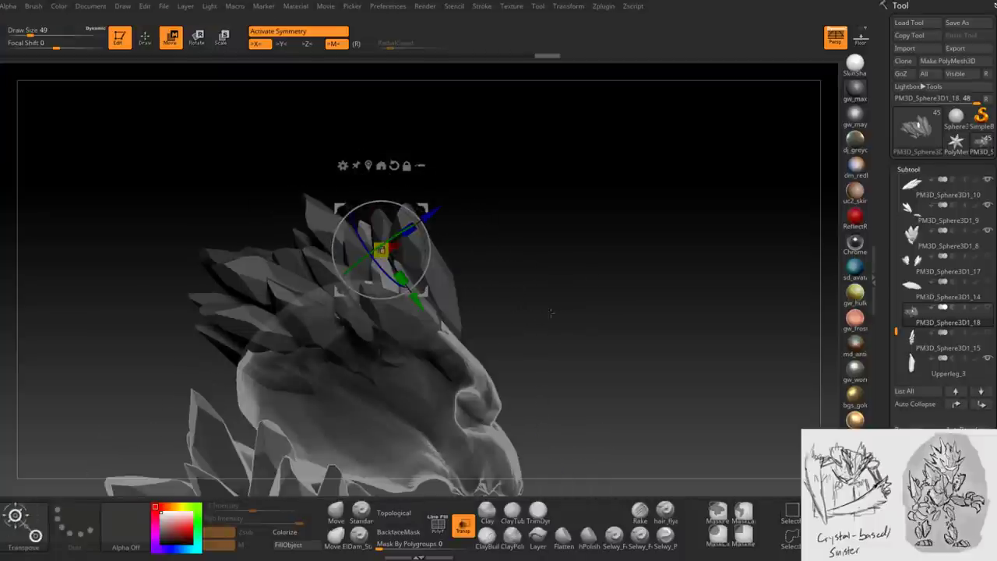
{"action": "left_click", "coordinate": [392, 352], "text": "alt"}
{"action": "left_click", "coordinate": [394, 357]}
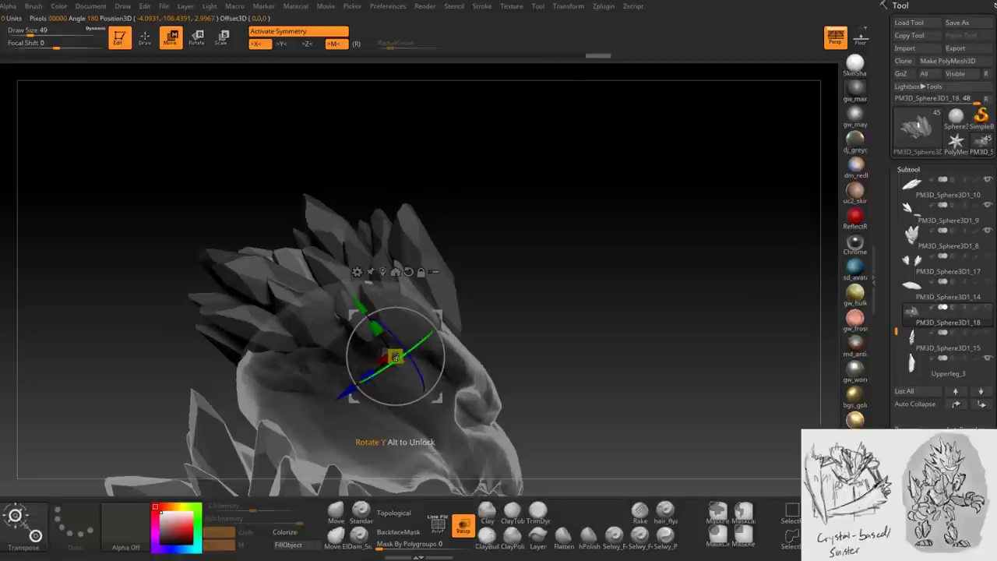
{"action": "mouse_move", "coordinate": [395, 358]}
{"action": "left_mouse_down"}
{"action": "mouse_move", "coordinate": [400, 423]}
{"action": "mouse_move", "coordinate": [394, 374]}
{"action": "left_mouse_up"}
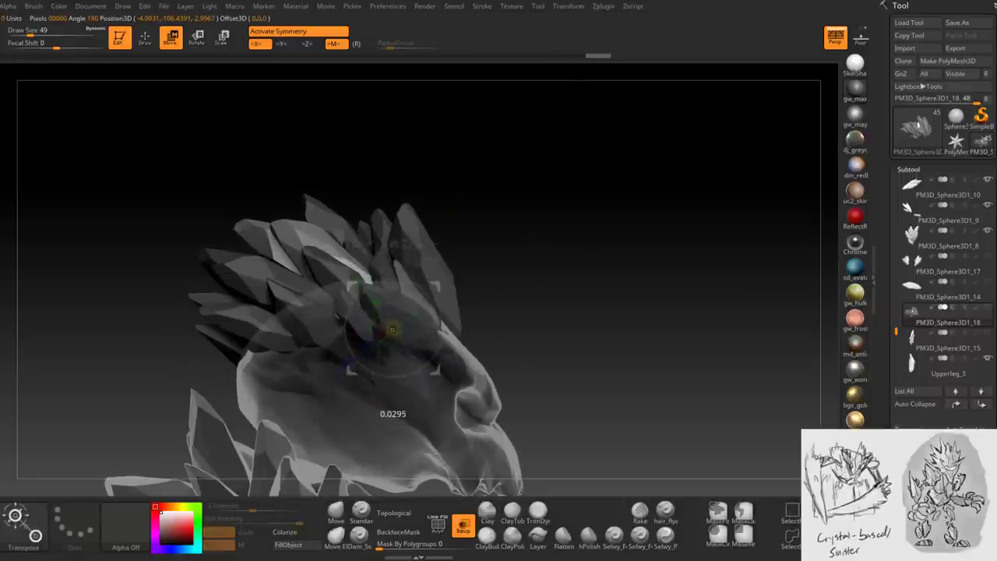
{"action": "left_click_drag", "start_coordinate": [498, 241], "coordinate": [470, 264]}
{"action": "key", "text": "y"}
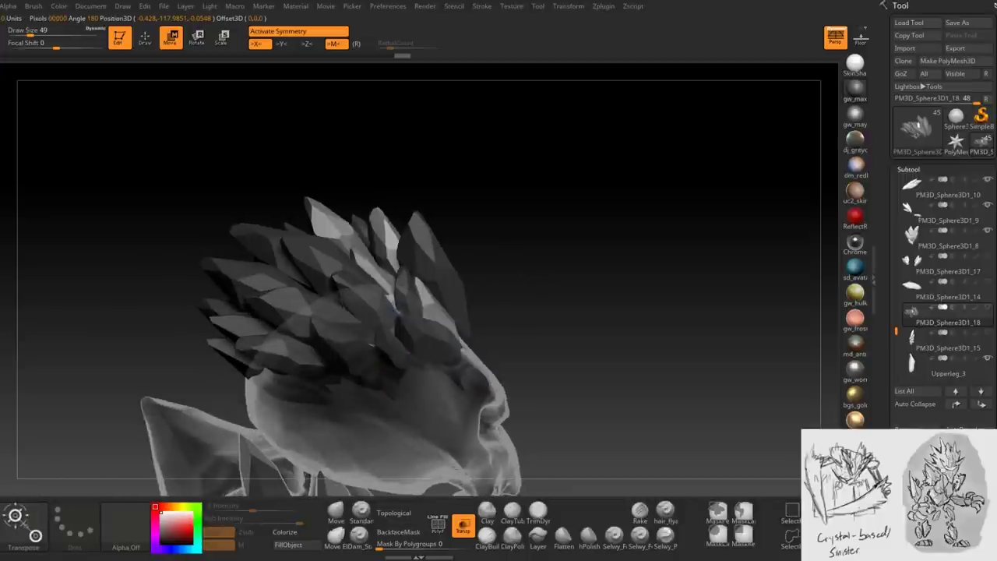
- Isolate a small crystal near the forehead and shift its base relative to the transparent skull
{"action": "left_click_drag", "start_coordinate": [516, 239], "coordinate": [519, 226]}
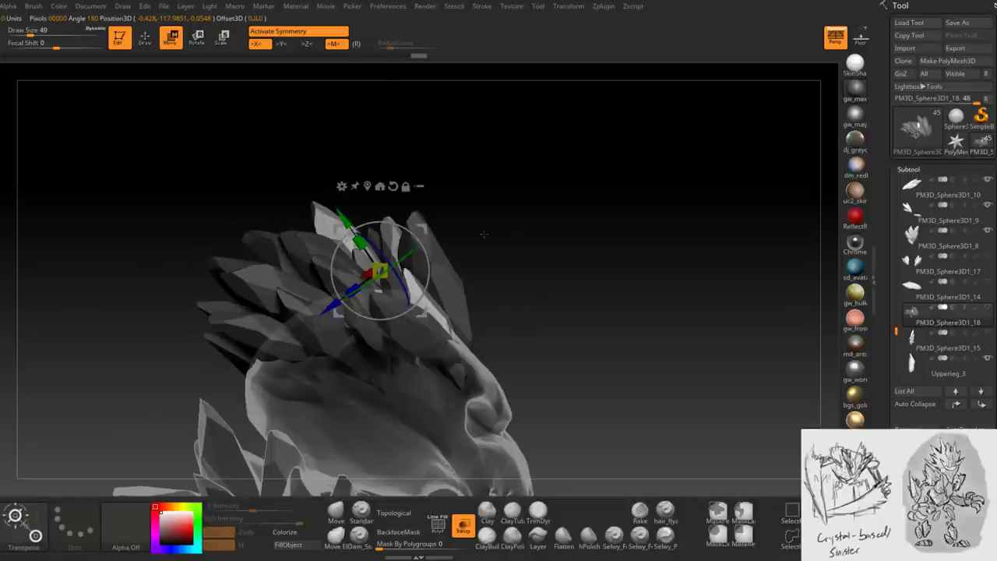
{"action": "key", "text": "ctrl+shift"}
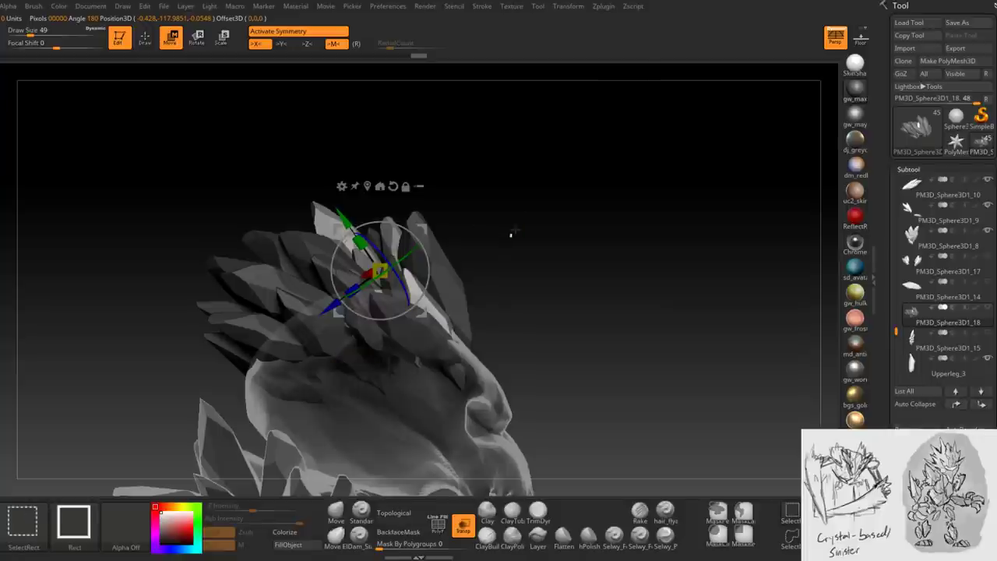
{"action": "left_click_drag", "start_coordinate": [391, 286], "coordinate": [389, 294]}
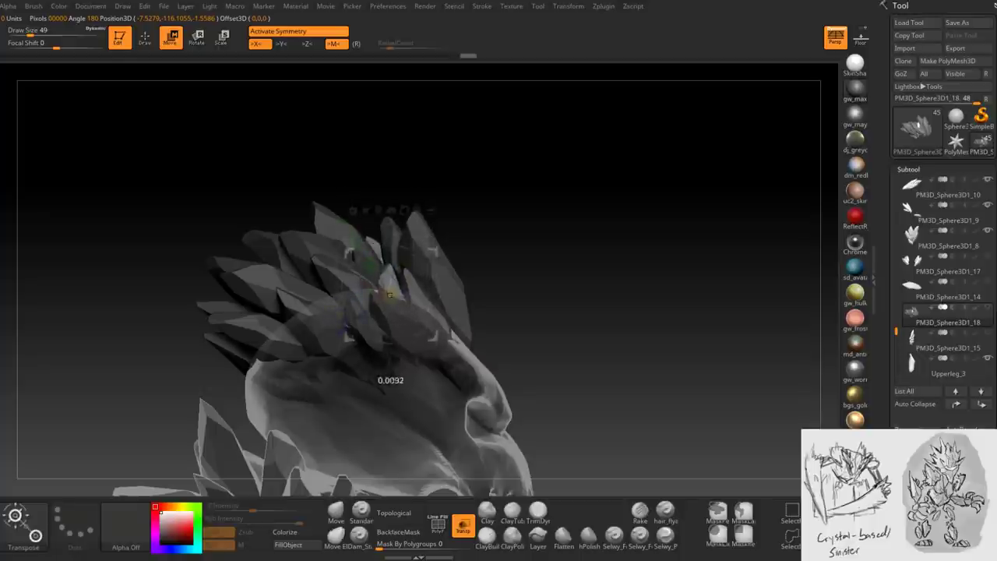
{"action": "left_click_drag", "start_coordinate": [509, 241], "coordinate": [295, 323]}
{"action": "left_click_drag", "start_coordinate": [459, 249], "coordinate": [506, 304]}
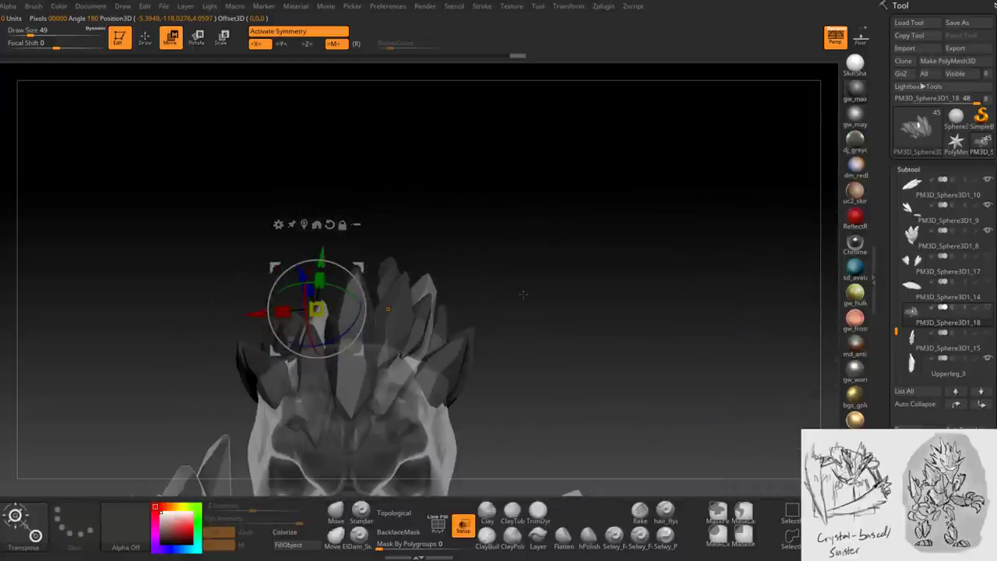
- Mask the crystals on one side of the cluster and adjust the unmasked crystal next to the centre spike
{"action": "left_click_drag", "start_coordinate": [254, 206], "coordinate": [353, 424], "text": "ctrl"}
{"action": "left_click_drag", "start_coordinate": [388, 309], "coordinate": [445, 242]}
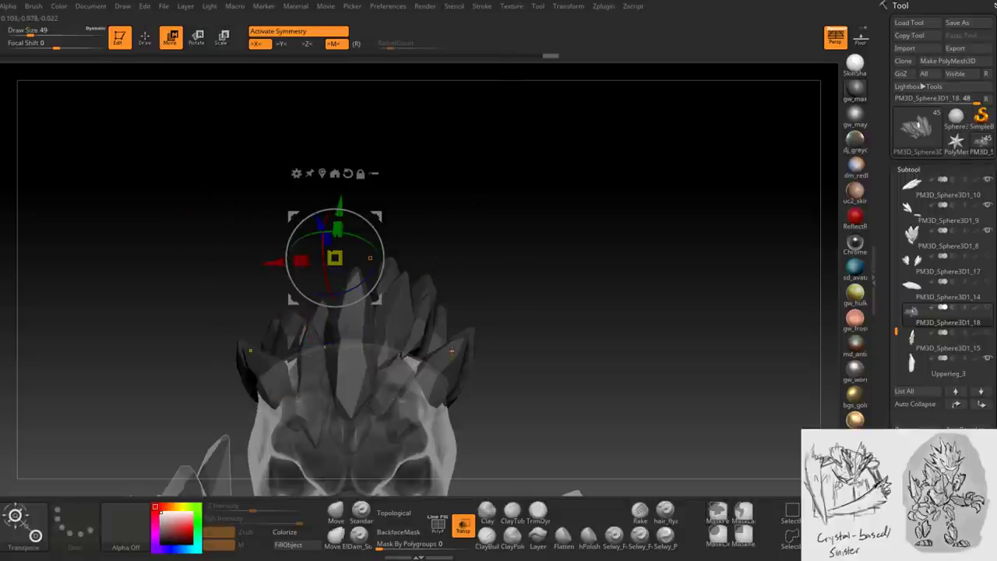
{"action": "left_click_drag", "start_coordinate": [504, 304], "coordinate": [532, 260], "text": "ctrl"}
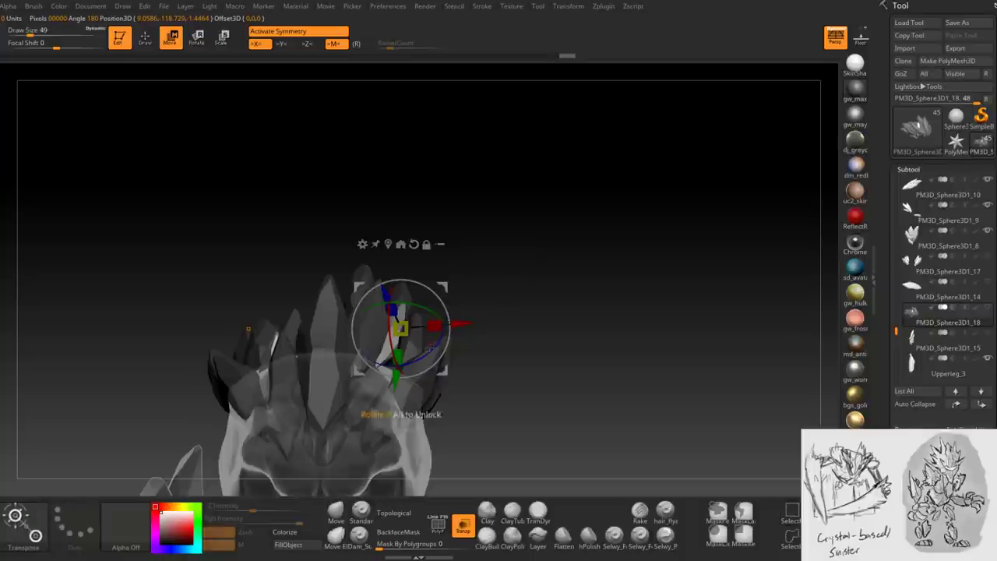
- Turn off symmetry and reposition single crystals on one side of the head cluster
{"action": "key", "text": "x"}
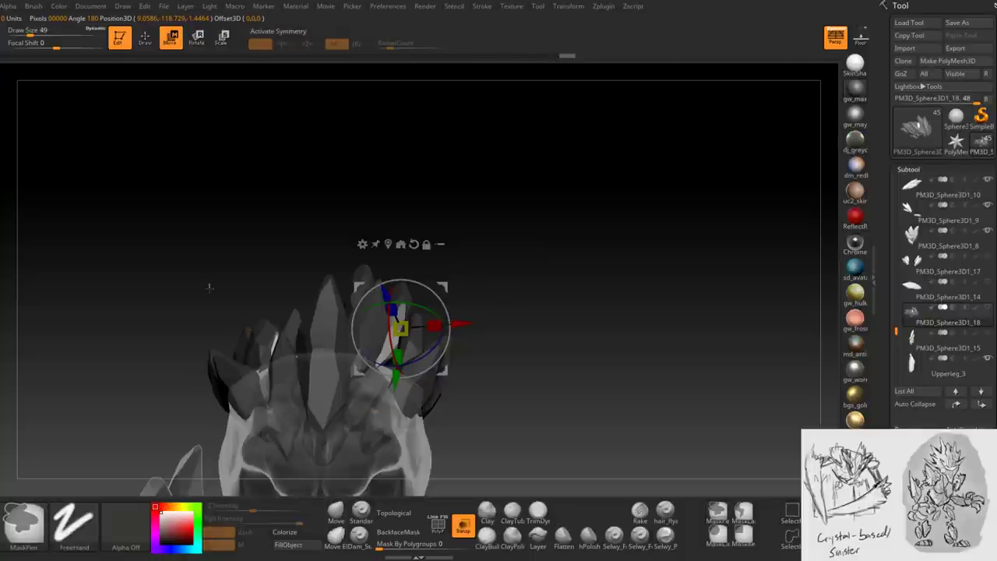
{"action": "left_click_drag", "start_coordinate": [489, 278], "coordinate": [477, 343]}
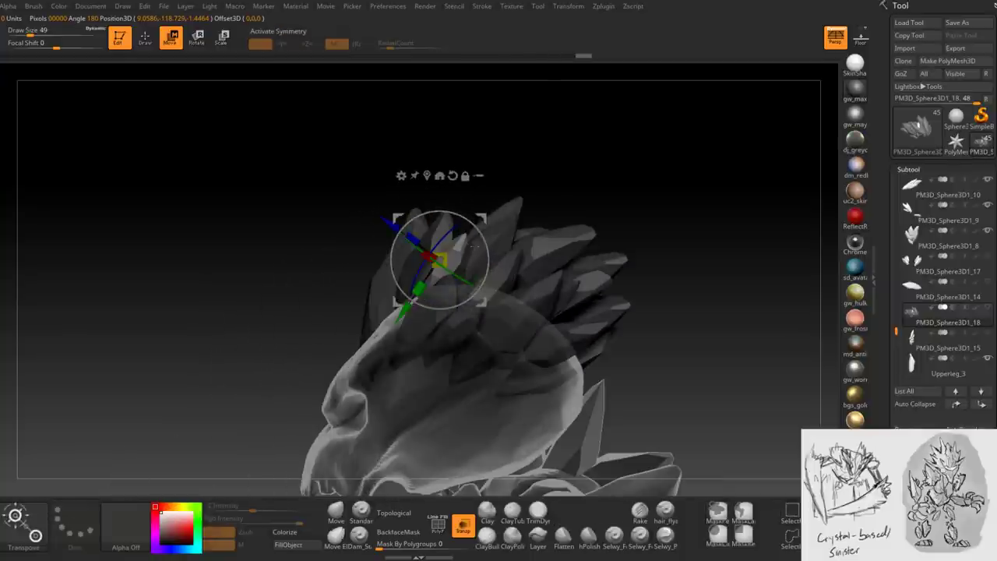
{"action": "left_click_drag", "start_coordinate": [591, 155], "coordinate": [527, 207]}
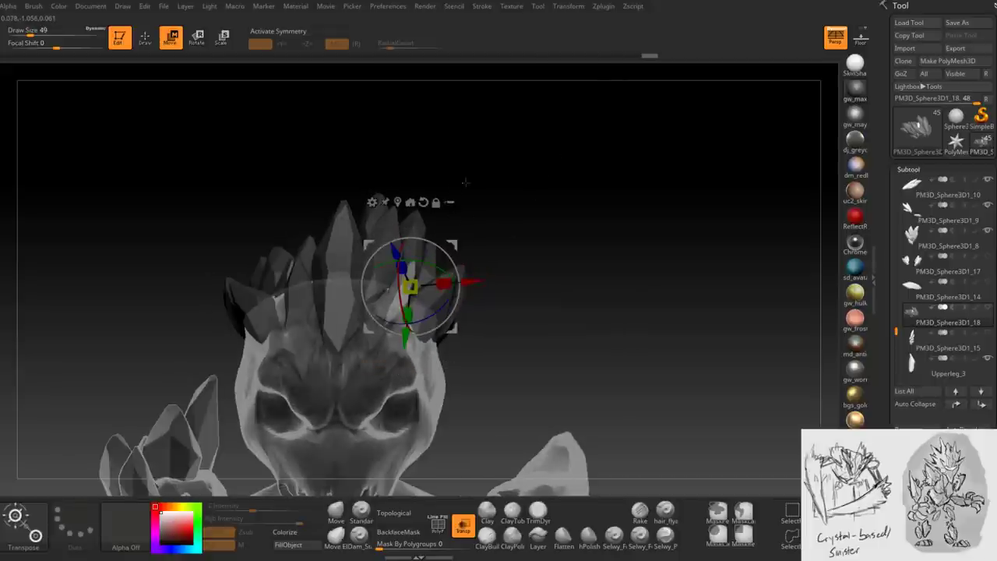
{"action": "left_click_drag", "start_coordinate": [465, 182], "coordinate": [441, 196]}
{"action": "left_click_drag", "start_coordinate": [390, 228], "coordinate": [386, 247]}
{"action": "left_click_drag", "start_coordinate": [512, 156], "coordinate": [502, 213]}
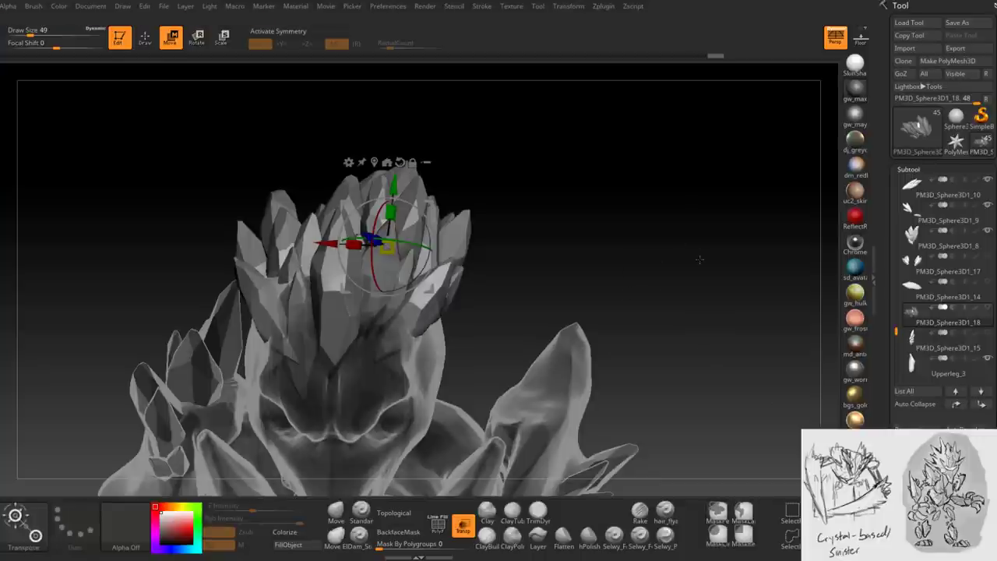
- Open the Polygroups settings for the head's crystal cluster and view the cluster from both sides
{"action": "left_click_drag", "start_coordinate": [700, 260], "coordinate": [618, 366]}
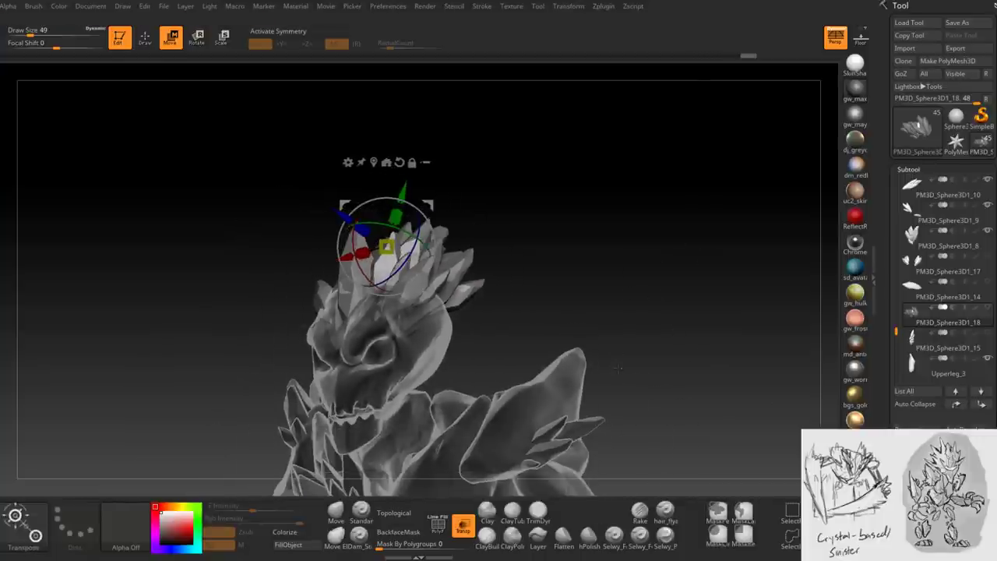
{"action": "scroll", "coordinate": [900, 421], "scroll_direction": "down", "scroll_amount": 5}
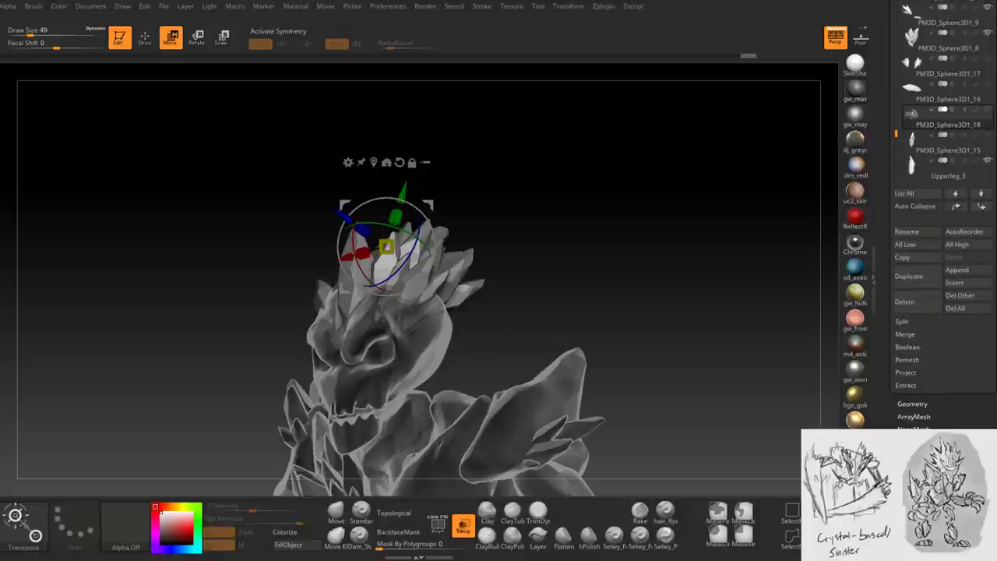
{"action": "scroll", "coordinate": [909, 287], "scroll_direction": "down", "scroll_amount": 6}
{"action": "left_click", "coordinate": [909, 287]}
{"action": "left_click_drag", "start_coordinate": [909, 287], "coordinate": [886, 402]}
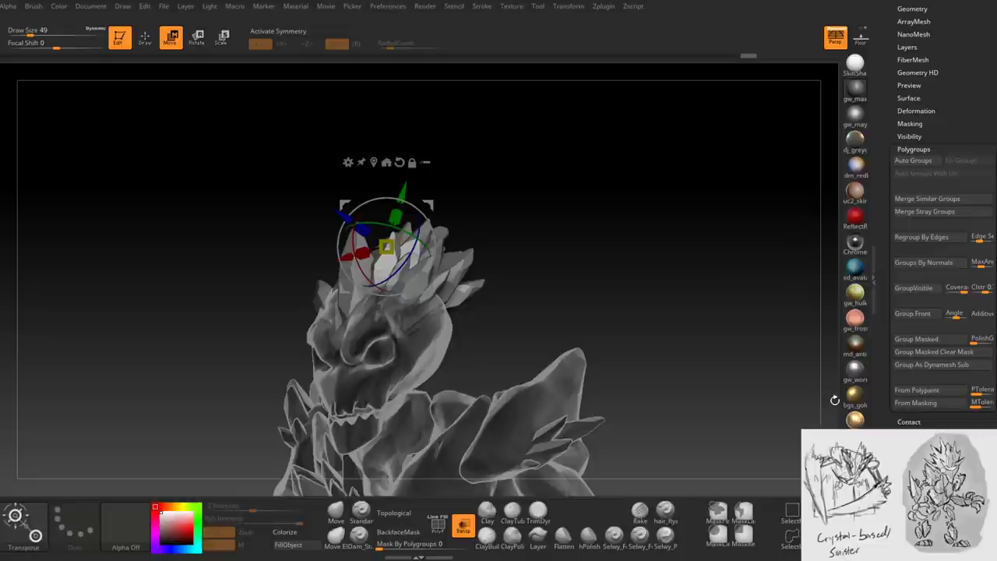
{"action": "left_click_drag", "start_coordinate": [647, 266], "coordinate": [532, 269]}
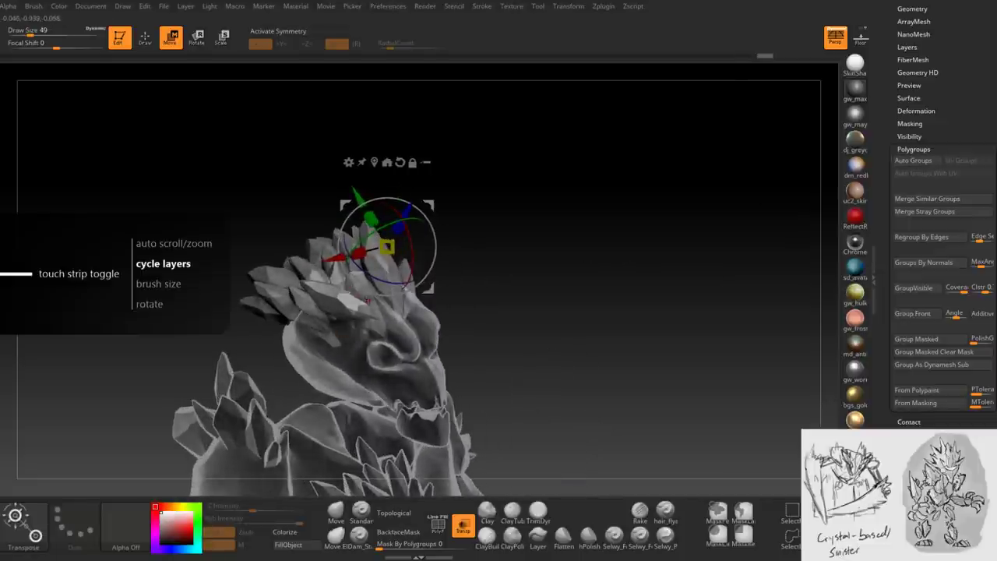
- Isolate and shift single crystals at the front of the head cluster, undoing the last two changes
{"action": "mouse_move", "coordinate": [484, 281]}
{"action": "left_mouse_down"}
{"action": "mouse_move", "coordinate": [497, 264]}
{"action": "mouse_move", "coordinate": [443, 247]}
{"action": "mouse_move", "coordinate": [458, 253]}
{"action": "mouse_move", "coordinate": [464, 305]}
{"action": "mouse_move", "coordinate": [462, 194]}
{"action": "mouse_move", "coordinate": [375, 203]}
{"action": "left_mouse_up"}
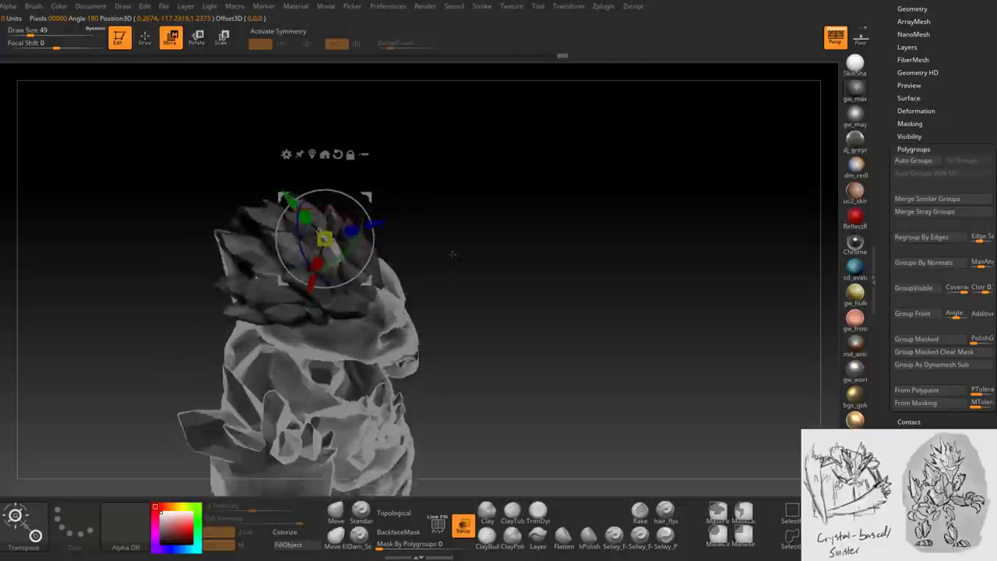
{"action": "mouse_move", "coordinate": [465, 231]}
{"action": "left_mouse_down"}
{"action": "mouse_move", "coordinate": [459, 176]}
{"action": "mouse_move", "coordinate": [437, 176]}
{"action": "mouse_move", "coordinate": [459, 254]}
{"action": "left_mouse_up"}
{"action": "key", "text": "ctrl+shift"}
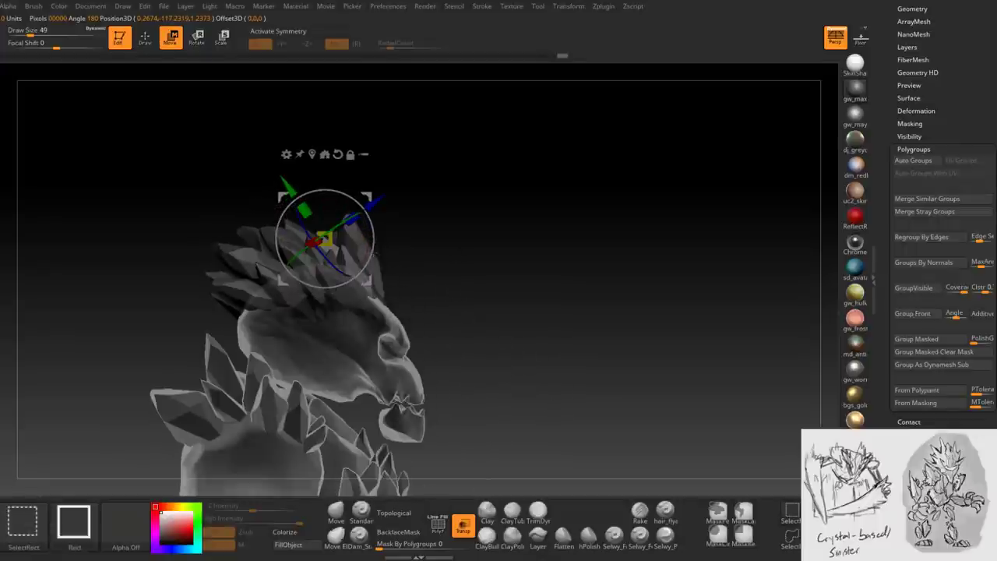
{"action": "mouse_move", "coordinate": [334, 251]}
{"action": "left_mouse_down"}
{"action": "mouse_move", "coordinate": [391, 241]}
{"action": "mouse_move", "coordinate": [350, 248]}
{"action": "left_mouse_up"}
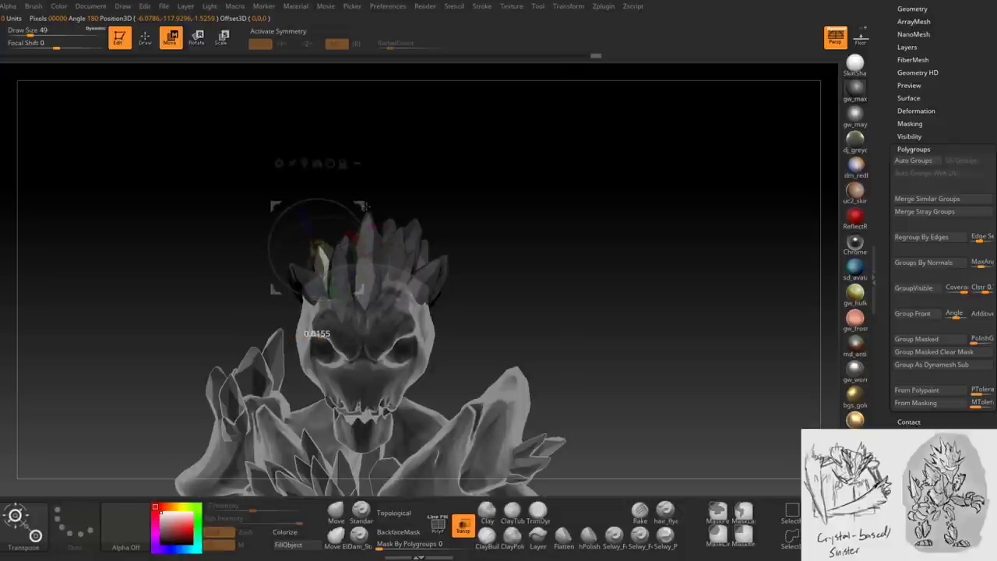
{"action": "key", "text": "ctrl+z"}
{"action": "key", "text": "ctrl+z"}
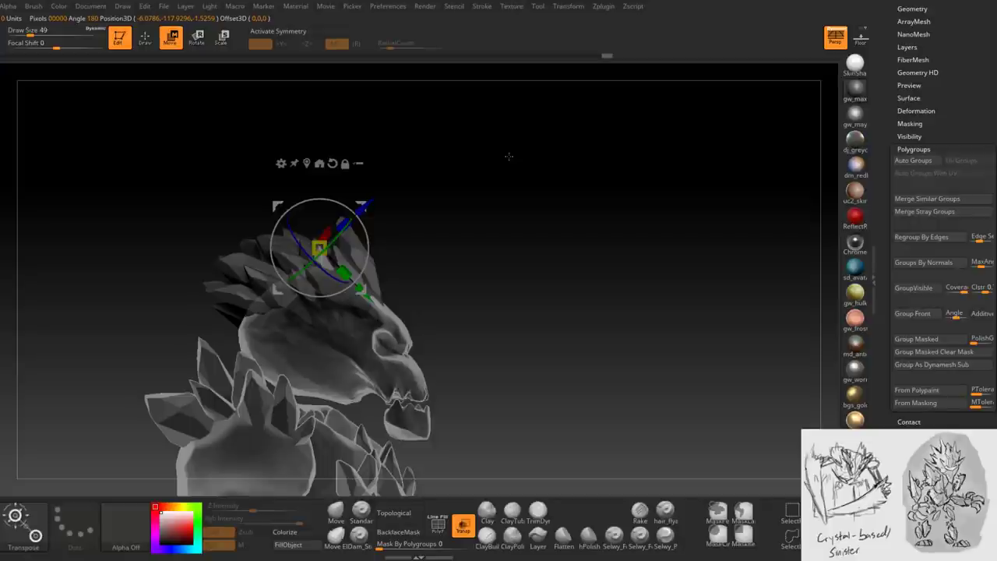
- Return to Draw mode with transparency off and examine the whole creature's proportions from the front
{"action": "key", "text": "q"}
{"action": "mouse_move", "coordinate": [509, 156]}
{"action": "left_mouse_down"}
{"action": "mouse_move", "coordinate": [347, 95]}
{"action": "mouse_move", "coordinate": [545, 234]}
{"action": "mouse_move", "coordinate": [568, 234]}
{"action": "mouse_move", "coordinate": [587, 270]}
{"action": "mouse_move", "coordinate": [600, 272]}
{"action": "mouse_move", "coordinate": [594, 288]}
{"action": "left_mouse_up"}
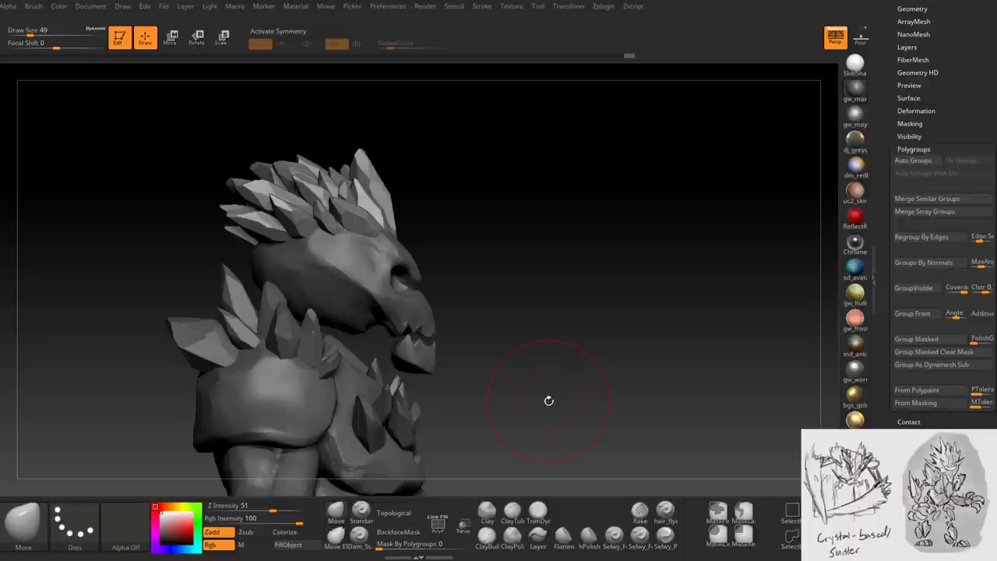
{"action": "mouse_move", "coordinate": [563, 312]}
{"action": "left_mouse_down"}
{"action": "mouse_move", "coordinate": [538, 359]}
{"action": "mouse_move", "coordinate": [487, 308]}
{"action": "mouse_move", "coordinate": [481, 322]}
{"action": "left_mouse_up"}
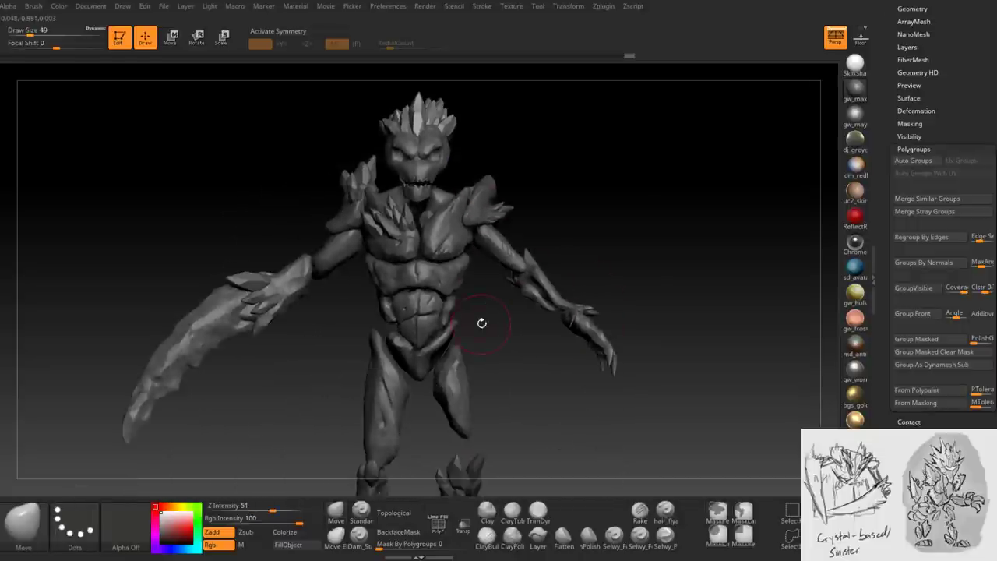
{"action": "mouse_move", "coordinate": [503, 268]}
{"action": "left_mouse_down"}
{"action": "mouse_move", "coordinate": [568, 277]}
{"action": "mouse_move", "coordinate": [483, 273]}
{"action": "mouse_move", "coordinate": [574, 218]}
{"action": "mouse_move", "coordinate": [549, 282]}
{"action": "mouse_move", "coordinate": [619, 282]}
{"action": "mouse_move", "coordinate": [587, 262]}
{"action": "mouse_move", "coordinate": [628, 267]}
{"action": "mouse_move", "coordinate": [582, 272]}
{"action": "mouse_move", "coordinate": [510, 245]}
{"action": "mouse_move", "coordinate": [494, 285]}
{"action": "mouse_move", "coordinate": [509, 299]}
{"action": "mouse_move", "coordinate": [440, 352]}
{"action": "mouse_move", "coordinate": [429, 378]}
{"action": "left_mouse_up"}
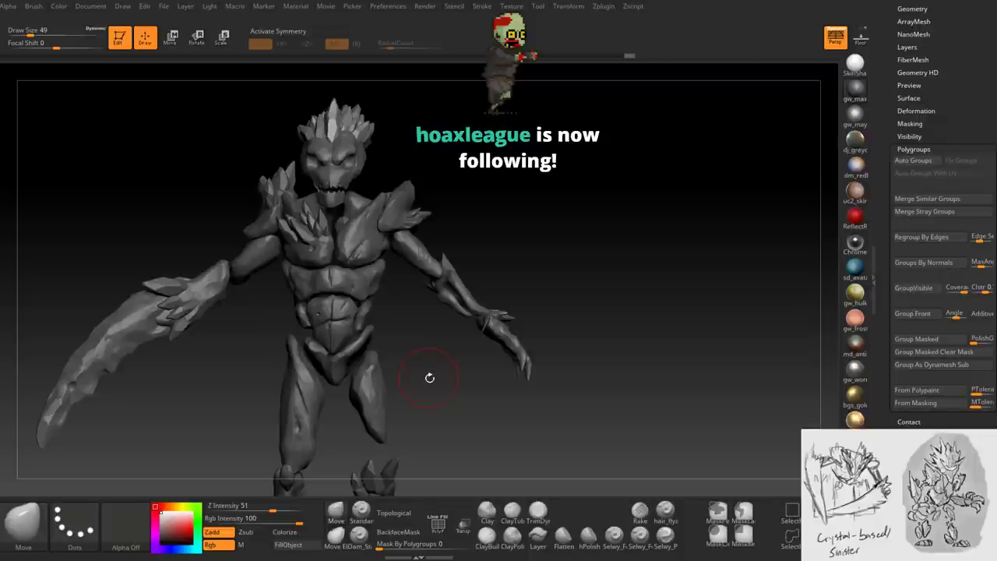
{"action": "left_click_drag", "start_coordinate": [429, 378], "coordinate": [498, 317]}
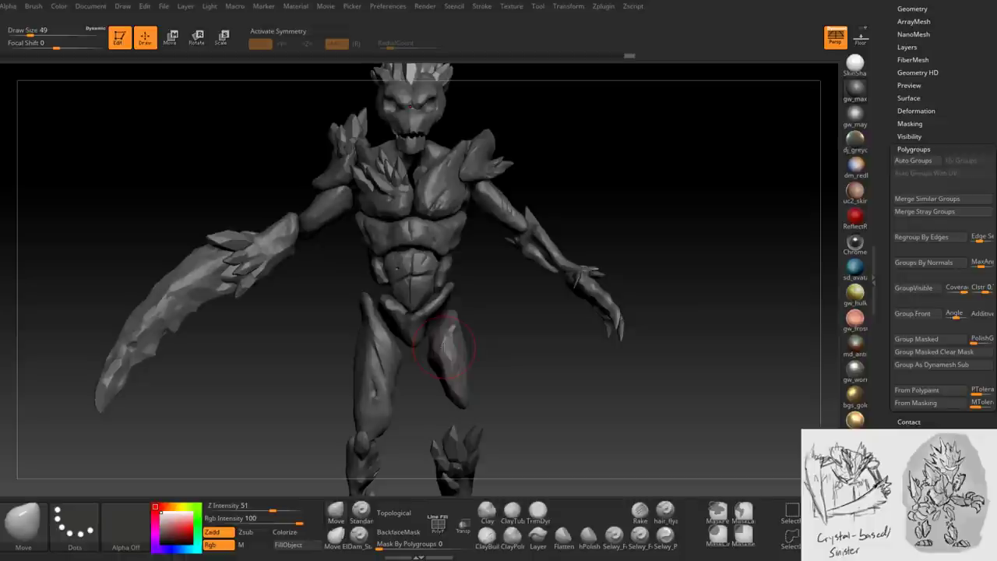
{"action": "mouse_move", "coordinate": [527, 349]}
{"action": "left_mouse_down"}
{"action": "mouse_move", "coordinate": [582, 349]}
{"action": "mouse_move", "coordinate": [641, 332]}
{"action": "mouse_move", "coordinate": [576, 335]}
{"action": "mouse_move", "coordinate": [516, 417]}
{"action": "mouse_move", "coordinate": [505, 348]}
{"action": "mouse_move", "coordinate": [561, 334]}
{"action": "mouse_move", "coordinate": [551, 390]}
{"action": "left_mouse_up"}
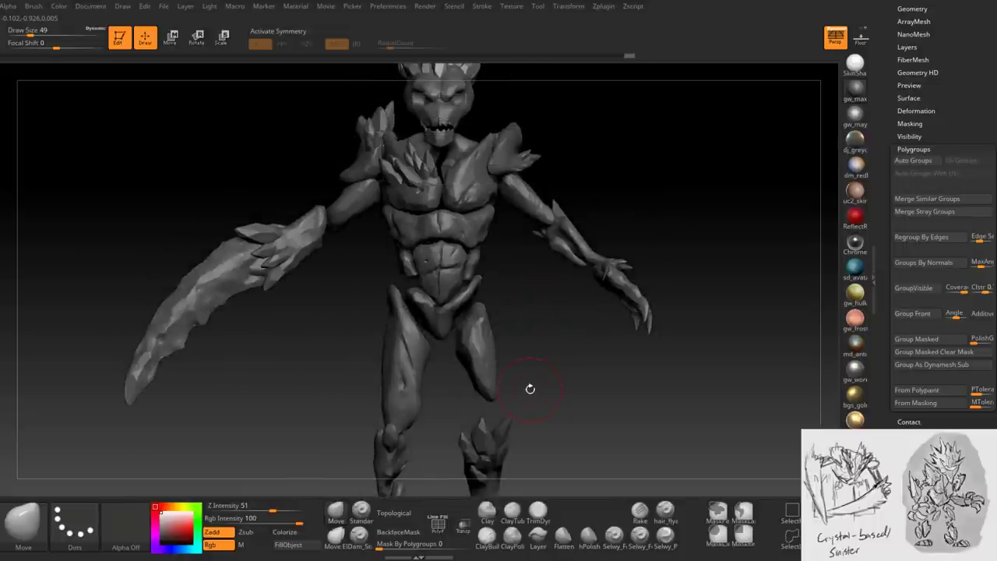
- Make the creature's skull the active subtool and open its DynaMesh settings
{"action": "left_click_drag", "start_coordinate": [514, 276], "coordinate": [514, 312], "text": "alt"}
{"action": "left_click", "coordinate": [466, 222], "text": "alt"}
{"action": "mouse_move", "coordinate": [465, 222]}
{"action": "left_mouse_down", "text": "alt"}
{"action": "mouse_move", "coordinate": [479, 350]}
{"action": "mouse_move", "coordinate": [478, 338]}
{"action": "left_mouse_up", "text": "alt"}
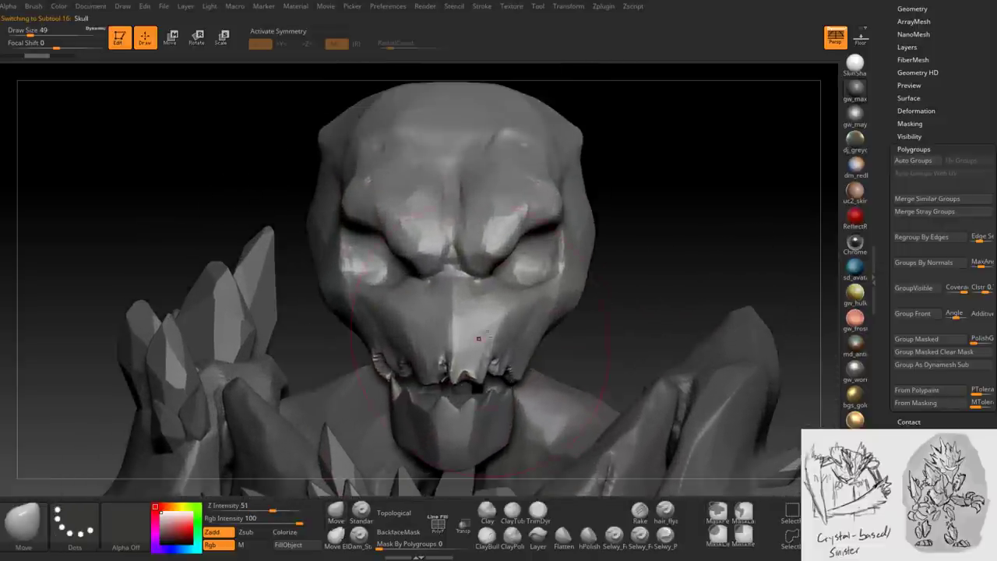
{"action": "left_click_drag", "start_coordinate": [571, 352], "coordinate": [530, 350]}
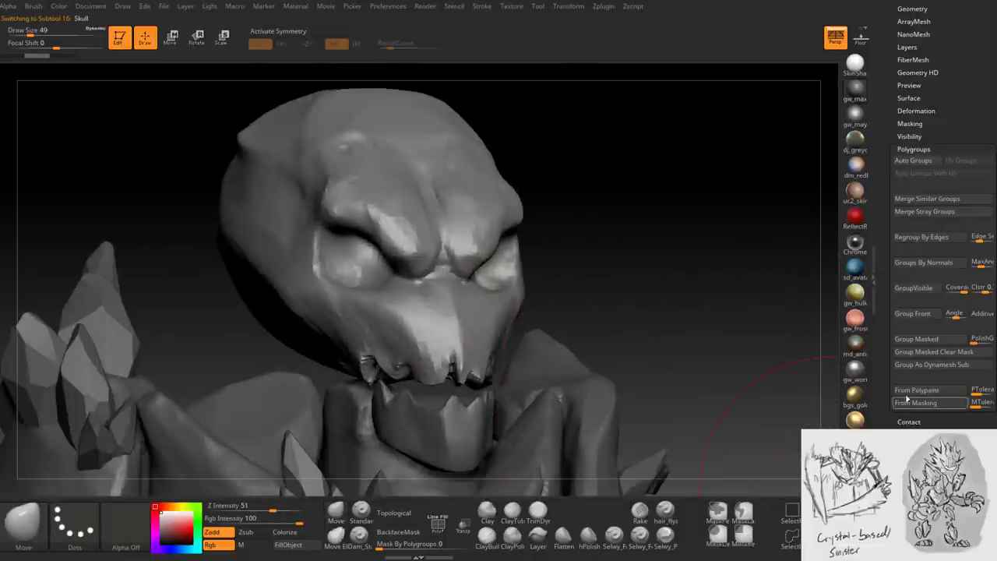
{"action": "scroll", "coordinate": [904, 312], "scroll_direction": "up", "scroll_amount": 5}
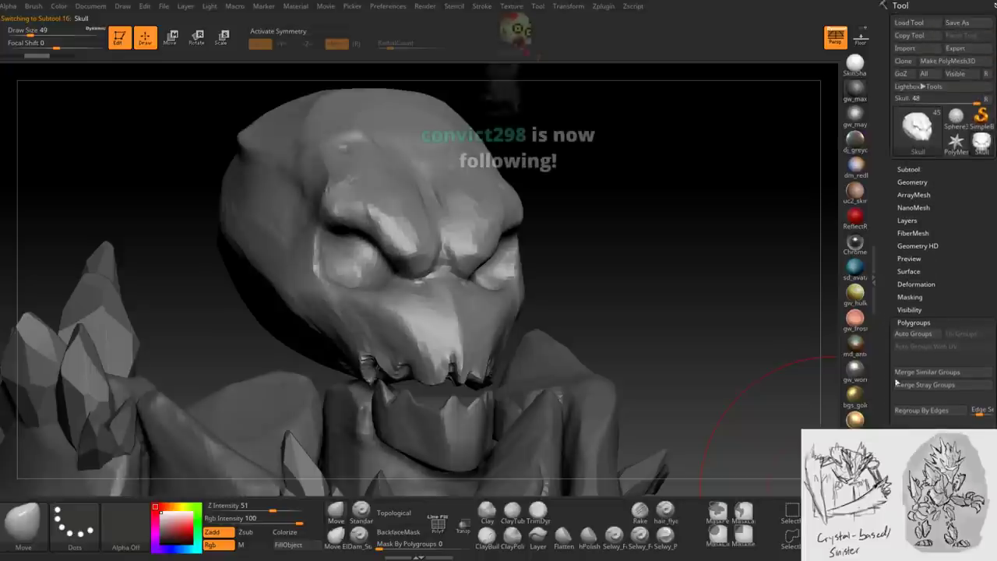
{"action": "left_click", "coordinate": [916, 284]}
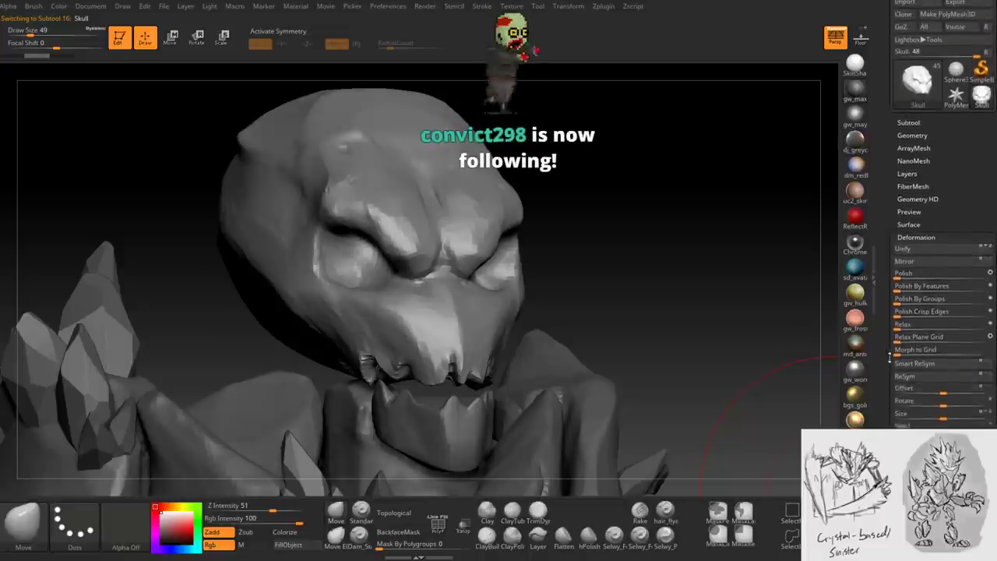
{"action": "left_click", "coordinate": [911, 177]}
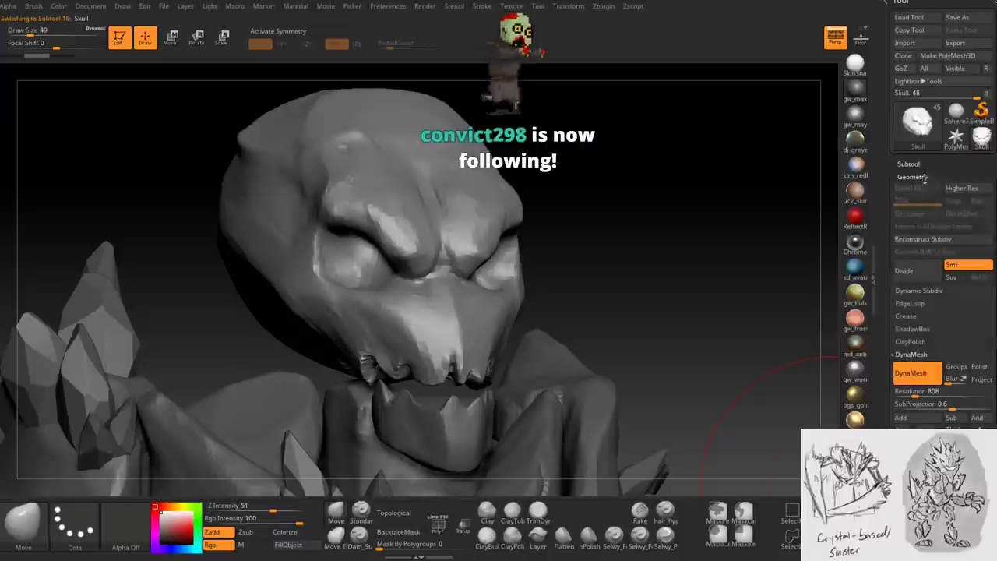
- Remesh the skull with DynaMesh, raising the resolution through 1136 and 1656 to 2032
{"action": "left_click_drag", "start_coordinate": [948, 392], "coordinate": [962, 391]}
{"action": "key", "text": "ctrl"}
{"action": "mouse_move", "coordinate": [612, 312]}
{"action": "left_mouse_down"}
{"action": "mouse_move", "coordinate": [600, 306]}
{"action": "mouse_move", "coordinate": [620, 304]}
{"action": "mouse_move", "coordinate": [545, 233]}
{"action": "mouse_move", "coordinate": [459, 327]}
{"action": "mouse_move", "coordinate": [423, 300]}
{"action": "left_mouse_up"}
{"action": "key", "text": "ctrl"}
{"action": "key", "text": "space"}
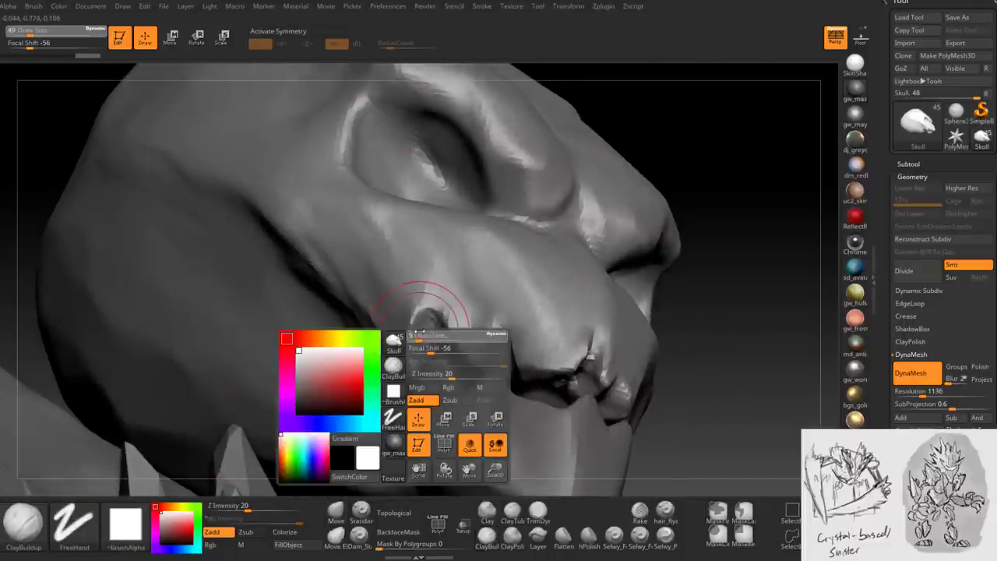
{"action": "left_click", "coordinate": [921, 393]}
{"action": "type", "text": "1656"}
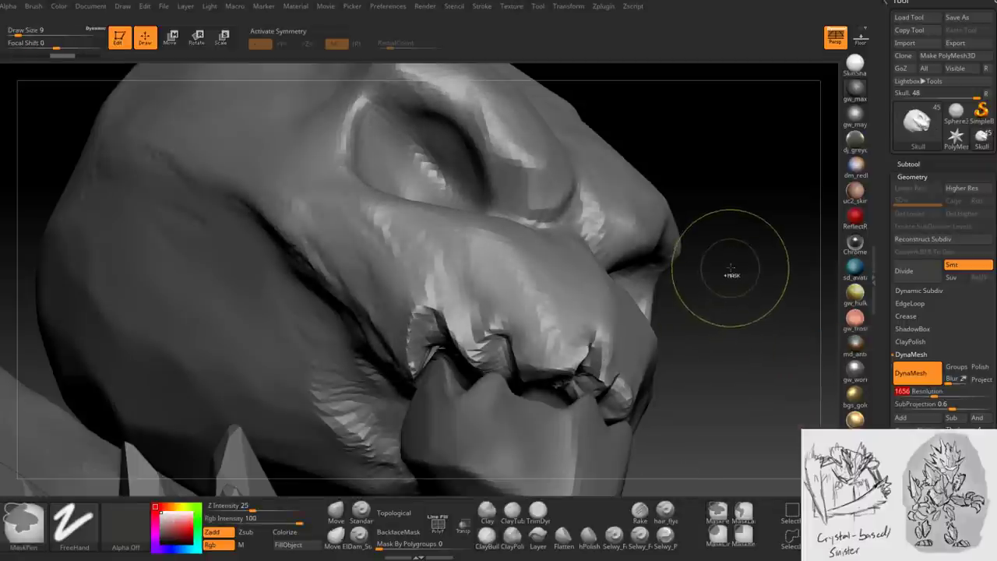
{"action": "left_click", "coordinate": [939, 394]}
{"action": "type", "text": "2032"}
{"action": "key", "text": "Return"}
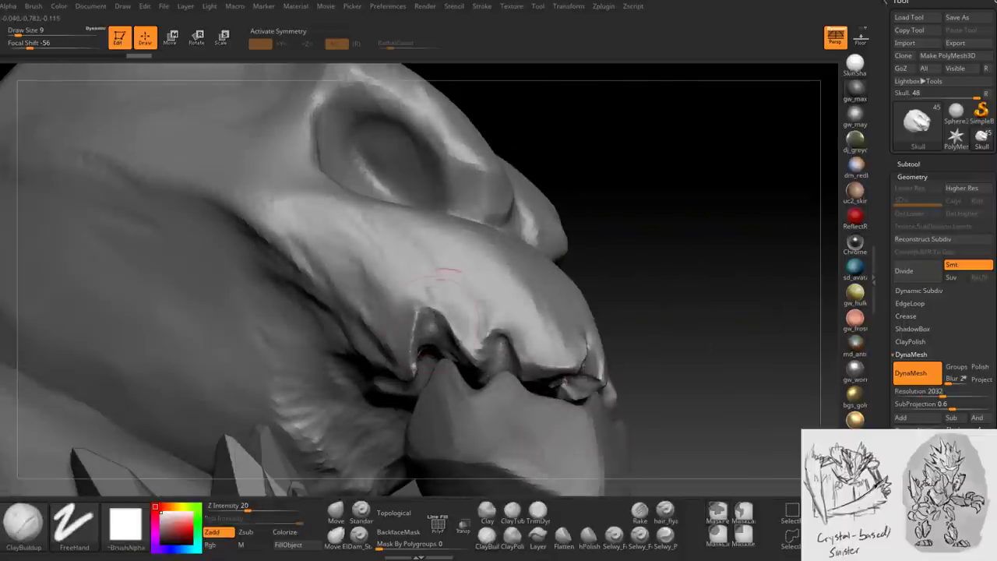
- Build up the first slanted ridges on the creature's left side of the snout with ClayBuildup at draw size 11
{"action": "key", "text": "space"}
{"action": "mouse_move", "coordinate": [423, 300]}
{"action": "right_mouse_down"}
{"action": "mouse_move", "coordinate": [449, 299]}
{"action": "mouse_move", "coordinate": [444, 323]}
{"action": "mouse_move", "coordinate": [474, 345]}
{"action": "mouse_move", "coordinate": [518, 347]}
{"action": "right_mouse_up"}
{"action": "key", "text": "space"}
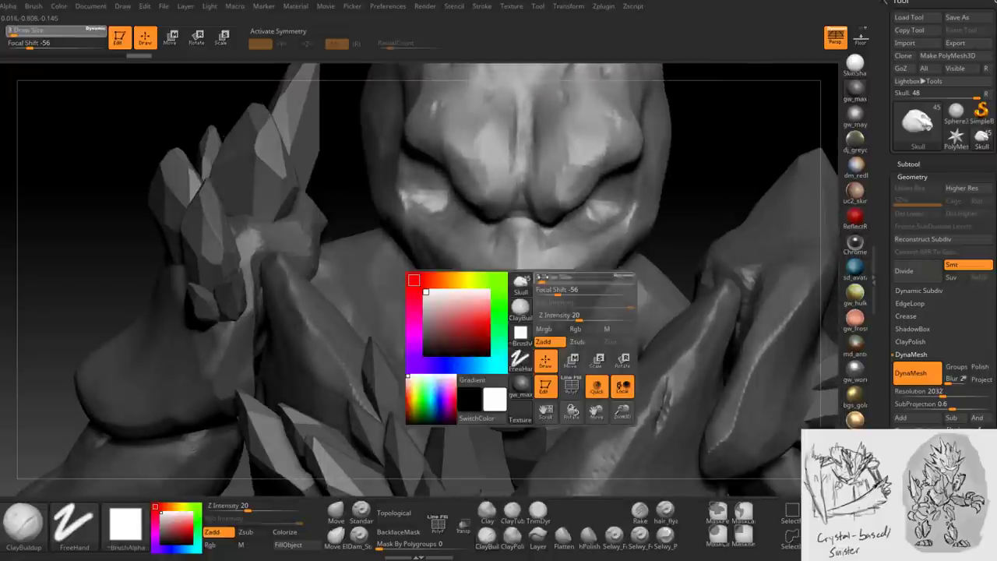
{"action": "left_click_drag", "start_coordinate": [540, 278], "coordinate": [561, 278]}
{"action": "right_click_drag", "start_coordinate": [485, 238], "coordinate": [537, 253]}
{"action": "key", "text": "space"}
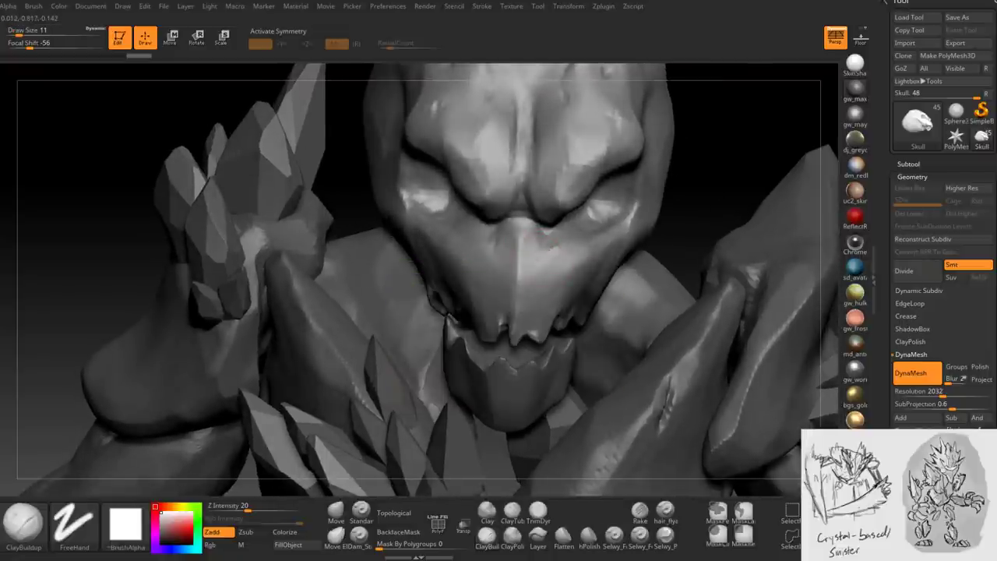
{"action": "mouse_move", "coordinate": [533, 274]}
{"action": "left_mouse_down"}
{"action": "mouse_move", "coordinate": [545, 257]}
{"action": "mouse_move", "coordinate": [568, 259]}
{"action": "mouse_move", "coordinate": [522, 269]}
{"action": "mouse_move", "coordinate": [520, 279]}
{"action": "mouse_move", "coordinate": [570, 263]}
{"action": "left_mouse_up"}
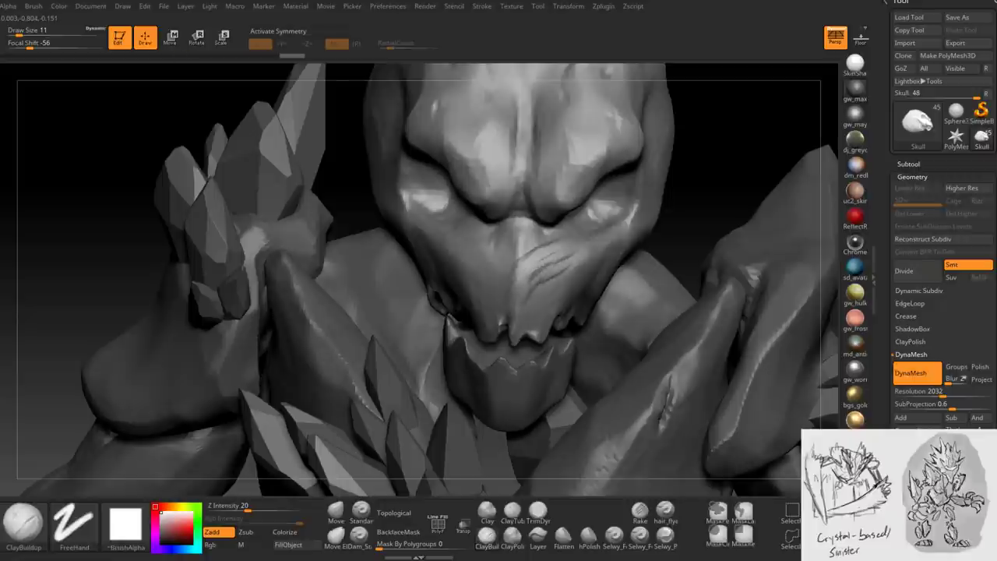
- Add finer ClayBuildup ridges down the left side of the snout at draw size 7 and save the project
{"action": "mouse_move", "coordinate": [436, 234]}
{"action": "left_mouse_down"}
{"action": "mouse_move", "coordinate": [498, 296]}
{"action": "mouse_move", "coordinate": [501, 311]}
{"action": "mouse_move", "coordinate": [507, 285]}
{"action": "left_mouse_up"}
{"action": "key", "text": "space"}
{"action": "key", "text": "["}
{"action": "left_click_drag", "start_coordinate": [559, 265], "coordinate": [549, 279]}
{"action": "key", "text": "ctrl+s"}
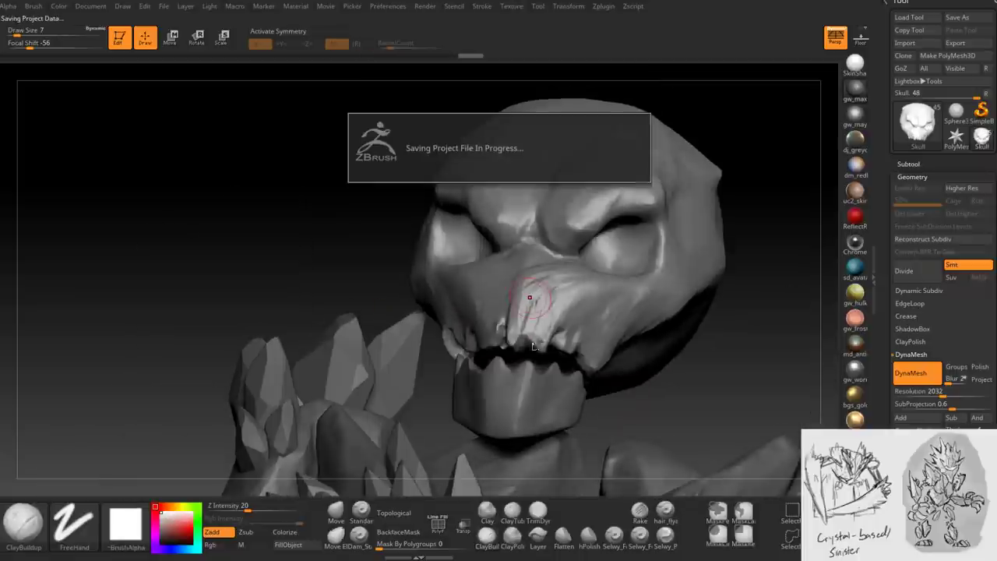
- Layer thin ClayBuildup strokes at draw size 5 from the snout down to the upper front teeth
{"action": "mouse_move", "coordinate": [544, 345]}
{"action": "left_mouse_down"}
{"action": "mouse_move", "coordinate": [550, 305]}
{"action": "mouse_move", "coordinate": [548, 336]}
{"action": "left_mouse_up"}
{"action": "right_click_drag", "start_coordinate": [539, 341], "coordinate": [523, 394]}
{"action": "right_click", "coordinate": [522, 394]}
{"action": "left_click_drag", "start_coordinate": [550, 319], "coordinate": [533, 344]}
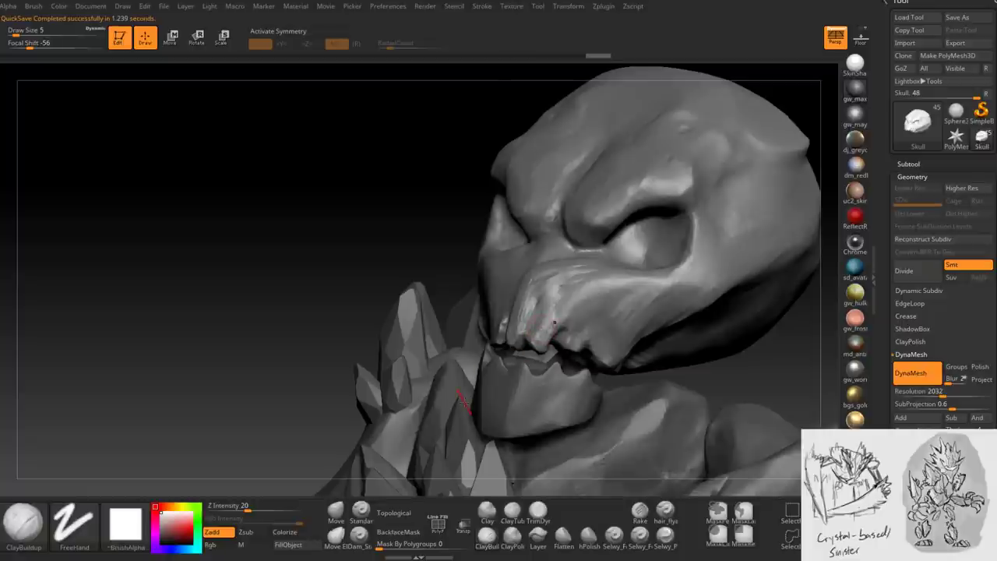
{"action": "right_click_drag", "start_coordinate": [554, 322], "coordinate": [608, 315]}
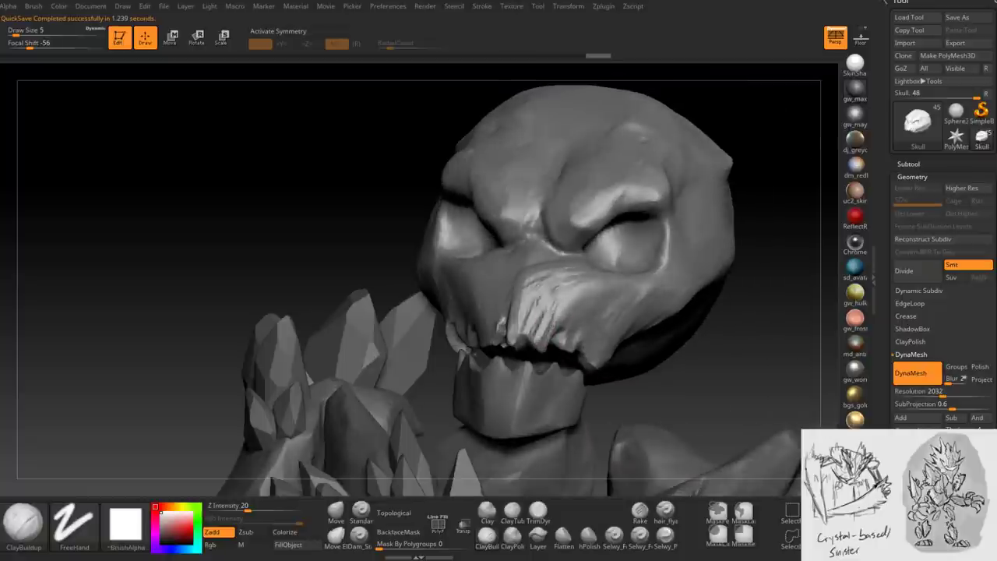
- Shape the roots and gaps of the left upper teeth with ClayBuildup, reducing the draw size from 8 to 2
{"action": "mouse_move", "coordinate": [537, 312]}
{"action": "right_mouse_down"}
{"action": "mouse_move", "coordinate": [592, 310]}
{"action": "mouse_move", "coordinate": [591, 342]}
{"action": "mouse_move", "coordinate": [532, 228]}
{"action": "mouse_move", "coordinate": [527, 246]}
{"action": "mouse_move", "coordinate": [550, 225]}
{"action": "right_mouse_up"}
{"action": "left_click_drag", "start_coordinate": [550, 225], "coordinate": [567, 204]}
{"action": "right_click_drag", "start_coordinate": [567, 204], "coordinate": [553, 265]}
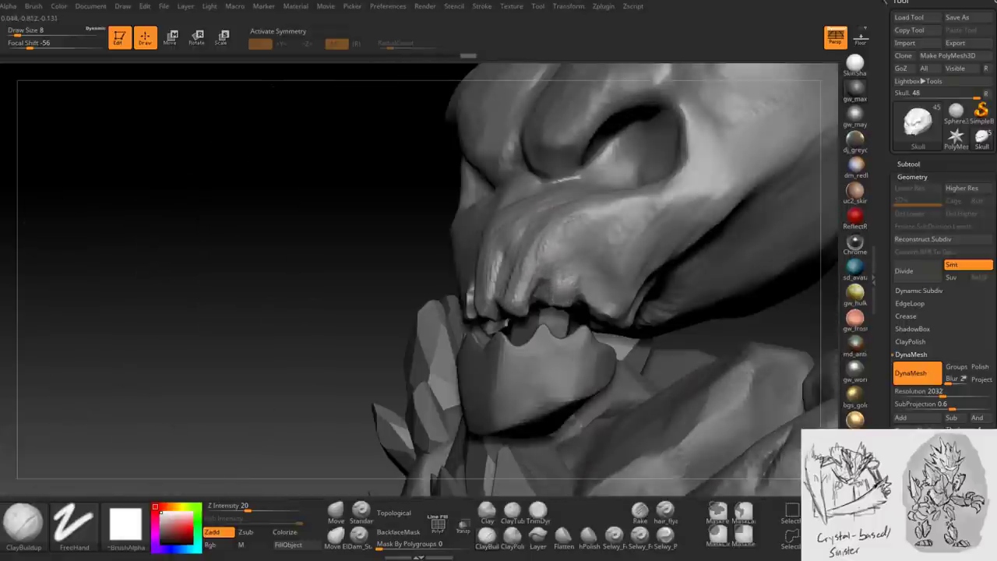
{"action": "mouse_move", "coordinate": [563, 282]}
{"action": "right_mouse_down"}
{"action": "mouse_move", "coordinate": [565, 262]}
{"action": "mouse_move", "coordinate": [545, 277]}
{"action": "right_mouse_up"}
{"action": "key", "text": "space"}
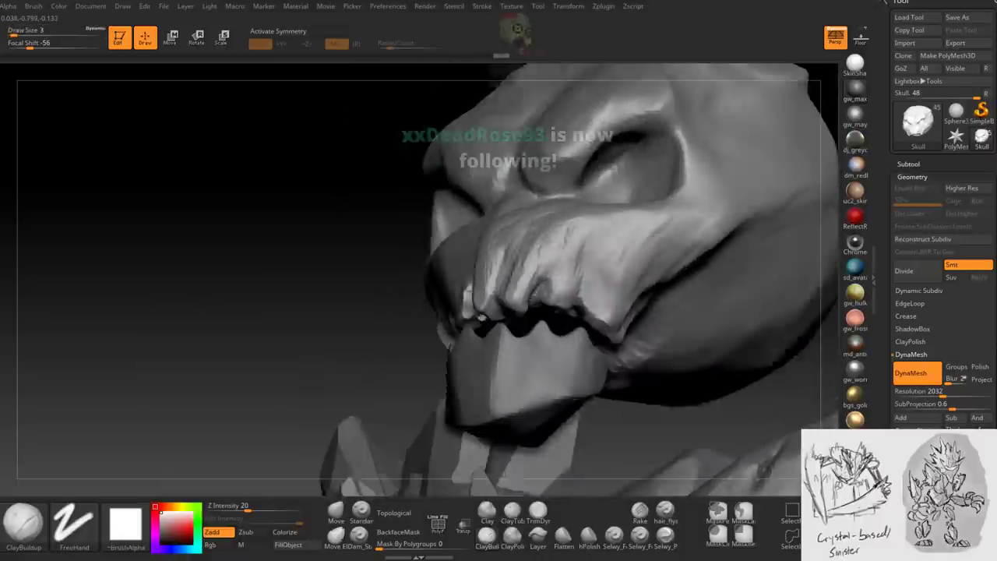
{"action": "key", "text": "space"}
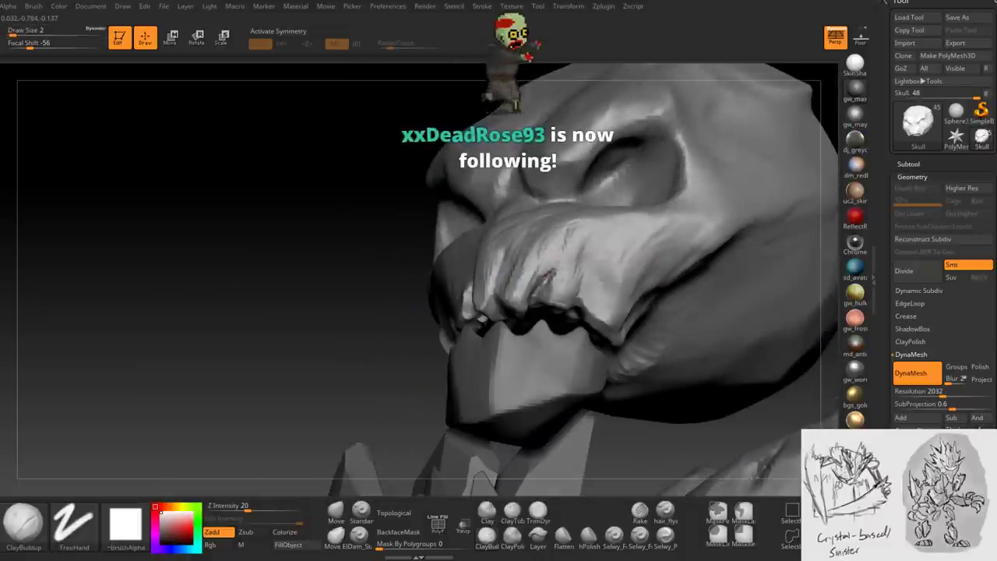
- Check the whole creature from the front, and flatten the left snout ridges with TrimDynamic at draw size 5
{"action": "mouse_move", "coordinate": [545, 276]}
{"action": "right_mouse_down"}
{"action": "mouse_move", "coordinate": [536, 266]}
{"action": "mouse_move", "coordinate": [541, 300]}
{"action": "mouse_move", "coordinate": [633, 304]}
{"action": "mouse_move", "coordinate": [575, 427]}
{"action": "mouse_move", "coordinate": [557, 401]}
{"action": "right_mouse_up"}
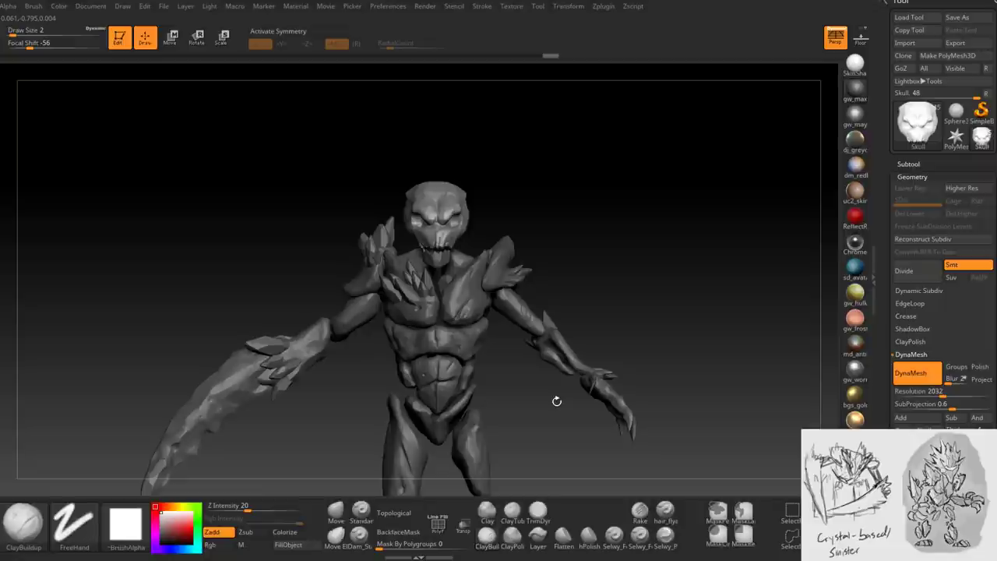
{"action": "mouse_move", "coordinate": [556, 401]}
{"action": "right_mouse_down", "text": "ctrl"}
{"action": "mouse_move", "coordinate": [493, 272]}
{"action": "mouse_move", "coordinate": [483, 296]}
{"action": "mouse_move", "coordinate": [467, 281]}
{"action": "right_mouse_up", "text": "ctrl"}
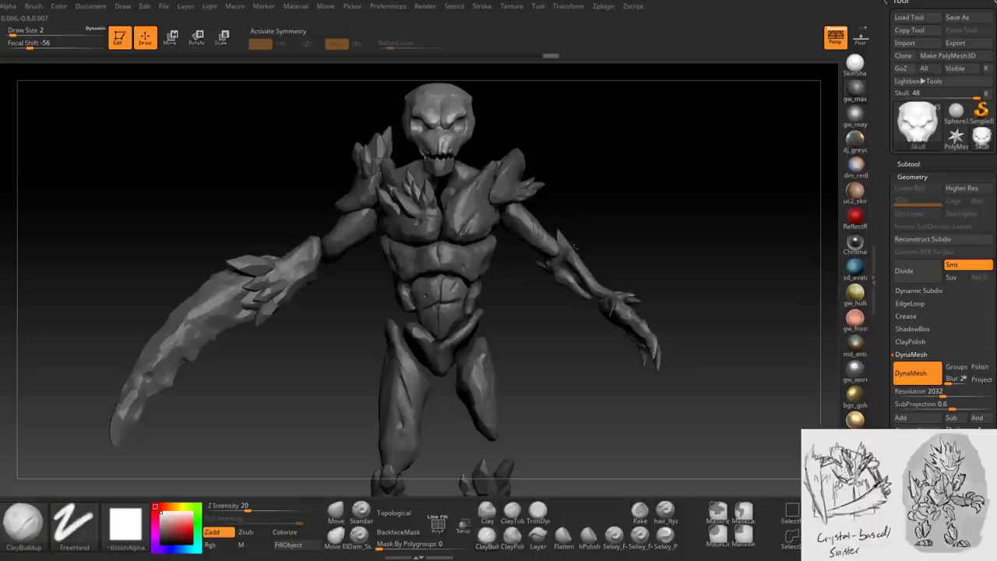
{"action": "right_click_drag", "start_coordinate": [506, 229], "coordinate": [487, 298], "text": "ctrl"}
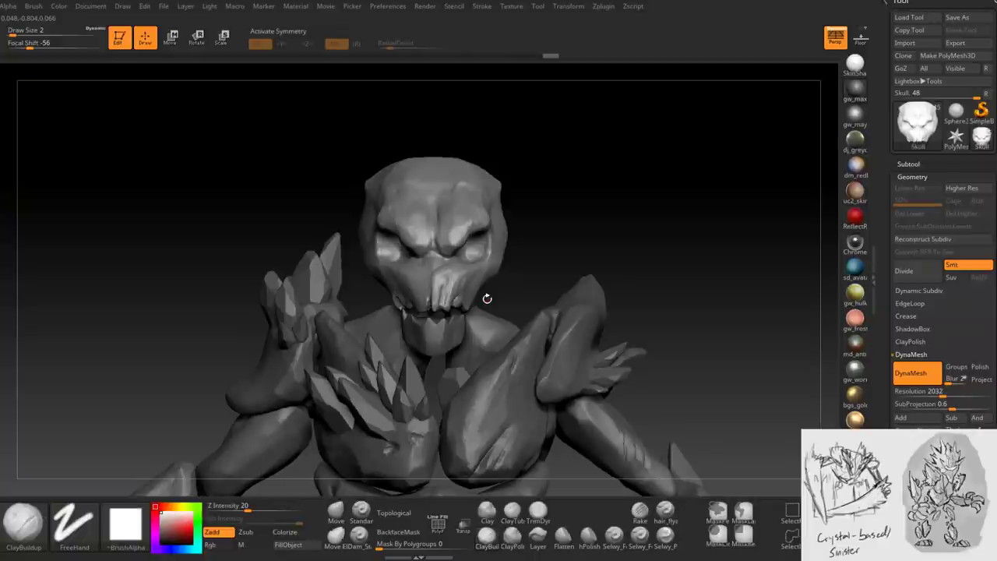
{"action": "right_click_drag", "start_coordinate": [487, 298], "coordinate": [476, 335], "text": "ctrl"}
{"action": "key", "text": "space"}
{"action": "key", "text": "b"}
{"action": "key", "text": "t"}
{"action": "key", "text": "d"}
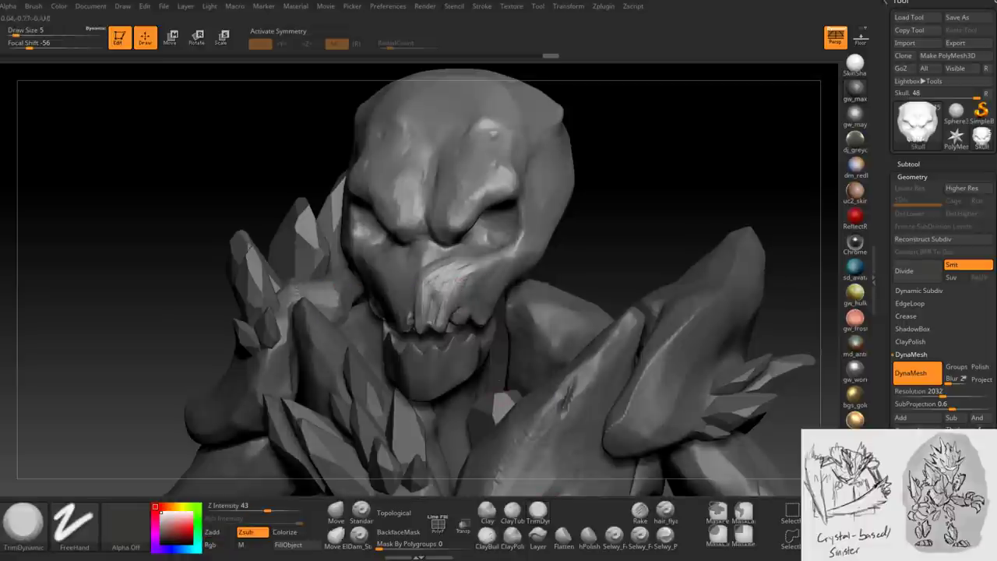
{"action": "right_click_drag", "start_coordinate": [476, 335], "coordinate": [507, 331]}
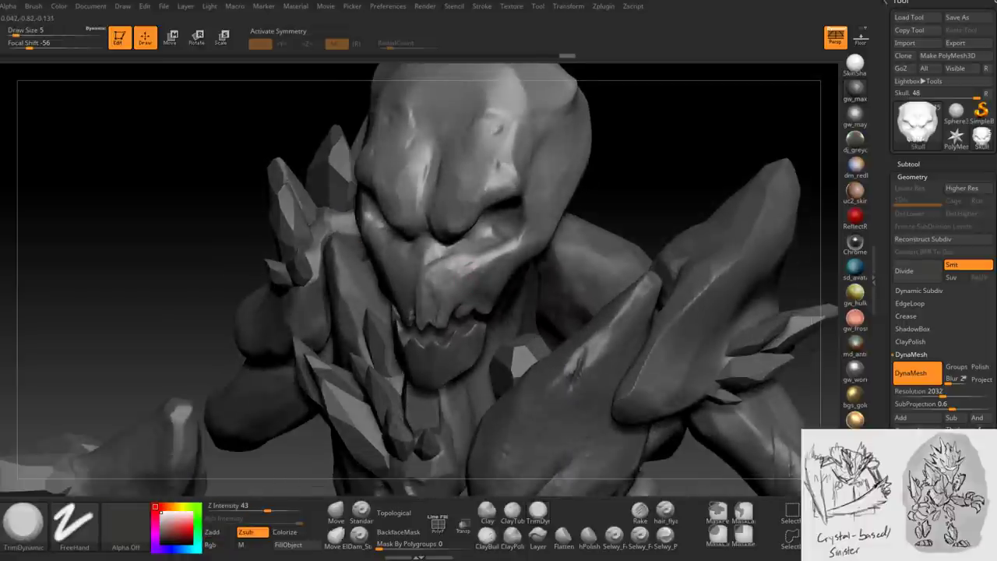
- Trim planes along the nose bridge and front of the snout with TrimDynamic at draw sizes 4 and 7
{"action": "mouse_move", "coordinate": [464, 259]}
{"action": "right_mouse_down"}
{"action": "mouse_move", "coordinate": [475, 281]}
{"action": "mouse_move", "coordinate": [440, 261]}
{"action": "mouse_move", "coordinate": [458, 254]}
{"action": "mouse_move", "coordinate": [445, 260]}
{"action": "right_mouse_up"}
{"action": "right_click", "coordinate": [445, 261]}
{"action": "left_click_drag", "start_coordinate": [448, 261], "coordinate": [443, 260]}
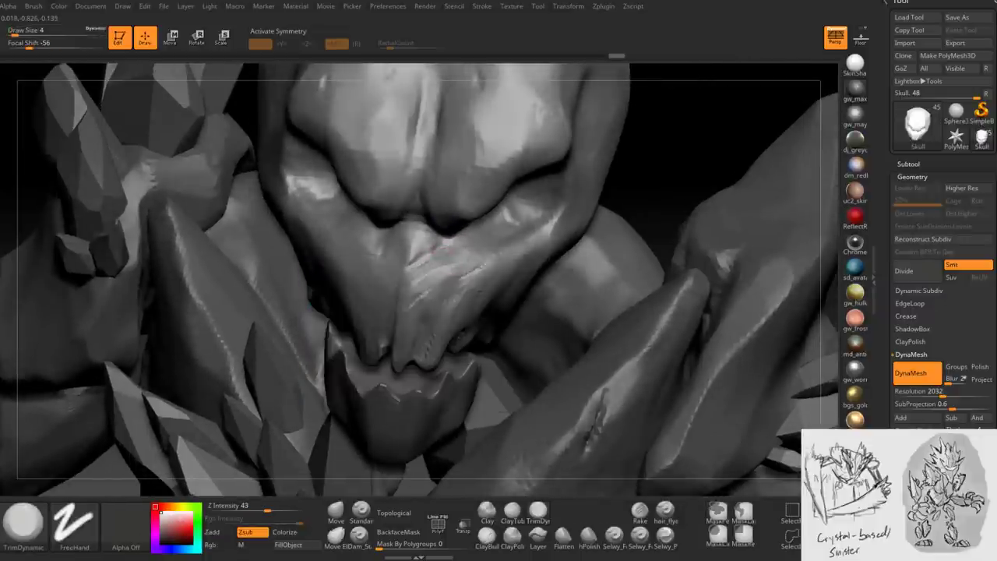
{"action": "right_click_drag", "start_coordinate": [436, 247], "coordinate": [405, 294]}
{"action": "right_click", "coordinate": [405, 294]}
{"action": "left_click_drag", "start_coordinate": [405, 294], "coordinate": [413, 294]}
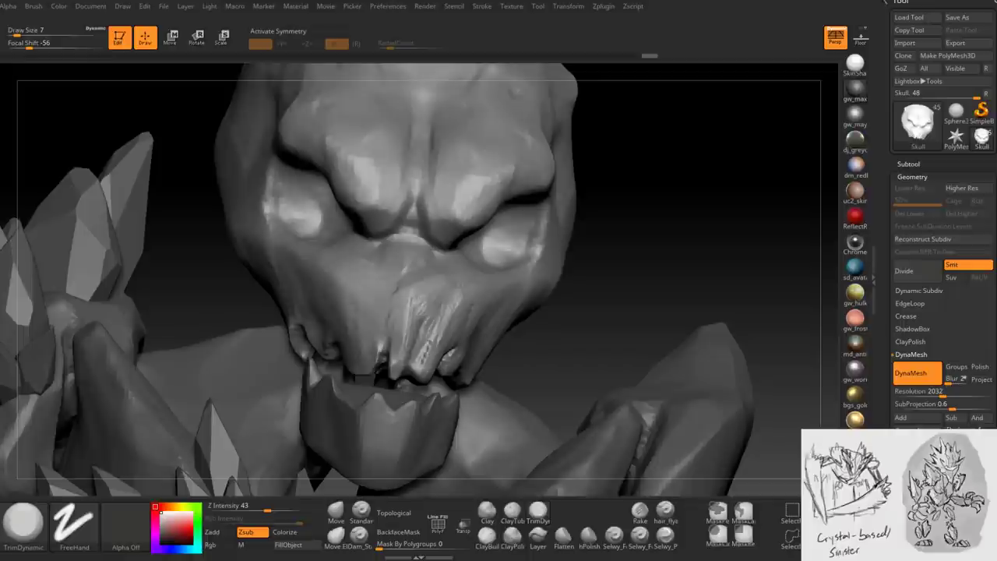
- Plane the roots of the left upper teeth with TrimDynamic at draw size 5, reducing the size to 3
{"action": "mouse_move", "coordinate": [622, 259]}
{"action": "left_mouse_down", "text": "alt"}
{"action": "mouse_move", "coordinate": [596, 239]}
{"action": "mouse_move", "coordinate": [517, 304]}
{"action": "mouse_move", "coordinate": [438, 348]}
{"action": "mouse_move", "coordinate": [458, 315]}
{"action": "left_mouse_up", "text": "alt"}
{"action": "key", "text": "space"}
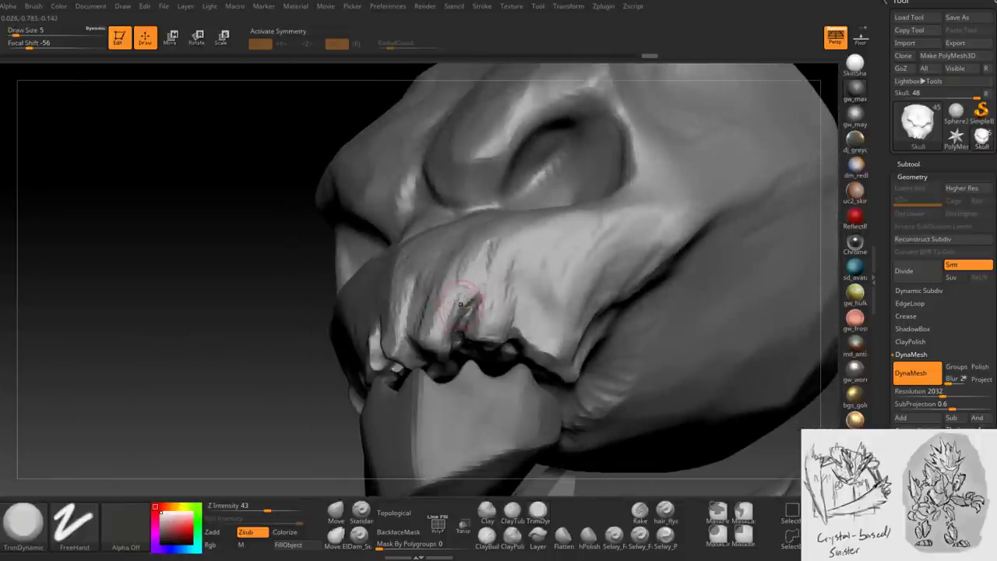
{"action": "left_click_drag", "start_coordinate": [510, 491], "coordinate": [489, 225]}
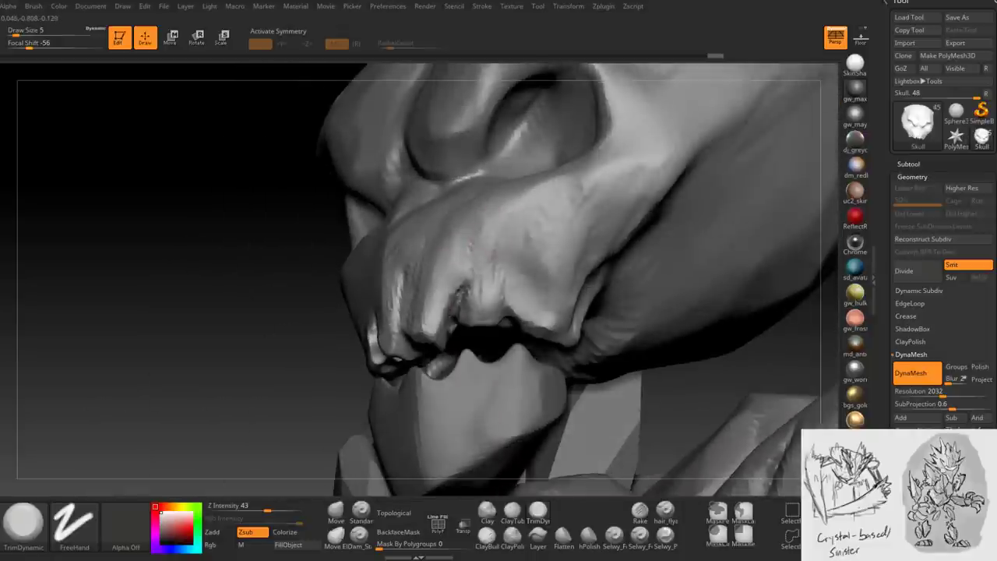
{"action": "mouse_move", "coordinate": [499, 301]}
{"action": "left_mouse_down"}
{"action": "mouse_move", "coordinate": [469, 300]}
{"action": "mouse_move", "coordinate": [474, 289]}
{"action": "mouse_move", "coordinate": [450, 292]}
{"action": "mouse_move", "coordinate": [444, 282]}
{"action": "mouse_move", "coordinate": [425, 318]}
{"action": "mouse_move", "coordinate": [433, 247]}
{"action": "mouse_move", "coordinate": [460, 312]}
{"action": "left_mouse_up"}
{"action": "key", "text": "space"}
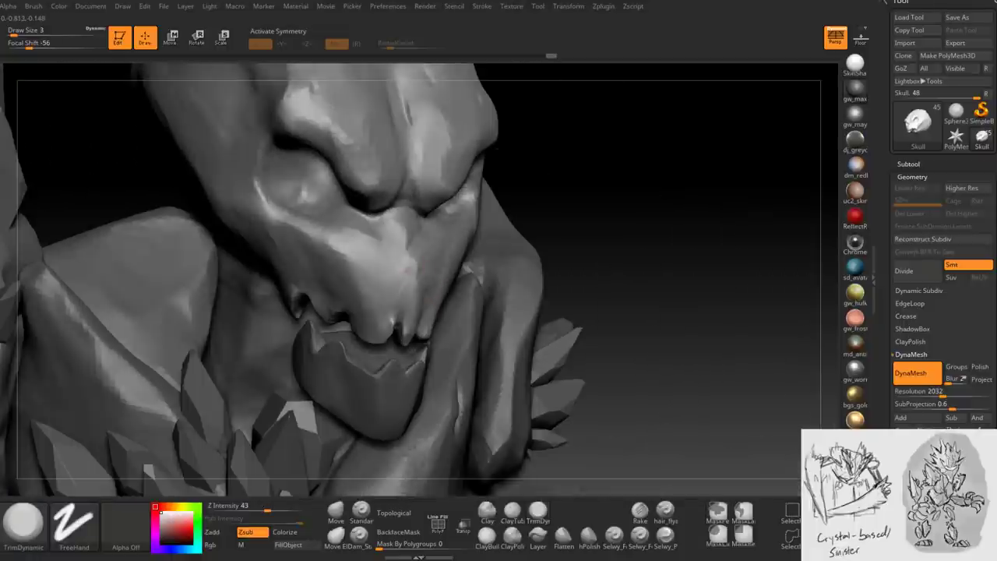
- Build up the tooth roots on the creature's right side of the snout with ClayBuildup at draw sizes 4 and 7
{"action": "left_click", "coordinate": [487, 534]}
{"action": "key", "text": "space"}
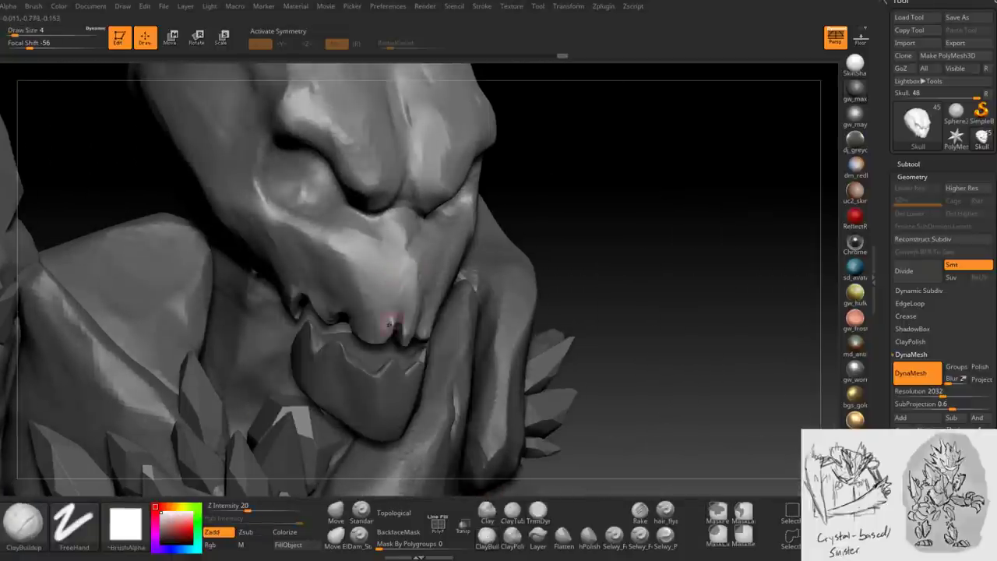
{"action": "mouse_move", "coordinate": [387, 323]}
{"action": "left_mouse_down"}
{"action": "mouse_move", "coordinate": [371, 331]}
{"action": "mouse_move", "coordinate": [365, 280]}
{"action": "left_mouse_up"}
{"action": "key", "text": "space"}
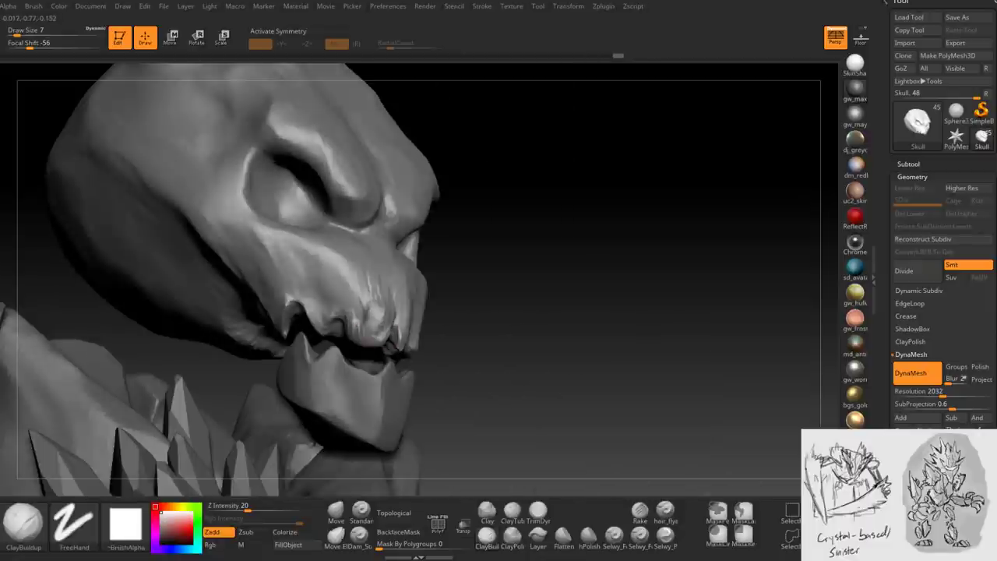
{"action": "left_click_drag", "start_coordinate": [374, 333], "coordinate": [366, 317]}
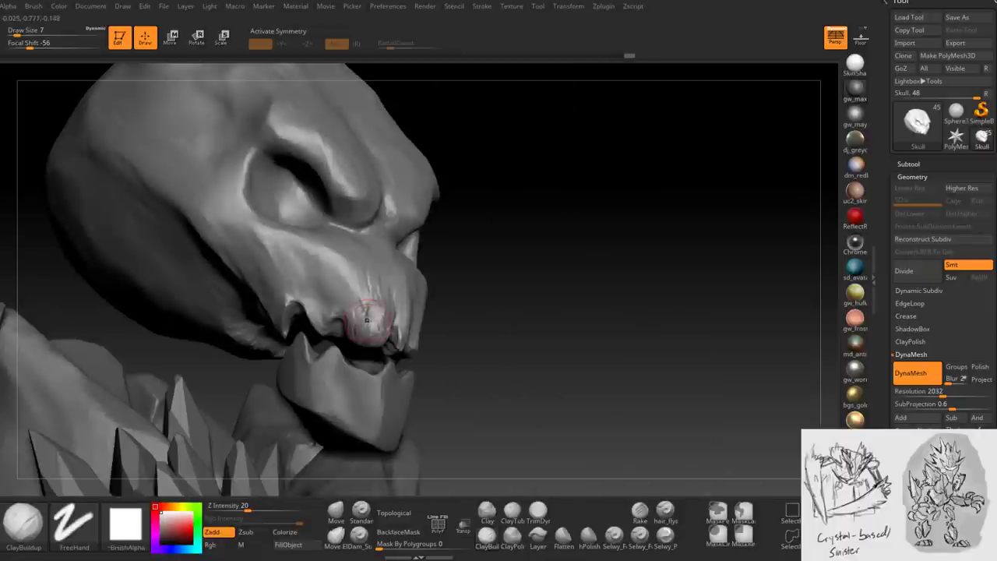
{"action": "key", "text": "space"}
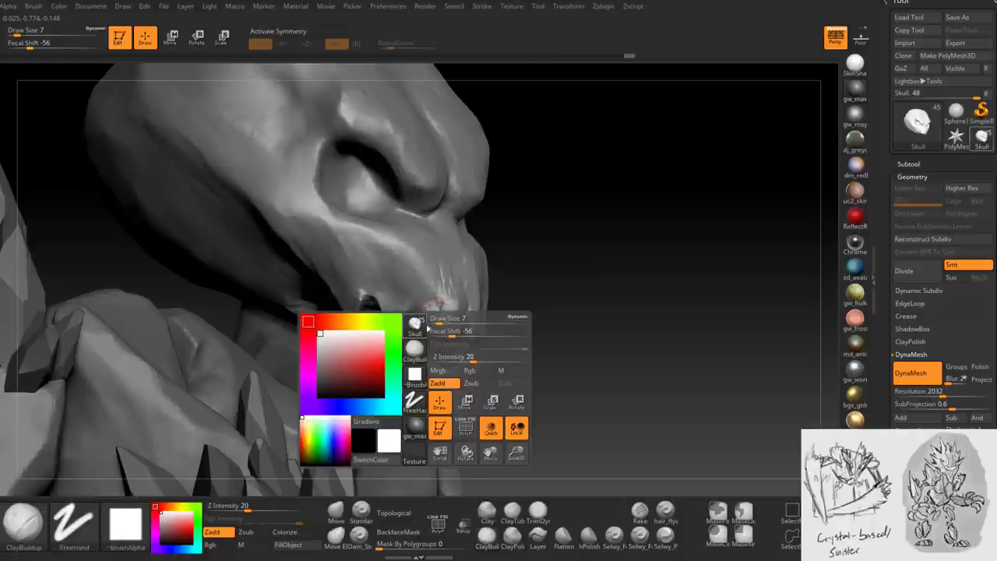
{"action": "mouse_move", "coordinate": [428, 313]}
{"action": "left_mouse_down"}
{"action": "mouse_move", "coordinate": [431, 327]}
{"action": "mouse_move", "coordinate": [421, 296]}
{"action": "mouse_move", "coordinate": [436, 290]}
{"action": "mouse_move", "coordinate": [442, 300]}
{"action": "left_mouse_up"}
{"action": "left_click_drag", "start_coordinate": [686, 312], "coordinate": [561, 327]}
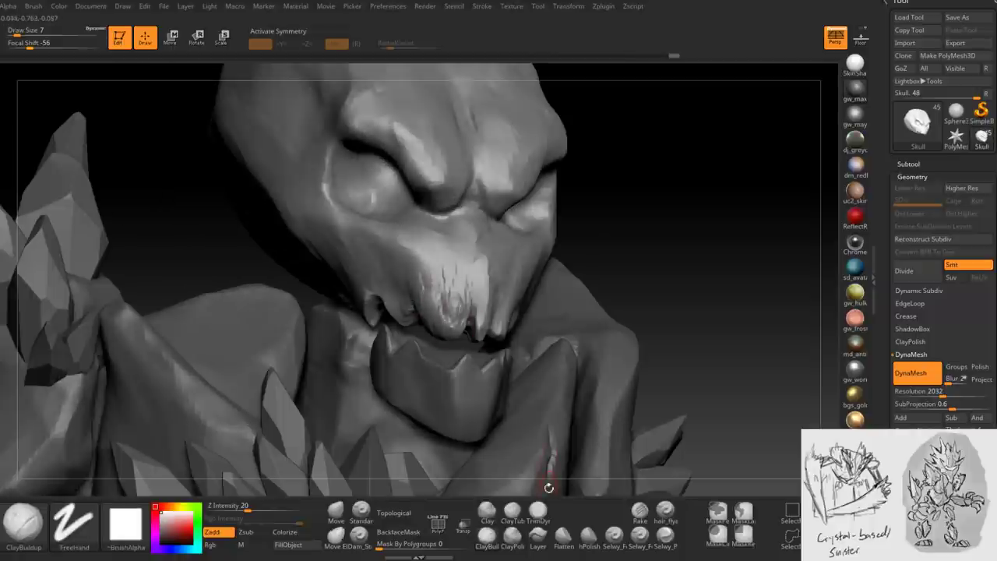
- Flatten the new buildup on the right side of the snout with TrimDynamic at draw sizes 7 and 4
{"action": "left_click", "coordinate": [537, 511]}
{"action": "left_click_drag", "start_coordinate": [454, 310], "coordinate": [450, 270]}
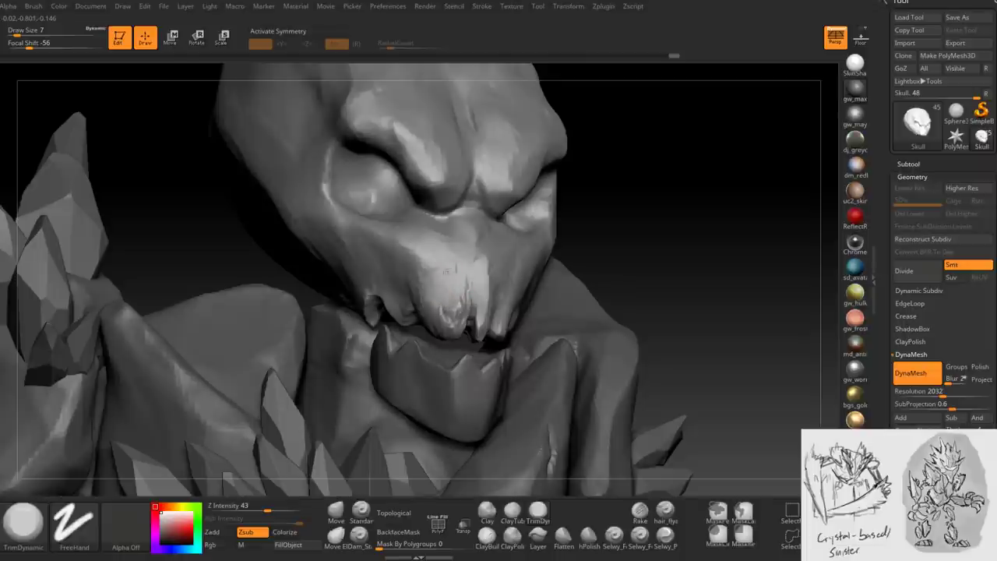
{"action": "left_click_drag", "start_coordinate": [685, 234], "coordinate": [755, 237]}
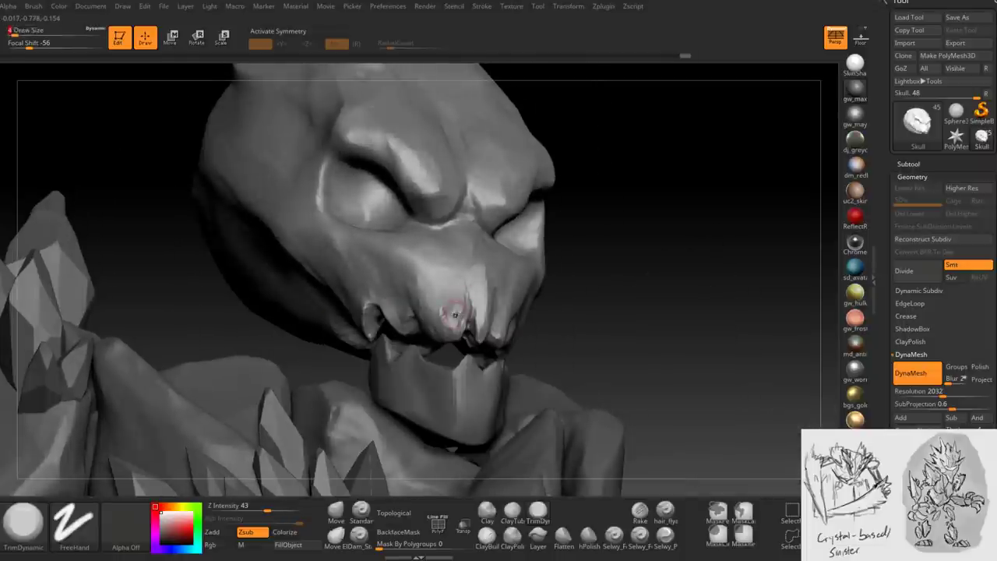
{"action": "mouse_move", "coordinate": [389, 323]}
{"action": "left_mouse_down"}
{"action": "mouse_move", "coordinate": [463, 336]}
{"action": "mouse_move", "coordinate": [455, 314]}
{"action": "left_mouse_up"}
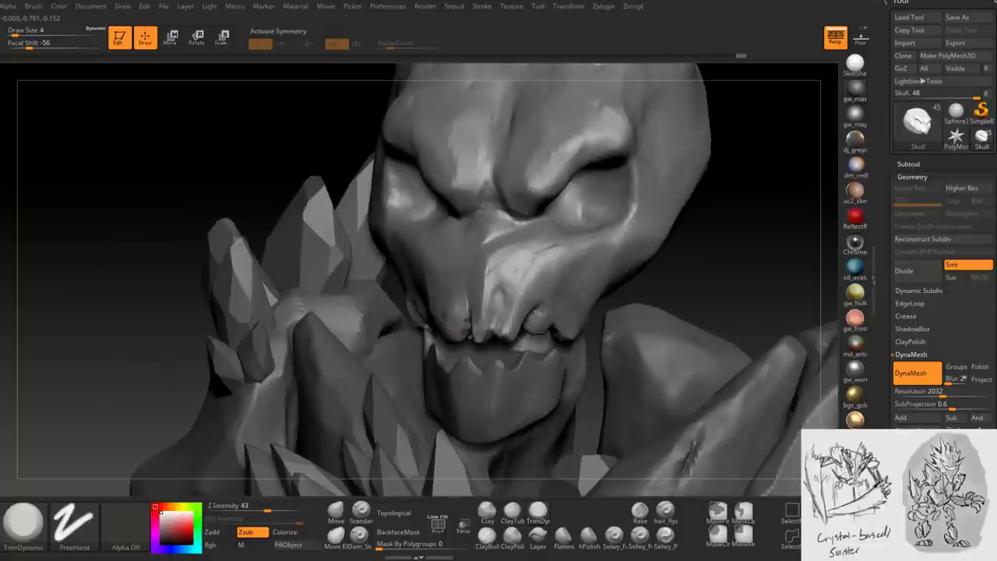
- Build up the front upper teeth and their roots on the snout with ClayBuildup at draw size 4
{"action": "key", "text": "f"}
{"action": "mouse_move", "coordinate": [460, 331]}
{"action": "left_mouse_down"}
{"action": "mouse_move", "coordinate": [477, 336]}
{"action": "mouse_move", "coordinate": [452, 226]}
{"action": "mouse_move", "coordinate": [454, 280]}
{"action": "left_mouse_up"}
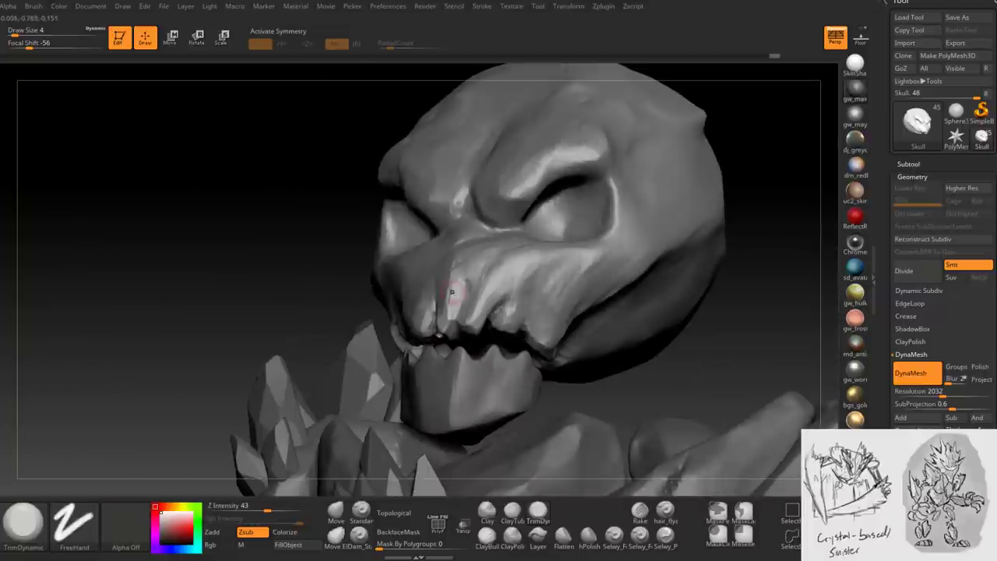
{"action": "left_click", "coordinate": [486, 536]}
{"action": "left_click_drag", "start_coordinate": [468, 405], "coordinate": [430, 329]}
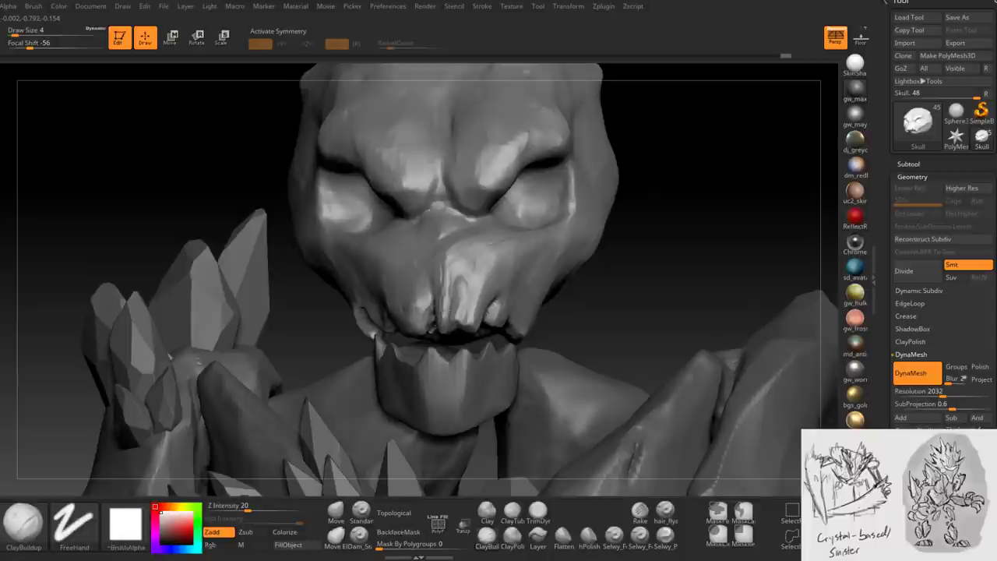
{"action": "mouse_move", "coordinate": [436, 338]}
{"action": "left_mouse_down"}
{"action": "mouse_move", "coordinate": [455, 326]}
{"action": "mouse_move", "coordinate": [467, 339]}
{"action": "mouse_move", "coordinate": [452, 325]}
{"action": "mouse_move", "coordinate": [426, 337]}
{"action": "left_mouse_up"}
- Flatten the new buildup on the front of the snout with TrimDynamic at draw size 4
{"action": "key", "text": "b"}
{"action": "key", "text": "t"}
{"action": "key", "text": "d"}
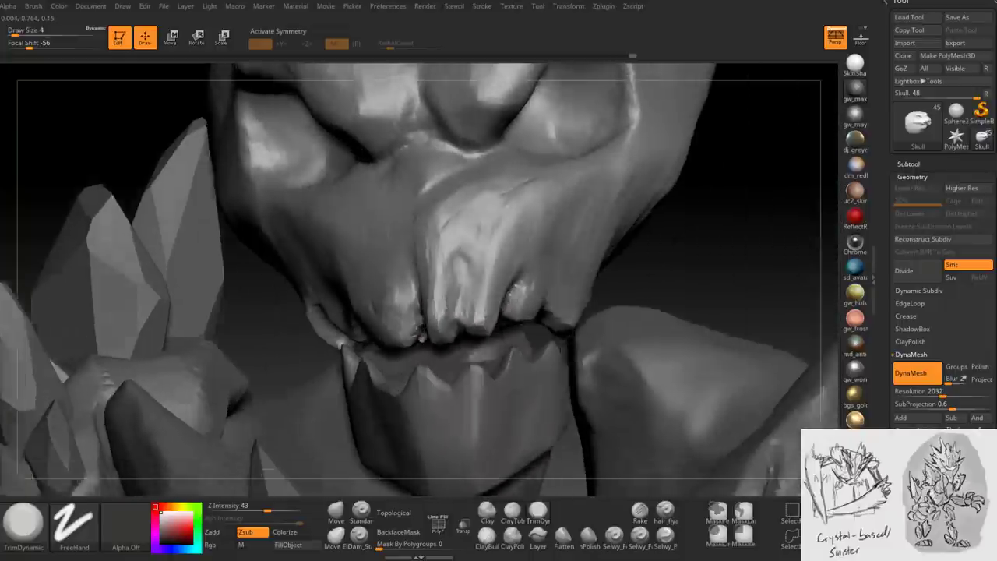
{"action": "mouse_move", "coordinate": [436, 296]}
{"action": "left_mouse_down"}
{"action": "mouse_move", "coordinate": [483, 265]}
{"action": "mouse_move", "coordinate": [458, 269]}
{"action": "left_mouse_up"}
{"action": "left_click_drag", "start_coordinate": [458, 268], "coordinate": [460, 327]}
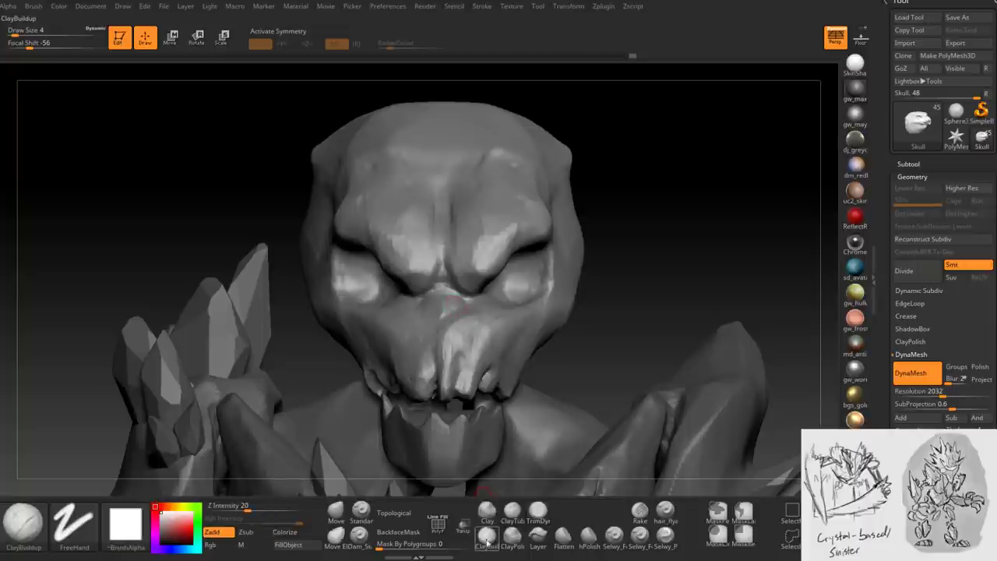
- Build up the right side of the snout with ClayBuildup at draw size 6 and plane it with TrimDynamic at draw size 4
{"action": "left_click_drag", "start_coordinate": [662, 234], "coordinate": [561, 265]}
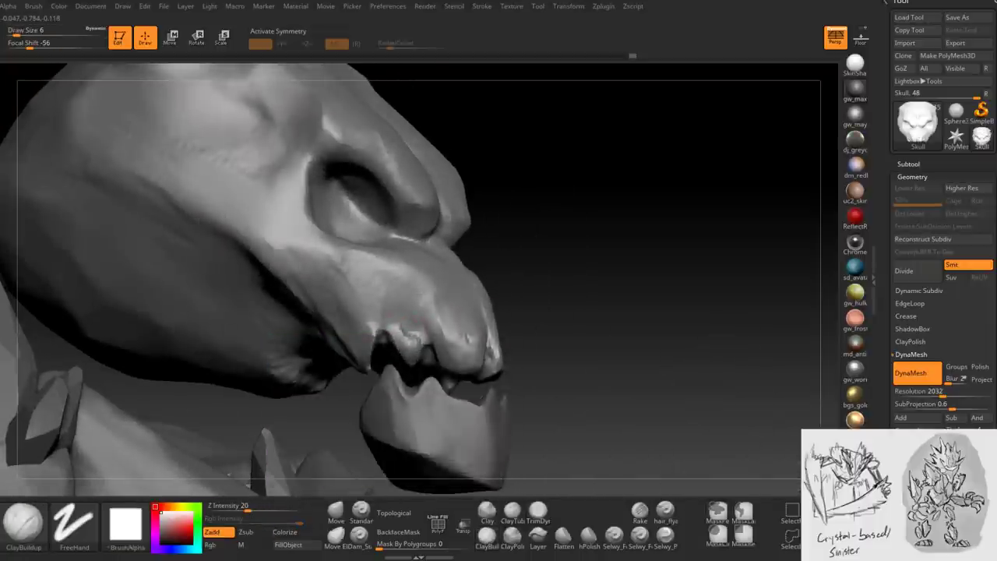
{"action": "mouse_move", "coordinate": [397, 310]}
{"action": "right_mouse_down"}
{"action": "mouse_move", "coordinate": [426, 349]}
{"action": "mouse_move", "coordinate": [464, 315]}
{"action": "right_mouse_up"}
{"action": "left_click", "coordinate": [537, 510]}
{"action": "mouse_move", "coordinate": [468, 389]}
{"action": "right_mouse_down"}
{"action": "mouse_move", "coordinate": [391, 325]}
{"action": "mouse_move", "coordinate": [420, 343]}
{"action": "mouse_move", "coordinate": [421, 362]}
{"action": "mouse_move", "coordinate": [408, 305]}
{"action": "right_mouse_up"}
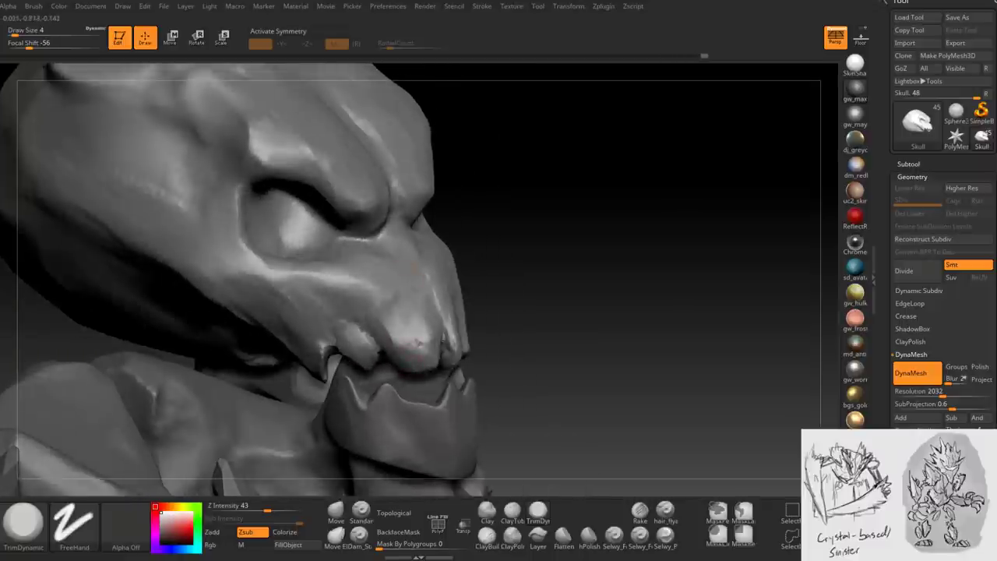
- Carve a groove along the root of the right side tooth with Dam_Standard at draw size 4
{"action": "left_click", "coordinate": [359, 535]}
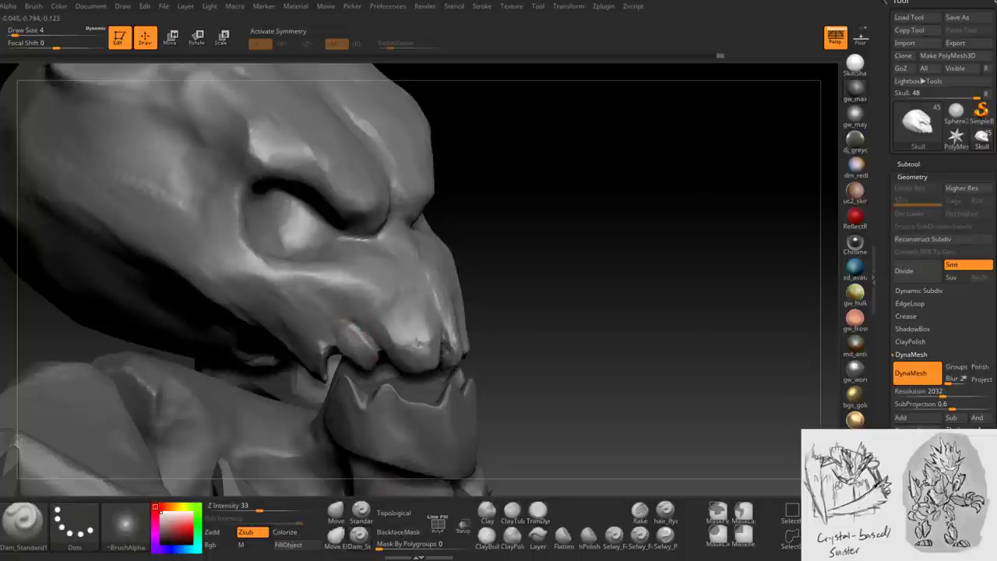
{"action": "right_click_drag", "start_coordinate": [366, 333], "coordinate": [420, 346]}
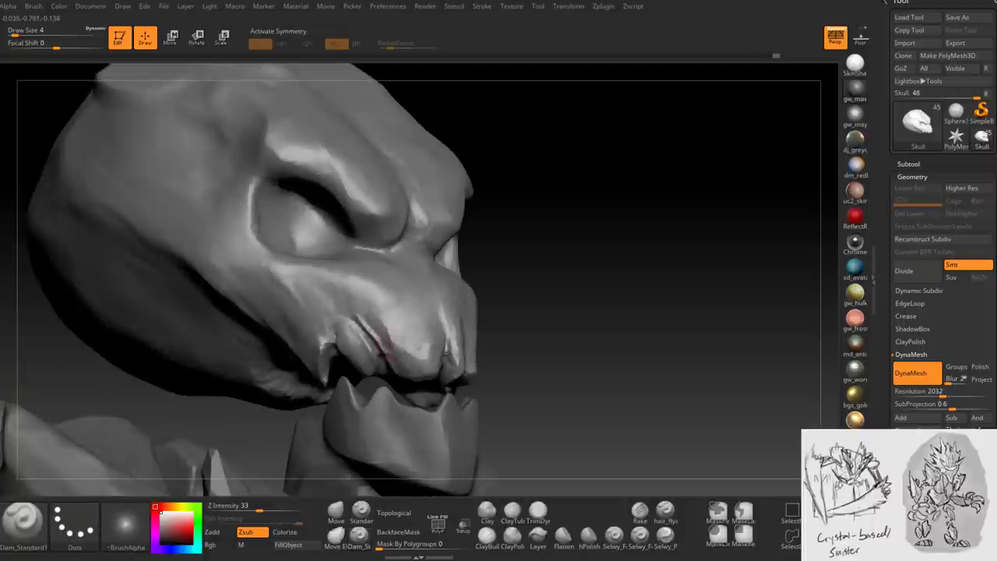
- Thicken the edge of the tooth-root groove with ClayBuildup and plane it with TrimDynamic, both at draw size 4
{"action": "left_click", "coordinate": [486, 534]}
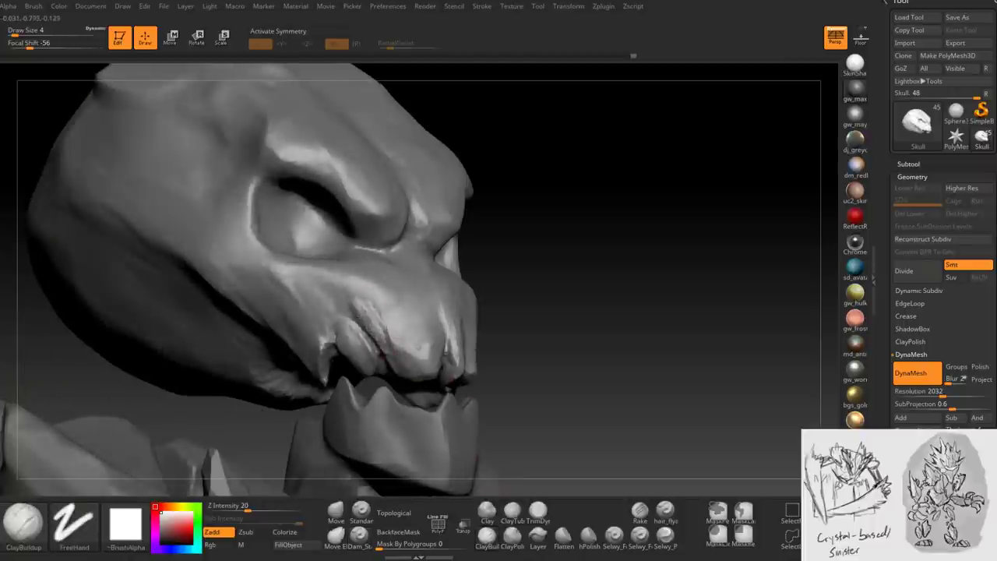
{"action": "right_click_drag", "start_coordinate": [372, 318], "coordinate": [384, 322]}
{"action": "mouse_move", "coordinate": [399, 354]}
{"action": "right_mouse_down"}
{"action": "mouse_move", "coordinate": [421, 360]}
{"action": "mouse_move", "coordinate": [433, 378]}
{"action": "mouse_move", "coordinate": [369, 307]}
{"action": "mouse_move", "coordinate": [387, 342]}
{"action": "mouse_move", "coordinate": [408, 350]}
{"action": "mouse_move", "coordinate": [395, 350]}
{"action": "mouse_move", "coordinate": [418, 335]}
{"action": "right_mouse_up"}
{"action": "left_click", "coordinate": [538, 511]}
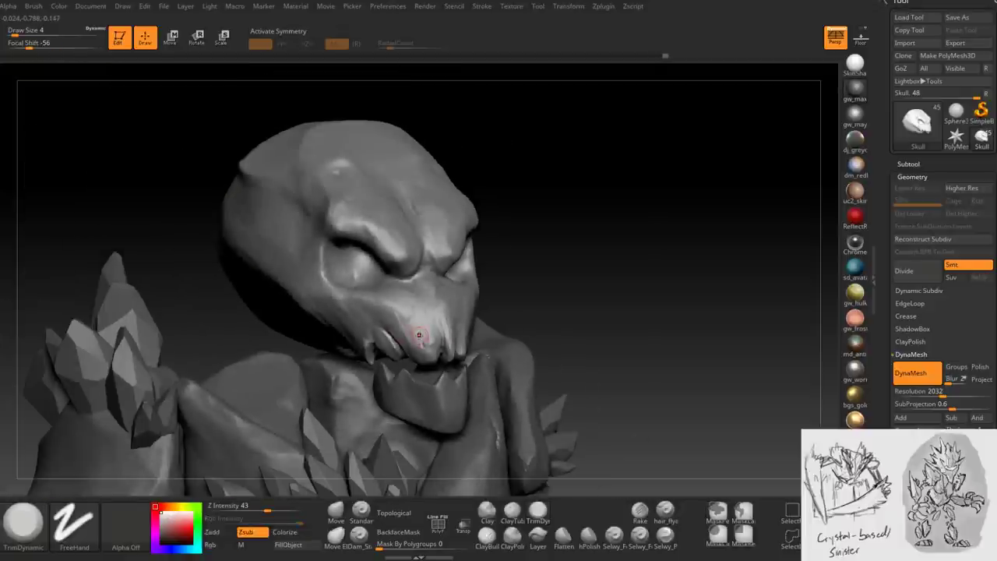
{"action": "mouse_move", "coordinate": [450, 316]}
{"action": "right_mouse_down"}
{"action": "mouse_move", "coordinate": [445, 338]}
{"action": "mouse_move", "coordinate": [476, 292]}
{"action": "mouse_move", "coordinate": [542, 288]}
{"action": "mouse_move", "coordinate": [452, 283]}
{"action": "mouse_move", "coordinate": [468, 286]}
{"action": "mouse_move", "coordinate": [421, 296]}
{"action": "mouse_move", "coordinate": [402, 286]}
{"action": "mouse_move", "coordinate": [418, 303]}
{"action": "mouse_move", "coordinate": [382, 357]}
{"action": "mouse_move", "coordinate": [372, 329]}
{"action": "mouse_move", "coordinate": [388, 319]}
{"action": "mouse_move", "coordinate": [364, 296]}
{"action": "right_mouse_up"}
- Build up a ridge below the right eye and the root above the rear tooth with ClayBuildup at draw size 6
{"action": "left_click", "coordinate": [486, 534]}
{"action": "key", "text": "bracketright"}
{"action": "key", "text": "bracketright"}
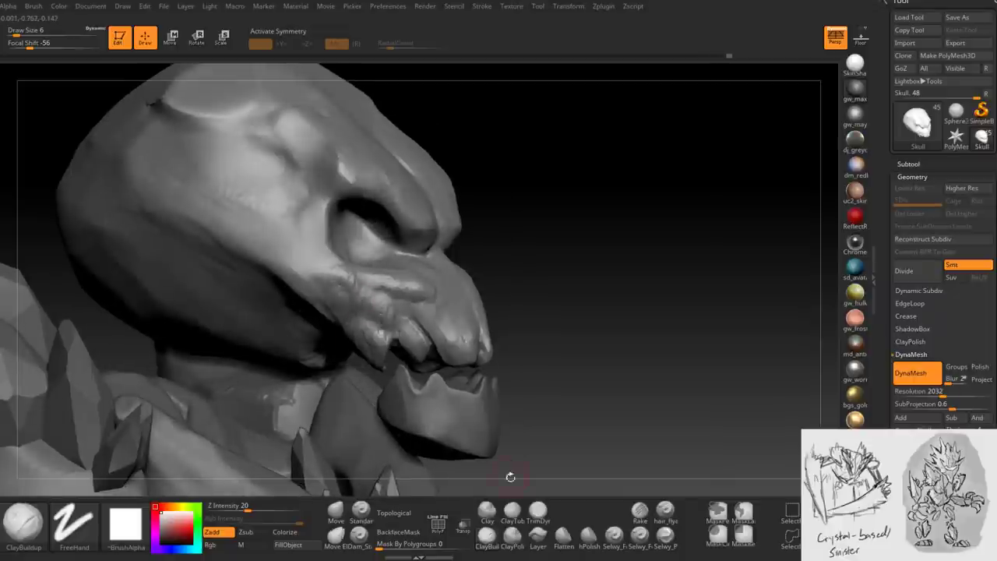
- Flatten the cheek buildup below the right eye with TrimDynamic at draw size 6
{"action": "key", "text": "b"}
{"action": "key", "text": "t"}
{"action": "key", "text": "d"}
{"action": "right_click_drag", "start_coordinate": [335, 327], "coordinate": [333, 292], "text": "alt"}
{"action": "left_click_drag", "start_coordinate": [362, 297], "coordinate": [399, 321]}
{"action": "right_click_drag", "start_coordinate": [399, 321], "coordinate": [402, 300]}
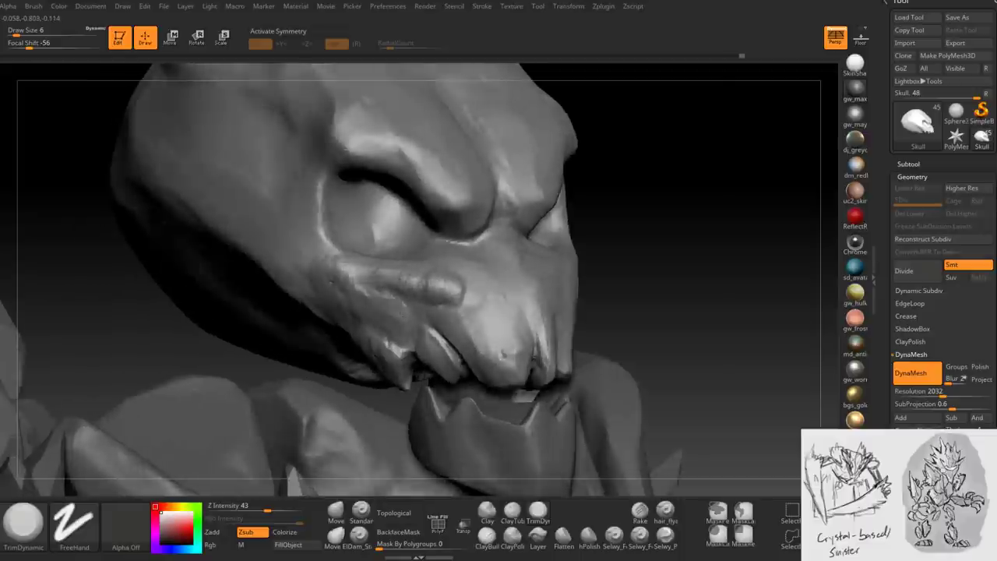
- Blend the remaining ridge below the right eye and plane the rear tooth root with TrimDynamic at draw size 4
{"action": "key", "text": "bracketleft"}
{"action": "key", "text": "bracketleft"}
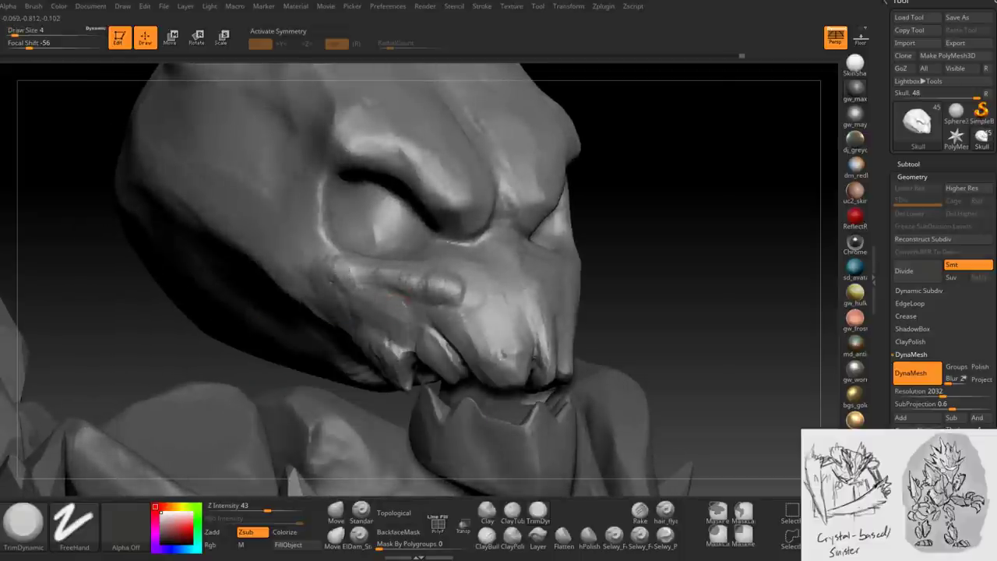
{"action": "mouse_move", "coordinate": [403, 300]}
{"action": "right_mouse_down"}
{"action": "mouse_move", "coordinate": [386, 282]}
{"action": "mouse_move", "coordinate": [458, 290]}
{"action": "right_mouse_up"}
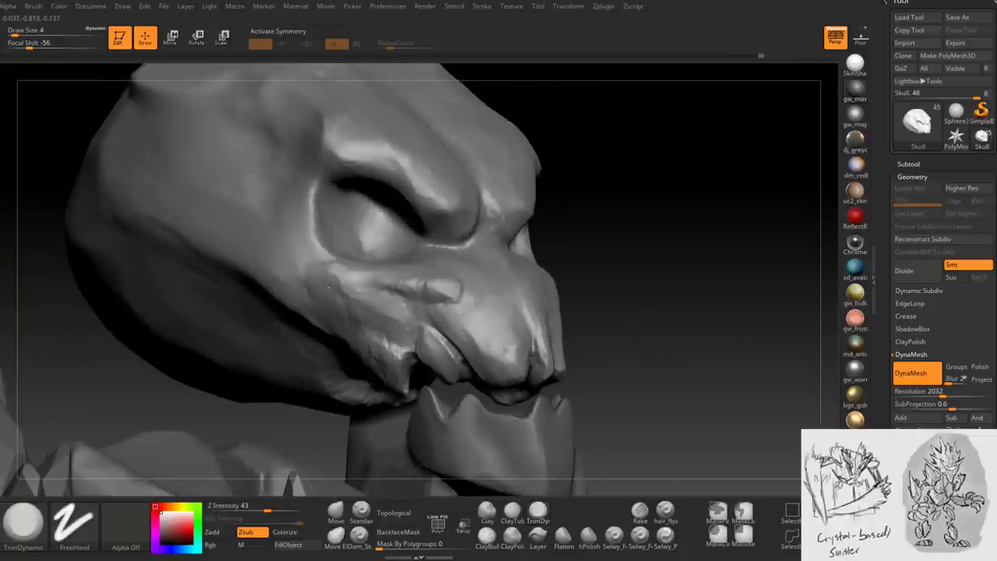
{"action": "mouse_move", "coordinate": [390, 287]}
{"action": "right_mouse_down"}
{"action": "mouse_move", "coordinate": [420, 296]}
{"action": "mouse_move", "coordinate": [404, 290]}
{"action": "mouse_move", "coordinate": [393, 366]}
{"action": "mouse_move", "coordinate": [367, 361]}
{"action": "mouse_move", "coordinate": [542, 167]}
{"action": "mouse_move", "coordinate": [577, 183]}
{"action": "mouse_move", "coordinate": [455, 278]}
{"action": "right_mouse_up"}
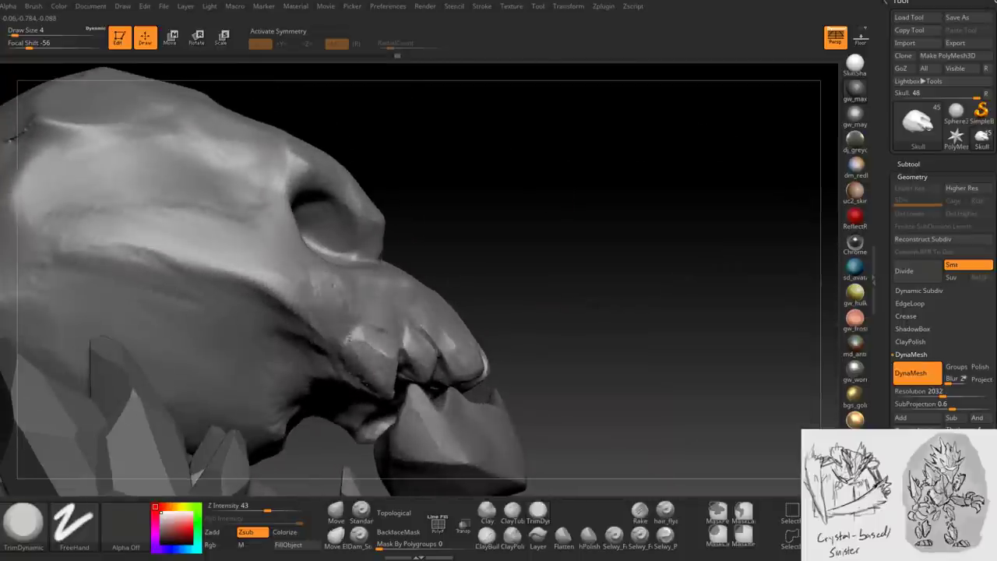
{"action": "mouse_move", "coordinate": [377, 399]}
{"action": "right_mouse_down"}
{"action": "mouse_move", "coordinate": [366, 394]}
{"action": "mouse_move", "coordinate": [377, 367]}
{"action": "mouse_move", "coordinate": [383, 388]}
{"action": "mouse_move", "coordinate": [402, 383]}
{"action": "mouse_move", "coordinate": [392, 407]}
{"action": "mouse_move", "coordinate": [384, 403]}
{"action": "mouse_move", "coordinate": [399, 366]}
{"action": "mouse_move", "coordinate": [413, 374]}
{"action": "mouse_move", "coordinate": [514, 320]}
{"action": "mouse_move", "coordinate": [443, 311]}
{"action": "right_mouse_up"}
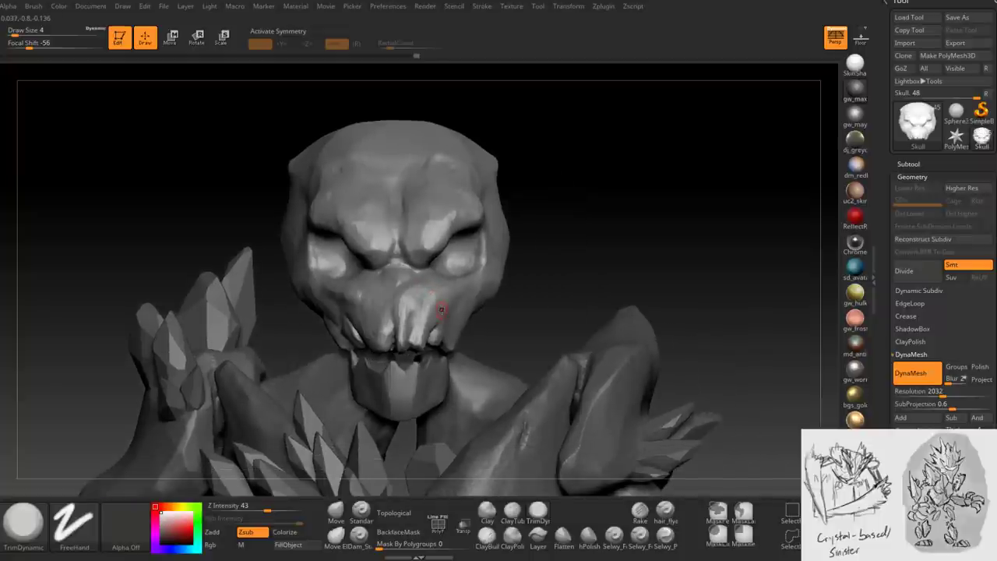
- Build up the tooth ridges on the left side of the skull's upper jaw with ClayBuildup and flatten them with TrimDynamic
{"action": "right_click_drag", "start_coordinate": [467, 339], "coordinate": [382, 319]}
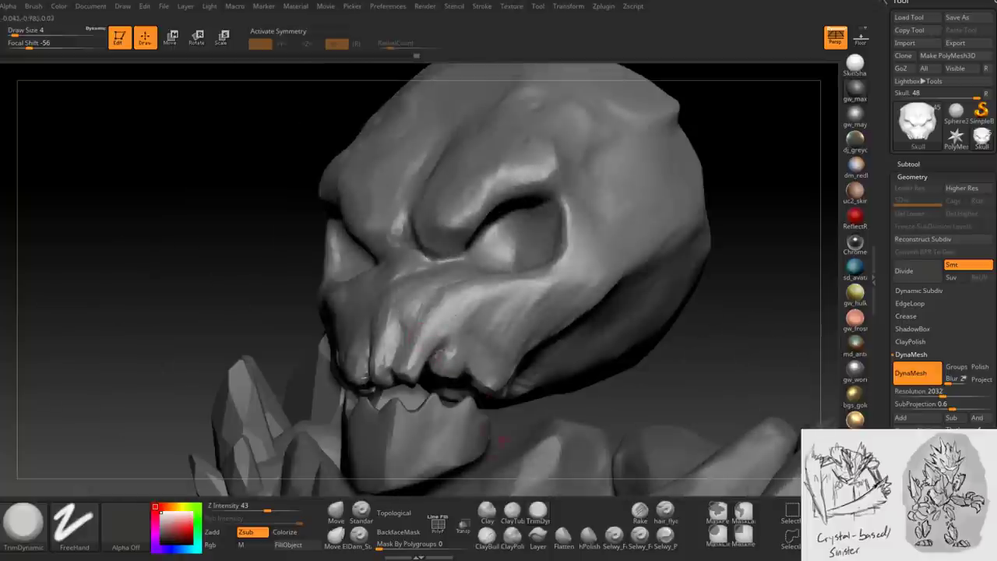
{"action": "left_click", "coordinate": [486, 535]}
{"action": "right_click_drag", "start_coordinate": [467, 342], "coordinate": [455, 347]}
{"action": "key", "text": "space"}
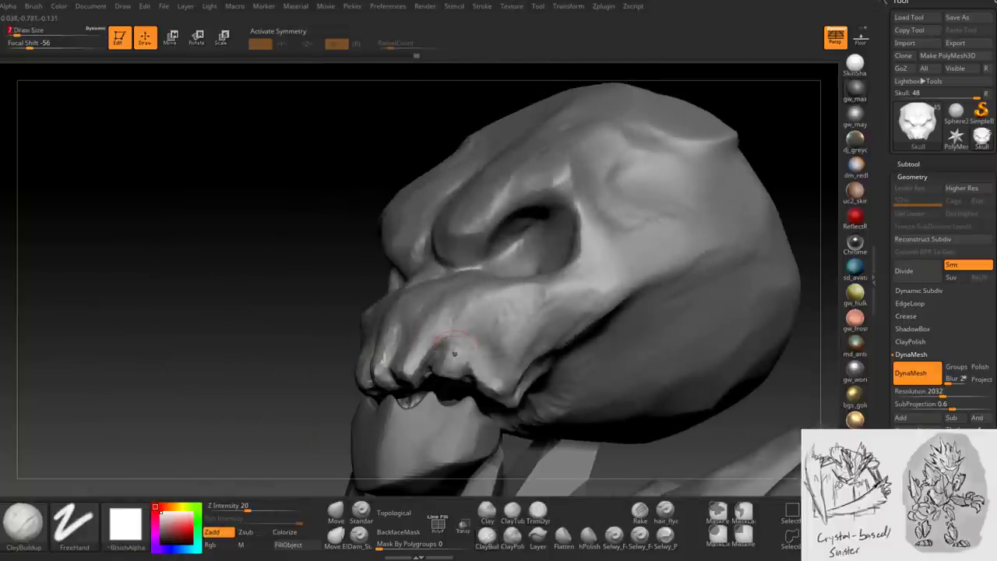
{"action": "right_click_drag", "start_coordinate": [455, 346], "coordinate": [468, 357]}
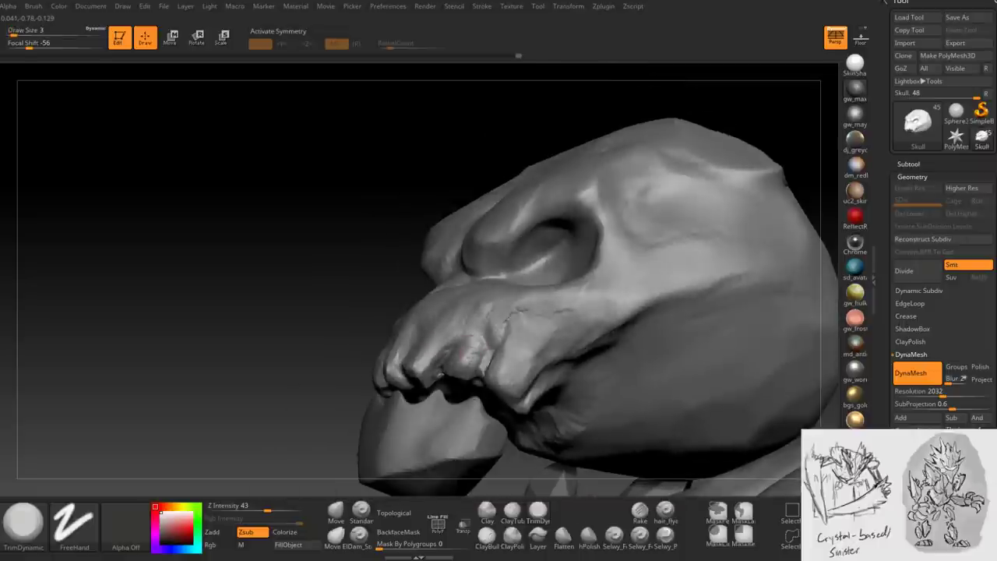
{"action": "key", "text": "s"}
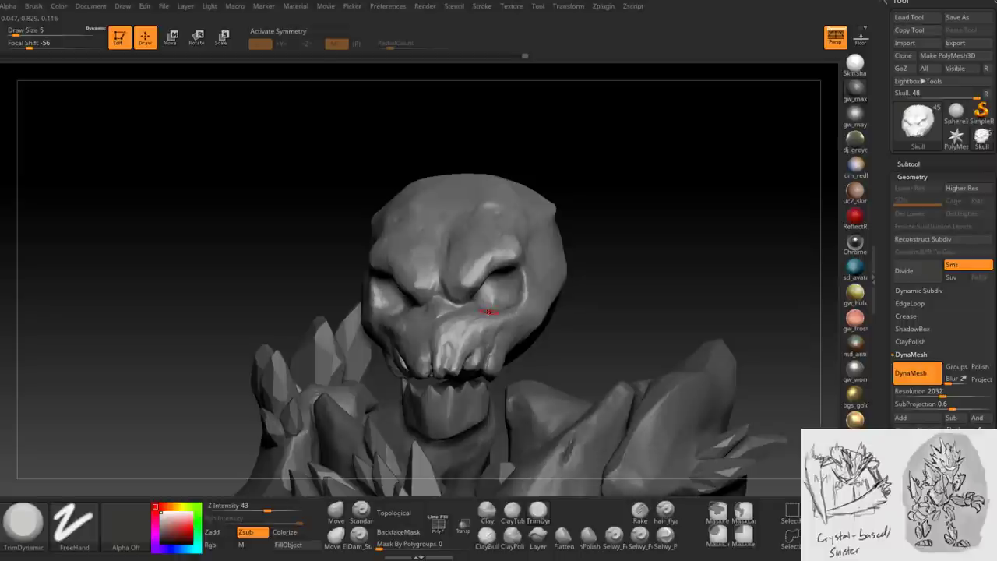
- Add short ClayBuildup strokes along the skull's left brow ridge above the eye socket
{"action": "key", "text": "b"}
{"action": "key", "text": "c"}
{"action": "key", "text": "b"}
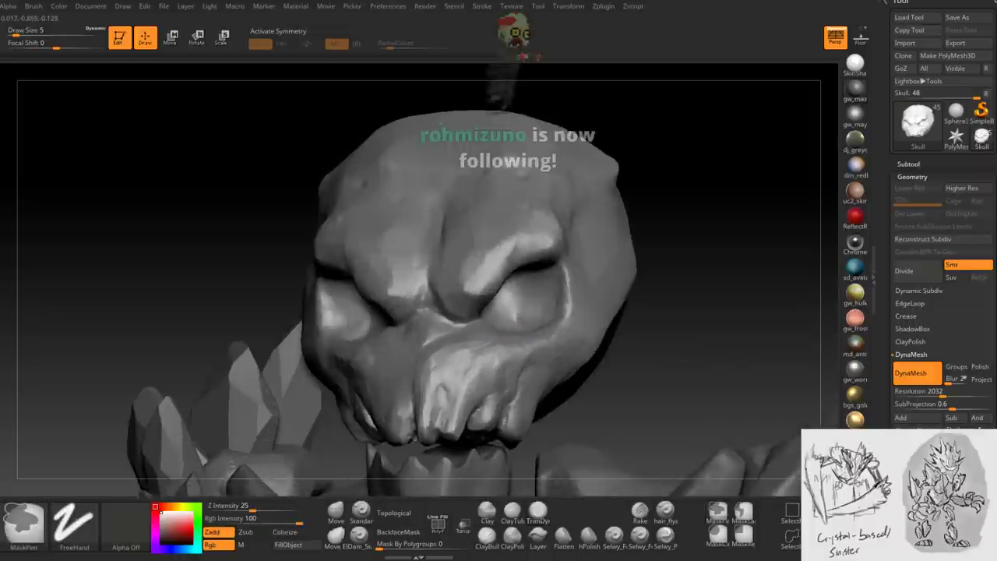
{"action": "left_click_drag", "start_coordinate": [686, 334], "coordinate": [616, 323]}
{"action": "mouse_move", "coordinate": [493, 279]}
{"action": "left_mouse_down"}
{"action": "mouse_move", "coordinate": [450, 289]}
{"action": "mouse_move", "coordinate": [467, 265]}
{"action": "mouse_move", "coordinate": [560, 234]}
{"action": "mouse_move", "coordinate": [498, 269]}
{"action": "mouse_move", "coordinate": [472, 245]}
{"action": "left_mouse_up"}
- Flatten the added clay on the left brow ridge into planes with TrimDynamic, finishing at brush size 7
{"action": "key", "text": "b"}
{"action": "key", "text": "t"}
{"action": "key", "text": "d"}
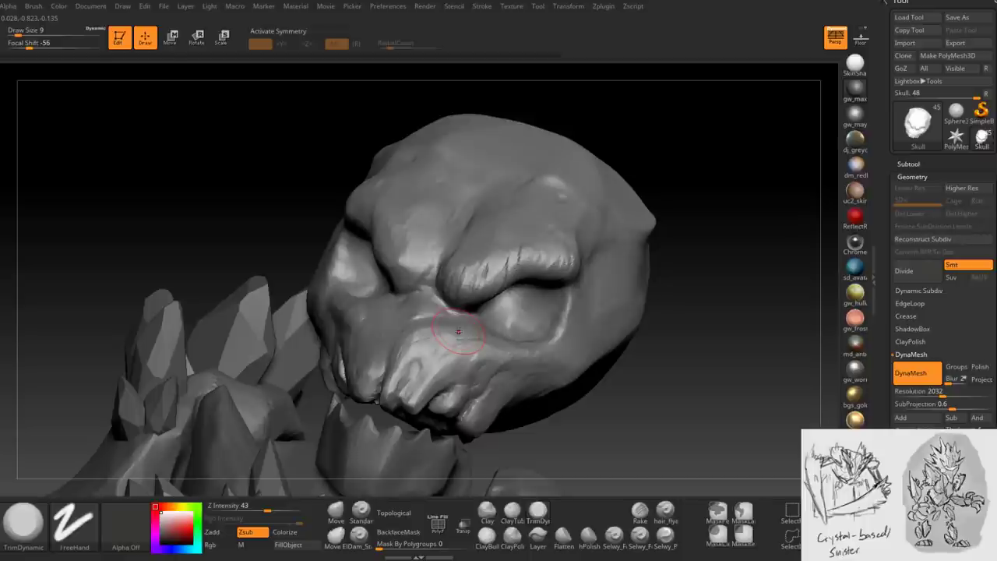
{"action": "left_click_drag", "start_coordinate": [458, 332], "coordinate": [444, 311]}
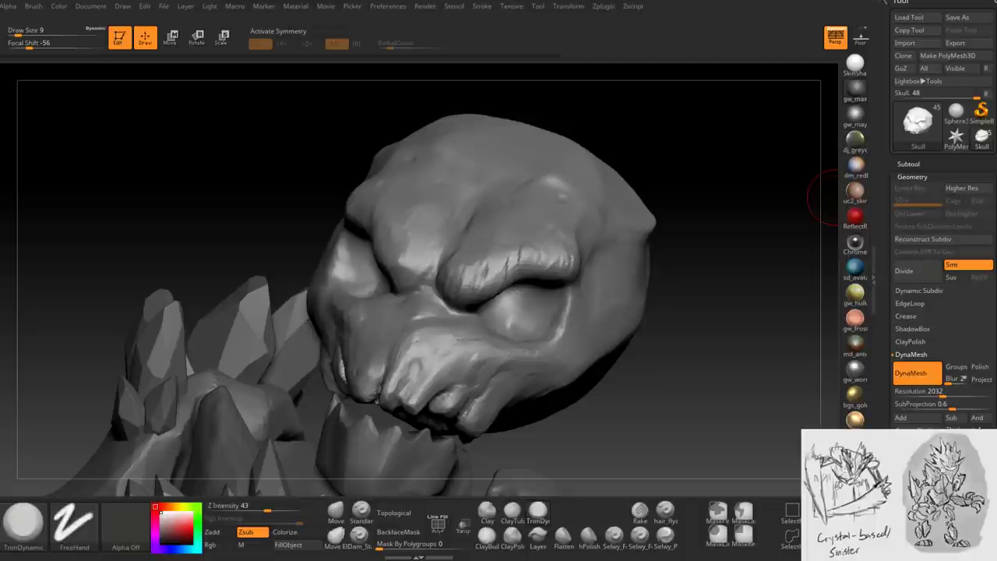
{"action": "left_click_drag", "start_coordinate": [721, 187], "coordinate": [642, 183]}
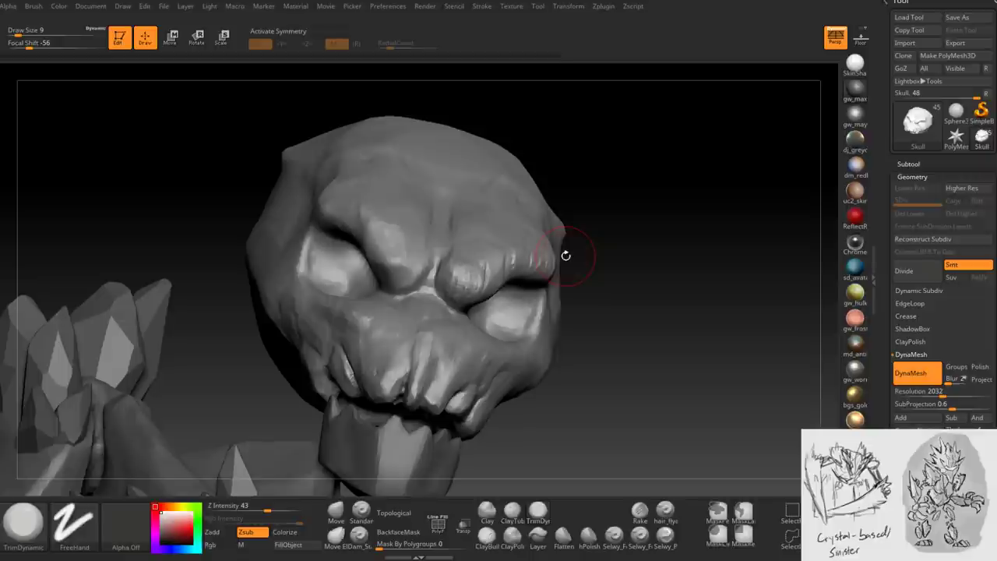
{"action": "mouse_move", "coordinate": [474, 260]}
{"action": "right_mouse_down", "text": "ctrl"}
{"action": "mouse_move", "coordinate": [447, 289]}
{"action": "mouse_move", "coordinate": [436, 273]}
{"action": "right_mouse_up", "text": "ctrl"}
{"action": "key", "text": "space"}
{"action": "mouse_move", "coordinate": [495, 301]}
{"action": "right_mouse_down"}
{"action": "mouse_move", "coordinate": [447, 306]}
{"action": "mouse_move", "coordinate": [460, 319]}
{"action": "mouse_move", "coordinate": [510, 315]}
{"action": "mouse_move", "coordinate": [549, 289]}
{"action": "mouse_move", "coordinate": [600, 274]}
{"action": "mouse_move", "coordinate": [527, 286]}
{"action": "mouse_move", "coordinate": [578, 274]}
{"action": "mouse_move", "coordinate": [592, 294]}
{"action": "mouse_move", "coordinate": [555, 315]}
{"action": "mouse_move", "coordinate": [568, 287]}
{"action": "mouse_move", "coordinate": [549, 278]}
{"action": "mouse_move", "coordinate": [512, 343]}
{"action": "right_mouse_up"}
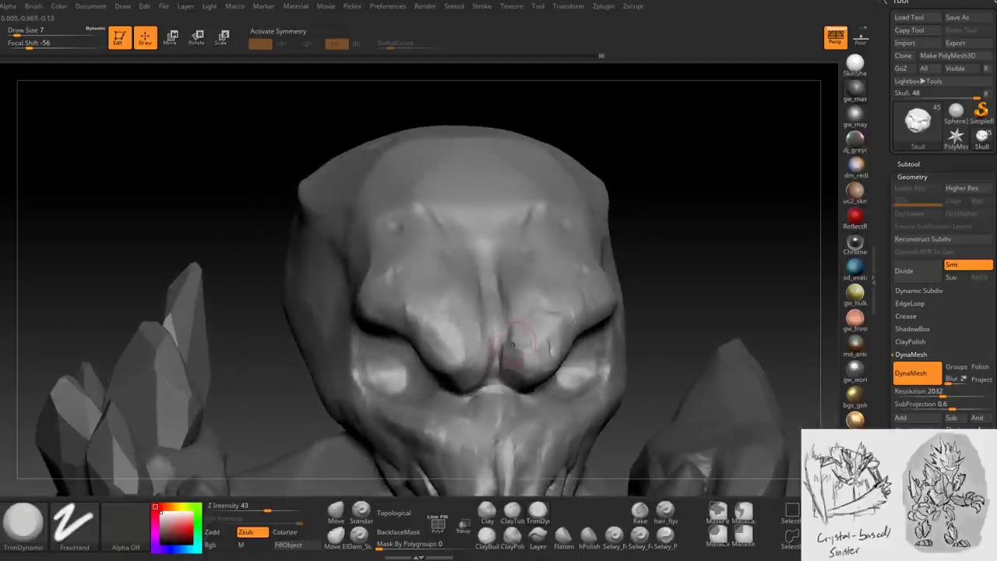
- Build up the skull's right brow ridge with short ClayBuildup strokes at brush size 7
{"action": "left_click", "coordinate": [489, 536]}
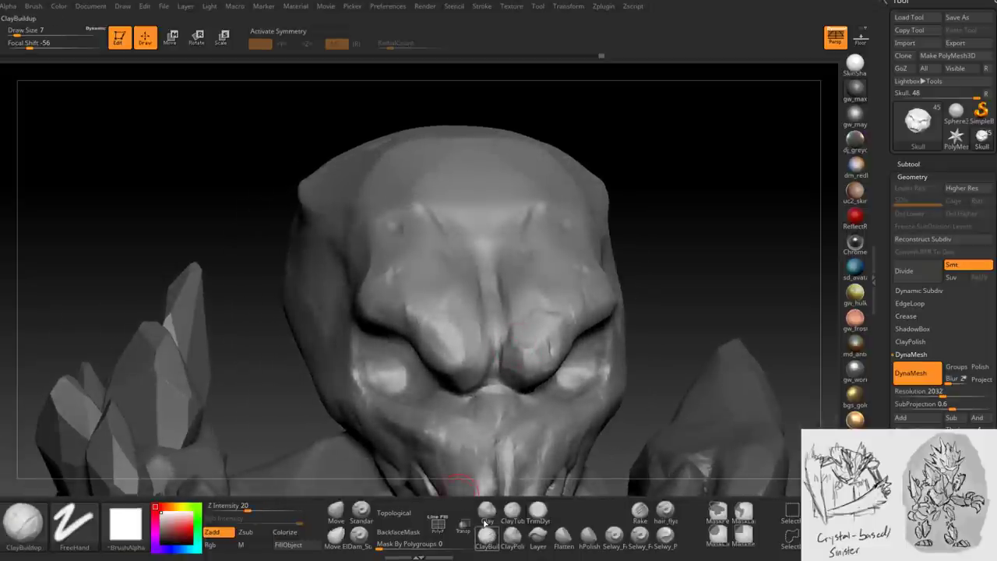
{"action": "right_click_drag", "start_coordinate": [467, 437], "coordinate": [452, 280]}
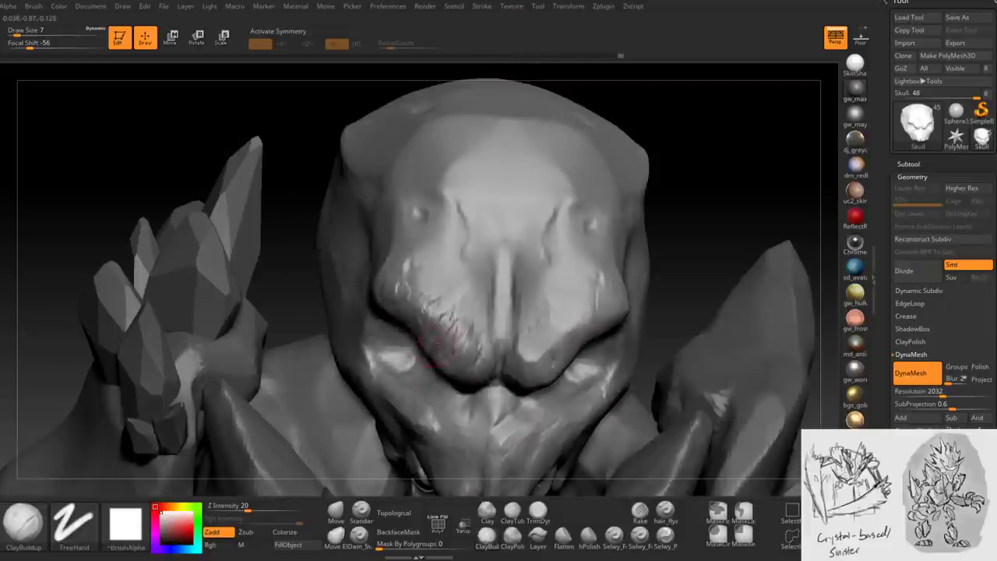
{"action": "right_click_drag", "start_coordinate": [433, 346], "coordinate": [463, 326]}
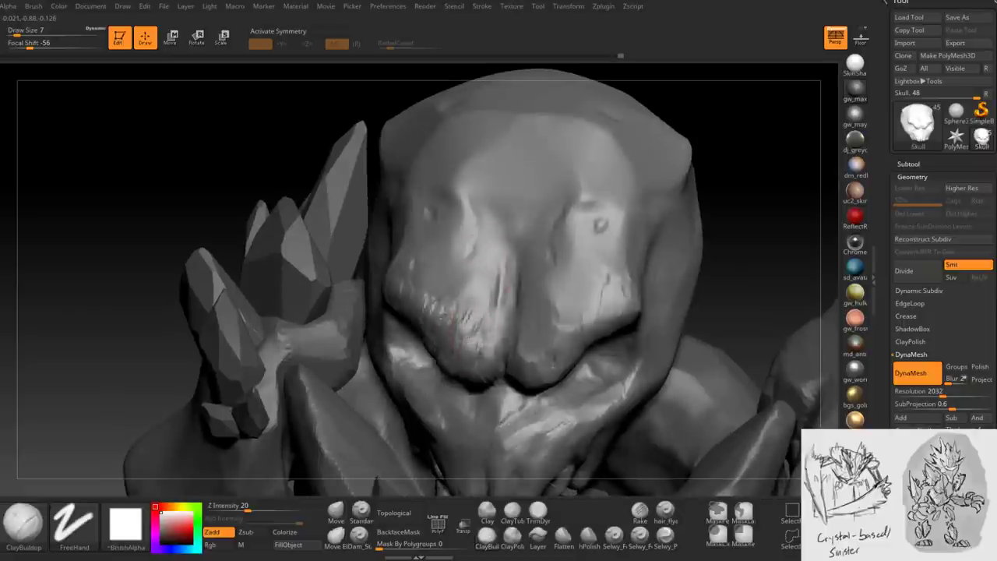
{"action": "mouse_move", "coordinate": [488, 336]}
{"action": "right_mouse_down"}
{"action": "mouse_move", "coordinate": [498, 327]}
{"action": "mouse_move", "coordinate": [490, 280]}
{"action": "right_mouse_up"}
- Flatten the built-up right brow ridge into hard planes with TrimDynamic
{"action": "key", "text": "b"}
{"action": "key", "text": "t"}
{"action": "key", "text": "d"}
{"action": "right_click_drag", "start_coordinate": [456, 313], "coordinate": [484, 362]}
{"action": "right_click_drag", "start_coordinate": [456, 408], "coordinate": [463, 360]}
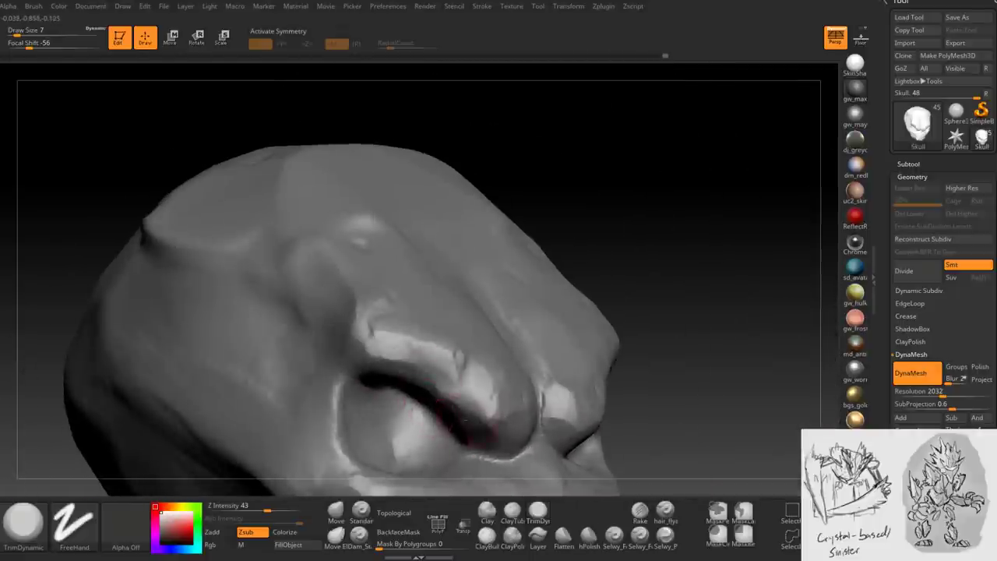
- Carve small nicks into the brow ridges with the Dam_Standard brush
{"action": "mouse_move", "coordinate": [465, 420]}
{"action": "right_mouse_down"}
{"action": "mouse_move", "coordinate": [551, 286]}
{"action": "mouse_move", "coordinate": [592, 320]}
{"action": "mouse_move", "coordinate": [498, 421]}
{"action": "right_mouse_up"}
{"action": "left_click", "coordinate": [360, 539]}
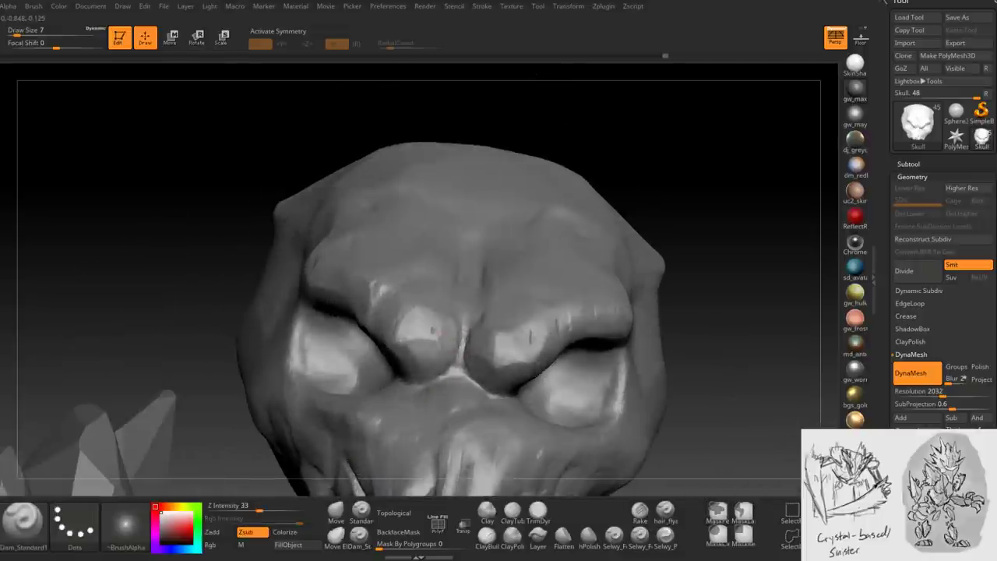
{"action": "mouse_move", "coordinate": [456, 360]}
{"action": "right_mouse_down"}
{"action": "mouse_move", "coordinate": [415, 383]}
{"action": "mouse_move", "coordinate": [469, 374]}
{"action": "mouse_move", "coordinate": [496, 391]}
{"action": "mouse_move", "coordinate": [455, 381]}
{"action": "mouse_move", "coordinate": [462, 343]}
{"action": "right_mouse_up"}
- Build up clay around the groove between the brows with ClayBuildup, setting the brush size to 4
{"action": "key", "text": "b"}
{"action": "key", "text": "c"}
{"action": "key", "text": "b"}
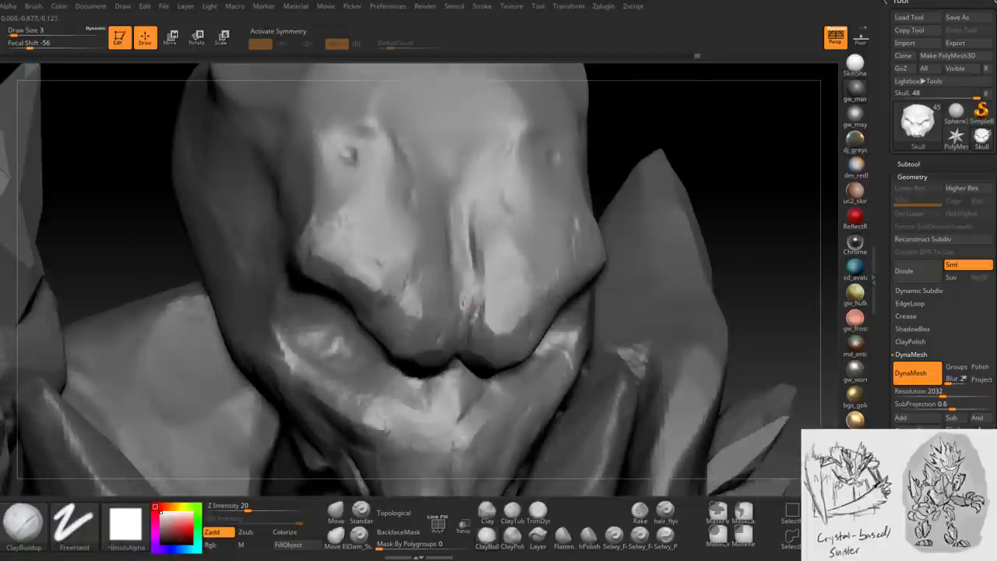
{"action": "right_click_drag", "start_coordinate": [467, 316], "coordinate": [473, 300]}
{"action": "key", "text": "space"}
{"action": "mouse_move", "coordinate": [476, 266]}
{"action": "left_mouse_down"}
{"action": "mouse_move", "coordinate": [475, 299]}
{"action": "mouse_move", "coordinate": [466, 272]}
{"action": "left_mouse_up"}
{"action": "right_click_drag", "start_coordinate": [465, 290], "coordinate": [477, 309]}
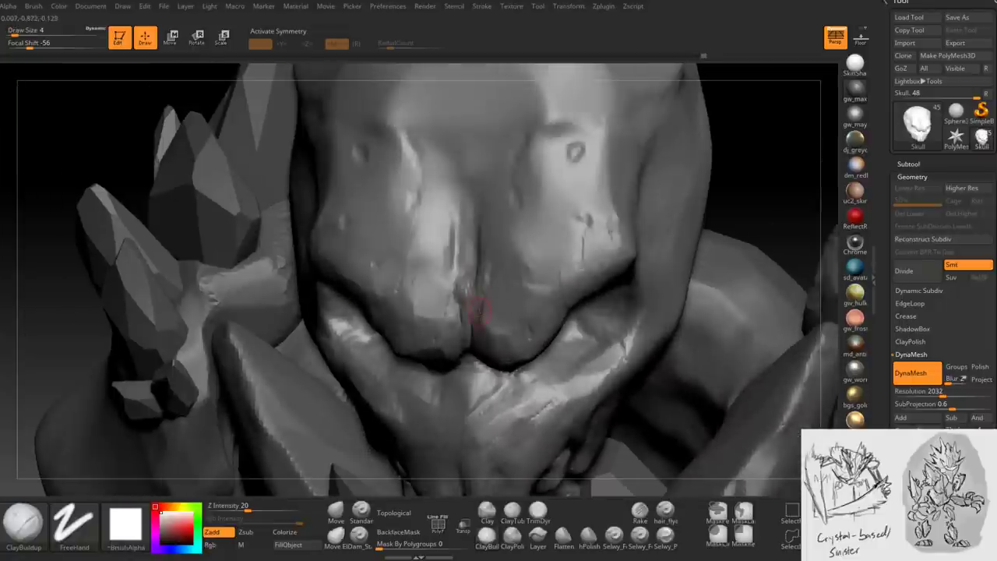
- Flatten the inner brows and the top of the nose bridge with TrimDynamic at brush size 4
{"action": "left_click", "coordinate": [537, 510]}
{"action": "mouse_move", "coordinate": [534, 362]}
{"action": "right_mouse_down"}
{"action": "mouse_move", "coordinate": [483, 282]}
{"action": "mouse_move", "coordinate": [466, 304]}
{"action": "mouse_move", "coordinate": [464, 367]}
{"action": "mouse_move", "coordinate": [436, 342]}
{"action": "mouse_move", "coordinate": [481, 366]}
{"action": "mouse_move", "coordinate": [467, 343]}
{"action": "right_mouse_up"}
{"action": "key", "text": "ctrl"}
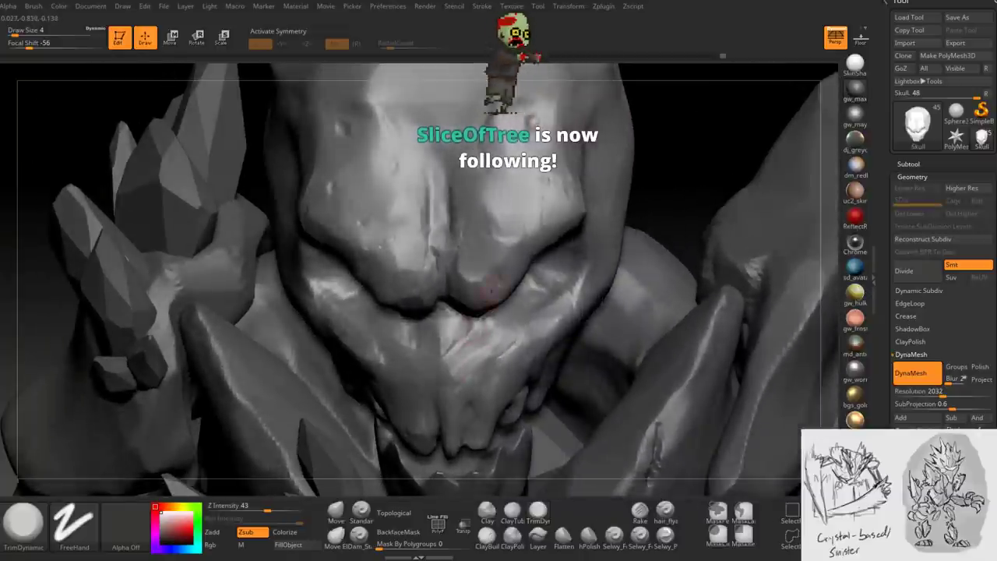
- Carve a diagonal crack across the nose bridge with Dam_Standard at brush size 3
{"action": "key", "text": "space"}
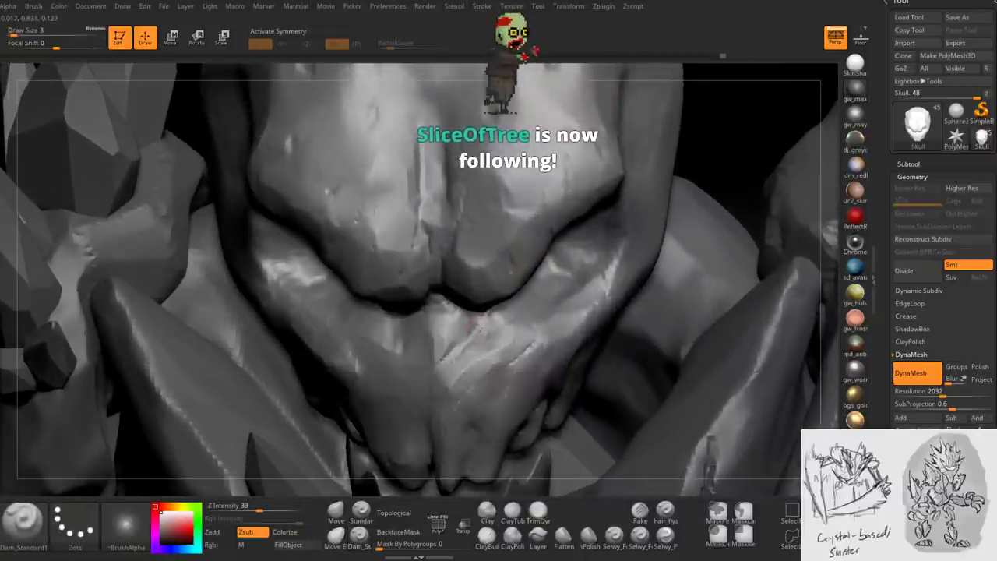
{"action": "left_click_drag", "start_coordinate": [436, 360], "coordinate": [456, 341]}
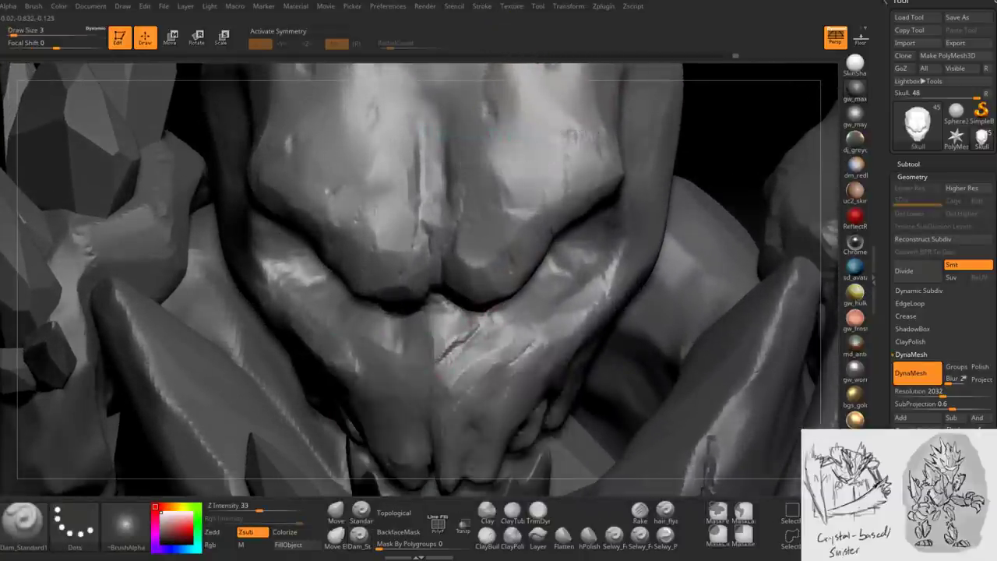
{"action": "mouse_move", "coordinate": [457, 341]}
{"action": "right_mouse_down"}
{"action": "mouse_move", "coordinate": [472, 345]}
{"action": "mouse_move", "coordinate": [442, 351]}
{"action": "right_mouse_up"}
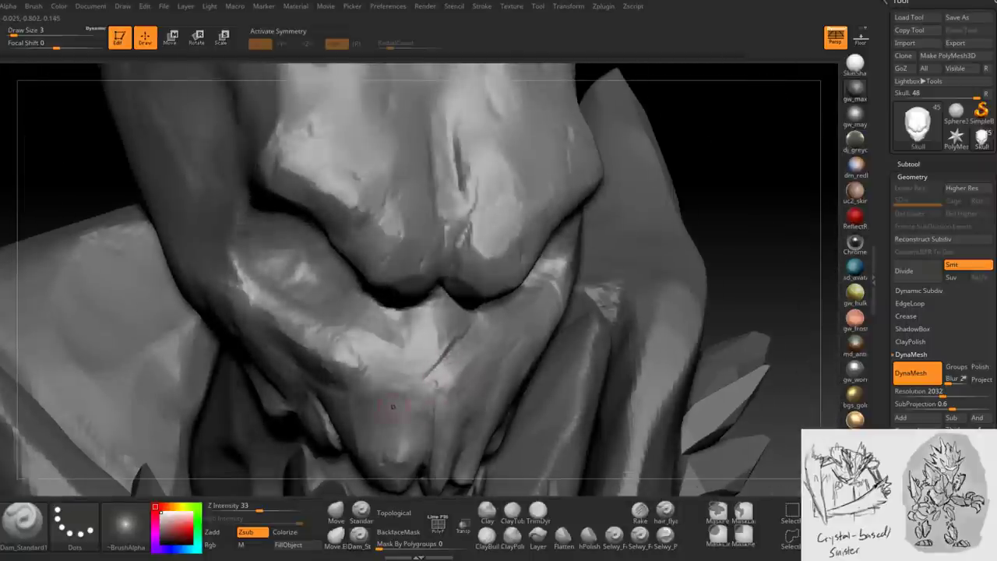
- Trim the surfaces around the nose-bridge crack with TrimDynamic at brush size 3
{"action": "mouse_move", "coordinate": [392, 406]}
{"action": "right_mouse_down"}
{"action": "mouse_move", "coordinate": [459, 350]}
{"action": "mouse_move", "coordinate": [436, 364]}
{"action": "right_mouse_up"}
{"action": "key", "text": "b"}
{"action": "key", "text": "t"}
{"action": "key", "text": "d"}
{"action": "right_click_drag", "start_coordinate": [476, 317], "coordinate": [467, 331]}
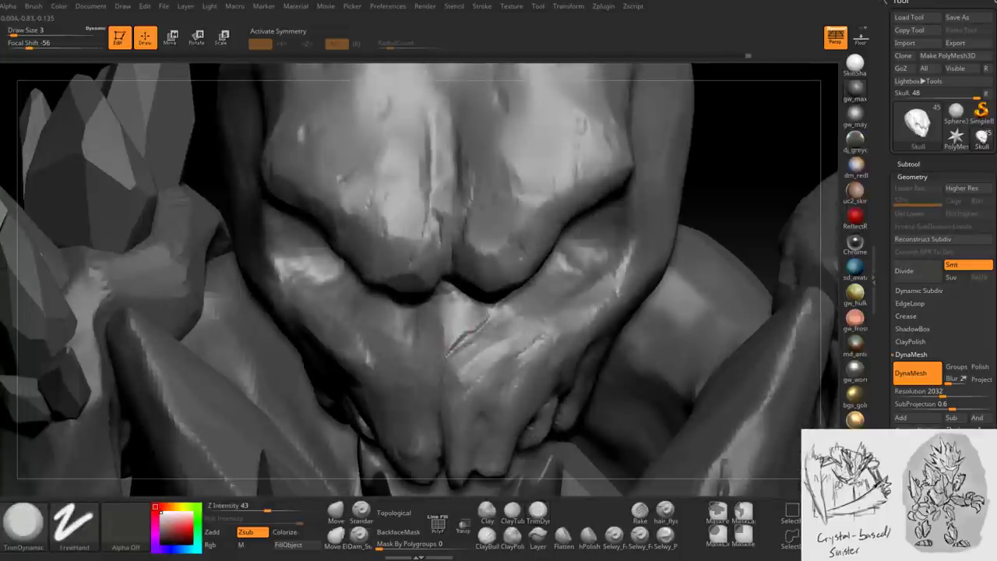
{"action": "right_click_drag", "start_coordinate": [465, 366], "coordinate": [507, 347]}
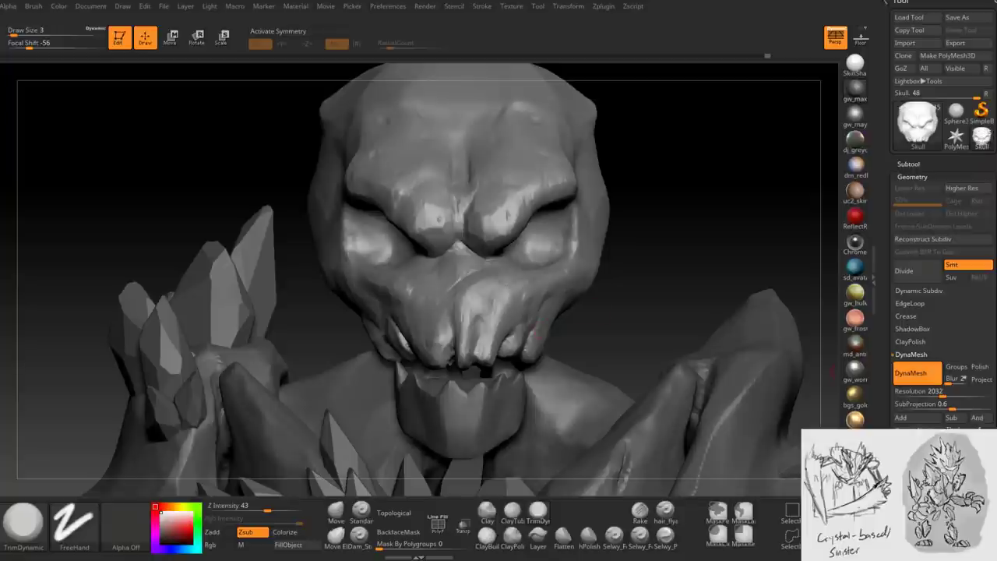
- Build up the outer corner of the left eye socket with ClayBuildup at brush size 12
{"action": "right_click_drag", "start_coordinate": [584, 268], "coordinate": [548, 250]}
{"action": "mouse_move", "coordinate": [506, 466]}
{"action": "right_mouse_down"}
{"action": "mouse_move", "coordinate": [499, 472]}
{"action": "mouse_move", "coordinate": [507, 477]}
{"action": "mouse_move", "coordinate": [534, 294]}
{"action": "right_mouse_up"}
{"action": "left_click", "coordinate": [487, 535]}
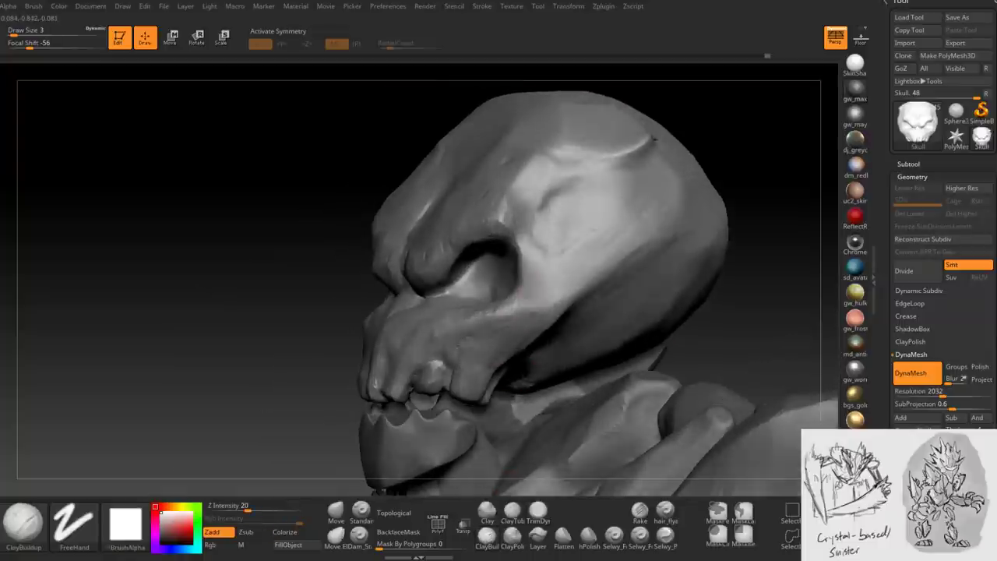
{"action": "key", "text": "space"}
{"action": "mouse_move", "coordinate": [542, 274]}
{"action": "left_mouse_down"}
{"action": "mouse_move", "coordinate": [530, 294]}
{"action": "mouse_move", "coordinate": [542, 312]}
{"action": "left_mouse_up"}
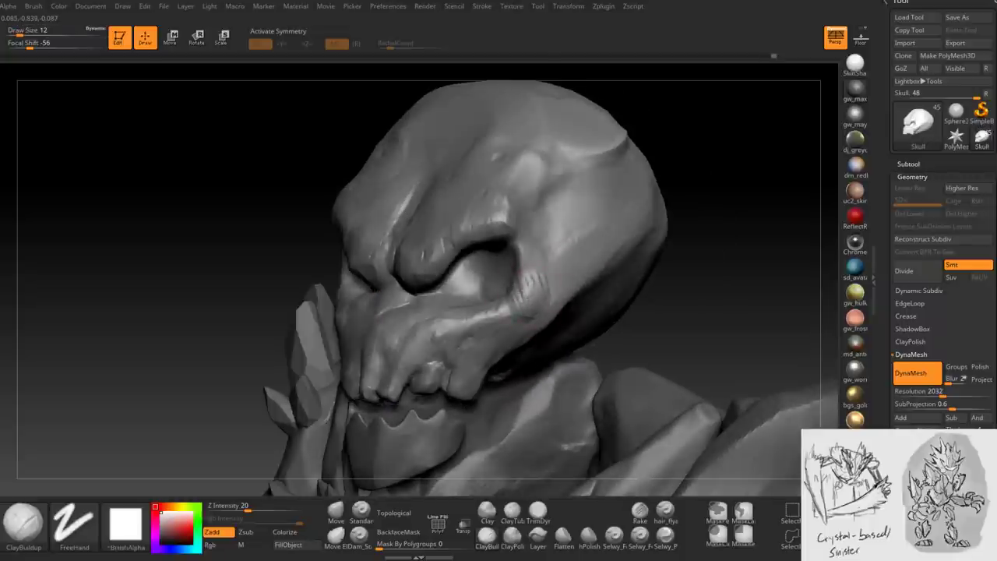
{"action": "key", "text": "space"}
{"action": "mouse_move", "coordinate": [529, 278]}
{"action": "left_mouse_down"}
{"action": "mouse_move", "coordinate": [532, 267]}
{"action": "mouse_move", "coordinate": [519, 306]}
{"action": "left_mouse_up"}
- Extend ClayBuildup strokes back along the left cheekbone ridge at brush size 8
{"action": "right_click_drag", "start_coordinate": [542, 299], "coordinate": [537, 292]}
{"action": "key", "text": "space"}
{"action": "left_click_drag", "start_coordinate": [537, 288], "coordinate": [543, 285]}
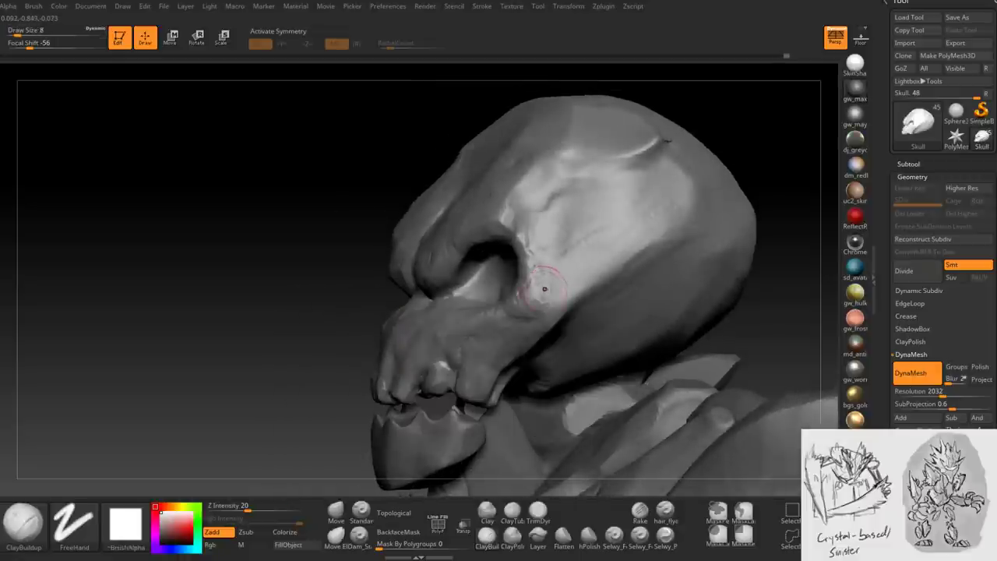
{"action": "mouse_move", "coordinate": [583, 271]}
{"action": "right_mouse_down"}
{"action": "mouse_move", "coordinate": [495, 297]}
{"action": "mouse_move", "coordinate": [546, 310]}
{"action": "mouse_move", "coordinate": [538, 343]}
{"action": "right_mouse_up"}
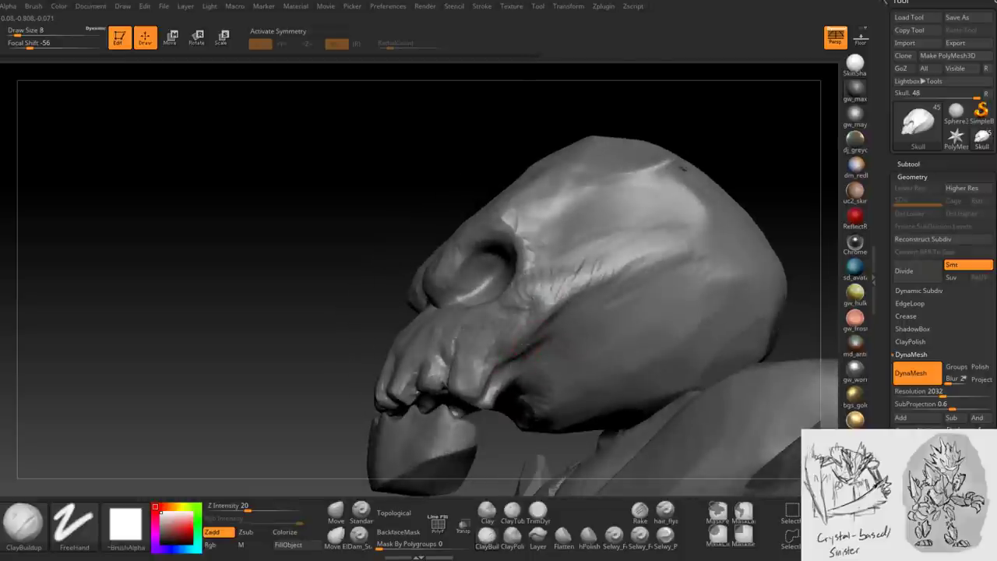
- Flatten the built-up left cheekbone ridge with TrimDynamic at brush size 8
{"action": "left_click", "coordinate": [537, 510]}
{"action": "mouse_move", "coordinate": [555, 316]}
{"action": "right_mouse_down"}
{"action": "mouse_move", "coordinate": [552, 283]}
{"action": "mouse_move", "coordinate": [593, 272]}
{"action": "right_mouse_up"}
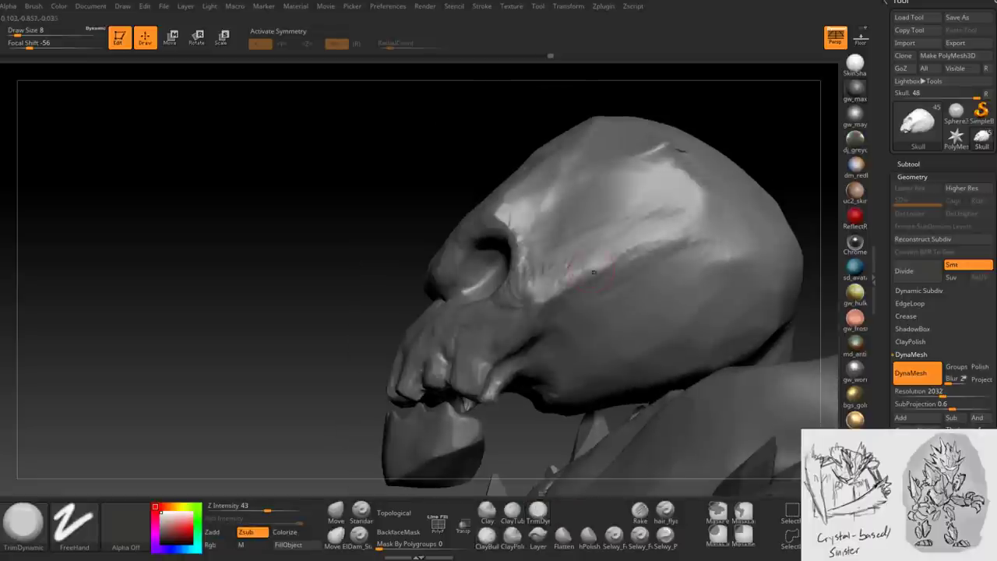
{"action": "mouse_move", "coordinate": [553, 314]}
{"action": "right_mouse_down"}
{"action": "mouse_move", "coordinate": [514, 277]}
{"action": "mouse_move", "coordinate": [502, 278]}
{"action": "mouse_move", "coordinate": [506, 310]}
{"action": "mouse_move", "coordinate": [526, 319]}
{"action": "mouse_move", "coordinate": [556, 278]}
{"action": "mouse_move", "coordinate": [520, 265]}
{"action": "mouse_move", "coordinate": [520, 274]}
{"action": "mouse_move", "coordinate": [528, 260]}
{"action": "mouse_move", "coordinate": [524, 290]}
{"action": "mouse_move", "coordinate": [506, 290]}
{"action": "mouse_move", "coordinate": [508, 279]}
{"action": "mouse_move", "coordinate": [468, 304]}
{"action": "right_mouse_up"}
- Refine the cheek forms of the skull with ClayBuildup and TrimDynamic
{"action": "left_click", "coordinate": [487, 536]}
{"action": "key", "text": "space"}
{"action": "key", "text": "b"}
{"action": "key", "text": "t"}
{"action": "key", "text": "d"}
{"action": "mouse_move", "coordinate": [542, 329]}
{"action": "right_mouse_down"}
{"action": "mouse_move", "coordinate": [520, 268]}
{"action": "mouse_move", "coordinate": [502, 290]}
{"action": "right_mouse_up"}
{"action": "key", "text": "space"}
- Build up the right cheekbone ridge below and behind the eye socket with ClayBuildup strokes at brush size 8
{"action": "mouse_move", "coordinate": [411, 315]}
{"action": "right_mouse_down"}
{"action": "mouse_move", "coordinate": [608, 56]}
{"action": "mouse_move", "coordinate": [571, 315]}
{"action": "mouse_move", "coordinate": [460, 374]}
{"action": "mouse_move", "coordinate": [490, 356]}
{"action": "mouse_move", "coordinate": [517, 374]}
{"action": "mouse_move", "coordinate": [483, 384]}
{"action": "mouse_move", "coordinate": [584, 299]}
{"action": "mouse_move", "coordinate": [560, 257]}
{"action": "mouse_move", "coordinate": [483, 223]}
{"action": "mouse_move", "coordinate": [576, 227]}
{"action": "mouse_move", "coordinate": [474, 261]}
{"action": "mouse_move", "coordinate": [483, 344]}
{"action": "mouse_move", "coordinate": [440, 334]}
{"action": "right_mouse_up"}
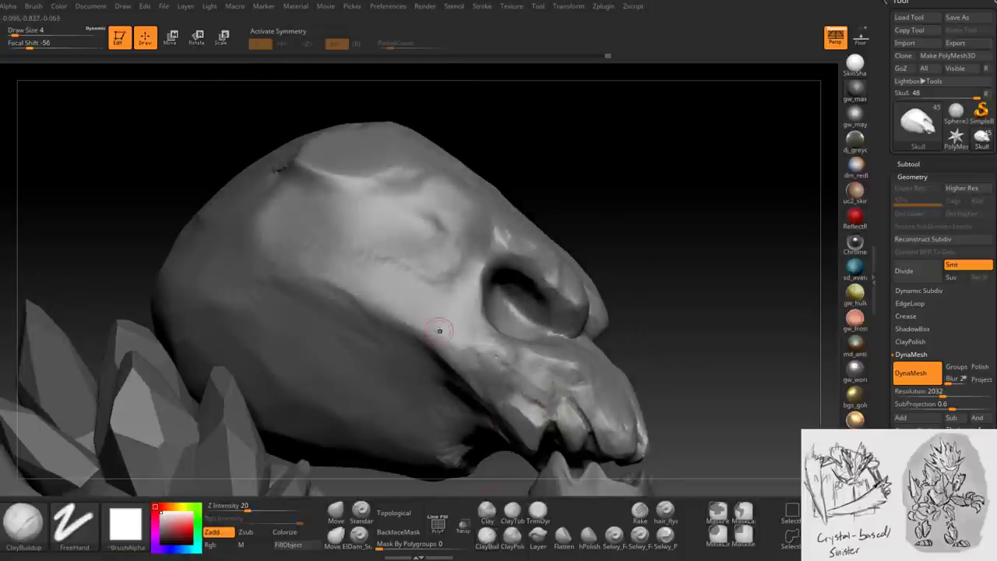
{"action": "key", "text": "space"}
{"action": "left_click_drag", "start_coordinate": [433, 313], "coordinate": [441, 313]}
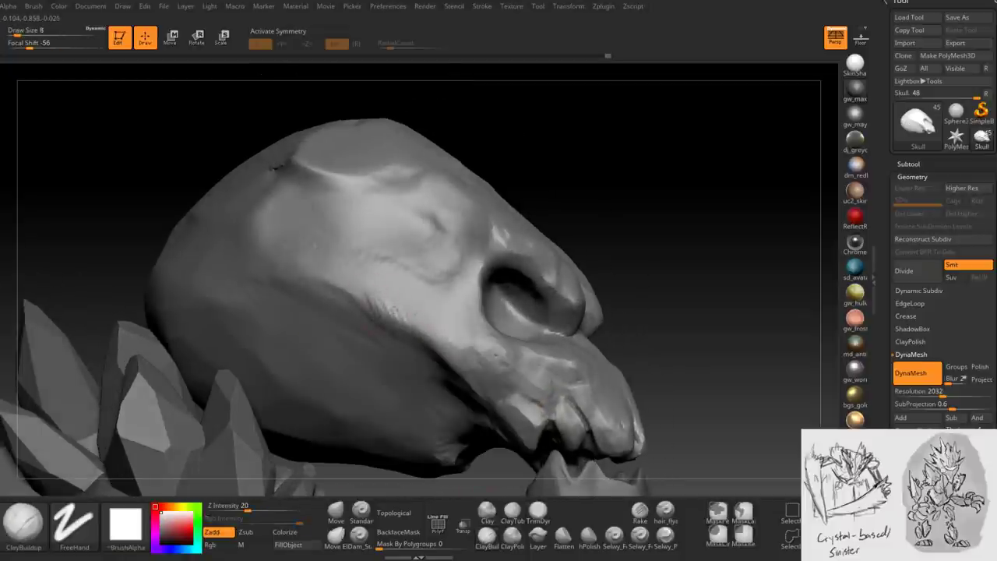
{"action": "right_click_drag", "start_coordinate": [456, 374], "coordinate": [438, 379]}
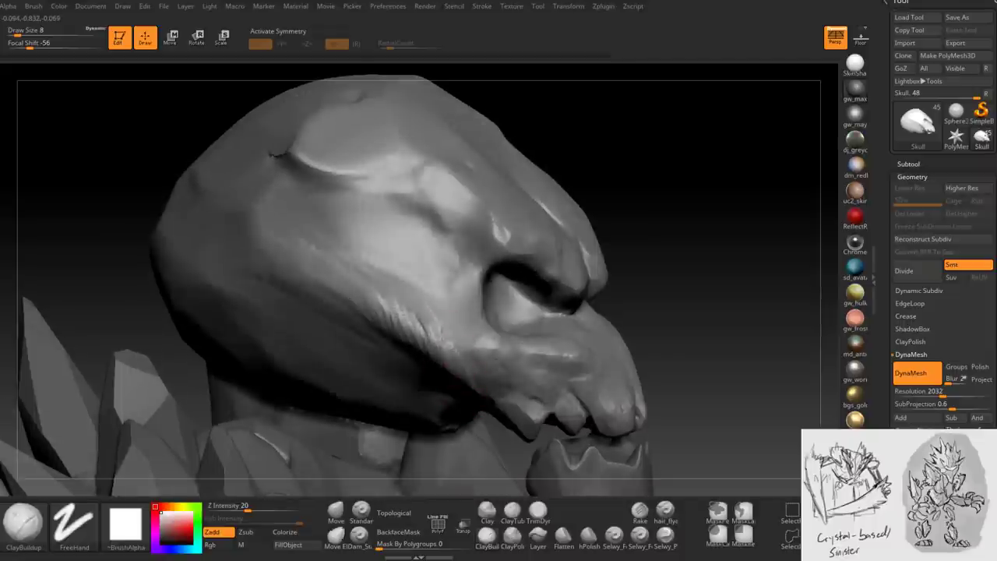
{"action": "right_click_drag", "start_coordinate": [464, 365], "coordinate": [494, 338]}
{"action": "left_click_drag", "start_coordinate": [460, 355], "coordinate": [419, 322]}
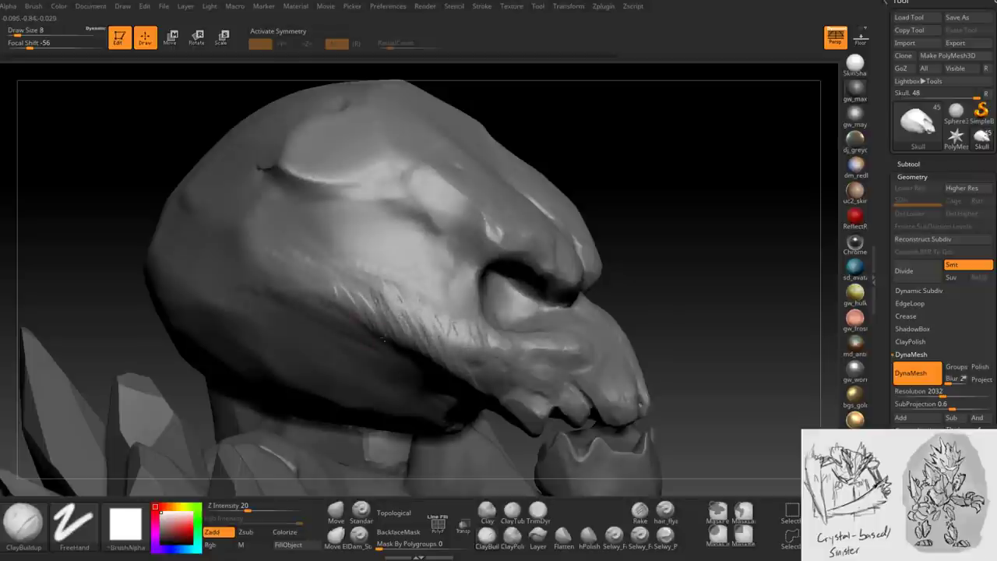
{"action": "right_click_drag", "start_coordinate": [382, 339], "coordinate": [377, 321]}
- Flatten the clay strokes along the right cheekbone into a clean ridge with TrimDynamic at brush size 8
{"action": "right_click_drag", "start_coordinate": [433, 397], "coordinate": [519, 470]}
{"action": "key", "text": "b"}
{"action": "key", "text": "t"}
{"action": "key", "text": "d"}
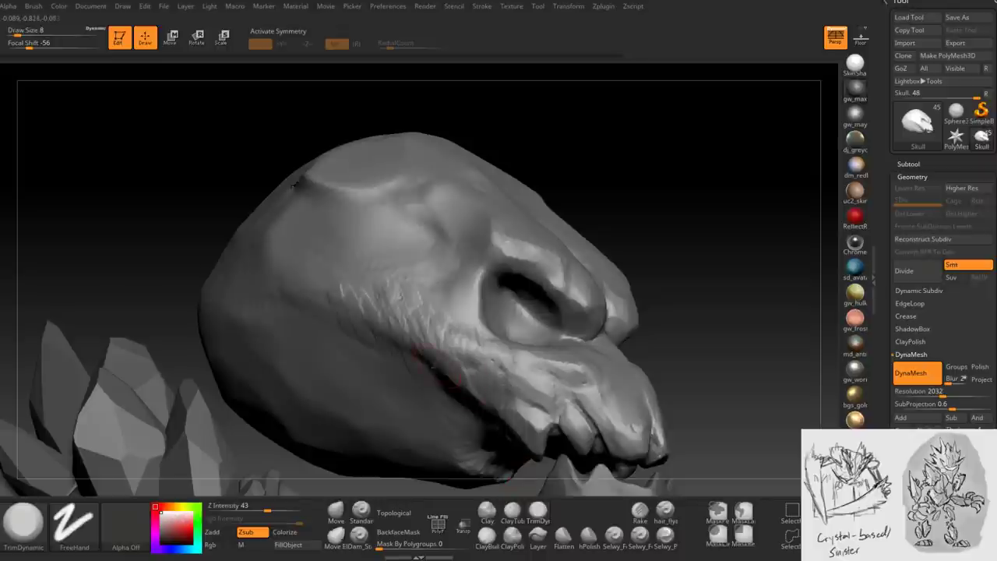
{"action": "right_click_drag", "start_coordinate": [430, 354], "coordinate": [446, 349]}
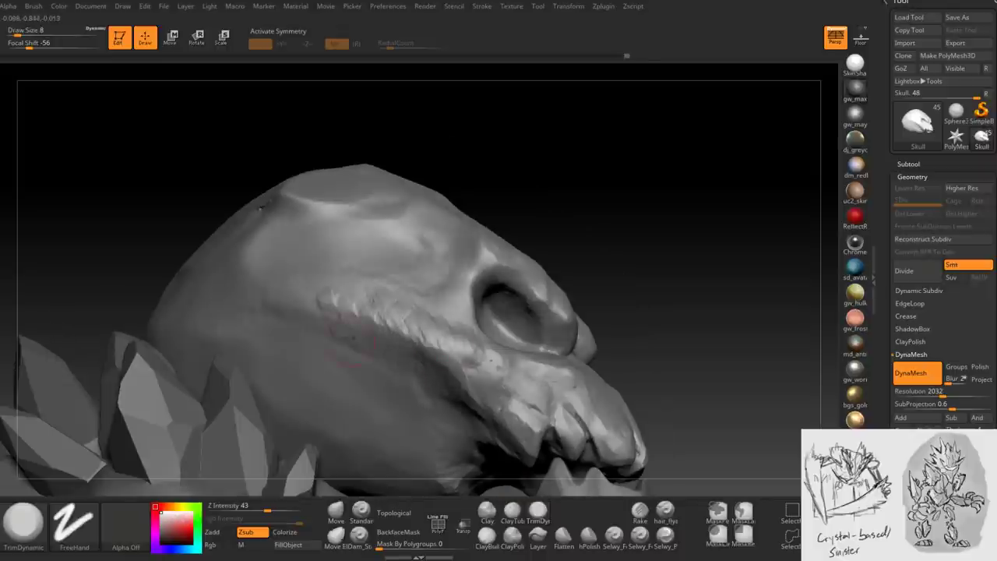
{"action": "right_click_drag", "start_coordinate": [348, 336], "coordinate": [336, 300]}
{"action": "mouse_move", "coordinate": [420, 330]}
{"action": "right_mouse_down"}
{"action": "mouse_move", "coordinate": [436, 339]}
{"action": "mouse_move", "coordinate": [407, 356]}
{"action": "mouse_move", "coordinate": [489, 366]}
{"action": "mouse_move", "coordinate": [466, 339]}
{"action": "right_mouse_up"}
{"action": "right_click_drag", "start_coordinate": [405, 360], "coordinate": [389, 350]}
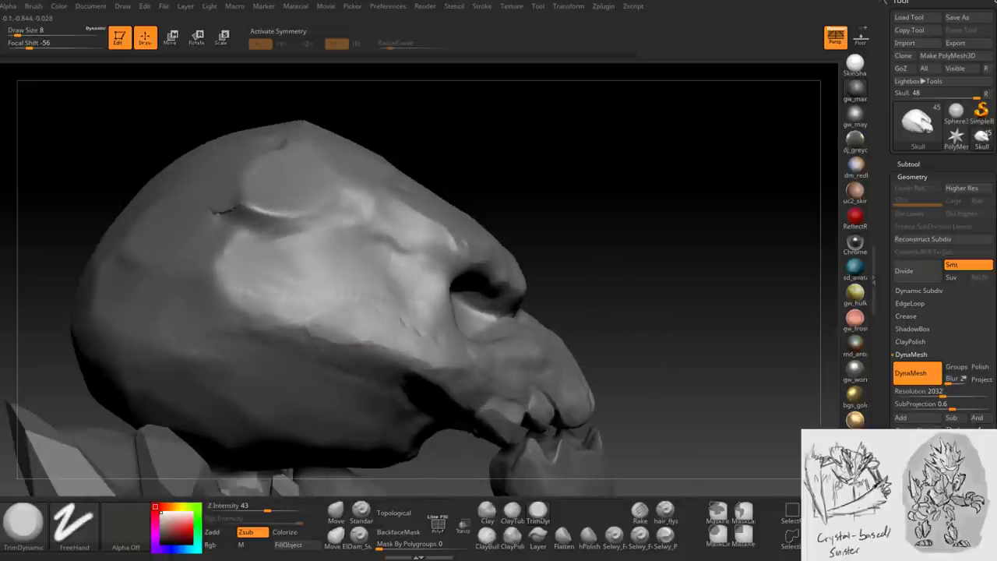
- Reduce the brush size to 4 and trim small planes around the left eye socket and nose bridge
{"action": "right_click_drag", "start_coordinate": [311, 331], "coordinate": [454, 344]}
{"action": "key", "text": "space"}
{"action": "left_click_drag", "start_coordinate": [514, 319], "coordinate": [483, 319]}
{"action": "right_click_drag", "start_coordinate": [454, 344], "coordinate": [420, 374]}
{"action": "right_click_drag", "start_coordinate": [459, 330], "coordinate": [417, 364]}
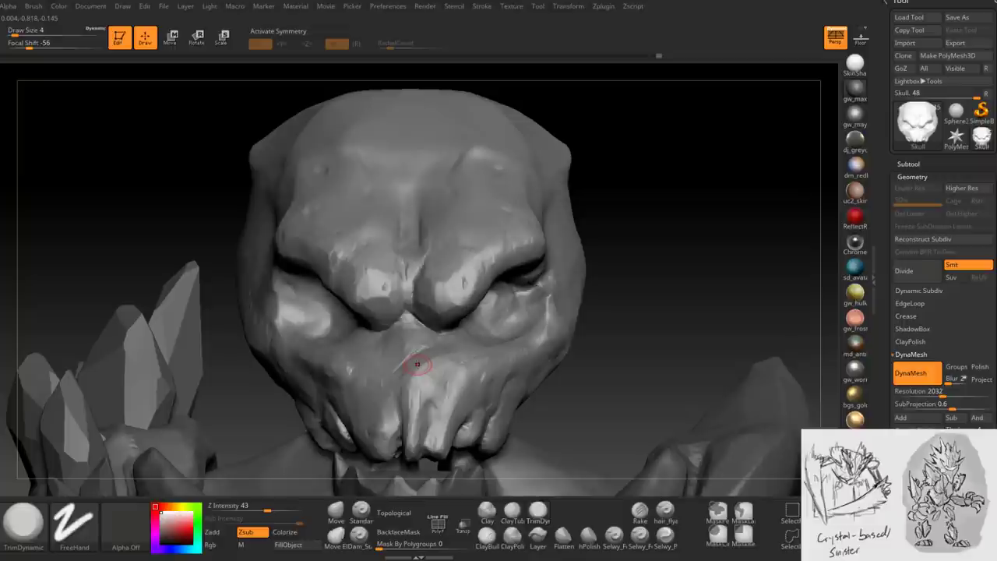
- Make the lower jaw the active subtool and convert it to DynaMesh at resolution 1088
{"action": "mouse_move", "coordinate": [417, 363]}
{"action": "right_mouse_down", "text": "alt"}
{"action": "mouse_move", "coordinate": [499, 335]}
{"action": "mouse_move", "coordinate": [481, 325]}
{"action": "right_mouse_up", "text": "alt"}
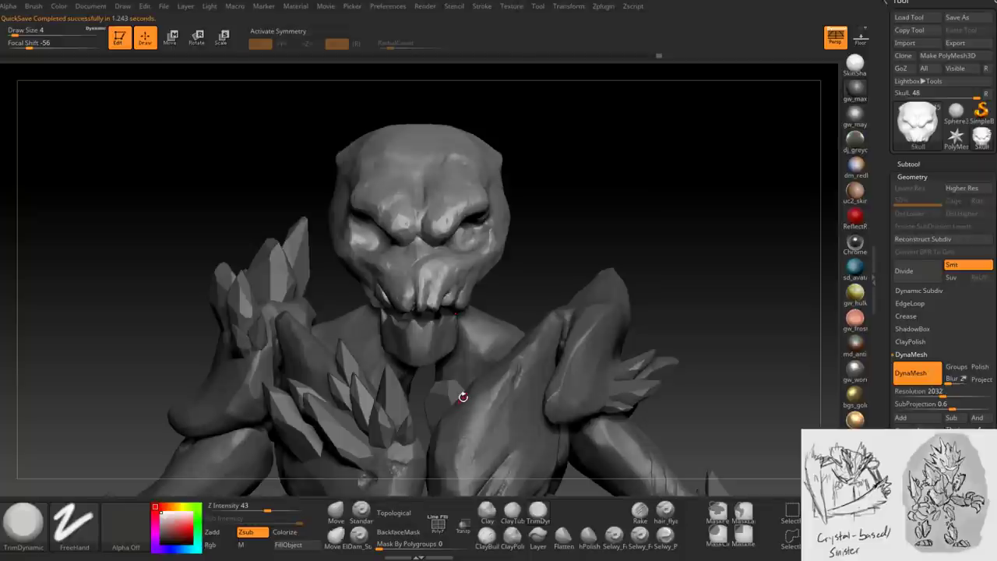
{"action": "left_click", "coordinate": [413, 342], "text": "alt"}
{"action": "mouse_move", "coordinate": [436, 327]}
{"action": "right_mouse_down"}
{"action": "mouse_move", "coordinate": [479, 284]}
{"action": "mouse_move", "coordinate": [438, 362]}
{"action": "right_mouse_up"}
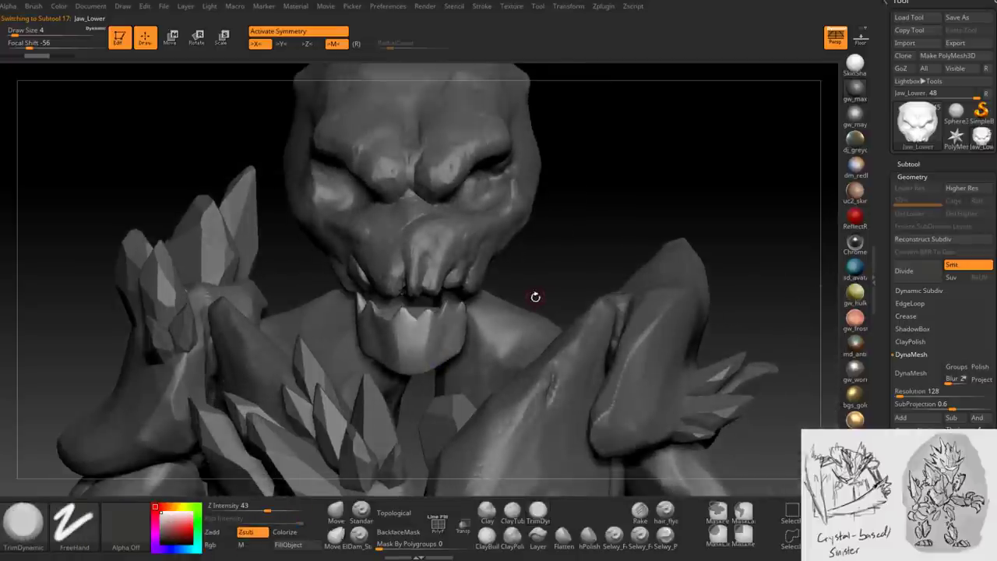
{"action": "left_click", "coordinate": [916, 393]}
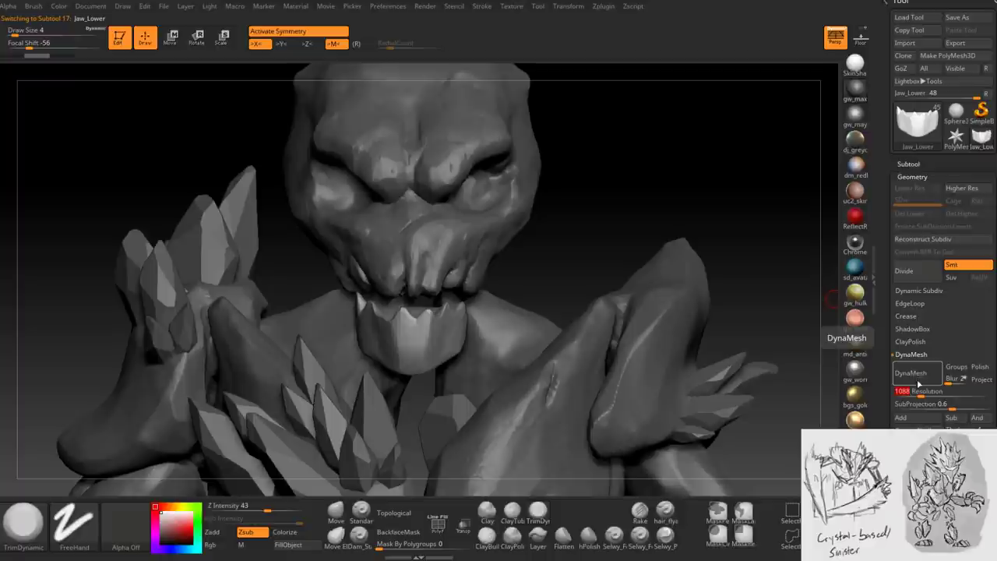
{"action": "left_click", "coordinate": [908, 376]}
{"action": "right_click_drag", "start_coordinate": [423, 334], "coordinate": [523, 266]}
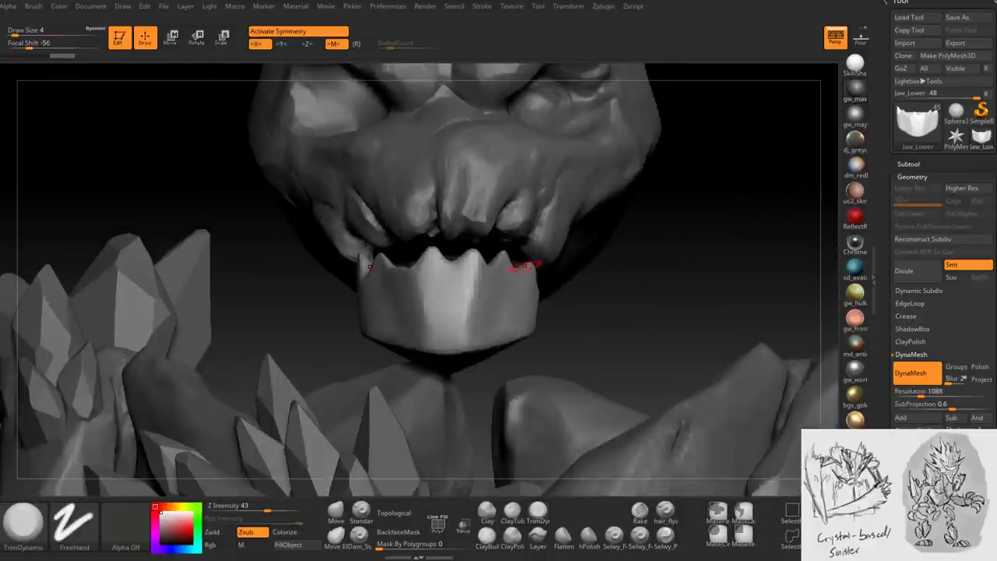
- Rebuild the lower jaw's DynaMesh at resolution 1864
{"action": "left_click", "coordinate": [909, 373]}
{"action": "left_click_drag", "start_coordinate": [924, 394], "coordinate": [936, 395]}
{"action": "left_click", "coordinate": [910, 373]}
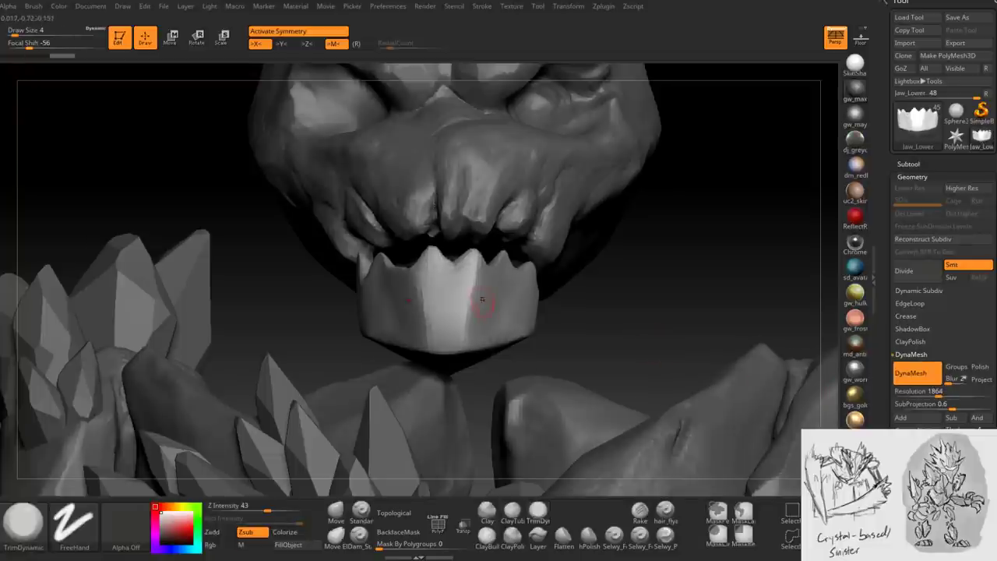
- Build up the front, side and underside of the lower jaw symmetrically with ClayBuildup strokes at brush size 8
{"action": "right_click_drag", "start_coordinate": [478, 296], "coordinate": [507, 273]}
{"action": "left_click", "coordinate": [484, 536]}
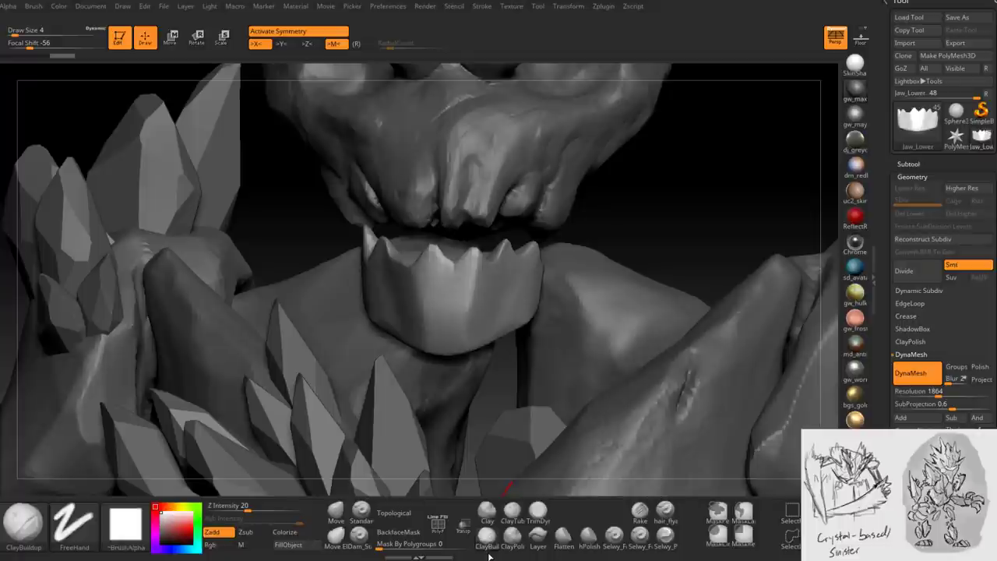
{"action": "mouse_move", "coordinate": [467, 327]}
{"action": "right_mouse_down"}
{"action": "mouse_move", "coordinate": [465, 312]}
{"action": "mouse_move", "coordinate": [437, 336]}
{"action": "right_mouse_up"}
{"action": "key", "text": "space"}
{"action": "mouse_move", "coordinate": [436, 351]}
{"action": "left_mouse_down"}
{"action": "mouse_move", "coordinate": [460, 346]}
{"action": "mouse_move", "coordinate": [444, 339]}
{"action": "mouse_move", "coordinate": [425, 358]}
{"action": "mouse_move", "coordinate": [448, 331]}
{"action": "mouse_move", "coordinate": [444, 305]}
{"action": "left_mouse_up"}
{"action": "right_click_drag", "start_coordinate": [444, 305], "coordinate": [455, 280]}
{"action": "mouse_move", "coordinate": [456, 311]}
{"action": "left_mouse_down"}
{"action": "mouse_move", "coordinate": [436, 272]}
{"action": "mouse_move", "coordinate": [461, 288]}
{"action": "left_mouse_up"}
{"action": "mouse_move", "coordinate": [446, 282]}
{"action": "right_mouse_down"}
{"action": "mouse_move", "coordinate": [490, 320]}
{"action": "mouse_move", "coordinate": [545, 328]}
{"action": "mouse_move", "coordinate": [537, 312]}
{"action": "mouse_move", "coordinate": [576, 307]}
{"action": "mouse_move", "coordinate": [578, 369]}
{"action": "mouse_move", "coordinate": [565, 380]}
{"action": "right_mouse_up"}
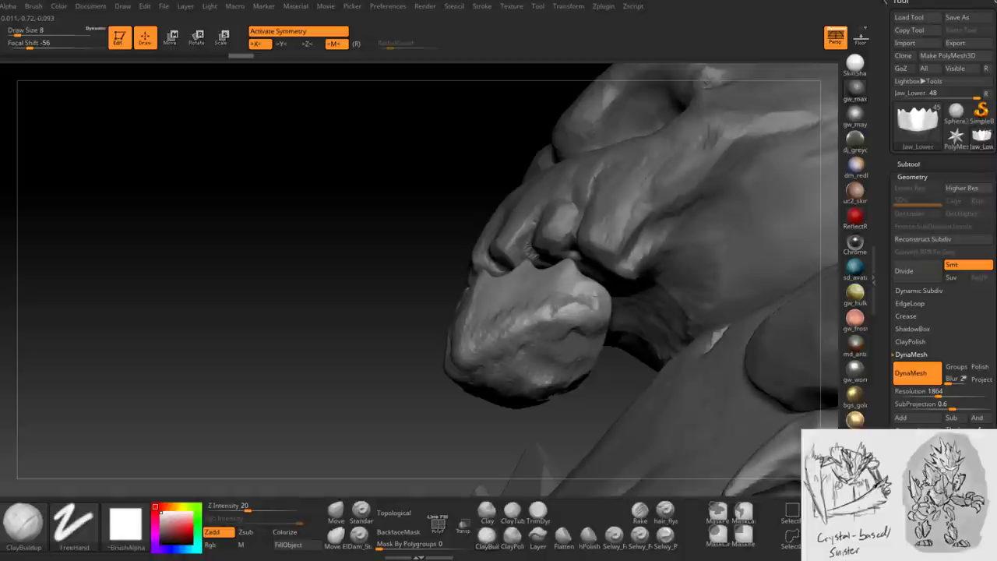
{"action": "mouse_move", "coordinate": [565, 380]}
{"action": "right_mouse_down"}
{"action": "mouse_move", "coordinate": [572, 350]}
{"action": "mouse_move", "coordinate": [631, 327]}
{"action": "right_mouse_up"}
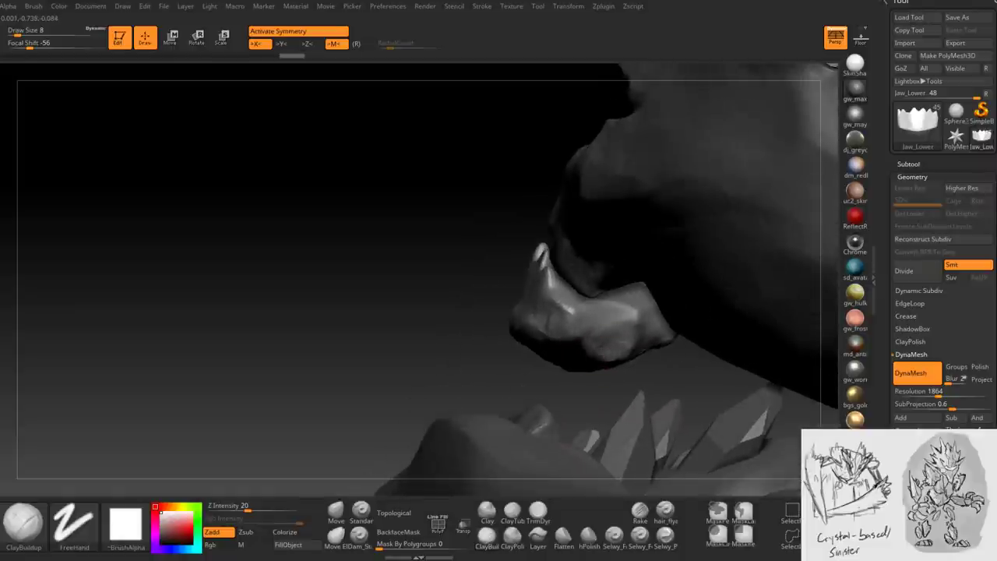
- Turn off symmetry and work small ClayBuildup strokes around the lower teeth at brush size 3
{"action": "mouse_move", "coordinate": [616, 317]}
{"action": "right_mouse_down"}
{"action": "mouse_move", "coordinate": [604, 327]}
{"action": "mouse_move", "coordinate": [608, 310]}
{"action": "mouse_move", "coordinate": [623, 308]}
{"action": "mouse_move", "coordinate": [584, 286]}
{"action": "mouse_move", "coordinate": [498, 286]}
{"action": "right_mouse_up"}
{"action": "key", "text": "x"}
{"action": "key", "text": "space"}
{"action": "left_click_drag", "start_coordinate": [502, 287], "coordinate": [461, 315]}
{"action": "mouse_move", "coordinate": [490, 262]}
{"action": "right_mouse_down"}
{"action": "mouse_move", "coordinate": [476, 260]}
{"action": "mouse_move", "coordinate": [487, 251]}
{"action": "right_mouse_up"}
{"action": "key", "text": "space"}
{"action": "left_click_drag", "start_coordinate": [491, 249], "coordinate": [484, 249]}
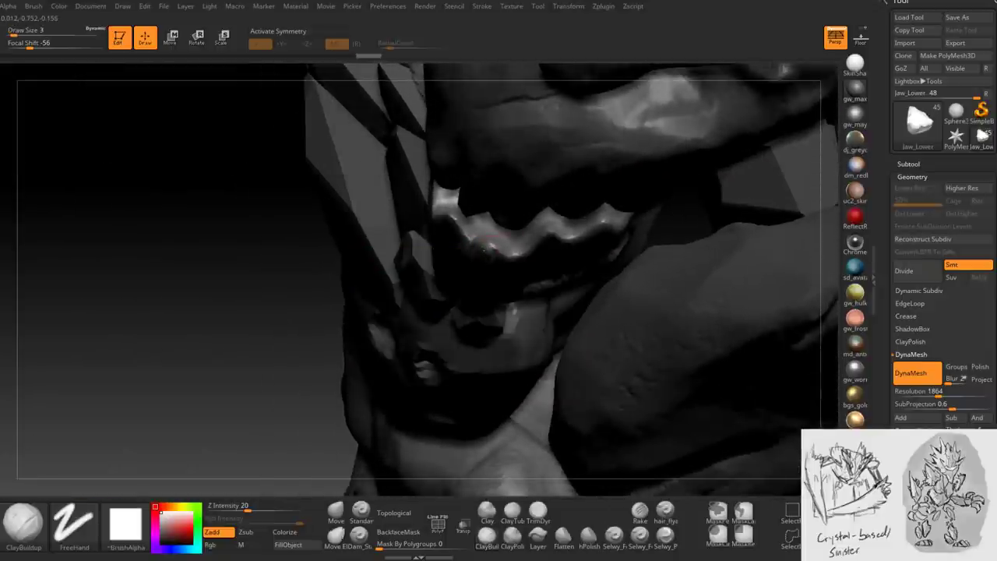
- Shape the lower teeth and their roots along the jaw's front and side with ClayBuildup at brush size 4, smoothing between them
{"action": "mouse_move", "coordinate": [492, 246]}
{"action": "right_mouse_down"}
{"action": "mouse_move", "coordinate": [478, 260]}
{"action": "mouse_move", "coordinate": [485, 233]}
{"action": "mouse_move", "coordinate": [472, 229]}
{"action": "mouse_move", "coordinate": [512, 263]}
{"action": "mouse_move", "coordinate": [537, 254]}
{"action": "mouse_move", "coordinate": [545, 225]}
{"action": "mouse_move", "coordinate": [535, 253]}
{"action": "mouse_move", "coordinate": [483, 238]}
{"action": "mouse_move", "coordinate": [549, 236]}
{"action": "right_mouse_up"}
{"action": "key", "text": "bracketright"}
{"action": "key", "text": "bracketleft"}
{"action": "key", "text": "bracketleft"}
{"action": "key", "text": "space"}
{"action": "left_click_drag", "start_coordinate": [536, 234], "coordinate": [545, 253], "text": "shift"}
{"action": "mouse_move", "coordinate": [482, 280]}
{"action": "left_mouse_down"}
{"action": "mouse_move", "coordinate": [533, 284]}
{"action": "mouse_move", "coordinate": [514, 234]}
{"action": "mouse_move", "coordinate": [485, 263]}
{"action": "mouse_move", "coordinate": [520, 242]}
{"action": "mouse_move", "coordinate": [514, 261]}
{"action": "mouse_move", "coordinate": [573, 267]}
{"action": "mouse_move", "coordinate": [605, 228]}
{"action": "mouse_move", "coordinate": [607, 237]}
{"action": "left_mouse_up"}
{"action": "mouse_move", "coordinate": [433, 258]}
{"action": "left_mouse_down"}
{"action": "mouse_move", "coordinate": [557, 236]}
{"action": "mouse_move", "coordinate": [585, 261]}
{"action": "left_mouse_up"}
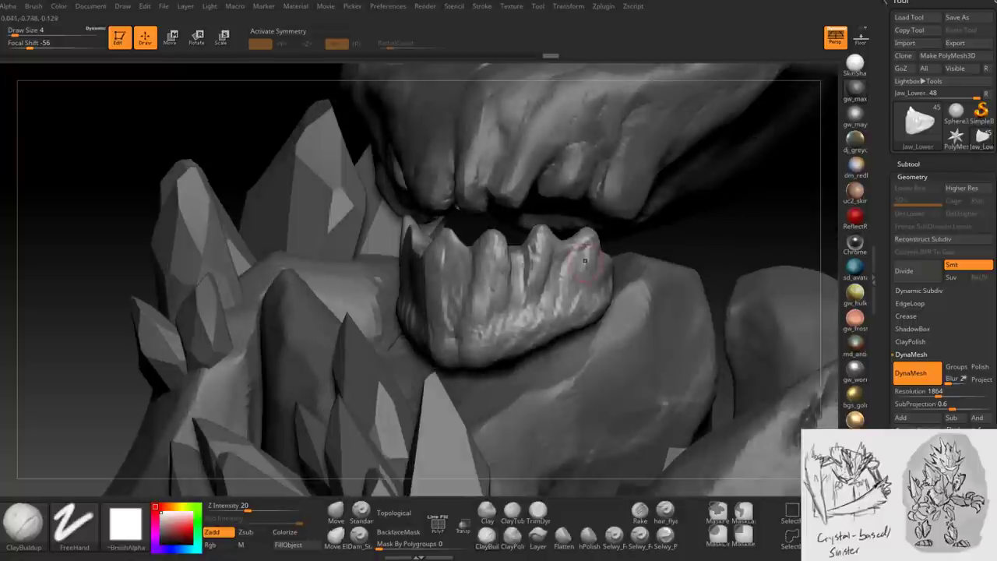
- Build up the teeth and gum forms on the opposite side of the lower jaw with ClayBuildup at brush size 4
{"action": "left_click_drag", "start_coordinate": [436, 261], "coordinate": [545, 249]}
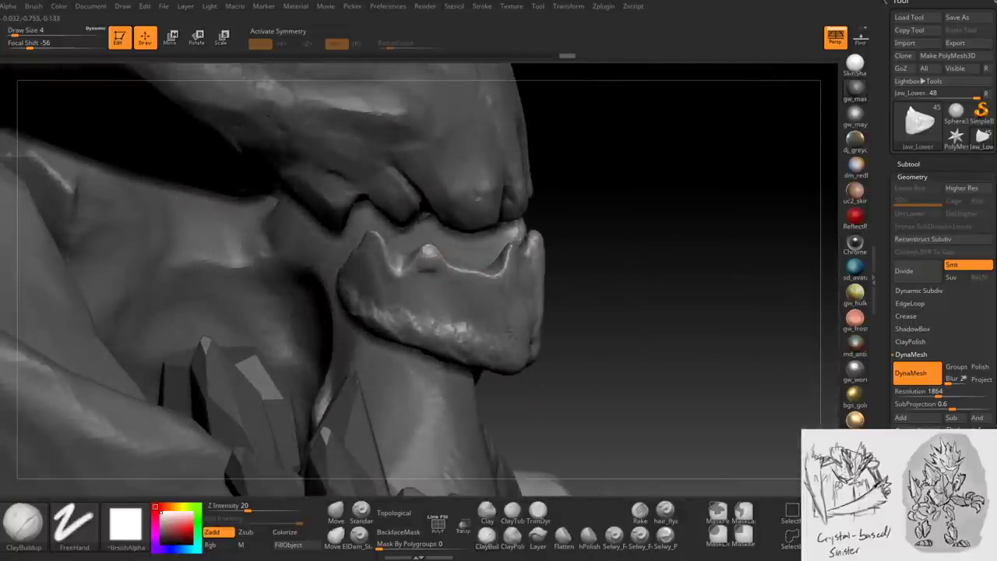
{"action": "mouse_move", "coordinate": [433, 267]}
{"action": "left_mouse_down"}
{"action": "mouse_move", "coordinate": [434, 303]}
{"action": "mouse_move", "coordinate": [421, 271]}
{"action": "mouse_move", "coordinate": [436, 257]}
{"action": "mouse_move", "coordinate": [474, 281]}
{"action": "mouse_move", "coordinate": [459, 282]}
{"action": "mouse_move", "coordinate": [472, 292]}
{"action": "left_mouse_up"}
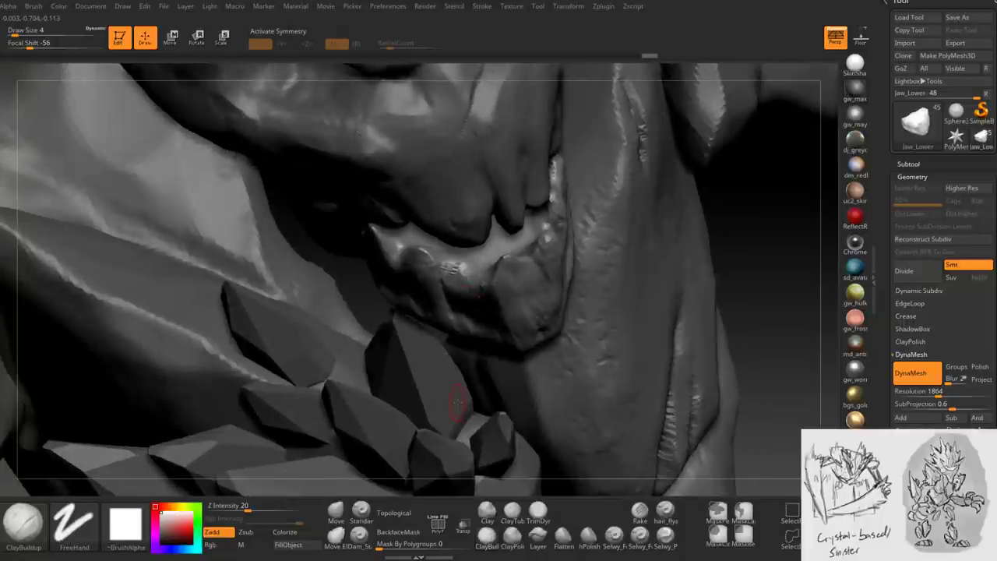
{"action": "right_click_drag", "start_coordinate": [423, 249], "coordinate": [561, 319]}
{"action": "mouse_move", "coordinate": [436, 268]}
{"action": "right_mouse_down"}
{"action": "mouse_move", "coordinate": [446, 250]}
{"action": "mouse_move", "coordinate": [421, 251]}
{"action": "mouse_move", "coordinate": [440, 261]}
{"action": "mouse_move", "coordinate": [394, 238]}
{"action": "mouse_move", "coordinate": [374, 251]}
{"action": "mouse_move", "coordinate": [412, 280]}
{"action": "mouse_move", "coordinate": [420, 240]}
{"action": "mouse_move", "coordinate": [413, 374]}
{"action": "mouse_move", "coordinate": [377, 477]}
{"action": "right_mouse_up"}
{"action": "mouse_move", "coordinate": [377, 353]}
{"action": "right_mouse_down"}
{"action": "mouse_move", "coordinate": [483, 313]}
{"action": "mouse_move", "coordinate": [464, 366]}
{"action": "mouse_move", "coordinate": [452, 358]}
{"action": "mouse_move", "coordinate": [476, 346]}
{"action": "mouse_move", "coordinate": [467, 351]}
{"action": "mouse_move", "coordinate": [502, 365]}
{"action": "mouse_move", "coordinate": [597, 243]}
{"action": "right_mouse_up"}
- Flatten the clay strokes on the side of the lower jaw into planes with TrimDynamic at brush size 7
{"action": "left_click", "coordinate": [538, 511]}
{"action": "mouse_move", "coordinate": [560, 374]}
{"action": "right_mouse_down"}
{"action": "mouse_move", "coordinate": [600, 323]}
{"action": "mouse_move", "coordinate": [545, 312]}
{"action": "mouse_move", "coordinate": [514, 319]}
{"action": "mouse_move", "coordinate": [576, 297]}
{"action": "mouse_move", "coordinate": [564, 292]}
{"action": "right_mouse_up"}
{"action": "right_click_drag", "start_coordinate": [596, 336], "coordinate": [536, 312]}
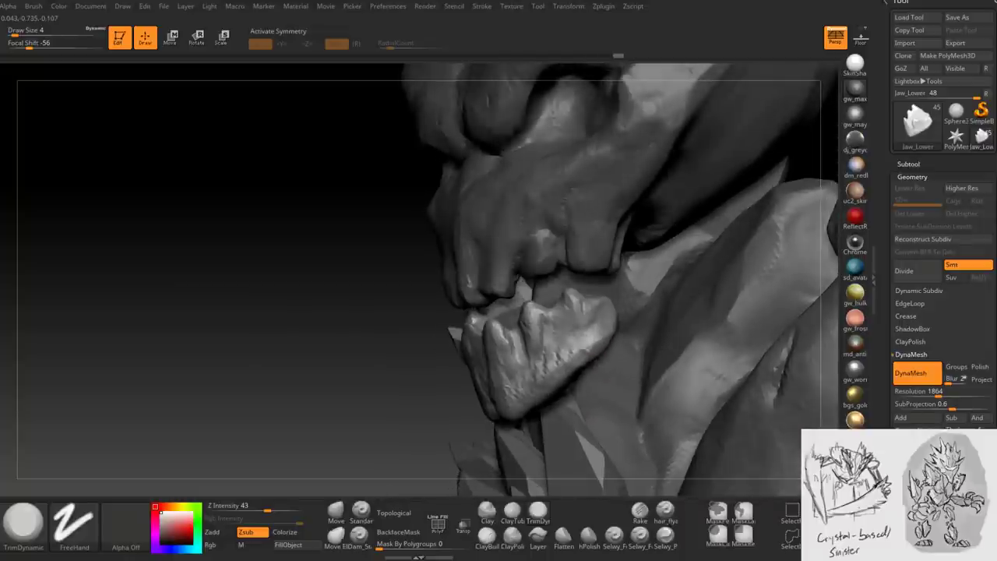
{"action": "mouse_move", "coordinate": [549, 364]}
{"action": "right_mouse_down"}
{"action": "mouse_move", "coordinate": [522, 346]}
{"action": "mouse_move", "coordinate": [545, 343]}
{"action": "mouse_move", "coordinate": [537, 356]}
{"action": "right_mouse_up"}
{"action": "right_click_drag", "start_coordinate": [536, 312], "coordinate": [545, 344]}
{"action": "key", "text": "space"}
{"action": "left_click_drag", "start_coordinate": [546, 343], "coordinate": [550, 342]}
{"action": "right_click_drag", "start_coordinate": [576, 377], "coordinate": [574, 360]}
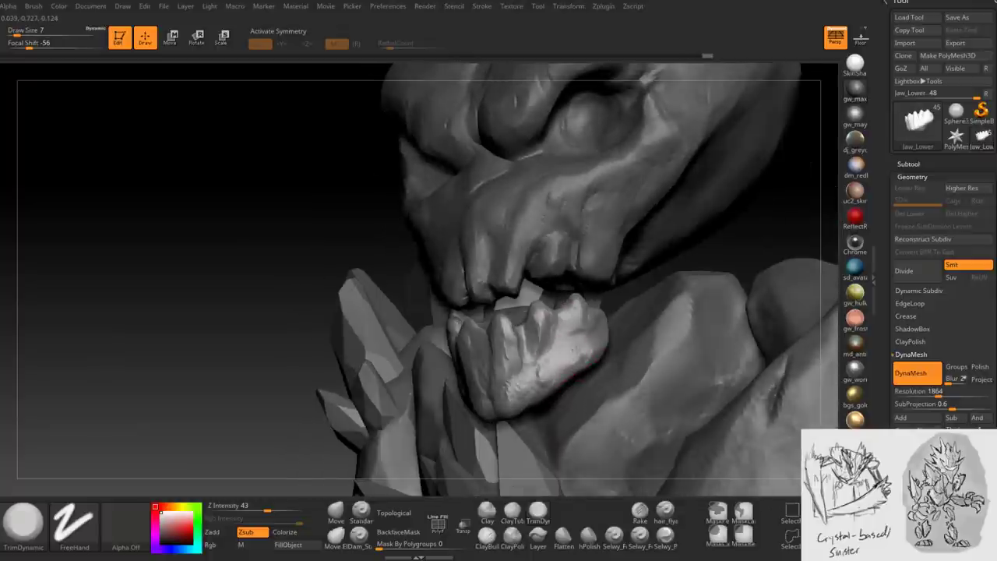
- Trim the front lower teeth and the surface beneath them with TrimDynamic at brush size 4
{"action": "mouse_move", "coordinate": [514, 337]}
{"action": "right_mouse_down"}
{"action": "mouse_move", "coordinate": [701, 343]}
{"action": "mouse_move", "coordinate": [511, 329]}
{"action": "right_mouse_up"}
{"action": "key", "text": "["}
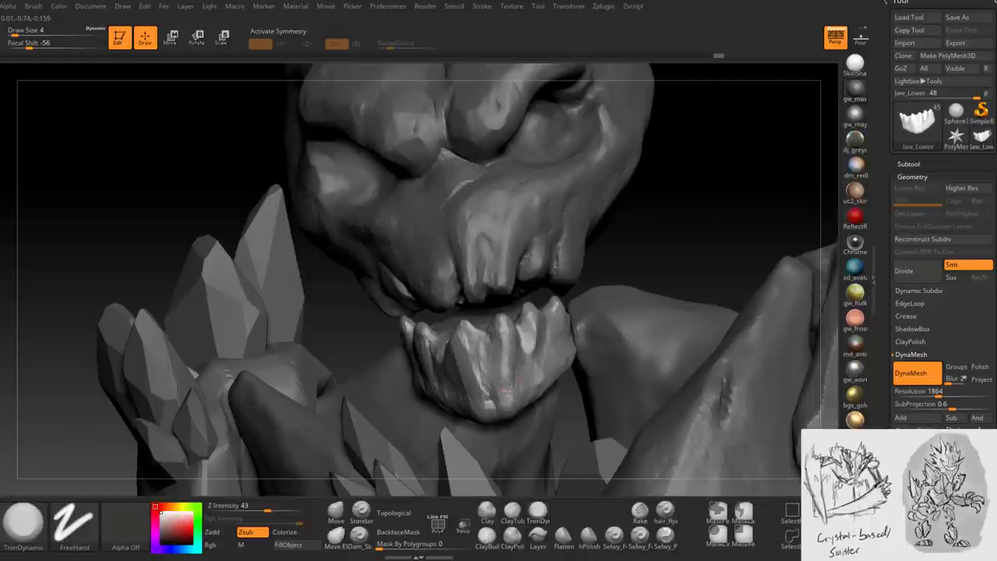
{"action": "right_click_drag", "start_coordinate": [498, 335], "coordinate": [511, 322]}
{"action": "key", "text": "]"}
{"action": "right_click_drag", "start_coordinate": [517, 366], "coordinate": [512, 357]}
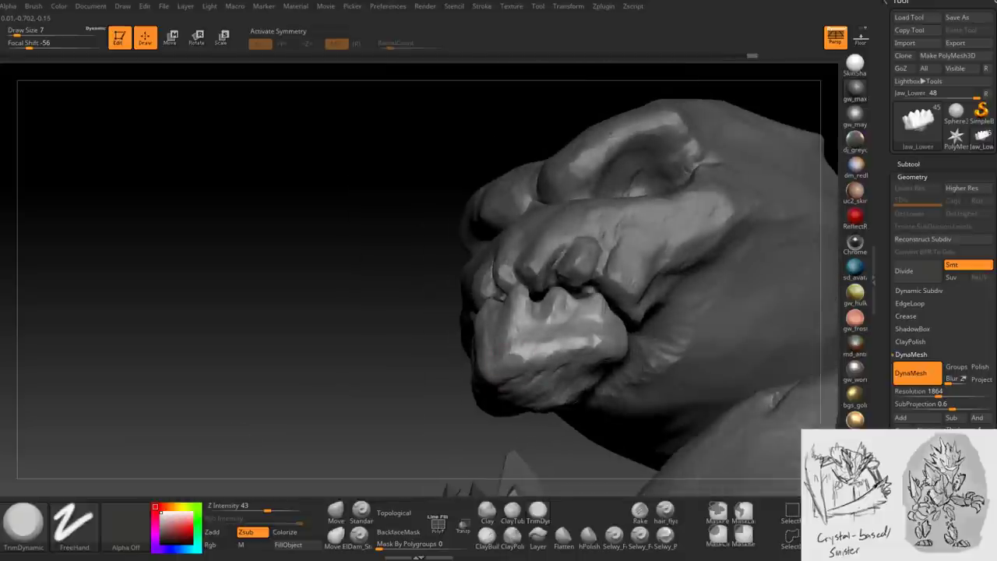
- Plane the underside and chin of the lower jaw with TrimDynamic at brush size 7
{"action": "left_click_drag", "start_coordinate": [562, 352], "coordinate": [593, 364]}
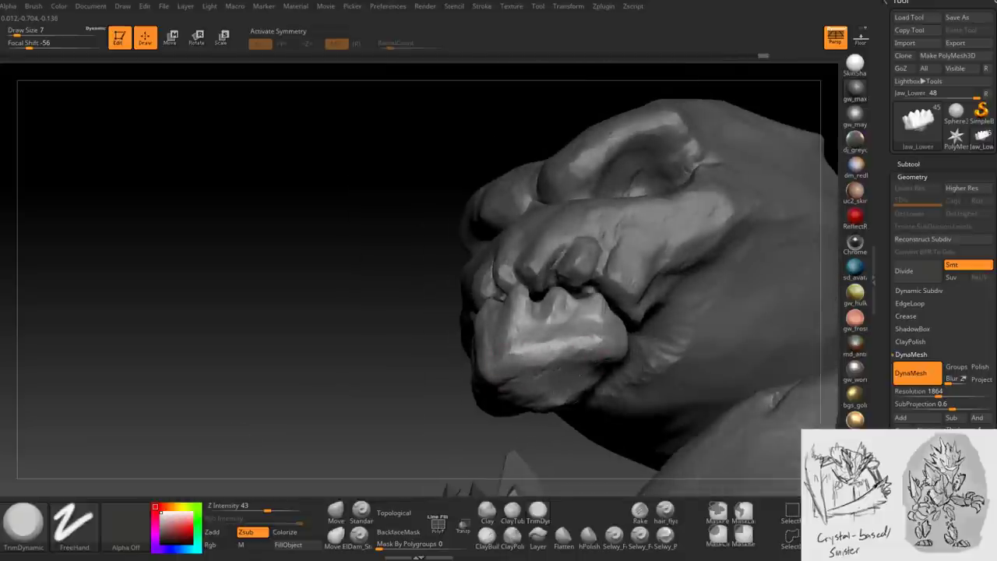
{"action": "right_click_drag", "start_coordinate": [600, 409], "coordinate": [582, 355]}
{"action": "mouse_move", "coordinate": [546, 410]}
{"action": "right_mouse_down"}
{"action": "mouse_move", "coordinate": [538, 366]}
{"action": "mouse_move", "coordinate": [542, 382]}
{"action": "mouse_move", "coordinate": [510, 377]}
{"action": "right_mouse_up"}
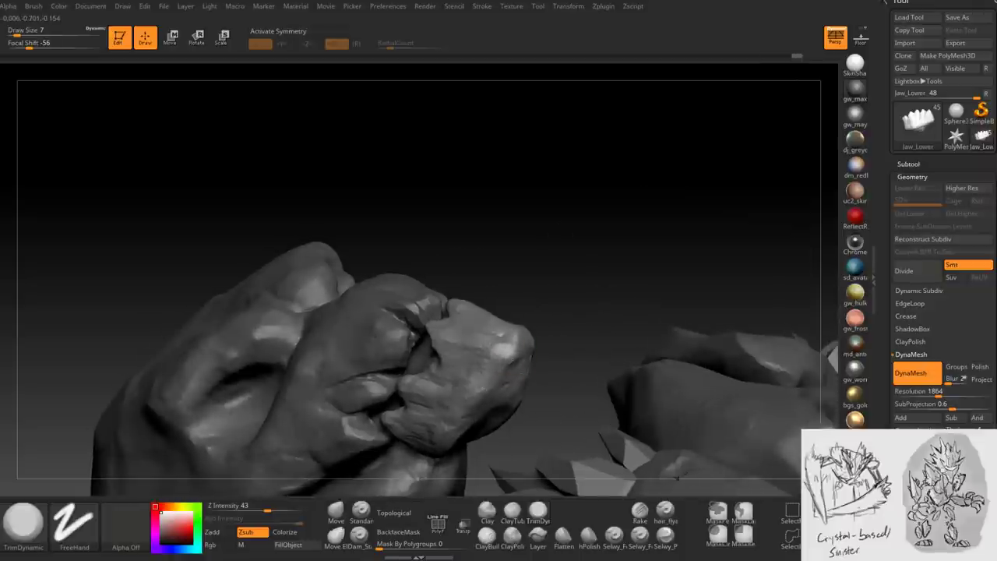
{"action": "mouse_move", "coordinate": [425, 447]}
{"action": "right_mouse_down"}
{"action": "mouse_move", "coordinate": [436, 424]}
{"action": "mouse_move", "coordinate": [428, 416]}
{"action": "right_mouse_up"}
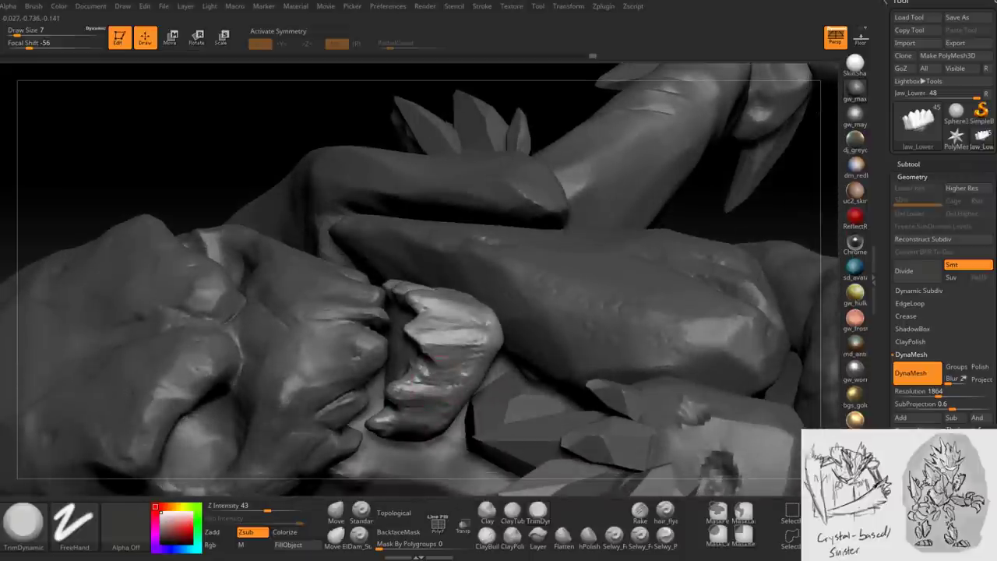
{"action": "mouse_move", "coordinate": [478, 337]}
{"action": "right_mouse_down"}
{"action": "mouse_move", "coordinate": [459, 323]}
{"action": "mouse_move", "coordinate": [407, 320]}
{"action": "right_mouse_up"}
- Reduce the brush size to 3 and trim small planes on the lower teeth and their tips
{"action": "key", "text": "space"}
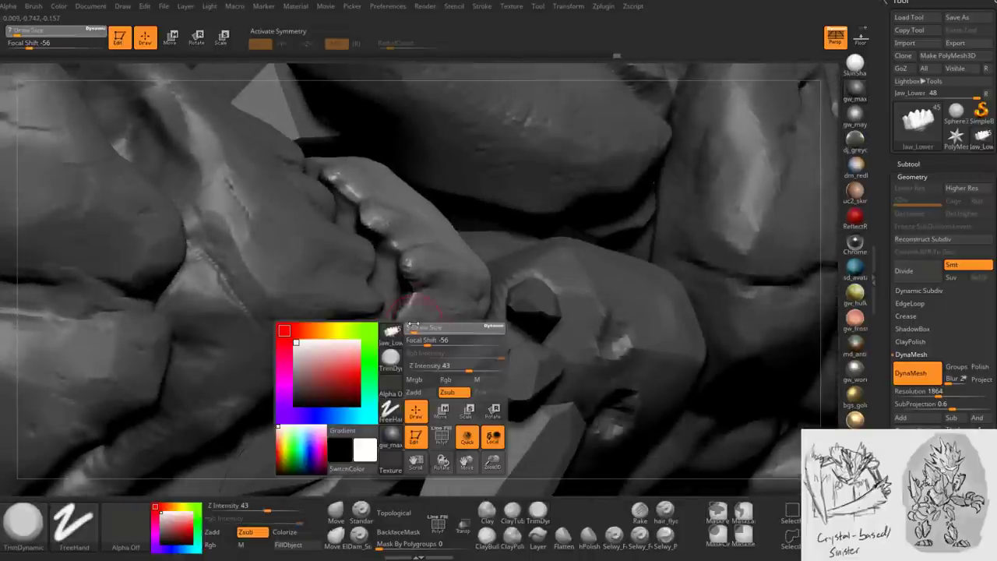
{"action": "left_click", "coordinate": [407, 320]}
{"action": "right_click_drag", "start_coordinate": [403, 324], "coordinate": [395, 358]}
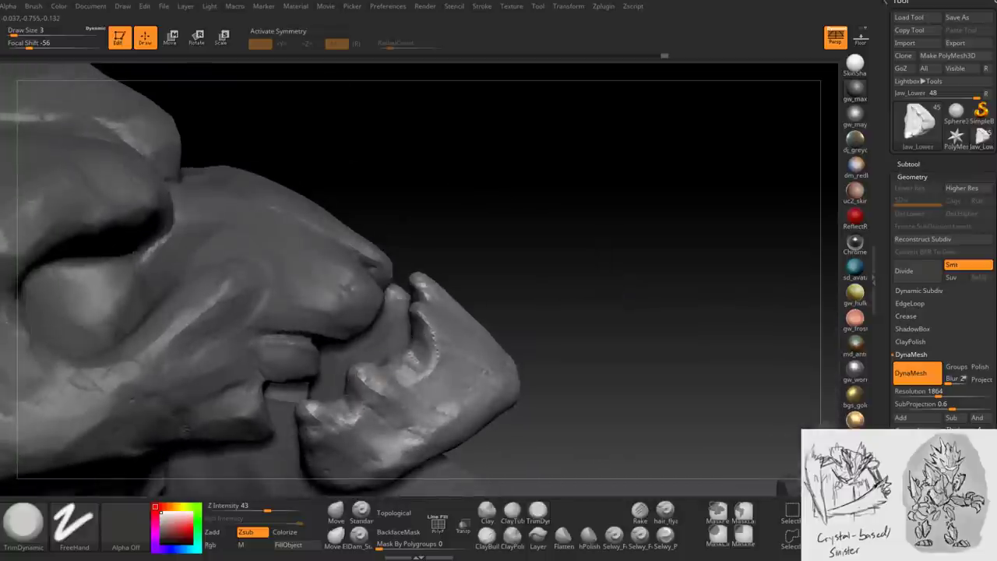
{"action": "mouse_move", "coordinate": [334, 412]}
{"action": "right_mouse_down"}
{"action": "mouse_move", "coordinate": [316, 410]}
{"action": "mouse_move", "coordinate": [413, 351]}
{"action": "mouse_move", "coordinate": [520, 359]}
{"action": "mouse_move", "coordinate": [398, 292]}
{"action": "right_mouse_up"}
- Turn on transparency and fill the inner side of the lower jaw with ClayBuildup strokes at brush size 7
{"action": "key", "text": "ctrl+shift+t"}
{"action": "left_click", "coordinate": [487, 534]}
{"action": "right_click_drag", "start_coordinate": [467, 366], "coordinate": [397, 287]}
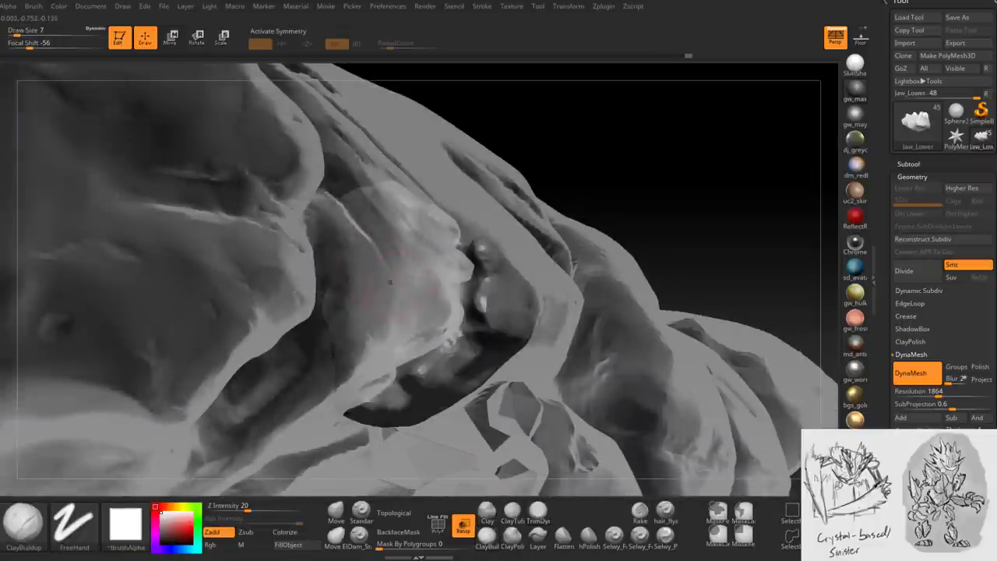
{"action": "right_click_drag", "start_coordinate": [463, 295], "coordinate": [467, 300]}
{"action": "right_click_drag", "start_coordinate": [386, 312], "coordinate": [381, 292]}
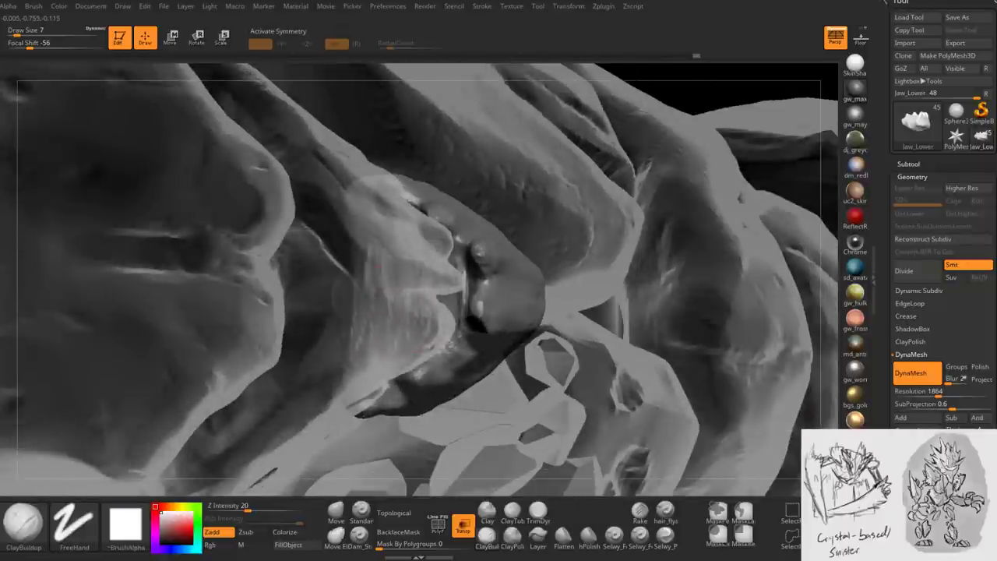
{"action": "right_click_drag", "start_coordinate": [386, 299], "coordinate": [423, 277]}
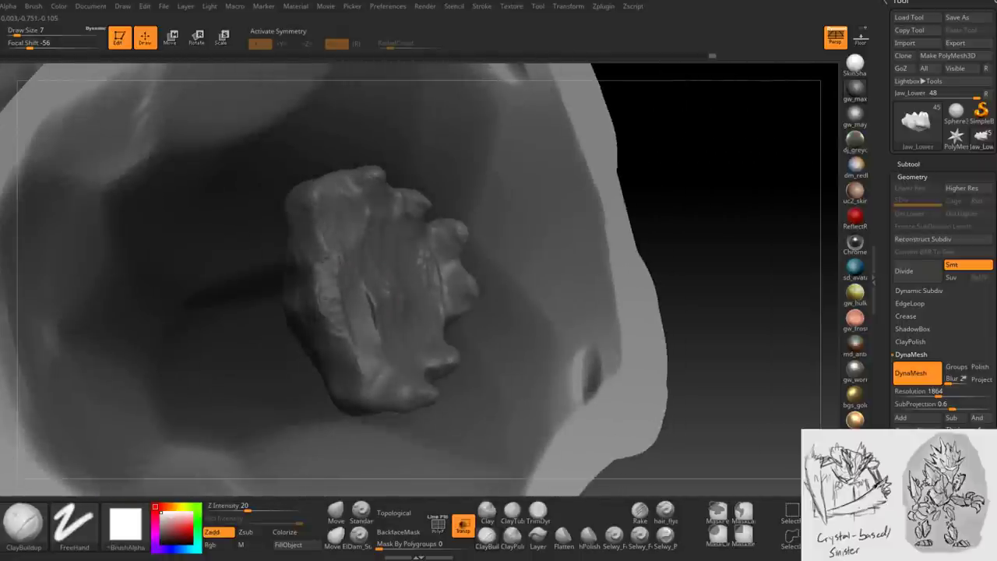
- Flatten the clay strokes on the back of the lower jaw with TrimDynamic at brush size 7
{"action": "key", "text": "b"}
{"action": "key", "text": "t"}
{"action": "key", "text": "d"}
{"action": "left_click_drag", "start_coordinate": [334, 289], "coordinate": [331, 242]}
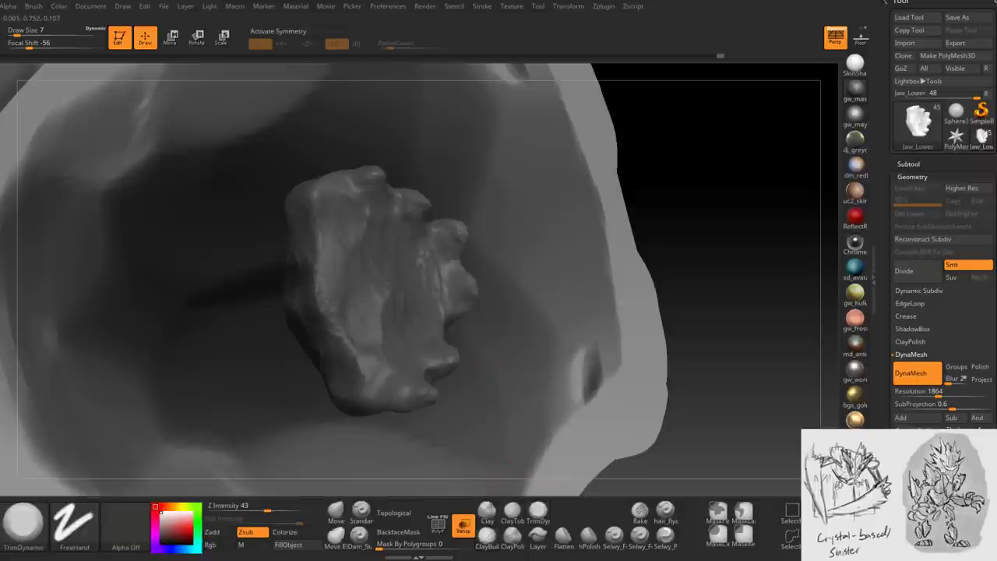
- Finish trimming the inner faces of the lower jaw at brush size 6 and turn transparency off
{"action": "right_click_drag", "start_coordinate": [421, 279], "coordinate": [373, 312]}
{"action": "key", "text": "space"}
{"action": "left_click_drag", "start_coordinate": [373, 265], "coordinate": [369, 264]}
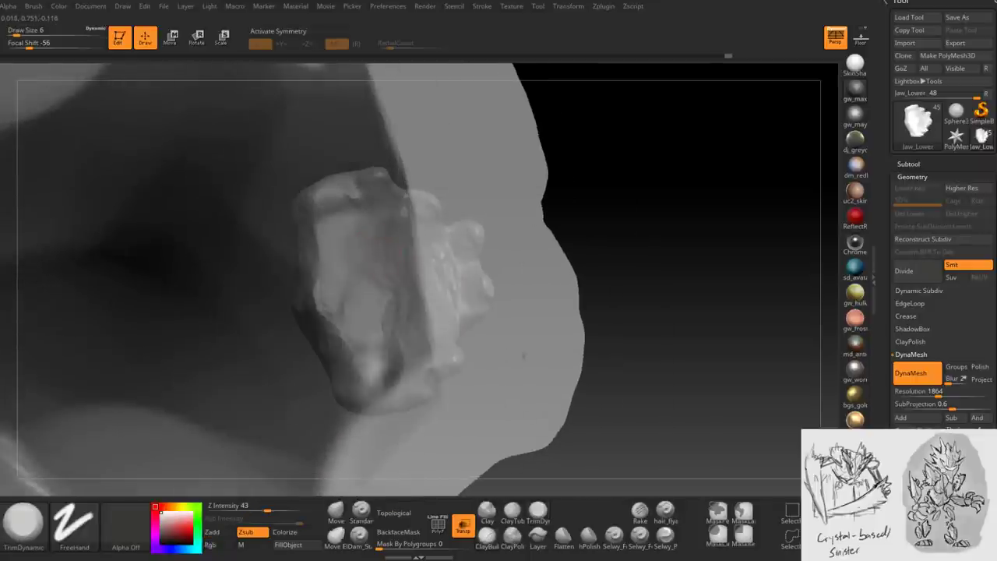
{"action": "right_click_drag", "start_coordinate": [391, 346], "coordinate": [381, 337]}
{"action": "right_click_drag", "start_coordinate": [467, 274], "coordinate": [421, 246]}
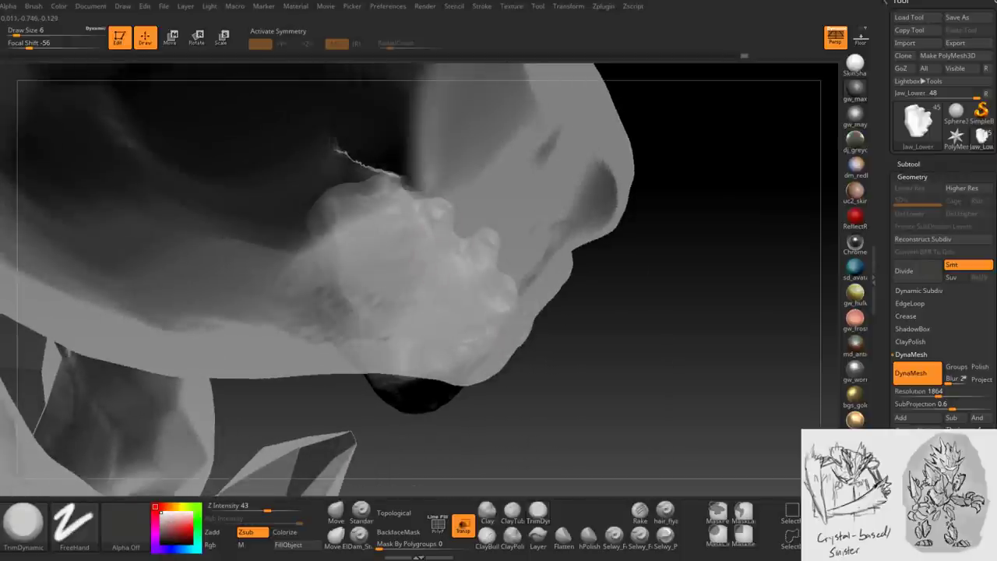
{"action": "right_click_drag", "start_coordinate": [331, 212], "coordinate": [342, 289]}
{"action": "right_click_drag", "start_coordinate": [335, 366], "coordinate": [498, 355]}
{"action": "key", "text": "f"}
{"action": "left_click", "coordinate": [463, 527]}
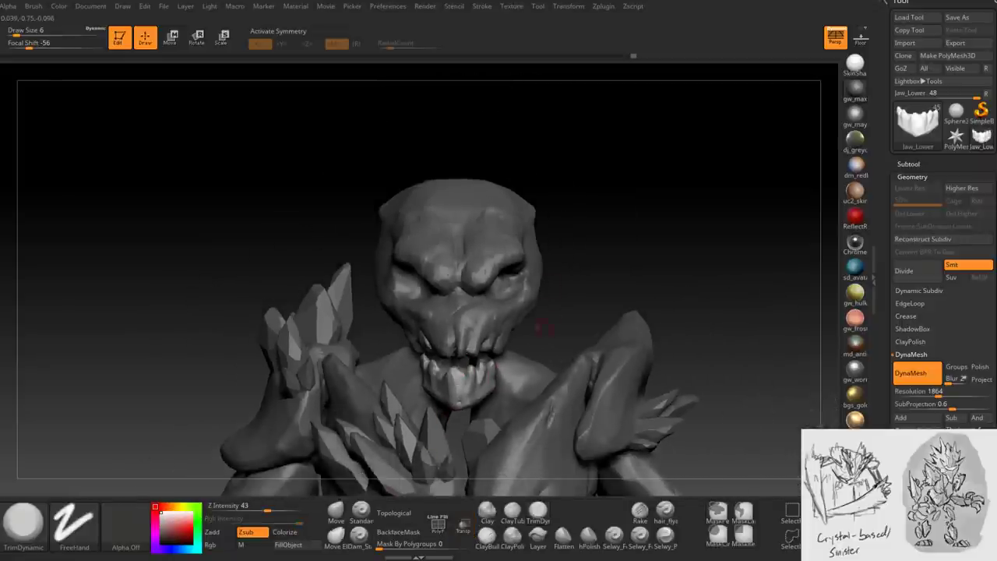
- Make the skull the active subtool and add ClayBuildup strokes on the side of the cranium at brush size 16
{"action": "right_click_drag", "start_coordinate": [545, 327], "coordinate": [465, 349], "text": "ctrl"}
{"action": "right_click_drag", "start_coordinate": [487, 290], "coordinate": [456, 303]}
{"action": "left_click", "coordinate": [559, 298], "text": "alt"}
{"action": "right_click_drag", "start_coordinate": [592, 293], "coordinate": [581, 267]}
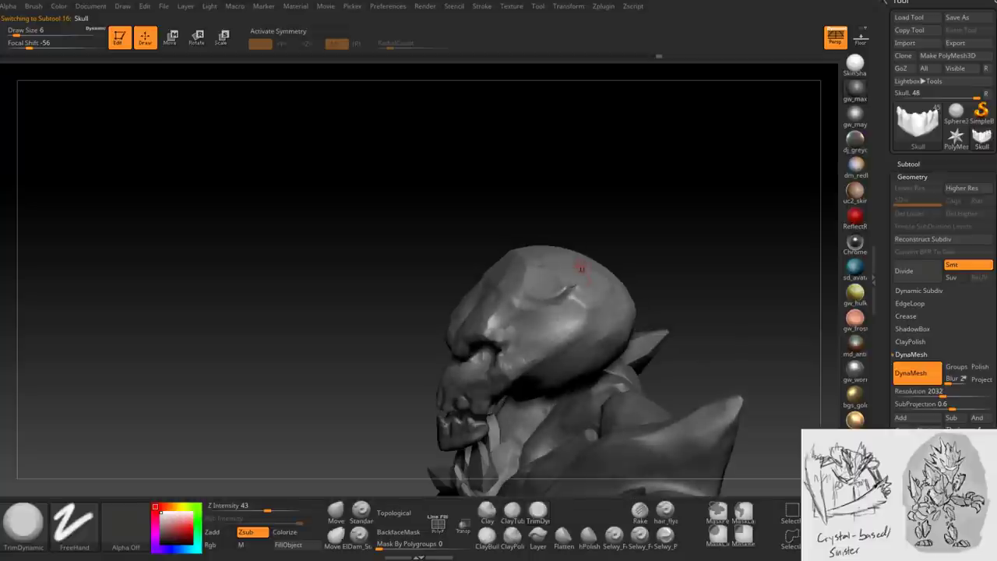
{"action": "left_click", "coordinate": [482, 536]}
{"action": "right_click_drag", "start_coordinate": [506, 327], "coordinate": [487, 296]}
{"action": "key", "text": "space"}
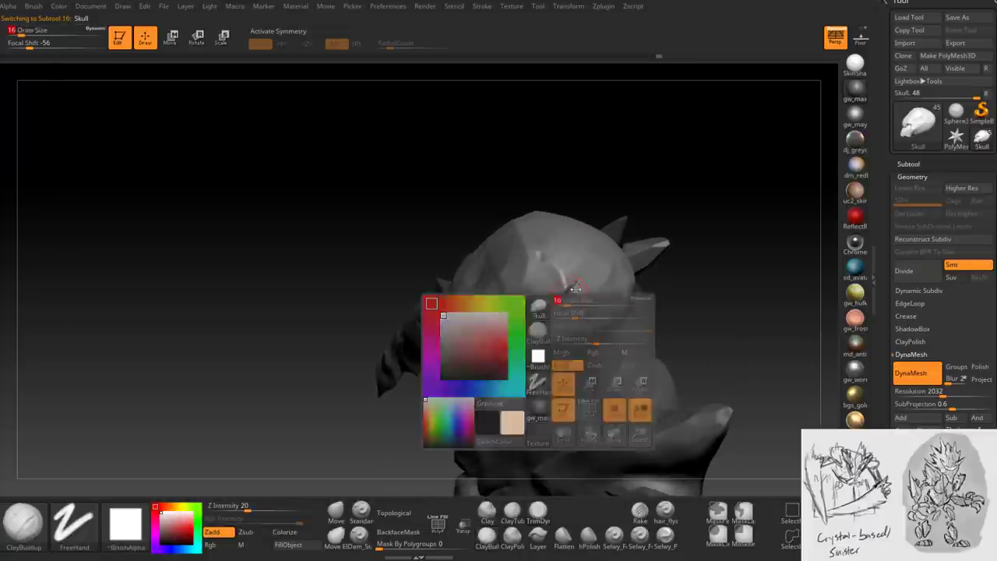
{"action": "left_click_drag", "start_coordinate": [573, 282], "coordinate": [558, 271]}
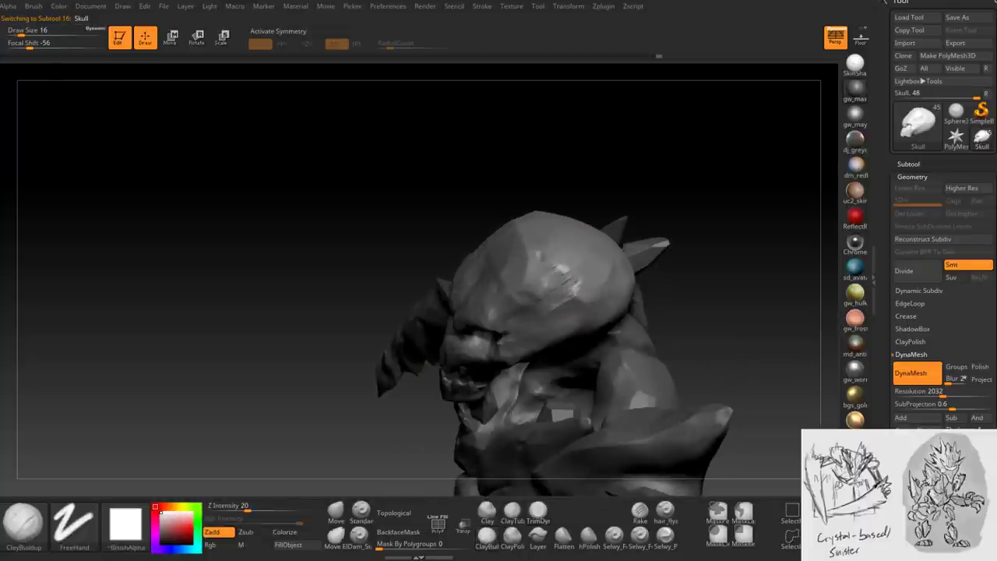
- Build up the temple and the area above the brow with ClayBuildup strokes at brush size 22
{"action": "mouse_move", "coordinate": [561, 272]}
{"action": "right_mouse_down"}
{"action": "mouse_move", "coordinate": [565, 282]}
{"action": "mouse_move", "coordinate": [554, 269]}
{"action": "right_mouse_up"}
{"action": "key", "text": "space"}
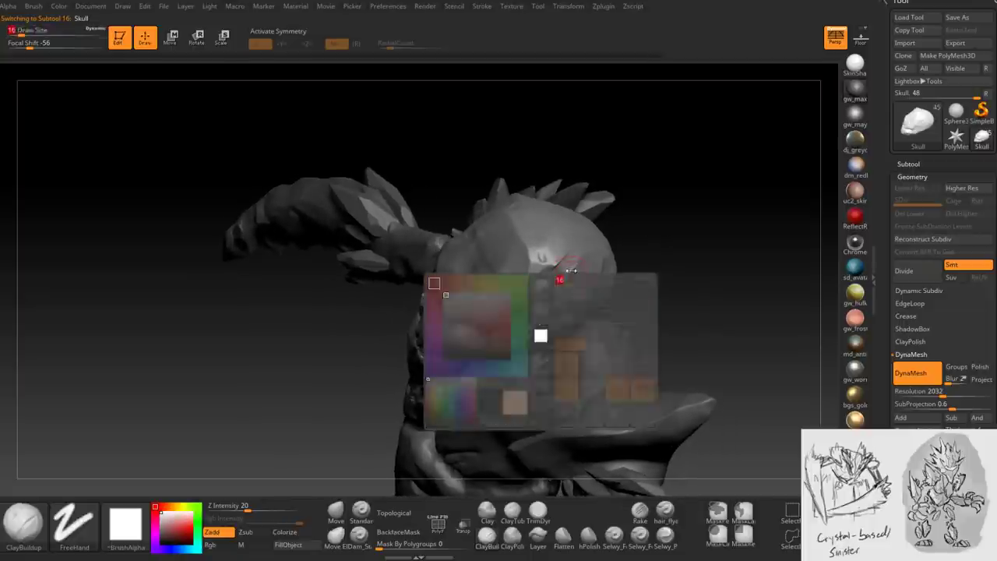
{"action": "right_click_drag", "start_coordinate": [553, 271], "coordinate": [560, 289]}
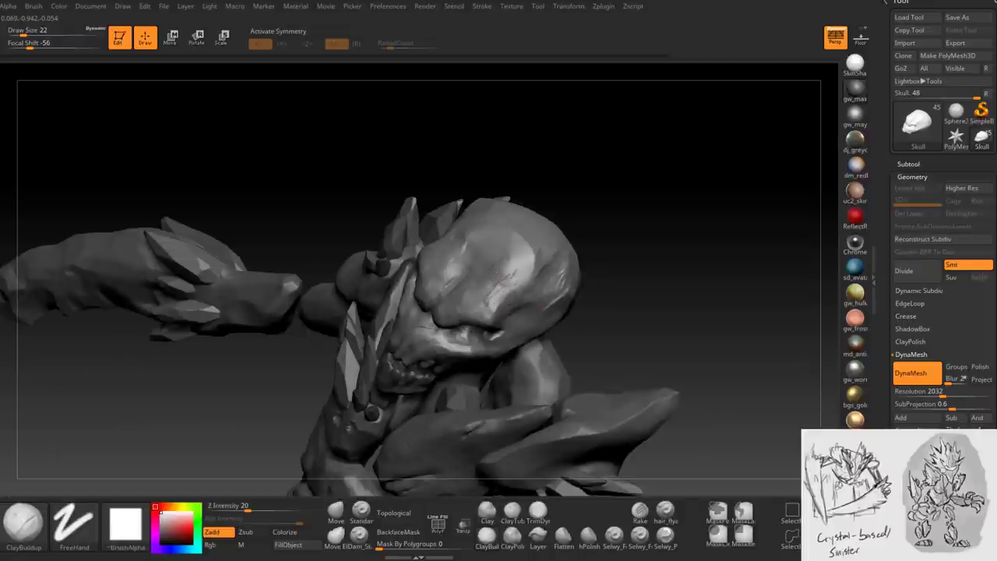
{"action": "right_click_drag", "start_coordinate": [559, 290], "coordinate": [537, 273]}
{"action": "right_click_drag", "start_coordinate": [454, 243], "coordinate": [473, 294]}
- Build up the forehead and top of the cranium with broad ClayBuildup strokes at brush size 27
{"action": "right_click_drag", "start_coordinate": [434, 261], "coordinate": [441, 251]}
{"action": "mouse_move", "coordinate": [441, 251]}
{"action": "left_mouse_down"}
{"action": "mouse_move", "coordinate": [450, 240]}
{"action": "mouse_move", "coordinate": [454, 261]}
{"action": "left_mouse_up"}
{"action": "right_click_drag", "start_coordinate": [455, 269], "coordinate": [463, 252]}
{"action": "left_click_drag", "start_coordinate": [463, 252], "coordinate": [467, 264]}
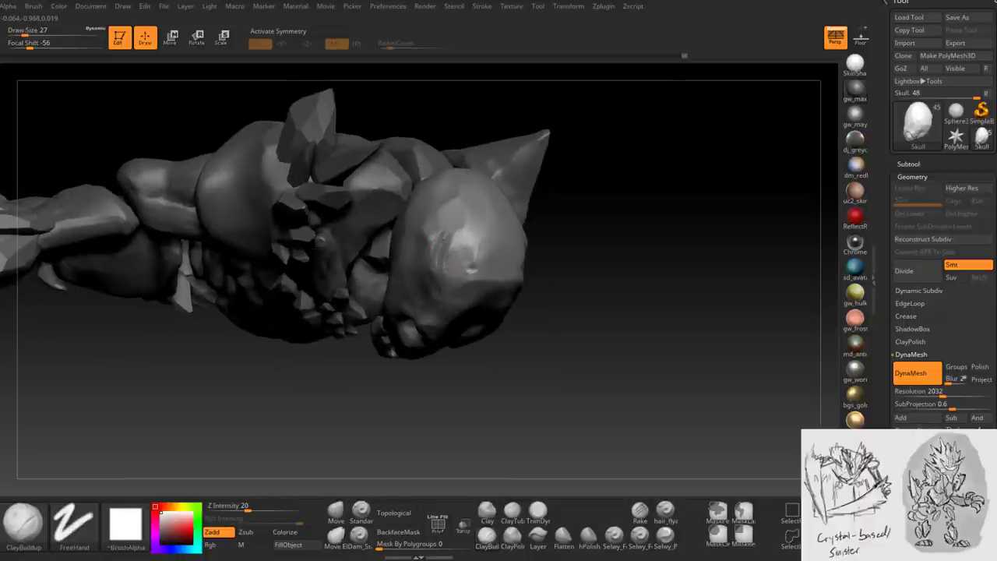
{"action": "right_click_drag", "start_coordinate": [467, 263], "coordinate": [489, 268]}
{"action": "left_click_drag", "start_coordinate": [489, 268], "coordinate": [484, 277]}
{"action": "right_click_drag", "start_coordinate": [485, 276], "coordinate": [504, 280]}
{"action": "left_click_drag", "start_coordinate": [504, 280], "coordinate": [517, 285]}
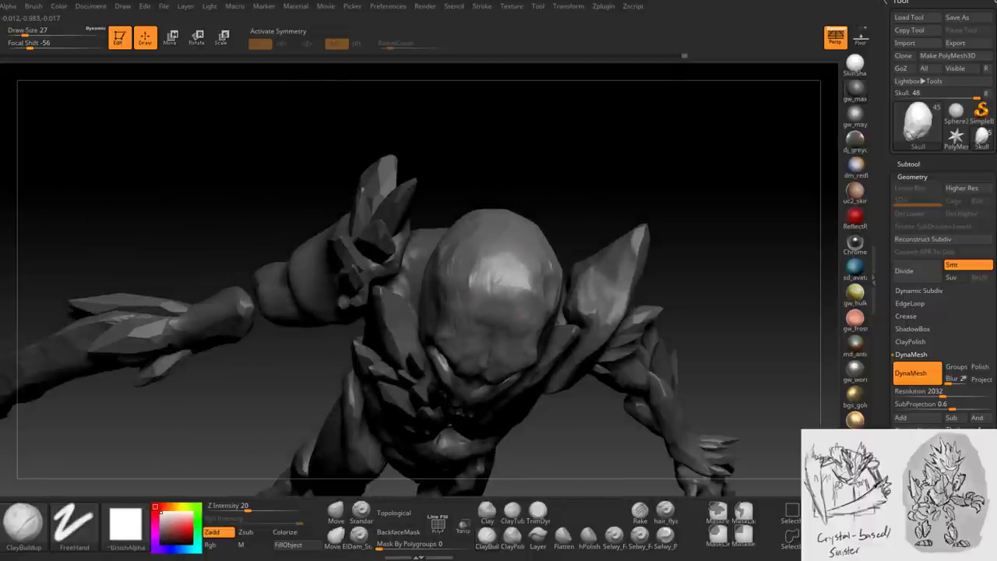
- Add ClayBuildup strokes across the crown of the cranium and above the forehead at brush size 27
{"action": "right_click_drag", "start_coordinate": [517, 285], "coordinate": [520, 287]}
{"action": "left_click_drag", "start_coordinate": [521, 286], "coordinate": [526, 282]}
{"action": "mouse_move", "coordinate": [526, 282]}
{"action": "right_mouse_down"}
{"action": "mouse_move", "coordinate": [531, 306]}
{"action": "mouse_move", "coordinate": [498, 325]}
{"action": "right_mouse_up"}
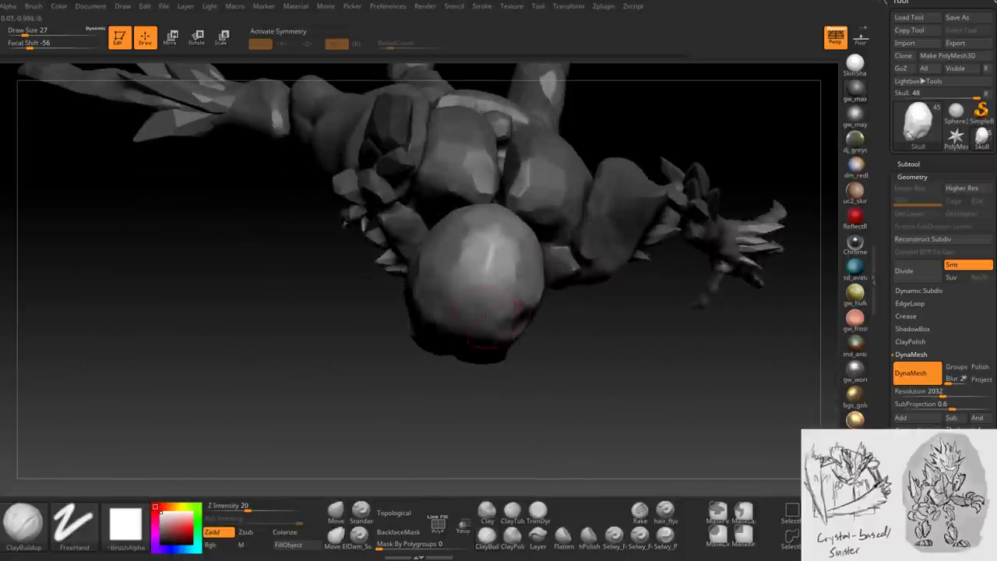
{"action": "left_click_drag", "start_coordinate": [473, 269], "coordinate": [488, 246]}
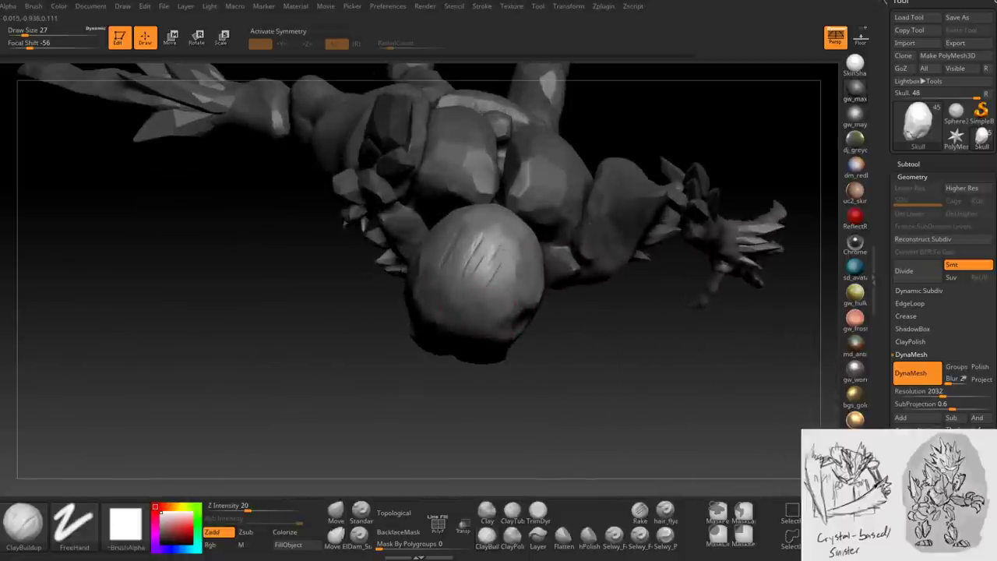
{"action": "right_click_drag", "start_coordinate": [448, 250], "coordinate": [485, 248]}
{"action": "left_click_drag", "start_coordinate": [701, 351], "coordinate": [701, 296]}
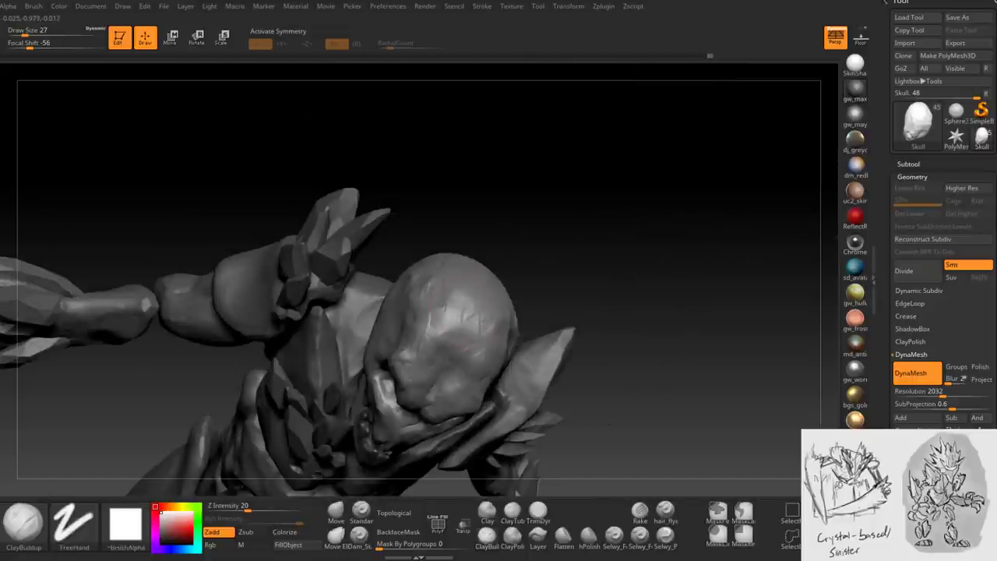
- Flatten the clay strokes on the forehead and front of the cranium with TrimDynamic
{"action": "left_click", "coordinate": [537, 511]}
{"action": "left_click_drag", "start_coordinate": [592, 374], "coordinate": [530, 327]}
{"action": "mouse_move", "coordinate": [592, 311]}
{"action": "left_mouse_down"}
{"action": "mouse_move", "coordinate": [693, 311]}
{"action": "mouse_move", "coordinate": [670, 303]}
{"action": "mouse_move", "coordinate": [662, 319]}
{"action": "left_mouse_up"}
{"action": "left_click_drag", "start_coordinate": [507, 416], "coordinate": [537, 366]}
{"action": "left_click_drag", "start_coordinate": [701, 311], "coordinate": [655, 311]}
{"action": "left_click_drag", "start_coordinate": [499, 304], "coordinate": [545, 343]}
{"action": "mouse_move", "coordinate": [701, 312]}
{"action": "left_mouse_down"}
{"action": "mouse_move", "coordinate": [678, 327]}
{"action": "mouse_move", "coordinate": [558, 335]}
{"action": "mouse_move", "coordinate": [506, 319]}
{"action": "left_mouse_up"}
- Trim the crown and sides of the cranium into clean planes with TrimDynamic at brush size 23
{"action": "key", "text": "ctrl"}
{"action": "left_click_drag", "start_coordinate": [701, 312], "coordinate": [678, 319]}
{"action": "left_click_drag", "start_coordinate": [701, 350], "coordinate": [669, 343]}
{"action": "mouse_move", "coordinate": [432, 234]}
{"action": "left_mouse_down"}
{"action": "mouse_move", "coordinate": [437, 199]}
{"action": "mouse_move", "coordinate": [444, 241]}
{"action": "left_mouse_up"}
{"action": "left_click_drag", "start_coordinate": [701, 351], "coordinate": [681, 347]}
{"action": "mouse_move", "coordinate": [434, 241]}
{"action": "left_mouse_down"}
{"action": "mouse_move", "coordinate": [448, 265]}
{"action": "mouse_move", "coordinate": [450, 254]}
{"action": "left_mouse_up"}
{"action": "left_click_drag", "start_coordinate": [476, 201], "coordinate": [490, 254]}
{"action": "left_click_drag", "start_coordinate": [701, 350], "coordinate": [670, 343]}
{"action": "mouse_move", "coordinate": [483, 230]}
{"action": "left_mouse_down"}
{"action": "mouse_move", "coordinate": [489, 280]}
{"action": "mouse_move", "coordinate": [523, 284]}
{"action": "left_mouse_up"}
{"action": "left_click_drag", "start_coordinate": [701, 350], "coordinate": [678, 347]}
{"action": "left_click_drag", "start_coordinate": [530, 269], "coordinate": [549, 296]}
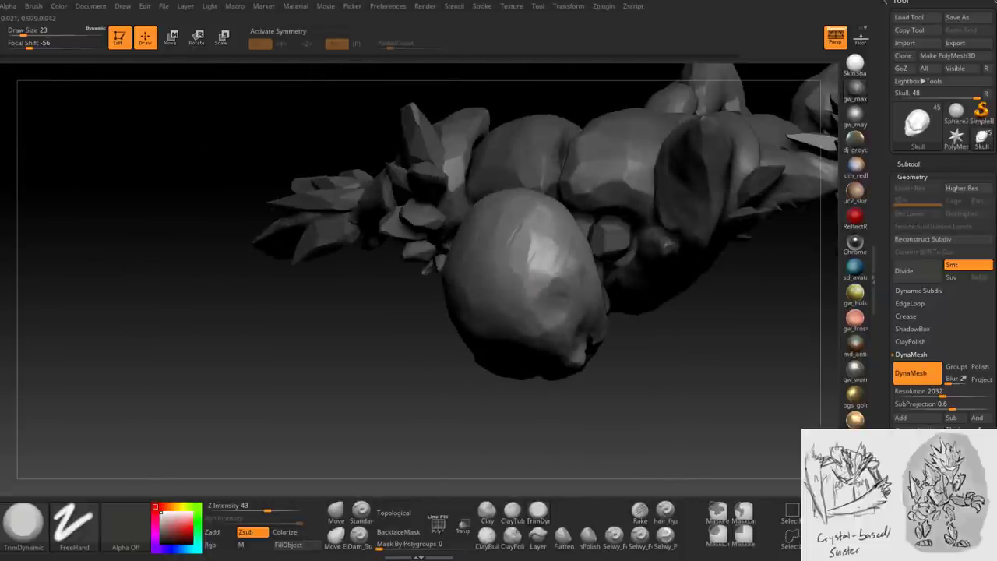
- Trim the temple and the side of the skull behind the eye socket with TrimDynamic at brush size 12
{"action": "left_click_drag", "start_coordinate": [701, 351], "coordinate": [678, 343]}
{"action": "mouse_move", "coordinate": [560, 366]}
{"action": "left_mouse_down"}
{"action": "mouse_move", "coordinate": [551, 310]}
{"action": "mouse_move", "coordinate": [574, 348]}
{"action": "mouse_move", "coordinate": [600, 346]}
{"action": "left_mouse_up"}
{"action": "mouse_move", "coordinate": [537, 393]}
{"action": "left_mouse_down"}
{"action": "mouse_move", "coordinate": [578, 430]}
{"action": "mouse_move", "coordinate": [611, 390]}
{"action": "mouse_move", "coordinate": [596, 327]}
{"action": "left_mouse_up"}
{"action": "mouse_move", "coordinate": [635, 362]}
{"action": "left_mouse_down"}
{"action": "mouse_move", "coordinate": [656, 335]}
{"action": "mouse_move", "coordinate": [513, 386]}
{"action": "left_mouse_up"}
{"action": "left_click_drag", "start_coordinate": [465, 411], "coordinate": [486, 378]}
{"action": "mouse_move", "coordinate": [391, 408]}
{"action": "left_mouse_down"}
{"action": "mouse_move", "coordinate": [455, 348]}
{"action": "mouse_move", "coordinate": [440, 356]}
{"action": "left_mouse_up"}
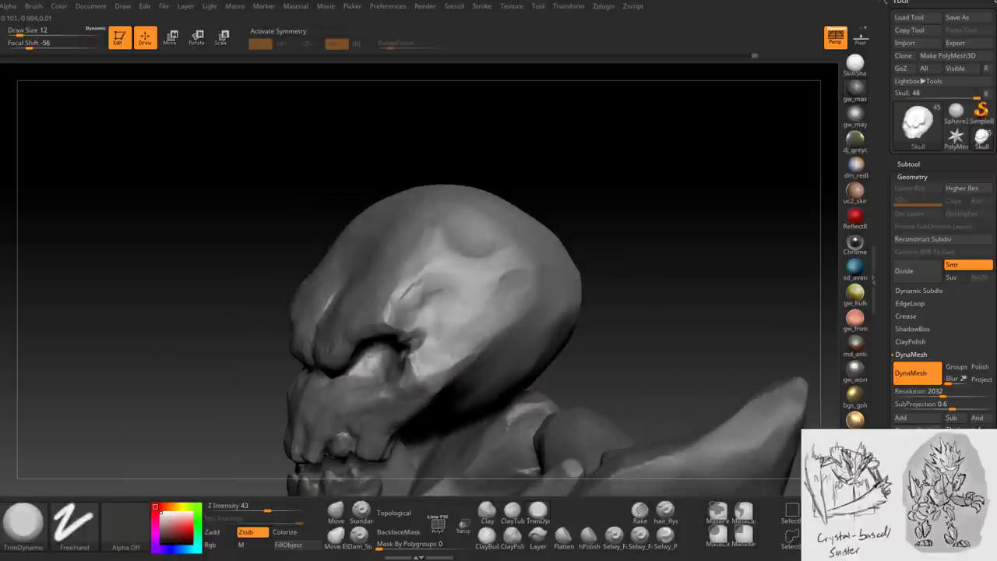
{"action": "left_click_drag", "start_coordinate": [439, 285], "coordinate": [493, 298]}
{"action": "mouse_move", "coordinate": [525, 268]}
{"action": "left_mouse_down"}
{"action": "mouse_move", "coordinate": [552, 280]}
{"action": "mouse_move", "coordinate": [487, 331]}
{"action": "left_mouse_up"}
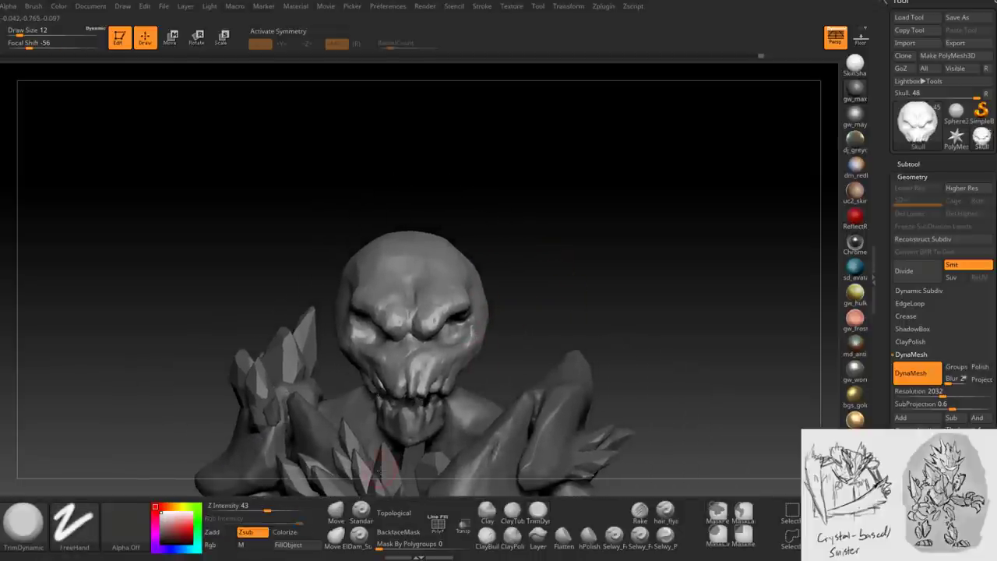
- Carve the groove in the upper front teeth with Dam_Standard at brush size 2, then trim its edges with TrimDynamic at size 4
{"action": "left_click_drag", "start_coordinate": [472, 379], "coordinate": [455, 343], "text": "alt"}
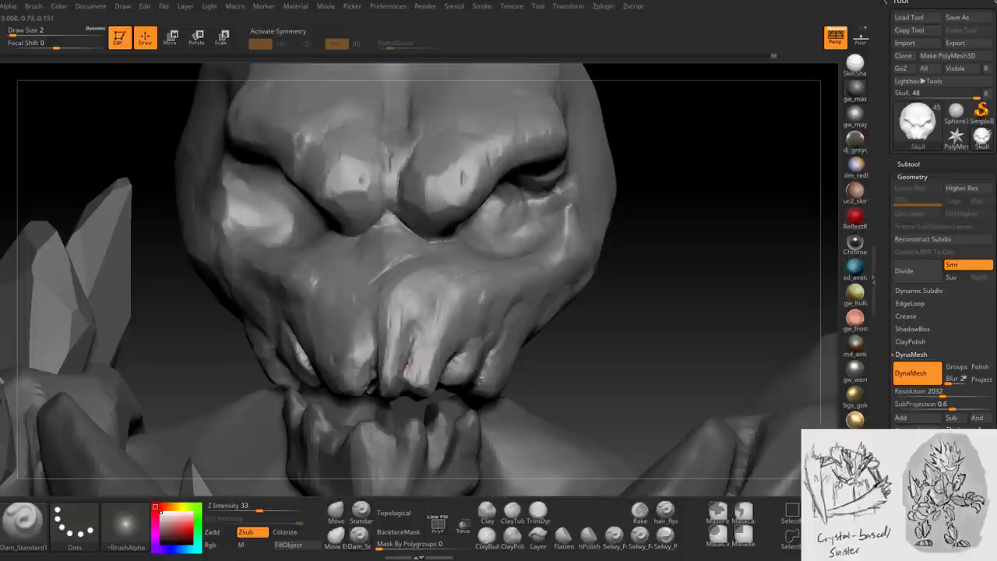
{"action": "mouse_move", "coordinate": [406, 368]}
{"action": "right_mouse_down"}
{"action": "mouse_move", "coordinate": [412, 357]}
{"action": "mouse_move", "coordinate": [418, 379]}
{"action": "mouse_move", "coordinate": [475, 342]}
{"action": "mouse_move", "coordinate": [456, 346]}
{"action": "right_mouse_up"}
{"action": "key", "text": "b"}
{"action": "key", "text": "t"}
{"action": "key", "text": "d"}
{"action": "key", "text": "space"}
{"action": "left_click_drag", "start_coordinate": [455, 355], "coordinate": [454, 355]}
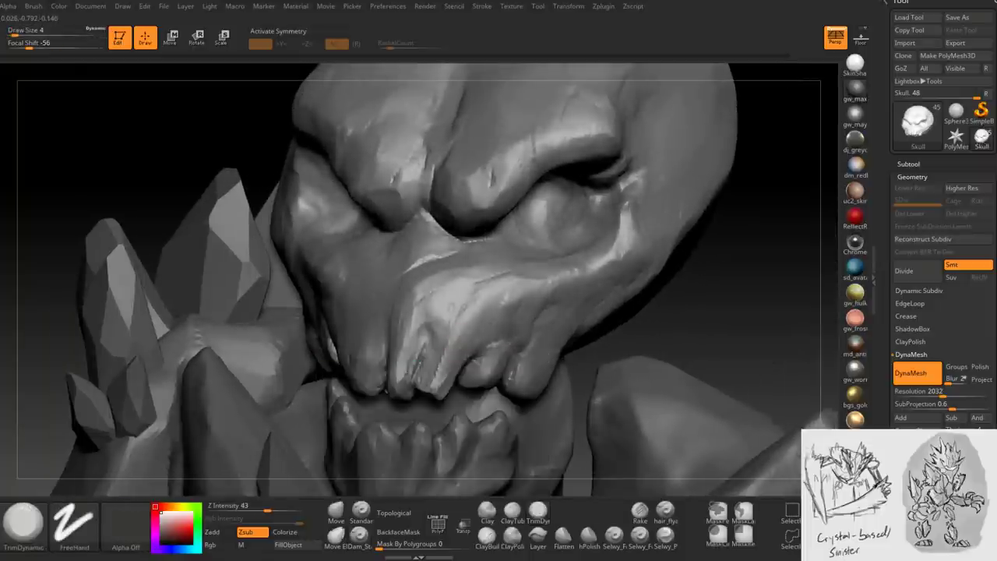
{"action": "right_click_drag", "start_coordinate": [466, 340], "coordinate": [459, 330]}
{"action": "right_click_drag", "start_coordinate": [423, 390], "coordinate": [461, 348]}
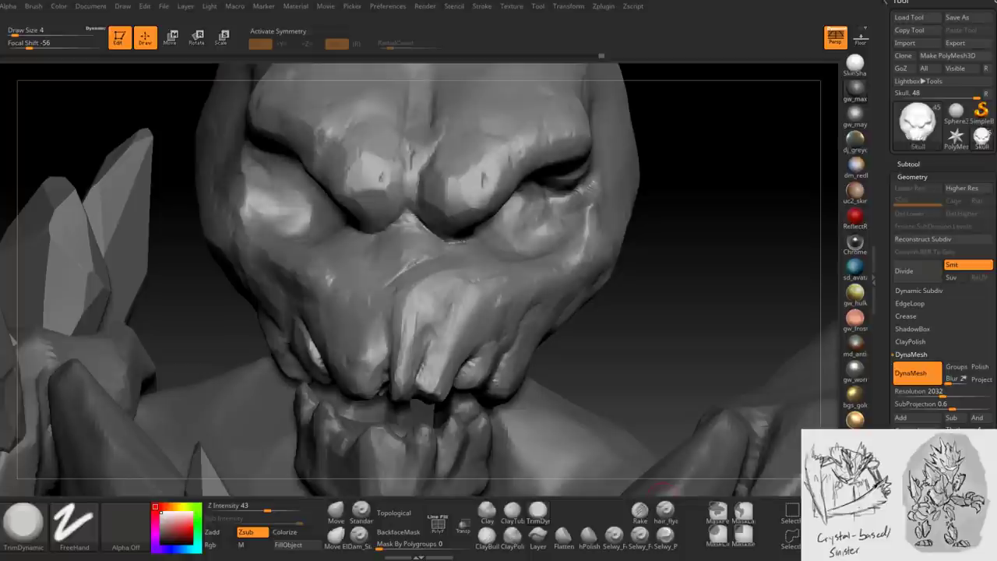
- Clean up the underside of the upper front teeth, smoothing the gaps between them at brush size 2
{"action": "mouse_move", "coordinate": [612, 244]}
{"action": "left_mouse_down"}
{"action": "mouse_move", "coordinate": [529, 250]}
{"action": "mouse_move", "coordinate": [600, 234]}
{"action": "mouse_move", "coordinate": [682, 188]}
{"action": "left_mouse_up"}
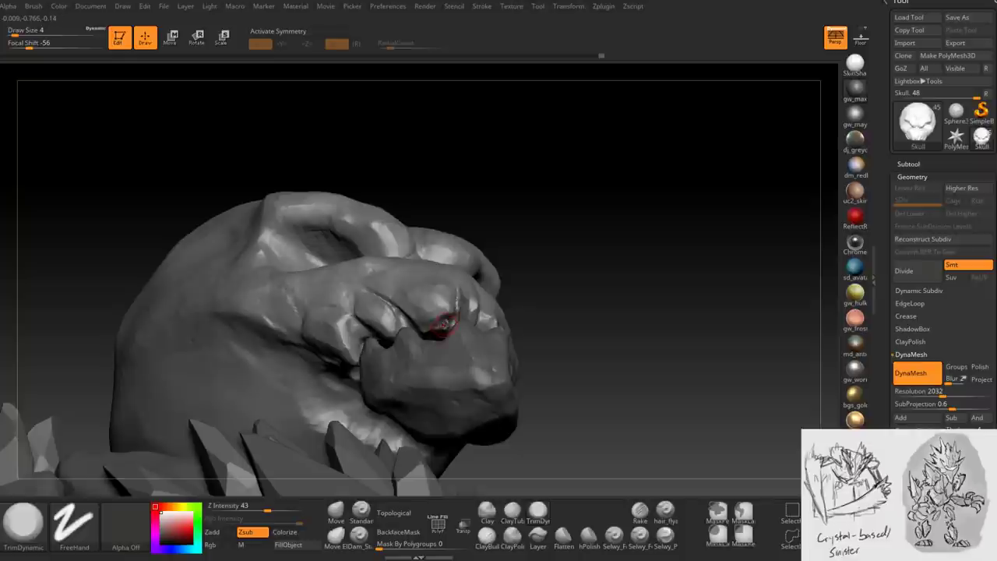
{"action": "right_click_drag", "start_coordinate": [448, 323], "coordinate": [455, 316]}
{"action": "key", "text": "space"}
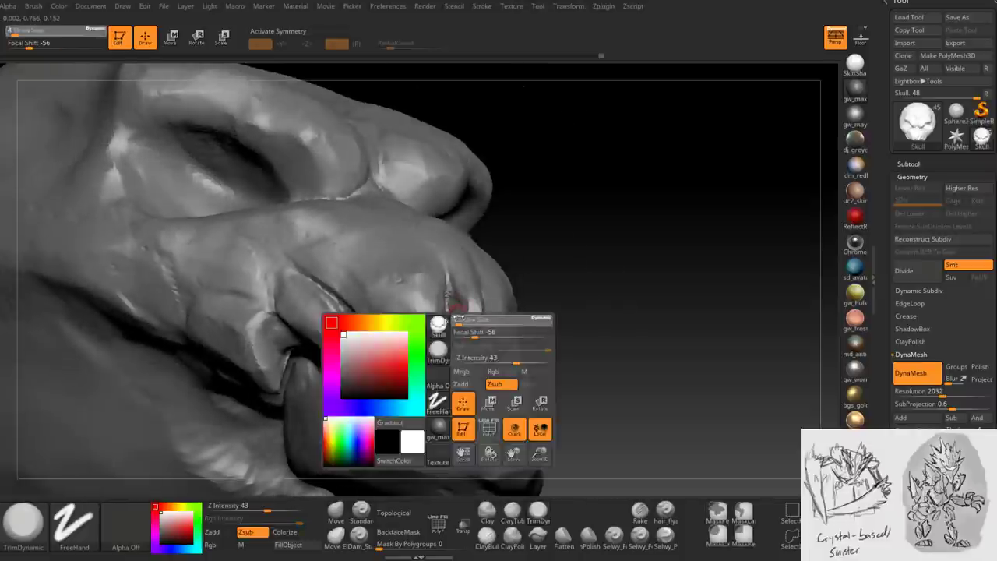
{"action": "key", "text": "shift"}
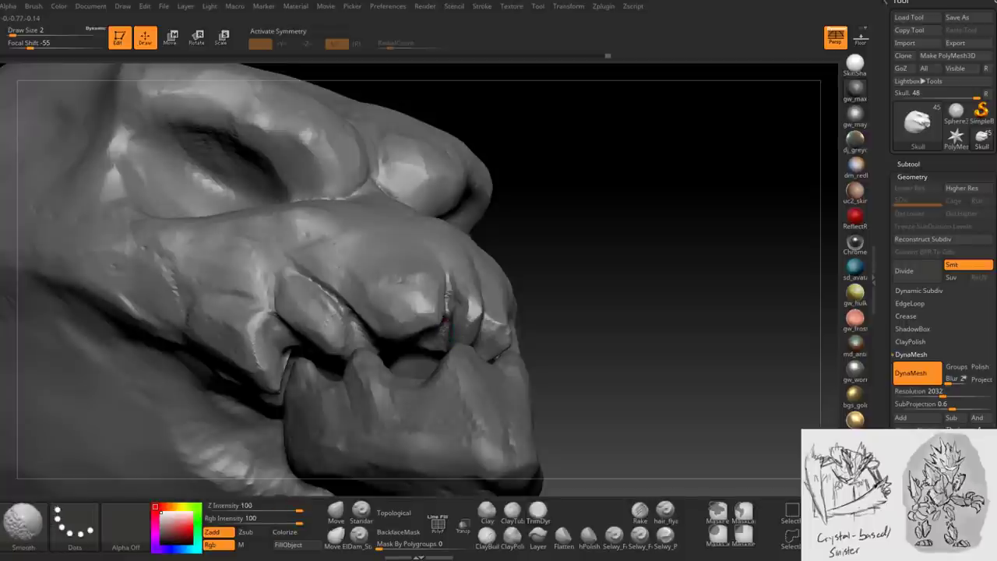
{"action": "right_click_drag", "start_coordinate": [446, 319], "coordinate": [416, 316]}
{"action": "mouse_move", "coordinate": [470, 298]}
{"action": "right_mouse_down"}
{"action": "mouse_move", "coordinate": [472, 335]}
{"action": "mouse_move", "coordinate": [487, 349]}
{"action": "right_mouse_up"}
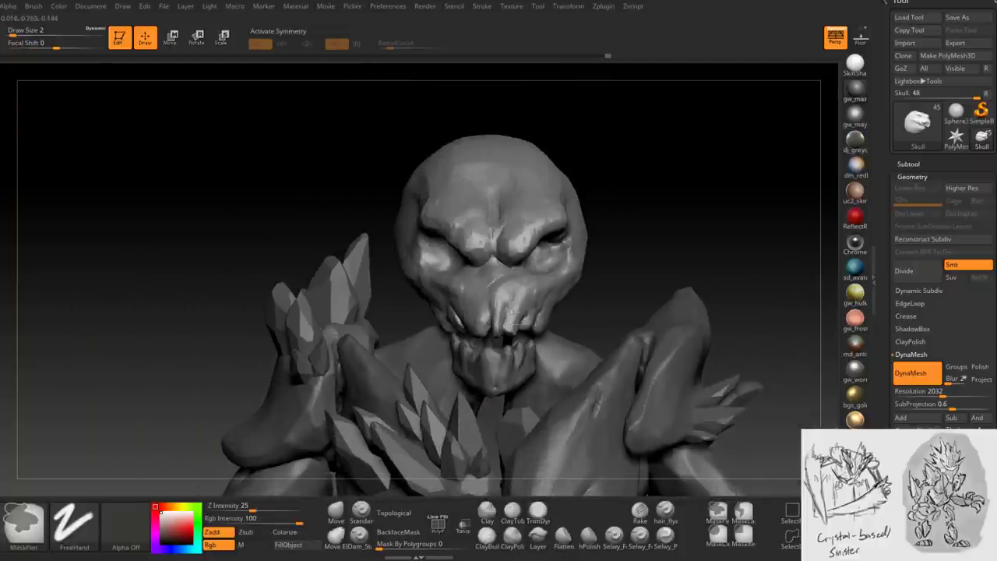
- Refine the faces of the upper front teeth below the nose with TrimDynamic at brush size 4
{"action": "mouse_move", "coordinate": [436, 336]}
{"action": "right_mouse_down", "text": "ctrl"}
{"action": "mouse_move", "coordinate": [436, 366]}
{"action": "mouse_move", "coordinate": [451, 347]}
{"action": "mouse_move", "coordinate": [452, 338]}
{"action": "mouse_move", "coordinate": [415, 383]}
{"action": "mouse_move", "coordinate": [415, 316]}
{"action": "mouse_move", "coordinate": [549, 315]}
{"action": "right_mouse_up", "text": "ctrl"}
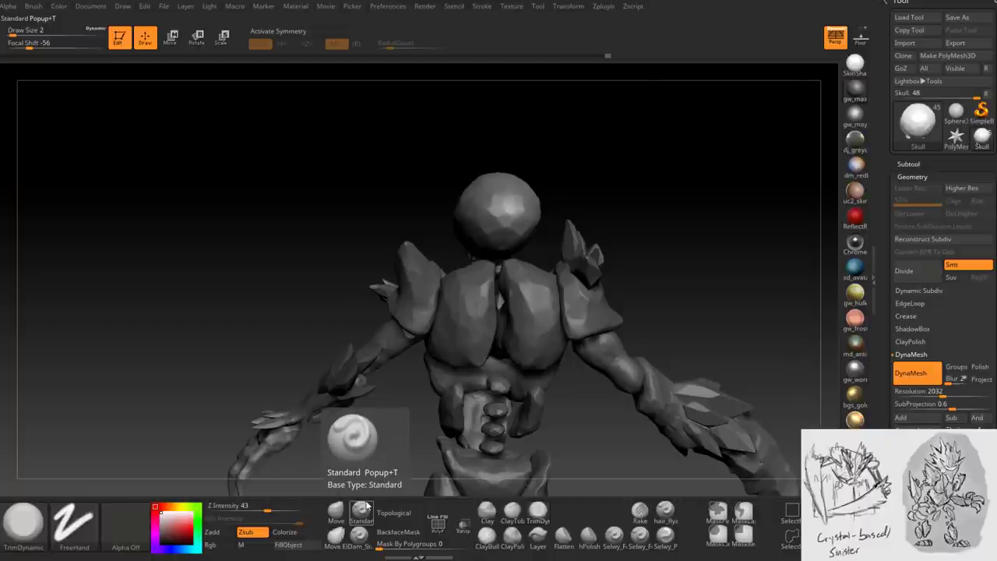
{"action": "left_click_drag", "start_coordinate": [366, 467], "coordinate": [540, 237]}
{"action": "key", "text": "f"}
{"action": "mouse_move", "coordinate": [527, 475]}
{"action": "left_mouse_down", "text": "alt"}
{"action": "mouse_move", "coordinate": [500, 335]}
{"action": "mouse_move", "coordinate": [525, 346]}
{"action": "mouse_move", "coordinate": [552, 340]}
{"action": "mouse_move", "coordinate": [510, 400]}
{"action": "mouse_move", "coordinate": [512, 262]}
{"action": "mouse_move", "coordinate": [498, 350]}
{"action": "mouse_move", "coordinate": [503, 391]}
{"action": "mouse_move", "coordinate": [514, 390]}
{"action": "mouse_move", "coordinate": [518, 467]}
{"action": "mouse_move", "coordinate": [498, 405]}
{"action": "mouse_move", "coordinate": [499, 424]}
{"action": "mouse_move", "coordinate": [498, 373]}
{"action": "left_mouse_up", "text": "alt"}
{"action": "key", "text": "b"}
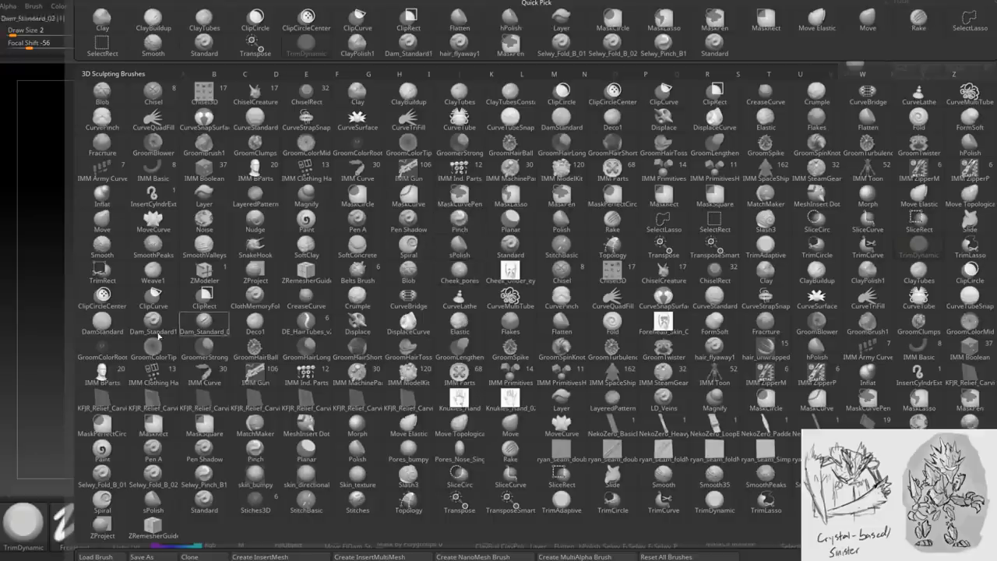
{"action": "key", "text": "t"}
{"action": "key", "text": "d"}
{"action": "mouse_move", "coordinate": [375, 253]}
{"action": "left_mouse_down"}
{"action": "mouse_move", "coordinate": [412, 277]}
{"action": "mouse_move", "coordinate": [408, 294]}
{"action": "left_mouse_up"}
{"action": "key", "text": "space"}
{"action": "mouse_move", "coordinate": [408, 294]}
{"action": "right_mouse_down"}
{"action": "mouse_move", "coordinate": [421, 290]}
{"action": "mouse_move", "coordinate": [403, 287]}
{"action": "right_mouse_up"}
{"action": "key", "text": "bracketleft"}
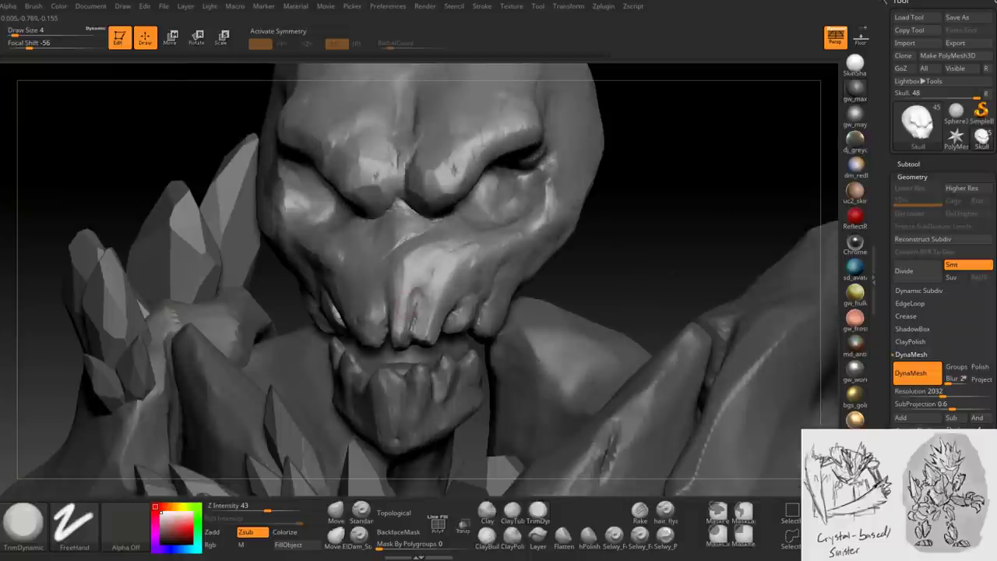
{"action": "right_click_drag", "start_coordinate": [402, 320], "coordinate": [396, 321]}
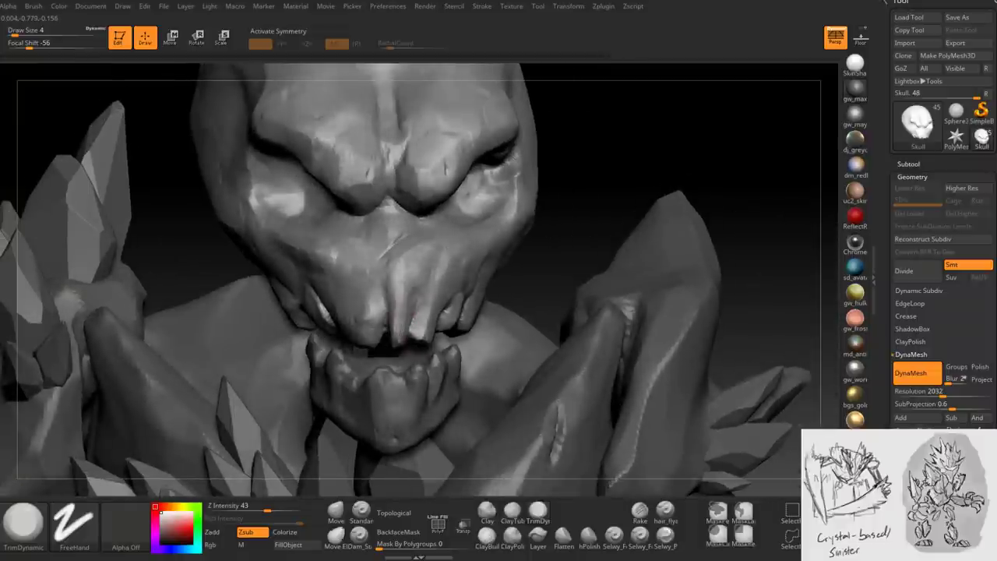
{"action": "mouse_move", "coordinate": [433, 256]}
{"action": "right_mouse_down"}
{"action": "mouse_move", "coordinate": [407, 274]}
{"action": "mouse_move", "coordinate": [366, 277]}
{"action": "mouse_move", "coordinate": [510, 258]}
{"action": "mouse_move", "coordinate": [494, 280]}
{"action": "mouse_move", "coordinate": [512, 263]}
{"action": "mouse_move", "coordinate": [529, 272]}
{"action": "mouse_move", "coordinate": [396, 289]}
{"action": "mouse_move", "coordinate": [524, 289]}
{"action": "mouse_move", "coordinate": [483, 276]}
{"action": "mouse_move", "coordinate": [518, 251]}
{"action": "mouse_move", "coordinate": [397, 265]}
{"action": "mouse_move", "coordinate": [519, 254]}
{"action": "mouse_move", "coordinate": [507, 285]}
{"action": "mouse_move", "coordinate": [465, 279]}
{"action": "mouse_move", "coordinate": [441, 338]}
{"action": "right_mouse_up"}
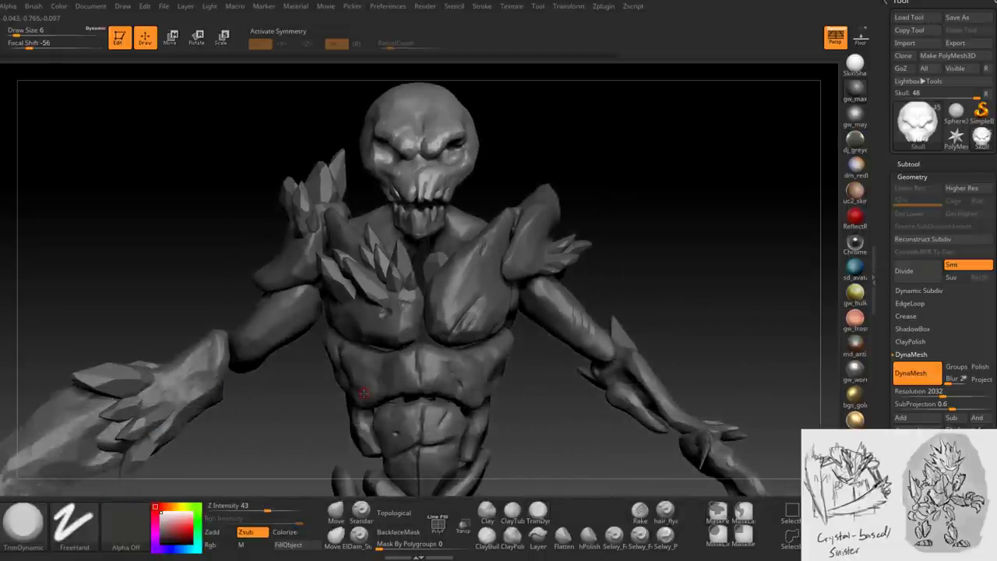
- Make the creature's left pectoral plate the active subtool and adjust its shape with the Move brush at size 97
{"action": "right_click_drag", "start_coordinate": [366, 401], "coordinate": [465, 288]}
{"action": "key", "text": "ctrl"}
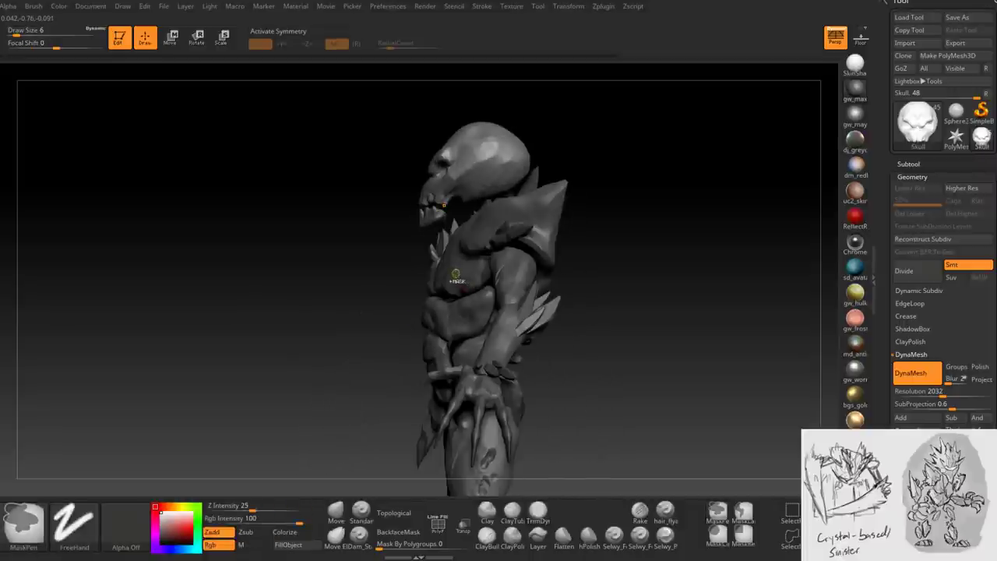
{"action": "left_click", "coordinate": [465, 271], "text": "alt"}
{"action": "right_click_drag", "start_coordinate": [465, 271], "coordinate": [464, 233], "text": "alt"}
{"action": "key", "text": "b"}
{"action": "key", "text": "m"}
{"action": "key", "text": "v"}
{"action": "key", "text": "space"}
{"action": "mouse_move", "coordinate": [436, 266]}
{"action": "left_mouse_down"}
{"action": "mouse_move", "coordinate": [452, 265]}
{"action": "mouse_move", "coordinate": [416, 328]}
{"action": "left_mouse_up"}
{"action": "mouse_move", "coordinate": [685, 312]}
{"action": "left_mouse_down"}
{"action": "mouse_move", "coordinate": [529, 310]}
{"action": "mouse_move", "coordinate": [418, 290]}
{"action": "left_mouse_up"}
{"action": "key", "text": "b"}
{"action": "key", "text": "s"}
{"action": "key", "text": "h"}
{"action": "key", "text": "shift"}
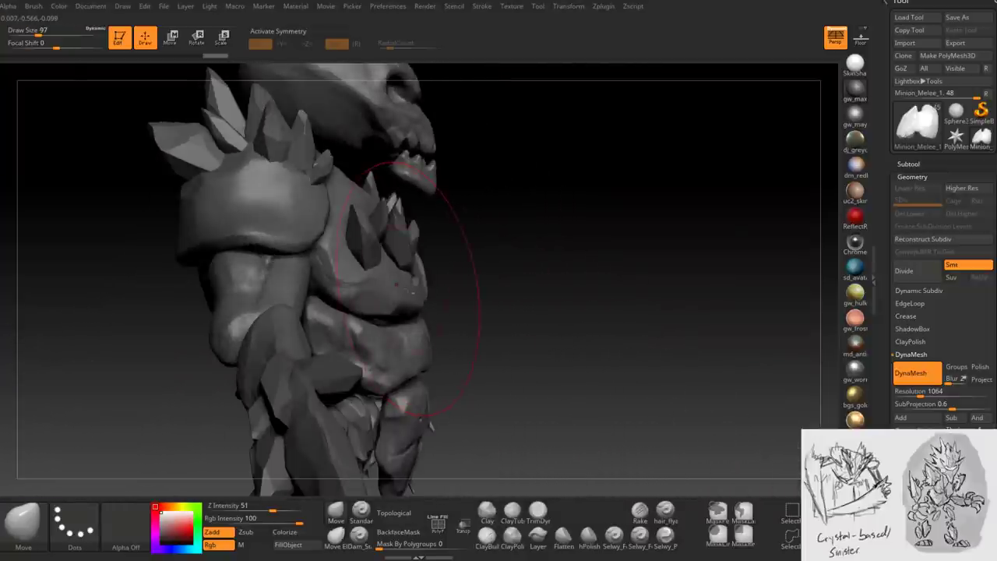
- Make the right pectoral plate the active subtool and adjust its form with the Move brush at size 97
{"action": "left_click", "coordinate": [401, 269], "text": "alt"}
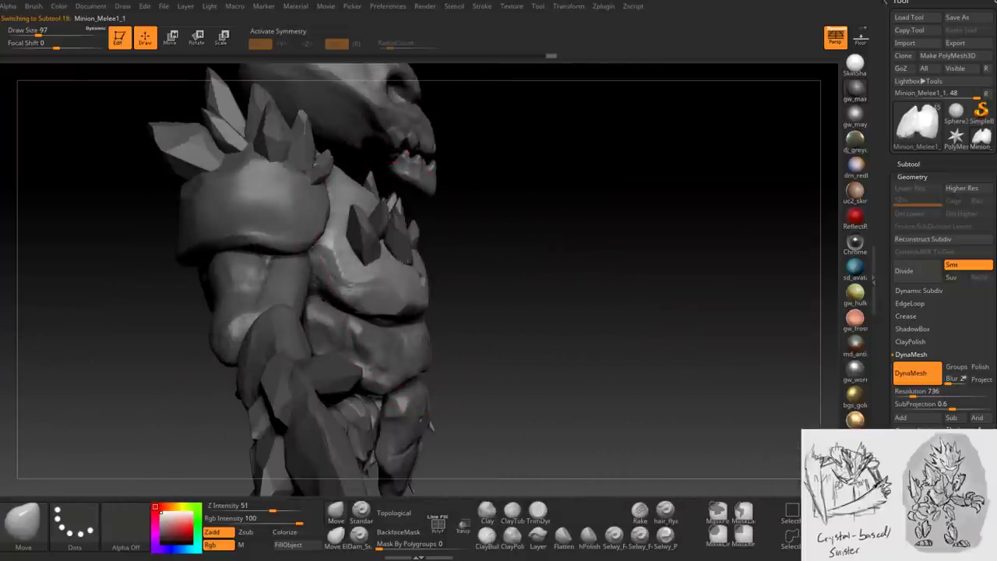
{"action": "left_click_drag", "start_coordinate": [545, 234], "coordinate": [701, 241]}
{"action": "left_click_drag", "start_coordinate": [350, 234], "coordinate": [445, 241]}
- Make the chest crystal cluster the active subtool and reposition the crystals with the Move brush at size 140
{"action": "left_click", "coordinate": [400, 223], "text": "alt"}
{"action": "key", "text": "space"}
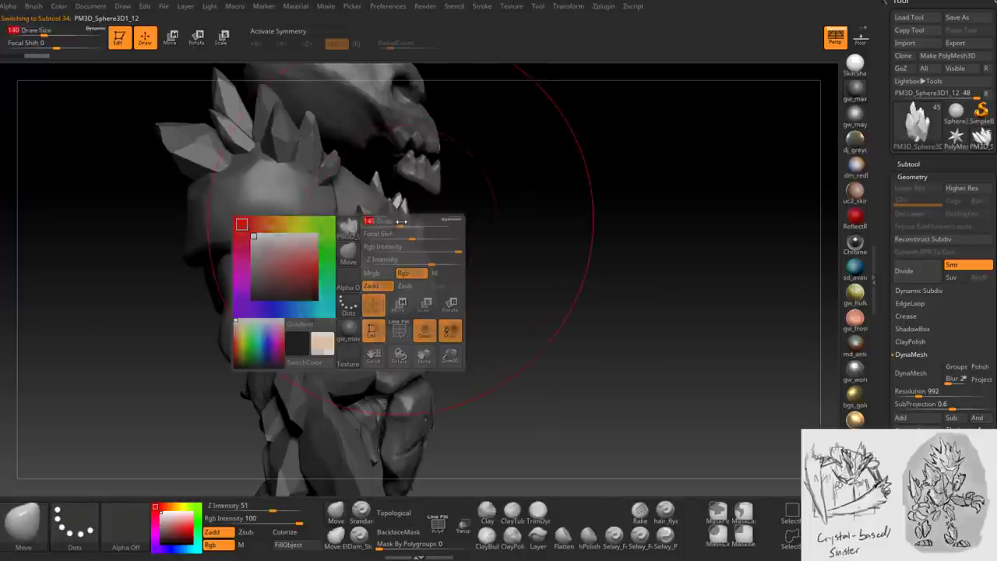
{"action": "left_click_drag", "start_coordinate": [440, 221], "coordinate": [537, 265]}
{"action": "mouse_move", "coordinate": [386, 466]}
{"action": "left_mouse_down"}
{"action": "mouse_move", "coordinate": [425, 313]}
{"action": "mouse_move", "coordinate": [493, 306]}
{"action": "mouse_move", "coordinate": [457, 345]}
{"action": "mouse_move", "coordinate": [486, 285]}
{"action": "mouse_move", "coordinate": [474, 317]}
{"action": "mouse_move", "coordinate": [511, 335]}
{"action": "left_mouse_up"}
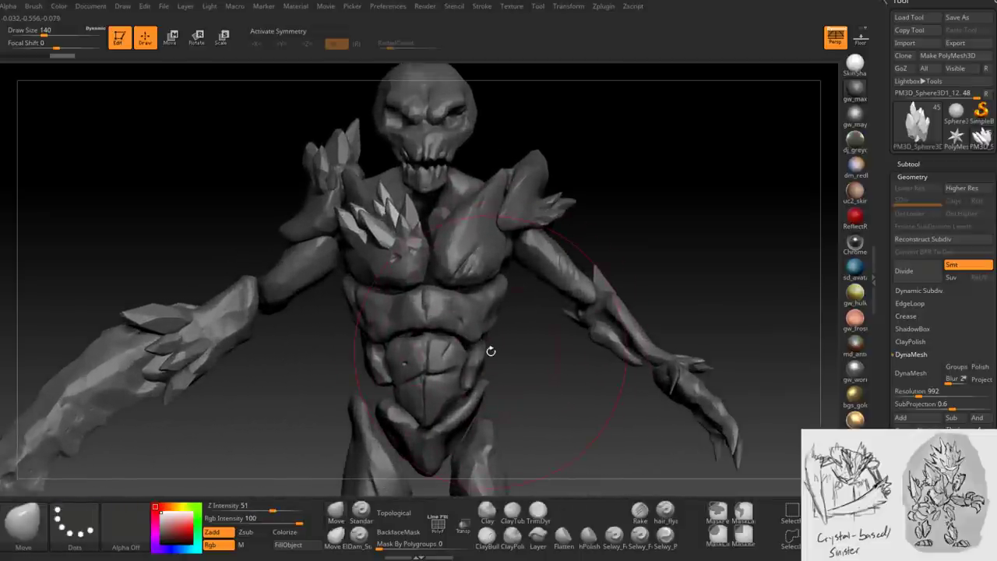
- Make the creature's left shoulder plate the active subtool and build a ridge along its front edge with ClayBuildup at size 9
{"action": "mouse_move", "coordinate": [525, 328]}
{"action": "left_mouse_down"}
{"action": "mouse_move", "coordinate": [509, 382]}
{"action": "mouse_move", "coordinate": [495, 366]}
{"action": "mouse_move", "coordinate": [503, 381]}
{"action": "mouse_move", "coordinate": [514, 343]}
{"action": "left_mouse_up"}
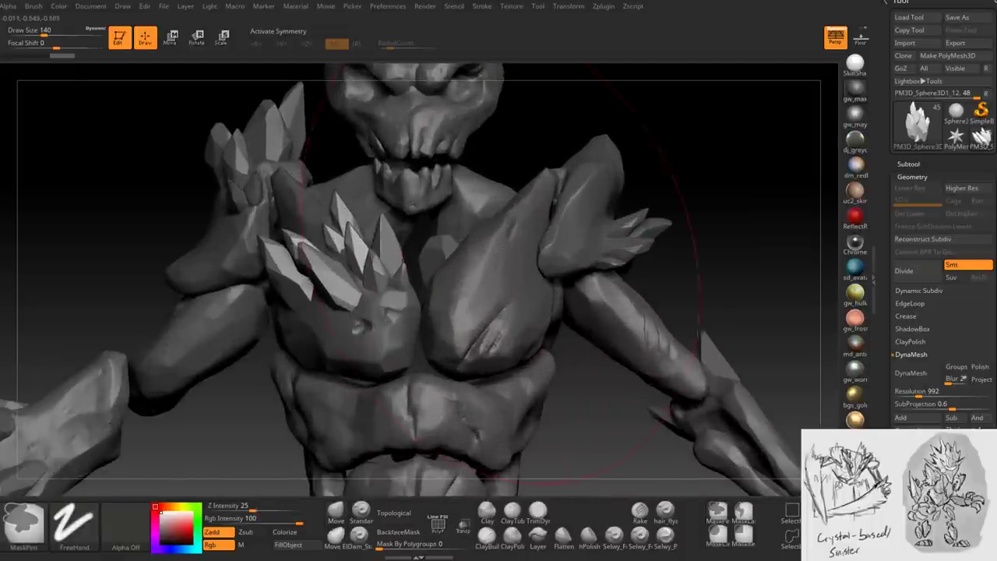
{"action": "left_click", "coordinate": [578, 248], "text": "alt"}
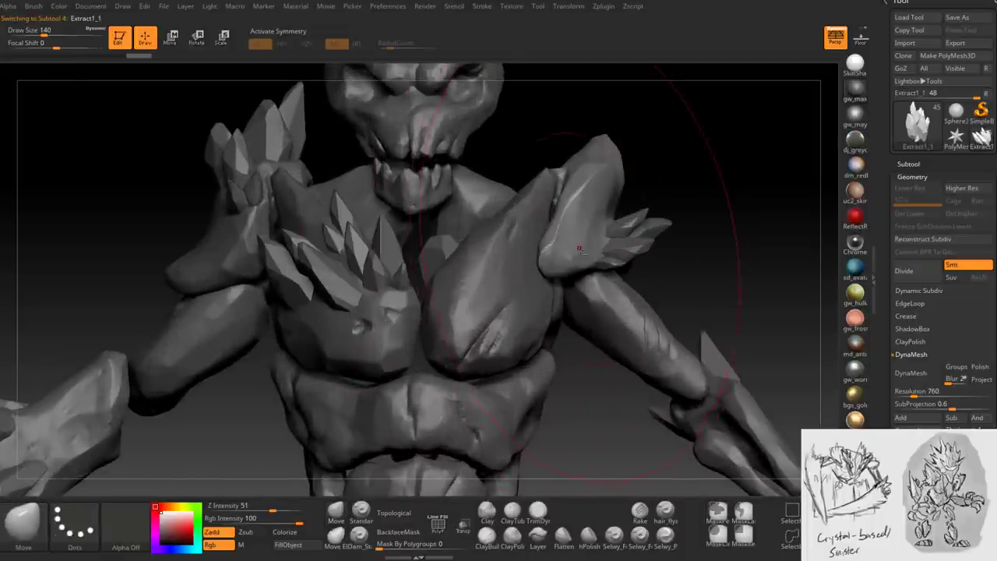
{"action": "left_click", "coordinate": [487, 535]}
{"action": "mouse_move", "coordinate": [436, 296]}
{"action": "left_mouse_down"}
{"action": "mouse_move", "coordinate": [460, 280]}
{"action": "mouse_move", "coordinate": [467, 303]}
{"action": "mouse_move", "coordinate": [430, 318]}
{"action": "left_mouse_up"}
{"action": "key", "text": "space"}
{"action": "key", "text": "space"}
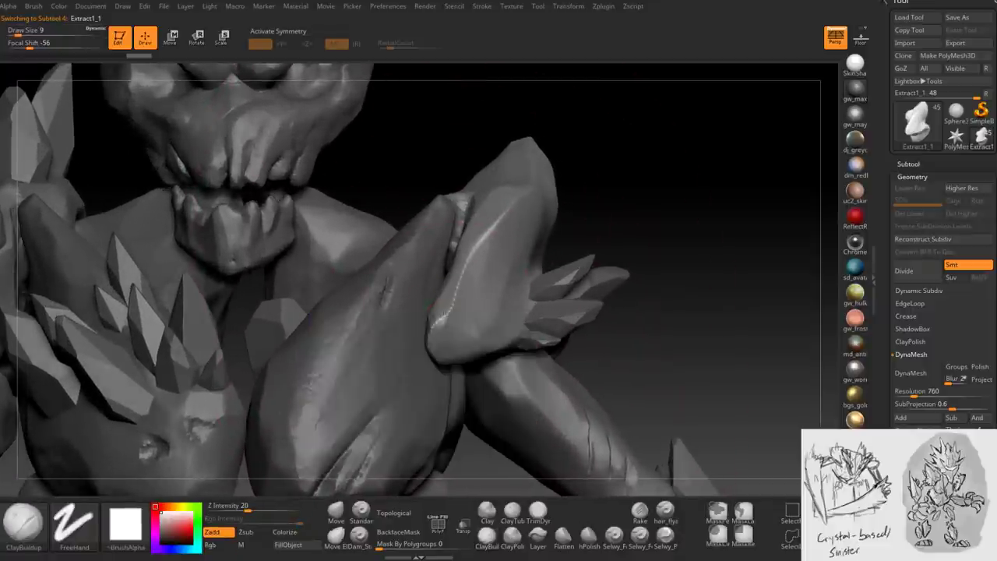
{"action": "left_click_drag", "start_coordinate": [465, 262], "coordinate": [503, 206]}
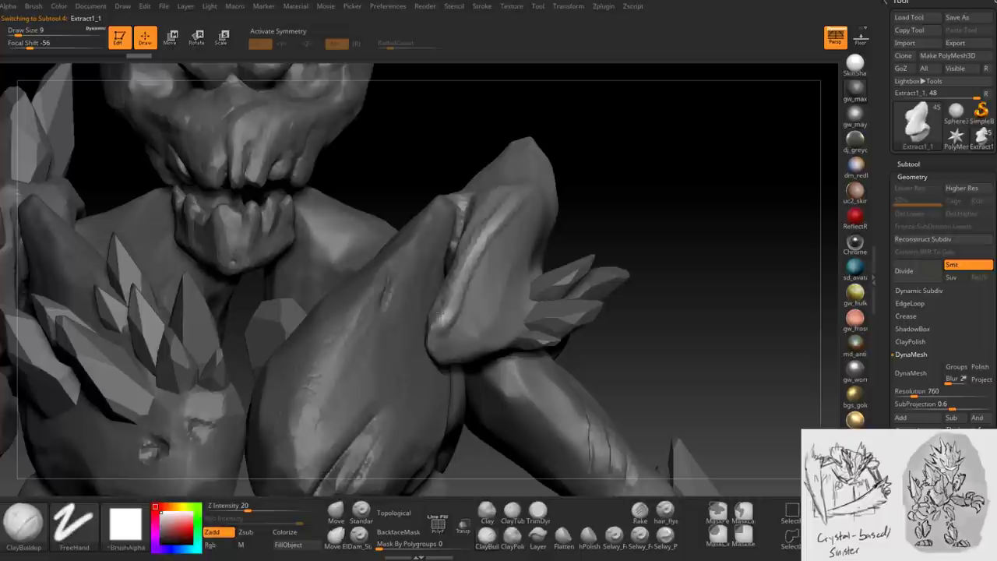
- Thicken the shoulder plate's front ridge and rounded lower end with more ClayBuildup strokes at brush size 9
{"action": "right_click_drag", "start_coordinate": [440, 311], "coordinate": [459, 319]}
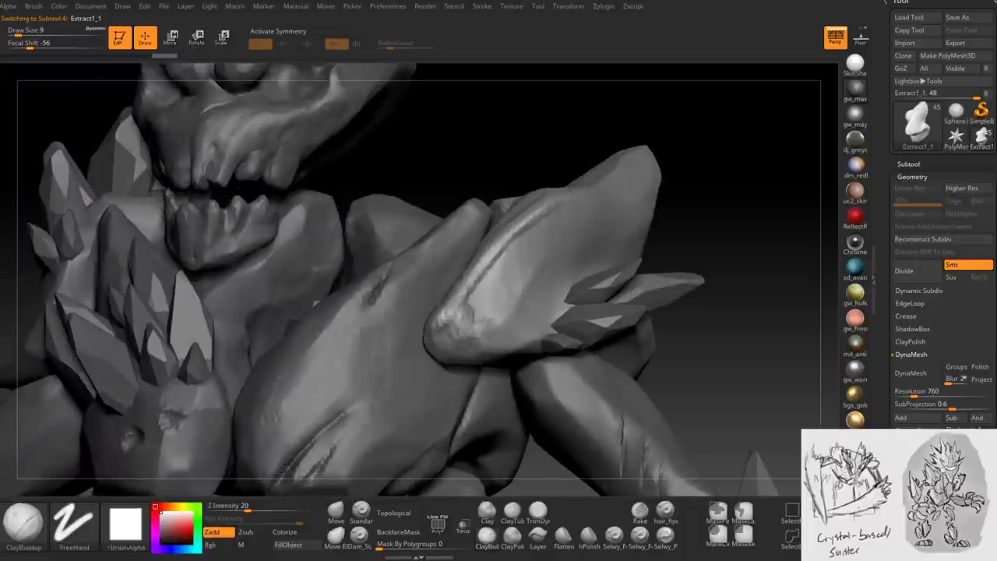
{"action": "left_click_drag", "start_coordinate": [492, 264], "coordinate": [507, 240]}
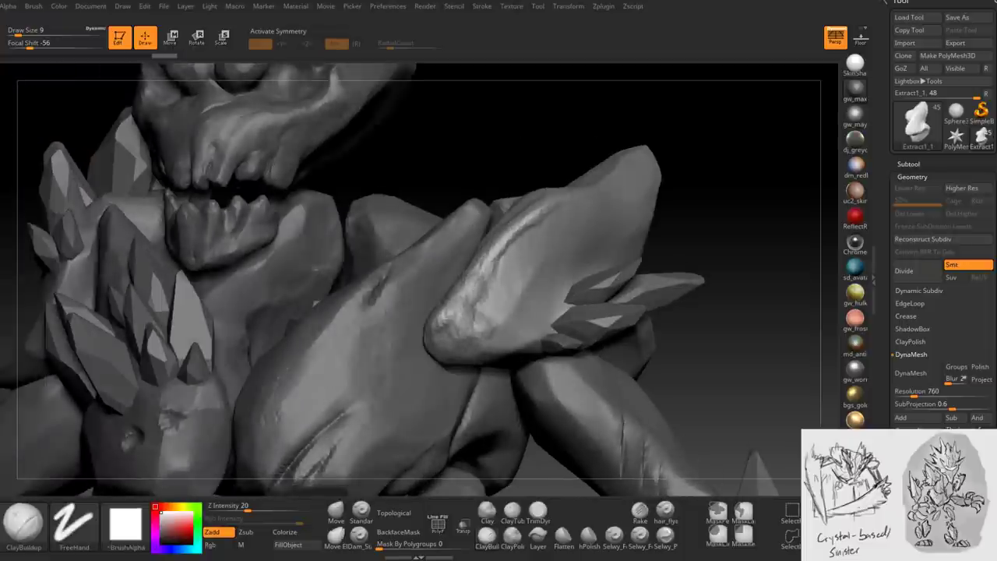
{"action": "left_click_drag", "start_coordinate": [498, 284], "coordinate": [489, 253]}
{"action": "right_click_drag", "start_coordinate": [489, 253], "coordinate": [502, 233]}
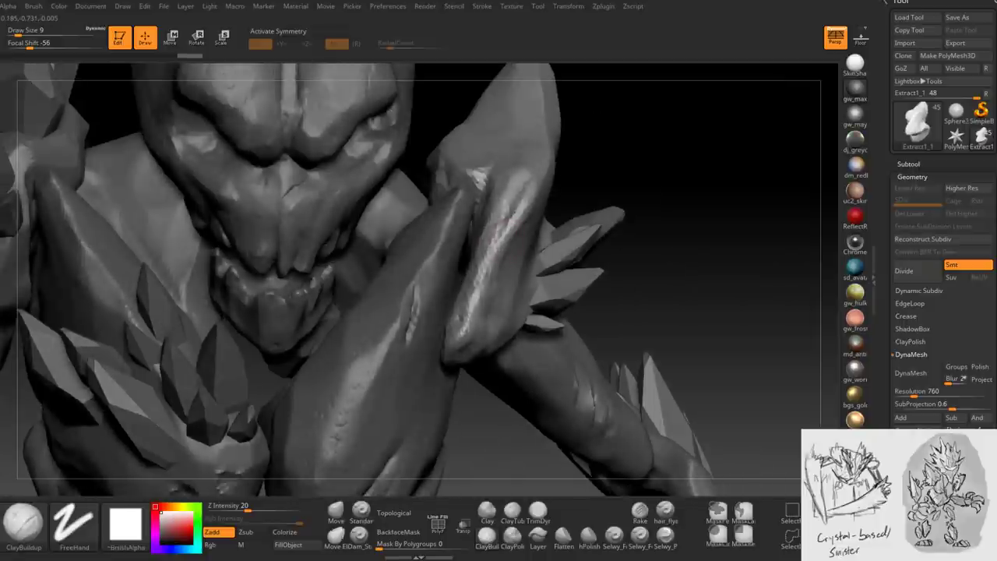
{"action": "mouse_move", "coordinate": [510, 195]}
{"action": "right_mouse_down"}
{"action": "mouse_move", "coordinate": [535, 475]}
{"action": "mouse_move", "coordinate": [546, 436]}
{"action": "right_mouse_up"}
- Flatten the shoulder plate's front ridge and lower end with TrimDynamic at brush size 9
{"action": "key", "text": "b"}
{"action": "key", "text": "t"}
{"action": "key", "text": "d"}
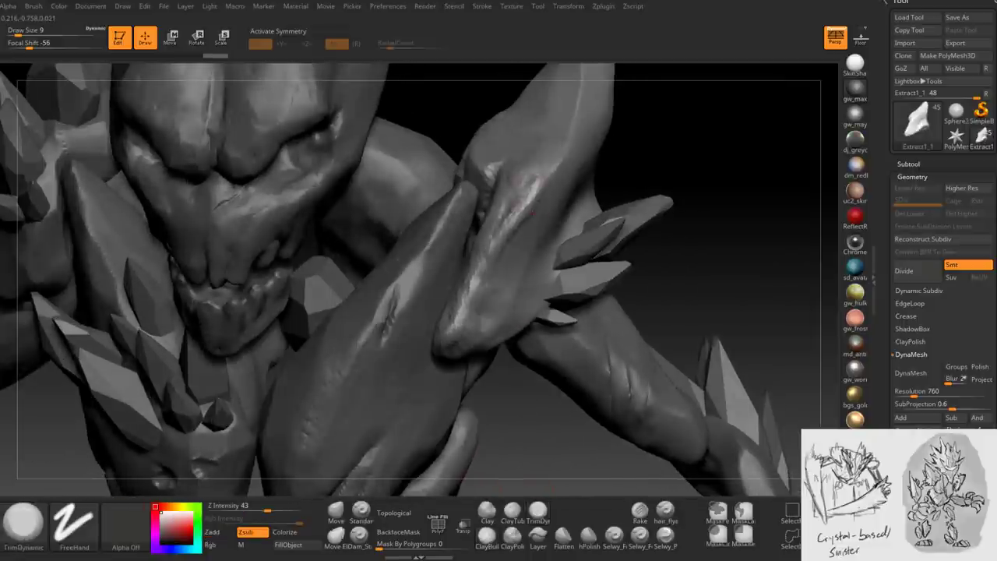
{"action": "left_click_drag", "start_coordinate": [472, 261], "coordinate": [467, 296]}
{"action": "right_click_drag", "start_coordinate": [467, 296], "coordinate": [471, 293]}
{"action": "left_click_drag", "start_coordinate": [461, 308], "coordinate": [454, 335]}
{"action": "right_click_drag", "start_coordinate": [447, 343], "coordinate": [442, 325]}
{"action": "left_click_drag", "start_coordinate": [476, 343], "coordinate": [479, 305]}
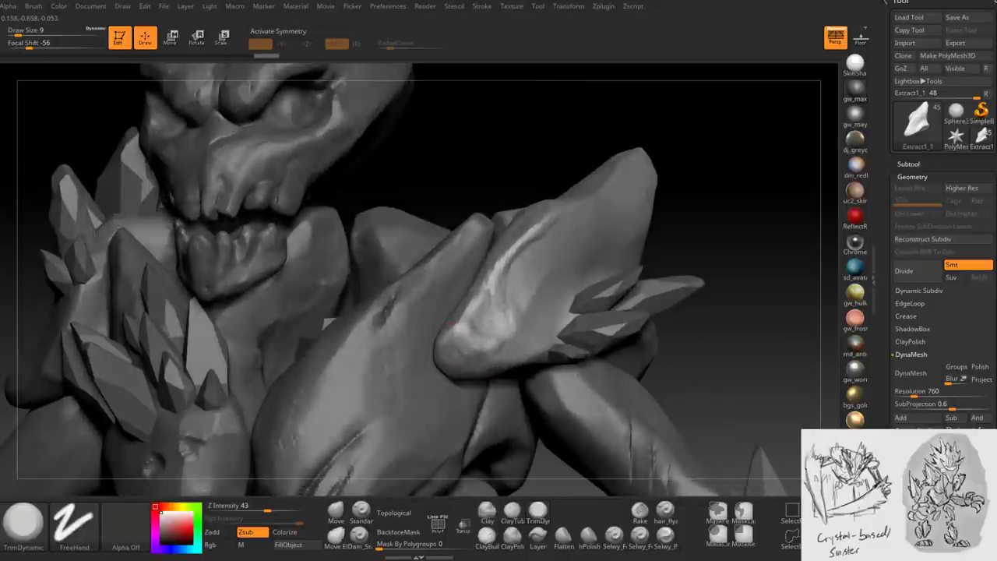
- Build up the shoulder plate's upper edge and pointed tip with ClayBuildup at brush size 13
{"action": "mouse_move", "coordinate": [504, 316]}
{"action": "right_mouse_down"}
{"action": "mouse_move", "coordinate": [550, 283]}
{"action": "mouse_move", "coordinate": [574, 199]}
{"action": "right_mouse_up"}
{"action": "key", "text": "b"}
{"action": "key", "text": "c"}
{"action": "key", "text": "b"}
{"action": "key", "text": "space"}
{"action": "mouse_move", "coordinate": [561, 222]}
{"action": "left_mouse_down"}
{"action": "mouse_move", "coordinate": [581, 222]}
{"action": "mouse_move", "coordinate": [736, 137]}
{"action": "left_mouse_up"}
{"action": "mouse_move", "coordinate": [724, 152]}
{"action": "right_mouse_down"}
{"action": "mouse_move", "coordinate": [634, 229]}
{"action": "mouse_move", "coordinate": [607, 233]}
{"action": "right_mouse_up"}
{"action": "key", "text": "space"}
{"action": "left_click_drag", "start_coordinate": [581, 225], "coordinate": [571, 226]}
{"action": "mouse_move", "coordinate": [591, 234]}
{"action": "right_mouse_down"}
{"action": "mouse_move", "coordinate": [637, 208]}
{"action": "mouse_move", "coordinate": [589, 189]}
{"action": "right_mouse_up"}
{"action": "mouse_move", "coordinate": [608, 234]}
{"action": "right_mouse_down"}
{"action": "mouse_move", "coordinate": [631, 230]}
{"action": "mouse_move", "coordinate": [635, 268]}
{"action": "mouse_move", "coordinate": [624, 280]}
{"action": "mouse_move", "coordinate": [579, 261]}
{"action": "mouse_move", "coordinate": [571, 308]}
{"action": "right_mouse_up"}
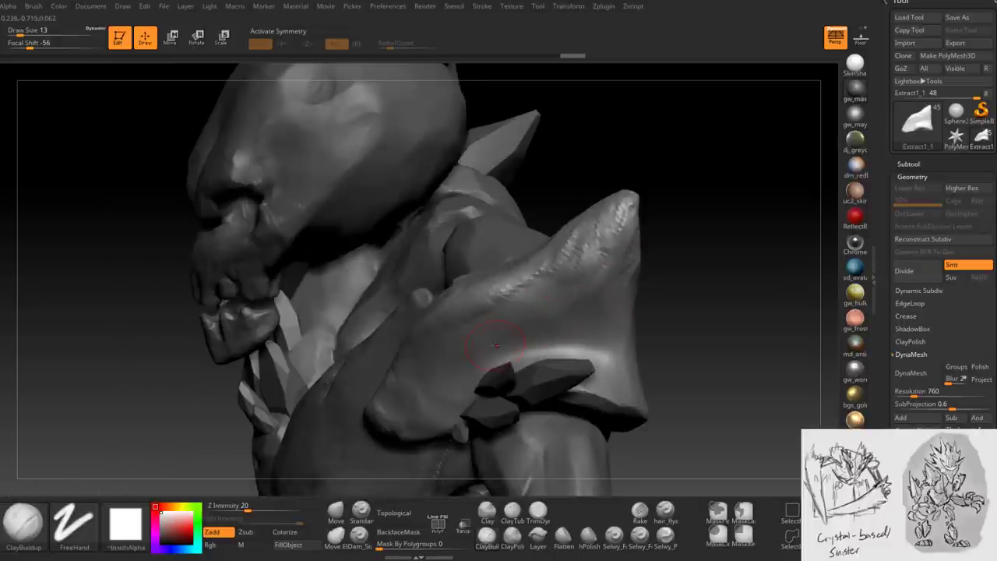
- Add ClayBuildup strokes over the shoulder plate's top surface and outer face, extending the ridge toward the spike at brush size 13
{"action": "right_click_drag", "start_coordinate": [583, 233], "coordinate": [574, 281]}
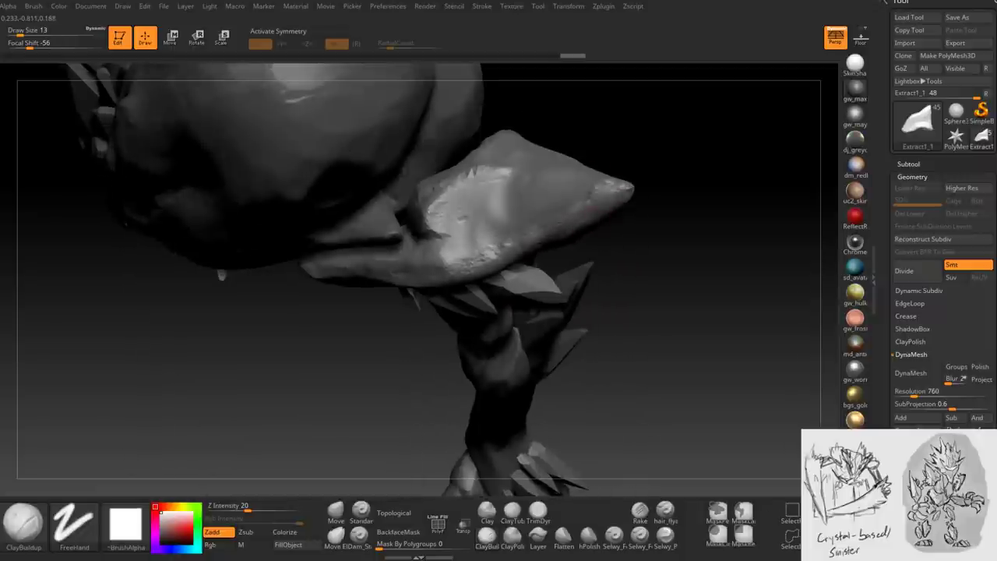
{"action": "left_click_drag", "start_coordinate": [585, 187], "coordinate": [547, 193]}
{"action": "mouse_move", "coordinate": [498, 185]}
{"action": "right_mouse_down"}
{"action": "mouse_move", "coordinate": [573, 234]}
{"action": "mouse_move", "coordinate": [537, 253]}
{"action": "right_mouse_up"}
{"action": "mouse_move", "coordinate": [530, 250]}
{"action": "left_mouse_down"}
{"action": "mouse_move", "coordinate": [603, 250]}
{"action": "mouse_move", "coordinate": [635, 257]}
{"action": "left_mouse_up"}
{"action": "right_click_drag", "start_coordinate": [635, 257], "coordinate": [576, 272]}
{"action": "mouse_move", "coordinate": [561, 269]}
{"action": "left_mouse_down"}
{"action": "mouse_move", "coordinate": [615, 308]}
{"action": "mouse_move", "coordinate": [647, 315]}
{"action": "left_mouse_up"}
{"action": "mouse_move", "coordinate": [646, 315]}
{"action": "right_mouse_down"}
{"action": "mouse_move", "coordinate": [592, 257]}
{"action": "mouse_move", "coordinate": [635, 288]}
{"action": "right_mouse_up"}
{"action": "left_click_drag", "start_coordinate": [635, 289], "coordinate": [677, 343]}
{"action": "mouse_move", "coordinate": [678, 343]}
{"action": "right_mouse_down"}
{"action": "mouse_move", "coordinate": [645, 278]}
{"action": "mouse_move", "coordinate": [672, 289]}
{"action": "mouse_move", "coordinate": [563, 315]}
{"action": "mouse_move", "coordinate": [556, 336]}
{"action": "right_mouse_up"}
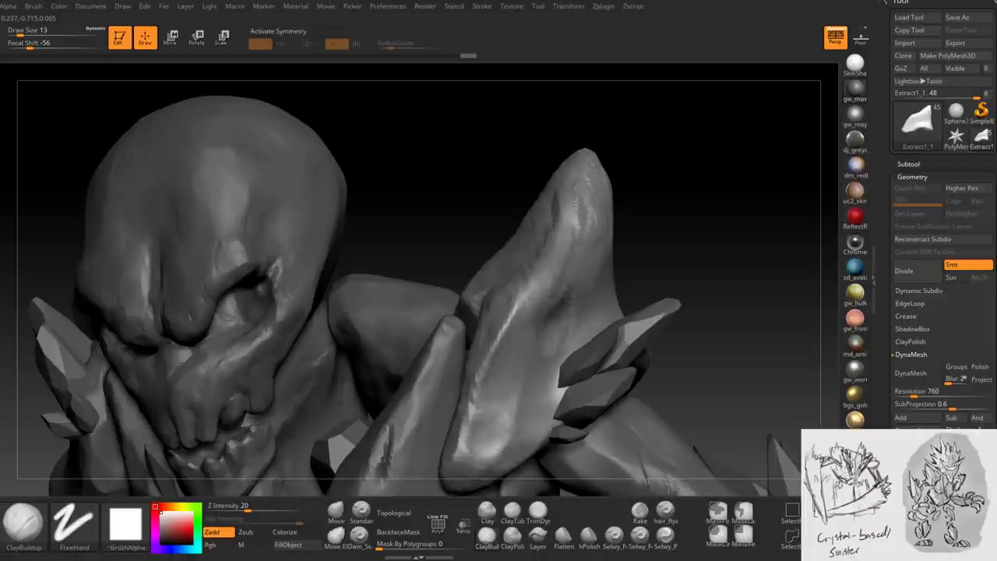
- Flatten the shoulder plate's spike, front ridge and outer face into planes with TrimDynamic at brush size 13
{"action": "mouse_move", "coordinate": [555, 360]}
{"action": "right_mouse_down"}
{"action": "mouse_move", "coordinate": [538, 314]}
{"action": "mouse_move", "coordinate": [530, 337]}
{"action": "mouse_move", "coordinate": [498, 310]}
{"action": "mouse_move", "coordinate": [460, 310]}
{"action": "right_mouse_up"}
{"action": "key", "text": "b"}
{"action": "key", "text": "t"}
{"action": "key", "text": "d"}
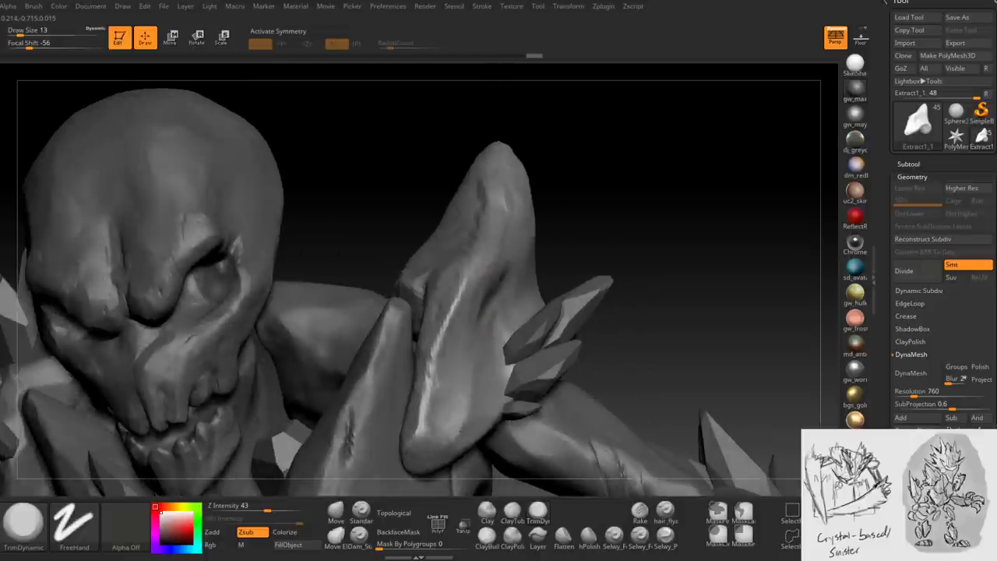
{"action": "right_click_drag", "start_coordinate": [442, 458], "coordinate": [425, 429]}
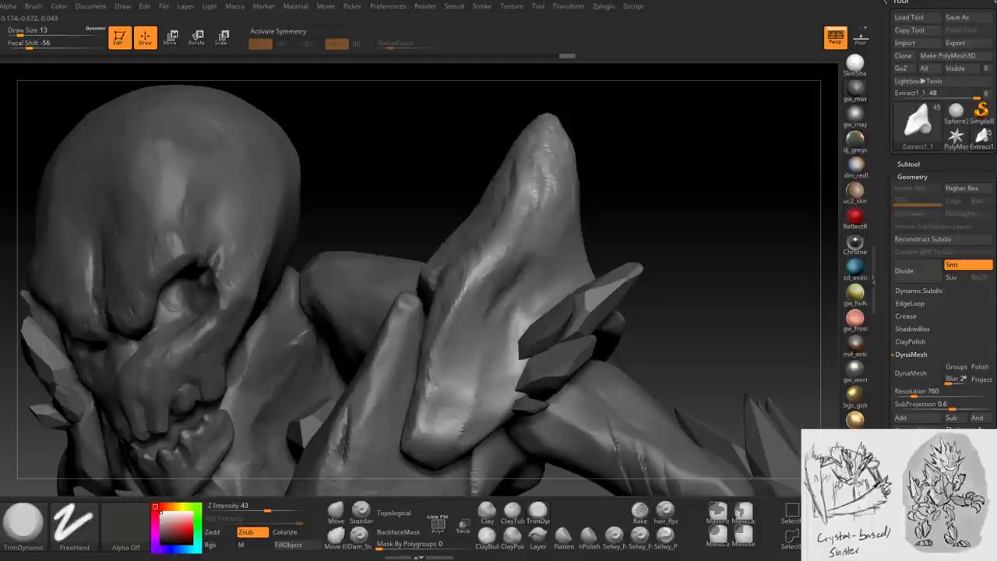
{"action": "right_click_drag", "start_coordinate": [534, 280], "coordinate": [526, 217]}
{"action": "right_click_drag", "start_coordinate": [527, 255], "coordinate": [518, 283]}
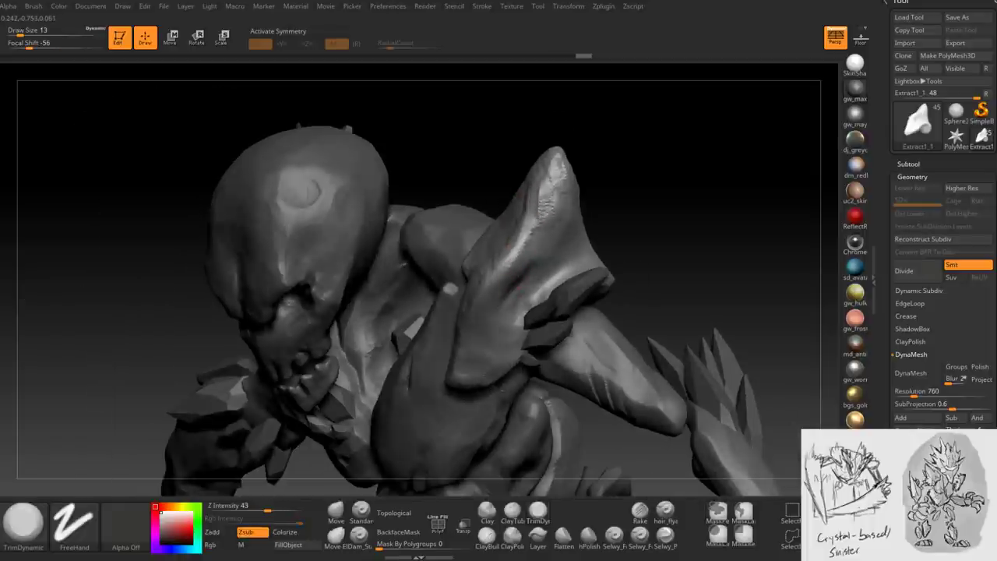
{"action": "right_click_drag", "start_coordinate": [449, 288], "coordinate": [459, 264]}
{"action": "mouse_move", "coordinate": [568, 199]}
{"action": "right_mouse_down"}
{"action": "mouse_move", "coordinate": [578, 174]}
{"action": "mouse_move", "coordinate": [530, 264]}
{"action": "right_mouse_up"}
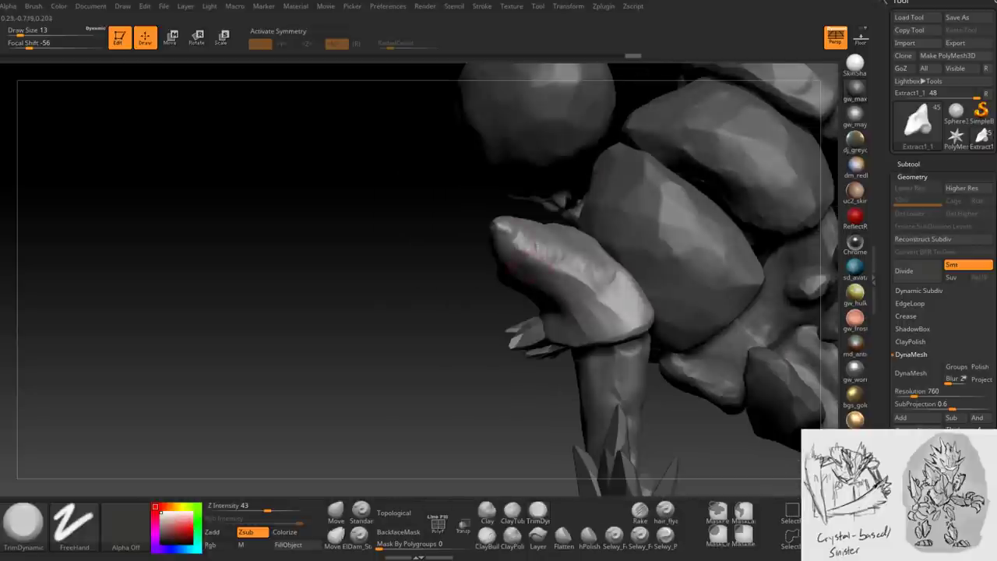
{"action": "mouse_move", "coordinate": [500, 227]}
{"action": "right_mouse_down"}
{"action": "mouse_move", "coordinate": [534, 254]}
{"action": "mouse_move", "coordinate": [525, 282]}
{"action": "mouse_move", "coordinate": [511, 225]}
{"action": "right_mouse_up"}
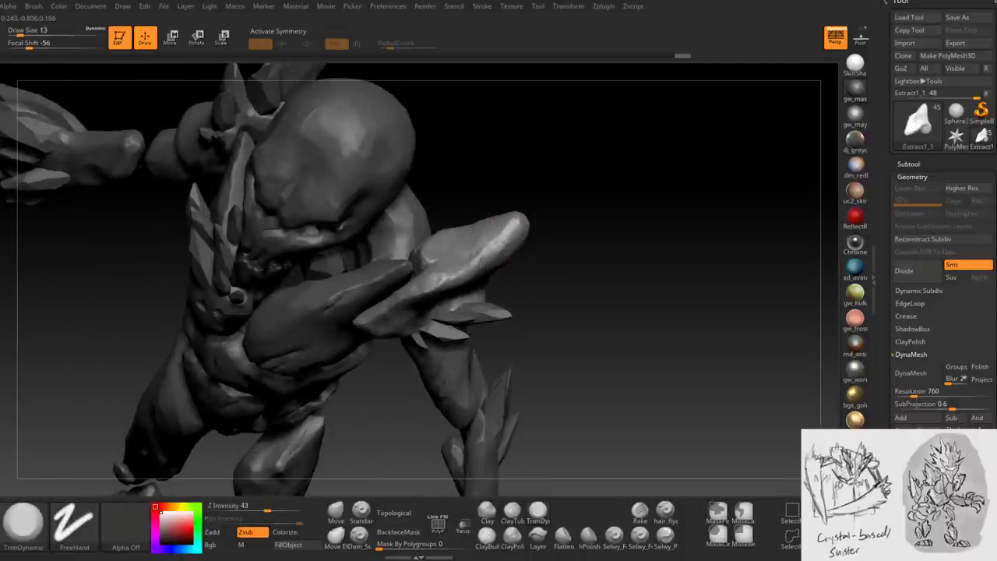
- Select the Foot_2 subtool and build up uneven ridges over its top and sides with ClayBuildup at brush size 18
{"action": "mouse_move", "coordinate": [456, 276]}
{"action": "right_mouse_down"}
{"action": "mouse_move", "coordinate": [436, 286]}
{"action": "mouse_move", "coordinate": [461, 280]}
{"action": "mouse_move", "coordinate": [446, 290]}
{"action": "mouse_move", "coordinate": [421, 293]}
{"action": "mouse_move", "coordinate": [443, 344]}
{"action": "mouse_move", "coordinate": [491, 396]}
{"action": "mouse_move", "coordinate": [467, 343]}
{"action": "mouse_move", "coordinate": [496, 363]}
{"action": "mouse_move", "coordinate": [467, 262]}
{"action": "mouse_move", "coordinate": [498, 329]}
{"action": "mouse_move", "coordinate": [501, 285]}
{"action": "mouse_move", "coordinate": [503, 311]}
{"action": "mouse_move", "coordinate": [439, 361]}
{"action": "mouse_move", "coordinate": [460, 310]}
{"action": "mouse_move", "coordinate": [451, 382]}
{"action": "mouse_move", "coordinate": [436, 360]}
{"action": "mouse_move", "coordinate": [467, 350]}
{"action": "right_mouse_up"}
{"action": "left_click", "coordinate": [437, 360], "text": "alt"}
{"action": "right_click_drag", "start_coordinate": [409, 356], "coordinate": [411, 351]}
{"action": "key", "text": "space"}
{"action": "left_click_drag", "start_coordinate": [411, 351], "coordinate": [413, 343]}
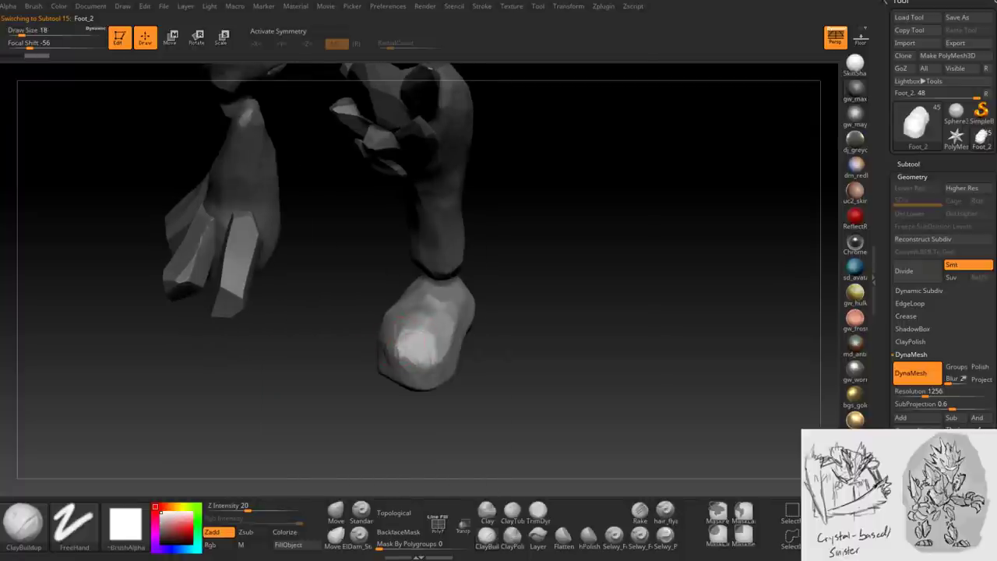
{"action": "mouse_move", "coordinate": [413, 343]}
{"action": "right_mouse_down"}
{"action": "mouse_move", "coordinate": [453, 327]}
{"action": "mouse_move", "coordinate": [436, 379]}
{"action": "right_mouse_up"}
{"action": "mouse_move", "coordinate": [448, 342]}
{"action": "right_mouse_down"}
{"action": "mouse_move", "coordinate": [401, 382]}
{"action": "mouse_move", "coordinate": [343, 342]}
{"action": "mouse_move", "coordinate": [316, 296]}
{"action": "right_mouse_up"}
{"action": "right_click_drag", "start_coordinate": [467, 311], "coordinate": [477, 287]}
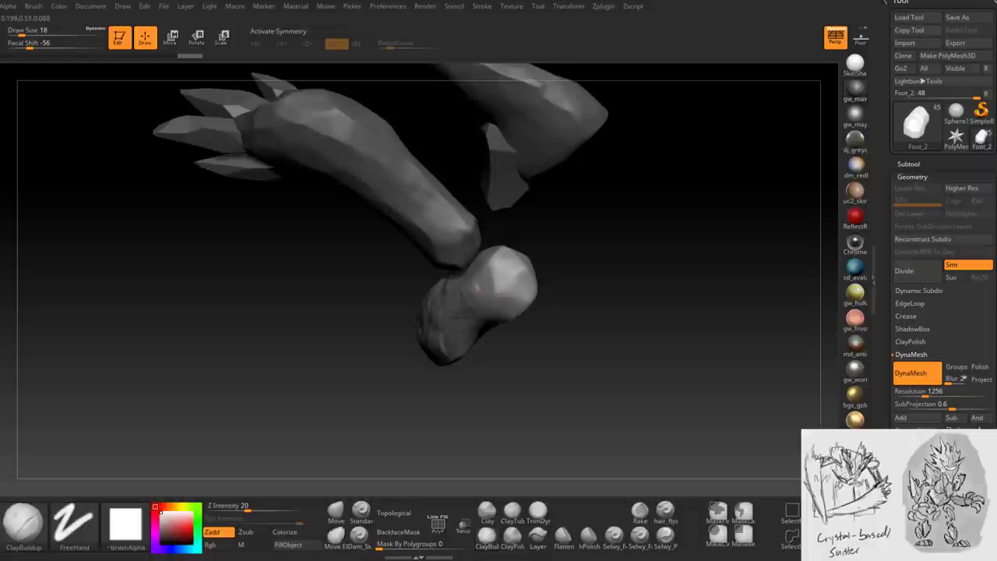
{"action": "mouse_move", "coordinate": [504, 327]}
{"action": "right_mouse_down"}
{"action": "mouse_move", "coordinate": [501, 334]}
{"action": "mouse_move", "coordinate": [504, 253]}
{"action": "mouse_move", "coordinate": [516, 251]}
{"action": "right_mouse_up"}
{"action": "mouse_move", "coordinate": [508, 288]}
{"action": "right_mouse_down"}
{"action": "mouse_move", "coordinate": [527, 290]}
{"action": "mouse_move", "coordinate": [480, 285]}
{"action": "right_mouse_up"}
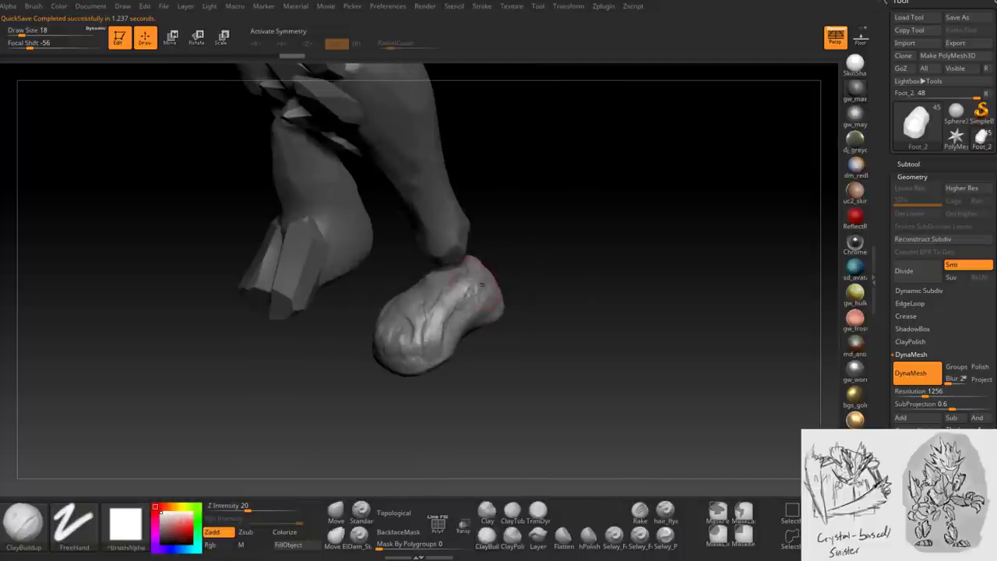
- Flatten the clay ridges on the foot into smooth, rock-like planes with TrimDynamic, using brush sizes 18 and 14
{"action": "key", "text": "b"}
{"action": "key", "text": "t"}
{"action": "key", "text": "d"}
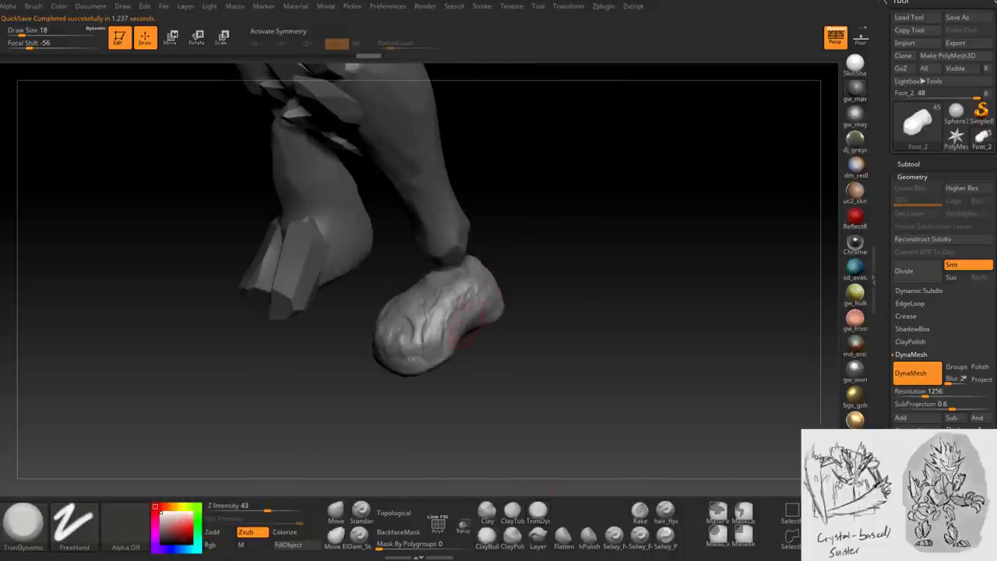
{"action": "mouse_move", "coordinate": [432, 347]}
{"action": "right_mouse_down"}
{"action": "mouse_move", "coordinate": [393, 366]}
{"action": "mouse_move", "coordinate": [349, 311]}
{"action": "mouse_move", "coordinate": [360, 299]}
{"action": "right_mouse_up"}
{"action": "right_click_drag", "start_coordinate": [392, 335], "coordinate": [391, 333]}
{"action": "mouse_move", "coordinate": [399, 261]}
{"action": "right_mouse_down"}
{"action": "mouse_move", "coordinate": [421, 257]}
{"action": "mouse_move", "coordinate": [433, 237]}
{"action": "mouse_move", "coordinate": [428, 261]}
{"action": "mouse_move", "coordinate": [442, 234]}
{"action": "mouse_move", "coordinate": [469, 223]}
{"action": "mouse_move", "coordinate": [514, 231]}
{"action": "mouse_move", "coordinate": [510, 198]}
{"action": "mouse_move", "coordinate": [523, 173]}
{"action": "mouse_move", "coordinate": [514, 204]}
{"action": "mouse_move", "coordinate": [478, 195]}
{"action": "mouse_move", "coordinate": [425, 257]}
{"action": "mouse_move", "coordinate": [389, 282]}
{"action": "mouse_move", "coordinate": [379, 276]}
{"action": "right_mouse_up"}
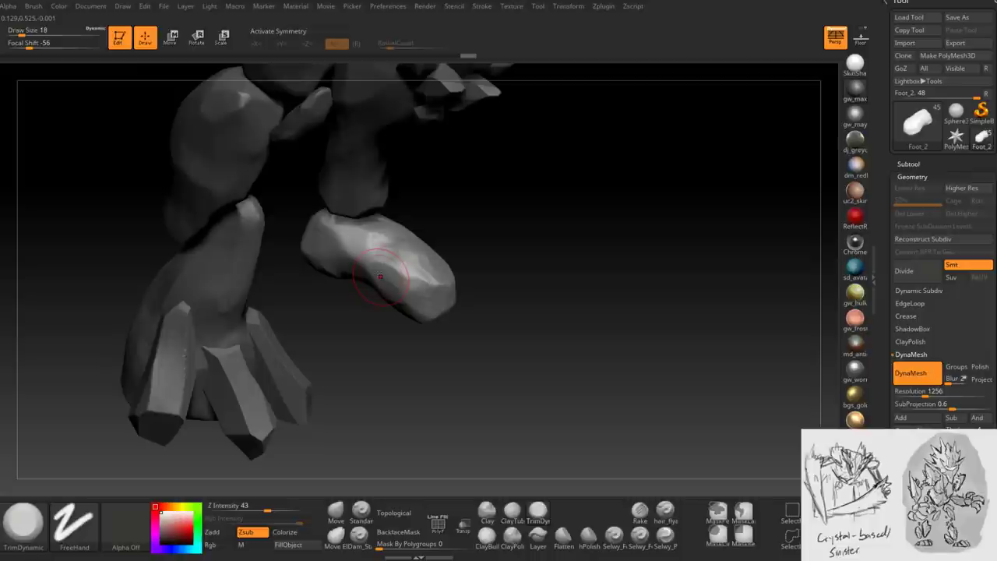
{"action": "right_click_drag", "start_coordinate": [379, 276], "coordinate": [478, 304]}
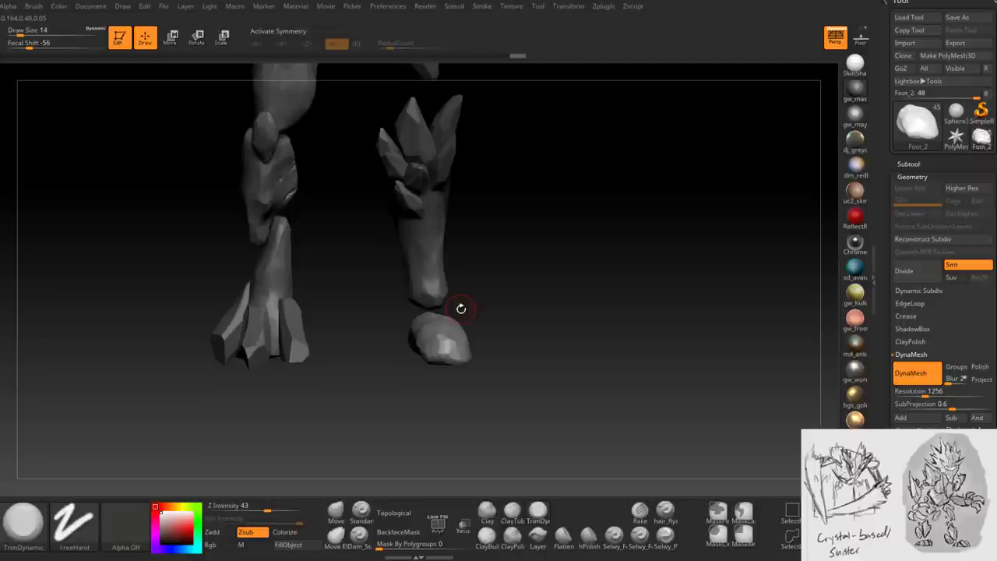
{"action": "right_click_drag", "start_coordinate": [454, 251], "coordinate": [452, 303], "text": "alt"}
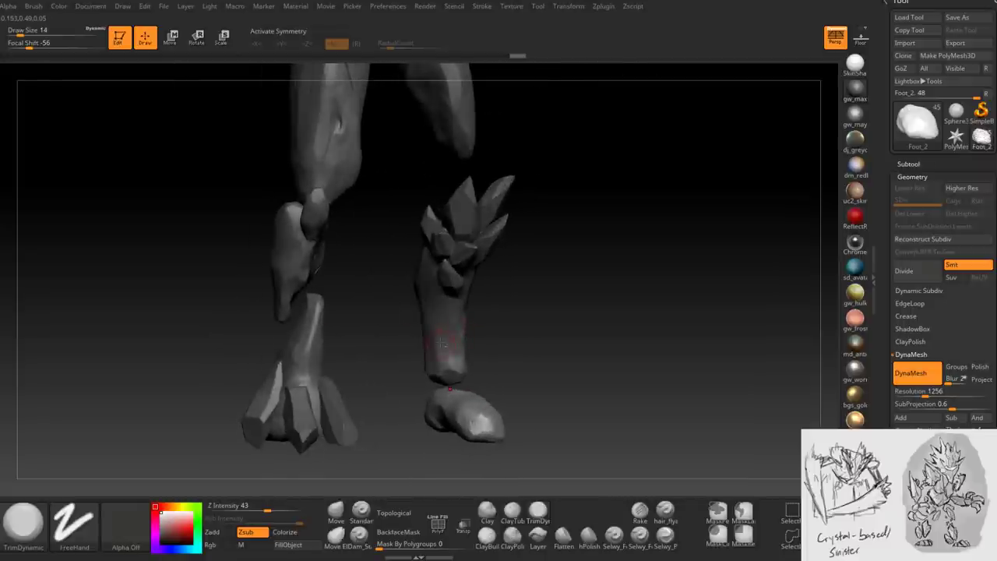
- Select the Lowerleg_2 subtool and add diagonal ClayBuildup ridges across the back of the calf at brush size 8
{"action": "left_click", "coordinate": [442, 342], "text": "alt"}
{"action": "mouse_move", "coordinate": [443, 343]}
{"action": "right_mouse_down"}
{"action": "mouse_move", "coordinate": [512, 338]}
{"action": "mouse_move", "coordinate": [448, 353]}
{"action": "right_mouse_up"}
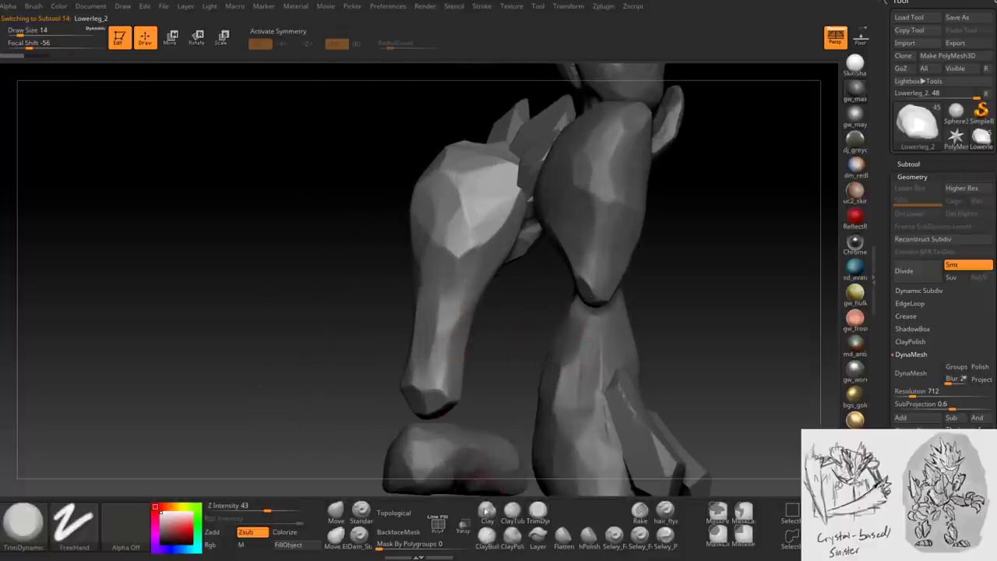
{"action": "left_click", "coordinate": [486, 535]}
{"action": "right_click", "coordinate": [461, 314]}
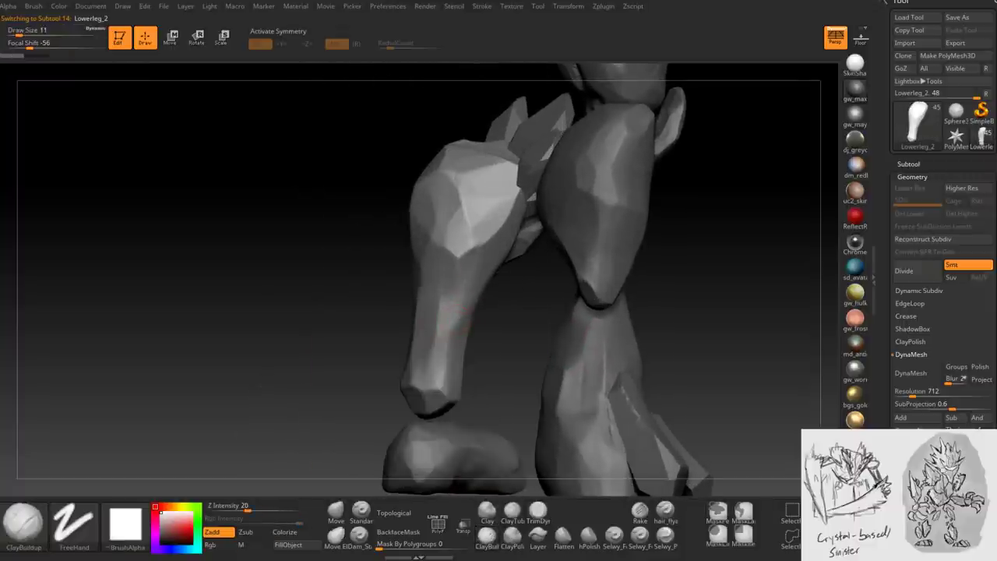
{"action": "mouse_move", "coordinate": [461, 314]}
{"action": "right_mouse_down"}
{"action": "mouse_move", "coordinate": [498, 311]}
{"action": "mouse_move", "coordinate": [460, 296]}
{"action": "right_mouse_up"}
{"action": "right_click", "coordinate": [459, 296]}
{"action": "left_click_drag", "start_coordinate": [456, 288], "coordinate": [448, 288]}
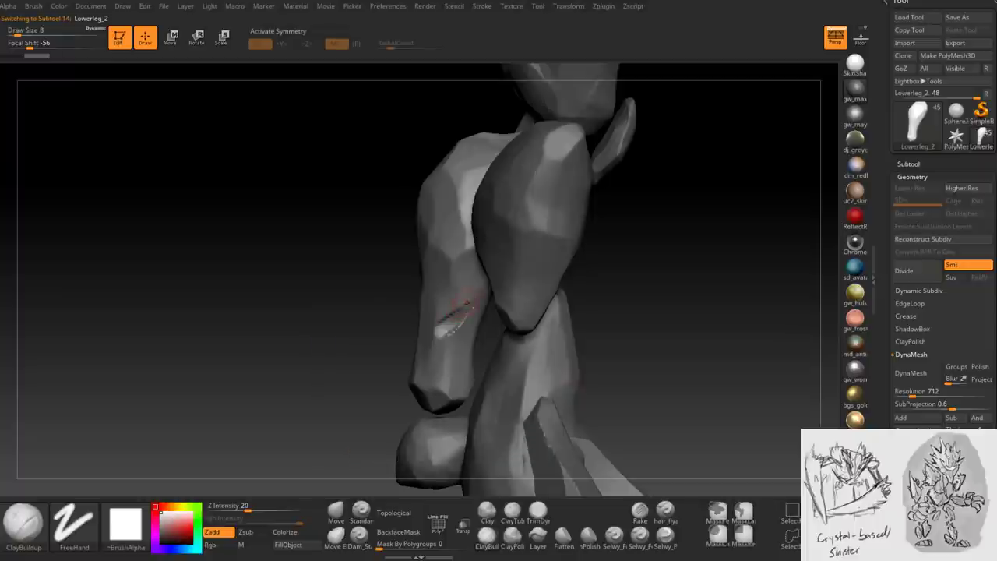
{"action": "mouse_move", "coordinate": [467, 300]}
{"action": "right_mouse_down"}
{"action": "mouse_move", "coordinate": [448, 308]}
{"action": "mouse_move", "coordinate": [460, 318]}
{"action": "right_mouse_up"}
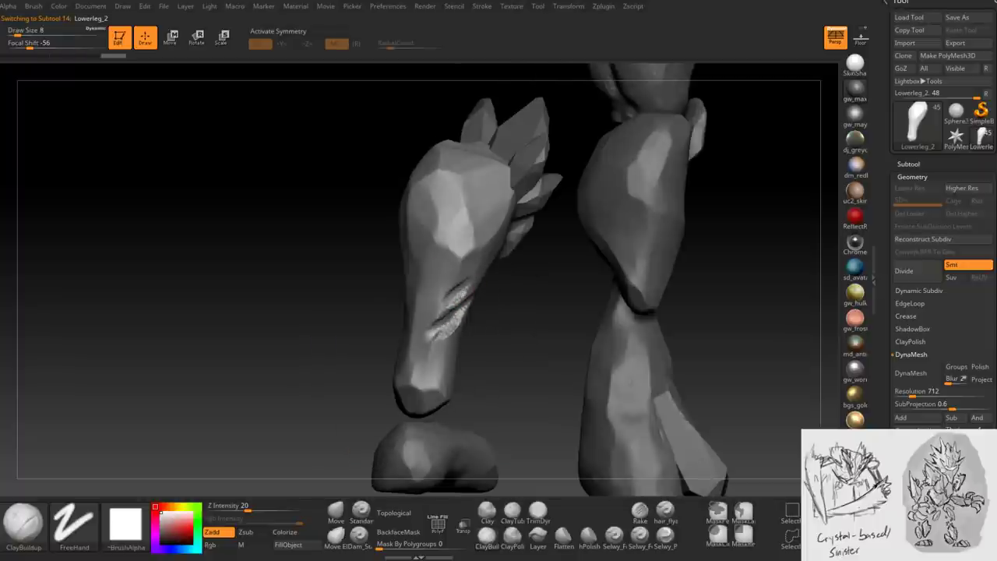
- Add finer ClayBuildup ridges above the first ones on the back of the lower leg at brush size 6
{"action": "key", "text": "bracketleft"}
{"action": "key", "text": "bracketleft"}
{"action": "mouse_move", "coordinate": [411, 304]}
{"action": "right_mouse_down"}
{"action": "mouse_move", "coordinate": [441, 291]}
{"action": "mouse_move", "coordinate": [432, 286]}
{"action": "right_mouse_up"}
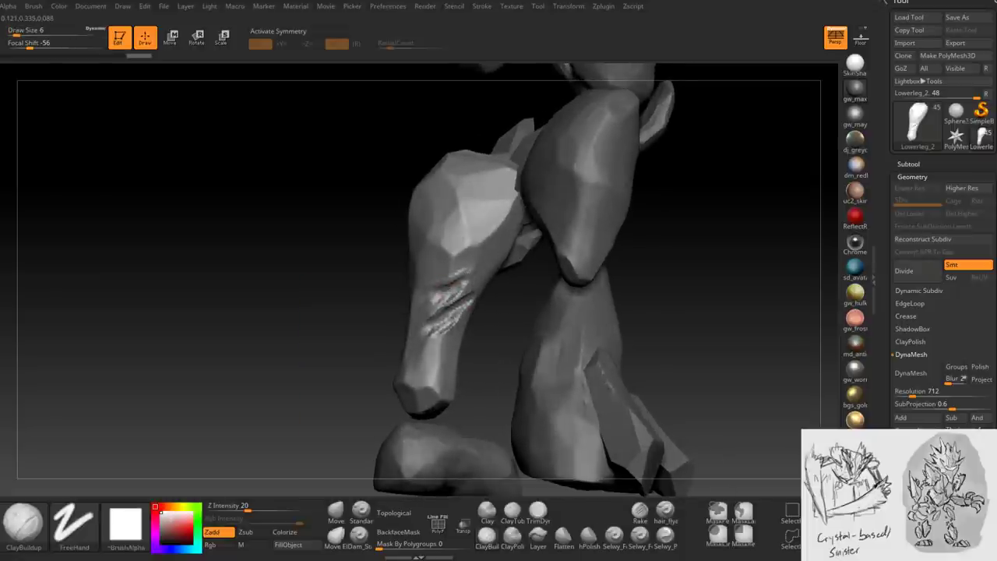
{"action": "left_click_drag", "start_coordinate": [455, 298], "coordinate": [476, 283]}
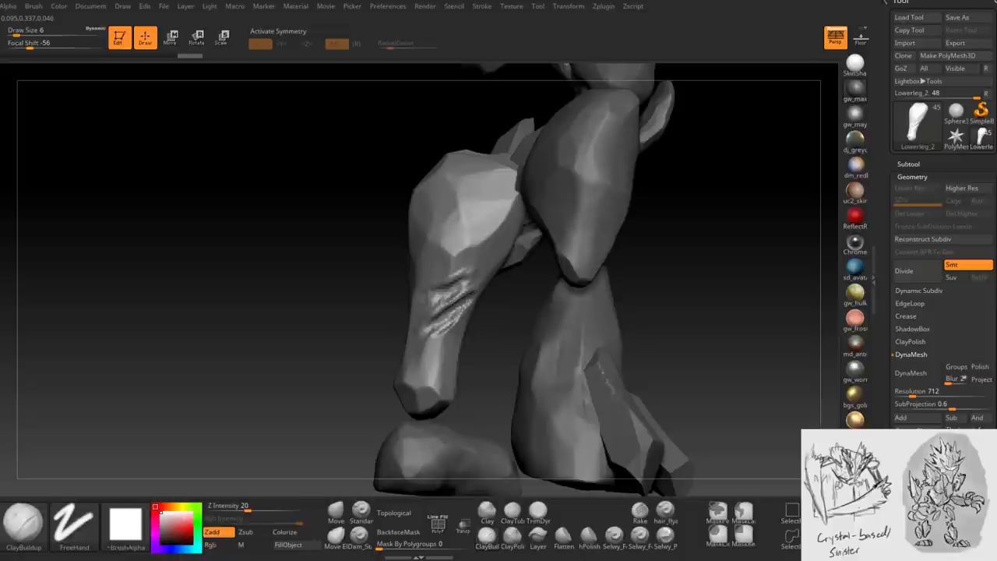
- Flatten the new ridges on the lower leg into the surrounding planes with TrimDynamic at brush size 8
{"action": "key", "text": "b"}
{"action": "key", "text": "t"}
{"action": "key", "text": "d"}
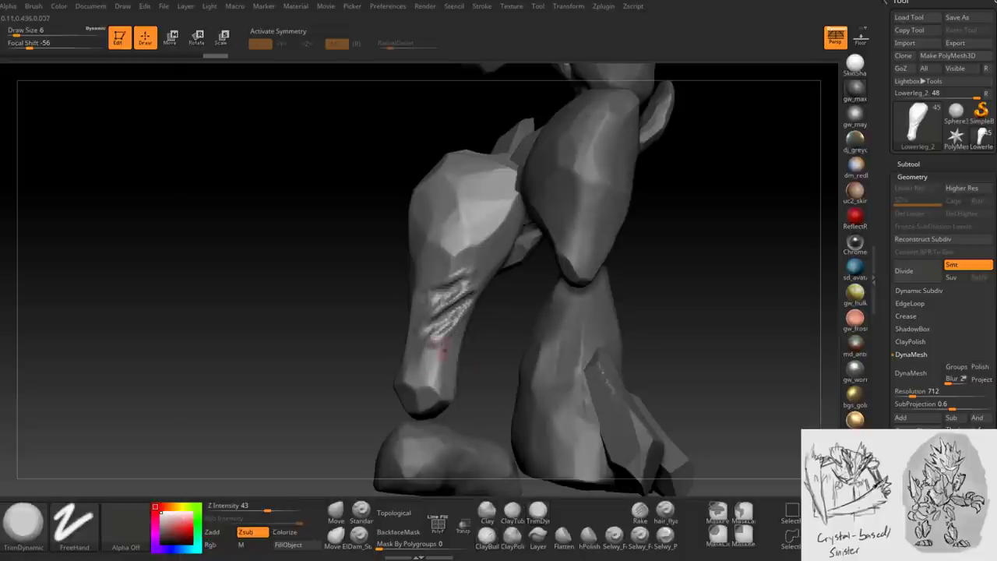
{"action": "key", "text": "bracketright"}
{"action": "key", "text": "bracketright"}
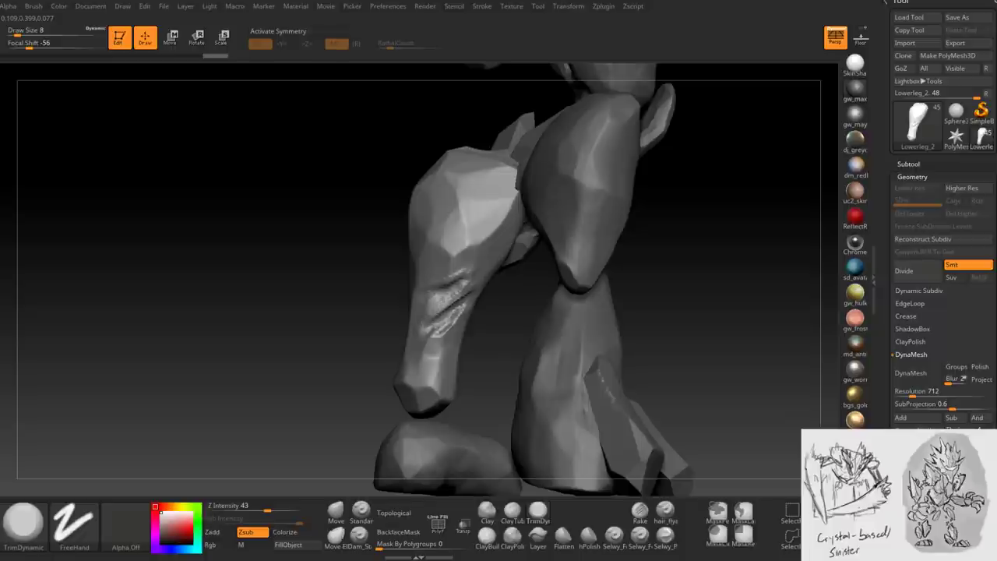
{"action": "mouse_move", "coordinate": [428, 297]}
{"action": "right_mouse_down"}
{"action": "mouse_move", "coordinate": [421, 300]}
{"action": "mouse_move", "coordinate": [440, 307]}
{"action": "right_mouse_up"}
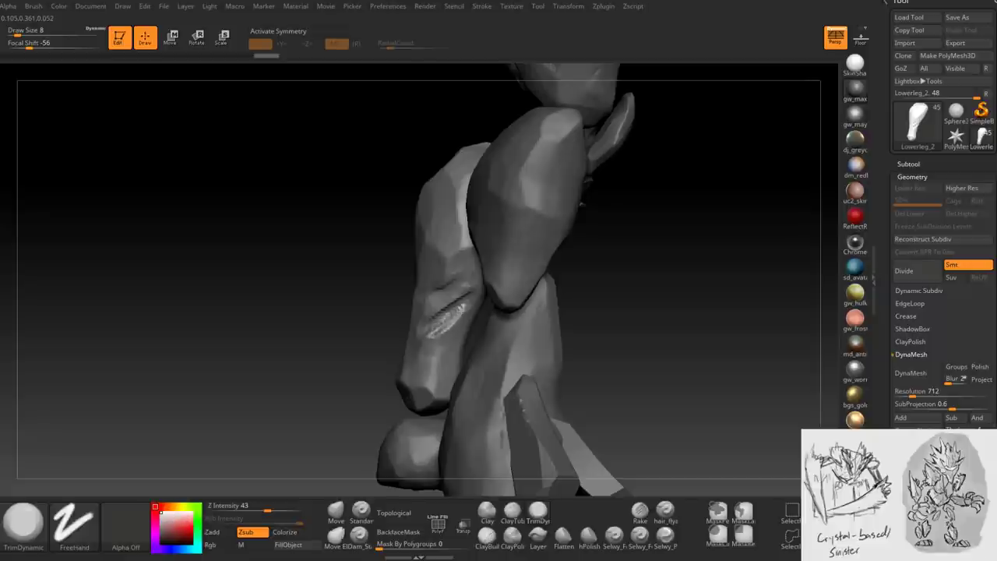
{"action": "mouse_move", "coordinate": [404, 360]}
{"action": "right_mouse_down"}
{"action": "mouse_move", "coordinate": [434, 329]}
{"action": "mouse_move", "coordinate": [447, 336]}
{"action": "mouse_move", "coordinate": [404, 335]}
{"action": "mouse_move", "coordinate": [427, 299]}
{"action": "mouse_move", "coordinate": [411, 333]}
{"action": "mouse_move", "coordinate": [467, 307]}
{"action": "mouse_move", "coordinate": [444, 285]}
{"action": "mouse_move", "coordinate": [519, 326]}
{"action": "right_mouse_up"}
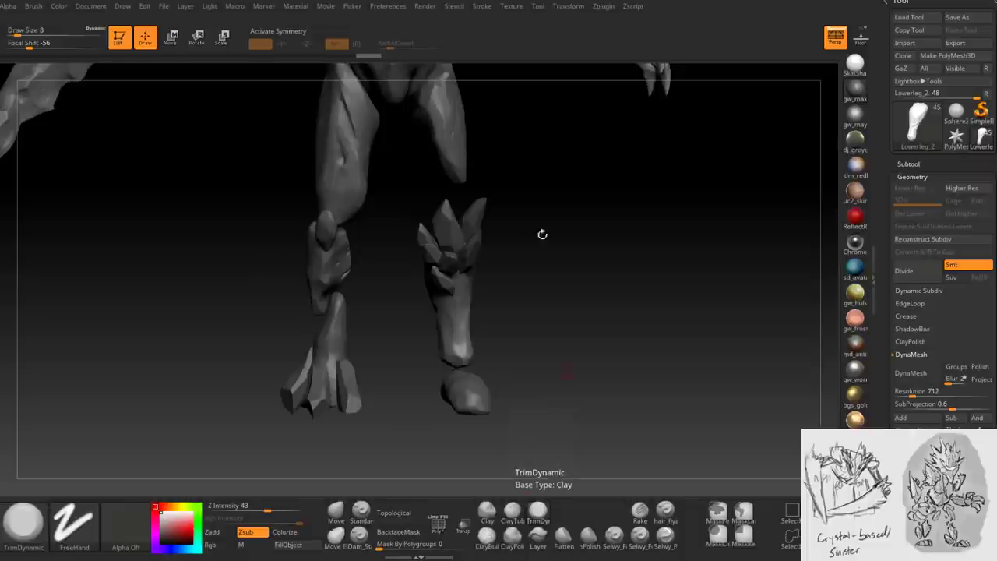
- Append a Sphere3D as a new subtool and make it the active one
{"action": "mouse_move", "coordinate": [514, 262]}
{"action": "right_mouse_down"}
{"action": "mouse_move", "coordinate": [518, 233]}
{"action": "mouse_move", "coordinate": [503, 351]}
{"action": "mouse_move", "coordinate": [496, 319]}
{"action": "mouse_move", "coordinate": [484, 361]}
{"action": "right_mouse_up"}
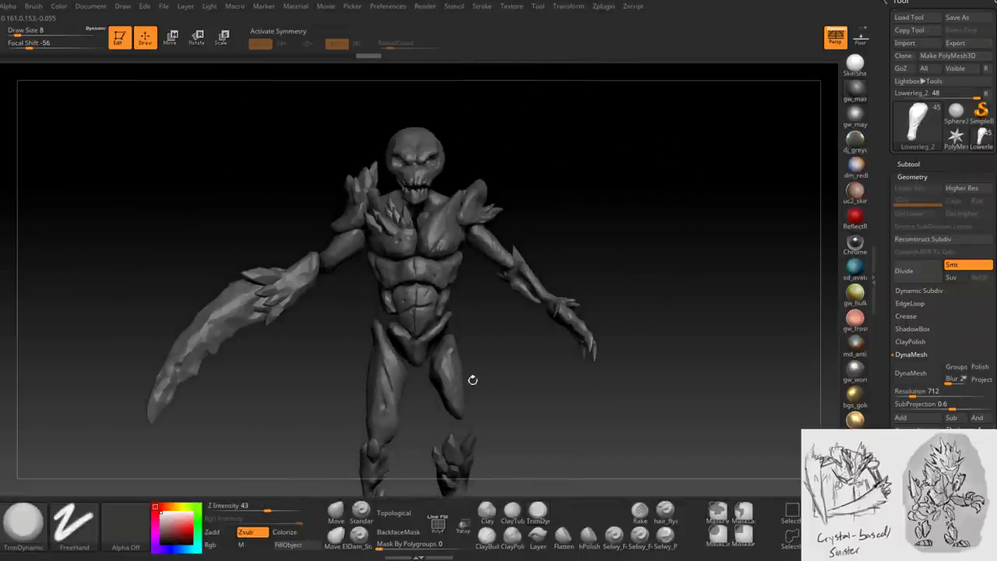
{"action": "mouse_move", "coordinate": [472, 379]}
{"action": "right_mouse_down"}
{"action": "mouse_move", "coordinate": [486, 343]}
{"action": "mouse_move", "coordinate": [436, 351]}
{"action": "mouse_move", "coordinate": [481, 356]}
{"action": "right_mouse_up"}
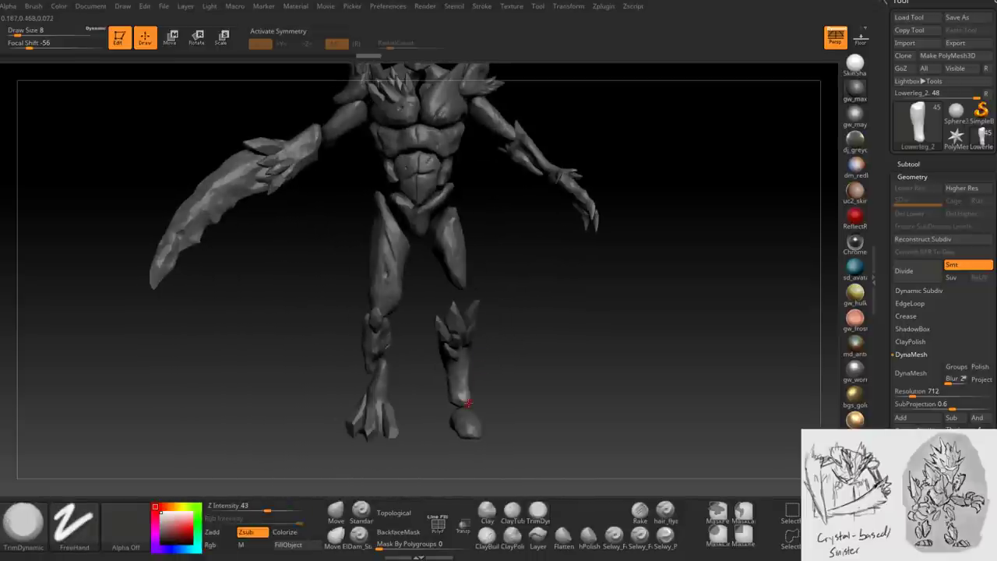
{"action": "mouse_move", "coordinate": [504, 379]}
{"action": "right_mouse_down"}
{"action": "mouse_move", "coordinate": [507, 349]}
{"action": "mouse_move", "coordinate": [505, 411]}
{"action": "mouse_move", "coordinate": [498, 331]}
{"action": "mouse_move", "coordinate": [460, 335]}
{"action": "mouse_move", "coordinate": [508, 335]}
{"action": "mouse_move", "coordinate": [576, 311]}
{"action": "mouse_move", "coordinate": [592, 288]}
{"action": "mouse_move", "coordinate": [501, 360]}
{"action": "right_mouse_up"}
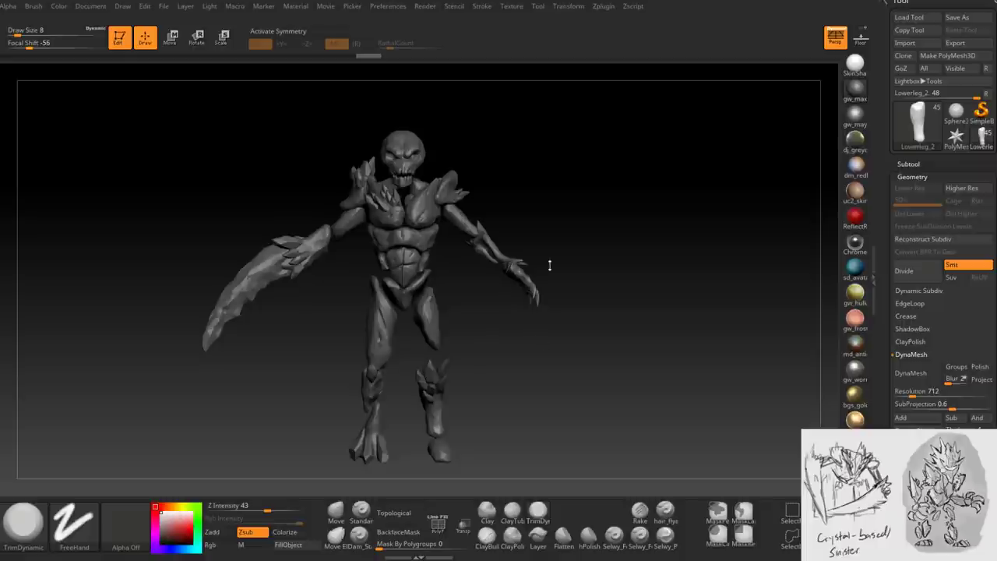
{"action": "mouse_move", "coordinate": [534, 344]}
{"action": "left_mouse_down"}
{"action": "mouse_move", "coordinate": [504, 343]}
{"action": "mouse_move", "coordinate": [542, 337]}
{"action": "mouse_move", "coordinate": [499, 303]}
{"action": "mouse_move", "coordinate": [498, 341]}
{"action": "mouse_move", "coordinate": [478, 349]}
{"action": "mouse_move", "coordinate": [505, 352]}
{"action": "mouse_move", "coordinate": [507, 282]}
{"action": "left_mouse_up"}
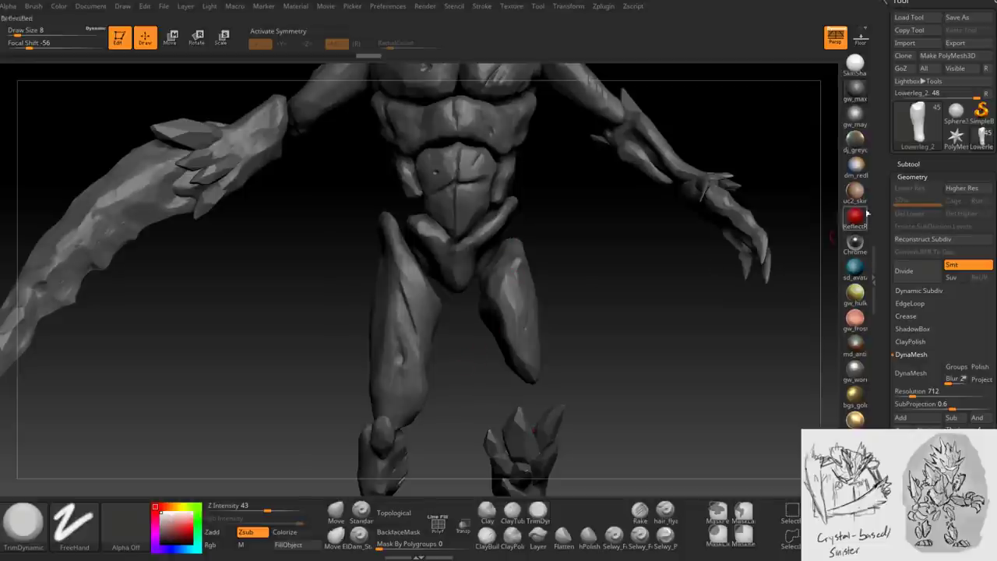
{"action": "scroll", "coordinate": [915, 168], "scroll_direction": "up", "scroll_amount": 1}
{"action": "left_click", "coordinate": [911, 169]}
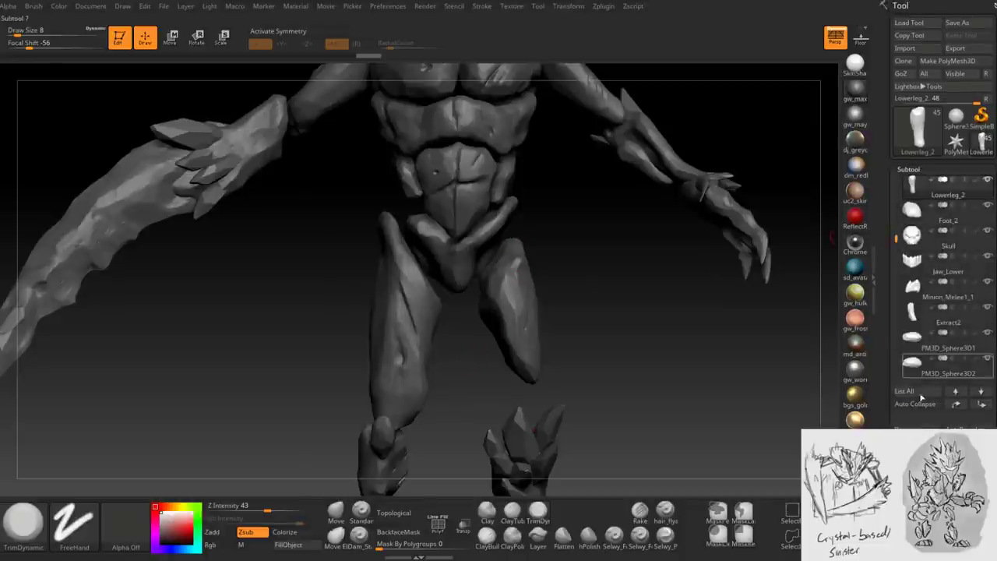
{"action": "left_click", "coordinate": [964, 468]}
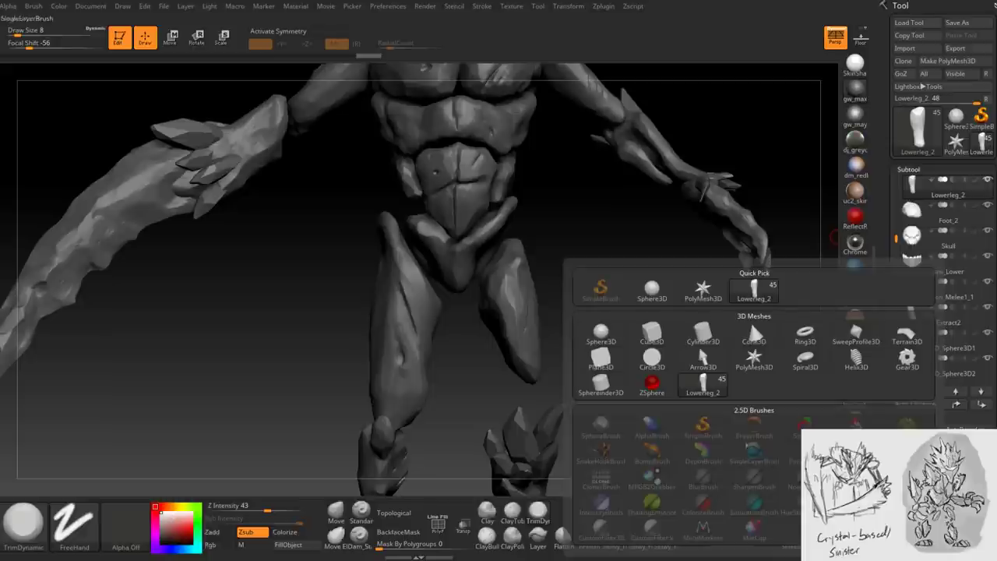
{"action": "left_click", "coordinate": [646, 288]}
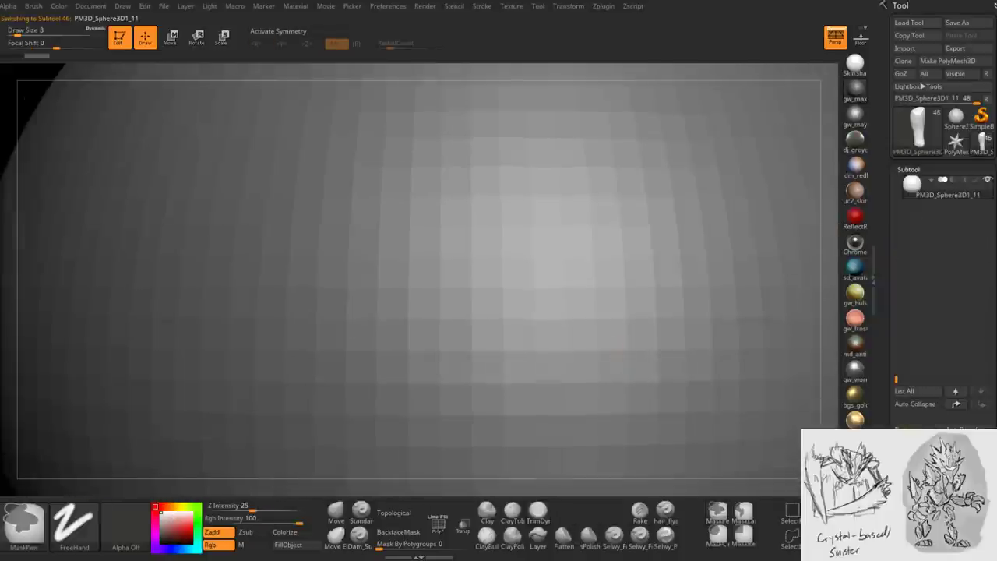
{"action": "key", "text": "f"}
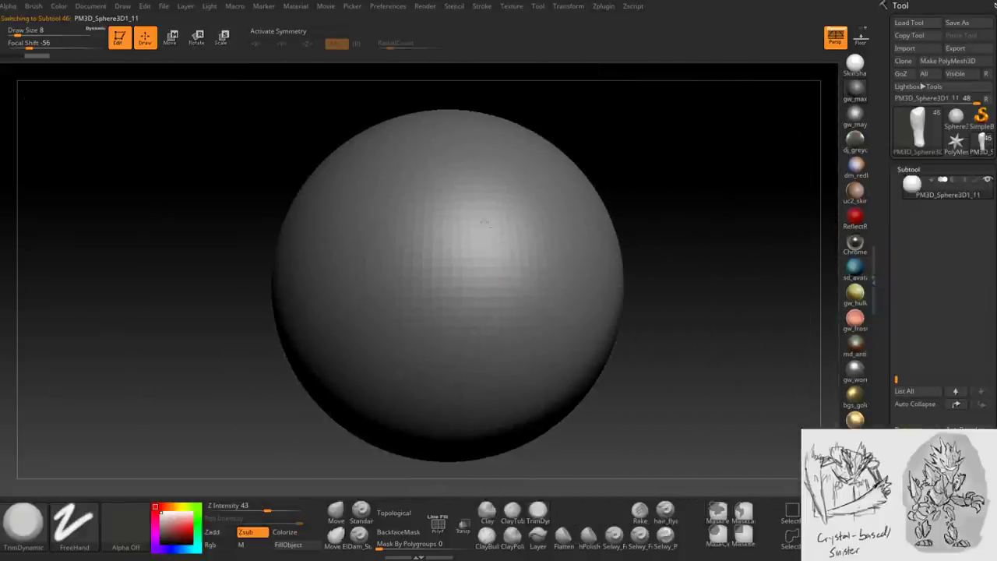
- Scale the new sphere down and place it against the outer side of the thigh on the blade-arm side
{"action": "key", "text": "r"}
{"action": "mouse_move", "coordinate": [446, 285]}
{"action": "left_mouse_down"}
{"action": "mouse_move", "coordinate": [403, 330]}
{"action": "mouse_move", "coordinate": [424, 308]}
{"action": "left_mouse_up"}
{"action": "left_click_drag", "start_coordinate": [534, 283], "coordinate": [387, 273]}
{"action": "left_click_drag", "start_coordinate": [498, 325], "coordinate": [341, 483]}
- Push the sphere against the outer thigh with the Move brush at size 90 to start a thigh plate
{"action": "left_click", "coordinate": [336, 512]}
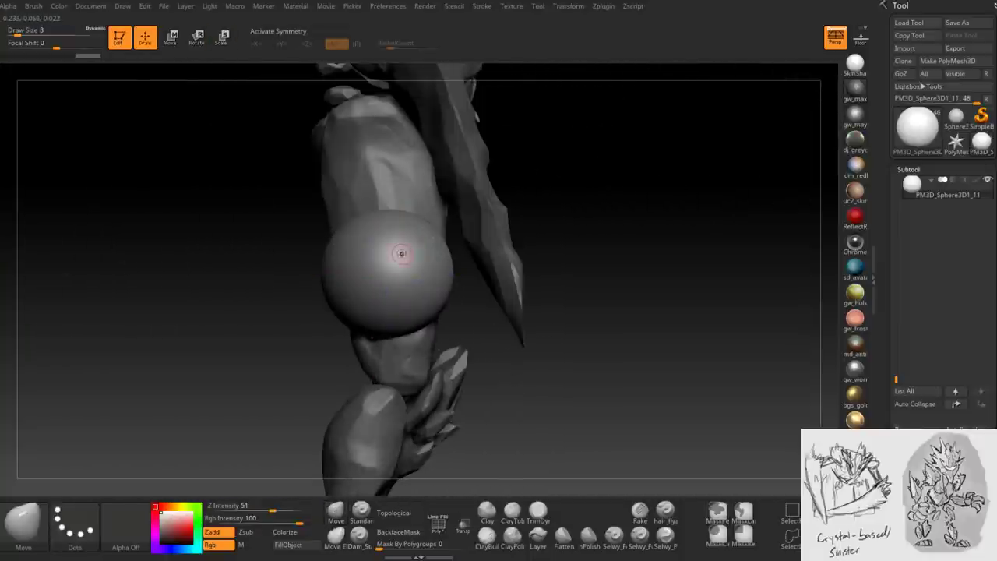
{"action": "key", "text": "space"}
{"action": "mouse_move", "coordinate": [334, 301]}
{"action": "left_mouse_down"}
{"action": "mouse_move", "coordinate": [347, 311]}
{"action": "mouse_move", "coordinate": [362, 288]}
{"action": "left_mouse_up"}
{"action": "left_click_drag", "start_coordinate": [233, 234], "coordinate": [390, 140]}
{"action": "left_click_drag", "start_coordinate": [444, 261], "coordinate": [523, 299]}
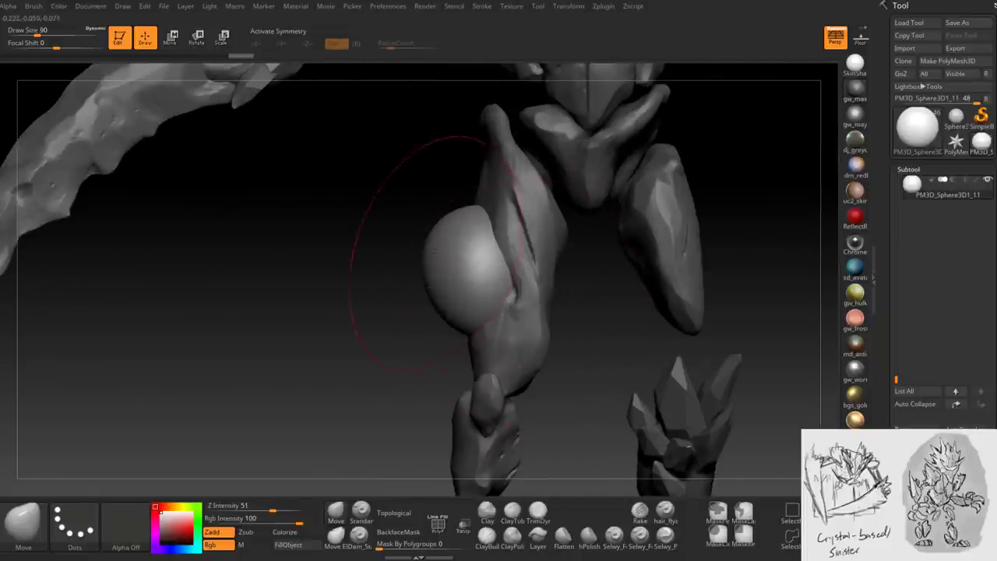
- Narrow and lengthen the thigh plate along the outer thigh with the Move brush at size 68
{"action": "key", "text": "space"}
{"action": "left_click_drag", "start_coordinate": [467, 269], "coordinate": [448, 269]}
{"action": "left_click_drag", "start_coordinate": [448, 308], "coordinate": [451, 323]}
{"action": "left_click_drag", "start_coordinate": [471, 234], "coordinate": [466, 218]}
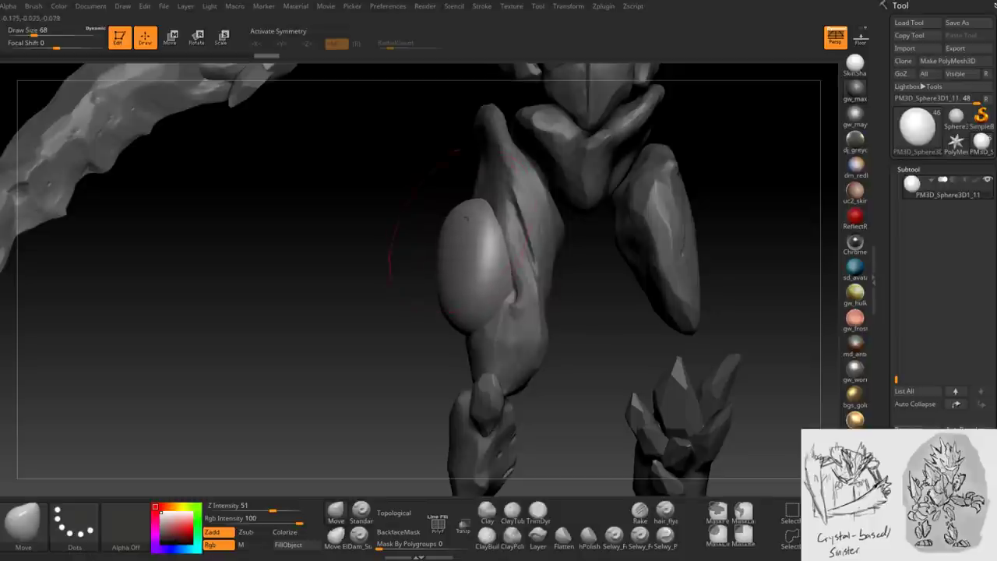
{"action": "left_click_drag", "start_coordinate": [458, 296], "coordinate": [455, 310]}
{"action": "mouse_move", "coordinate": [468, 257]}
{"action": "left_mouse_down"}
{"action": "mouse_move", "coordinate": [463, 223]}
{"action": "mouse_move", "coordinate": [482, 201]}
{"action": "left_mouse_up"}
{"action": "mouse_move", "coordinate": [498, 257]}
{"action": "left_mouse_down"}
{"action": "mouse_move", "coordinate": [391, 212]}
{"action": "mouse_move", "coordinate": [422, 212]}
{"action": "mouse_move", "coordinate": [394, 183]}
{"action": "left_mouse_up"}
- Widen and flatten the thigh plate so it wraps the outer thigh, using the Move brush at size 59
{"action": "key", "text": "space"}
{"action": "left_click_drag", "start_coordinate": [545, 312], "coordinate": [576, 296]}
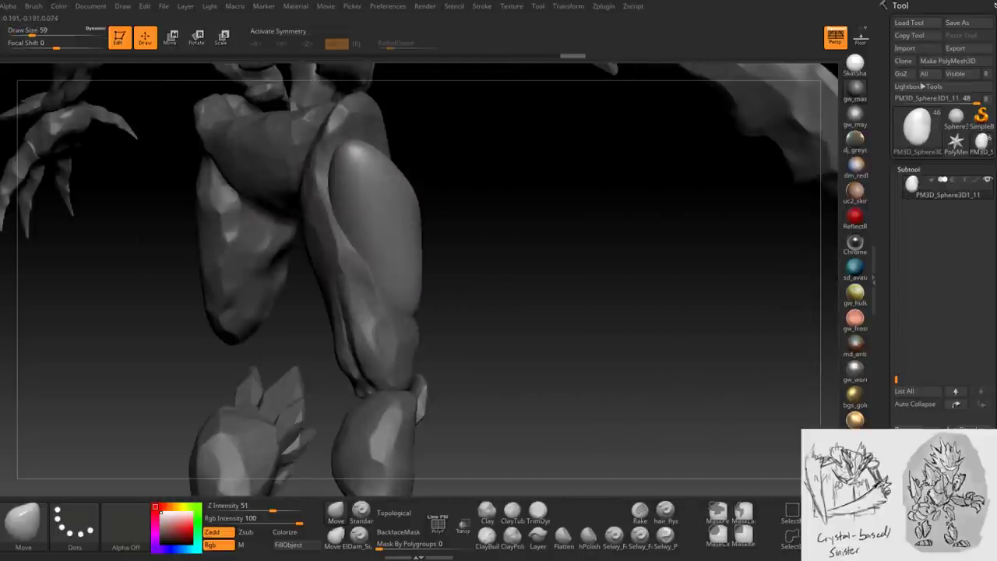
{"action": "mouse_move", "coordinate": [460, 226]}
{"action": "left_mouse_down"}
{"action": "mouse_move", "coordinate": [381, 250]}
{"action": "mouse_move", "coordinate": [423, 256]}
{"action": "mouse_move", "coordinate": [429, 311]}
{"action": "mouse_move", "coordinate": [397, 238]}
{"action": "left_mouse_up"}
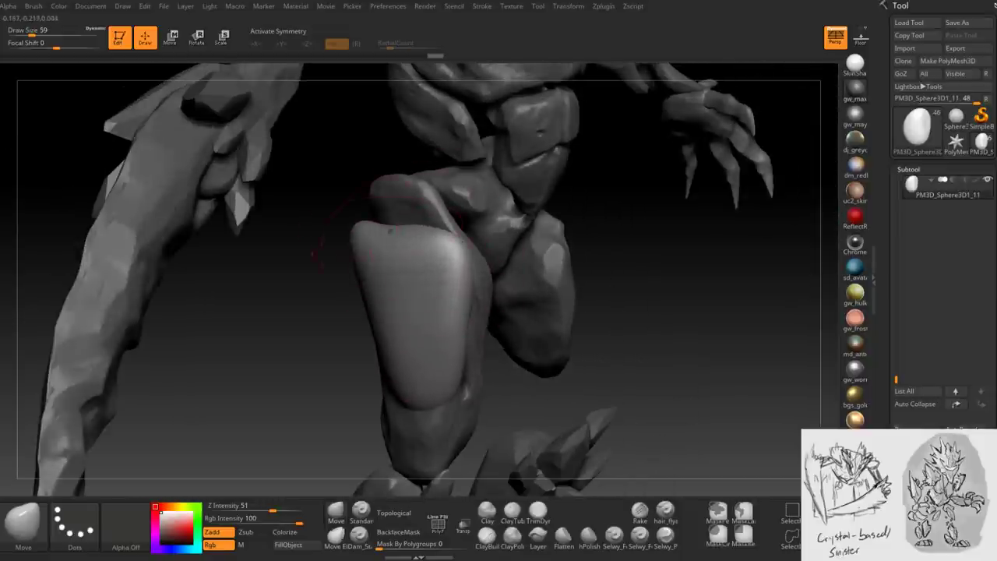
{"action": "mouse_move", "coordinate": [389, 234]}
{"action": "left_mouse_down"}
{"action": "mouse_move", "coordinate": [399, 274]}
{"action": "mouse_move", "coordinate": [343, 254]}
{"action": "mouse_move", "coordinate": [447, 343]}
{"action": "left_mouse_up"}
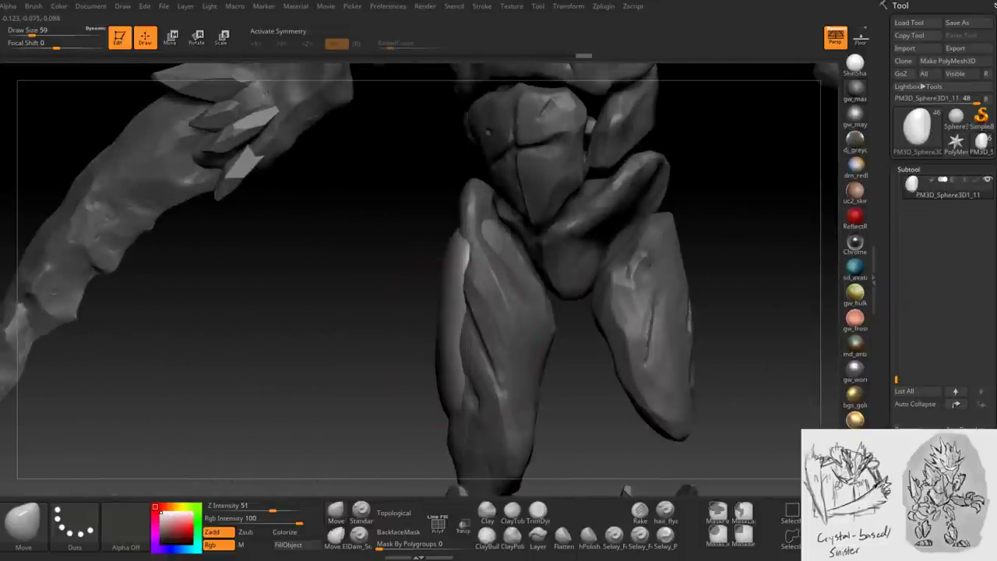
{"action": "left_click_drag", "start_coordinate": [423, 267], "coordinate": [457, 223]}
- Pull the plate's front edge over the upper front of the thigh with a smaller Move brush, reducing it to size 25
{"action": "key", "text": "space"}
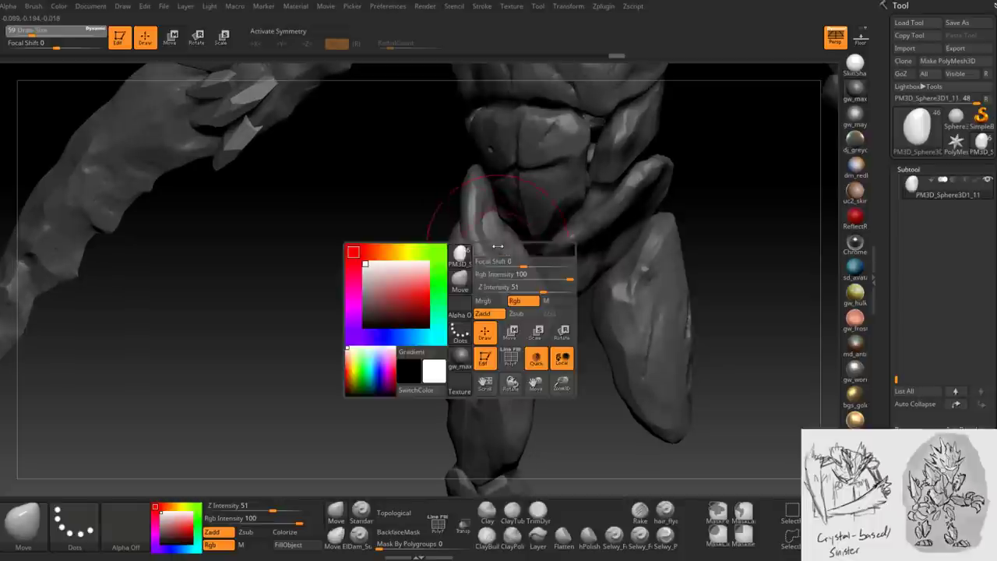
{"action": "left_click_drag", "start_coordinate": [545, 249], "coordinate": [530, 250]}
{"action": "left_click_drag", "start_coordinate": [467, 312], "coordinate": [499, 296]}
{"action": "mouse_move", "coordinate": [485, 255]}
{"action": "left_mouse_down"}
{"action": "mouse_move", "coordinate": [436, 233]}
{"action": "mouse_move", "coordinate": [482, 241]}
{"action": "mouse_move", "coordinate": [472, 241]}
{"action": "mouse_move", "coordinate": [493, 227]}
{"action": "mouse_move", "coordinate": [506, 257]}
{"action": "mouse_move", "coordinate": [493, 280]}
{"action": "left_mouse_up"}
{"action": "key", "text": "space"}
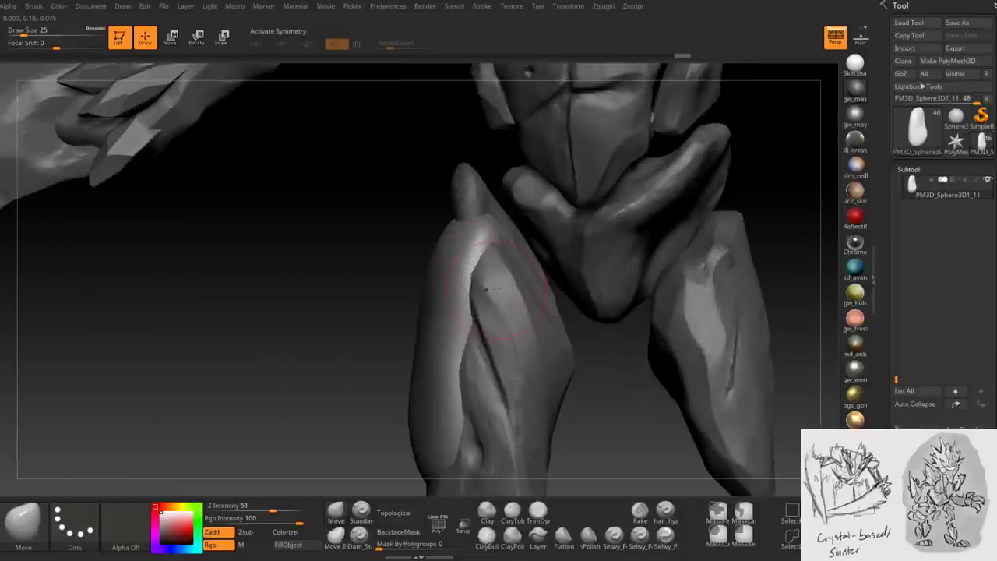
- Project the plate onto the thigh with ProjectAll at distance 0.02 and smooth out the bulge near its upper edge
{"action": "scroll", "coordinate": [916, 377], "scroll_direction": "down", "scroll_amount": 5}
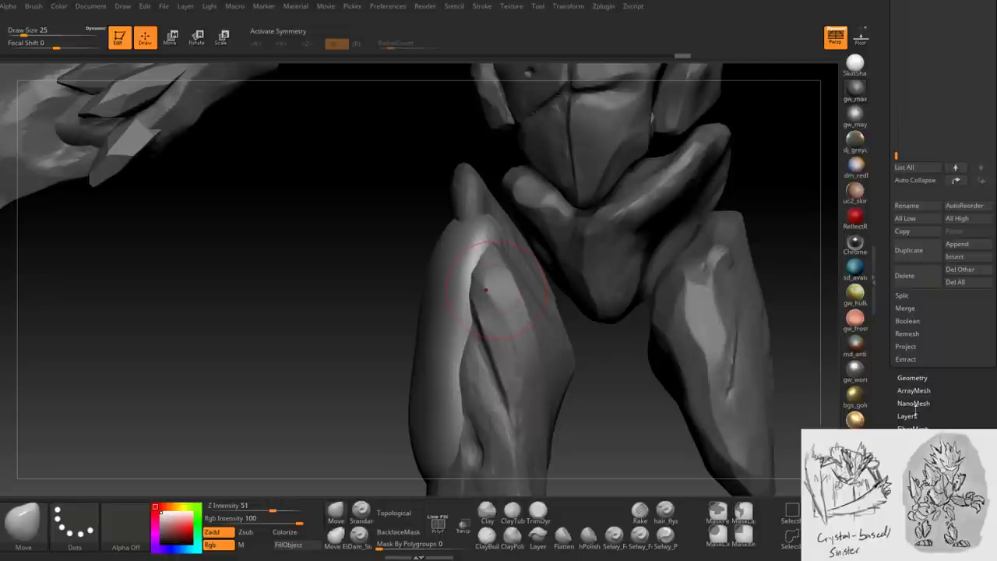
{"action": "left_click", "coordinate": [905, 347]}
{"action": "left_click", "coordinate": [908, 371]}
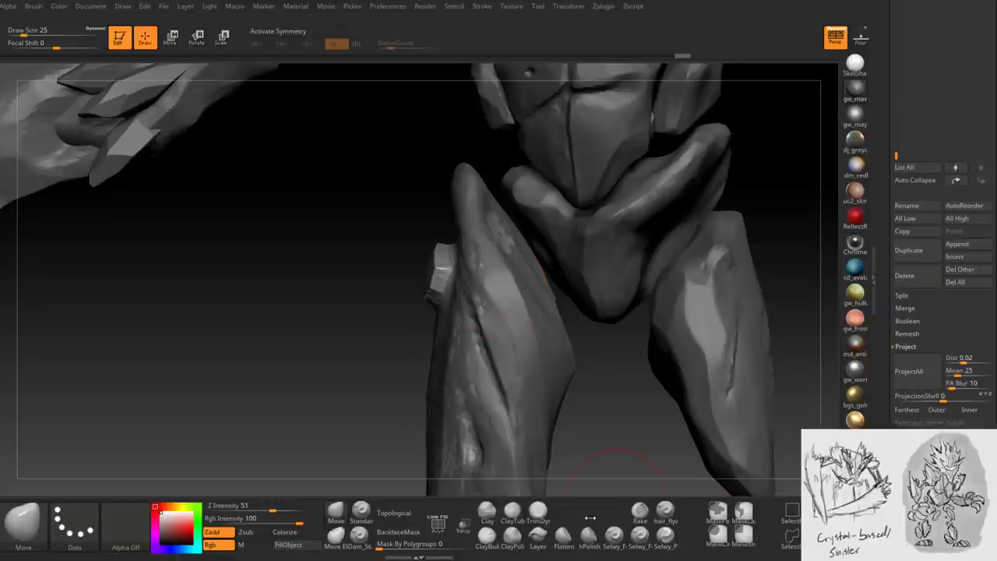
{"action": "left_click_drag", "start_coordinate": [560, 362], "coordinate": [557, 319]}
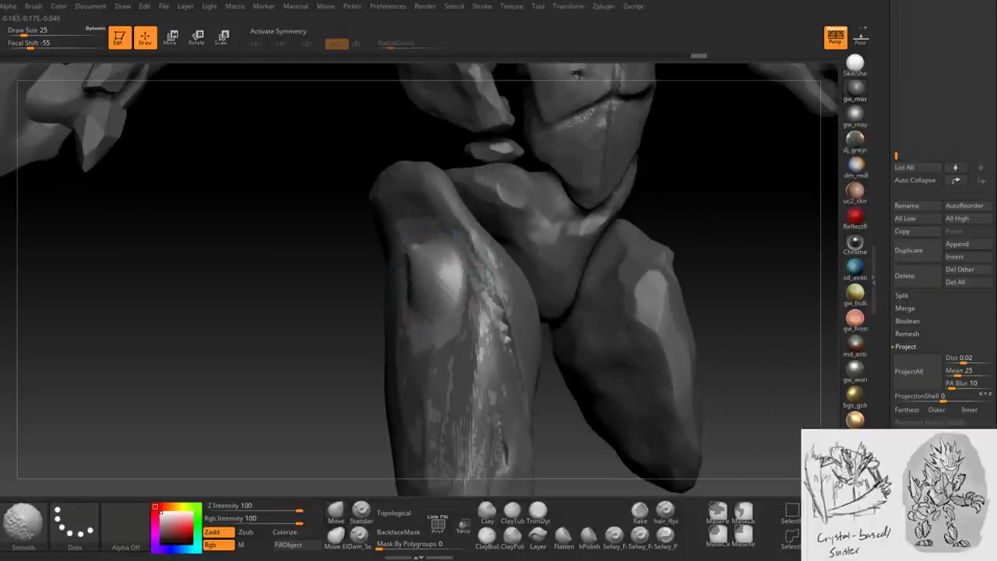
{"action": "left_click_drag", "start_coordinate": [439, 275], "coordinate": [468, 257]}
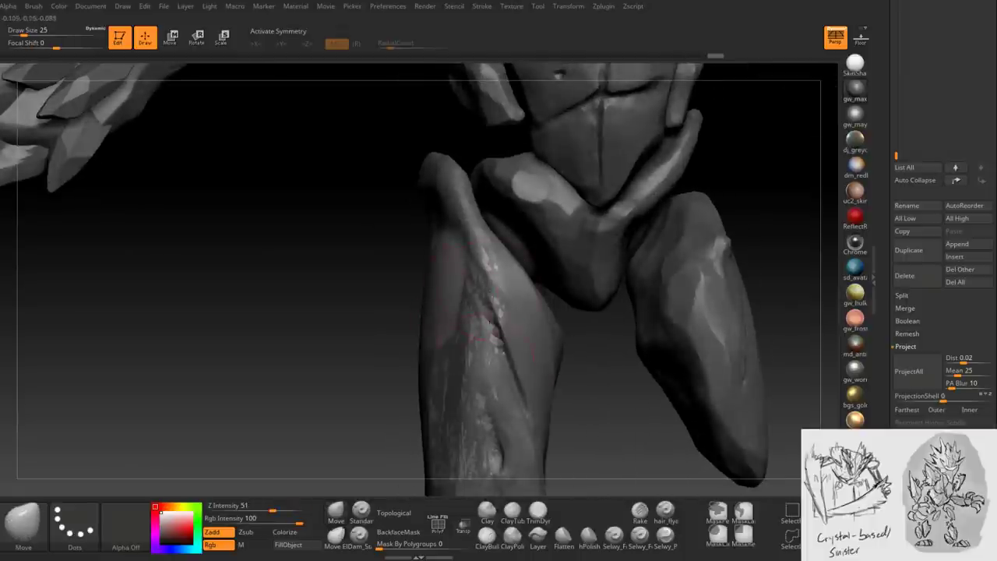
- Switch to the ClayBuildup brush at size 18 for work on the thigh plate
{"action": "left_click", "coordinate": [487, 535]}
{"action": "left_click_drag", "start_coordinate": [366, 327], "coordinate": [461, 294]}
{"action": "key", "text": "space"}
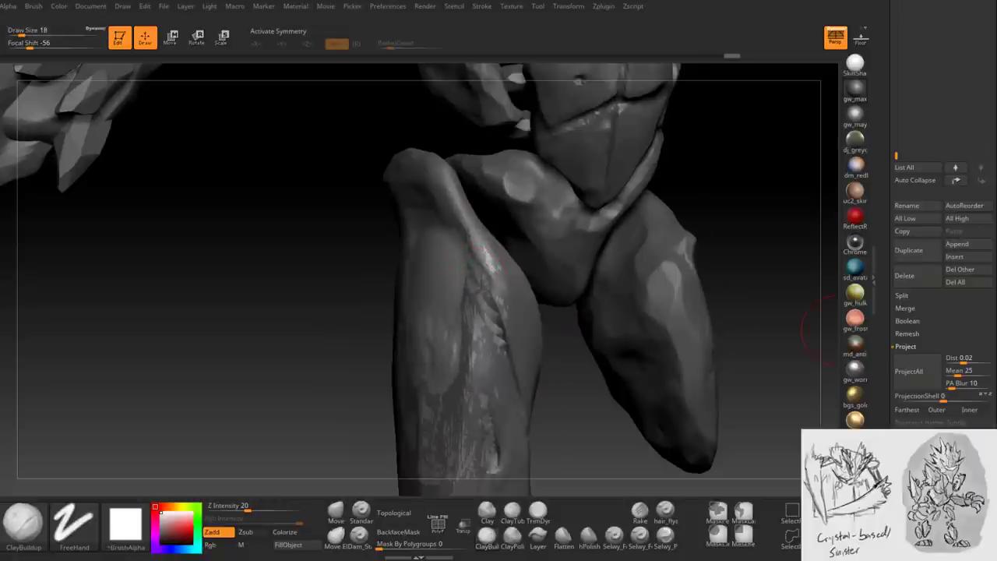
- Remesh the thigh plate with DynaMesh at resolution 1064
{"action": "scroll", "coordinate": [826, 328], "scroll_direction": "down", "scroll_amount": 3}
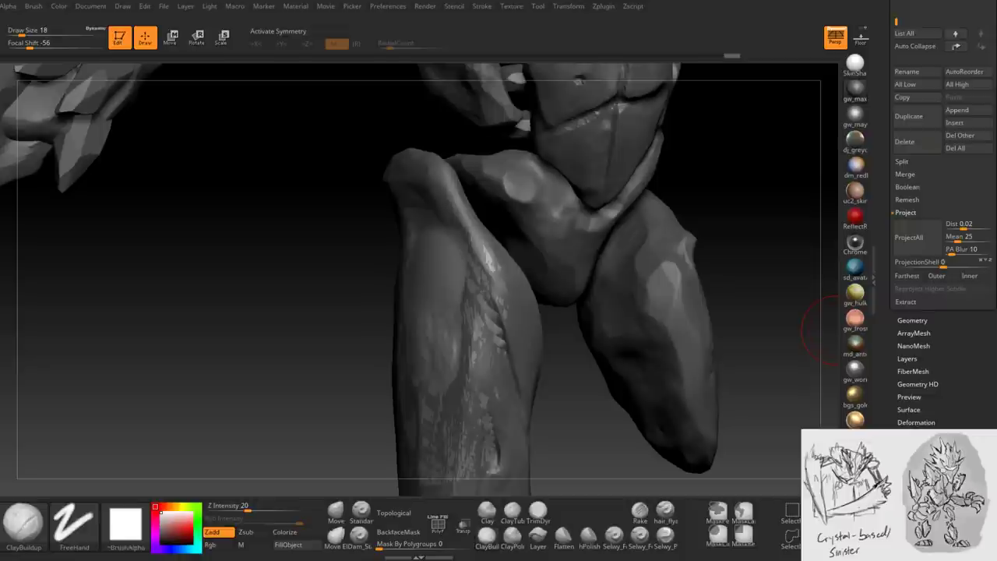
{"action": "left_click", "coordinate": [912, 321]}
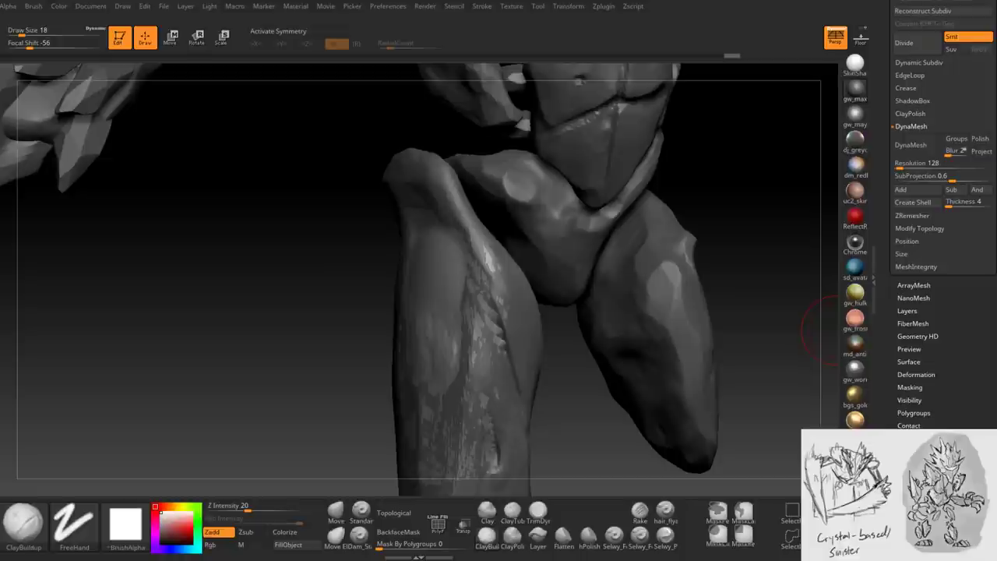
{"action": "left_click_drag", "start_coordinate": [903, 165], "coordinate": [919, 165]}
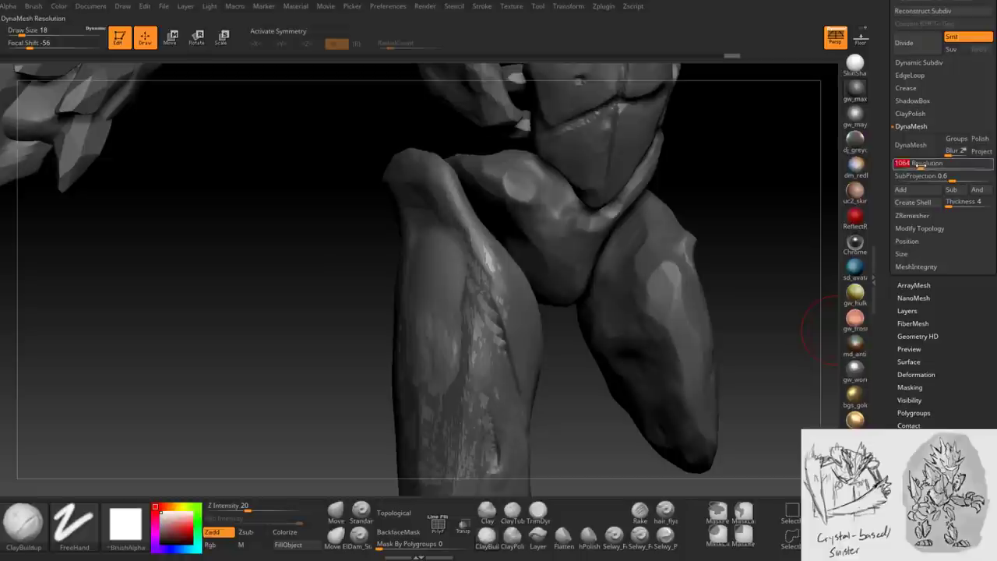
{"action": "scroll", "coordinate": [913, 190], "scroll_direction": "up", "scroll_amount": 5}
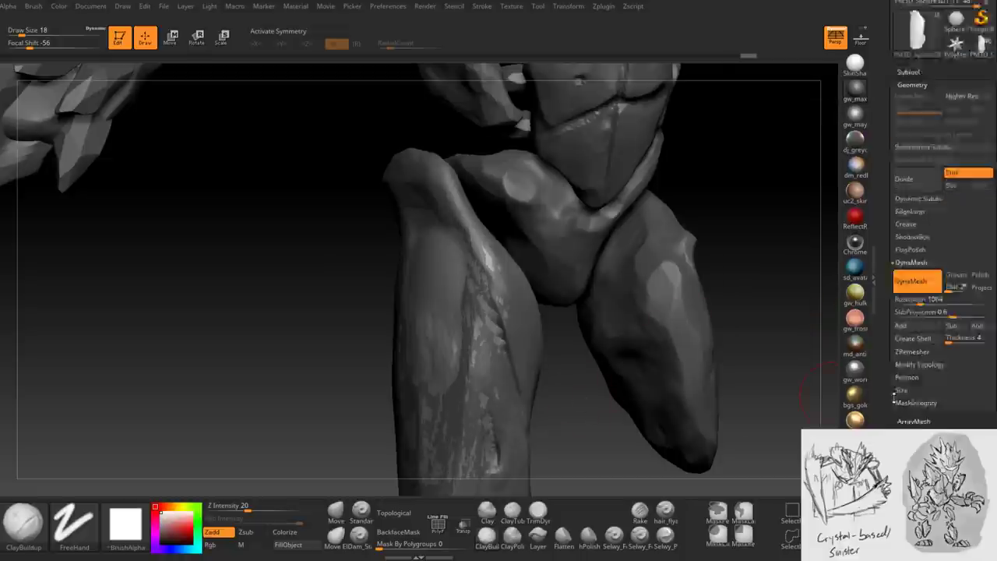
{"action": "left_click", "coordinate": [908, 169]}
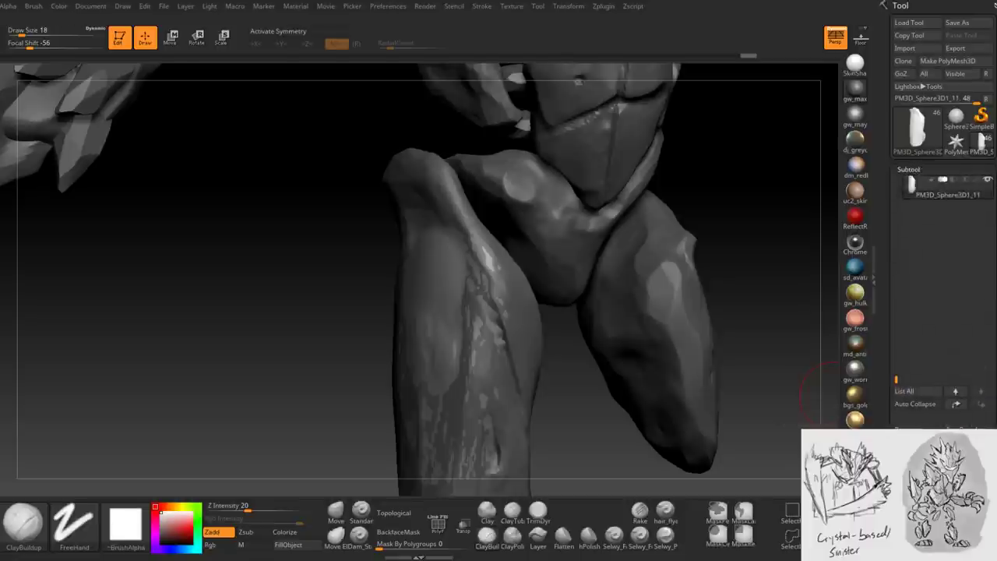
{"action": "scroll", "coordinate": [943, 273], "scroll_direction": "down", "scroll_amount": 3}
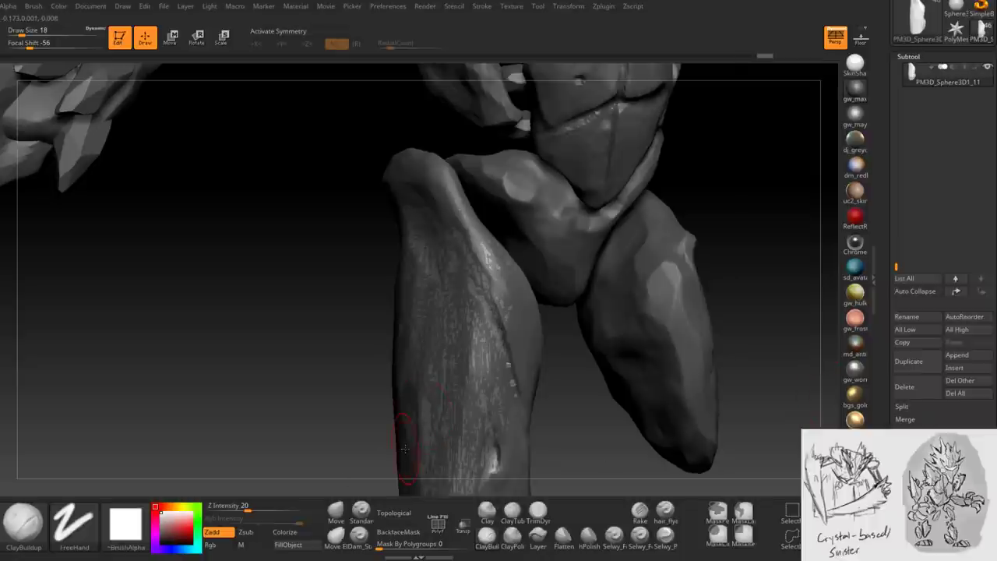
- Build up the upper outer side of the thigh plate with ClayBuildup at size 18
{"action": "right_click_drag", "start_coordinate": [467, 331], "coordinate": [436, 284]}
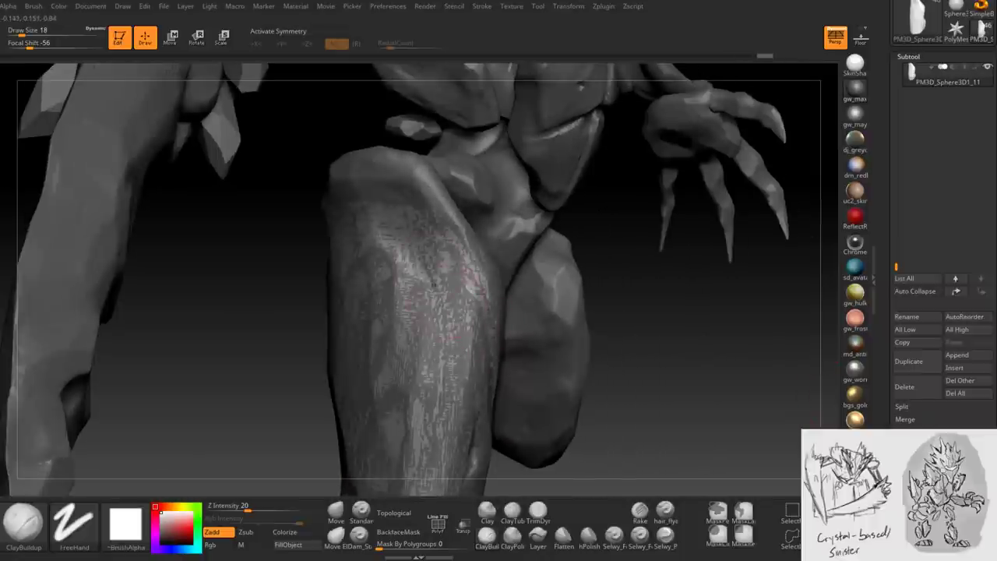
{"action": "mouse_move", "coordinate": [417, 330]}
{"action": "left_mouse_down"}
{"action": "mouse_move", "coordinate": [421, 399]}
{"action": "mouse_move", "coordinate": [399, 303]}
{"action": "left_mouse_up"}
{"action": "mouse_move", "coordinate": [382, 370]}
{"action": "left_mouse_down"}
{"action": "mouse_move", "coordinate": [381, 306]}
{"action": "mouse_move", "coordinate": [370, 277]}
{"action": "mouse_move", "coordinate": [394, 257]}
{"action": "mouse_move", "coordinate": [430, 319]}
{"action": "mouse_move", "coordinate": [413, 261]}
{"action": "mouse_move", "coordinate": [390, 235]}
{"action": "mouse_move", "coordinate": [368, 232]}
{"action": "left_mouse_up"}
{"action": "left_click_drag", "start_coordinate": [296, 311], "coordinate": [436, 222]}
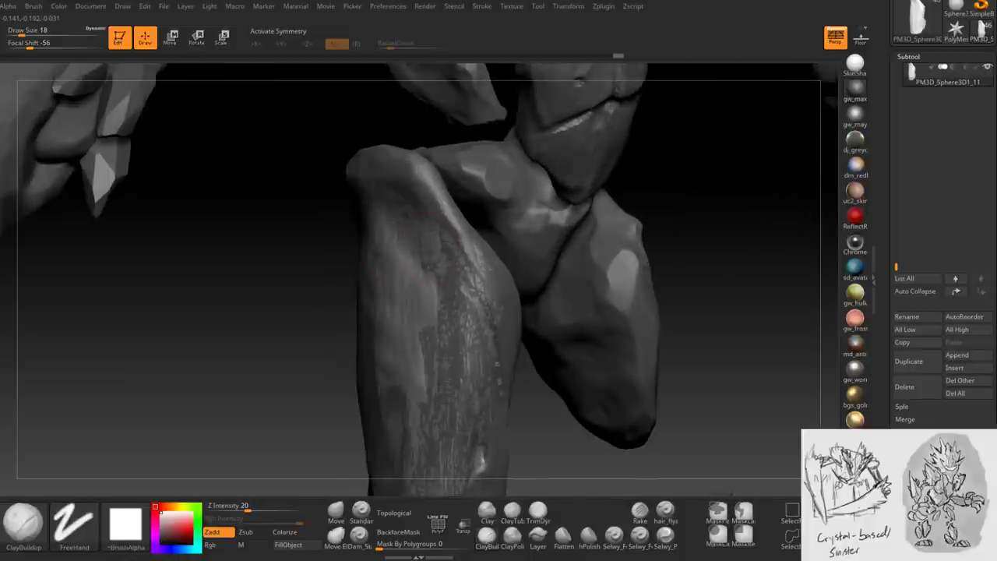
{"action": "left_click_drag", "start_coordinate": [249, 350], "coordinate": [296, 327]}
{"action": "mouse_move", "coordinate": [440, 245]}
{"action": "left_mouse_down"}
{"action": "mouse_move", "coordinate": [460, 218]}
{"action": "mouse_move", "coordinate": [436, 214]}
{"action": "left_mouse_up"}
- Blend the plate's upper front edge into the ridge at the front of the thigh with ClayBuildup strokes
{"action": "left_click_drag", "start_coordinate": [257, 351], "coordinate": [304, 327]}
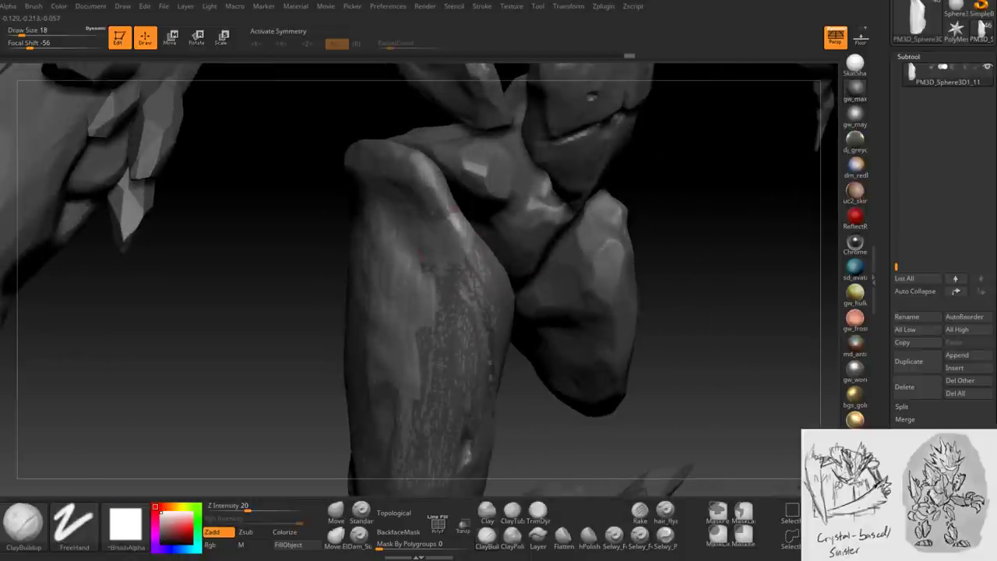
{"action": "left_click_drag", "start_coordinate": [467, 248], "coordinate": [421, 288]}
{"action": "left_click_drag", "start_coordinate": [281, 335], "coordinate": [327, 311]}
{"action": "left_click_drag", "start_coordinate": [433, 265], "coordinate": [447, 302]}
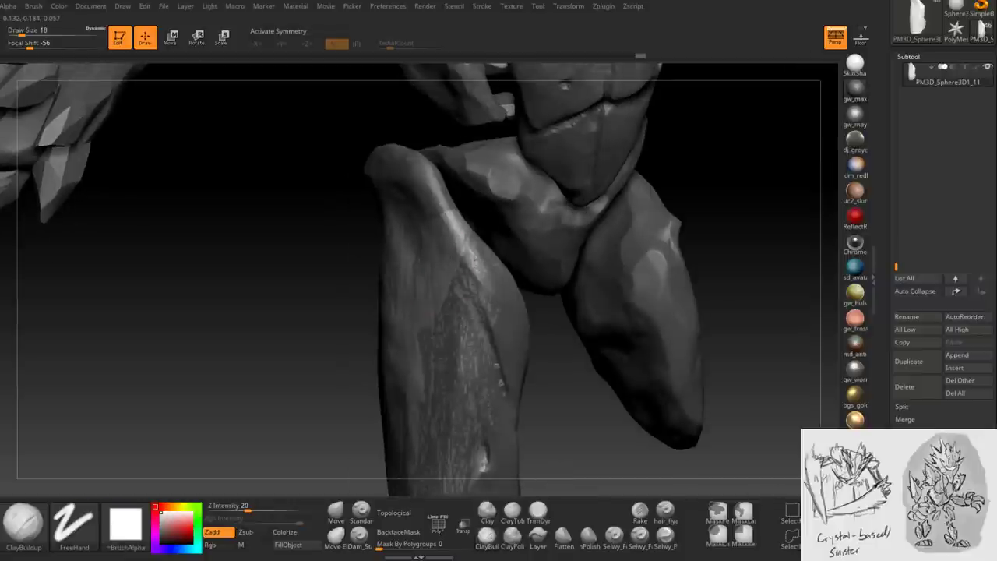
{"action": "left_click_drag", "start_coordinate": [281, 335], "coordinate": [327, 312]}
{"action": "left_click_drag", "start_coordinate": [280, 335], "coordinate": [327, 311]}
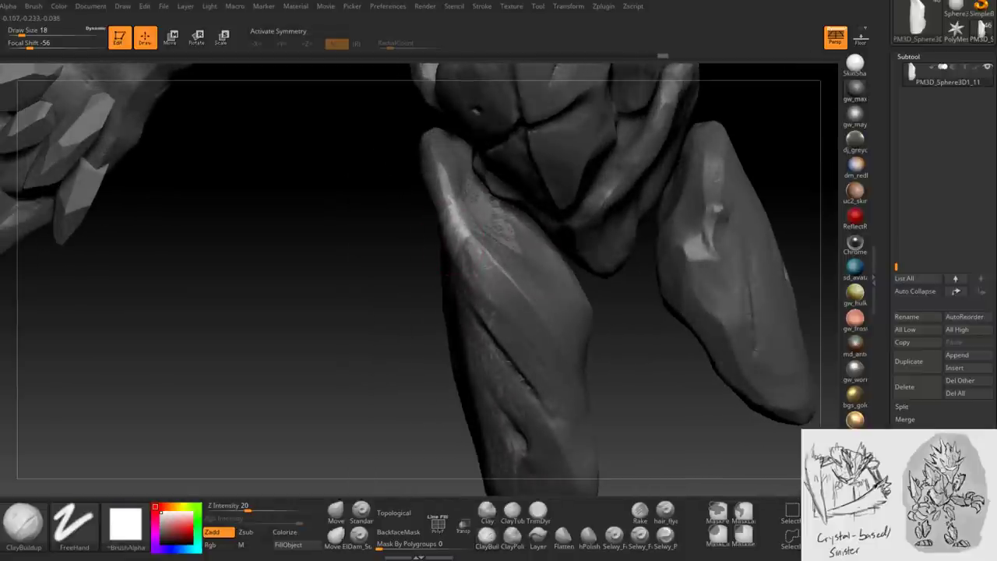
- Lay long clay strokes down the front of the thigh plate over the rough projected surface, enlarging the brush
{"action": "mouse_move", "coordinate": [471, 227]}
{"action": "left_mouse_down"}
{"action": "mouse_move", "coordinate": [461, 269]}
{"action": "mouse_move", "coordinate": [470, 288]}
{"action": "mouse_move", "coordinate": [459, 296]}
{"action": "mouse_move", "coordinate": [477, 316]}
{"action": "mouse_move", "coordinate": [472, 299]}
{"action": "mouse_move", "coordinate": [442, 374]}
{"action": "left_mouse_up"}
{"action": "key", "text": "space"}
{"action": "right_click_drag", "start_coordinate": [437, 357], "coordinate": [424, 327]}
{"action": "key", "text": "bracketright"}
{"action": "left_click_drag", "start_coordinate": [444, 282], "coordinate": [443, 376]}
{"action": "mouse_move", "coordinate": [443, 376]}
{"action": "right_mouse_down"}
{"action": "mouse_move", "coordinate": [463, 380]}
{"action": "mouse_move", "coordinate": [436, 335]}
{"action": "right_mouse_up"}
- Build up the plate's upper and middle surface around the outer and rear thigh with ClayBuildup at size 23
{"action": "key", "text": "space"}
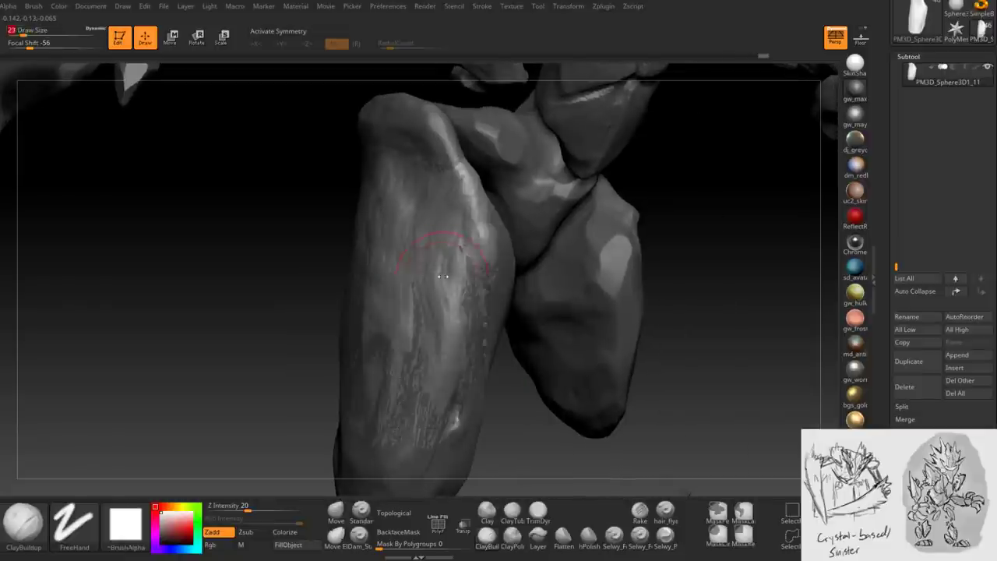
{"action": "key", "text": "bracketright"}
{"action": "mouse_move", "coordinate": [485, 321]}
{"action": "right_mouse_down"}
{"action": "mouse_move", "coordinate": [397, 218]}
{"action": "mouse_move", "coordinate": [468, 234]}
{"action": "right_mouse_up"}
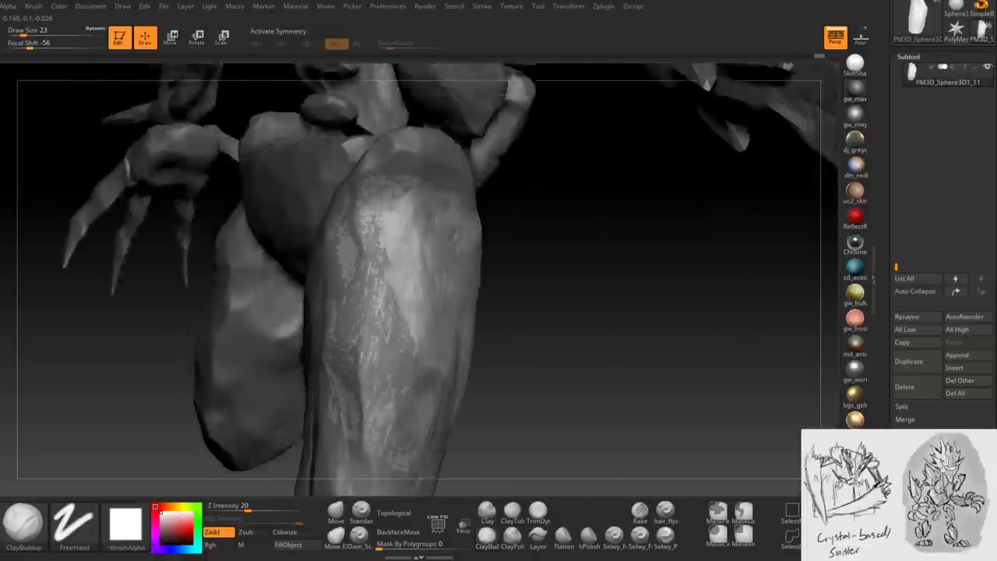
{"action": "key", "text": "space"}
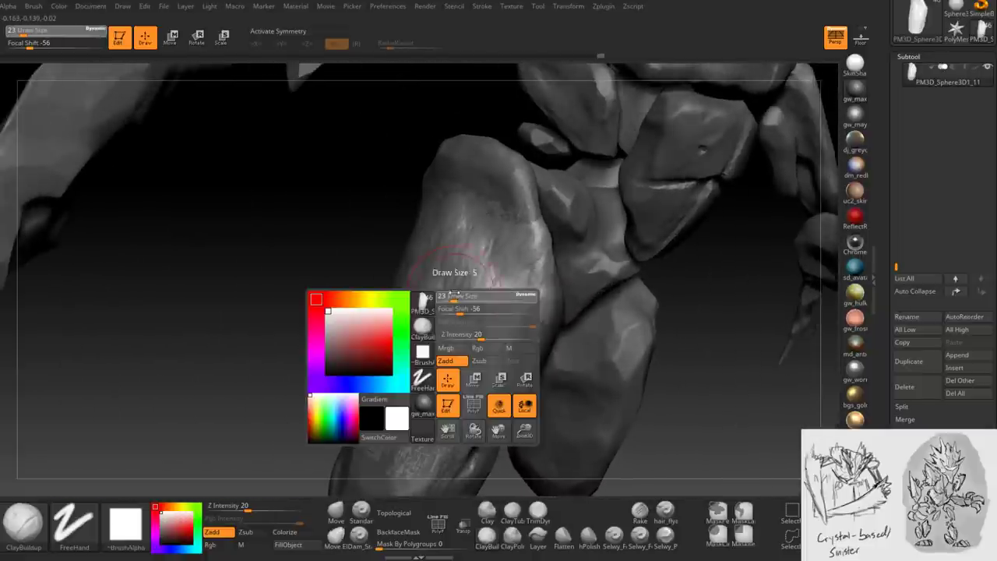
{"action": "left_click_drag", "start_coordinate": [459, 269], "coordinate": [438, 310]}
{"action": "mouse_move", "coordinate": [460, 272]}
{"action": "left_mouse_down"}
{"action": "mouse_move", "coordinate": [401, 261]}
{"action": "mouse_move", "coordinate": [432, 183]}
{"action": "left_mouse_up"}
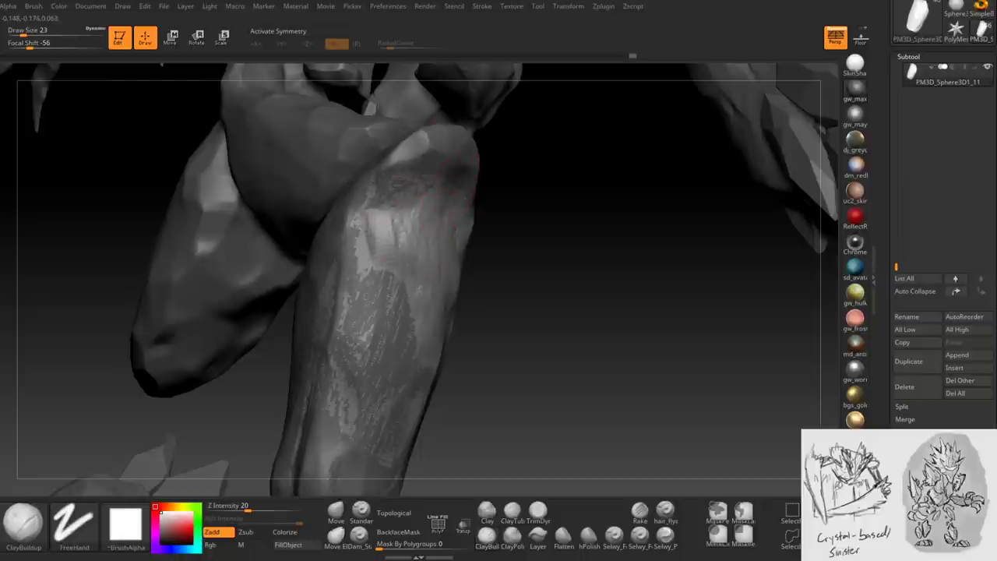
{"action": "mouse_move", "coordinate": [400, 222]}
{"action": "left_mouse_down"}
{"action": "mouse_move", "coordinate": [420, 249]}
{"action": "mouse_move", "coordinate": [404, 225]}
{"action": "left_mouse_up"}
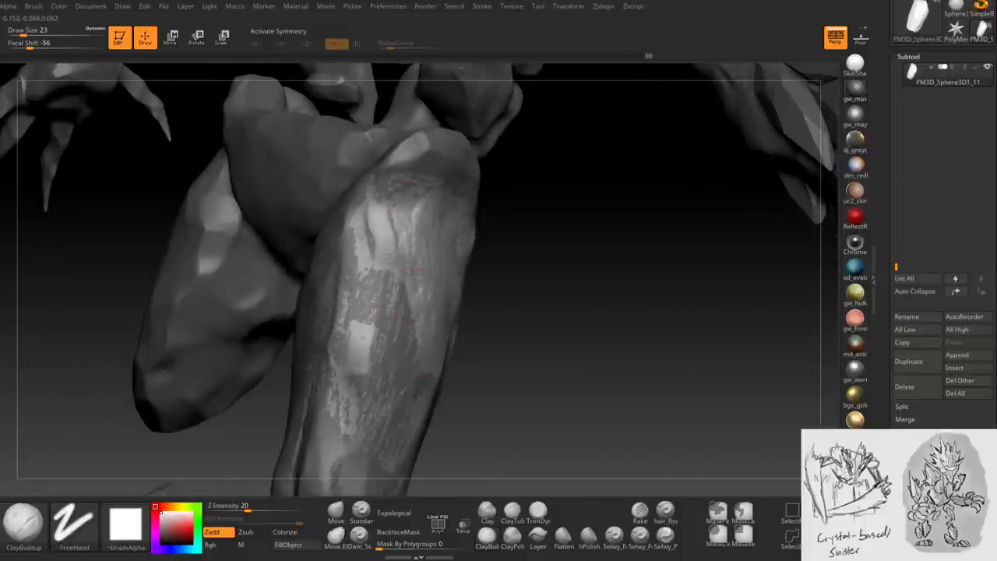
{"action": "mouse_move", "coordinate": [387, 358]}
{"action": "left_mouse_down"}
{"action": "mouse_move", "coordinate": [399, 366]}
{"action": "mouse_move", "coordinate": [436, 350]}
{"action": "mouse_move", "coordinate": [421, 346]}
{"action": "mouse_move", "coordinate": [499, 335]}
{"action": "mouse_move", "coordinate": [475, 347]}
{"action": "mouse_move", "coordinate": [491, 343]}
{"action": "mouse_move", "coordinate": [463, 313]}
{"action": "mouse_move", "coordinate": [436, 335]}
{"action": "mouse_move", "coordinate": [468, 327]}
{"action": "mouse_move", "coordinate": [440, 312]}
{"action": "mouse_move", "coordinate": [478, 240]}
{"action": "mouse_move", "coordinate": [503, 290]}
{"action": "mouse_move", "coordinate": [513, 285]}
{"action": "left_mouse_up"}
- Fill the lower front groove and the rear edge of the thigh plate with ClayBuildup at size 16
{"action": "key", "text": "space"}
{"action": "key", "text": "space"}
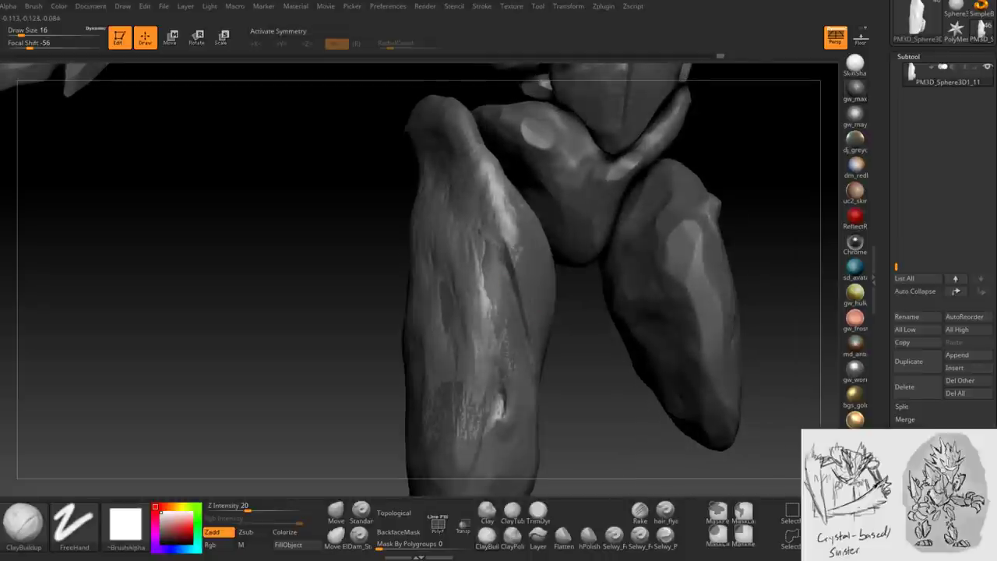
{"action": "mouse_move", "coordinate": [516, 389]}
{"action": "left_mouse_down"}
{"action": "mouse_move", "coordinate": [493, 419]}
{"action": "mouse_move", "coordinate": [415, 409]}
{"action": "mouse_move", "coordinate": [379, 420]}
{"action": "left_mouse_up"}
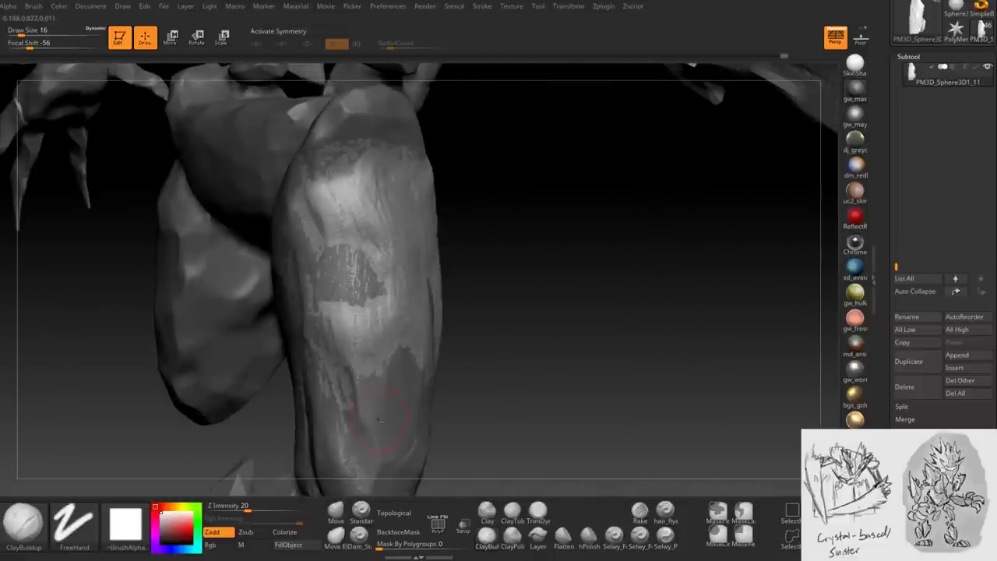
{"action": "left_click_drag", "start_coordinate": [323, 366], "coordinate": [371, 393]}
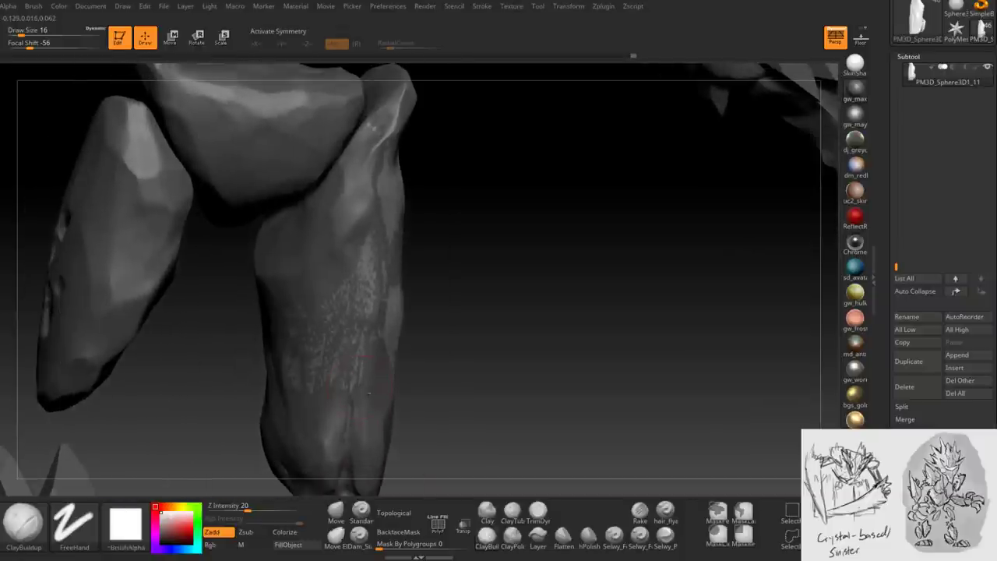
{"action": "left_click_drag", "start_coordinate": [293, 332], "coordinate": [282, 330]}
{"action": "left_click_drag", "start_coordinate": [289, 370], "coordinate": [343, 351]}
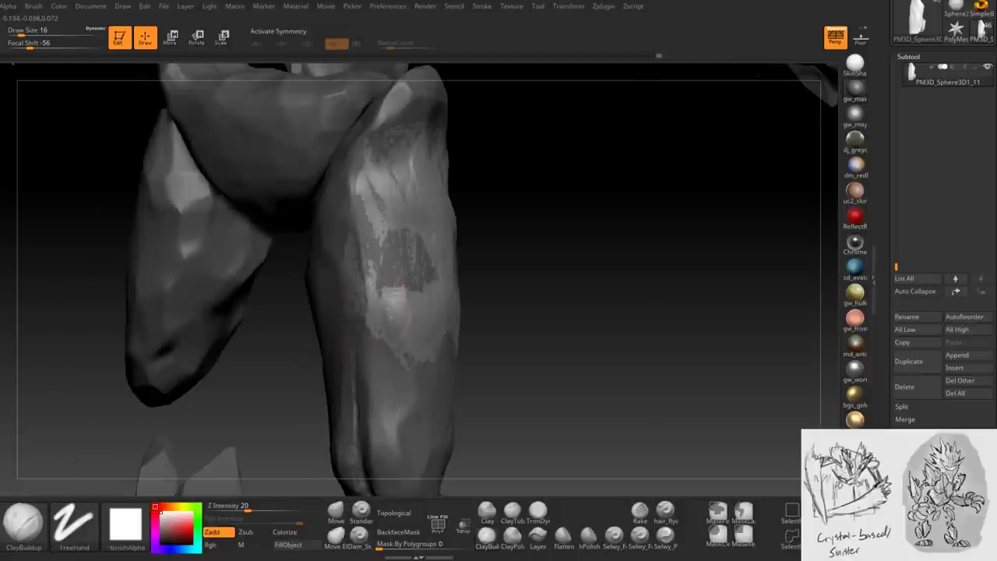
- Fill the rough recessed patch in the middle of the outer thigh plate with clay strokes from several angles
{"action": "mouse_move", "coordinate": [366, 256]}
{"action": "left_mouse_down"}
{"action": "mouse_move", "coordinate": [369, 288]}
{"action": "mouse_move", "coordinate": [396, 285]}
{"action": "left_mouse_up"}
{"action": "left_click_drag", "start_coordinate": [545, 311], "coordinate": [576, 312]}
{"action": "left_click_drag", "start_coordinate": [393, 251], "coordinate": [429, 290]}
{"action": "left_click_drag", "start_coordinate": [592, 311], "coordinate": [623, 308]}
{"action": "left_click_drag", "start_coordinate": [417, 259], "coordinate": [436, 306]}
{"action": "mouse_move", "coordinate": [591, 312]}
{"action": "left_mouse_down"}
{"action": "mouse_move", "coordinate": [638, 312]}
{"action": "mouse_move", "coordinate": [623, 312]}
{"action": "left_mouse_up"}
- Extend the clay across the plate's front and build up the upper front of the thigh below the hip
{"action": "mouse_move", "coordinate": [366, 302]}
{"action": "left_mouse_down"}
{"action": "mouse_move", "coordinate": [382, 216]}
{"action": "mouse_move", "coordinate": [454, 261]}
{"action": "mouse_move", "coordinate": [456, 295]}
{"action": "left_mouse_up"}
{"action": "mouse_move", "coordinate": [484, 264]}
{"action": "left_mouse_down"}
{"action": "mouse_move", "coordinate": [511, 270]}
{"action": "mouse_move", "coordinate": [471, 272]}
{"action": "mouse_move", "coordinate": [494, 274]}
{"action": "mouse_move", "coordinate": [524, 249]}
{"action": "mouse_move", "coordinate": [569, 320]}
{"action": "mouse_move", "coordinate": [535, 226]}
{"action": "mouse_move", "coordinate": [551, 240]}
{"action": "left_mouse_up"}
{"action": "mouse_move", "coordinate": [584, 292]}
{"action": "left_mouse_down"}
{"action": "mouse_move", "coordinate": [545, 261]}
{"action": "mouse_move", "coordinate": [580, 300]}
{"action": "mouse_move", "coordinate": [585, 273]}
{"action": "left_mouse_up"}
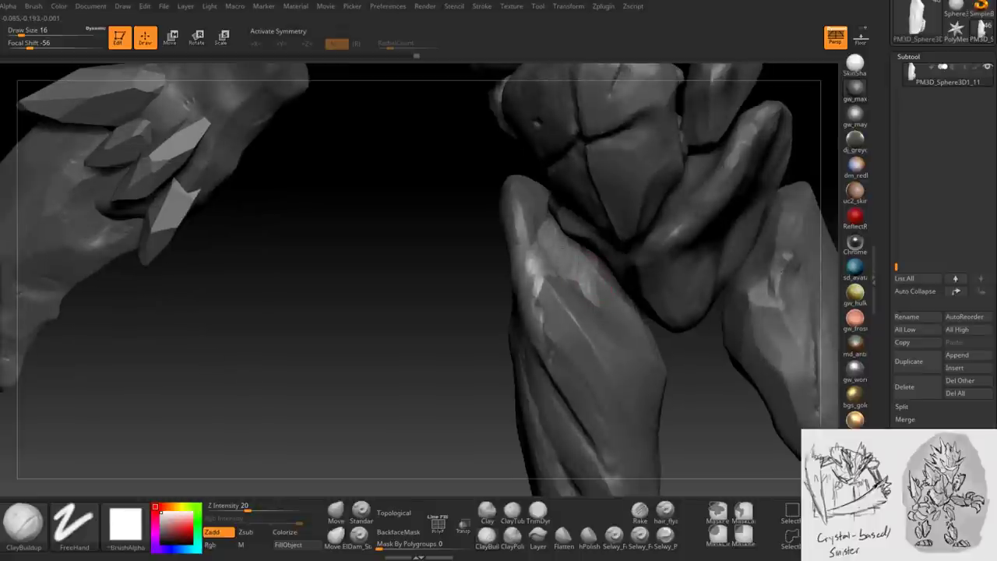
{"action": "mouse_move", "coordinate": [578, 271]}
{"action": "left_mouse_down"}
{"action": "mouse_move", "coordinate": [553, 315]}
{"action": "mouse_move", "coordinate": [472, 308]}
{"action": "mouse_move", "coordinate": [489, 349]}
{"action": "mouse_move", "coordinate": [472, 280]}
{"action": "mouse_move", "coordinate": [479, 292]}
{"action": "mouse_move", "coordinate": [482, 278]}
{"action": "left_mouse_up"}
- Work on the plate's upper end with transparency temporarily enabled so the overlapping thigh and hip pieces can be seen
{"action": "left_click", "coordinate": [462, 526]}
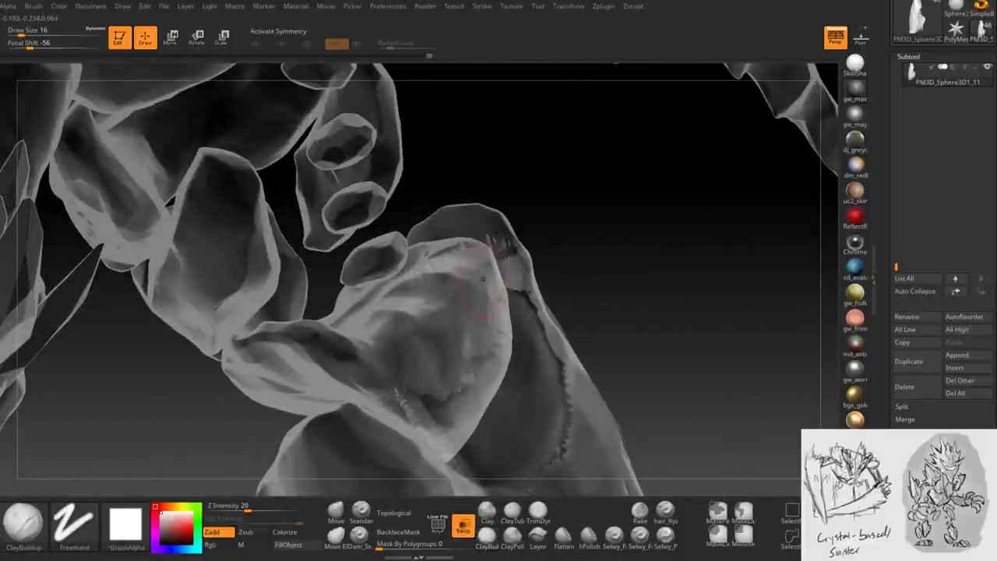
{"action": "left_click_drag", "start_coordinate": [470, 340], "coordinate": [466, 263]}
{"action": "mouse_move", "coordinate": [487, 302]}
{"action": "left_mouse_down"}
{"action": "mouse_move", "coordinate": [486, 278]}
{"action": "mouse_move", "coordinate": [456, 292]}
{"action": "mouse_move", "coordinate": [467, 308]}
{"action": "mouse_move", "coordinate": [455, 327]}
{"action": "mouse_move", "coordinate": [497, 392]}
{"action": "left_mouse_up"}
{"action": "left_click", "coordinate": [463, 525]}
- Strengthen the plate's upper front ridge with ClayBuildup, and smooth and refine its outer surface at size 22
{"action": "mouse_move", "coordinate": [436, 374]}
{"action": "left_mouse_down"}
{"action": "mouse_move", "coordinate": [412, 300]}
{"action": "mouse_move", "coordinate": [427, 319]}
{"action": "mouse_move", "coordinate": [458, 324]}
{"action": "left_mouse_up"}
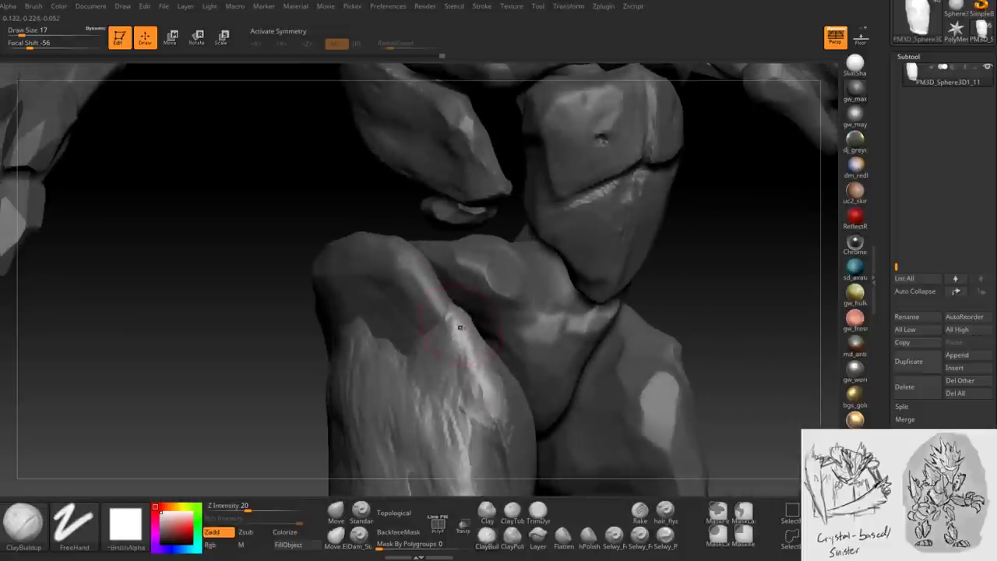
{"action": "mouse_move", "coordinate": [490, 419]}
{"action": "left_mouse_down"}
{"action": "mouse_move", "coordinate": [501, 366]}
{"action": "mouse_move", "coordinate": [478, 322]}
{"action": "mouse_move", "coordinate": [504, 276]}
{"action": "mouse_move", "coordinate": [485, 345]}
{"action": "mouse_move", "coordinate": [609, 409]}
{"action": "mouse_move", "coordinate": [498, 366]}
{"action": "left_mouse_up"}
{"action": "key", "text": "space"}
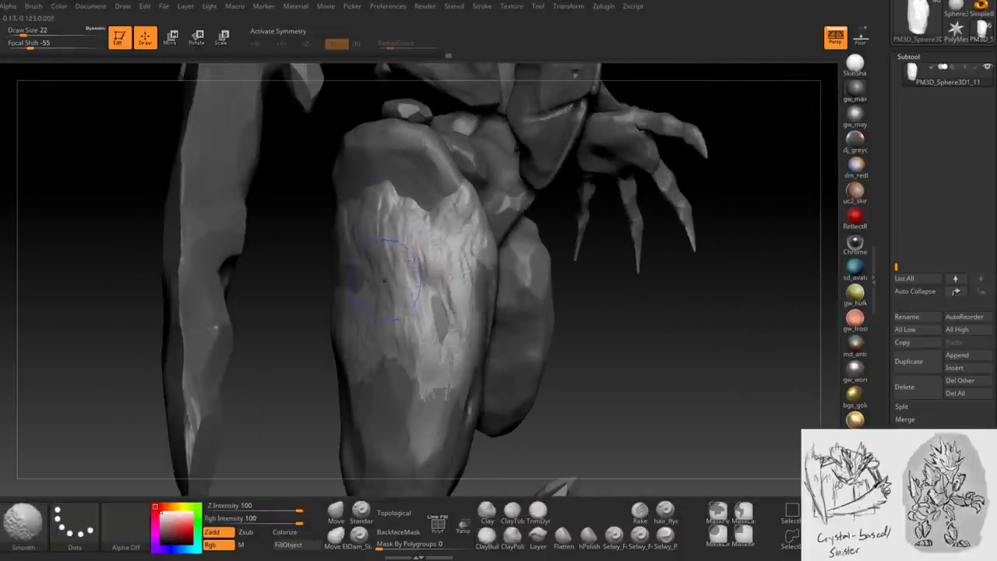
{"action": "mouse_move", "coordinate": [403, 313]}
{"action": "left_mouse_down"}
{"action": "mouse_move", "coordinate": [445, 234]}
{"action": "mouse_move", "coordinate": [499, 269]}
{"action": "mouse_move", "coordinate": [487, 280]}
{"action": "mouse_move", "coordinate": [499, 307]}
{"action": "mouse_move", "coordinate": [501, 291]}
{"action": "mouse_move", "coordinate": [372, 292]}
{"action": "mouse_move", "coordinate": [373, 318]}
{"action": "mouse_move", "coordinate": [334, 379]}
{"action": "mouse_move", "coordinate": [369, 433]}
{"action": "mouse_move", "coordinate": [323, 385]}
{"action": "mouse_move", "coordinate": [350, 436]}
{"action": "mouse_move", "coordinate": [483, 296]}
{"action": "left_mouse_up"}
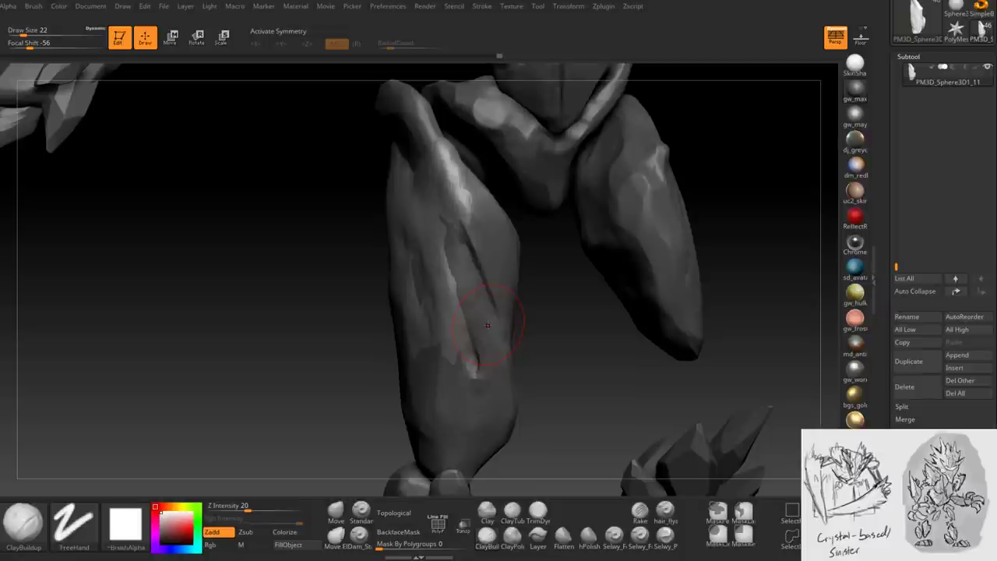
- Build up the outer thigh plate's middle and its front side with ClayBuildup strokes at draw size 17
{"action": "mouse_move", "coordinate": [488, 325]}
{"action": "right_mouse_down"}
{"action": "mouse_move", "coordinate": [416, 350]}
{"action": "mouse_move", "coordinate": [435, 342]}
{"action": "right_mouse_up"}
{"action": "mouse_move", "coordinate": [470, 293]}
{"action": "right_mouse_down"}
{"action": "mouse_move", "coordinate": [453, 346]}
{"action": "mouse_move", "coordinate": [425, 357]}
{"action": "right_mouse_up"}
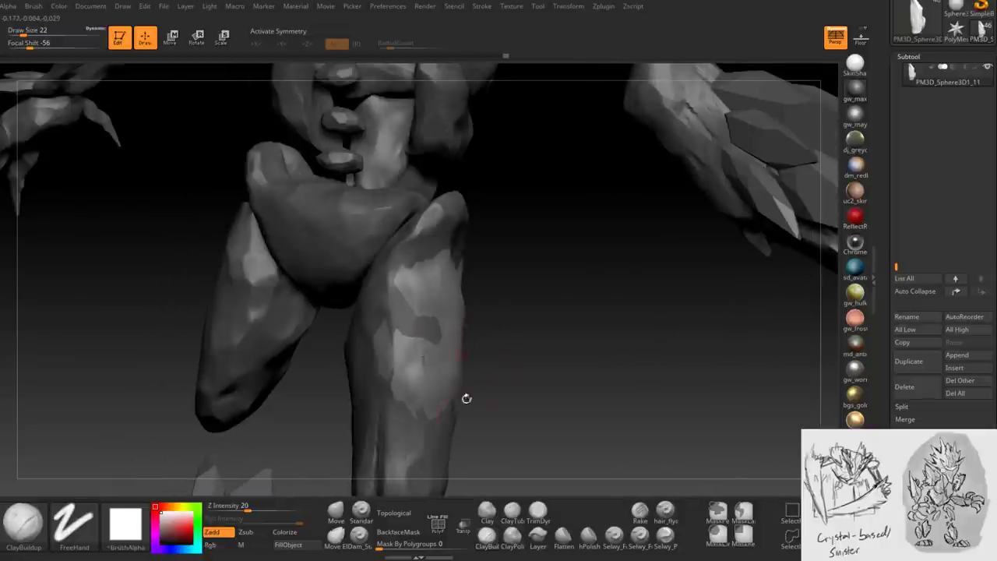
{"action": "right_click_drag", "start_coordinate": [466, 398], "coordinate": [407, 362], "text": "alt"}
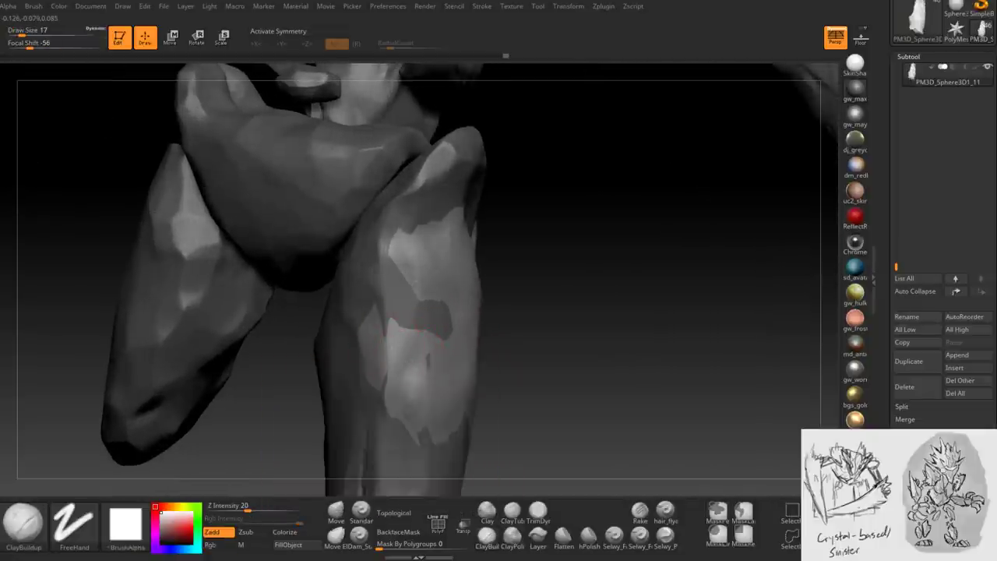
{"action": "mouse_move", "coordinate": [415, 365]}
{"action": "right_mouse_down"}
{"action": "mouse_move", "coordinate": [433, 393]}
{"action": "mouse_move", "coordinate": [490, 351]}
{"action": "right_mouse_up"}
{"action": "left_click_drag", "start_coordinate": [491, 350], "coordinate": [507, 374]}
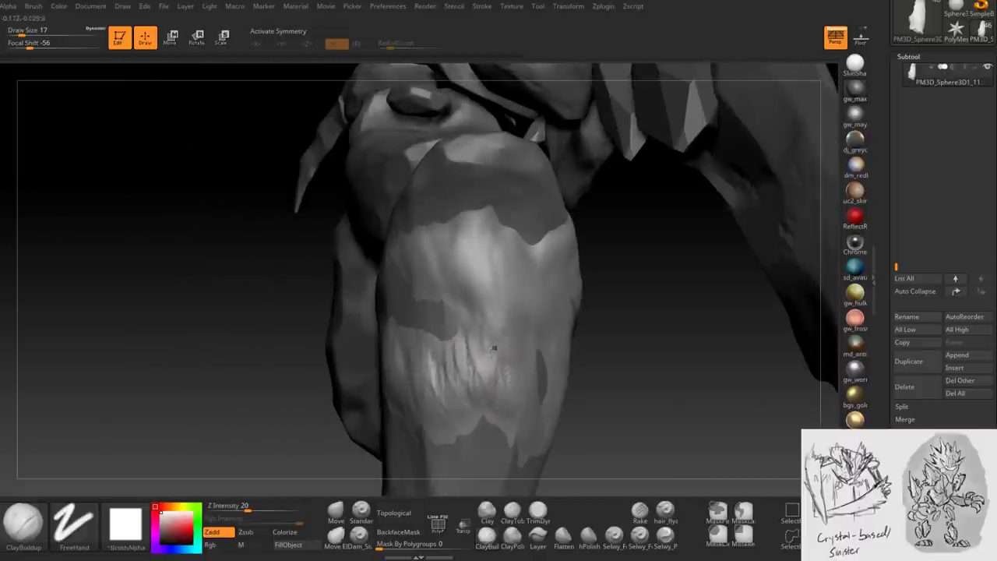
{"action": "right_click_drag", "start_coordinate": [490, 268], "coordinate": [499, 302]}
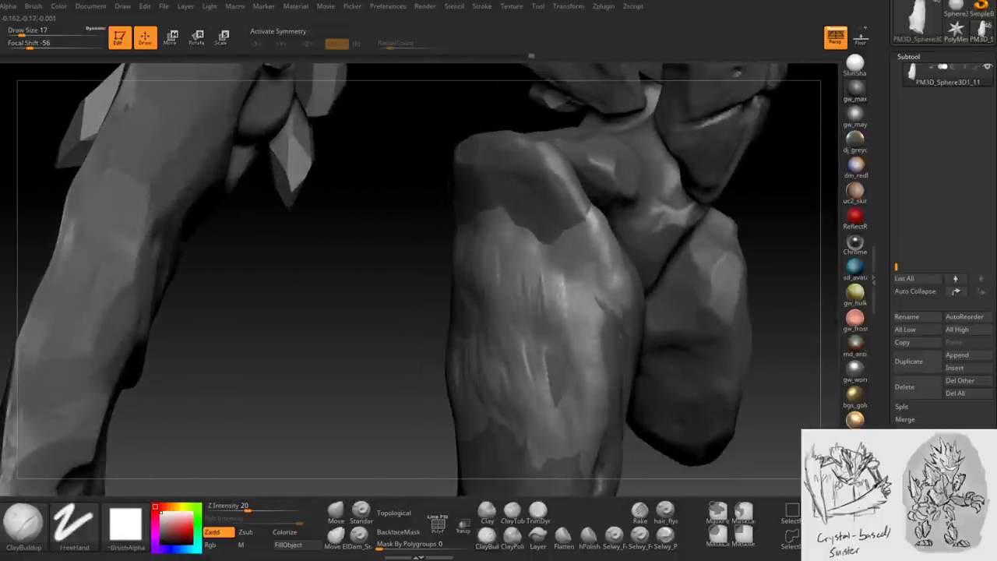
{"action": "right_click_drag", "start_coordinate": [559, 283], "coordinate": [583, 278]}
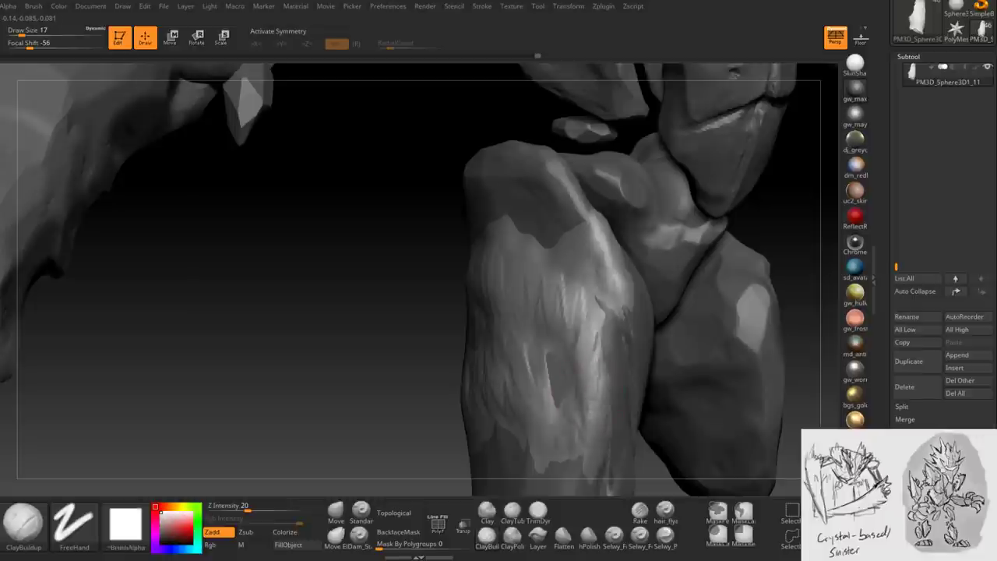
{"action": "right_click_drag", "start_coordinate": [557, 424], "coordinate": [565, 327]}
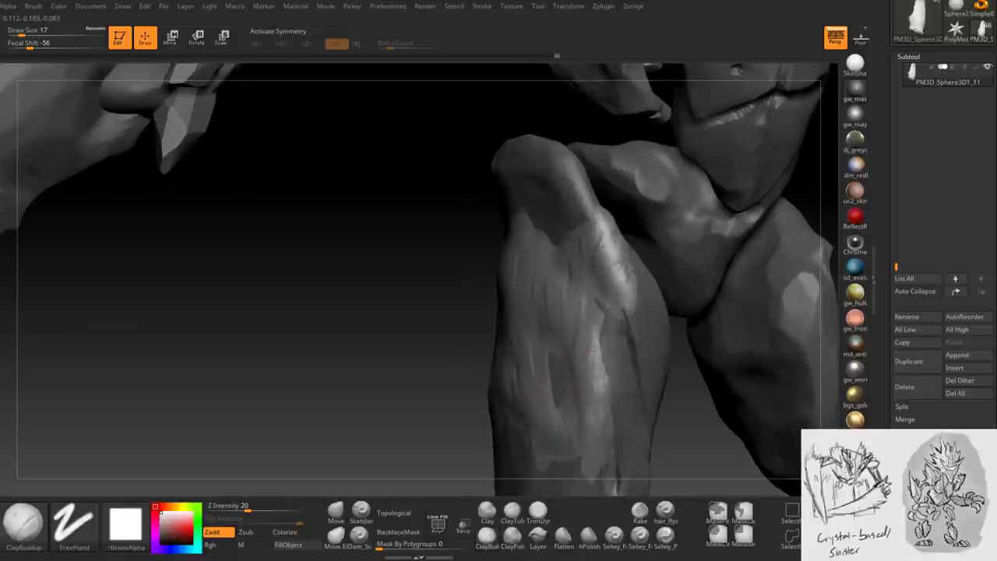
- Refine the plate's front ridge below the hip and smooth the clay strokes across its outer surface
{"action": "right_click_drag", "start_coordinate": [543, 290], "coordinate": [567, 265]}
{"action": "mouse_move", "coordinate": [570, 56]}
{"action": "right_mouse_down"}
{"action": "mouse_move", "coordinate": [582, 117]}
{"action": "mouse_move", "coordinate": [569, 55]}
{"action": "right_mouse_up"}
{"action": "right_click_drag", "start_coordinate": [596, 211], "coordinate": [587, 184]}
{"action": "right_click_drag", "start_coordinate": [597, 237], "coordinate": [599, 264]}
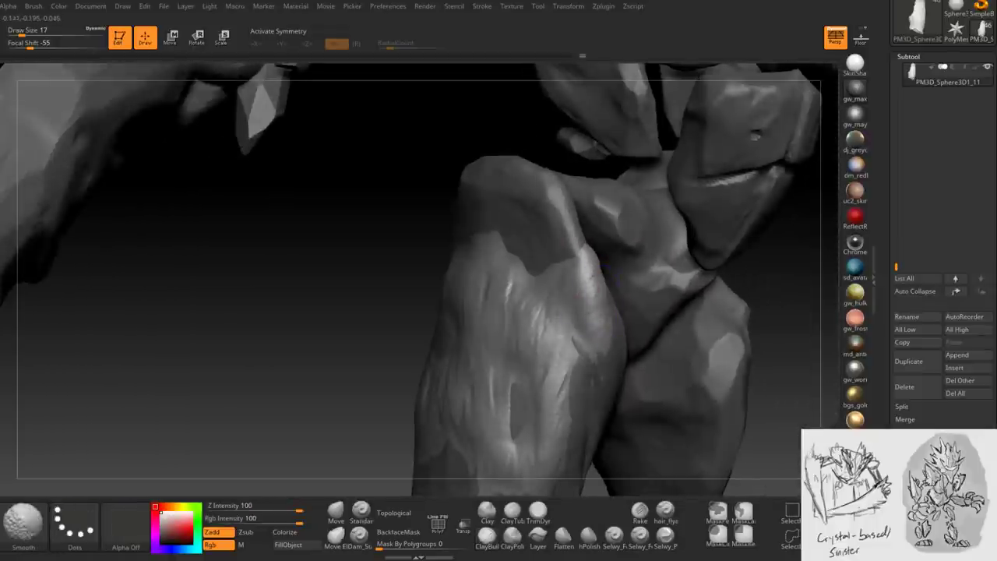
{"action": "mouse_move", "coordinate": [545, 320]}
{"action": "right_mouse_down"}
{"action": "mouse_move", "coordinate": [494, 290]}
{"action": "mouse_move", "coordinate": [574, 411]}
{"action": "mouse_move", "coordinate": [602, 329]}
{"action": "mouse_move", "coordinate": [556, 379]}
{"action": "mouse_move", "coordinate": [514, 312]}
{"action": "mouse_move", "coordinate": [358, 421]}
{"action": "right_mouse_up"}
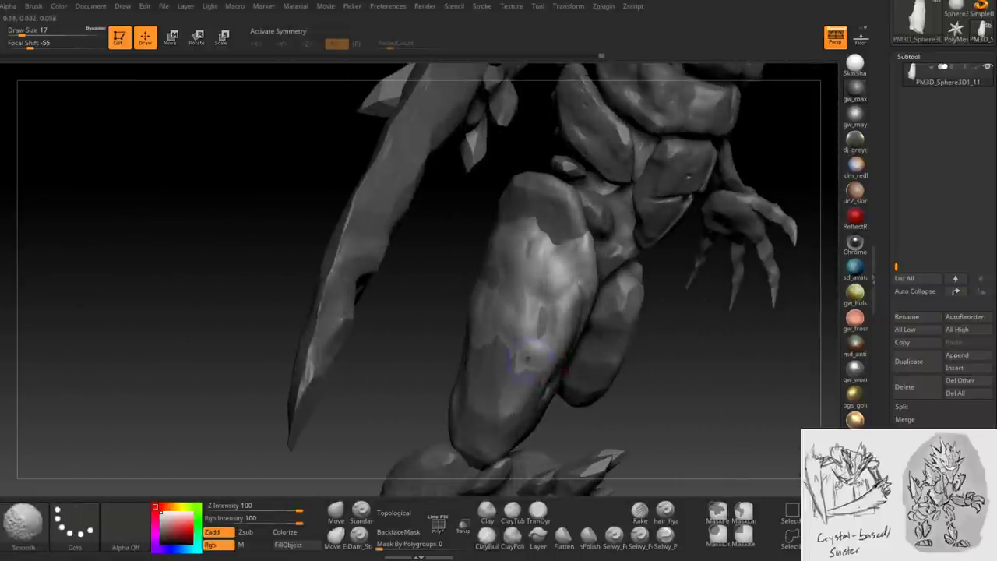
- Set up the Standard brush with Alpha 08 at draw size 27, and undo a test stroke on the thigh plate
{"action": "left_click", "coordinate": [361, 510]}
{"action": "left_click", "coordinate": [127, 527]}
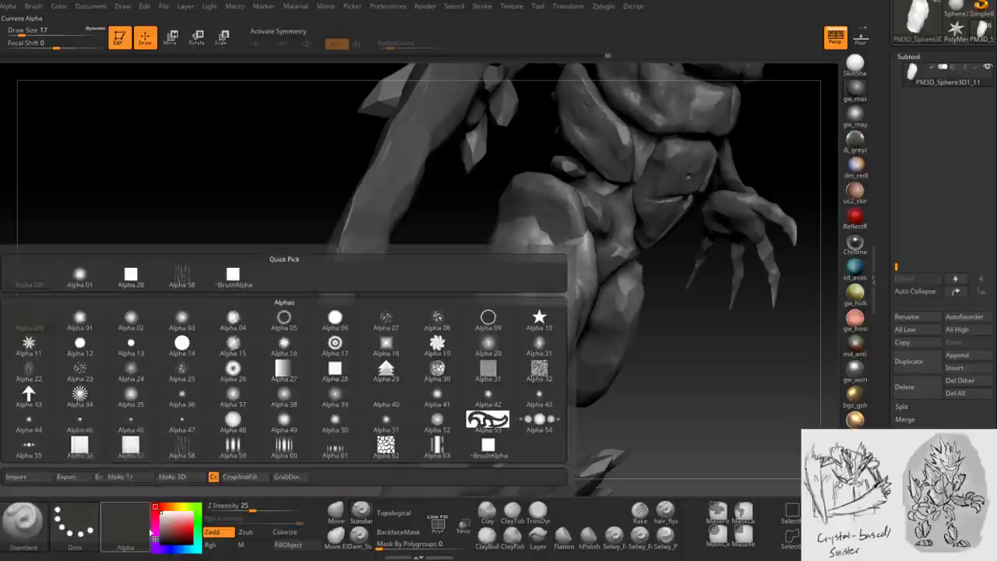
{"action": "left_click", "coordinate": [133, 528]}
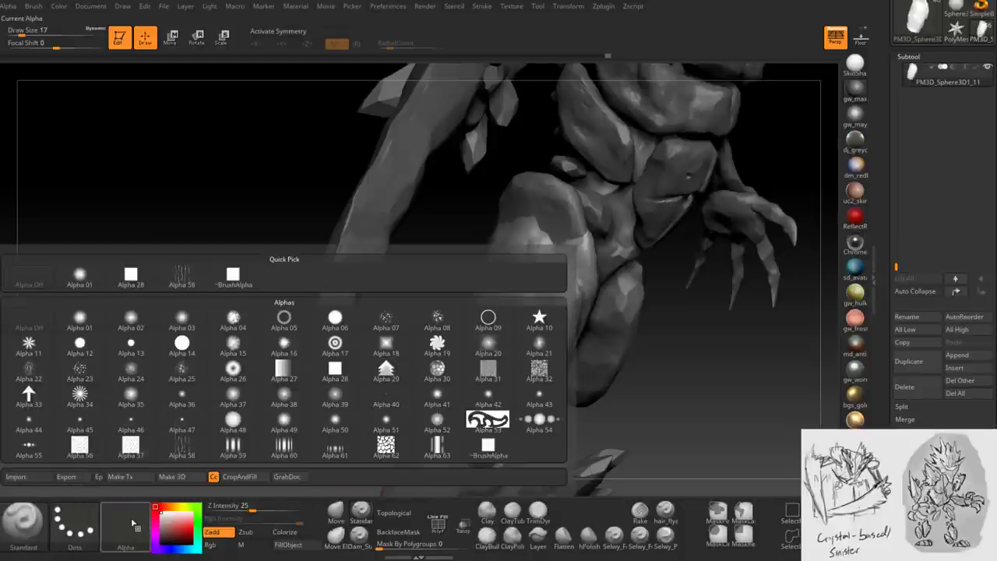
{"action": "left_click", "coordinate": [437, 319]}
{"action": "mouse_move", "coordinate": [387, 306]}
{"action": "left_mouse_down"}
{"action": "mouse_move", "coordinate": [467, 280]}
{"action": "mouse_move", "coordinate": [499, 328]}
{"action": "mouse_move", "coordinate": [436, 300]}
{"action": "left_mouse_up"}
{"action": "key", "text": "space"}
{"action": "left_click_drag", "start_coordinate": [519, 242], "coordinate": [517, 316]}
{"action": "key", "text": "ctrl+z"}
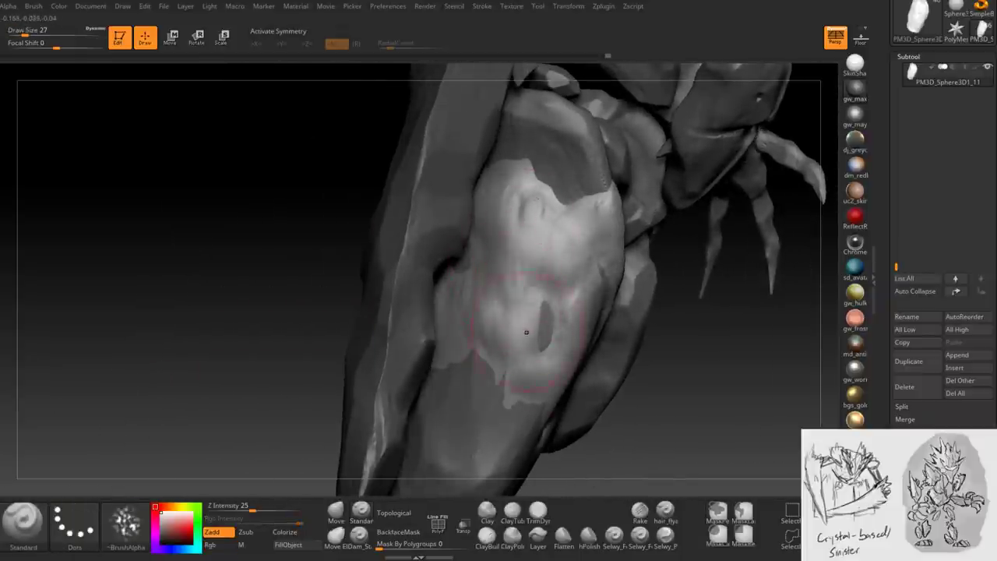
- Lower the Z intensity to 10 and brush the alpha texture over the upper thigh plate at draw sizes 46 and 35
{"action": "left_click_drag", "start_coordinate": [251, 506], "coordinate": [238, 505]}
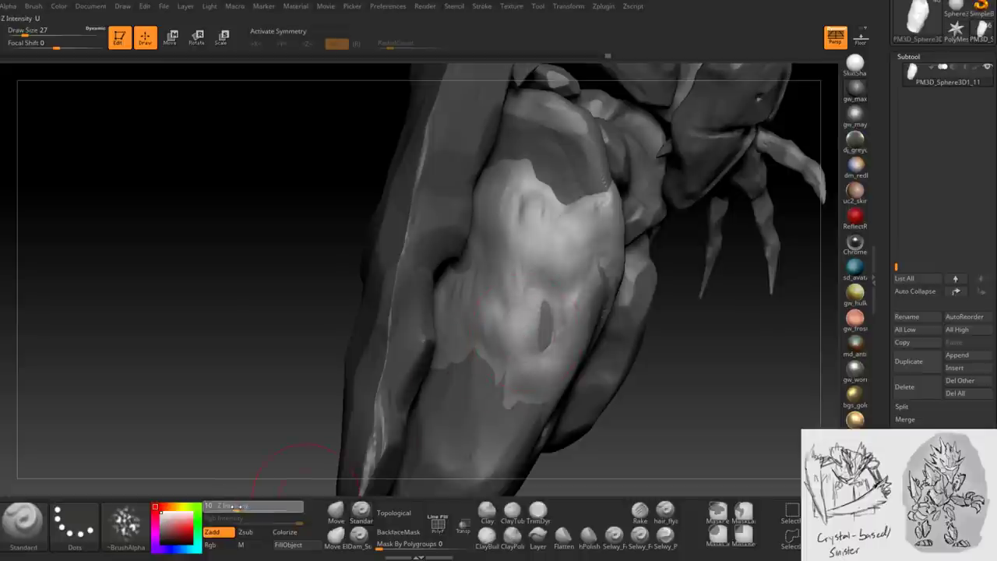
{"action": "left_click_drag", "start_coordinate": [234, 350], "coordinate": [311, 296]}
{"action": "left_click_drag", "start_coordinate": [529, 244], "coordinate": [516, 225]}
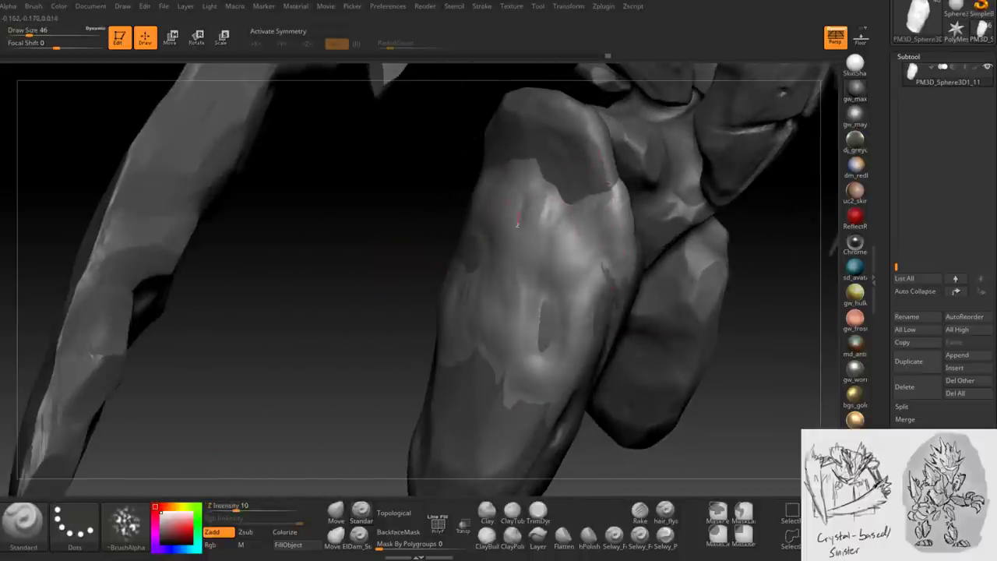
{"action": "mouse_move", "coordinate": [514, 310]}
{"action": "right_mouse_down"}
{"action": "mouse_move", "coordinate": [534, 245]}
{"action": "mouse_move", "coordinate": [545, 243]}
{"action": "mouse_move", "coordinate": [537, 242]}
{"action": "right_mouse_up"}
{"action": "key", "text": "space"}
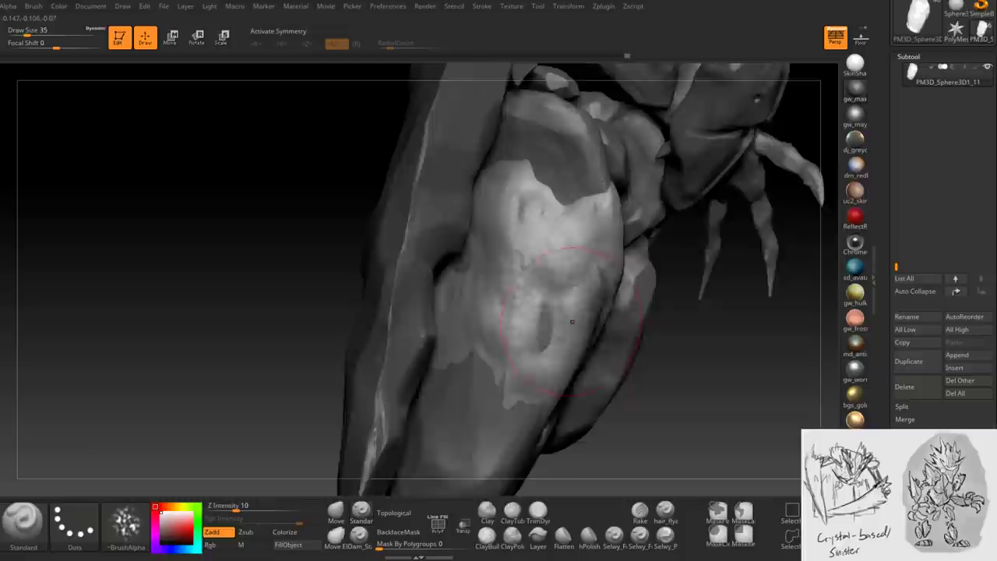
- Texture the plate's outer side and wrap the strokes around to its rear at draw size 25, smoothing rough spots
{"action": "right_click_drag", "start_coordinate": [572, 327], "coordinate": [570, 277]}
{"action": "key", "text": "space"}
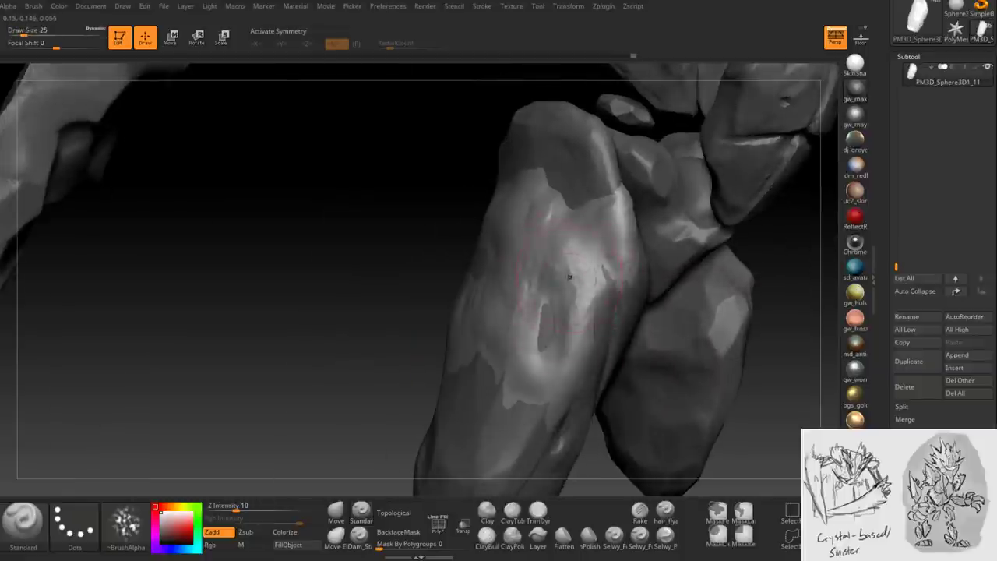
{"action": "right_click_drag", "start_coordinate": [537, 222], "coordinate": [514, 233]}
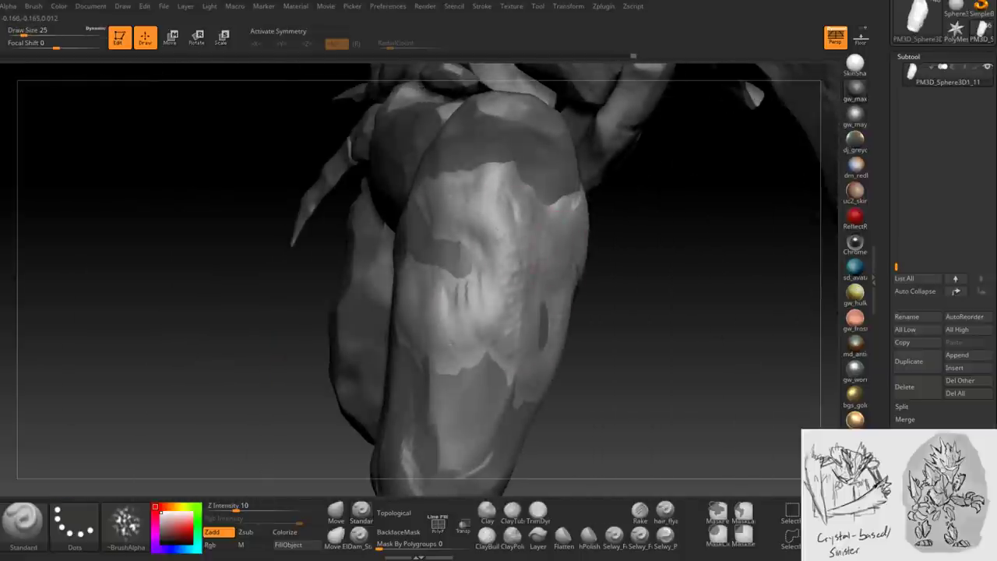
{"action": "mouse_move", "coordinate": [498, 312]}
{"action": "right_mouse_down"}
{"action": "mouse_move", "coordinate": [426, 330]}
{"action": "mouse_move", "coordinate": [431, 302]}
{"action": "right_mouse_up"}
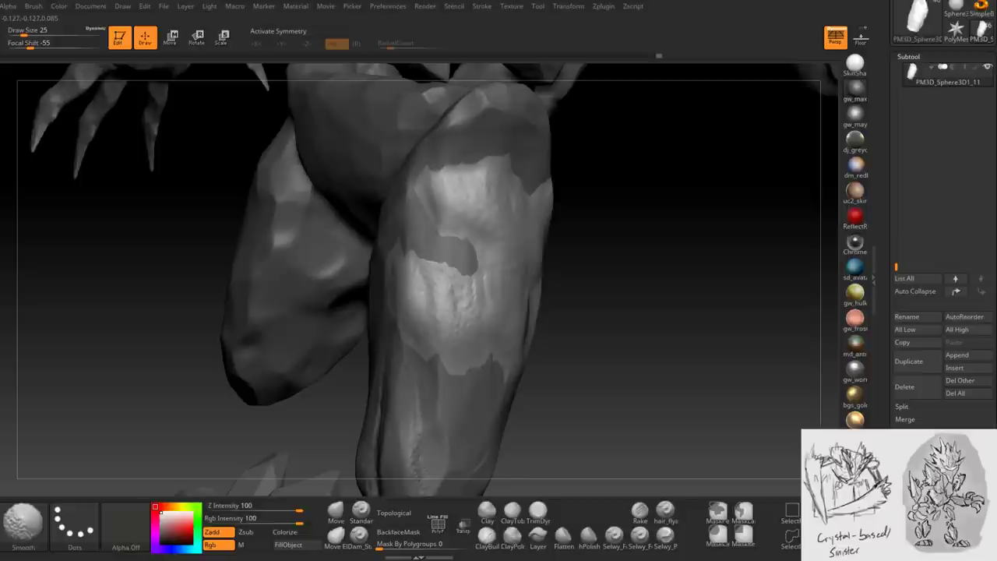
- Stipple the rear of the thigh plate around its recessed patch with the alpha brush at draw size 25
{"action": "right_click_drag", "start_coordinate": [444, 233], "coordinate": [487, 351]}
{"action": "mouse_move", "coordinate": [383, 244]}
{"action": "right_mouse_down"}
{"action": "mouse_move", "coordinate": [425, 280]}
{"action": "mouse_move", "coordinate": [390, 339]}
{"action": "mouse_move", "coordinate": [418, 330]}
{"action": "right_mouse_up"}
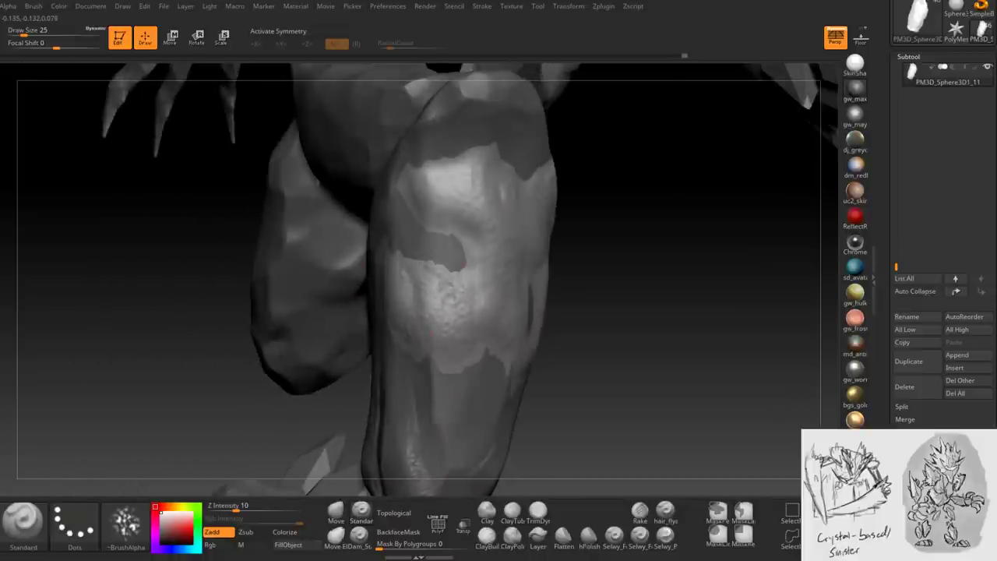
{"action": "mouse_move", "coordinate": [461, 265]}
{"action": "right_mouse_down"}
{"action": "mouse_move", "coordinate": [434, 257]}
{"action": "mouse_move", "coordinate": [452, 249]}
{"action": "mouse_move", "coordinate": [436, 265]}
{"action": "mouse_move", "coordinate": [448, 263]}
{"action": "mouse_move", "coordinate": [424, 268]}
{"action": "mouse_move", "coordinate": [483, 263]}
{"action": "right_mouse_up"}
{"action": "mouse_move", "coordinate": [335, 238]}
{"action": "right_mouse_down"}
{"action": "mouse_move", "coordinate": [299, 254]}
{"action": "mouse_move", "coordinate": [312, 316]}
{"action": "right_mouse_up"}
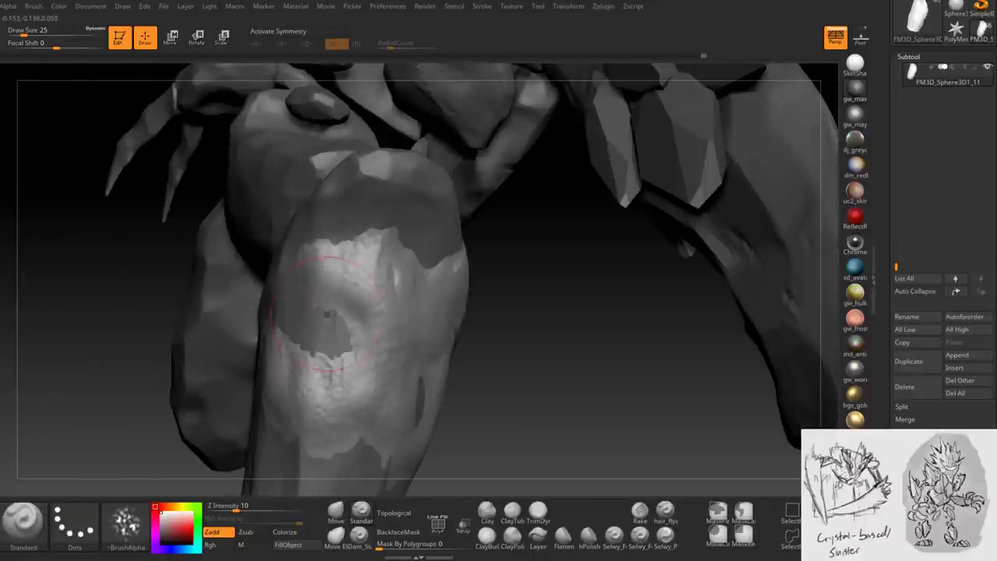
- Add finer alpha texture along the plate's front ridge and the adjoining front of the thigh at draw size 16
{"action": "mouse_move", "coordinate": [417, 375]}
{"action": "right_mouse_down"}
{"action": "mouse_move", "coordinate": [451, 313]}
{"action": "mouse_move", "coordinate": [538, 334]}
{"action": "right_mouse_up"}
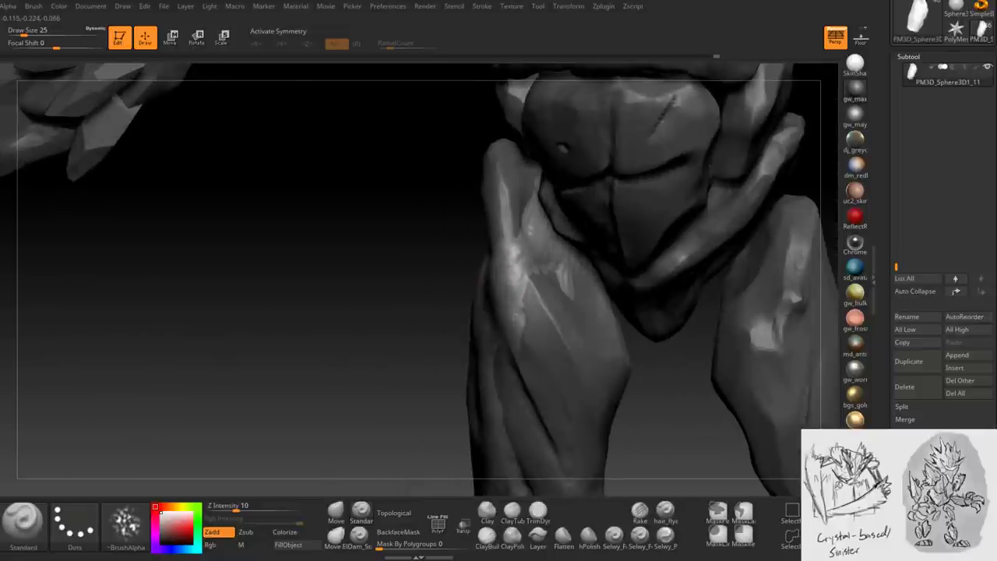
{"action": "mouse_move", "coordinate": [538, 280]}
{"action": "right_mouse_down"}
{"action": "mouse_move", "coordinate": [512, 256]}
{"action": "mouse_move", "coordinate": [545, 290]}
{"action": "right_mouse_up"}
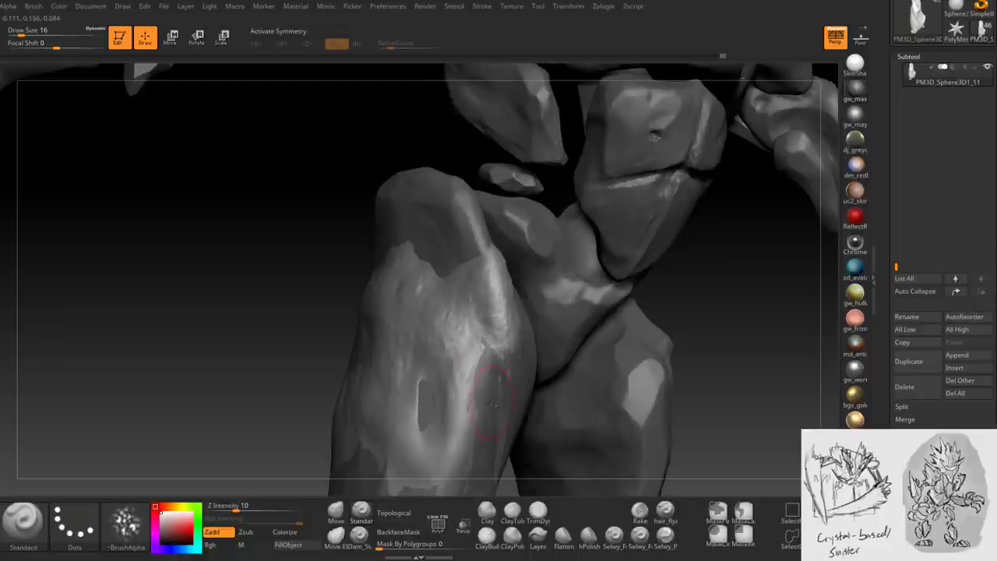
{"action": "mouse_move", "coordinate": [489, 334]}
{"action": "right_mouse_down"}
{"action": "mouse_move", "coordinate": [520, 341]}
{"action": "mouse_move", "coordinate": [514, 305]}
{"action": "mouse_move", "coordinate": [545, 276]}
{"action": "mouse_move", "coordinate": [542, 264]}
{"action": "mouse_move", "coordinate": [522, 268]}
{"action": "mouse_move", "coordinate": [482, 243]}
{"action": "mouse_move", "coordinate": [449, 243]}
{"action": "mouse_move", "coordinate": [500, 262]}
{"action": "mouse_move", "coordinate": [483, 308]}
{"action": "right_mouse_up"}
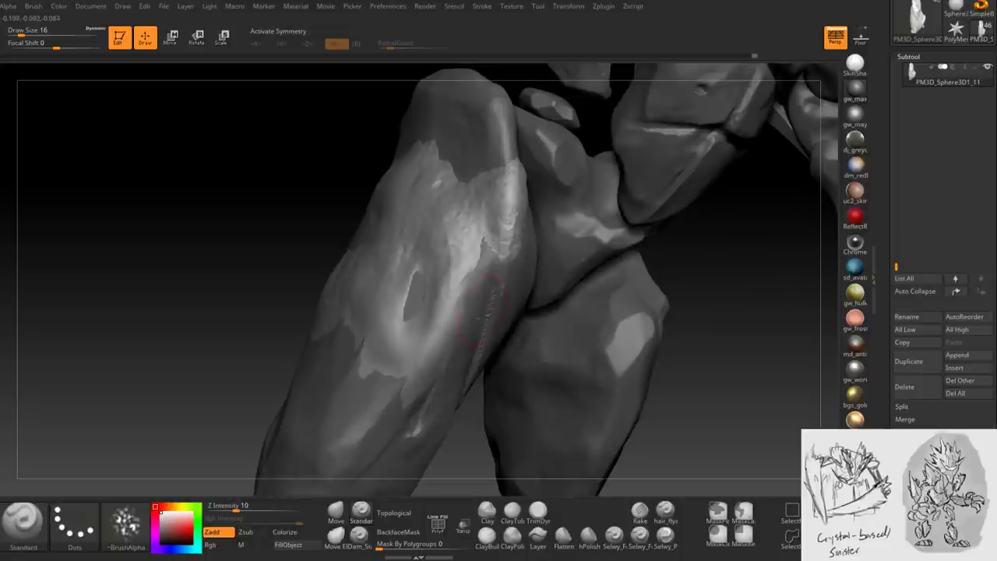
- Roughen the surface around the narrow outer recess and across the plate's upper side and rear at draw size 25
{"action": "mouse_move", "coordinate": [423, 406]}
{"action": "right_mouse_down"}
{"action": "mouse_move", "coordinate": [423, 377]}
{"action": "mouse_move", "coordinate": [354, 374]}
{"action": "right_mouse_up"}
{"action": "key", "text": "space"}
{"action": "mouse_move", "coordinate": [393, 405]}
{"action": "right_mouse_down"}
{"action": "mouse_move", "coordinate": [366, 382]}
{"action": "mouse_move", "coordinate": [774, 55]}
{"action": "right_mouse_up"}
{"action": "mouse_move", "coordinate": [294, 332]}
{"action": "right_mouse_down"}
{"action": "mouse_move", "coordinate": [334, 324]}
{"action": "mouse_move", "coordinate": [280, 376]}
{"action": "right_mouse_up"}
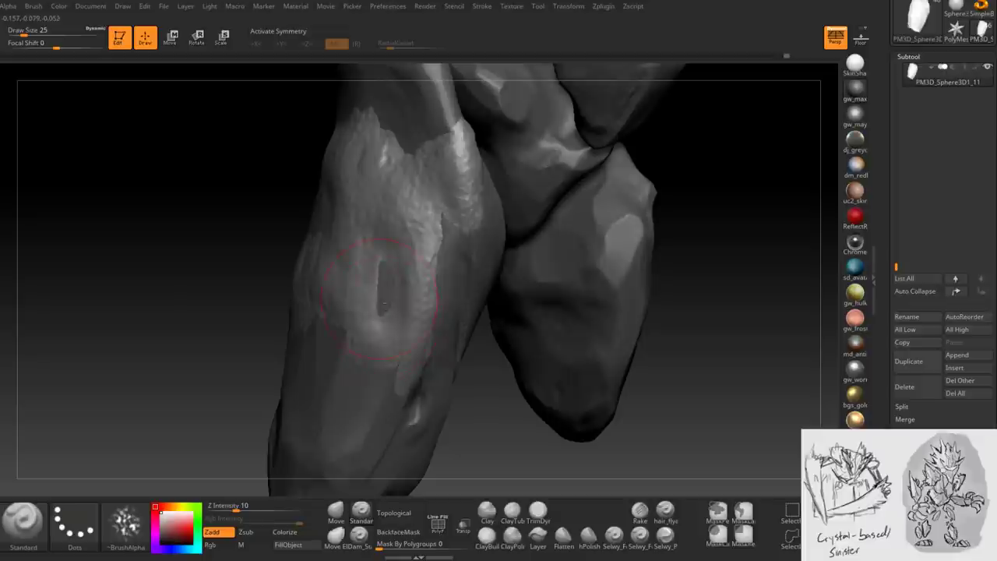
{"action": "mouse_move", "coordinate": [378, 359]}
{"action": "right_mouse_down"}
{"action": "mouse_move", "coordinate": [335, 350]}
{"action": "mouse_move", "coordinate": [380, 344]}
{"action": "mouse_move", "coordinate": [384, 267]}
{"action": "mouse_move", "coordinate": [366, 249]}
{"action": "mouse_move", "coordinate": [381, 197]}
{"action": "right_mouse_up"}
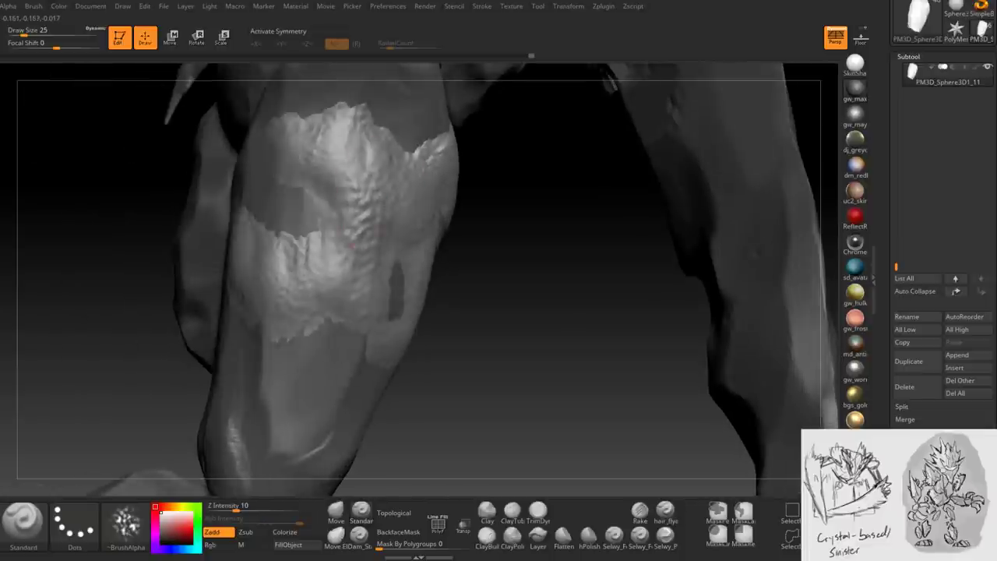
{"action": "right_click_drag", "start_coordinate": [335, 160], "coordinate": [324, 250]}
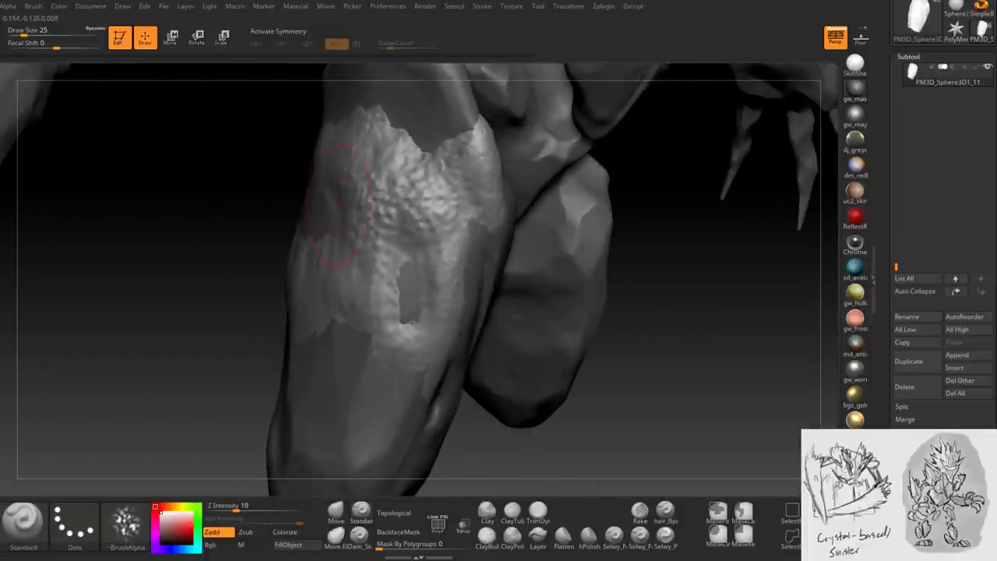
- Continue the stippled texture over the plate's outer side and onto its upper front edge, adjusting the draw size to 27
{"action": "mouse_move", "coordinate": [420, 187]}
{"action": "right_mouse_down"}
{"action": "mouse_move", "coordinate": [460, 257]}
{"action": "mouse_move", "coordinate": [450, 282]}
{"action": "mouse_move", "coordinate": [423, 289]}
{"action": "right_mouse_up"}
{"action": "key", "text": "["}
{"action": "key", "text": "space"}
{"action": "left_click_drag", "start_coordinate": [422, 289], "coordinate": [421, 289]}
{"action": "mouse_move", "coordinate": [423, 289]}
{"action": "right_mouse_down"}
{"action": "mouse_move", "coordinate": [422, 264]}
{"action": "mouse_move", "coordinate": [470, 301]}
{"action": "mouse_move", "coordinate": [424, 345]}
{"action": "mouse_move", "coordinate": [405, 342]}
{"action": "mouse_move", "coordinate": [421, 328]}
{"action": "right_mouse_up"}
{"action": "key", "text": "]"}
{"action": "left_click_drag", "start_coordinate": [312, 276], "coordinate": [362, 315]}
{"action": "right_click_drag", "start_coordinate": [362, 315], "coordinate": [413, 300]}
{"action": "right_click_drag", "start_coordinate": [531, 293], "coordinate": [530, 276]}
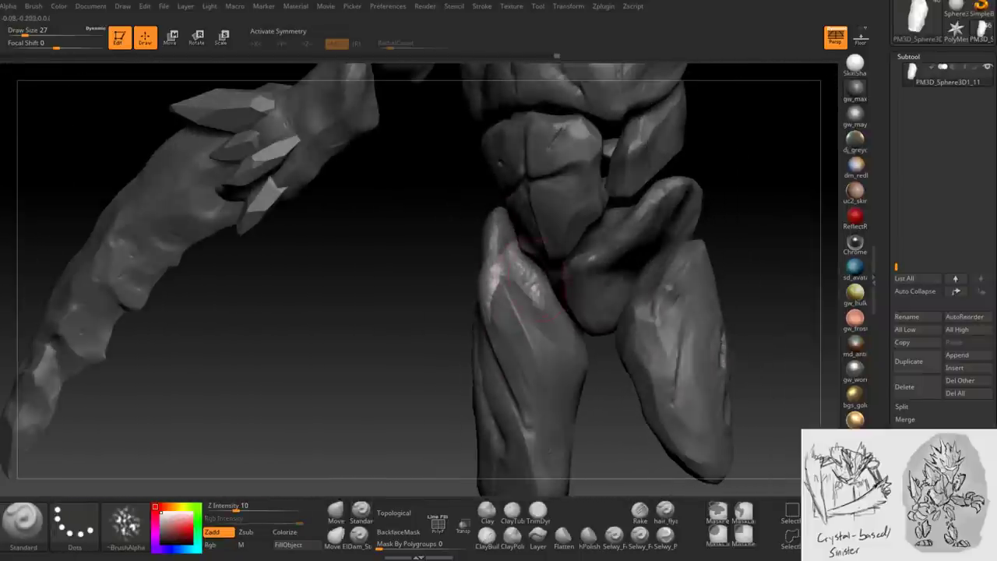
- Add texture at draw size 20 where the plate meets the upper front of the thigh, and extend it to the rear
{"action": "mouse_move", "coordinate": [530, 276]}
{"action": "right_mouse_down"}
{"action": "mouse_move", "coordinate": [538, 311]}
{"action": "mouse_move", "coordinate": [508, 287]}
{"action": "mouse_move", "coordinate": [498, 319]}
{"action": "right_mouse_up"}
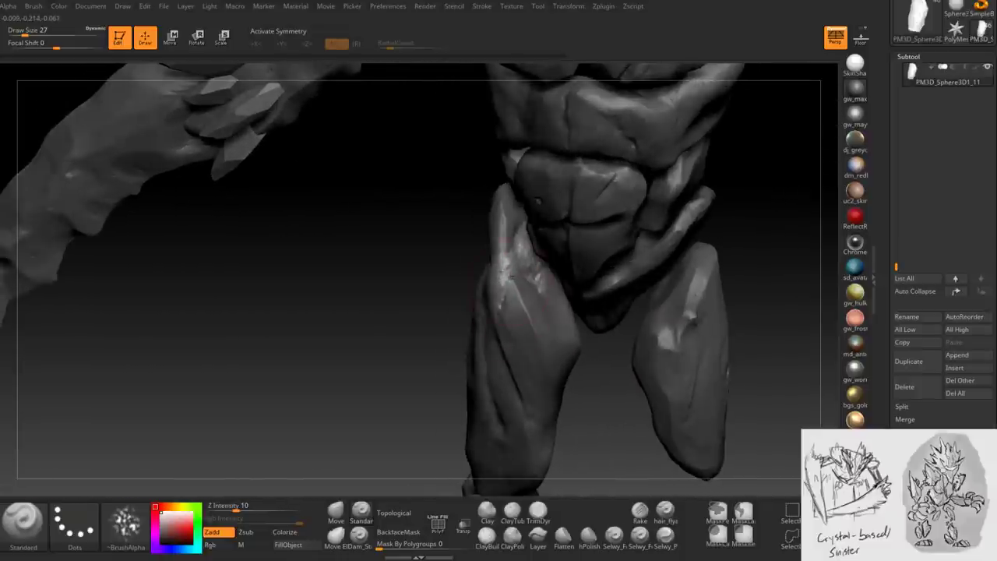
{"action": "key", "text": "space"}
{"action": "left_click_drag", "start_coordinate": [545, 290], "coordinate": [537, 290]}
{"action": "right_click_drag", "start_coordinate": [499, 319], "coordinate": [475, 288]}
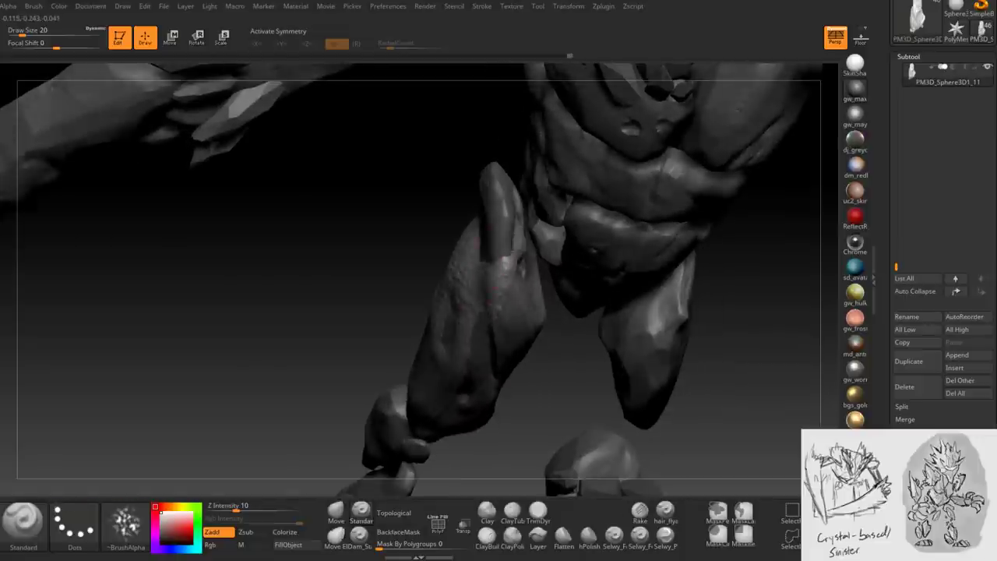
{"action": "right_click_drag", "start_coordinate": [507, 257], "coordinate": [538, 320]}
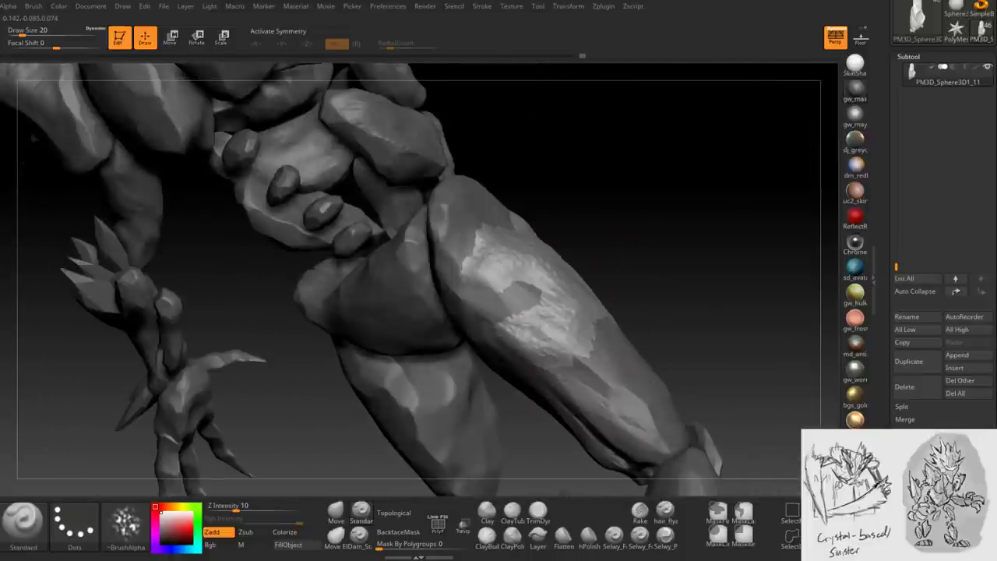
{"action": "mouse_move", "coordinate": [575, 350]}
{"action": "right_mouse_down"}
{"action": "mouse_move", "coordinate": [511, 416]}
{"action": "mouse_move", "coordinate": [475, 405]}
{"action": "mouse_move", "coordinate": [501, 412]}
{"action": "right_mouse_up"}
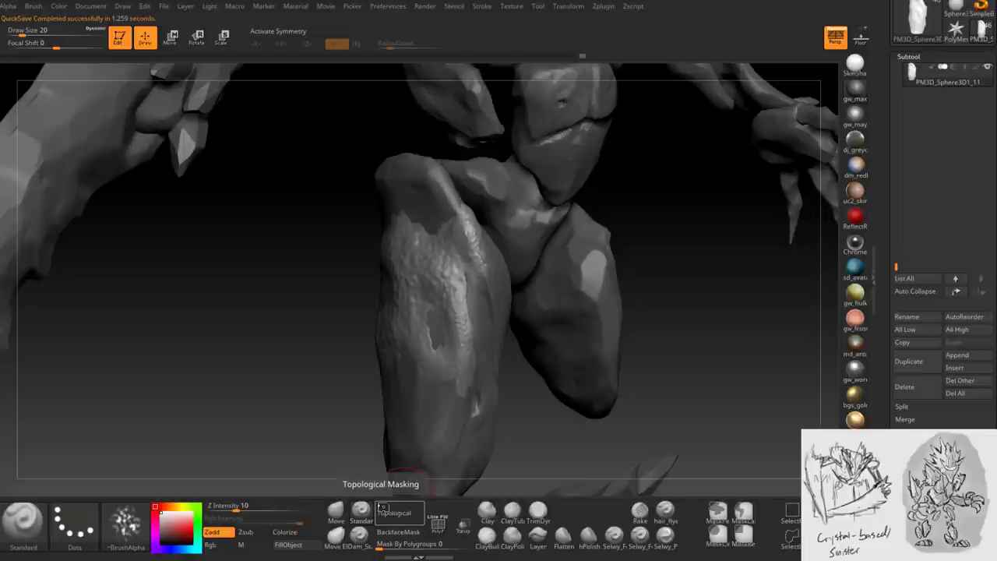
{"action": "mouse_move", "coordinate": [423, 257]}
{"action": "right_mouse_down"}
{"action": "mouse_move", "coordinate": [484, 274]}
{"action": "mouse_move", "coordinate": [436, 272]}
{"action": "mouse_move", "coordinate": [440, 280]}
{"action": "mouse_move", "coordinate": [447, 265]}
{"action": "mouse_move", "coordinate": [530, 279]}
{"action": "mouse_move", "coordinate": [534, 475]}
{"action": "mouse_move", "coordinate": [487, 389]}
{"action": "mouse_move", "coordinate": [537, 358]}
{"action": "mouse_move", "coordinate": [555, 366]}
{"action": "mouse_move", "coordinate": [532, 411]}
{"action": "mouse_move", "coordinate": [534, 385]}
{"action": "mouse_move", "coordinate": [510, 343]}
{"action": "mouse_move", "coordinate": [451, 353]}
{"action": "mouse_move", "coordinate": [502, 366]}
{"action": "right_mouse_up"}
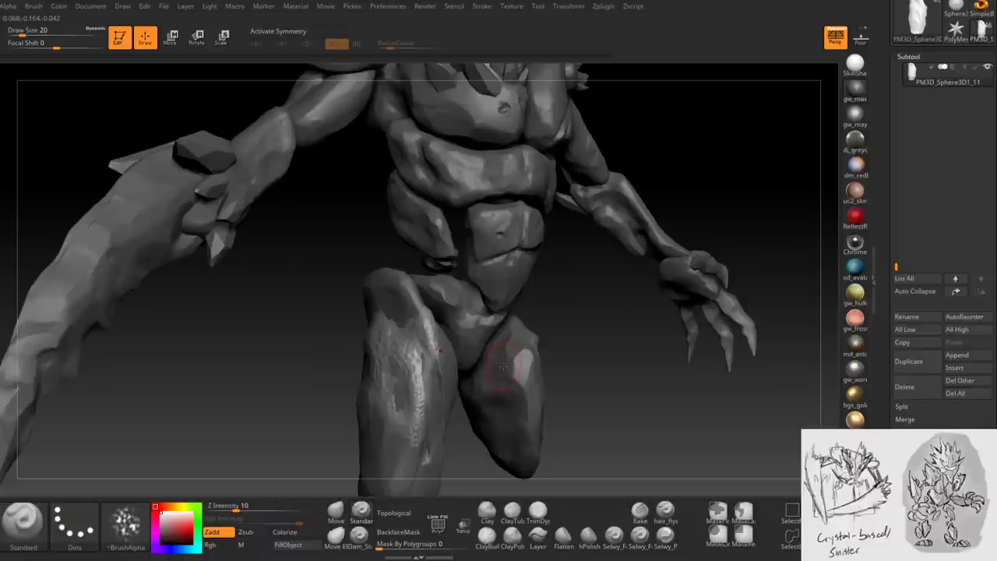
{"action": "right_click_drag", "start_coordinate": [544, 320], "coordinate": [511, 317]}
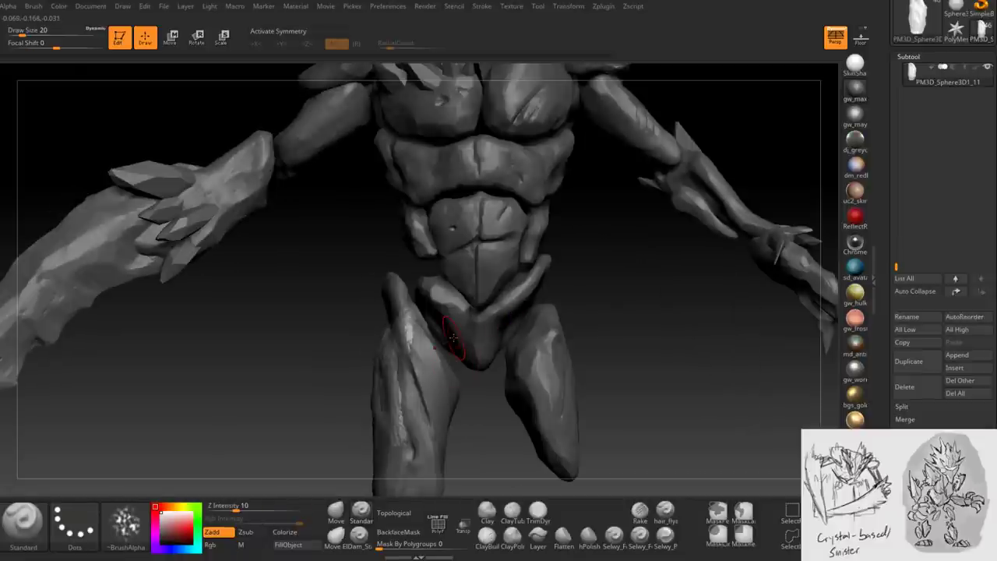
{"action": "key", "text": "f"}
{"action": "mouse_move", "coordinate": [451, 336]}
{"action": "right_mouse_down"}
{"action": "mouse_move", "coordinate": [451, 384]}
{"action": "mouse_move", "coordinate": [366, 390]}
{"action": "mouse_move", "coordinate": [363, 409]}
{"action": "mouse_move", "coordinate": [440, 400]}
{"action": "mouse_move", "coordinate": [400, 414]}
{"action": "mouse_move", "coordinate": [381, 382]}
{"action": "mouse_move", "coordinate": [405, 394]}
{"action": "mouse_move", "coordinate": [425, 390]}
{"action": "mouse_move", "coordinate": [397, 382]}
{"action": "mouse_move", "coordinate": [421, 366]}
{"action": "mouse_move", "coordinate": [467, 366]}
{"action": "mouse_move", "coordinate": [392, 416]}
{"action": "mouse_move", "coordinate": [468, 483]}
{"action": "mouse_move", "coordinate": [421, 475]}
{"action": "mouse_move", "coordinate": [459, 281]}
{"action": "right_mouse_up"}
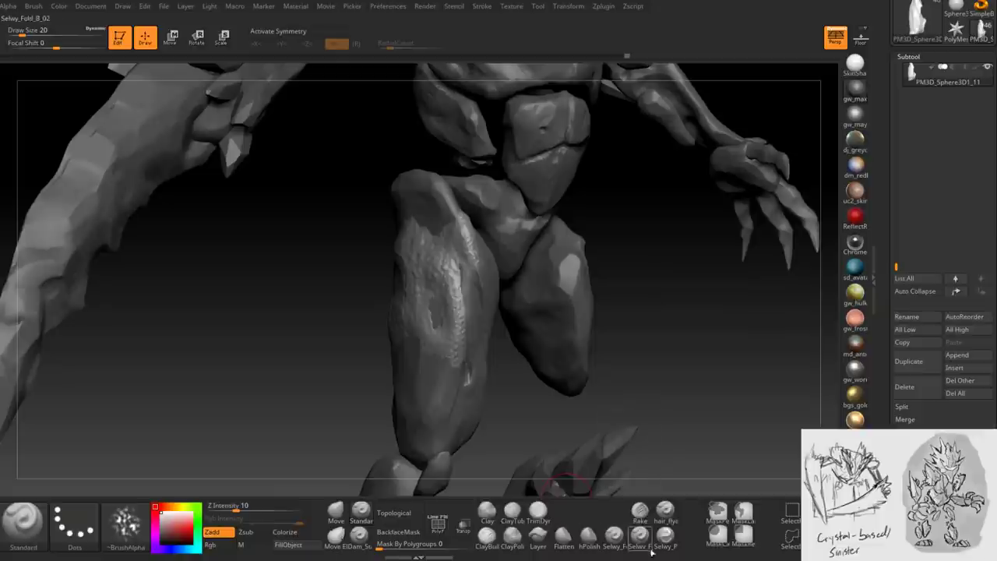
- Switch to the Inflat sculpting brush and load the ~BrushAlpha alpha onto it
{"action": "left_click", "coordinate": [23, 520]}
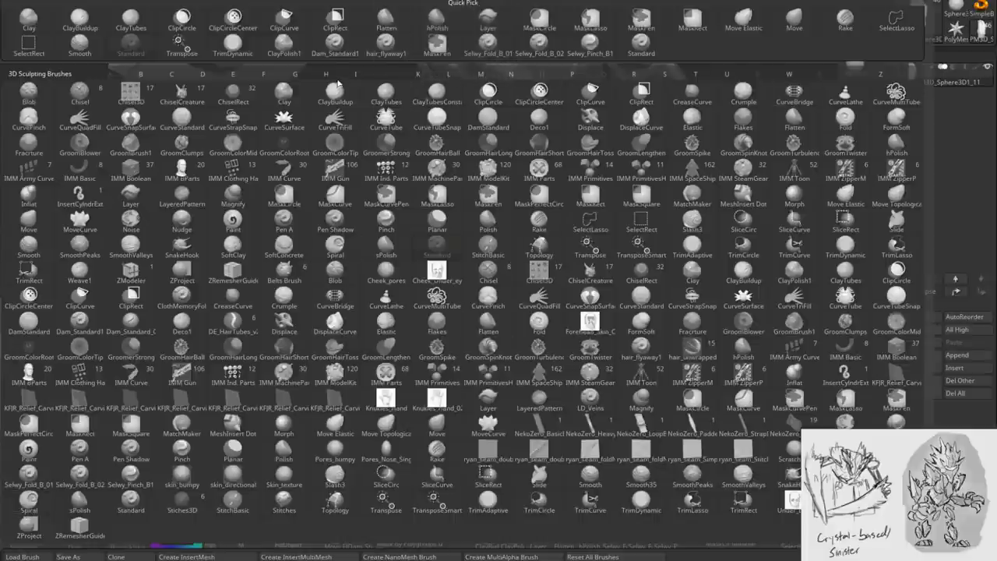
{"action": "left_click", "coordinate": [357, 73]}
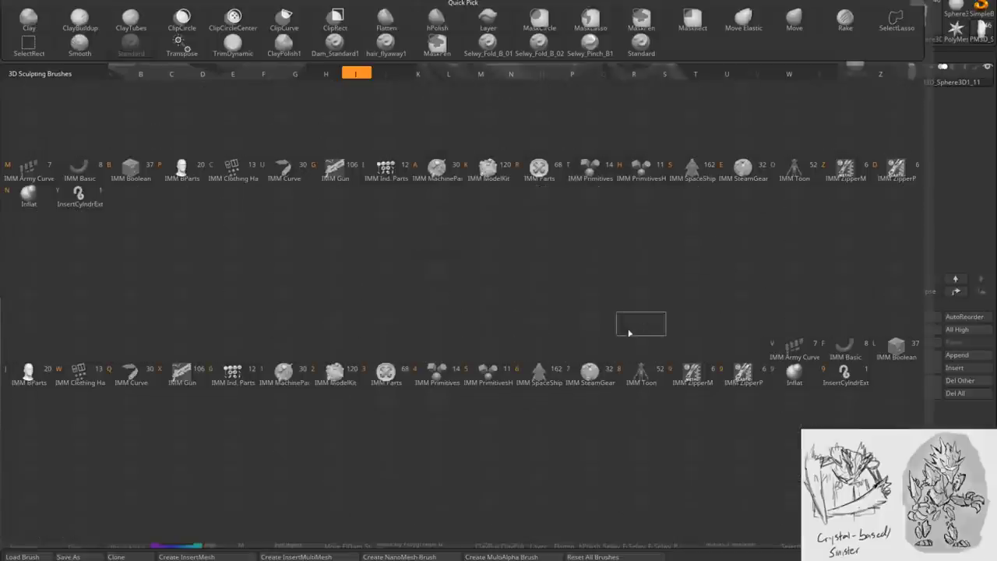
{"action": "left_click", "coordinate": [29, 194]}
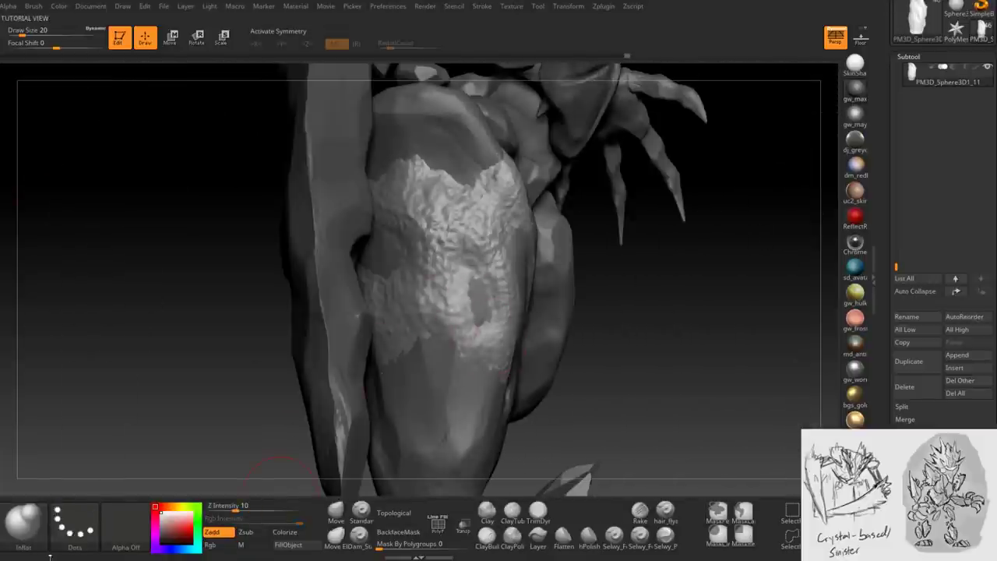
{"action": "left_click", "coordinate": [136, 530]}
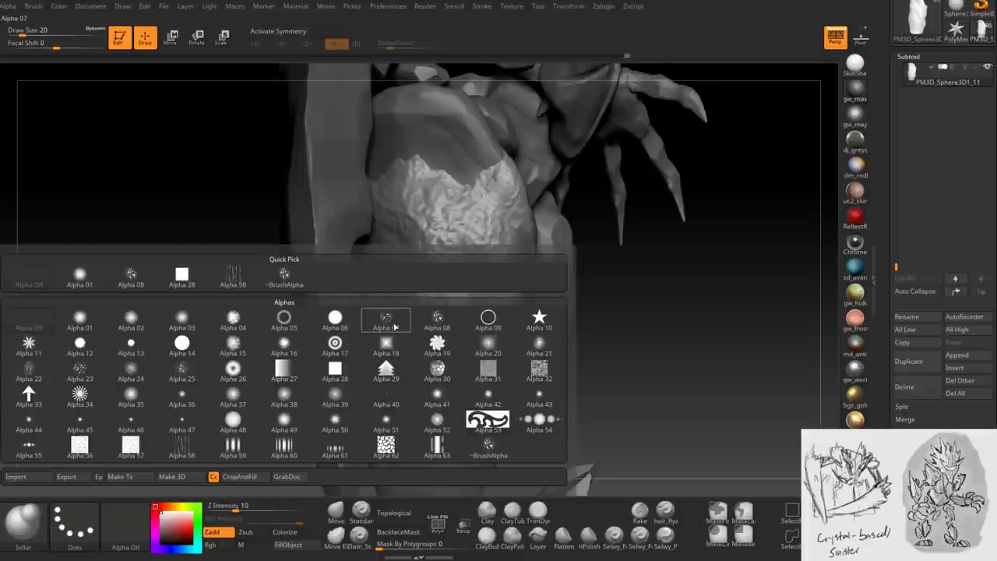
{"action": "left_click", "coordinate": [284, 274]}
- Inflate the textured outer thigh plate at draw size 41, trying Z Intensity 4 and raising it to 12
{"action": "left_click_drag", "start_coordinate": [265, 280], "coordinate": [296, 343]}
{"action": "key", "text": "space"}
{"action": "left_click_drag", "start_coordinate": [420, 288], "coordinate": [438, 288]}
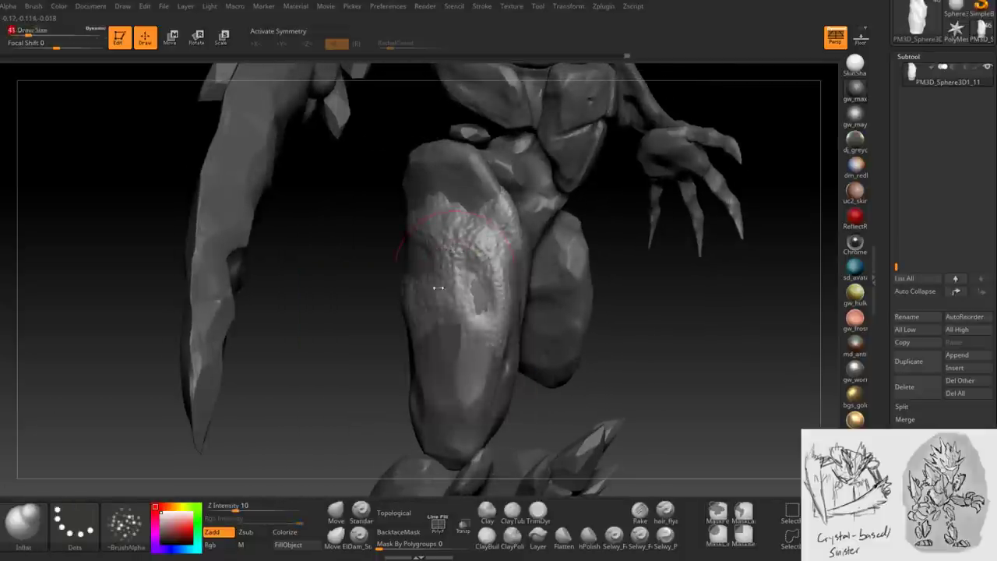
{"action": "left_click_drag", "start_coordinate": [232, 506], "coordinate": [227, 507]}
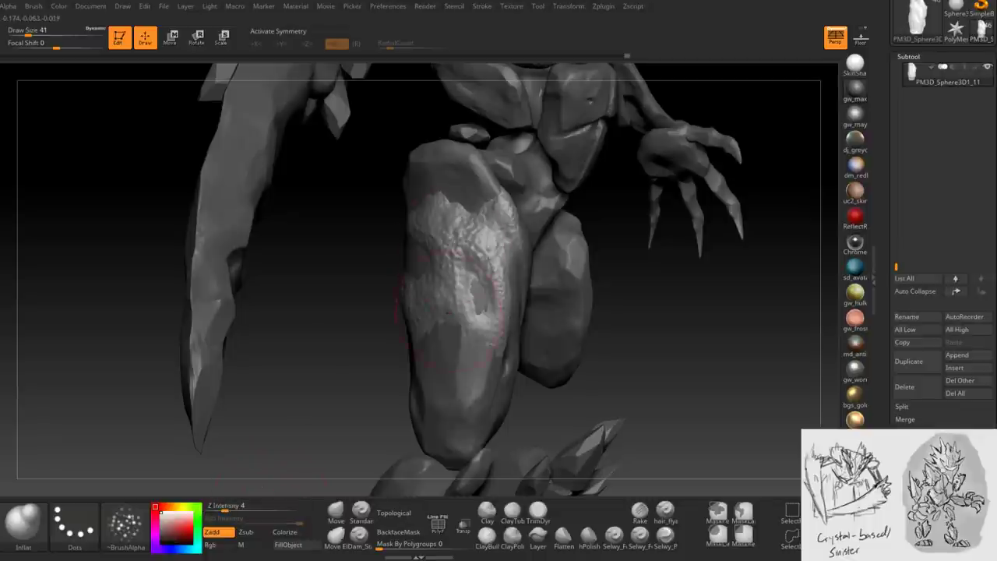
{"action": "left_click", "coordinate": [222, 506]}
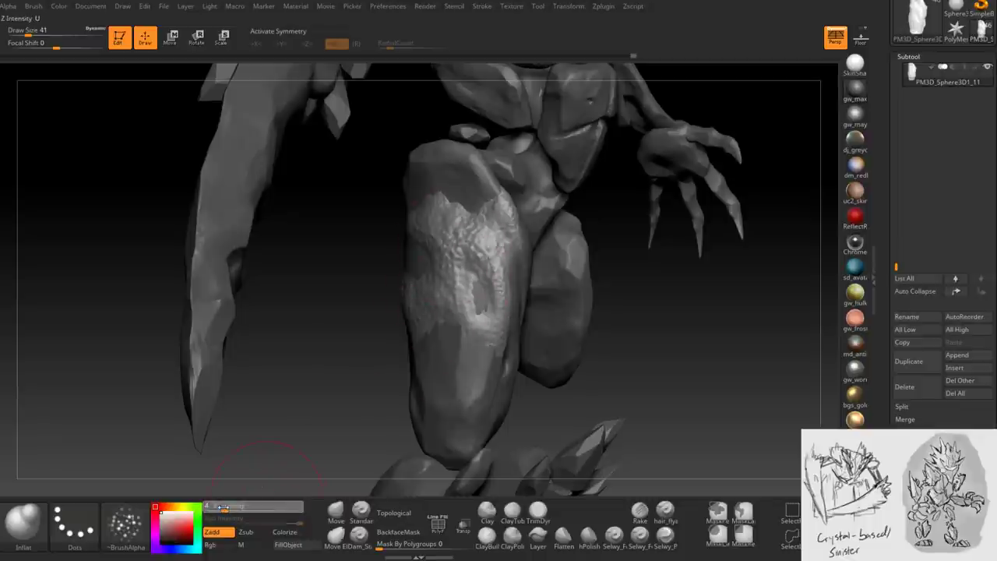
{"action": "left_click_drag", "start_coordinate": [234, 507], "coordinate": [240, 507]}
{"action": "mouse_move", "coordinate": [312, 395]}
{"action": "left_mouse_down"}
{"action": "mouse_move", "coordinate": [436, 241]}
{"action": "mouse_move", "coordinate": [459, 255]}
{"action": "left_mouse_up"}
- Puff up the rough texture across the thigh plate's front, outer side and recess at draw size 27, reducing it to 23
{"action": "key", "text": "space"}
{"action": "right_click_drag", "start_coordinate": [424, 306], "coordinate": [405, 306]}
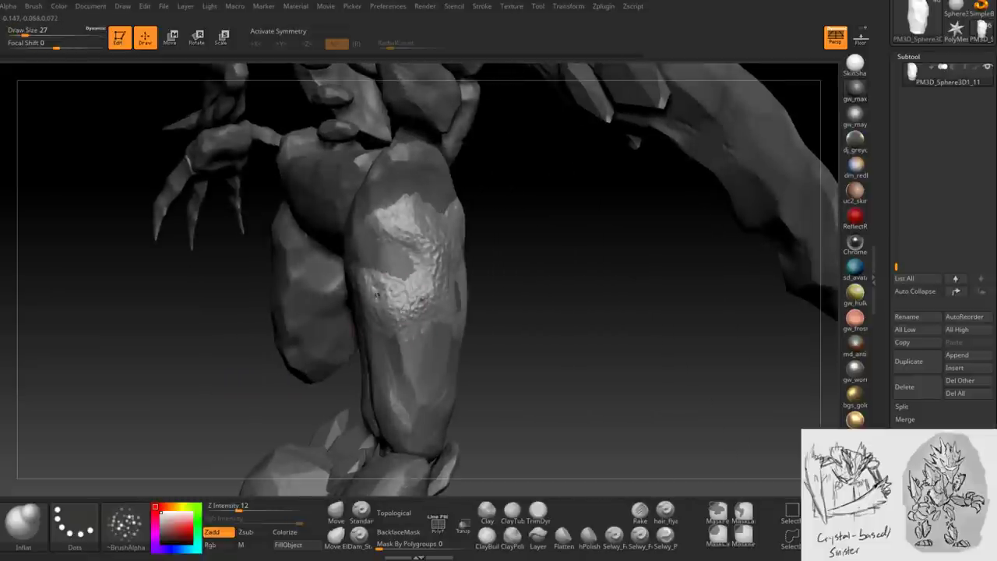
{"action": "mouse_move", "coordinate": [177, 471]}
{"action": "right_mouse_down"}
{"action": "mouse_move", "coordinate": [432, 304]}
{"action": "mouse_move", "coordinate": [432, 323]}
{"action": "mouse_move", "coordinate": [472, 325]}
{"action": "mouse_move", "coordinate": [459, 289]}
{"action": "mouse_move", "coordinate": [490, 292]}
{"action": "mouse_move", "coordinate": [455, 316]}
{"action": "mouse_move", "coordinate": [464, 298]}
{"action": "right_mouse_up"}
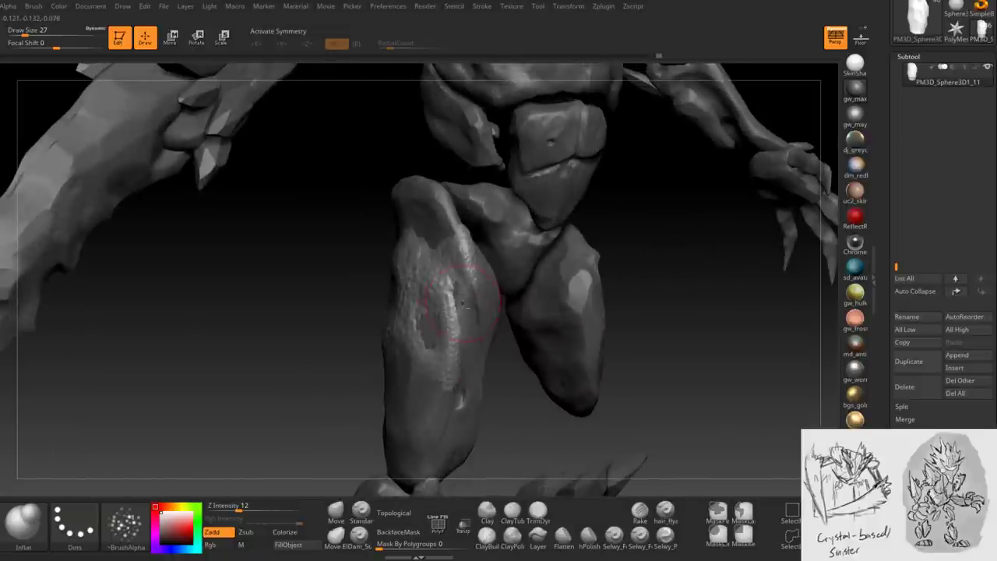
{"action": "right_click_drag", "start_coordinate": [423, 269], "coordinate": [435, 269]}
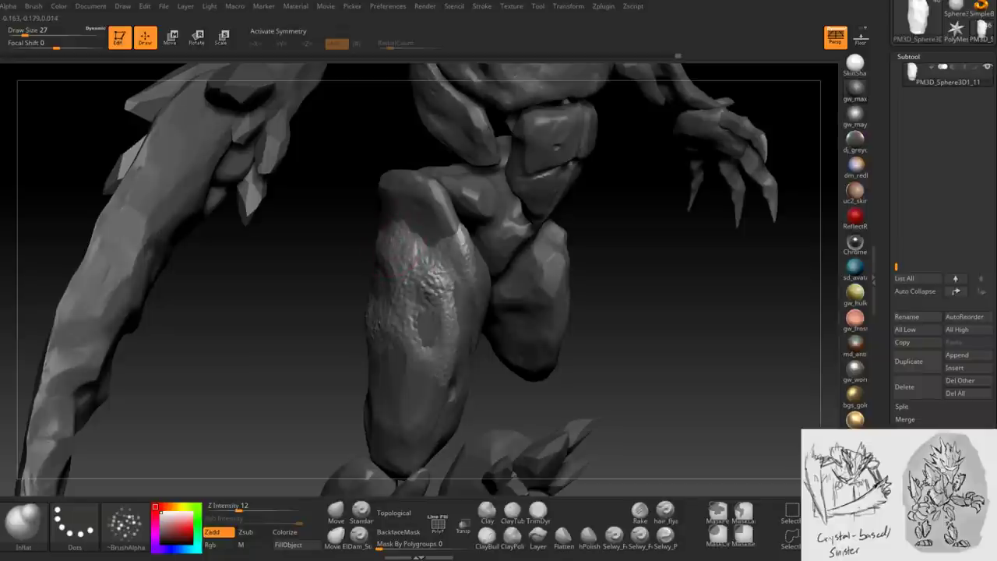
{"action": "right_click_drag", "start_coordinate": [404, 325], "coordinate": [419, 307]}
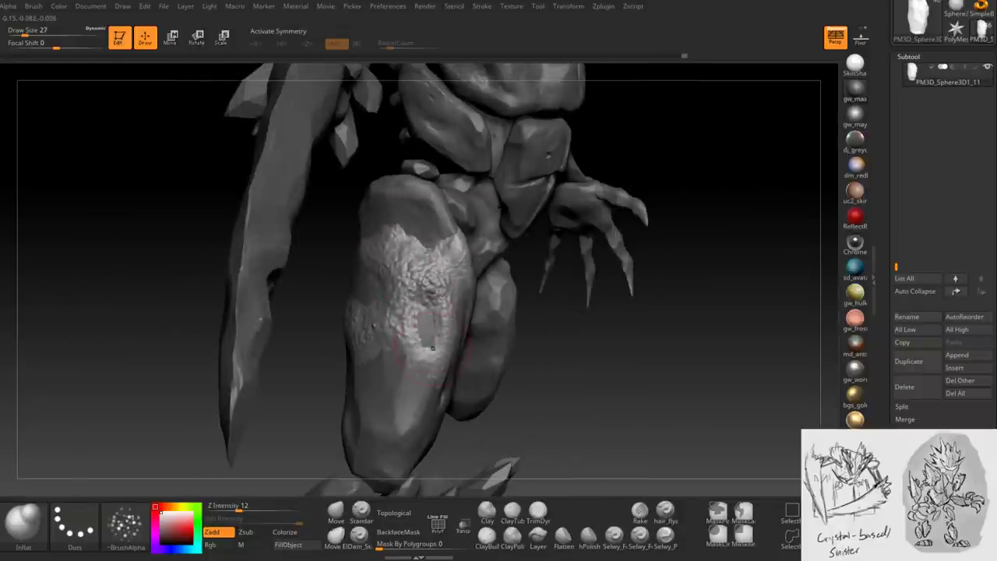
{"action": "key", "text": "space"}
{"action": "mouse_move", "coordinate": [427, 311]}
{"action": "right_mouse_down"}
{"action": "mouse_move", "coordinate": [437, 294]}
{"action": "mouse_move", "coordinate": [458, 298]}
{"action": "right_mouse_up"}
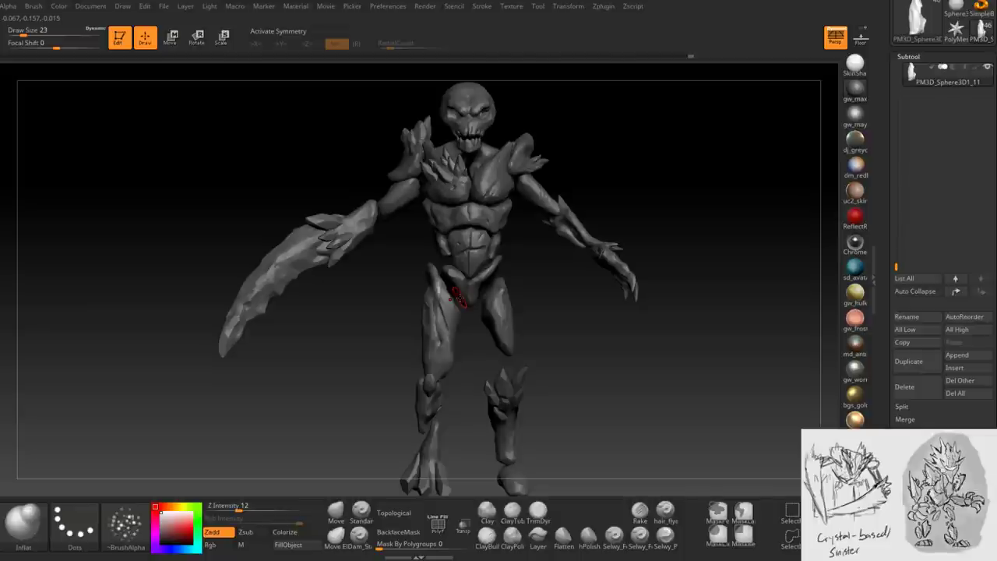
- Make the plate below the chest the active subtool and set the TrimDynamic brush to draw size 12
{"action": "mouse_move", "coordinate": [458, 298]}
{"action": "left_mouse_down"}
{"action": "mouse_move", "coordinate": [503, 291]}
{"action": "mouse_move", "coordinate": [473, 294]}
{"action": "mouse_move", "coordinate": [465, 399]}
{"action": "left_mouse_up"}
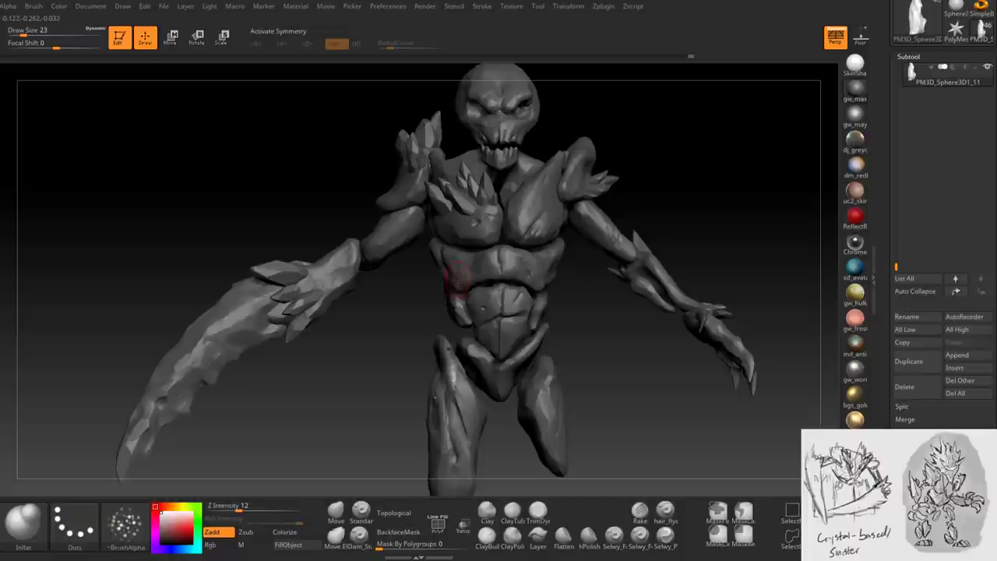
{"action": "mouse_move", "coordinate": [465, 398]}
{"action": "left_mouse_down"}
{"action": "mouse_move", "coordinate": [460, 366]}
{"action": "mouse_move", "coordinate": [381, 366]}
{"action": "mouse_move", "coordinate": [405, 327]}
{"action": "mouse_move", "coordinate": [508, 357]}
{"action": "mouse_move", "coordinate": [419, 406]}
{"action": "left_mouse_up"}
{"action": "mouse_move", "coordinate": [437, 327]}
{"action": "left_mouse_down"}
{"action": "mouse_move", "coordinate": [424, 311]}
{"action": "mouse_move", "coordinate": [394, 328]}
{"action": "mouse_move", "coordinate": [469, 343]}
{"action": "mouse_move", "coordinate": [543, 309]}
{"action": "mouse_move", "coordinate": [409, 350]}
{"action": "mouse_move", "coordinate": [482, 413]}
{"action": "left_mouse_up"}
{"action": "left_click", "coordinate": [536, 510]}
{"action": "mouse_move", "coordinate": [542, 368]}
{"action": "left_mouse_down"}
{"action": "mouse_move", "coordinate": [505, 406]}
{"action": "mouse_move", "coordinate": [418, 385]}
{"action": "mouse_move", "coordinate": [502, 226]}
{"action": "mouse_move", "coordinate": [448, 261]}
{"action": "mouse_move", "coordinate": [563, 200]}
{"action": "mouse_move", "coordinate": [444, 224]}
{"action": "left_mouse_up"}
{"action": "left_click", "coordinate": [467, 241], "text": "alt"}
{"action": "key", "text": "x"}
{"action": "key", "text": "x"}
{"action": "key", "text": "space"}
{"action": "right_click_drag", "start_coordinate": [448, 191], "coordinate": [443, 202]}
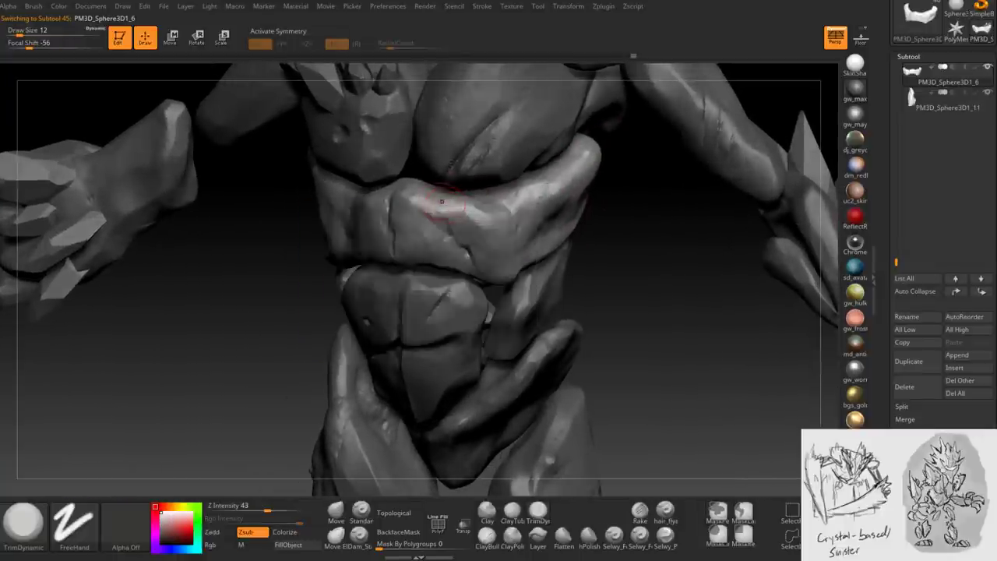
- Mask an irregular strip along the plate's upper edge beside the centre crease and outward under the pectoral, reducing the draw size to 9
{"action": "key", "text": "ctrl"}
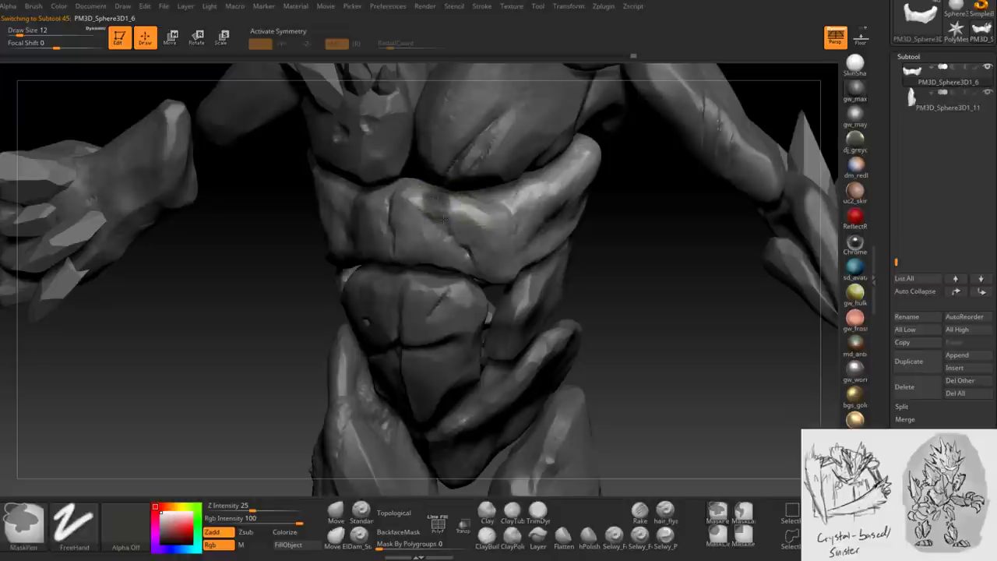
{"action": "right_click_drag", "start_coordinate": [456, 231], "coordinate": [464, 246]}
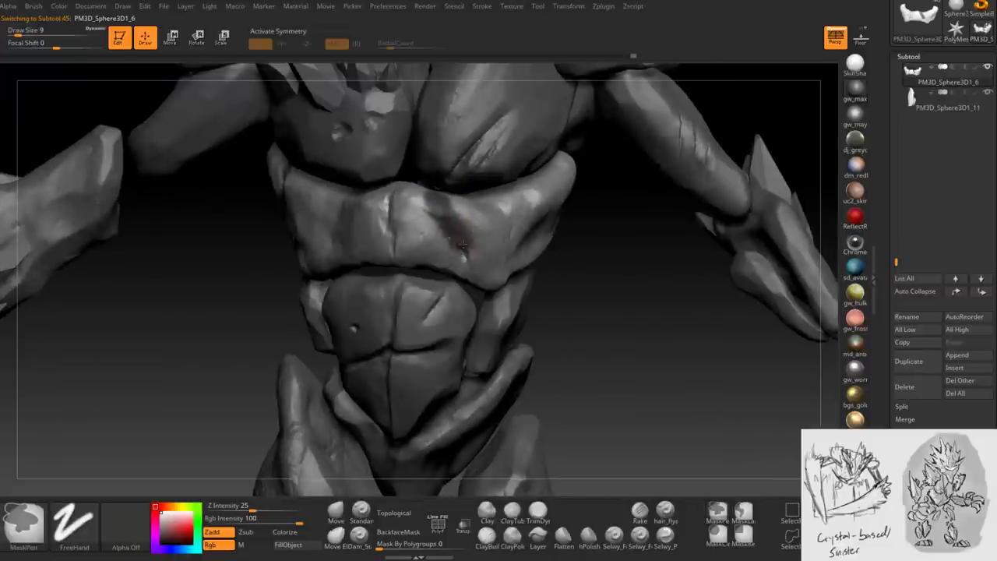
{"action": "right_click_drag", "start_coordinate": [462, 205], "coordinate": [460, 211]}
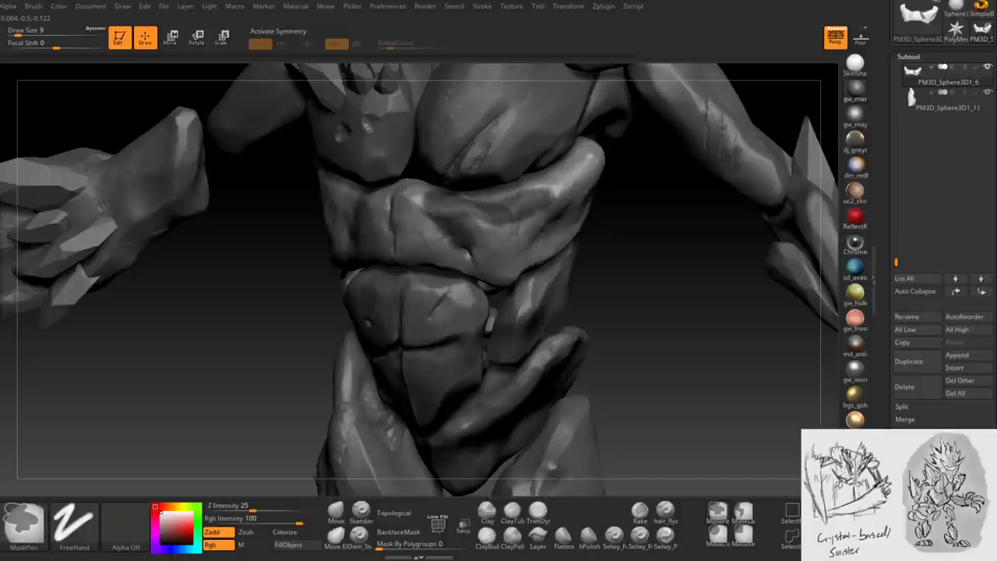
{"action": "mouse_move", "coordinate": [521, 220]}
{"action": "right_mouse_down"}
{"action": "mouse_move", "coordinate": [547, 227]}
{"action": "mouse_move", "coordinate": [514, 220]}
{"action": "mouse_move", "coordinate": [559, 202]}
{"action": "right_mouse_up"}
- Extend the mask toward the plate's outer flank and carry the masking to its opposite half at draw size 14
{"action": "key", "text": "space"}
{"action": "left_click_drag", "start_coordinate": [571, 230], "coordinate": [566, 233]}
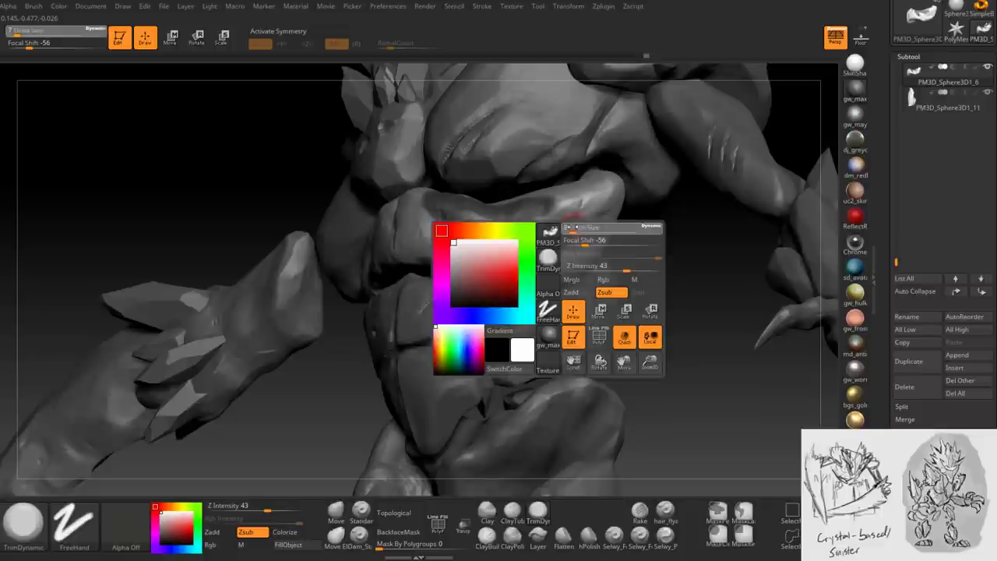
{"action": "mouse_move", "coordinate": [572, 219]}
{"action": "right_mouse_down"}
{"action": "mouse_move", "coordinate": [493, 259]}
{"action": "mouse_move", "coordinate": [397, 247]}
{"action": "right_mouse_up"}
{"action": "key", "text": "ctrl"}
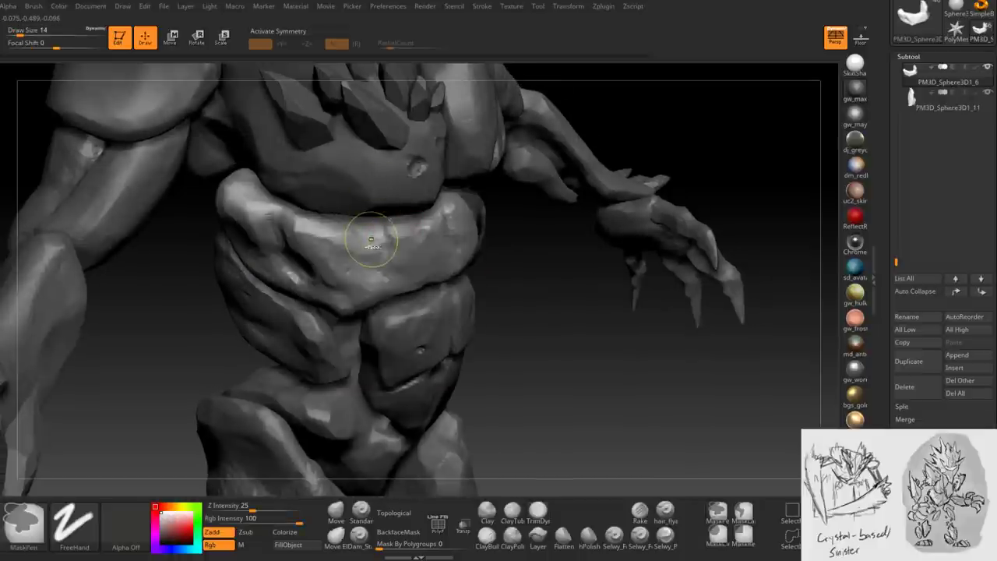
{"action": "mouse_move", "coordinate": [397, 247]}
{"action": "right_mouse_down"}
{"action": "mouse_move", "coordinate": [421, 261]}
{"action": "mouse_move", "coordinate": [405, 257]}
{"action": "mouse_move", "coordinate": [312, 327]}
{"action": "mouse_move", "coordinate": [325, 286]}
{"action": "right_mouse_up"}
- Mask further patches around the plate's side and on its back next to the spine at draw size 12
{"action": "key", "text": "space"}
{"action": "key", "text": "ctrl"}
{"action": "mouse_move", "coordinate": [325, 250]}
{"action": "right_mouse_down"}
{"action": "mouse_move", "coordinate": [312, 223]}
{"action": "mouse_move", "coordinate": [345, 253]}
{"action": "mouse_move", "coordinate": [334, 301]}
{"action": "mouse_move", "coordinate": [487, 323]}
{"action": "right_mouse_up"}
{"action": "mouse_move", "coordinate": [460, 360]}
{"action": "right_mouse_down"}
{"action": "mouse_move", "coordinate": [559, 275]}
{"action": "mouse_move", "coordinate": [518, 311]}
{"action": "right_mouse_up"}
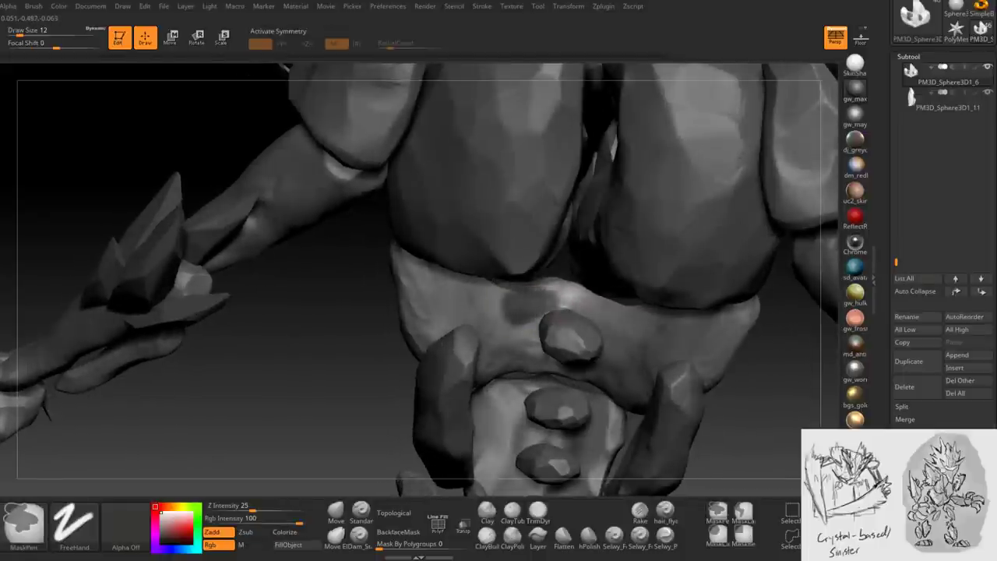
{"action": "mouse_move", "coordinate": [596, 306]}
{"action": "right_mouse_down"}
{"action": "mouse_move", "coordinate": [644, 303]}
{"action": "mouse_move", "coordinate": [600, 331]}
{"action": "mouse_move", "coordinate": [553, 338]}
{"action": "mouse_move", "coordinate": [561, 329]}
{"action": "mouse_move", "coordinate": [465, 326]}
{"action": "mouse_move", "coordinate": [466, 335]}
{"action": "mouse_move", "coordinate": [463, 320]}
{"action": "mouse_move", "coordinate": [495, 318]}
{"action": "mouse_move", "coordinate": [534, 346]}
{"action": "mouse_move", "coordinate": [468, 244]}
{"action": "mouse_move", "coordinate": [395, 242]}
{"action": "mouse_move", "coordinate": [476, 243]}
{"action": "mouse_move", "coordinate": [479, 231]}
{"action": "mouse_move", "coordinate": [471, 250]}
{"action": "right_mouse_up"}
- Fill out the masked patches along the plate's upper front edge and in the recesses on its outer sides
{"action": "left_click", "coordinate": [464, 527]}
{"action": "left_click", "coordinate": [463, 526]}
{"action": "right_click_drag", "start_coordinate": [436, 296], "coordinate": [419, 274]}
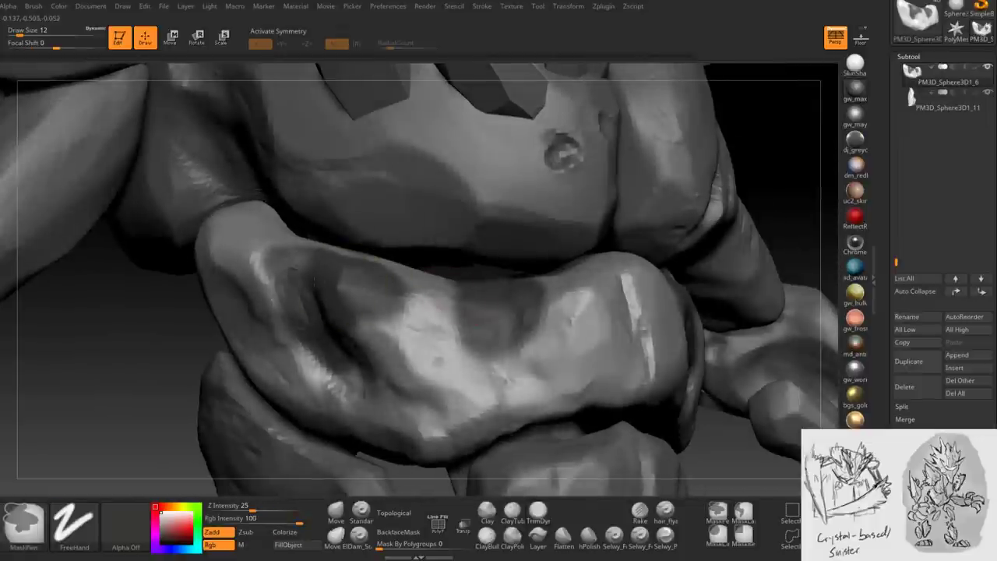
{"action": "mouse_move", "coordinate": [312, 281]}
{"action": "right_mouse_down"}
{"action": "mouse_move", "coordinate": [478, 416]}
{"action": "mouse_move", "coordinate": [533, 230]}
{"action": "mouse_move", "coordinate": [508, 348]}
{"action": "right_mouse_up"}
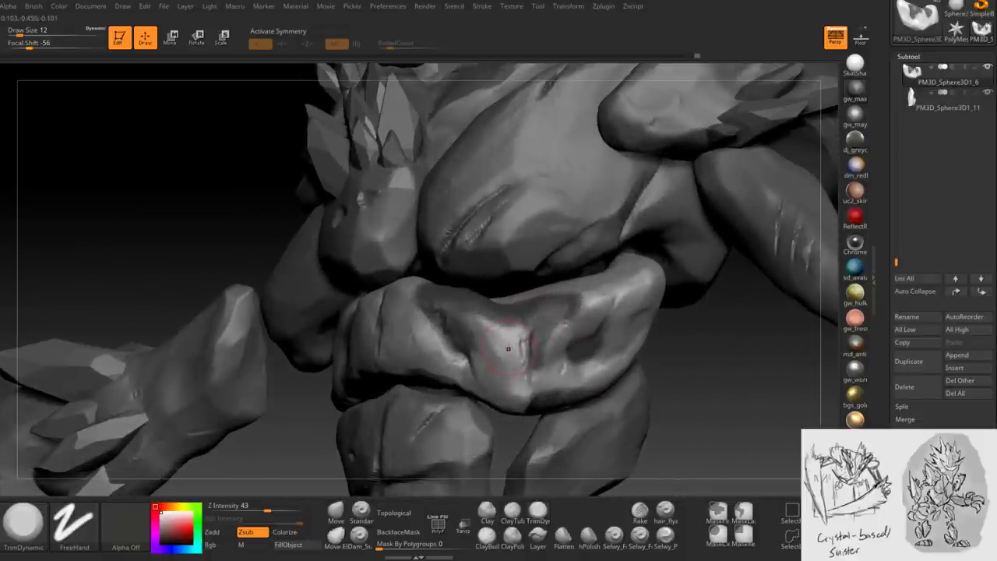
- Extract the masked patches with smoothing 5 and thickness 0.02, accept them as a new subtool and select it
{"action": "scroll", "coordinate": [942, 312], "scroll_direction": "down", "scroll_amount": 2}
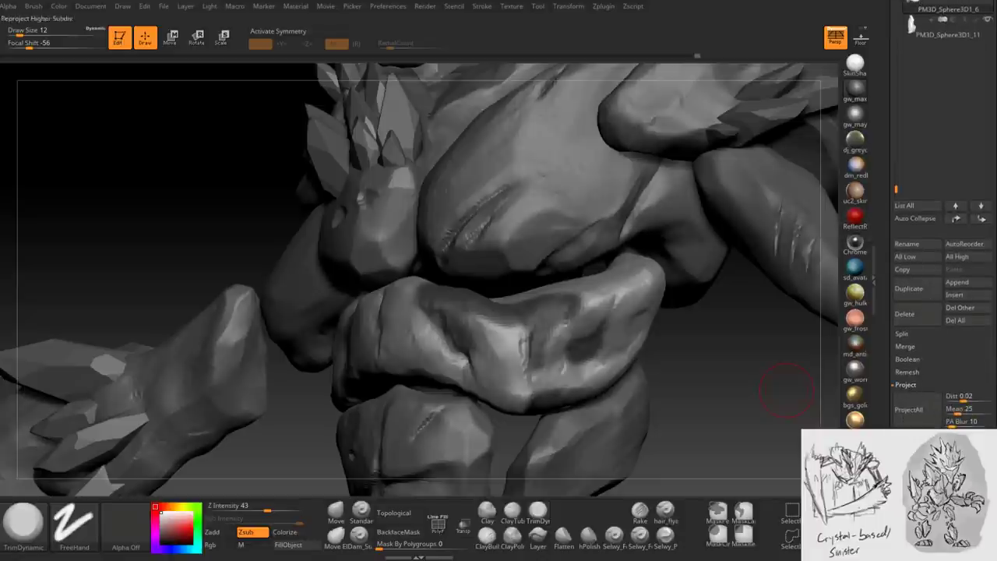
{"action": "left_click", "coordinate": [905, 384]}
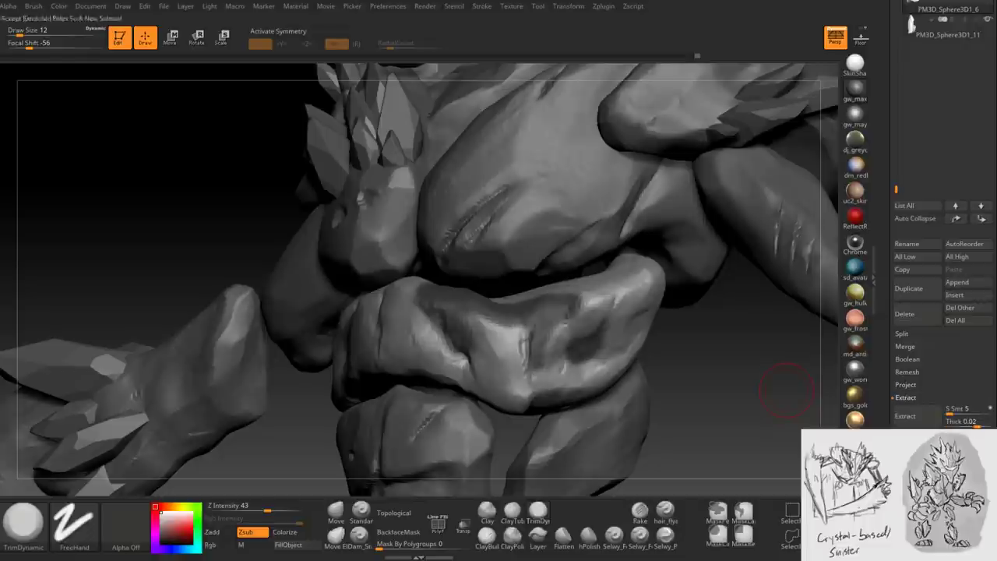
{"action": "left_click", "coordinate": [905, 415]}
{"action": "left_click", "coordinate": [905, 415]}
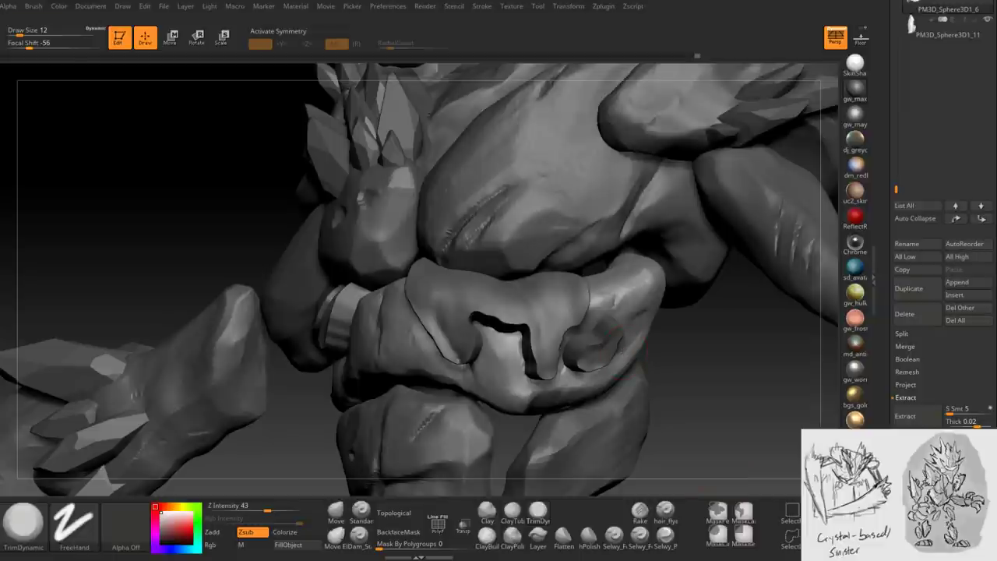
{"action": "right_click_drag", "start_coordinate": [544, 346], "coordinate": [576, 350]}
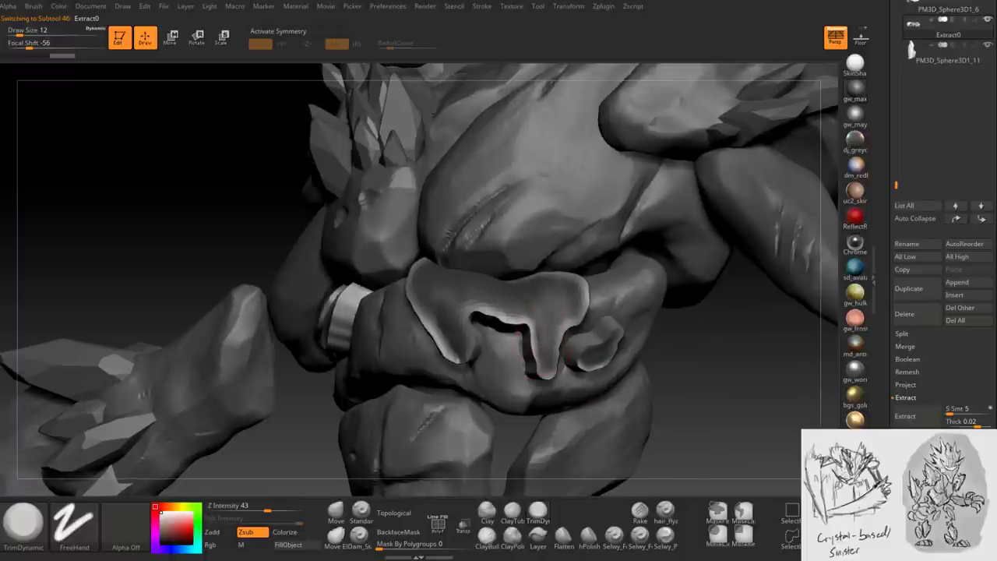
- Clear the extracted pieces' mask and smooth the drip shapes under the uncut pectoral at draw size 25
{"action": "key", "text": "space"}
{"action": "key", "text": "ctrl"}
{"action": "mouse_move", "coordinate": [667, 322]}
{"action": "left_mouse_down"}
{"action": "mouse_move", "coordinate": [483, 303]}
{"action": "mouse_move", "coordinate": [545, 312]}
{"action": "left_mouse_up"}
{"action": "left_click_drag", "start_coordinate": [78, 234], "coordinate": [172, 257]}
{"action": "left_click_drag", "start_coordinate": [599, 327], "coordinate": [603, 366], "text": "shift"}
{"action": "left_click_drag", "start_coordinate": [117, 234], "coordinate": [195, 219]}
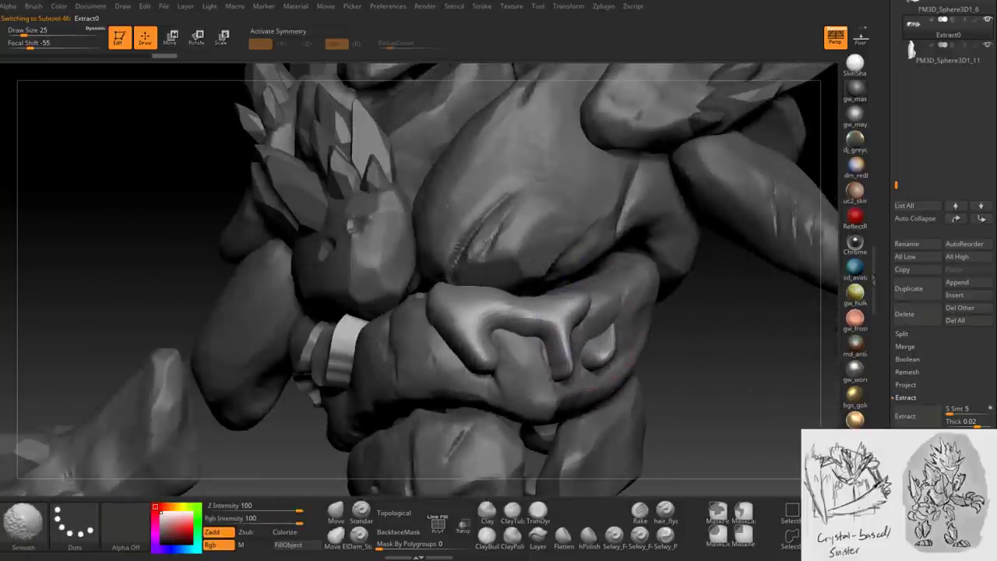
{"action": "left_click_drag", "start_coordinate": [740, 350], "coordinate": [701, 343]}
{"action": "left_click_drag", "start_coordinate": [117, 233], "coordinate": [249, 222]}
{"action": "left_click_drag", "start_coordinate": [390, 343], "coordinate": [413, 389], "text": "shift"}
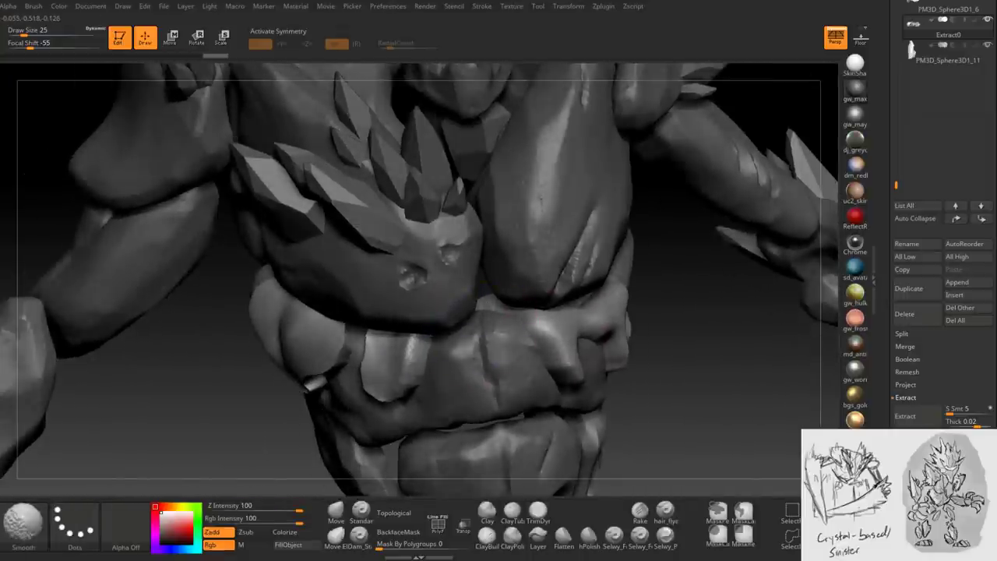
- Smooth the extracted pieces beneath the crystal-covered pectoral so their hard edges become rounded
{"action": "left_click_drag", "start_coordinate": [724, 374], "coordinate": [685, 366]}
{"action": "left_click_drag", "start_coordinate": [358, 335], "coordinate": [382, 389], "text": "shift"}
{"action": "left_click_drag", "start_coordinate": [724, 374], "coordinate": [686, 366]}
{"action": "left_click_drag", "start_coordinate": [700, 195], "coordinate": [740, 195]}
{"action": "left_click_drag", "start_coordinate": [382, 342], "coordinate": [405, 398], "text": "shift"}
{"action": "left_click_drag", "start_coordinate": [350, 296], "coordinate": [366, 351], "text": "shift"}
{"action": "left_click_drag", "start_coordinate": [701, 195], "coordinate": [670, 194]}
{"action": "left_click_drag", "start_coordinate": [369, 305], "coordinate": [417, 350], "text": "shift"}
{"action": "mouse_move", "coordinate": [748, 194]}
{"action": "left_mouse_down"}
{"action": "mouse_move", "coordinate": [701, 206]}
{"action": "mouse_move", "coordinate": [678, 226]}
{"action": "left_mouse_up"}
- Round off the remaining extracted pieces around the torso plate with smoothing strokes
{"action": "left_click_drag", "start_coordinate": [93, 155], "coordinate": [194, 195]}
{"action": "left_click_drag", "start_coordinate": [78, 195], "coordinate": [116, 206]}
{"action": "left_click_drag", "start_coordinate": [366, 156], "coordinate": [405, 194], "text": "shift"}
{"action": "left_click_drag", "start_coordinate": [78, 195], "coordinate": [242, 237]}
{"action": "key", "text": "shift"}
{"action": "left_click_drag", "start_coordinate": [233, 187], "coordinate": [342, 218], "text": "shift"}
{"action": "mouse_move", "coordinate": [543, 350]}
{"action": "left_mouse_down"}
{"action": "mouse_move", "coordinate": [571, 323]}
{"action": "mouse_move", "coordinate": [695, 257]}
{"action": "mouse_move", "coordinate": [381, 355]}
{"action": "mouse_move", "coordinate": [647, 341]}
{"action": "mouse_move", "coordinate": [567, 425]}
{"action": "left_mouse_up"}
{"action": "left_click_drag", "start_coordinate": [654, 355], "coordinate": [342, 261]}
{"action": "key", "text": "shift"}
- Soften the last hard edges on the extracted pieces and set TrimDynamic to draw size 16
{"action": "mouse_move", "coordinate": [619, 156]}
{"action": "left_mouse_down", "text": "alt"}
{"action": "mouse_move", "coordinate": [536, 273]}
{"action": "mouse_move", "coordinate": [312, 238]}
{"action": "mouse_move", "coordinate": [238, 237]}
{"action": "mouse_move", "coordinate": [296, 234]}
{"action": "mouse_move", "coordinate": [677, 346]}
{"action": "mouse_move", "coordinate": [647, 296]}
{"action": "mouse_move", "coordinate": [537, 261]}
{"action": "mouse_move", "coordinate": [518, 233]}
{"action": "mouse_move", "coordinate": [389, 272]}
{"action": "mouse_move", "coordinate": [483, 234]}
{"action": "left_mouse_up", "text": "alt"}
{"action": "key", "text": "ctrl"}
{"action": "key", "text": "shift"}
{"action": "mouse_move", "coordinate": [530, 187]}
{"action": "left_mouse_down", "text": "shift"}
{"action": "mouse_move", "coordinate": [576, 179]}
{"action": "mouse_move", "coordinate": [483, 280]}
{"action": "mouse_move", "coordinate": [467, 264]}
{"action": "mouse_move", "coordinate": [489, 248]}
{"action": "mouse_move", "coordinate": [467, 257]}
{"action": "mouse_move", "coordinate": [529, 296]}
{"action": "left_mouse_up", "text": "shift"}
{"action": "mouse_move", "coordinate": [351, 296]}
{"action": "left_mouse_down", "text": "shift"}
{"action": "mouse_move", "coordinate": [269, 245]}
{"action": "mouse_move", "coordinate": [327, 342]}
{"action": "left_mouse_up", "text": "shift"}
{"action": "mouse_move", "coordinate": [399, 350]}
{"action": "left_mouse_down"}
{"action": "mouse_move", "coordinate": [637, 412]}
{"action": "mouse_move", "coordinate": [585, 393]}
{"action": "left_mouse_up"}
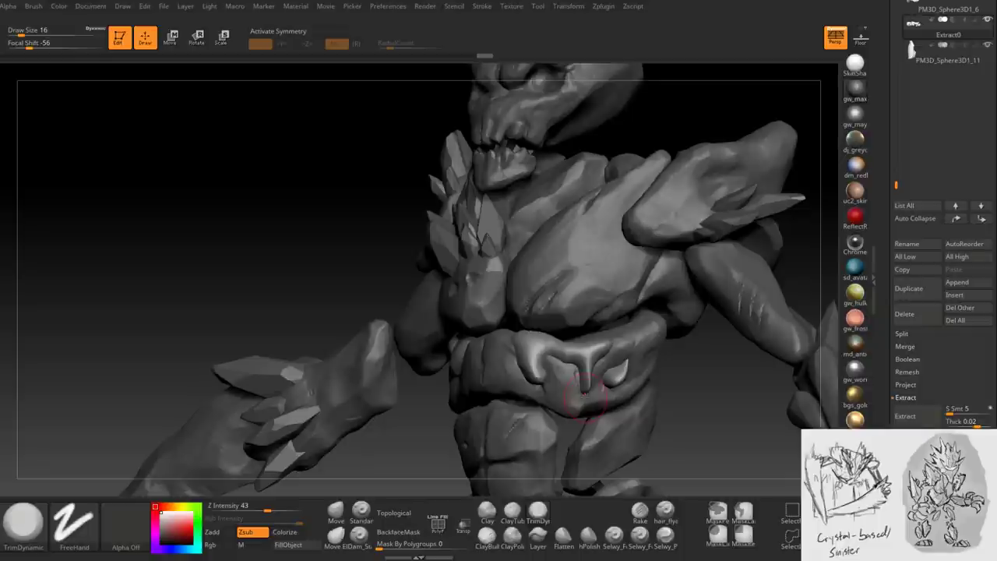
- Trim and smooth the narrow hanging tips of the extracted drips at draw size 6
{"action": "left_click_drag", "start_coordinate": [585, 390], "coordinate": [530, 366], "text": "alt"}
{"action": "key", "text": "space"}
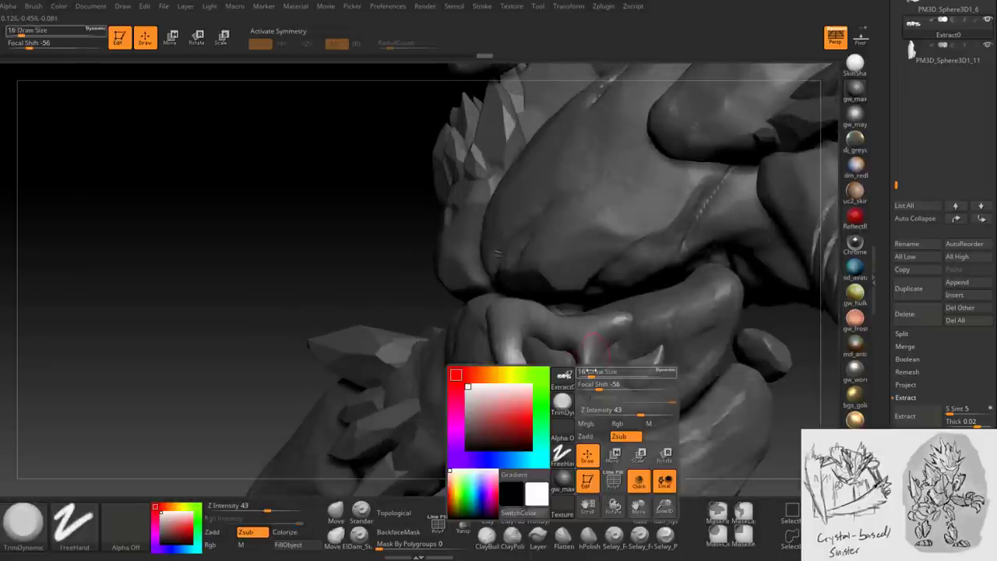
{"action": "key", "text": "shift"}
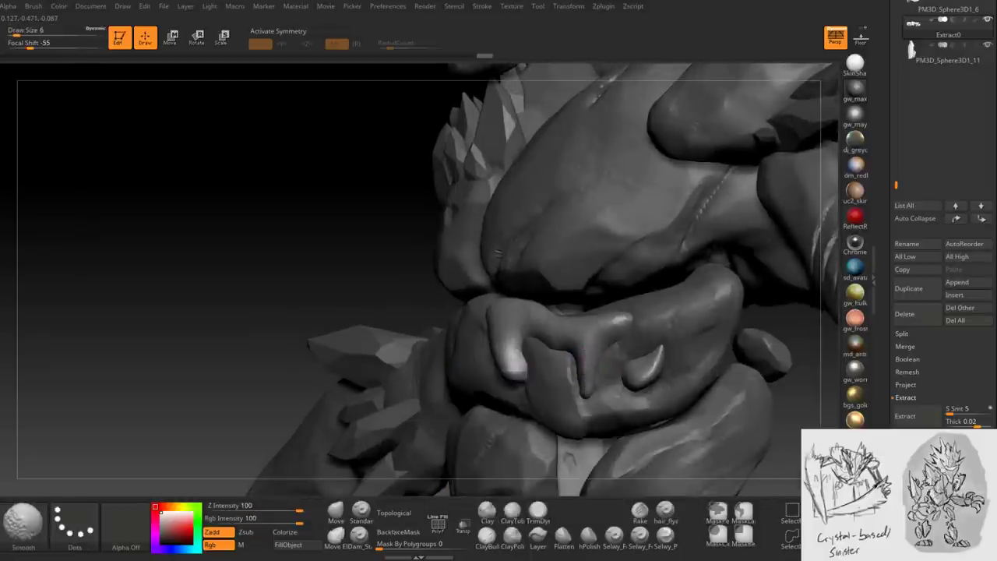
{"action": "left_click_drag", "start_coordinate": [589, 347], "coordinate": [605, 349], "text": "alt"}
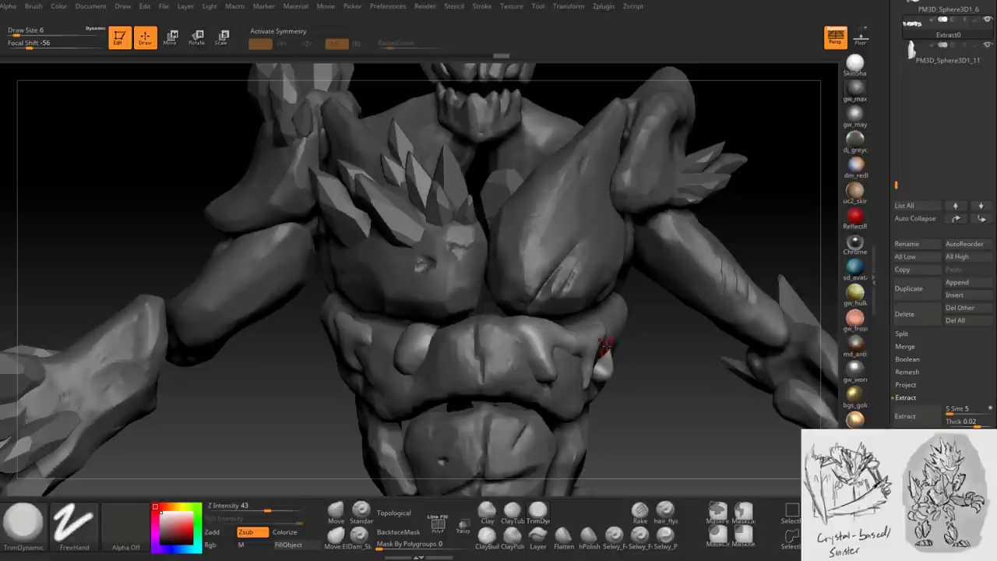
{"action": "mouse_move", "coordinate": [665, 361]}
{"action": "right_mouse_down"}
{"action": "mouse_move", "coordinate": [667, 350]}
{"action": "mouse_move", "coordinate": [532, 360]}
{"action": "mouse_move", "coordinate": [545, 370]}
{"action": "mouse_move", "coordinate": [629, 334]}
{"action": "mouse_move", "coordinate": [545, 364]}
{"action": "mouse_move", "coordinate": [689, 356]}
{"action": "mouse_move", "coordinate": [607, 354]}
{"action": "mouse_move", "coordinate": [629, 342]}
{"action": "right_mouse_up"}
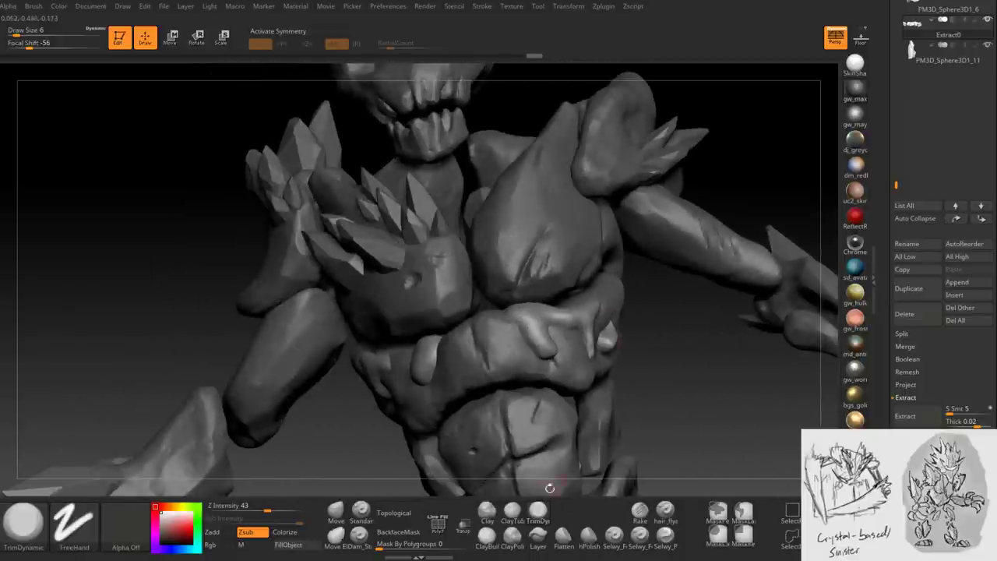
- Build up rough clay on the extracted drips' lower tips and junction with ClayBuildup, raising the draw size from 6 to 11
{"action": "left_click", "coordinate": [486, 535]}
{"action": "mouse_move", "coordinate": [545, 374]}
{"action": "right_mouse_down", "text": "alt"}
{"action": "mouse_move", "coordinate": [545, 359]}
{"action": "mouse_move", "coordinate": [557, 358]}
{"action": "right_mouse_up", "text": "alt"}
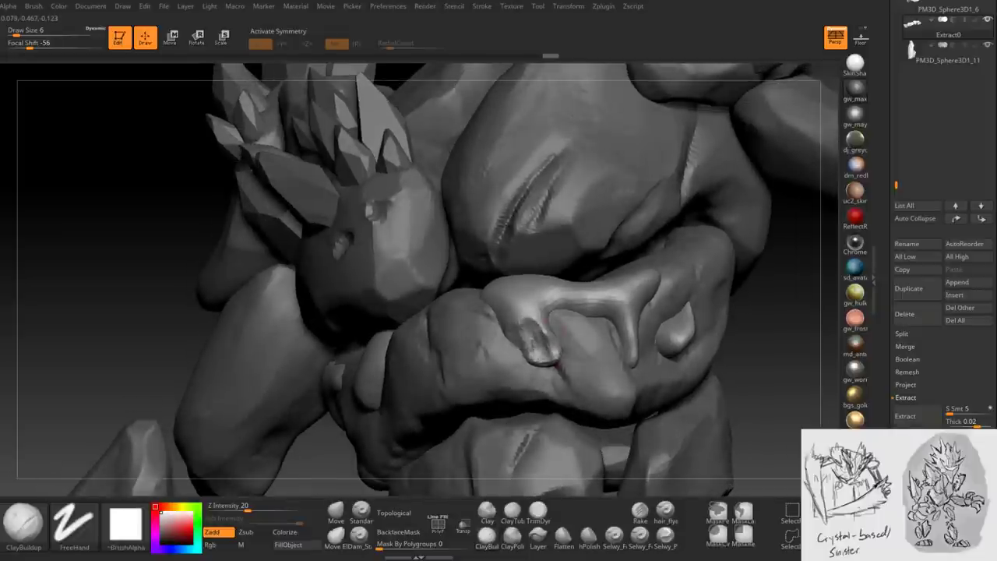
{"action": "mouse_move", "coordinate": [553, 362]}
{"action": "right_mouse_down"}
{"action": "mouse_move", "coordinate": [568, 343]}
{"action": "mouse_move", "coordinate": [596, 349]}
{"action": "mouse_move", "coordinate": [580, 334]}
{"action": "mouse_move", "coordinate": [598, 276]}
{"action": "right_mouse_up"}
{"action": "key", "text": "space"}
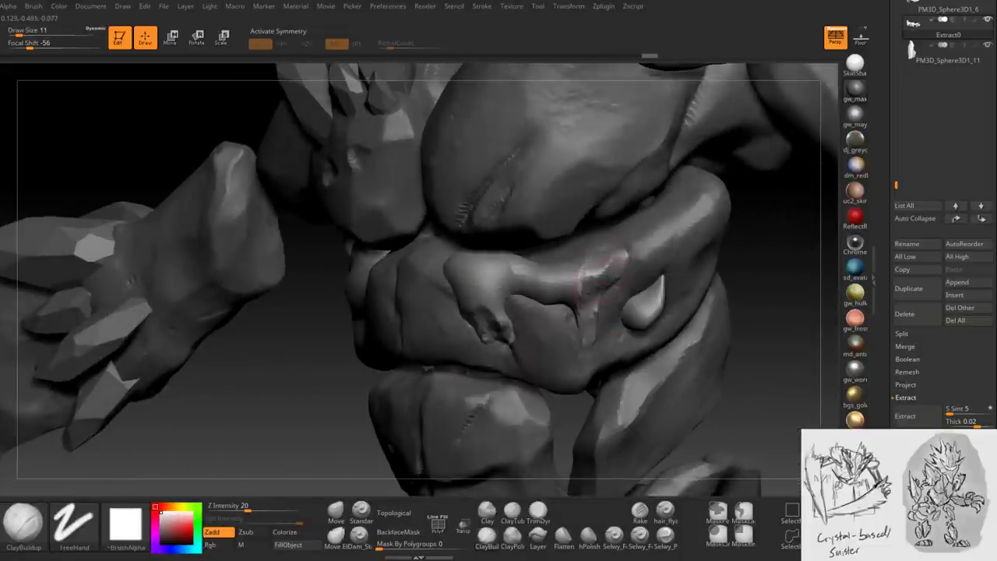
- Build up rough clay along the upper bridge and junction of the extracted drip growth at draw size 11
{"action": "right_click_drag", "start_coordinate": [599, 273], "coordinate": [603, 271]}
{"action": "left_click_drag", "start_coordinate": [603, 271], "coordinate": [584, 282]}
{"action": "right_click_drag", "start_coordinate": [584, 282], "coordinate": [584, 262]}
{"action": "left_click_drag", "start_coordinate": [584, 262], "coordinate": [577, 265]}
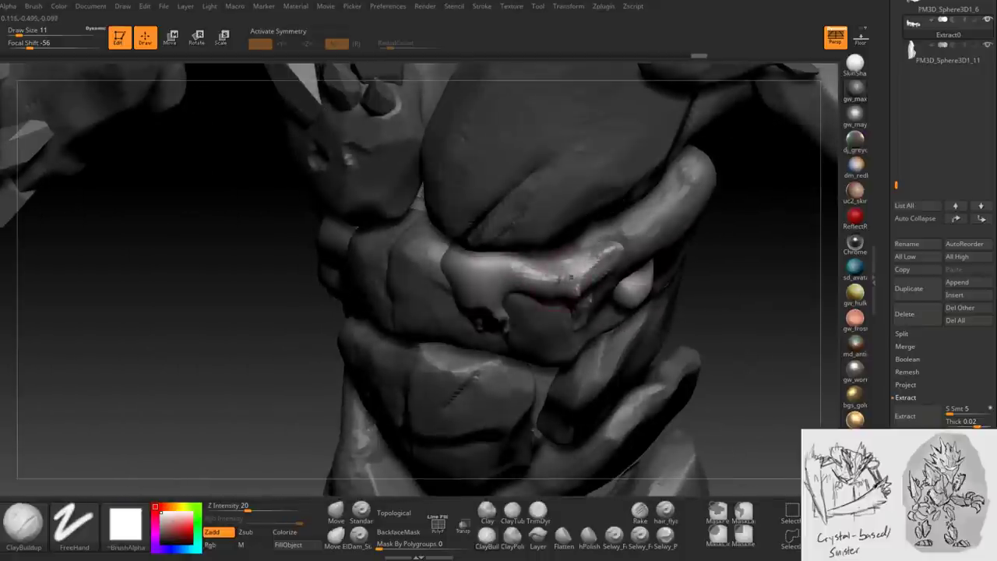
{"action": "right_click_drag", "start_coordinate": [577, 265], "coordinate": [592, 257]}
{"action": "left_click_drag", "start_coordinate": [619, 254], "coordinate": [577, 272]}
- Roughen the drip growth's rounded inner end and outer branch with ClayBuildup, reducing the draw size to 9
{"action": "right_click_drag", "start_coordinate": [545, 296], "coordinate": [499, 280]}
{"action": "mouse_move", "coordinate": [499, 280]}
{"action": "left_mouse_down"}
{"action": "mouse_move", "coordinate": [479, 300]}
{"action": "mouse_move", "coordinate": [460, 273]}
{"action": "mouse_move", "coordinate": [448, 275]}
{"action": "left_mouse_up"}
{"action": "right_click_drag", "start_coordinate": [448, 275], "coordinate": [459, 273]}
{"action": "mouse_move", "coordinate": [479, 300]}
{"action": "left_mouse_down"}
{"action": "mouse_move", "coordinate": [464, 261]}
{"action": "mouse_move", "coordinate": [450, 265]}
{"action": "left_mouse_up"}
{"action": "right_click_drag", "start_coordinate": [459, 273], "coordinate": [498, 281]}
{"action": "left_click_drag", "start_coordinate": [483, 308], "coordinate": [486, 281]}
{"action": "mouse_move", "coordinate": [487, 280]}
{"action": "right_mouse_down"}
{"action": "mouse_move", "coordinate": [514, 289]}
{"action": "mouse_move", "coordinate": [492, 260]}
{"action": "right_mouse_up"}
{"action": "key", "text": "space"}
{"action": "left_click_drag", "start_coordinate": [492, 259], "coordinate": [525, 281]}
{"action": "right_click_drag", "start_coordinate": [526, 281], "coordinate": [600, 313]}
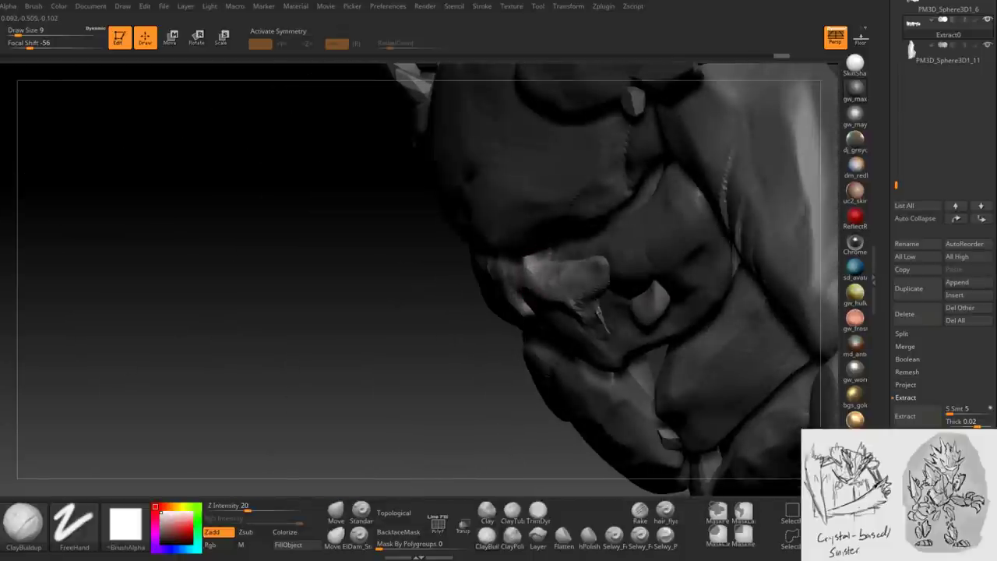
{"action": "right_click_drag", "start_coordinate": [560, 270], "coordinate": [568, 269]}
{"action": "mouse_move", "coordinate": [549, 301]}
{"action": "right_mouse_down"}
{"action": "mouse_move", "coordinate": [567, 301]}
{"action": "mouse_move", "coordinate": [536, 309]}
{"action": "mouse_move", "coordinate": [532, 298]}
{"action": "mouse_move", "coordinate": [578, 299]}
{"action": "right_mouse_up"}
{"action": "key", "text": "shift"}
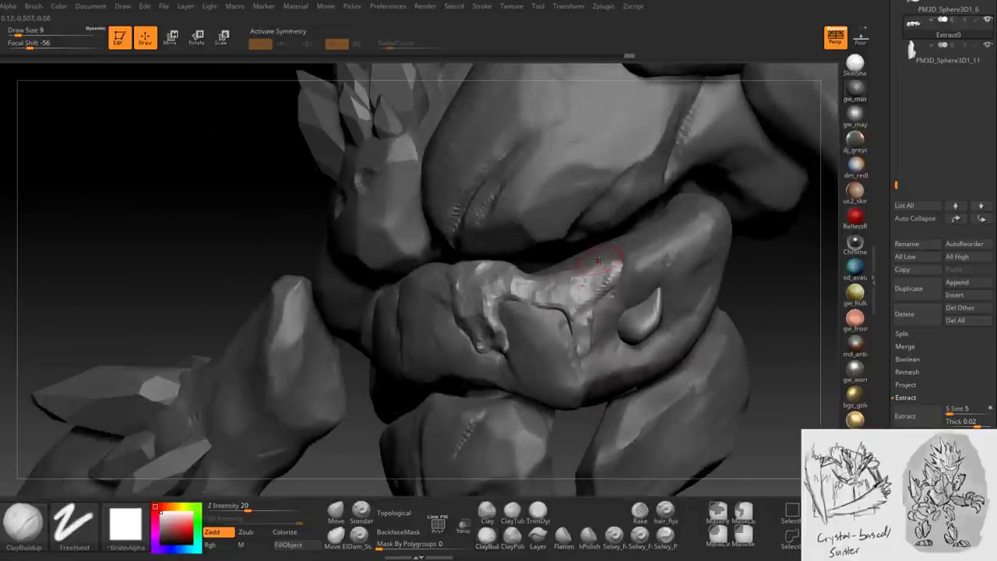
- Carve rough facets into the small teardrop piece beside the drips with ClayBuildup at draw size 4
{"action": "right_click_drag", "start_coordinate": [597, 260], "coordinate": [526, 327]}
{"action": "mouse_move", "coordinate": [503, 319]}
{"action": "left_mouse_down"}
{"action": "mouse_move", "coordinate": [511, 343]}
{"action": "mouse_move", "coordinate": [533, 316]}
{"action": "left_mouse_up"}
{"action": "key", "text": "space"}
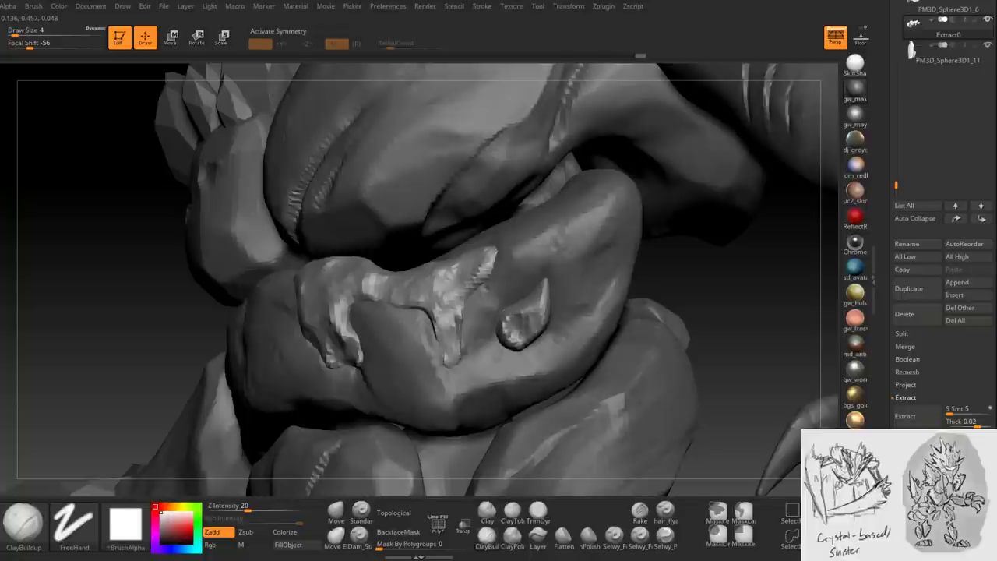
{"action": "mouse_move", "coordinate": [535, 312]}
{"action": "right_mouse_down"}
{"action": "mouse_move", "coordinate": [536, 334]}
{"action": "mouse_move", "coordinate": [514, 342]}
{"action": "right_mouse_up"}
{"action": "right_click_drag", "start_coordinate": [534, 309], "coordinate": [512, 321]}
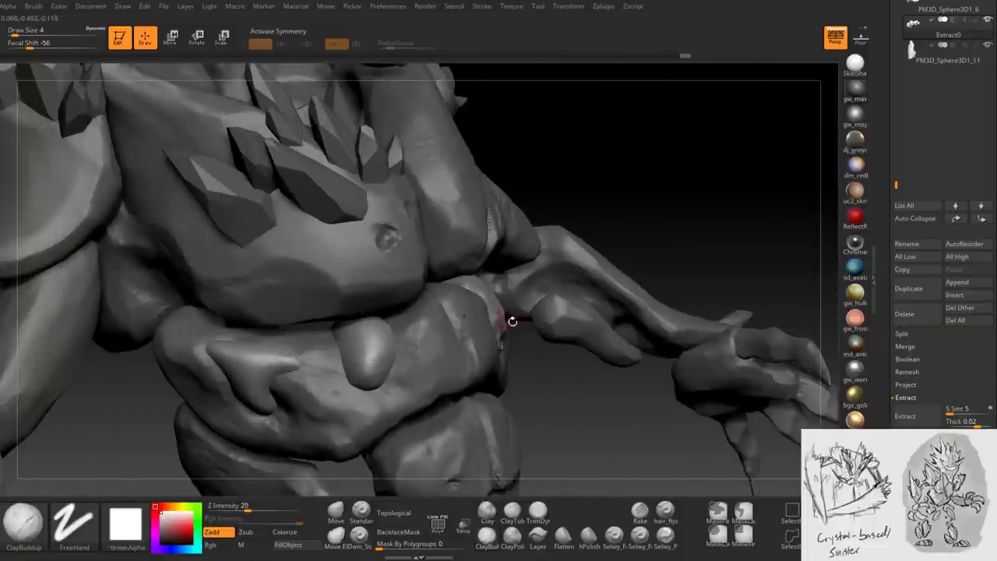
- Build up rough clay on the oval extracted piece on the torso plate's opposite half at draw size 7
{"action": "right_click_drag", "start_coordinate": [366, 351], "coordinate": [436, 348]}
{"action": "key", "text": "space"}
{"action": "left_click_drag", "start_coordinate": [436, 348], "coordinate": [448, 347]}
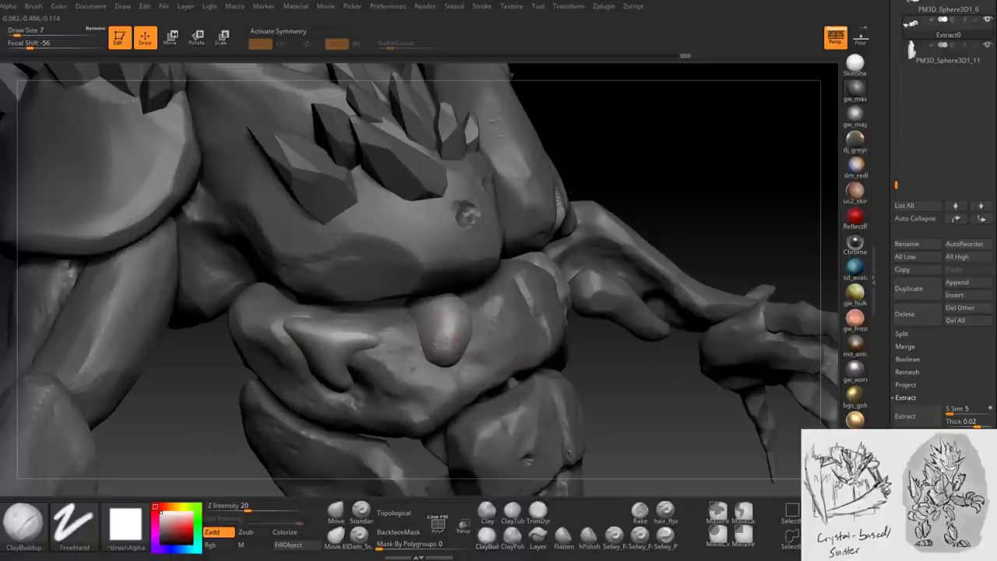
{"action": "right_click_drag", "start_coordinate": [440, 319], "coordinate": [444, 324]}
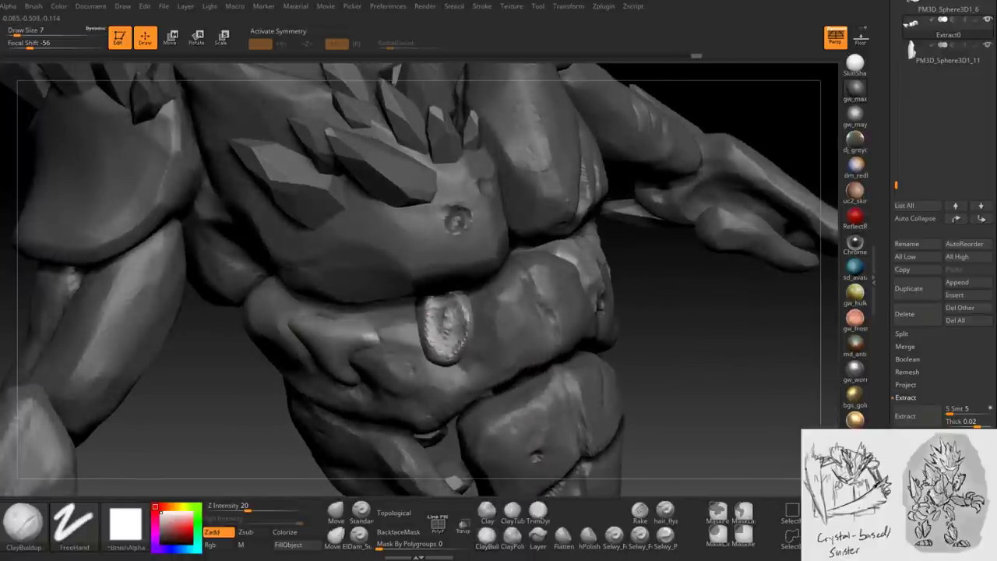
{"action": "mouse_move", "coordinate": [452, 315]}
{"action": "right_mouse_down"}
{"action": "mouse_move", "coordinate": [467, 310]}
{"action": "mouse_move", "coordinate": [445, 327]}
{"action": "mouse_move", "coordinate": [470, 302]}
{"action": "mouse_move", "coordinate": [449, 296]}
{"action": "mouse_move", "coordinate": [448, 276]}
{"action": "right_mouse_up"}
{"action": "key", "text": "shift"}
- Make the other parts transparent and roughen the extracted pieces' hidden surfaces with ClayBuildup at draw size 12
{"action": "left_click", "coordinate": [463, 526]}
{"action": "mouse_move", "coordinate": [451, 319]}
{"action": "right_mouse_down"}
{"action": "mouse_move", "coordinate": [528, 308]}
{"action": "mouse_move", "coordinate": [407, 385]}
{"action": "right_mouse_up"}
{"action": "right_click_drag", "start_coordinate": [441, 355], "coordinate": [506, 282]}
{"action": "right_click_drag", "start_coordinate": [581, 248], "coordinate": [518, 257]}
{"action": "right_click_drag", "start_coordinate": [490, 300], "coordinate": [498, 264]}
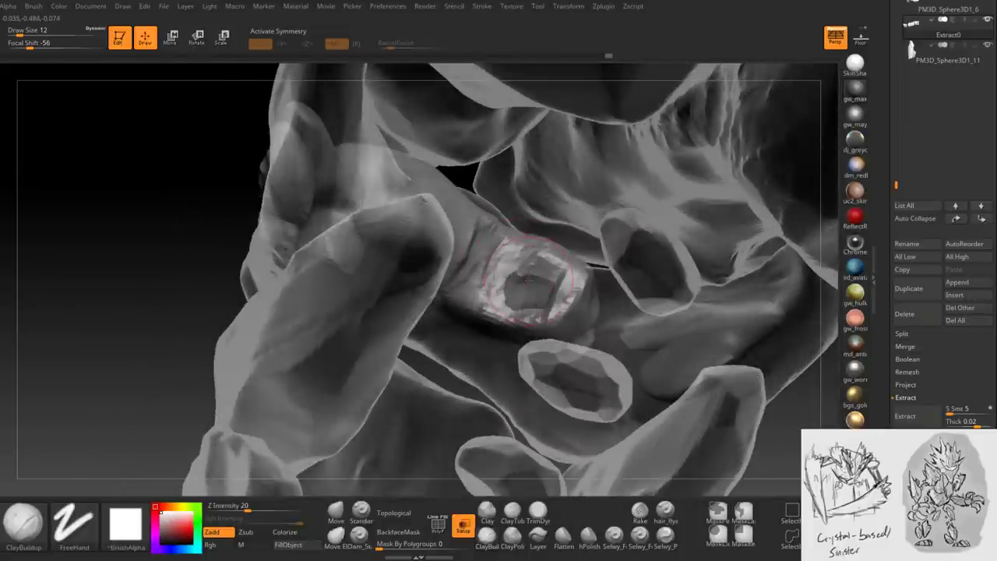
{"action": "mouse_move", "coordinate": [547, 285]}
{"action": "right_mouse_down"}
{"action": "mouse_move", "coordinate": [514, 264]}
{"action": "mouse_move", "coordinate": [483, 273]}
{"action": "mouse_move", "coordinate": [430, 261]}
{"action": "mouse_move", "coordinate": [449, 249]}
{"action": "mouse_move", "coordinate": [523, 299]}
{"action": "mouse_move", "coordinate": [536, 274]}
{"action": "mouse_move", "coordinate": [506, 284]}
{"action": "mouse_move", "coordinate": [535, 336]}
{"action": "mouse_move", "coordinate": [480, 331]}
{"action": "right_mouse_up"}
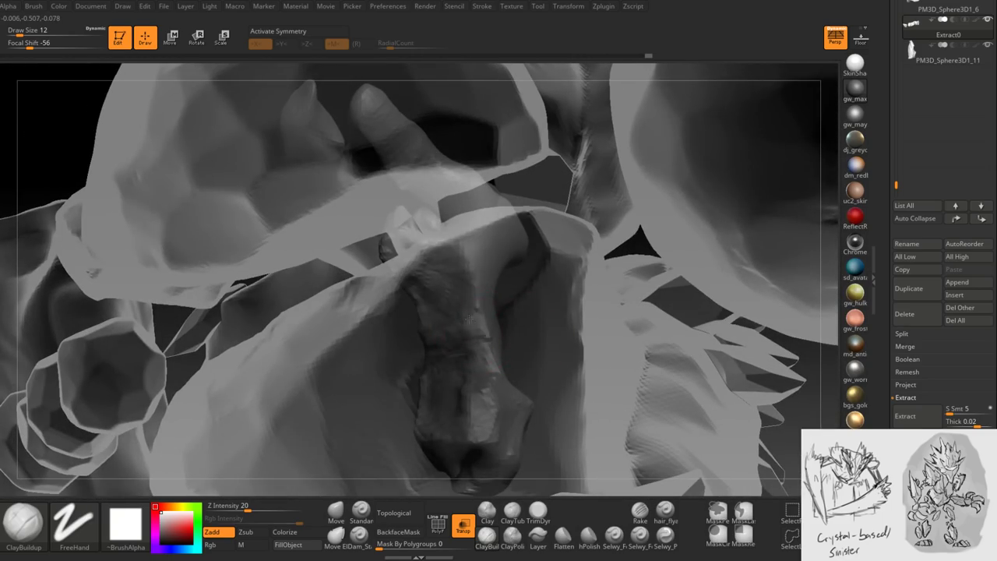
- Build up clay on the extracted pieces' remaining covered ends at draw size 7, using transparency, and restore the normal display
{"action": "mouse_move", "coordinate": [465, 254]}
{"action": "right_mouse_down"}
{"action": "mouse_move", "coordinate": [492, 243]}
{"action": "mouse_move", "coordinate": [474, 238]}
{"action": "mouse_move", "coordinate": [548, 239]}
{"action": "mouse_move", "coordinate": [506, 249]}
{"action": "mouse_move", "coordinate": [467, 303]}
{"action": "right_mouse_up"}
{"action": "key", "text": "space"}
{"action": "left_click_drag", "start_coordinate": [390, 245], "coordinate": [363, 246]}
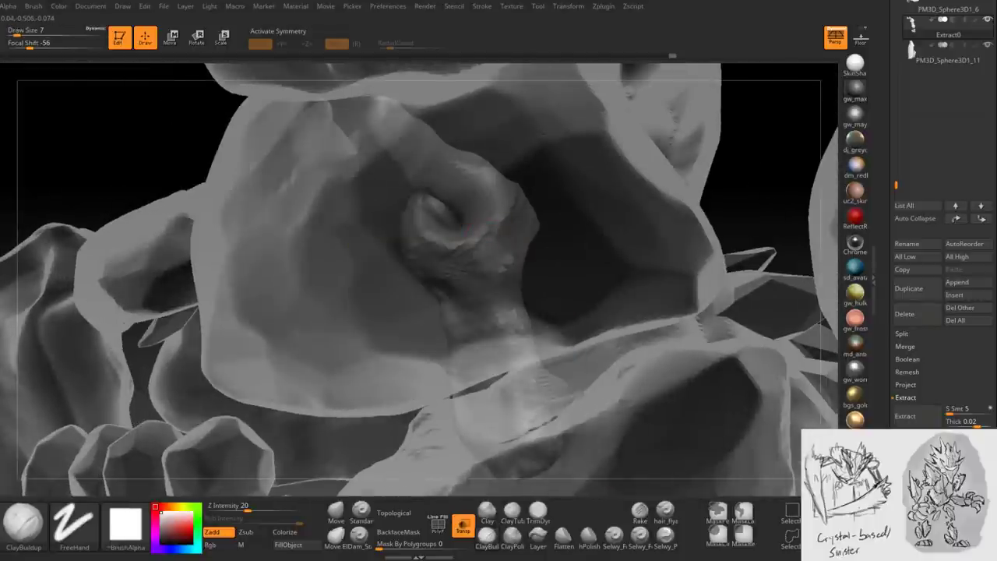
{"action": "right_click_drag", "start_coordinate": [436, 251], "coordinate": [550, 254]}
{"action": "left_click", "coordinate": [463, 527]}
{"action": "mouse_move", "coordinate": [514, 281]}
{"action": "right_mouse_down"}
{"action": "mouse_move", "coordinate": [545, 319]}
{"action": "mouse_move", "coordinate": [538, 343]}
{"action": "mouse_move", "coordinate": [553, 339]}
{"action": "mouse_move", "coordinate": [514, 328]}
{"action": "mouse_move", "coordinate": [529, 347]}
{"action": "mouse_move", "coordinate": [473, 410]}
{"action": "right_mouse_up"}
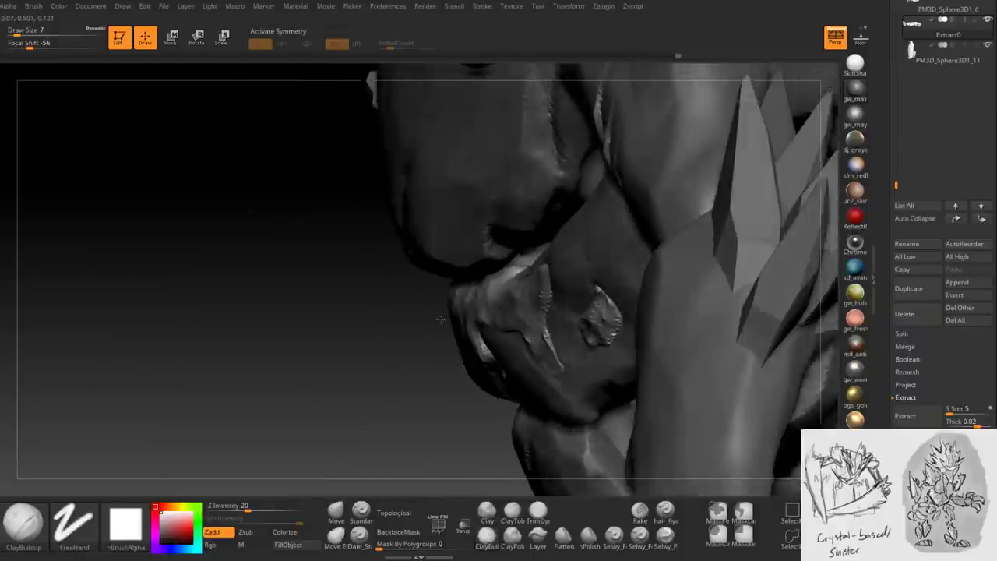
{"action": "left_click", "coordinate": [463, 527]}
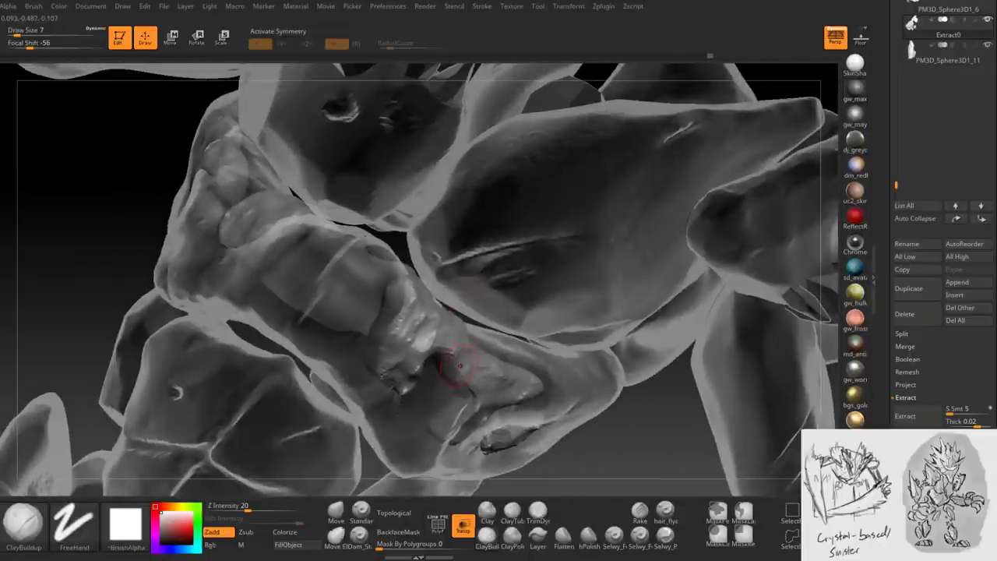
{"action": "left_click", "coordinate": [463, 526]}
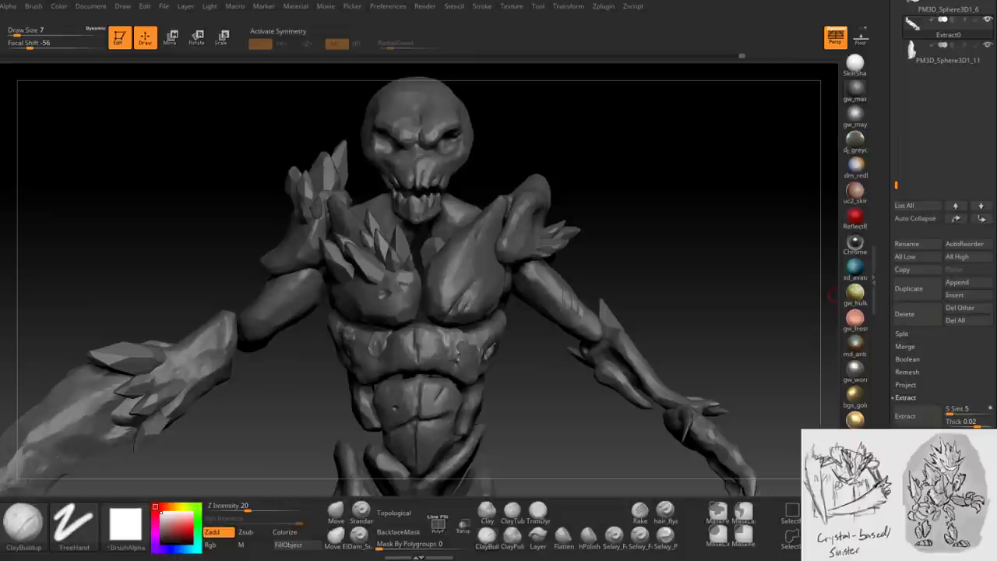
- Remesh the extracted growths with DynaMesh at resolution 1392
{"action": "left_click", "coordinate": [913, 391]}
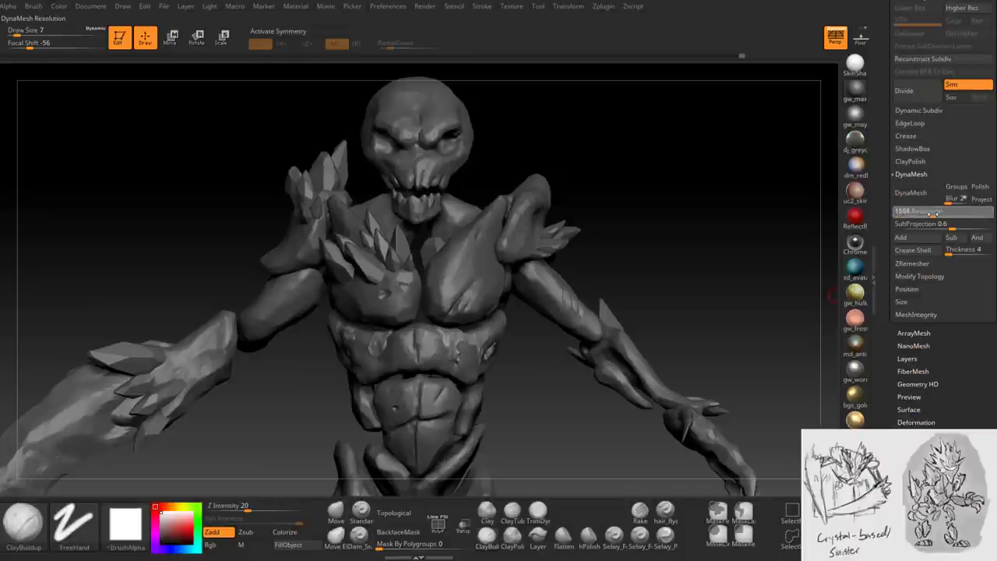
{"action": "left_click_drag", "start_coordinate": [932, 214], "coordinate": [927, 212]}
{"action": "left_click", "coordinate": [912, 193]}
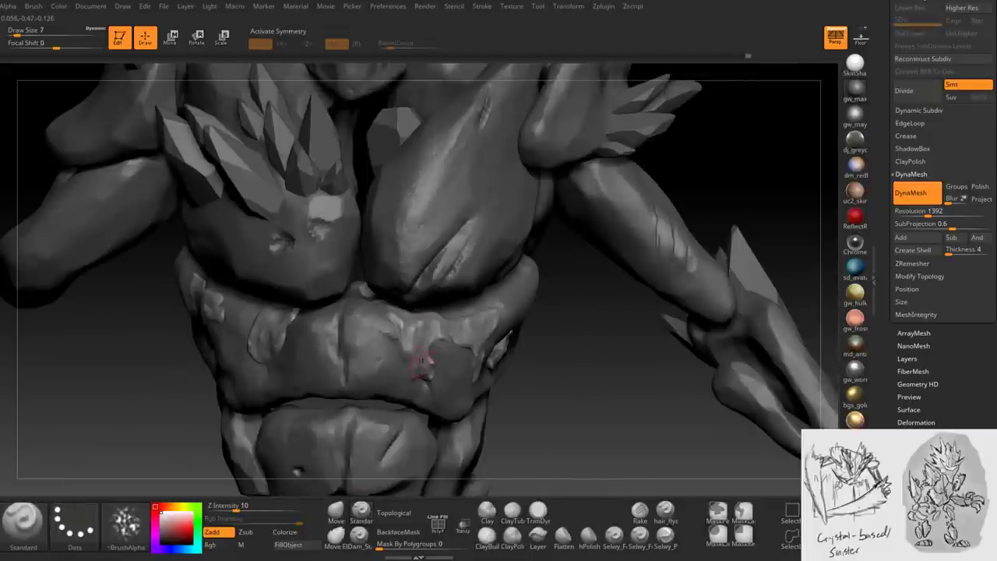
- Stipple the growth's inner hanging drip with the Standard brush and a dotted alpha at draw size 11, and save the project
{"action": "key", "text": "space"}
{"action": "left_click_drag", "start_coordinate": [419, 363], "coordinate": [423, 364]}
{"action": "right_click_drag", "start_coordinate": [421, 374], "coordinate": [460, 363]}
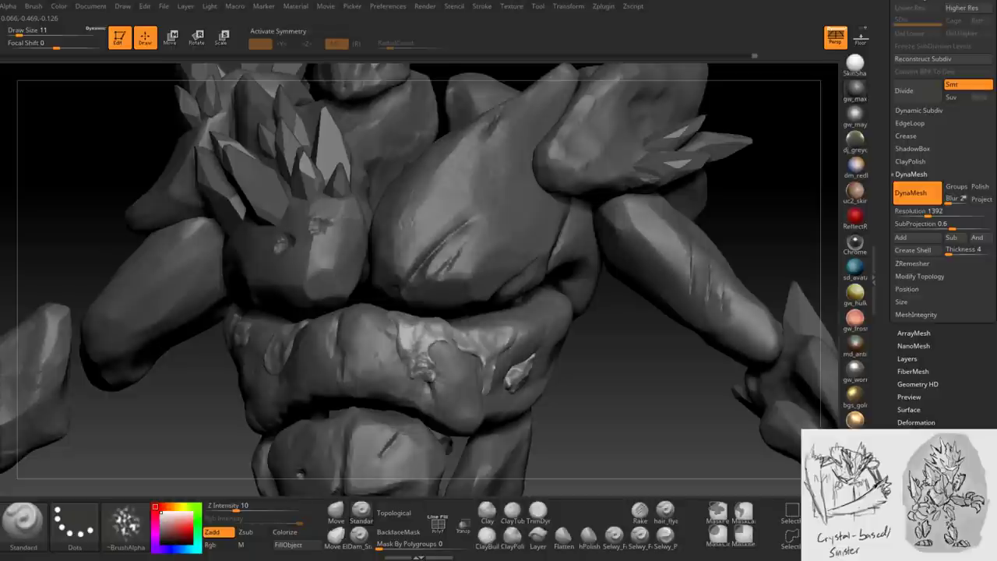
{"action": "key", "text": "ctrl+s"}
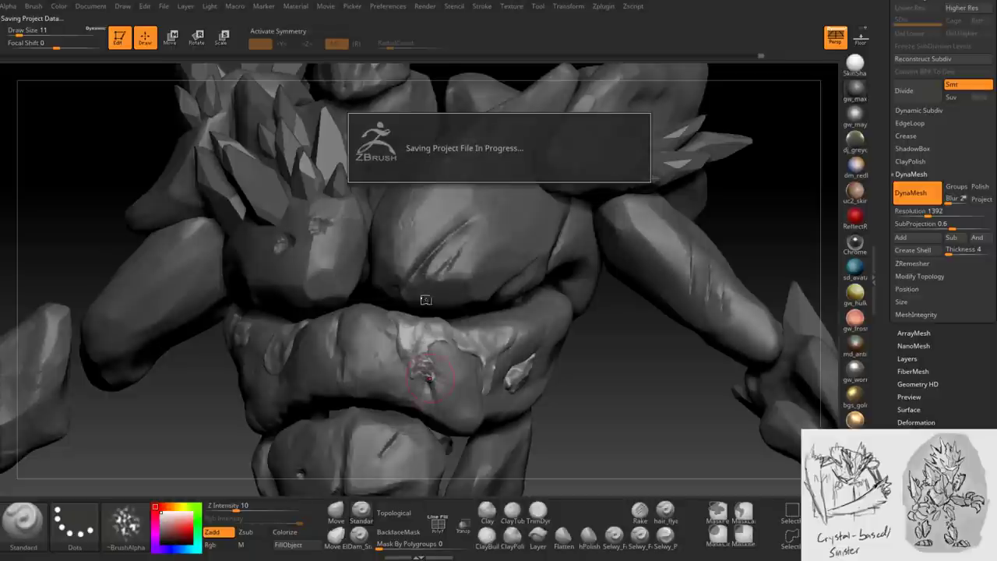
{"action": "right_click_drag", "start_coordinate": [428, 377], "coordinate": [404, 341]}
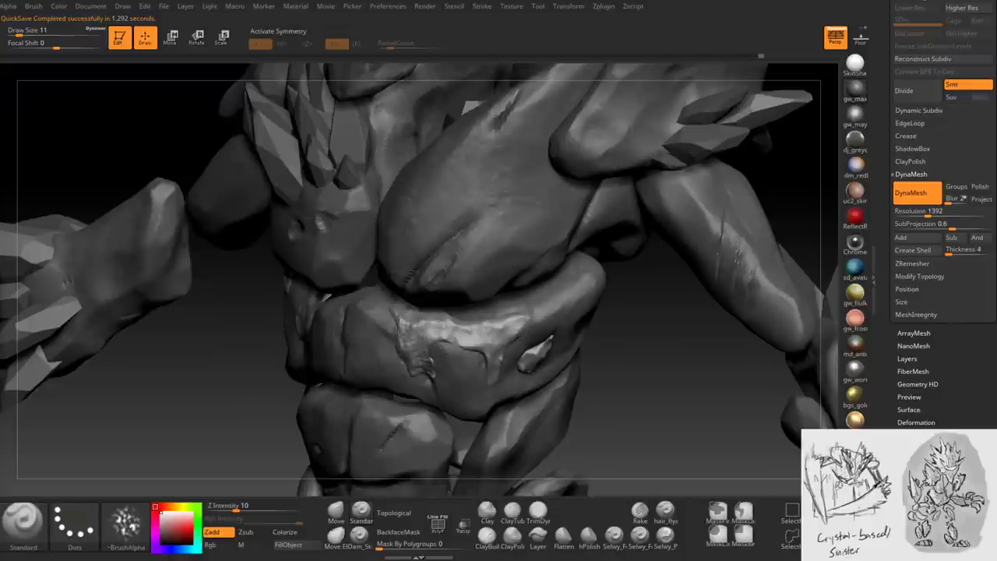
- Extend the grainy Standard-brush texture across the growth's bridge and down its outer drip at Z Intensity 10
{"action": "right_click_drag", "start_coordinate": [393, 342], "coordinate": [401, 331]}
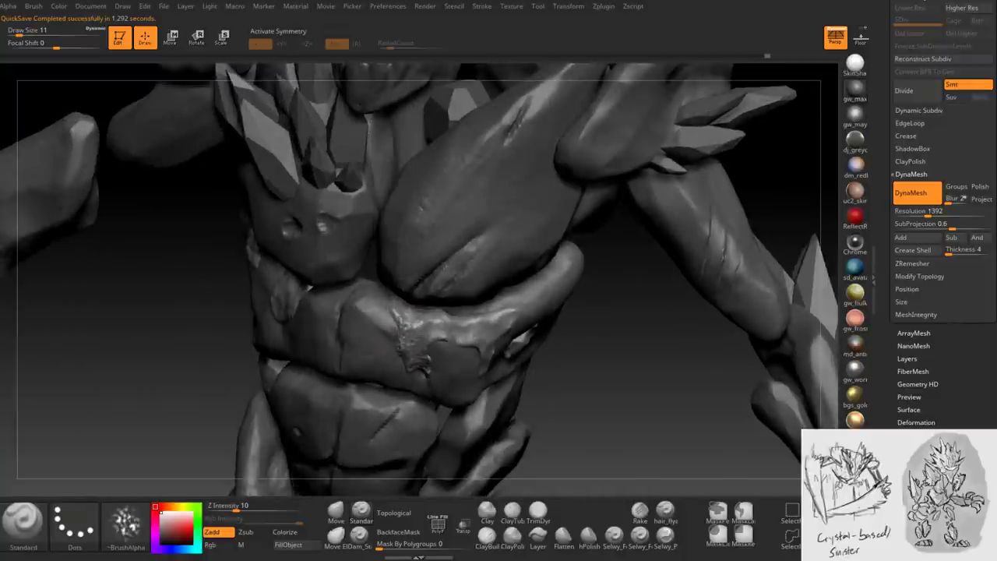
{"action": "mouse_move", "coordinate": [484, 319]}
{"action": "right_mouse_down"}
{"action": "mouse_move", "coordinate": [444, 327]}
{"action": "mouse_move", "coordinate": [467, 326]}
{"action": "right_mouse_up"}
{"action": "right_click", "coordinate": [467, 326]}
{"action": "left_click_drag", "start_coordinate": [468, 325], "coordinate": [475, 326]}
{"action": "right_click_drag", "start_coordinate": [483, 343], "coordinate": [473, 346]}
{"action": "key", "text": "["}
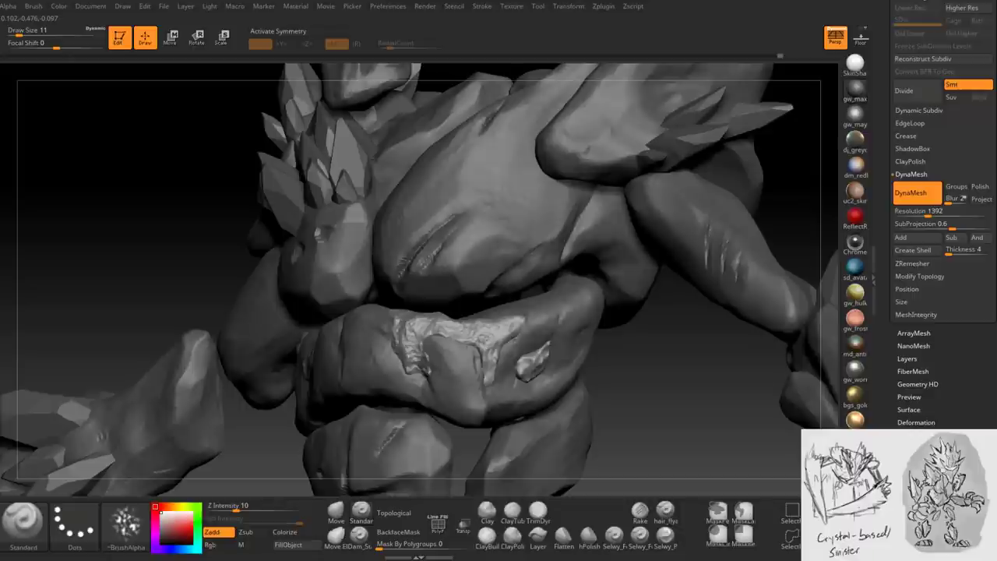
{"action": "right_click_drag", "start_coordinate": [486, 337], "coordinate": [483, 357]}
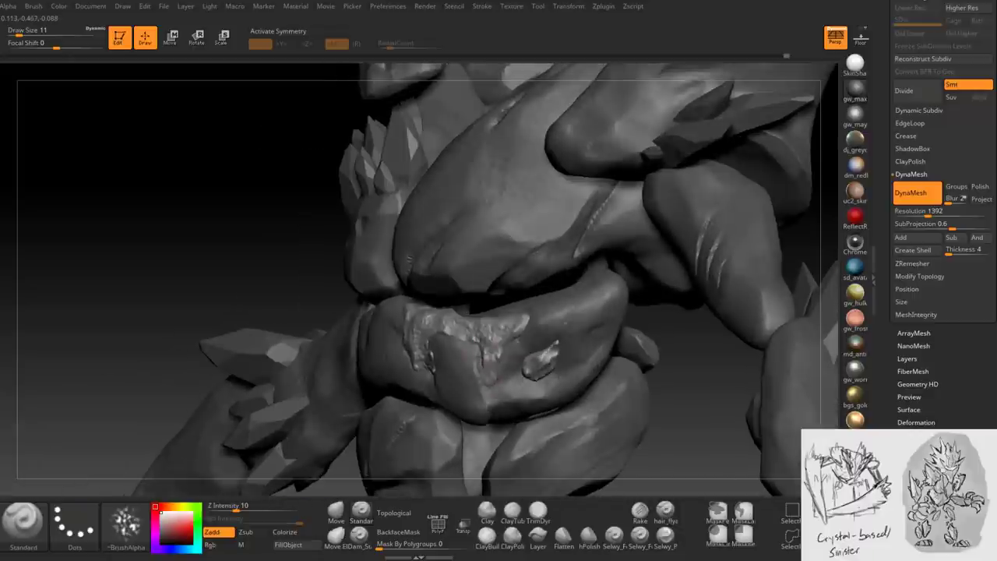
{"action": "right_click_drag", "start_coordinate": [489, 343], "coordinate": [492, 346]}
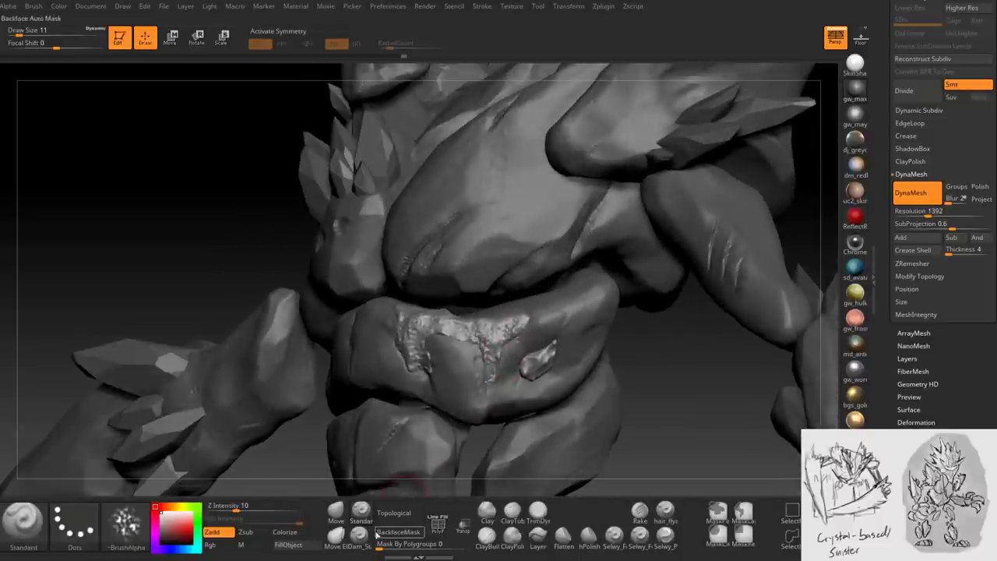
- Adjust the extracted growth's shape with the Move brush at draw size 18
{"action": "key", "text": "b"}
{"action": "key", "text": "m"}
{"action": "key", "text": "v"}
{"action": "mouse_move", "coordinate": [508, 294]}
{"action": "right_mouse_down"}
{"action": "mouse_move", "coordinate": [506, 327]}
{"action": "mouse_move", "coordinate": [518, 336]}
{"action": "mouse_move", "coordinate": [452, 366]}
{"action": "right_mouse_up"}
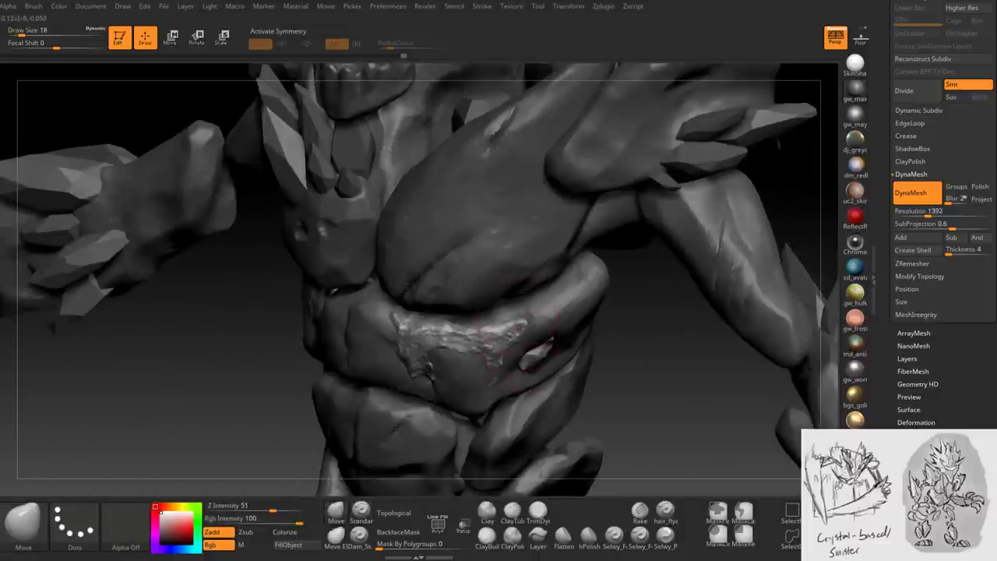
- Deepen the grainy texture on the main growth and small teardrop piece with the Standard brush at Z Intensity 16
{"action": "key", "text": "b"}
{"action": "key", "text": "s"}
{"action": "key", "text": "t"}
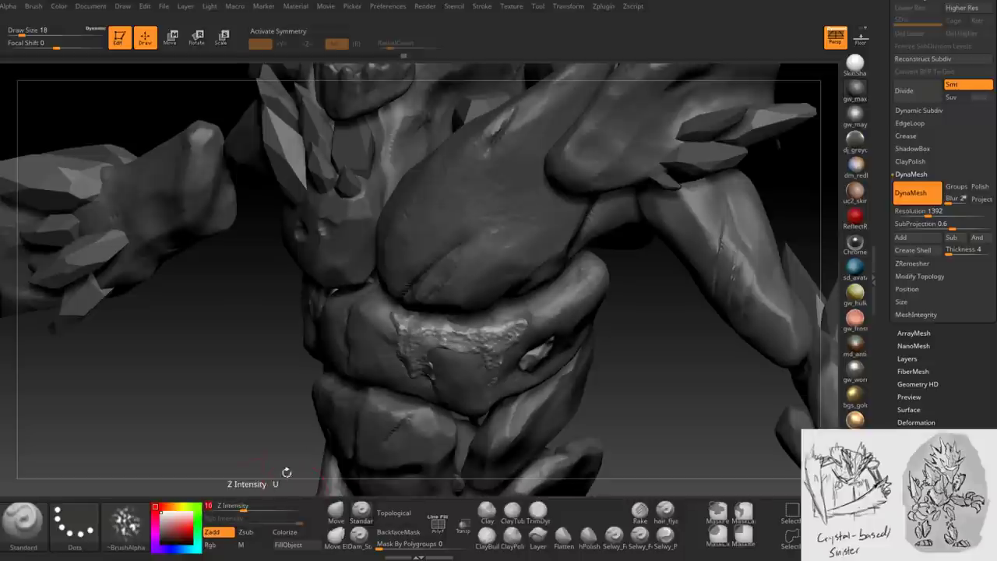
{"action": "mouse_move", "coordinate": [467, 350]}
{"action": "right_mouse_down"}
{"action": "mouse_move", "coordinate": [506, 339]}
{"action": "mouse_move", "coordinate": [513, 298]}
{"action": "right_mouse_up"}
{"action": "mouse_move", "coordinate": [510, 336]}
{"action": "right_mouse_down"}
{"action": "mouse_move", "coordinate": [537, 347]}
{"action": "mouse_move", "coordinate": [479, 331]}
{"action": "mouse_move", "coordinate": [449, 336]}
{"action": "mouse_move", "coordinate": [530, 360]}
{"action": "right_mouse_up"}
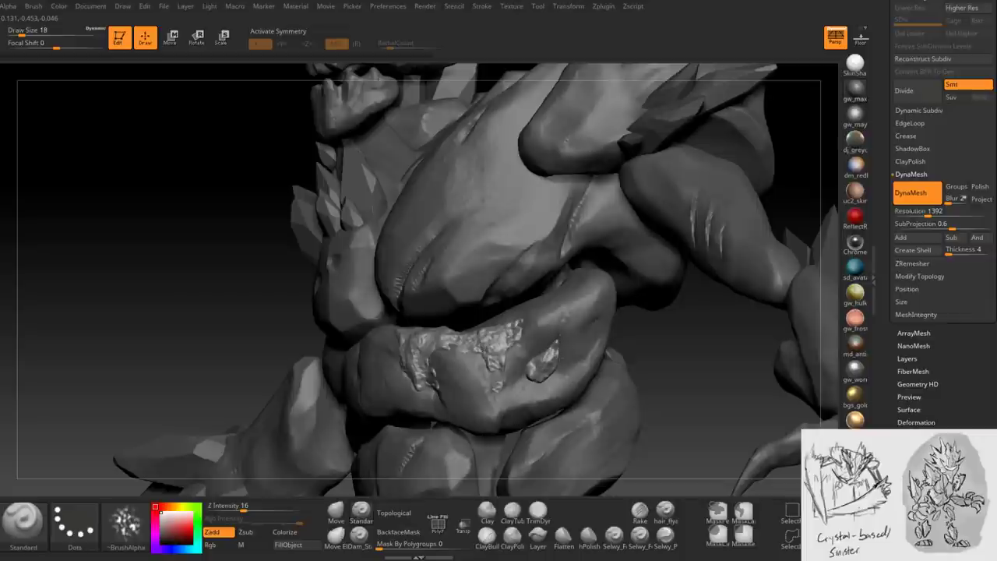
{"action": "right_click_drag", "start_coordinate": [545, 373], "coordinate": [530, 399]}
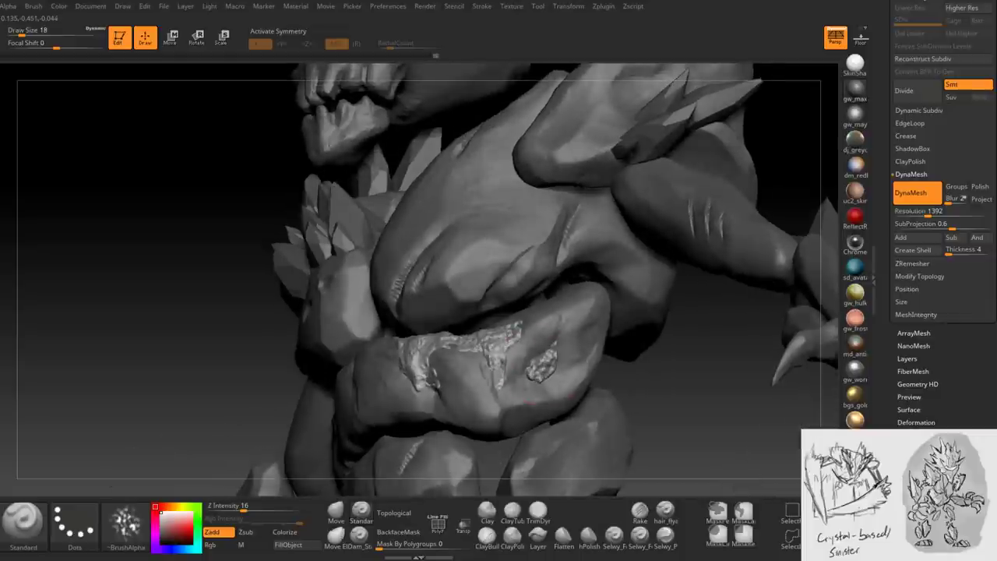
- Texture the oval extracted piece on the plate's opposite half with grainy Standard-brush strokes
{"action": "mouse_move", "coordinate": [515, 335]}
{"action": "right_mouse_down"}
{"action": "mouse_move", "coordinate": [537, 366]}
{"action": "mouse_move", "coordinate": [581, 349]}
{"action": "mouse_move", "coordinate": [491, 359]}
{"action": "mouse_move", "coordinate": [366, 405]}
{"action": "right_mouse_up"}
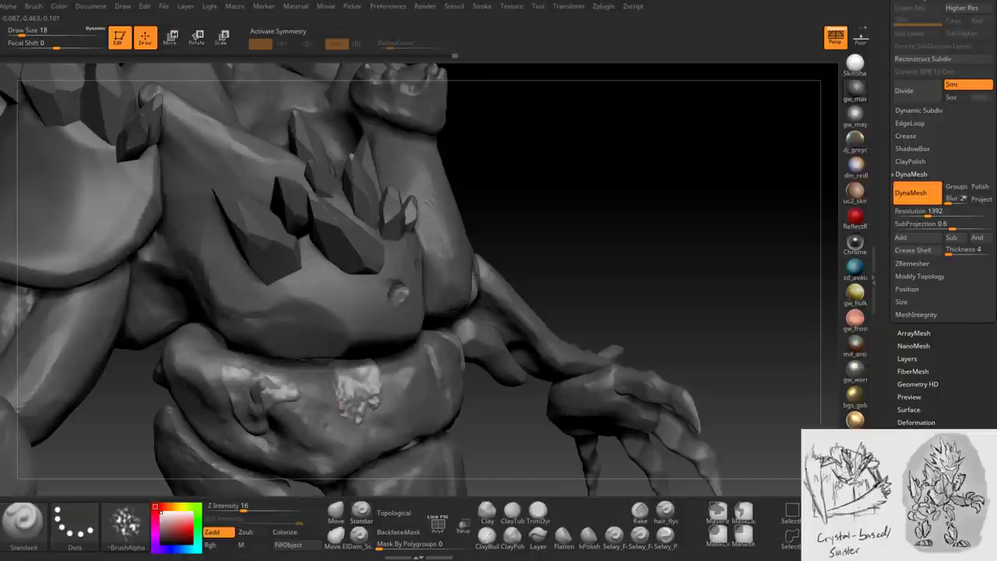
{"action": "right_click_drag", "start_coordinate": [343, 405], "coordinate": [335, 409]}
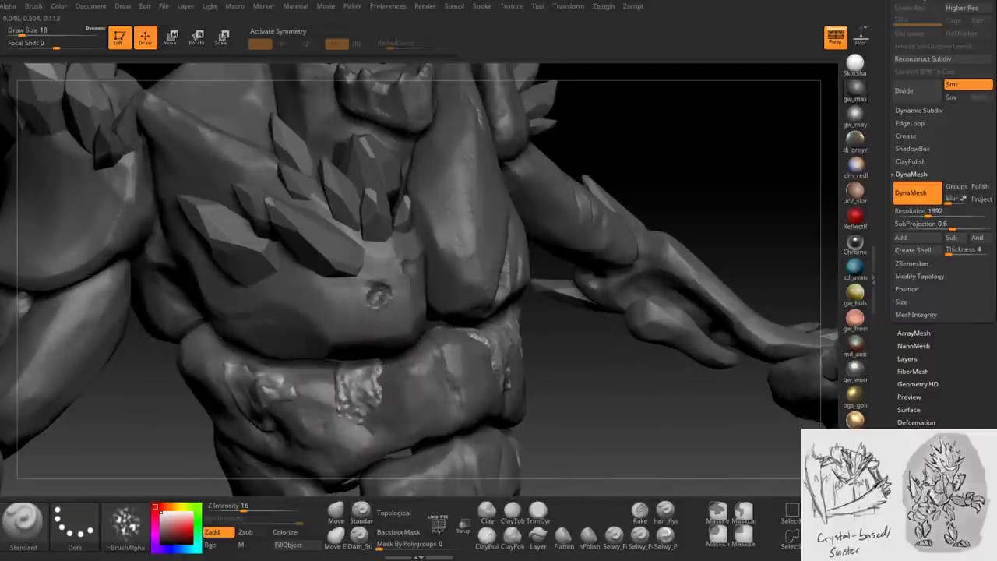
{"action": "mouse_move", "coordinate": [355, 412]}
{"action": "right_mouse_down"}
{"action": "mouse_move", "coordinate": [342, 389]}
{"action": "mouse_move", "coordinate": [344, 315]}
{"action": "right_mouse_up"}
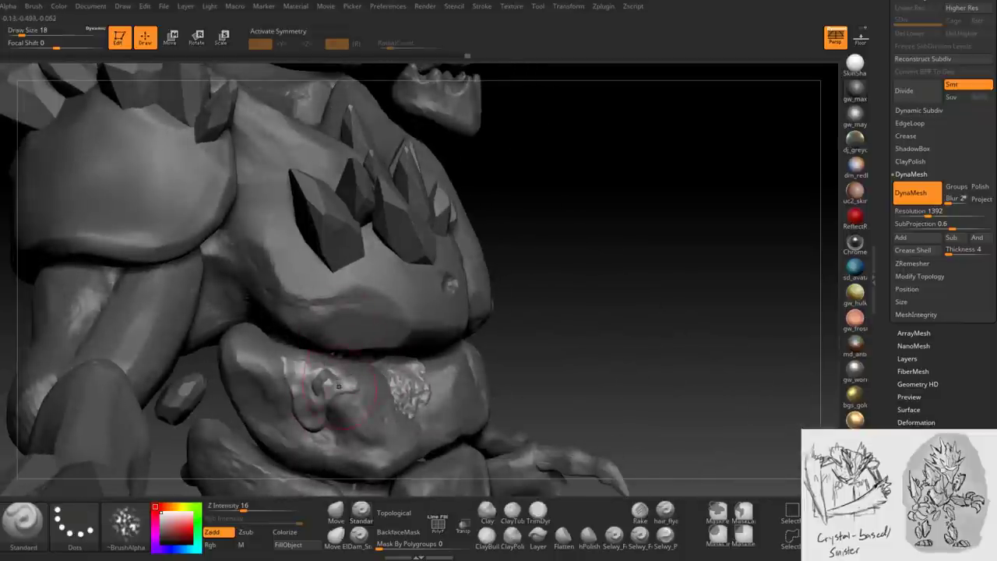
- Cover the forked extracted piece near the plate's outer end with the same grainy rock texture
{"action": "right_click_drag", "start_coordinate": [338, 386], "coordinate": [327, 387]}
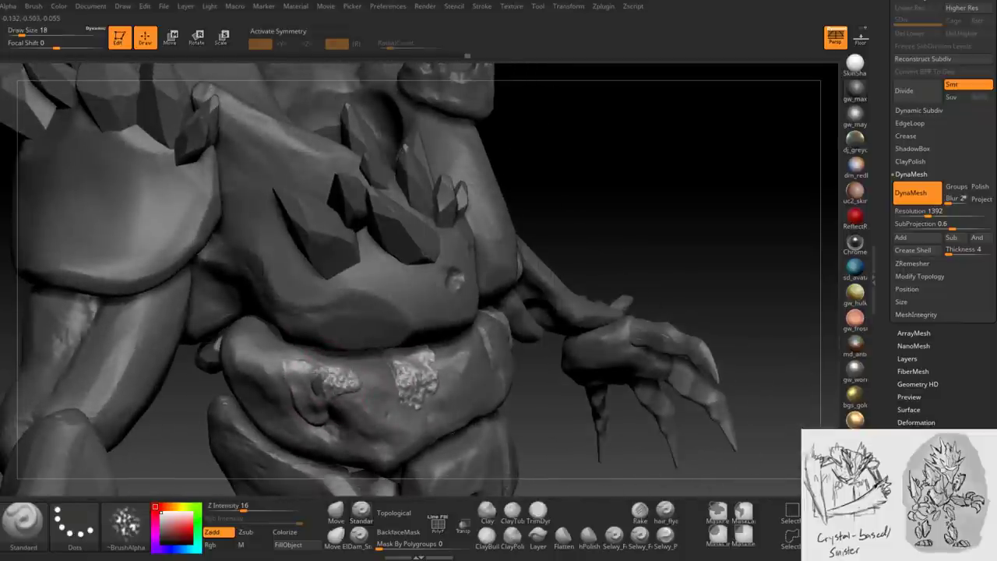
{"action": "left_click_drag", "start_coordinate": [623, 194], "coordinate": [592, 210]}
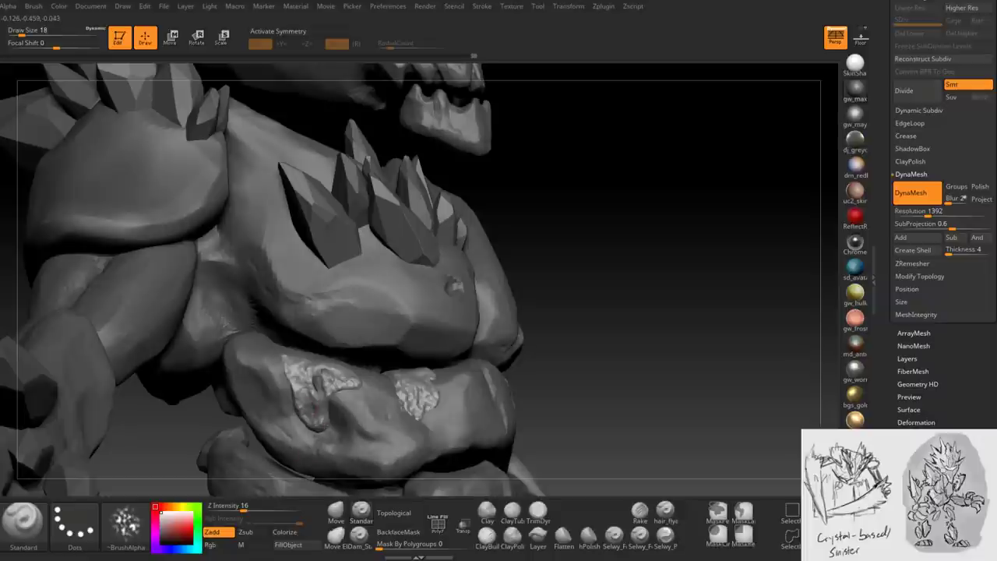
{"action": "left_click_drag", "start_coordinate": [662, 156], "coordinate": [600, 194]}
{"action": "right_click_drag", "start_coordinate": [346, 371], "coordinate": [291, 367]}
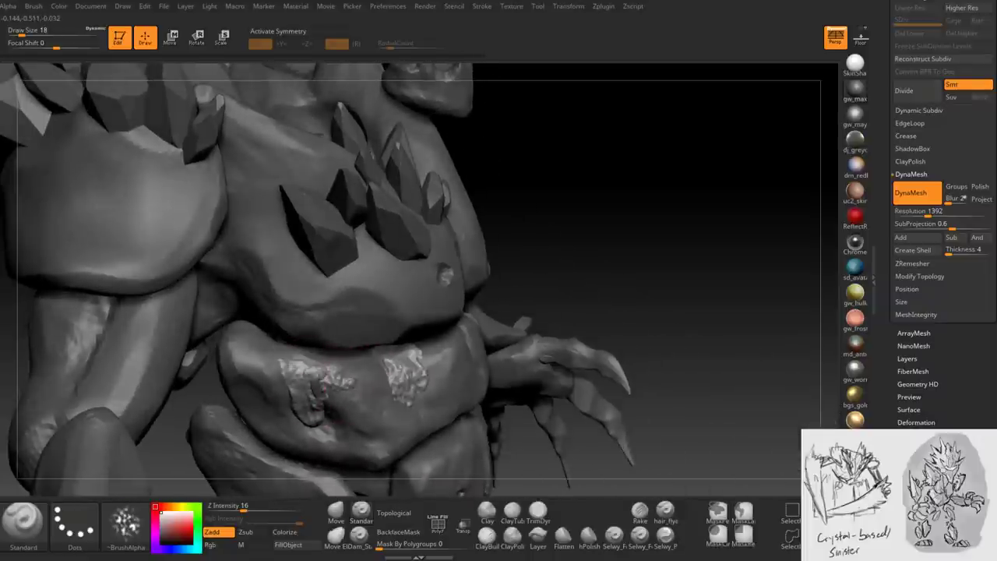
{"action": "right_click_drag", "start_coordinate": [304, 413], "coordinate": [307, 381]}
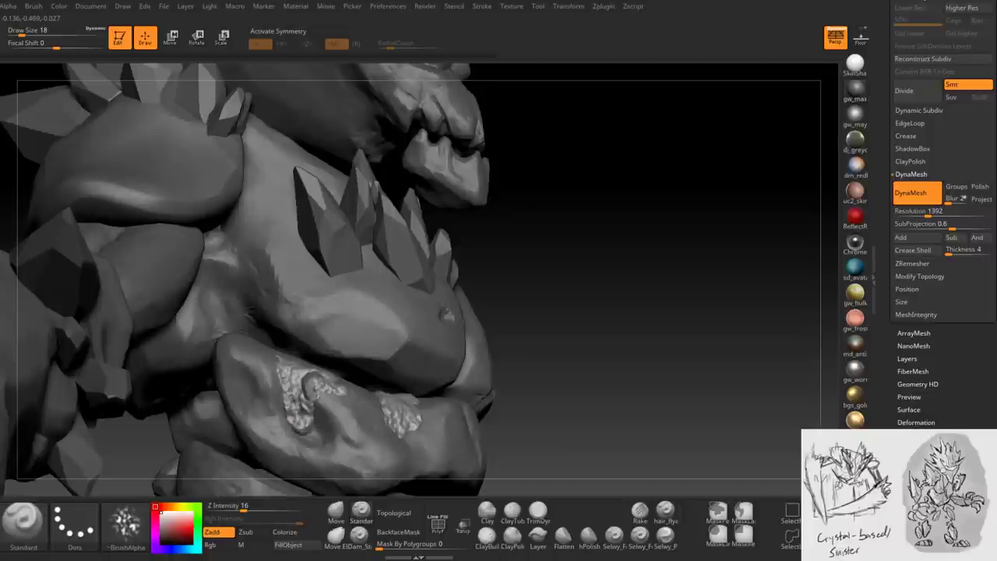
- Texture the rear portions of the extracted rib-plate growth with grainy Standard-brush strokes, using transparency to reach hidden areas and draw size 13
{"action": "mouse_move", "coordinate": [296, 425]}
{"action": "right_mouse_down"}
{"action": "mouse_move", "coordinate": [467, 409]}
{"action": "mouse_move", "coordinate": [487, 346]}
{"action": "mouse_move", "coordinate": [465, 373]}
{"action": "right_mouse_up"}
{"action": "left_click", "coordinate": [462, 526]}
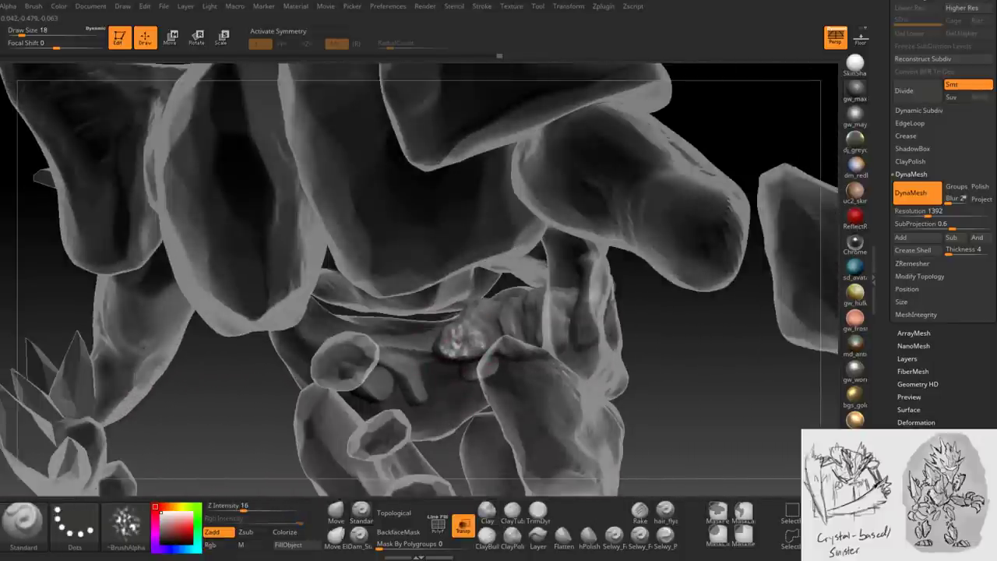
{"action": "right_click_drag", "start_coordinate": [471, 335], "coordinate": [499, 346]}
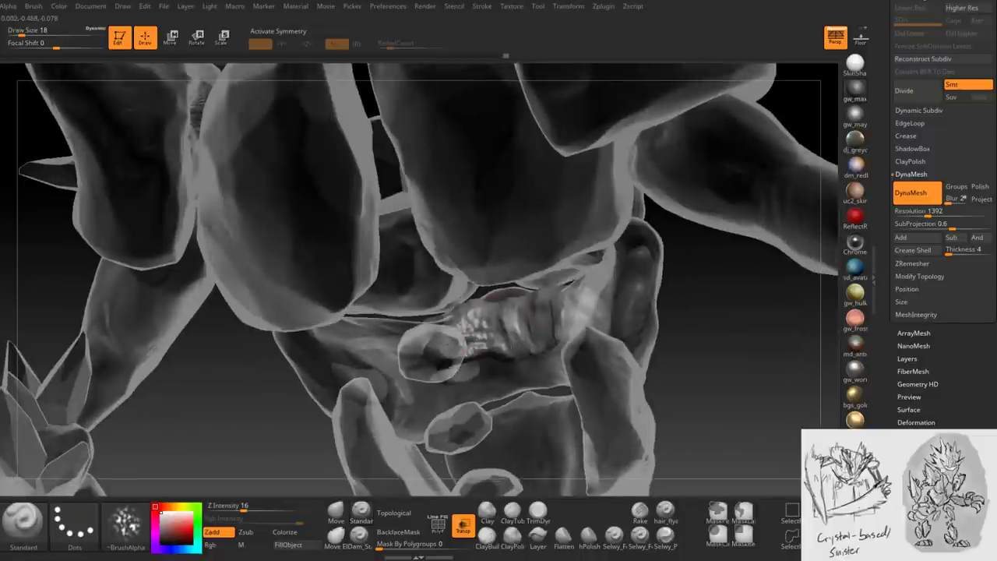
{"action": "right_click_drag", "start_coordinate": [498, 346], "coordinate": [549, 317]}
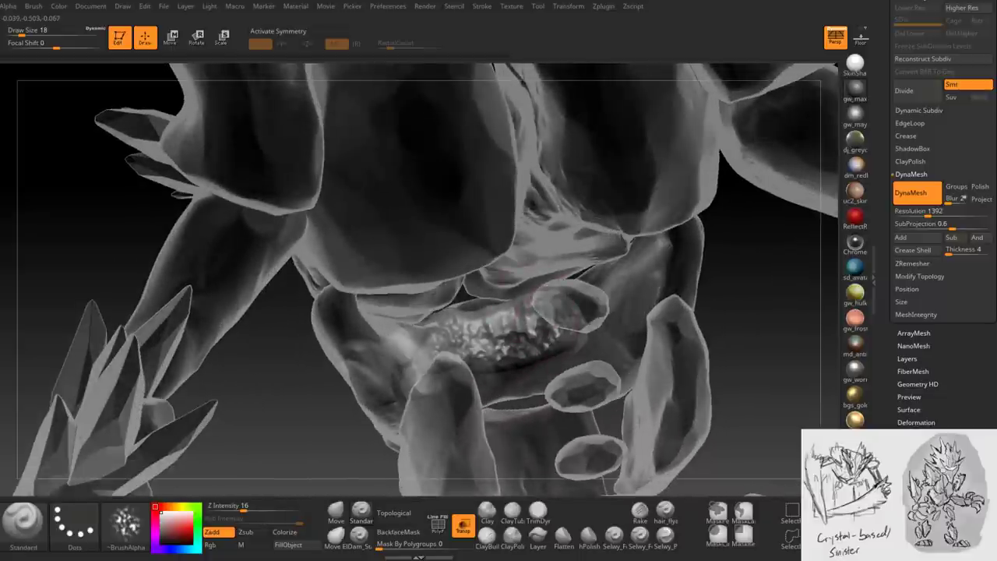
{"action": "mouse_move", "coordinate": [549, 312]}
{"action": "right_mouse_down"}
{"action": "mouse_move", "coordinate": [468, 315]}
{"action": "mouse_move", "coordinate": [447, 257]}
{"action": "mouse_move", "coordinate": [446, 276]}
{"action": "mouse_move", "coordinate": [456, 298]}
{"action": "mouse_move", "coordinate": [526, 288]}
{"action": "mouse_move", "coordinate": [553, 257]}
{"action": "mouse_move", "coordinate": [352, 246]}
{"action": "mouse_move", "coordinate": [370, 253]}
{"action": "mouse_move", "coordinate": [405, 319]}
{"action": "right_mouse_up"}
{"action": "key", "text": "space"}
{"action": "left_click_drag", "start_coordinate": [424, 305], "coordinate": [409, 306]}
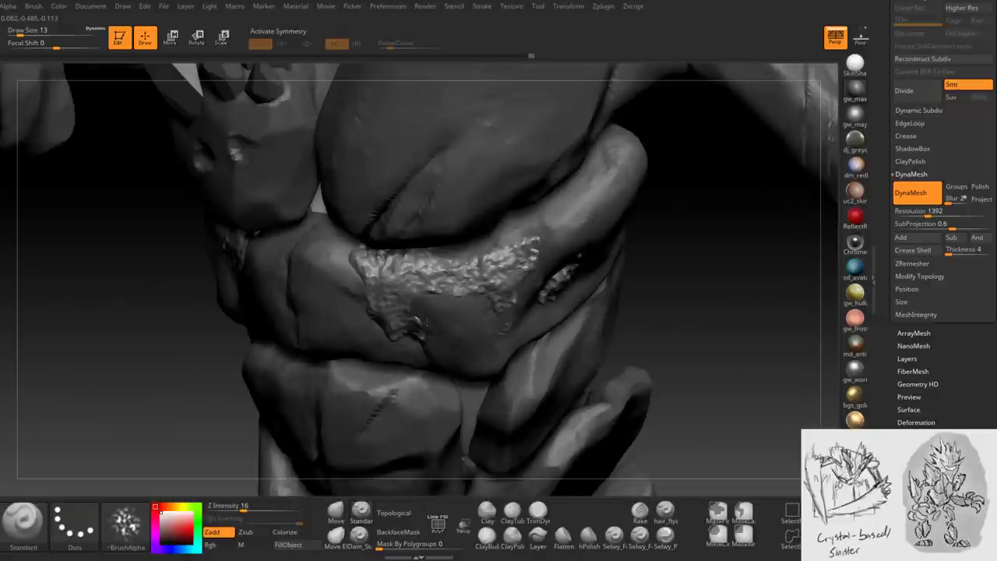
{"action": "mouse_move", "coordinate": [409, 306]}
{"action": "right_mouse_down"}
{"action": "mouse_move", "coordinate": [401, 288]}
{"action": "mouse_move", "coordinate": [388, 314]}
{"action": "mouse_move", "coordinate": [340, 317]}
{"action": "right_mouse_up"}
{"action": "key", "text": "ctrl"}
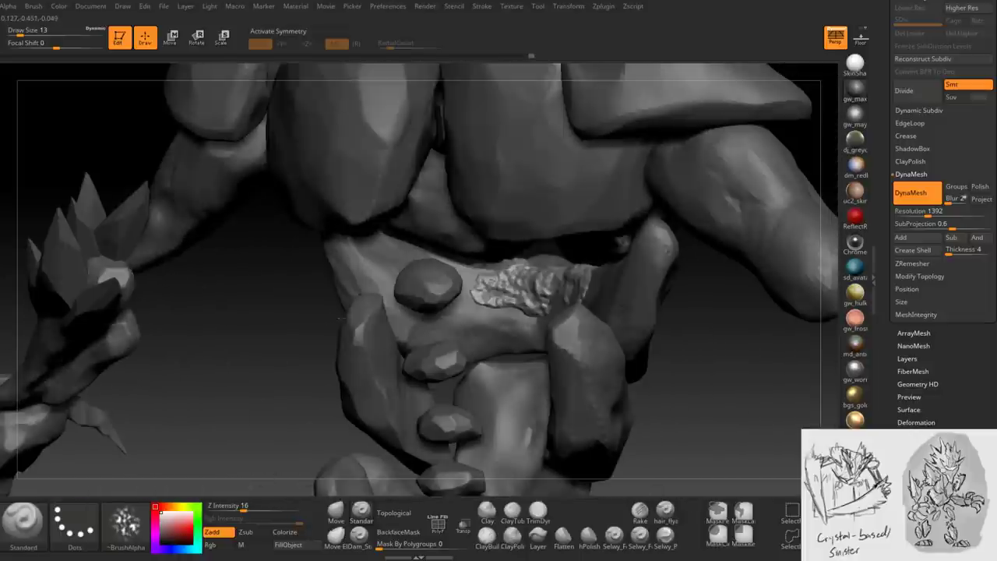
{"action": "mouse_move", "coordinate": [411, 311]}
{"action": "right_mouse_down"}
{"action": "mouse_move", "coordinate": [503, 285]}
{"action": "mouse_move", "coordinate": [563, 296]}
{"action": "right_mouse_up"}
{"action": "key", "text": "ctrl"}
- Mask the outer face of the side abdominal plate directly below the textured rib plate
{"action": "right_click_drag", "start_coordinate": [600, 325], "coordinate": [455, 424]}
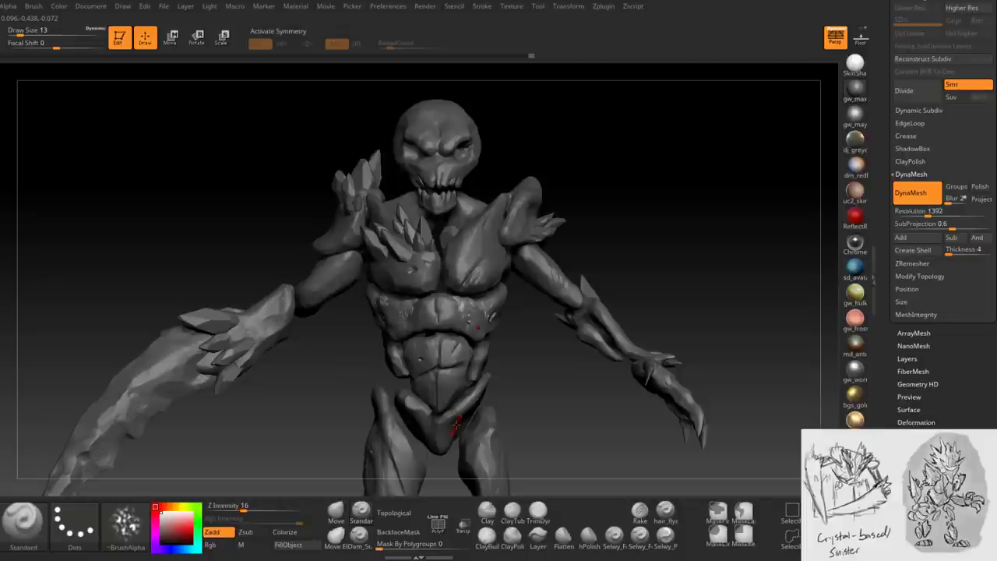
{"action": "right_click_drag", "start_coordinate": [552, 365], "coordinate": [489, 319]}
{"action": "right_click_drag", "start_coordinate": [494, 355], "coordinate": [465, 354], "text": "ctrl"}
{"action": "mouse_move", "coordinate": [468, 345]}
{"action": "left_mouse_down", "text": "ctrl"}
{"action": "mouse_move", "coordinate": [460, 367]}
{"action": "mouse_move", "coordinate": [477, 343]}
{"action": "mouse_move", "coordinate": [500, 333]}
{"action": "mouse_move", "coordinate": [490, 355]}
{"action": "left_mouse_up", "text": "ctrl"}
{"action": "mouse_move", "coordinate": [489, 355]}
{"action": "right_mouse_down"}
{"action": "mouse_move", "coordinate": [534, 337]}
{"action": "mouse_move", "coordinate": [515, 353]}
{"action": "mouse_move", "coordinate": [526, 362]}
{"action": "right_mouse_up"}
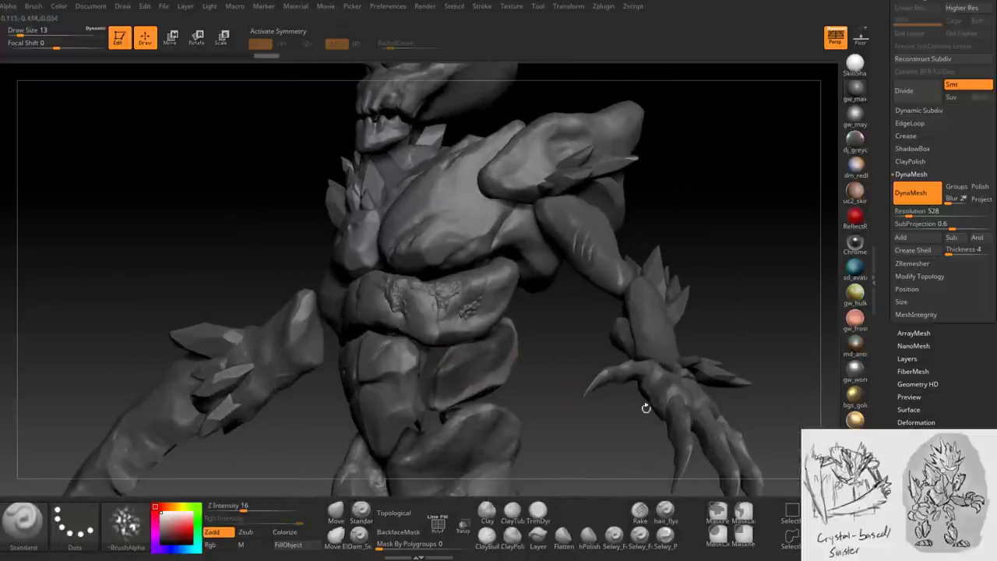
{"action": "mouse_move", "coordinate": [566, 432]}
{"action": "right_mouse_down"}
{"action": "mouse_move", "coordinate": [536, 341]}
{"action": "mouse_move", "coordinate": [539, 306]}
{"action": "right_mouse_up"}
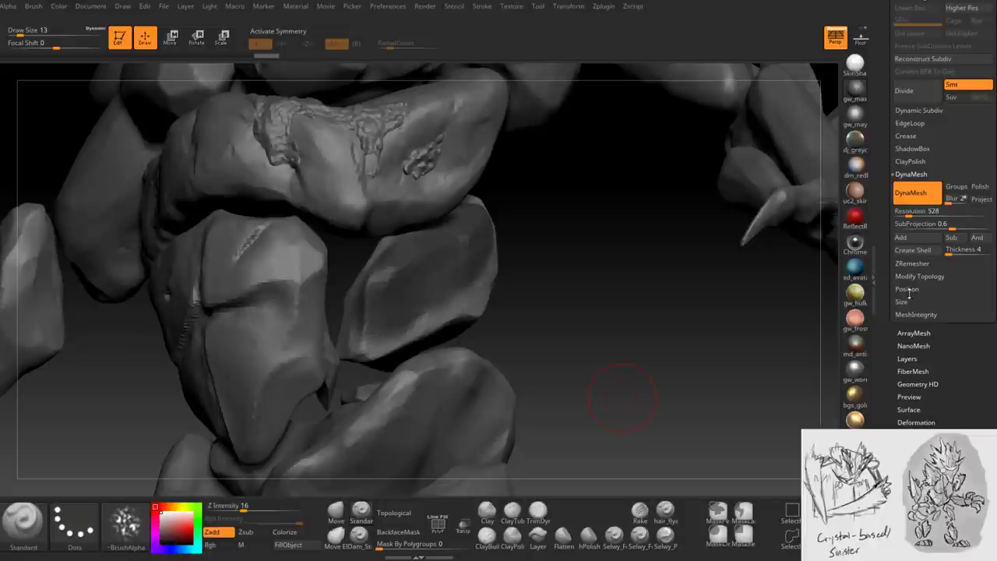
- Extract the masked face of the side abdominal plate as a new subtool with a thickness of 0.00458
{"action": "scroll", "coordinate": [900, 311], "scroll_direction": "up", "scroll_amount": 5}
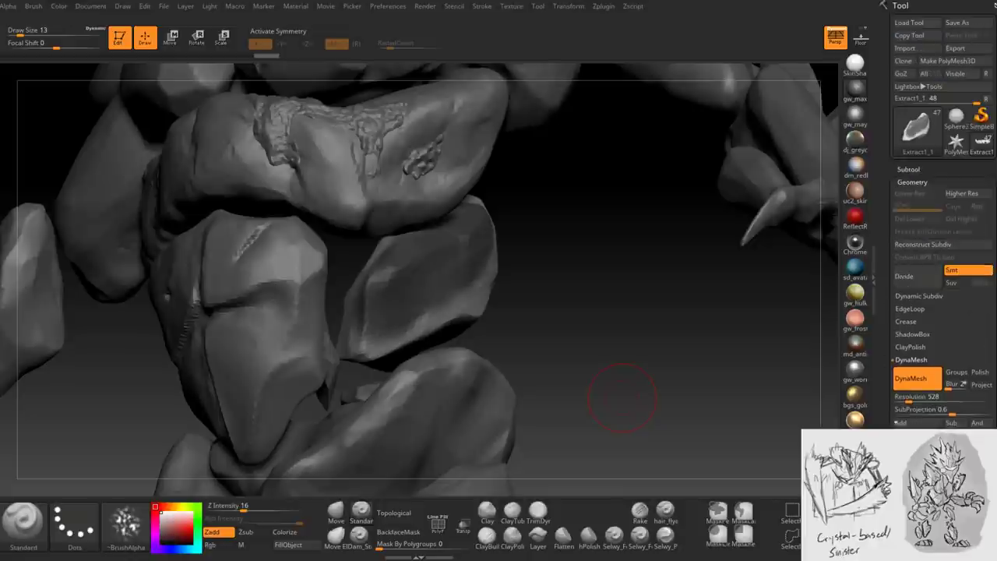
{"action": "scroll", "coordinate": [907, 366], "scroll_direction": "up", "scroll_amount": 5}
{"action": "scroll", "coordinate": [909, 381], "scroll_direction": "down", "scroll_amount": 5}
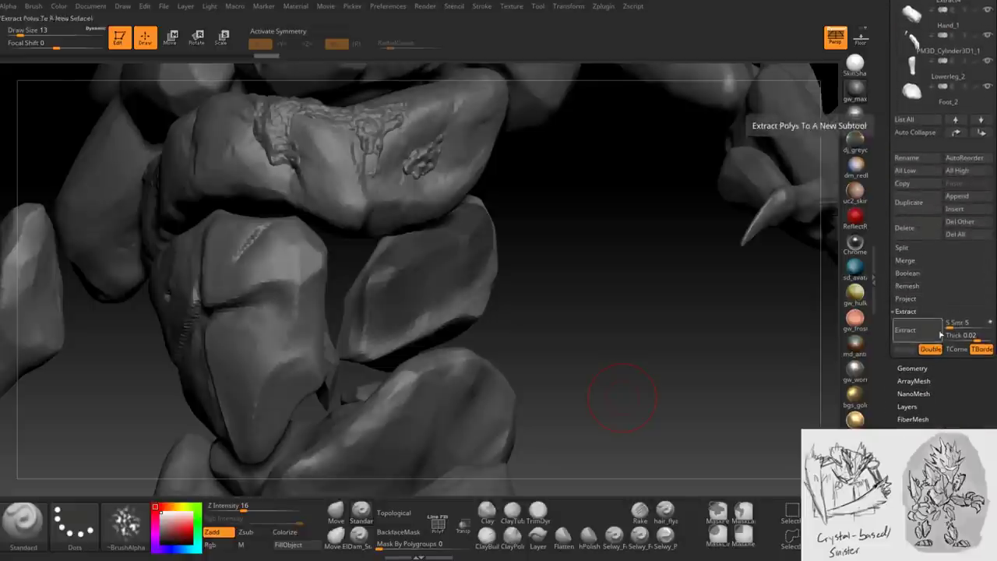
{"action": "left_click", "coordinate": [905, 329]}
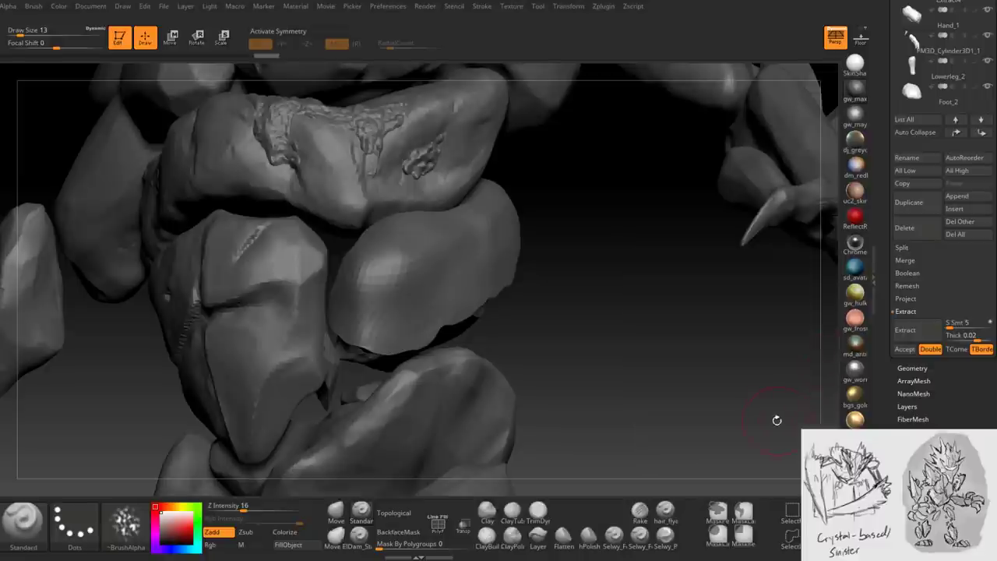
{"action": "mouse_move", "coordinate": [701, 400]}
{"action": "left_mouse_down"}
{"action": "mouse_move", "coordinate": [724, 393]}
{"action": "mouse_move", "coordinate": [697, 403]}
{"action": "left_mouse_up"}
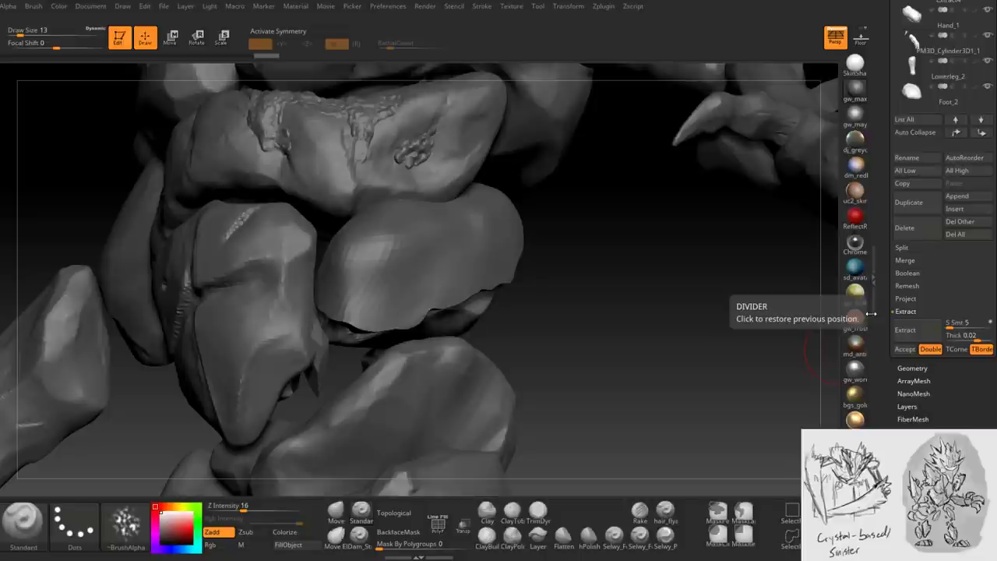
{"action": "left_click", "coordinate": [975, 341]}
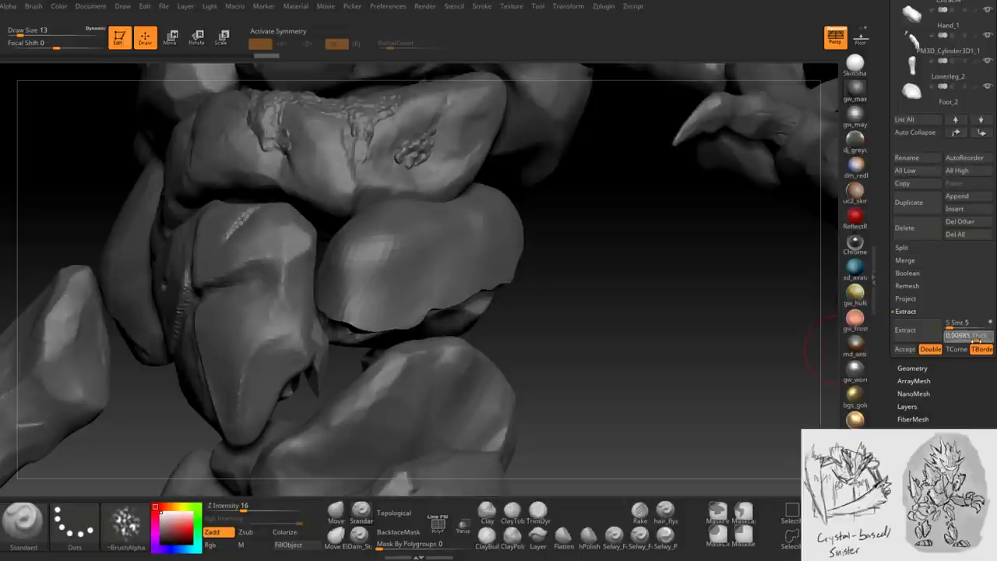
{"action": "type", "text": "0.00458"}
{"action": "key", "text": "Return"}
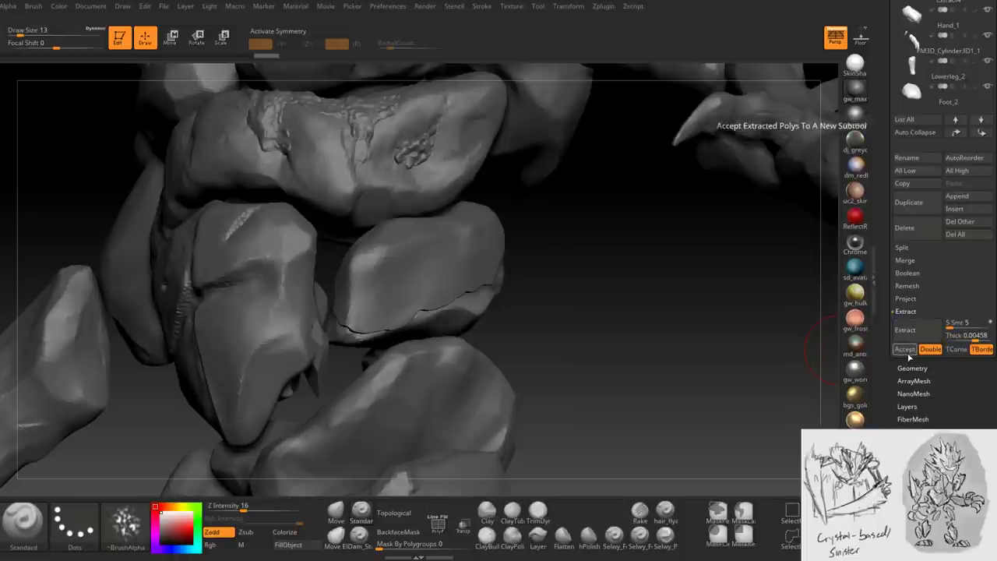
{"action": "left_click", "coordinate": [904, 349]}
- Smooth the surface and rim of the newly extracted slab on the side plate at draw size 25
{"action": "mouse_move", "coordinate": [452, 290]}
{"action": "right_mouse_down"}
{"action": "mouse_move", "coordinate": [475, 296]}
{"action": "mouse_move", "coordinate": [468, 312]}
{"action": "right_mouse_up"}
{"action": "key", "text": "space"}
{"action": "key", "text": "shift"}
{"action": "mouse_move", "coordinate": [452, 320]}
{"action": "left_mouse_down", "text": "shift"}
{"action": "mouse_move", "coordinate": [346, 300]}
{"action": "mouse_move", "coordinate": [373, 226]}
{"action": "left_mouse_up", "text": "shift"}
{"action": "right_click_drag", "start_coordinate": [374, 234], "coordinate": [436, 257]}
{"action": "left_click_drag", "start_coordinate": [361, 312], "coordinate": [574, 233], "text": "shift"}
{"action": "mouse_move", "coordinate": [537, 243]}
{"action": "right_mouse_down"}
{"action": "mouse_move", "coordinate": [525, 238]}
{"action": "mouse_move", "coordinate": [514, 257]}
{"action": "mouse_move", "coordinate": [494, 241]}
{"action": "right_mouse_up"}
{"action": "key", "text": "shift"}
- Open the geometry and DynaMesh settings for the newly extracted slab
{"action": "mouse_move", "coordinate": [436, 257]}
{"action": "right_mouse_down"}
{"action": "mouse_move", "coordinate": [423, 270]}
{"action": "mouse_move", "coordinate": [499, 300]}
{"action": "mouse_move", "coordinate": [662, 160]}
{"action": "mouse_move", "coordinate": [569, 328]}
{"action": "mouse_move", "coordinate": [589, 348]}
{"action": "right_mouse_up"}
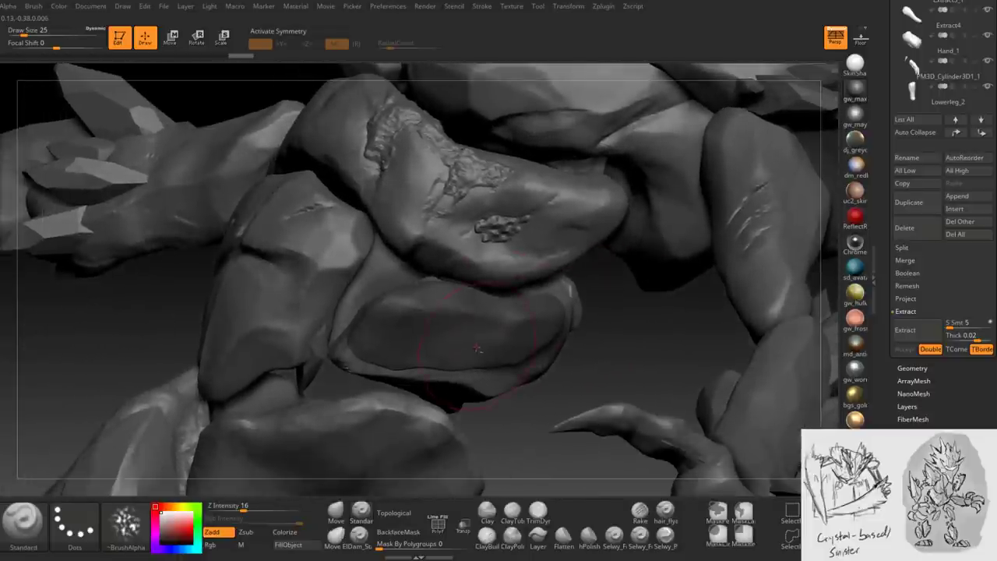
{"action": "right_click_drag", "start_coordinate": [543, 311], "coordinate": [474, 346]}
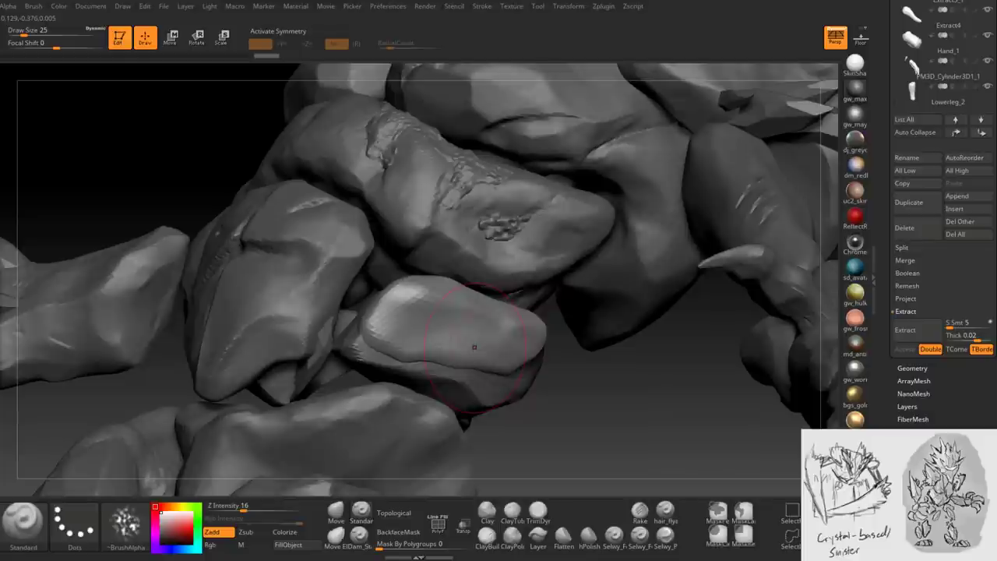
{"action": "left_click", "coordinate": [912, 367]}
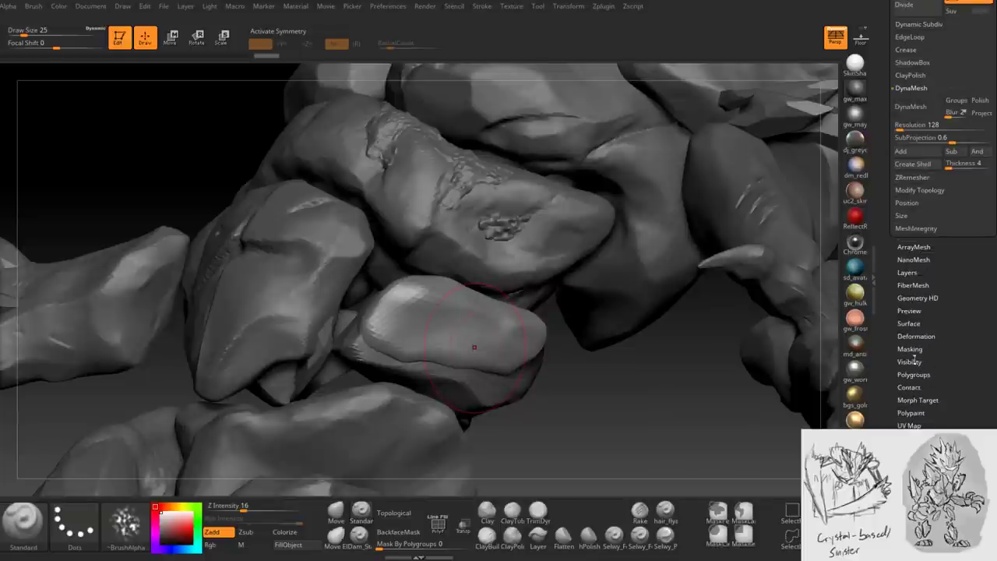
- DynaMesh the raised plate on the abdomen's side rock at resolution 1488 and set the brush draw size to 18
{"action": "left_click_drag", "start_coordinate": [931, 126], "coordinate": [930, 127]}
{"action": "left_click", "coordinate": [916, 106]}
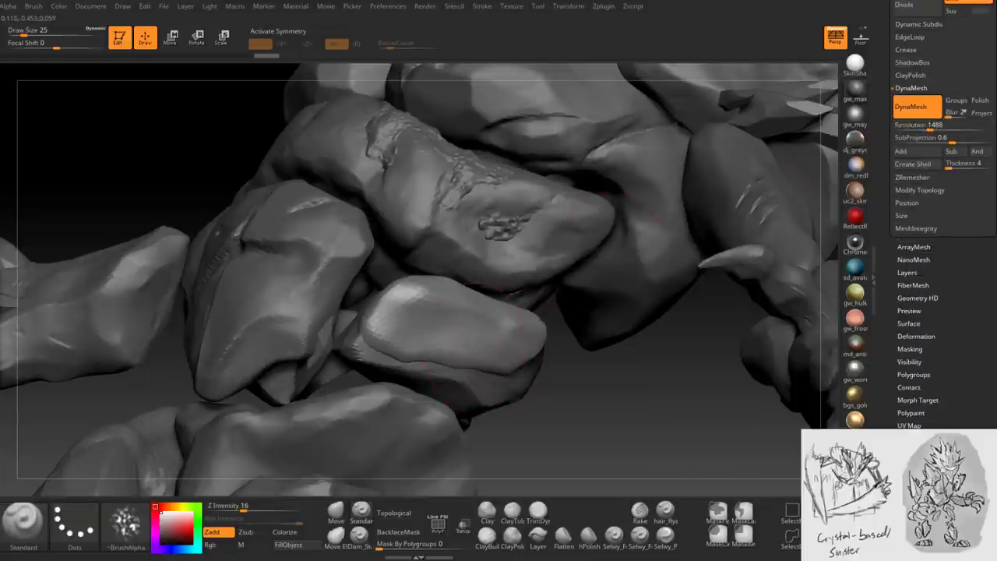
{"action": "mouse_move", "coordinate": [405, 320]}
{"action": "right_mouse_down"}
{"action": "mouse_move", "coordinate": [413, 343]}
{"action": "mouse_move", "coordinate": [394, 337]}
{"action": "mouse_move", "coordinate": [374, 347]}
{"action": "mouse_move", "coordinate": [401, 347]}
{"action": "mouse_move", "coordinate": [387, 366]}
{"action": "mouse_move", "coordinate": [424, 352]}
{"action": "mouse_move", "coordinate": [424, 304]}
{"action": "right_mouse_up"}
{"action": "right_click", "coordinate": [424, 304]}
{"action": "left_click_drag", "start_coordinate": [405, 330], "coordinate": [386, 329]}
{"action": "right_click_drag", "start_coordinate": [425, 312], "coordinate": [421, 328]}
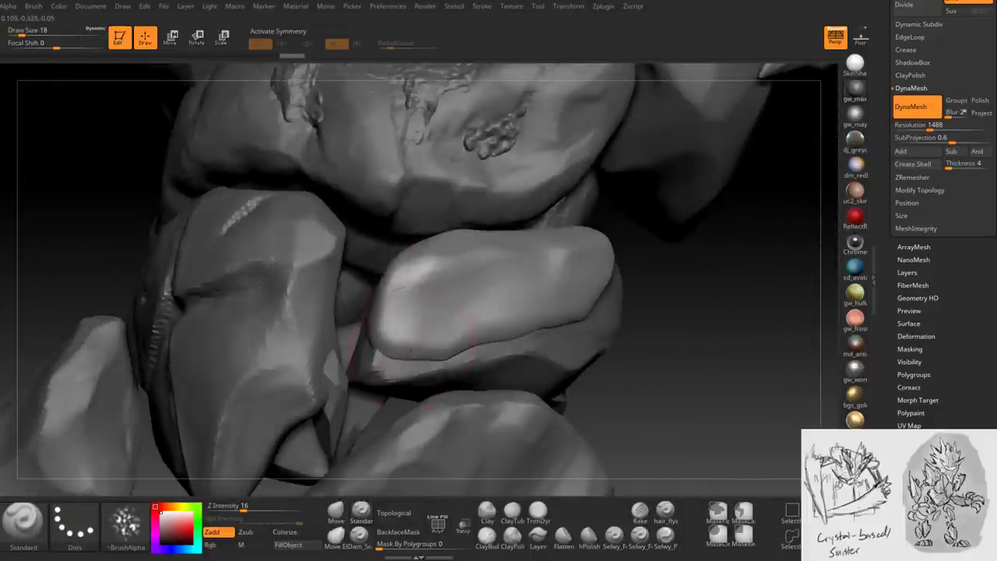
- Sculpt a band of bumpy rock texture along the lower edge of the abdomen's side plate with the Standard brush
{"action": "right_click_drag", "start_coordinate": [393, 359], "coordinate": [407, 357]}
{"action": "right_click_drag", "start_coordinate": [405, 322], "coordinate": [401, 319]}
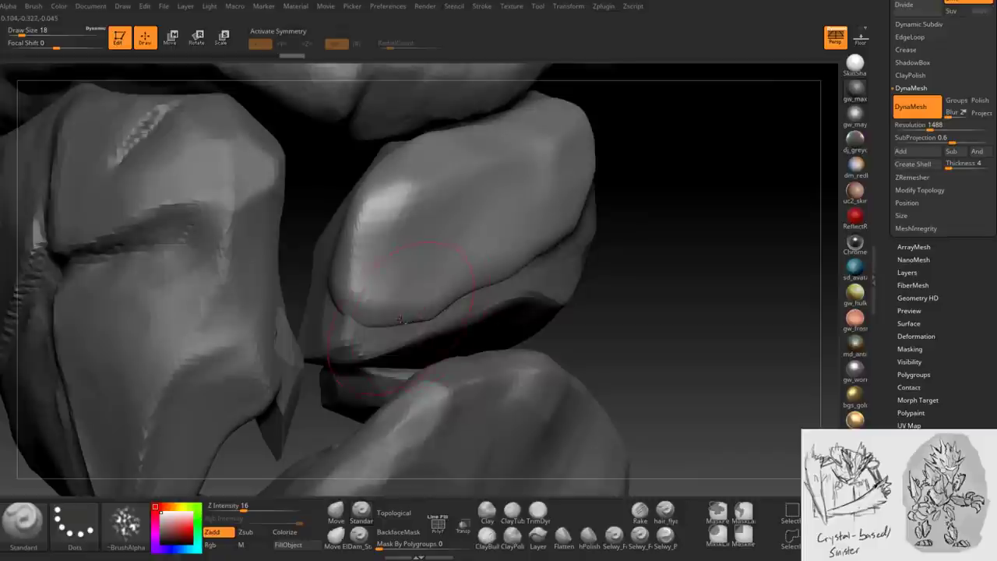
{"action": "mouse_move", "coordinate": [372, 303]}
{"action": "left_mouse_down"}
{"action": "mouse_move", "coordinate": [428, 289]}
{"action": "mouse_move", "coordinate": [389, 311]}
{"action": "left_mouse_up"}
{"action": "mouse_move", "coordinate": [389, 312]}
{"action": "right_mouse_down"}
{"action": "mouse_move", "coordinate": [374, 327]}
{"action": "mouse_move", "coordinate": [405, 311]}
{"action": "right_mouse_up"}
{"action": "mouse_move", "coordinate": [420, 308]}
{"action": "left_mouse_down"}
{"action": "mouse_move", "coordinate": [468, 288]}
{"action": "mouse_move", "coordinate": [436, 303]}
{"action": "mouse_move", "coordinate": [475, 272]}
{"action": "mouse_move", "coordinate": [452, 280]}
{"action": "mouse_move", "coordinate": [490, 278]}
{"action": "left_mouse_up"}
{"action": "mouse_move", "coordinate": [491, 279]}
{"action": "right_mouse_down"}
{"action": "mouse_move", "coordinate": [499, 269]}
{"action": "mouse_move", "coordinate": [487, 249]}
{"action": "mouse_move", "coordinate": [545, 218]}
{"action": "right_mouse_up"}
{"action": "mouse_move", "coordinate": [545, 218]}
{"action": "left_mouse_down"}
{"action": "mouse_move", "coordinate": [514, 257]}
{"action": "mouse_move", "coordinate": [531, 265]}
{"action": "left_mouse_up"}
{"action": "mouse_move", "coordinate": [532, 265]}
{"action": "right_mouse_down"}
{"action": "mouse_move", "coordinate": [551, 243]}
{"action": "mouse_move", "coordinate": [498, 257]}
{"action": "mouse_move", "coordinate": [482, 249]}
{"action": "mouse_move", "coordinate": [506, 234]}
{"action": "right_mouse_up"}
{"action": "mouse_move", "coordinate": [506, 233]}
{"action": "left_mouse_down"}
{"action": "mouse_move", "coordinate": [529, 257]}
{"action": "mouse_move", "coordinate": [514, 249]}
{"action": "mouse_move", "coordinate": [498, 261]}
{"action": "left_mouse_up"}
{"action": "right_click_drag", "start_coordinate": [498, 261], "coordinate": [490, 276]}
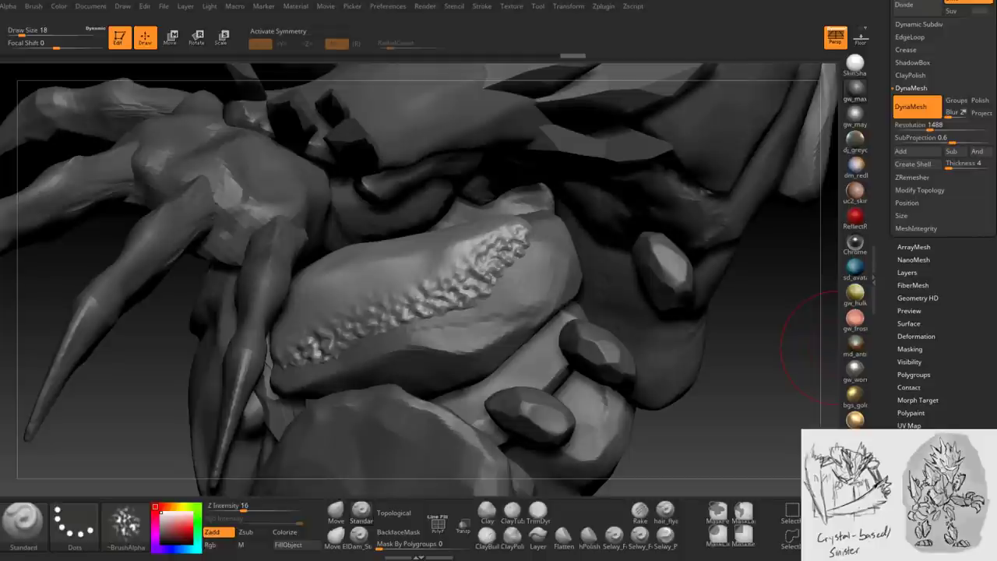
- Quick-save the sculpt
{"action": "mouse_move", "coordinate": [664, 383]}
{"action": "left_mouse_down"}
{"action": "mouse_move", "coordinate": [691, 314]}
{"action": "mouse_move", "coordinate": [568, 226]}
{"action": "left_mouse_up"}
{"action": "left_click_drag", "start_coordinate": [592, 200], "coordinate": [630, 357]}
{"action": "mouse_move", "coordinate": [636, 231]}
{"action": "left_mouse_down"}
{"action": "mouse_move", "coordinate": [641, 319]}
{"action": "mouse_move", "coordinate": [676, 259]}
{"action": "mouse_move", "coordinate": [631, 300]}
{"action": "mouse_move", "coordinate": [825, 342]}
{"action": "left_mouse_up"}
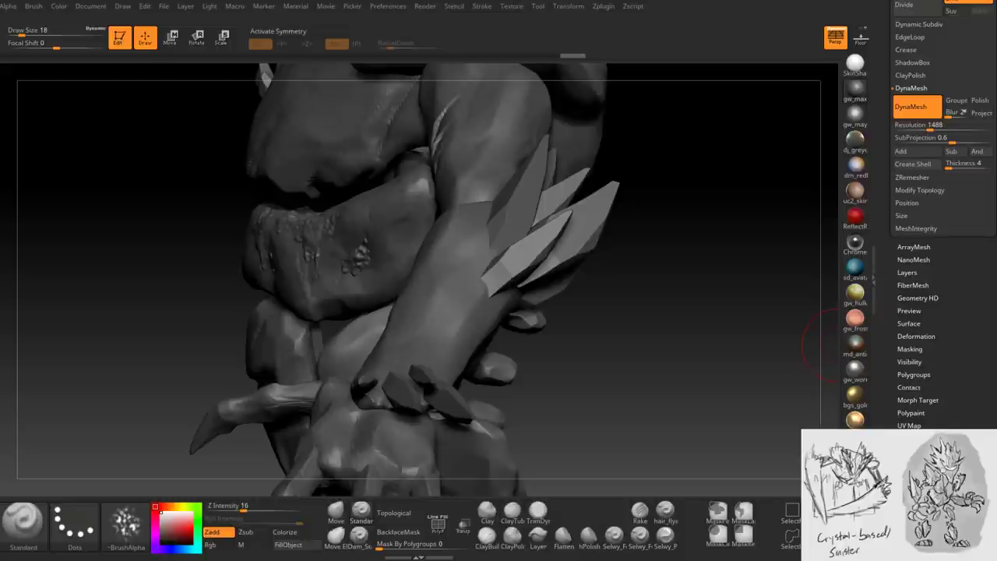
{"action": "key", "text": "ctrl+s"}
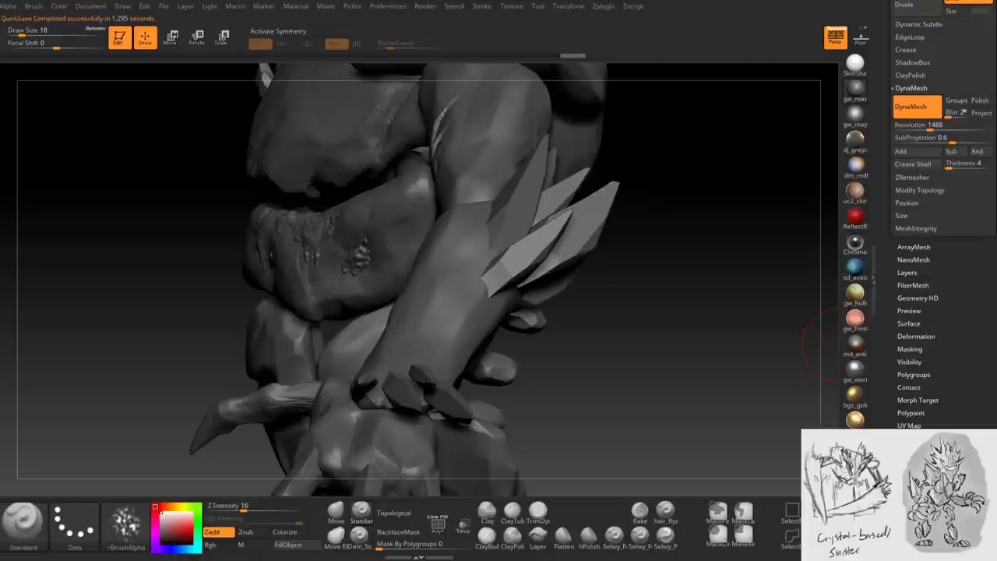
- Cover the side plate's upper edge and remaining middle surface with bumpy rock texture using the Standard brush at draw size 18
{"action": "mouse_move", "coordinate": [659, 322]}
{"action": "left_mouse_down"}
{"action": "mouse_move", "coordinate": [467, 300]}
{"action": "mouse_move", "coordinate": [485, 307]}
{"action": "mouse_move", "coordinate": [399, 360]}
{"action": "left_mouse_up"}
{"action": "left_click_drag", "start_coordinate": [382, 326], "coordinate": [374, 375]}
{"action": "mouse_move", "coordinate": [386, 288]}
{"action": "left_mouse_down"}
{"action": "mouse_move", "coordinate": [378, 371]}
{"action": "mouse_move", "coordinate": [421, 265]}
{"action": "left_mouse_up"}
{"action": "left_click_drag", "start_coordinate": [386, 319], "coordinate": [425, 263]}
{"action": "left_click_drag", "start_coordinate": [412, 305], "coordinate": [444, 254]}
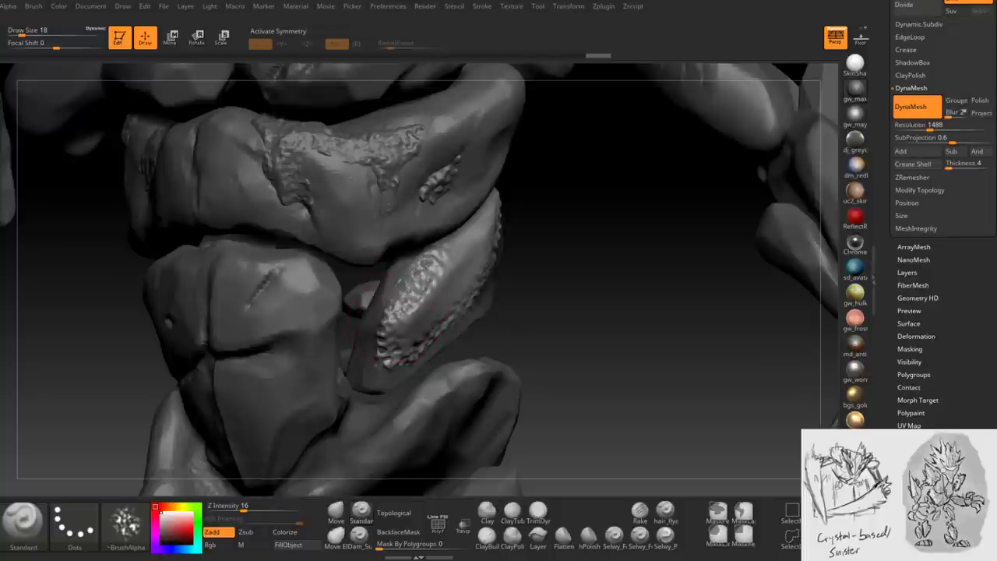
{"action": "mouse_move", "coordinate": [397, 308]}
{"action": "right_mouse_down"}
{"action": "mouse_move", "coordinate": [406, 325]}
{"action": "mouse_move", "coordinate": [427, 310]}
{"action": "right_mouse_up"}
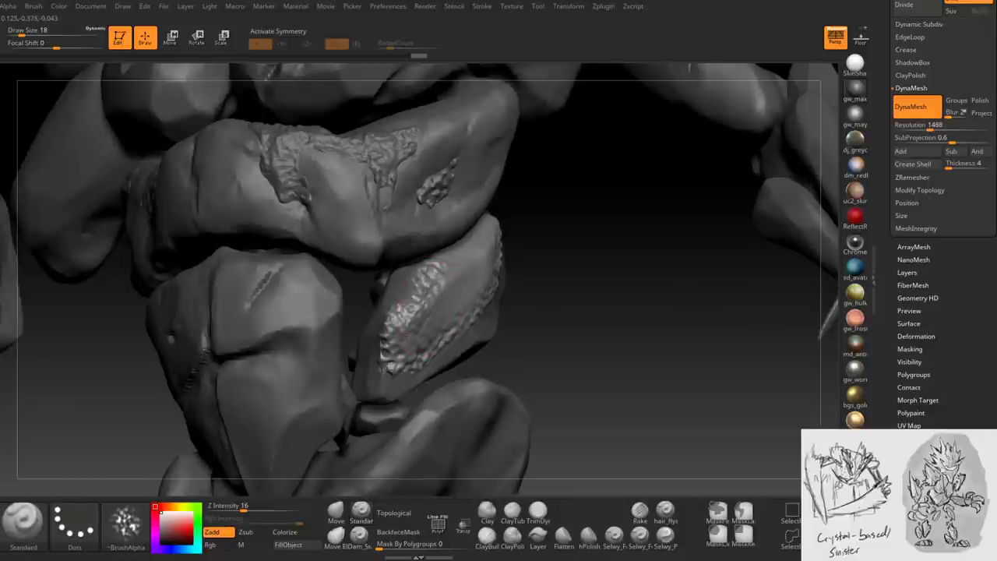
{"action": "mouse_move", "coordinate": [455, 296]}
{"action": "right_mouse_down"}
{"action": "mouse_move", "coordinate": [474, 248]}
{"action": "mouse_move", "coordinate": [523, 225]}
{"action": "mouse_move", "coordinate": [487, 228]}
{"action": "right_mouse_up"}
{"action": "right_click_drag", "start_coordinate": [417, 232], "coordinate": [436, 233]}
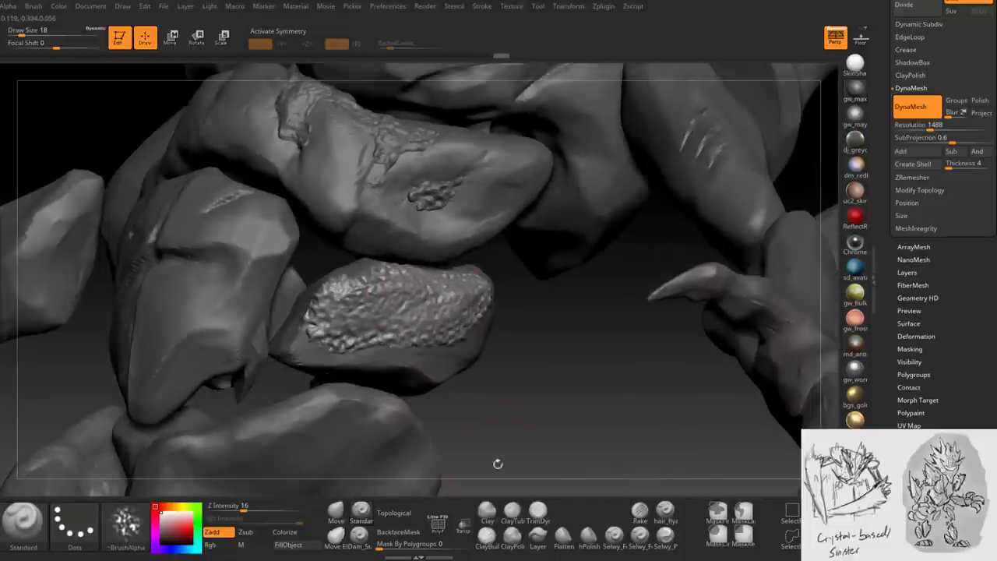
- Puff up the side plate's bumps with the Inflat brush, starting at draw size 18 and raising it to 25
{"action": "left_click", "coordinate": [31, 524]}
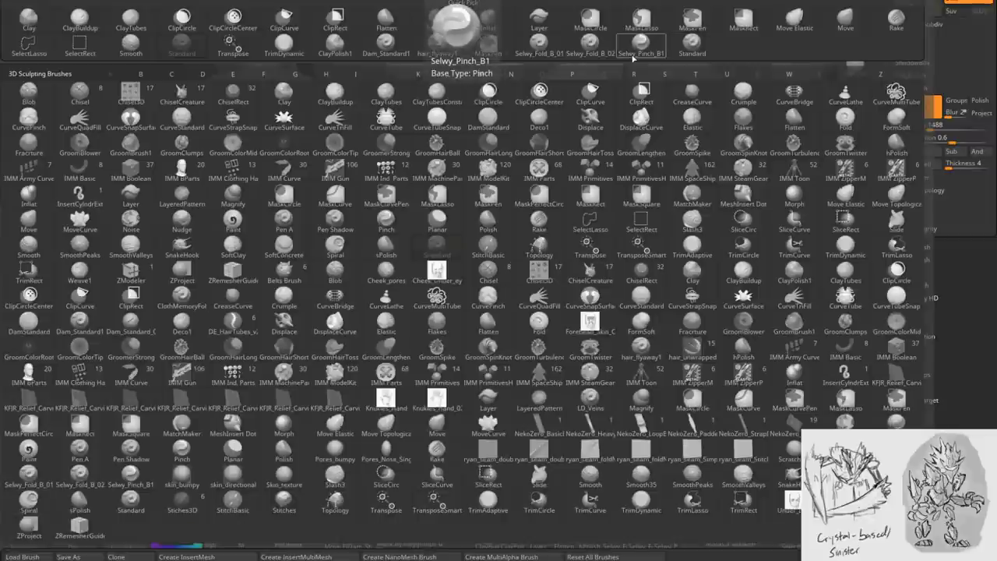
{"action": "left_click", "coordinate": [488, 17]}
{"action": "right_click_drag", "start_coordinate": [397, 307], "coordinate": [342, 298]}
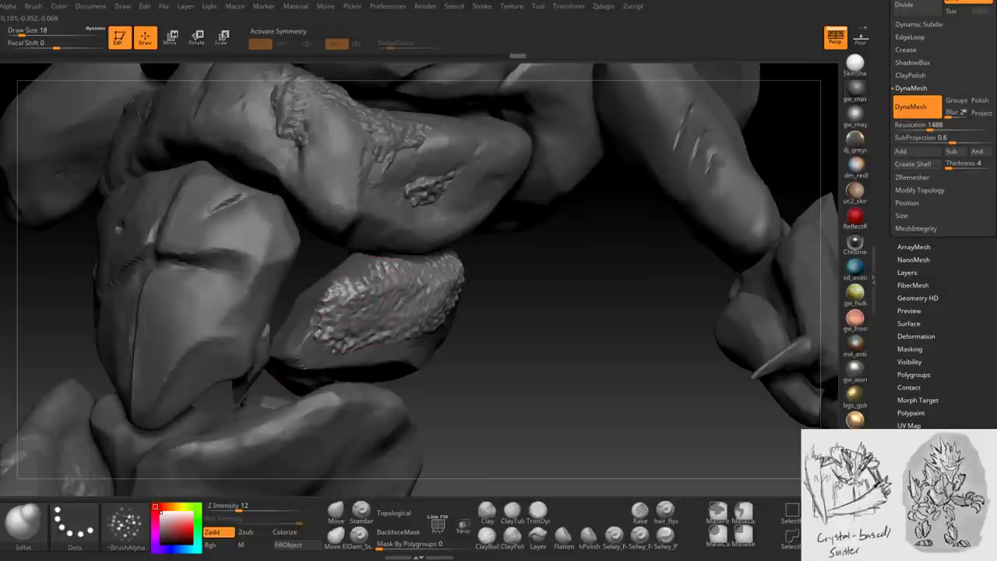
{"action": "right_click_drag", "start_coordinate": [347, 339], "coordinate": [390, 325]}
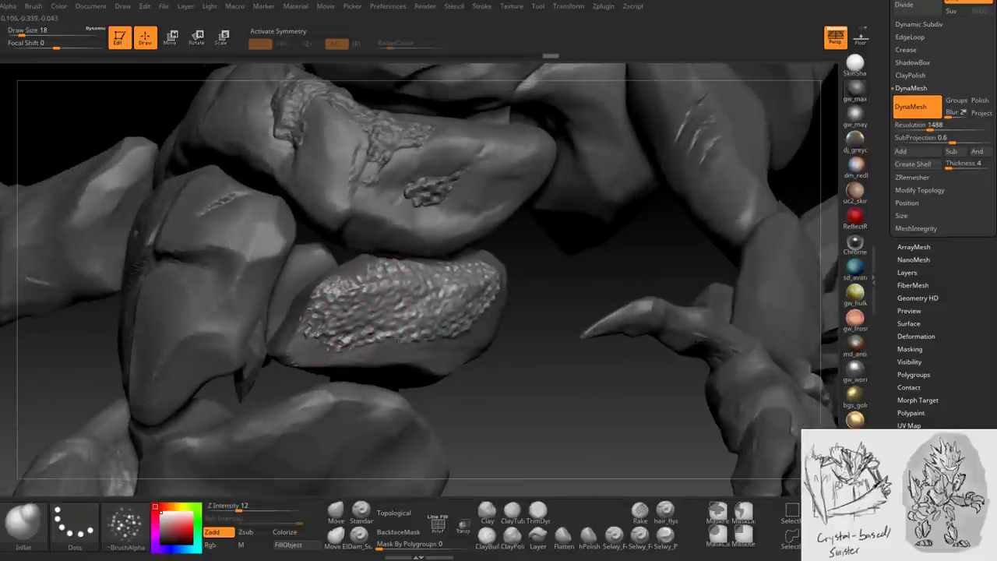
{"action": "right_click_drag", "start_coordinate": [460, 323], "coordinate": [417, 286]}
{"action": "right_click_drag", "start_coordinate": [483, 274], "coordinate": [399, 295]}
{"action": "key", "text": "space"}
{"action": "left_click_drag", "start_coordinate": [382, 296], "coordinate": [399, 296]}
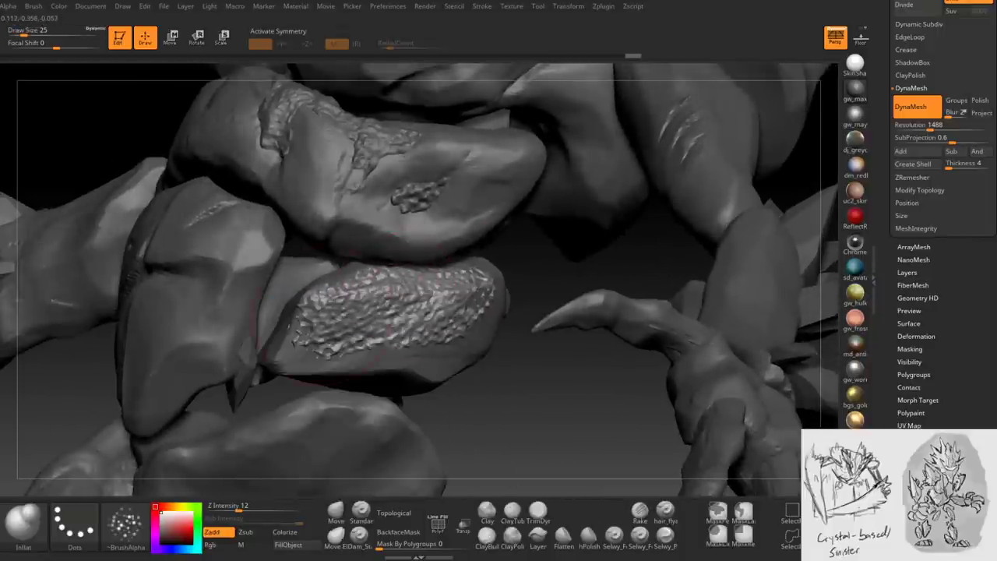
{"action": "right_click_drag", "start_coordinate": [399, 294], "coordinate": [342, 284]}
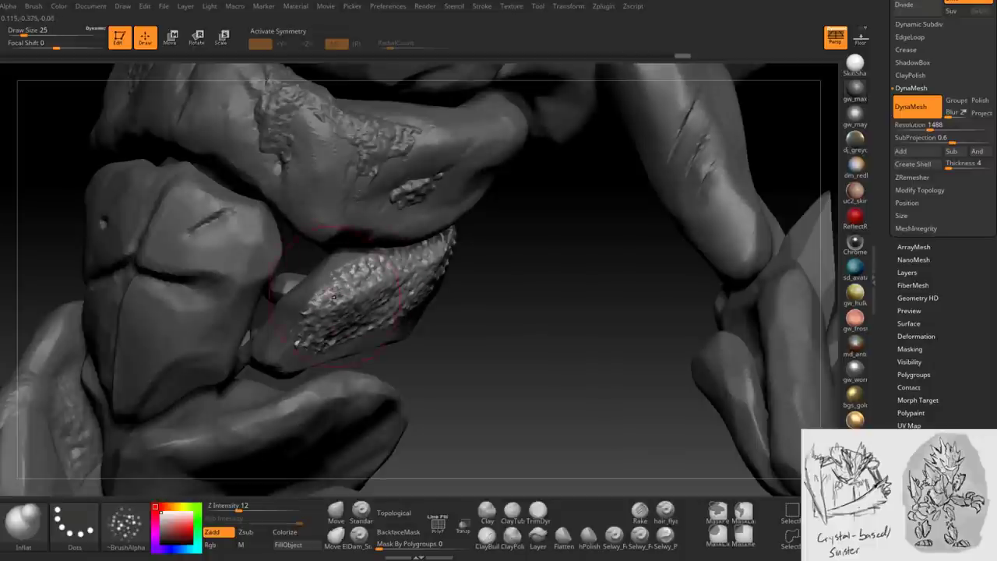
{"action": "mouse_move", "coordinate": [334, 292]}
{"action": "right_mouse_down"}
{"action": "mouse_move", "coordinate": [473, 312]}
{"action": "mouse_move", "coordinate": [401, 269]}
{"action": "mouse_move", "coordinate": [514, 312]}
{"action": "right_mouse_up"}
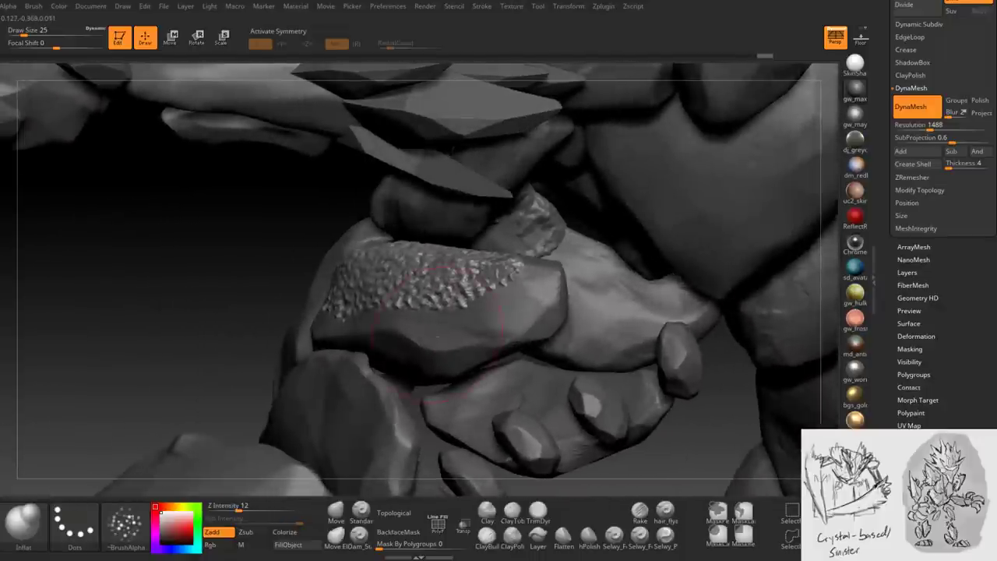
- Reshape the textured side plate's lower border into an irregular outline with the Move brush at draw sizes 16 and 25
{"action": "left_click", "coordinate": [336, 510]}
{"action": "mouse_move", "coordinate": [389, 311]}
{"action": "right_mouse_down"}
{"action": "mouse_move", "coordinate": [467, 288]}
{"action": "mouse_move", "coordinate": [440, 327]}
{"action": "mouse_move", "coordinate": [419, 326]}
{"action": "right_mouse_up"}
{"action": "key", "text": "space"}
{"action": "left_click_drag", "start_coordinate": [436, 325], "coordinate": [416, 326]}
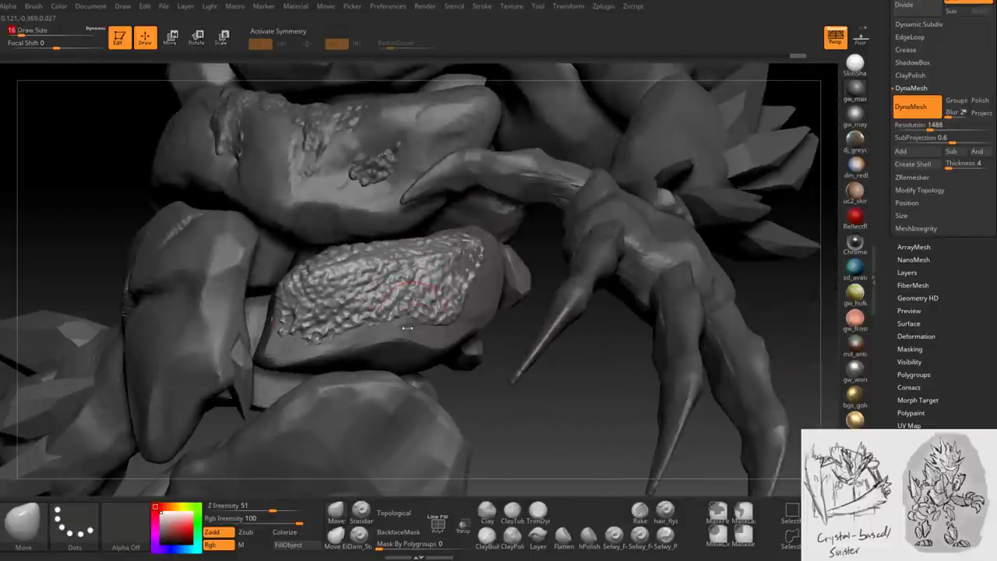
{"action": "right_click_drag", "start_coordinate": [421, 312], "coordinate": [421, 265], "text": "alt"}
{"action": "mouse_move", "coordinate": [405, 300]}
{"action": "left_mouse_down"}
{"action": "mouse_move", "coordinate": [366, 320]}
{"action": "mouse_move", "coordinate": [374, 323]}
{"action": "mouse_move", "coordinate": [374, 313]}
{"action": "left_mouse_up"}
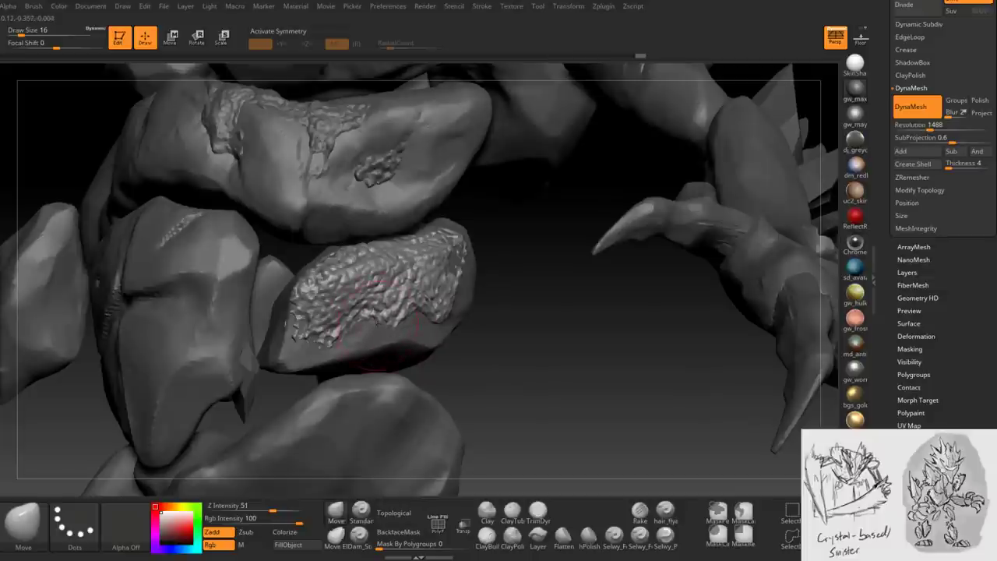
{"action": "mouse_move", "coordinate": [319, 323]}
{"action": "right_mouse_down"}
{"action": "mouse_move", "coordinate": [303, 327]}
{"action": "mouse_move", "coordinate": [335, 312]}
{"action": "right_mouse_up"}
{"action": "key", "text": "space"}
{"action": "left_click_drag", "start_coordinate": [335, 311], "coordinate": [352, 314]}
{"action": "mouse_move", "coordinate": [352, 313]}
{"action": "right_mouse_down"}
{"action": "mouse_move", "coordinate": [436, 366]}
{"action": "mouse_move", "coordinate": [499, 436]}
{"action": "right_mouse_up"}
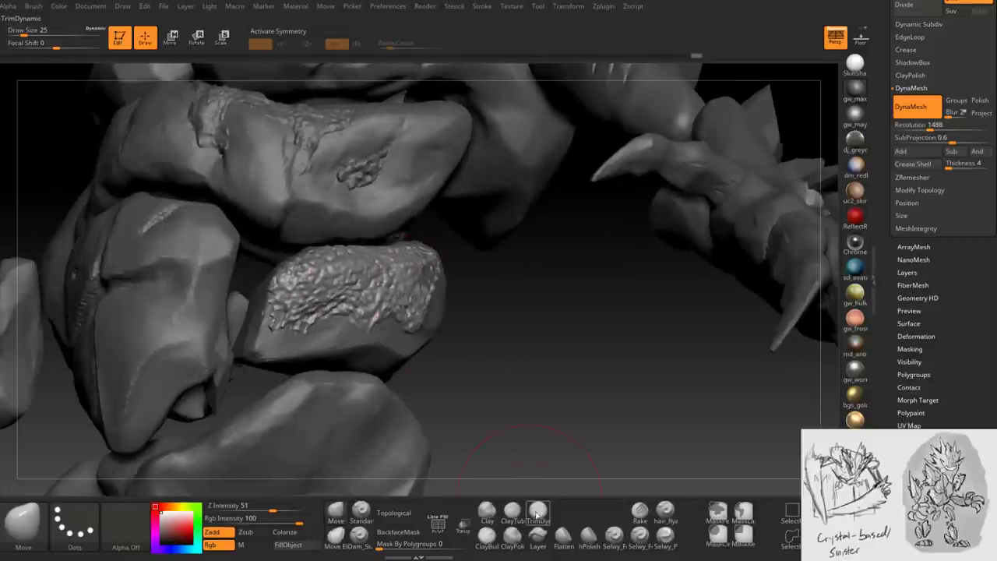
- Add finer bumps along the side plate's lower border with the Standard brush at draw size 12
{"action": "left_click", "coordinate": [537, 508]}
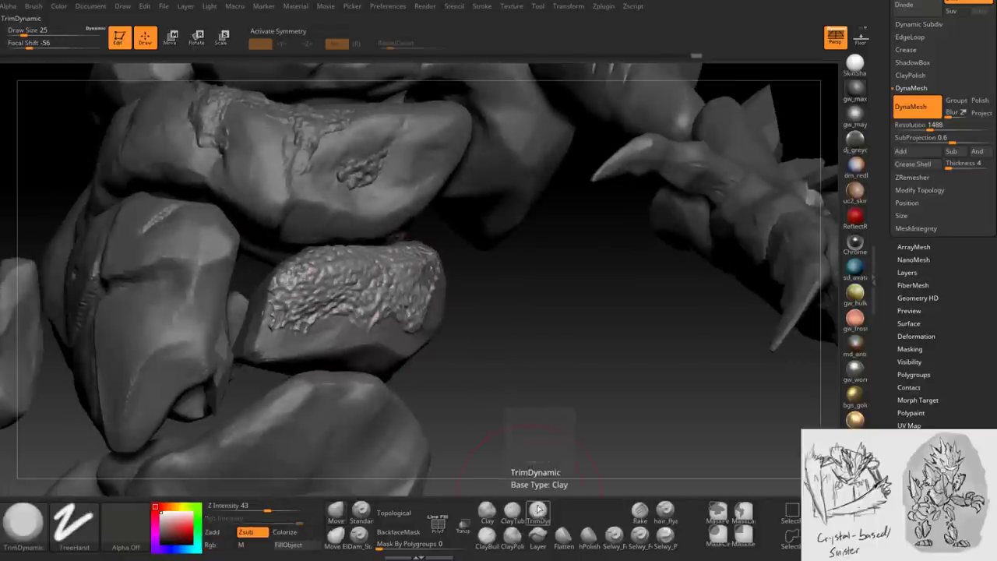
{"action": "left_click", "coordinate": [361, 509]}
{"action": "key", "text": "space"}
{"action": "mouse_move", "coordinate": [398, 311]}
{"action": "left_mouse_down"}
{"action": "mouse_move", "coordinate": [366, 311]}
{"action": "mouse_move", "coordinate": [362, 300]}
{"action": "mouse_move", "coordinate": [296, 315]}
{"action": "mouse_move", "coordinate": [417, 327]}
{"action": "left_mouse_up"}
{"action": "mouse_move", "coordinate": [417, 327]}
{"action": "right_mouse_down"}
{"action": "mouse_move", "coordinate": [420, 357]}
{"action": "mouse_move", "coordinate": [425, 331]}
{"action": "right_mouse_up"}
{"action": "right_click_drag", "start_coordinate": [448, 257], "coordinate": [451, 290]}
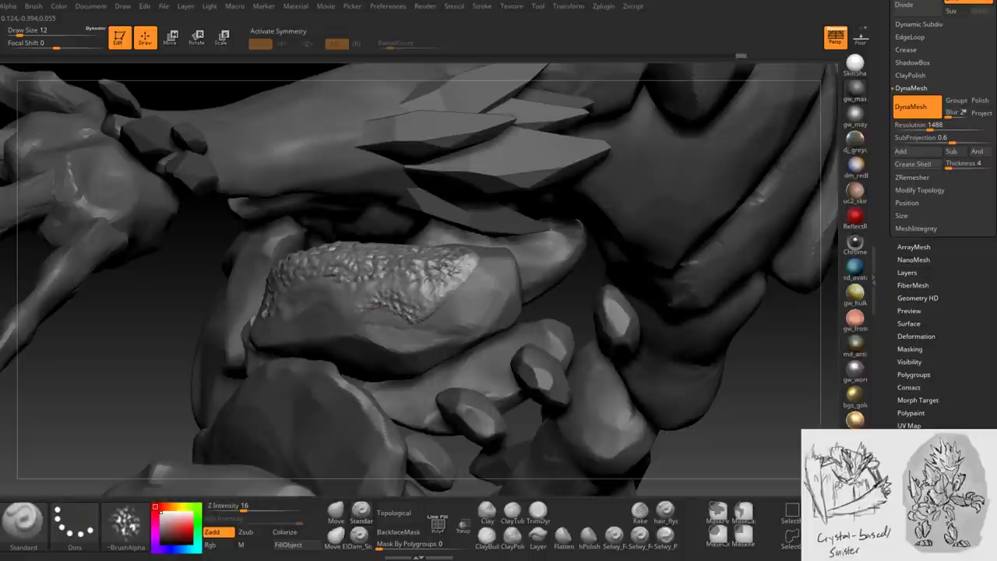
{"action": "right_click_drag", "start_coordinate": [374, 312], "coordinate": [373, 320]}
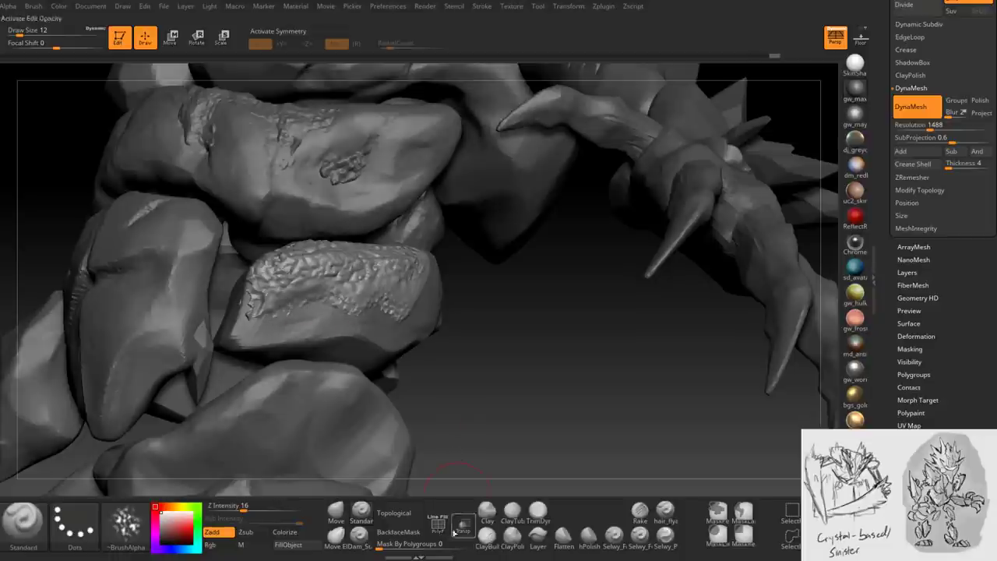
- Soften parts of the side plate's bumpy texture with the Smooth brush
{"action": "mouse_move", "coordinate": [310, 281]}
{"action": "left_mouse_down"}
{"action": "mouse_move", "coordinate": [357, 288]}
{"action": "mouse_move", "coordinate": [390, 279]}
{"action": "mouse_move", "coordinate": [413, 328]}
{"action": "mouse_move", "coordinate": [380, 326]}
{"action": "mouse_move", "coordinate": [514, 200]}
{"action": "left_mouse_up"}
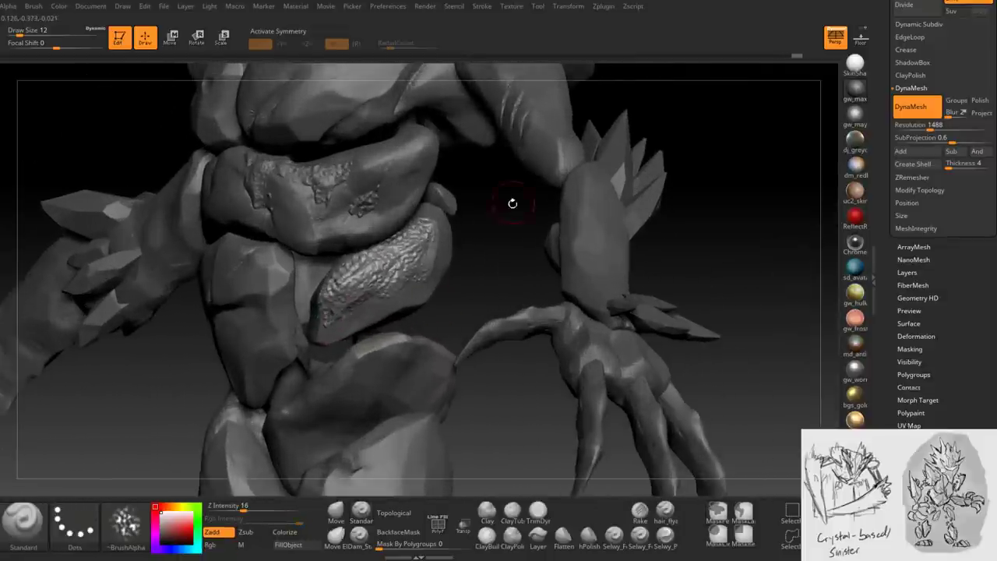
{"action": "key", "text": "shift"}
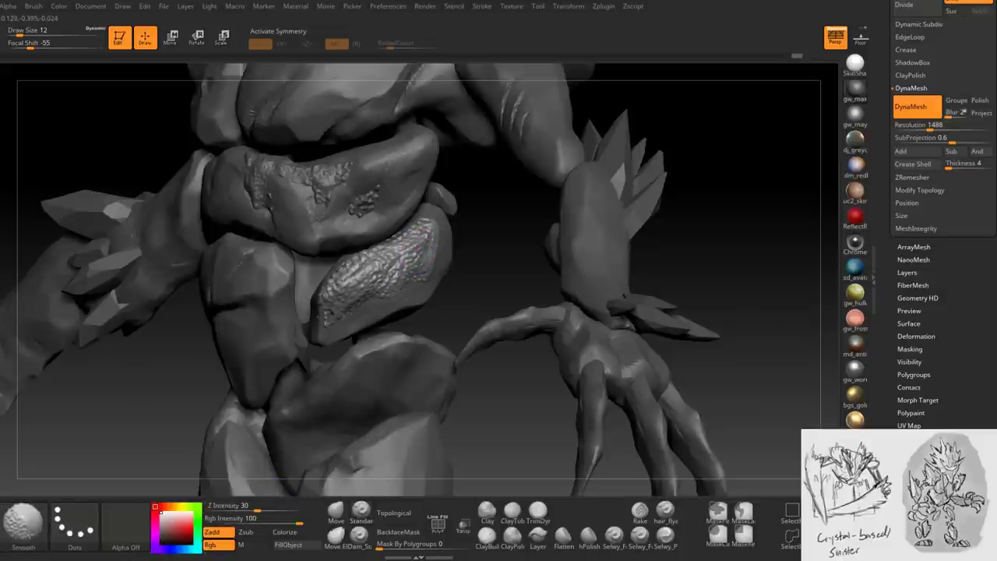
{"action": "mouse_move", "coordinate": [386, 278]}
{"action": "left_mouse_down"}
{"action": "mouse_move", "coordinate": [437, 257]}
{"action": "mouse_move", "coordinate": [365, 282]}
{"action": "mouse_move", "coordinate": [407, 307]}
{"action": "mouse_move", "coordinate": [397, 335]}
{"action": "mouse_move", "coordinate": [438, 316]}
{"action": "mouse_move", "coordinate": [425, 288]}
{"action": "mouse_move", "coordinate": [431, 251]}
{"action": "mouse_move", "coordinate": [420, 327]}
{"action": "left_mouse_up"}
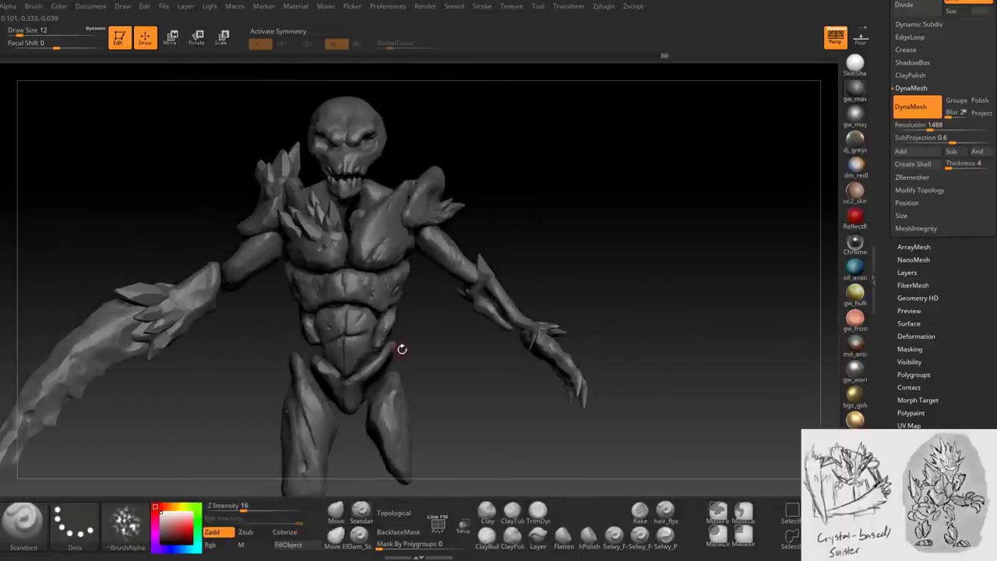
- Select the crystal-free chest plate's subtool and paint an irregular mask on its front surface
{"action": "mouse_move", "coordinate": [402, 349]}
{"action": "left_mouse_down"}
{"action": "mouse_move", "coordinate": [396, 290]}
{"action": "mouse_move", "coordinate": [421, 352]}
{"action": "mouse_move", "coordinate": [437, 322]}
{"action": "mouse_move", "coordinate": [432, 366]}
{"action": "left_mouse_up"}
{"action": "key", "text": "ctrl"}
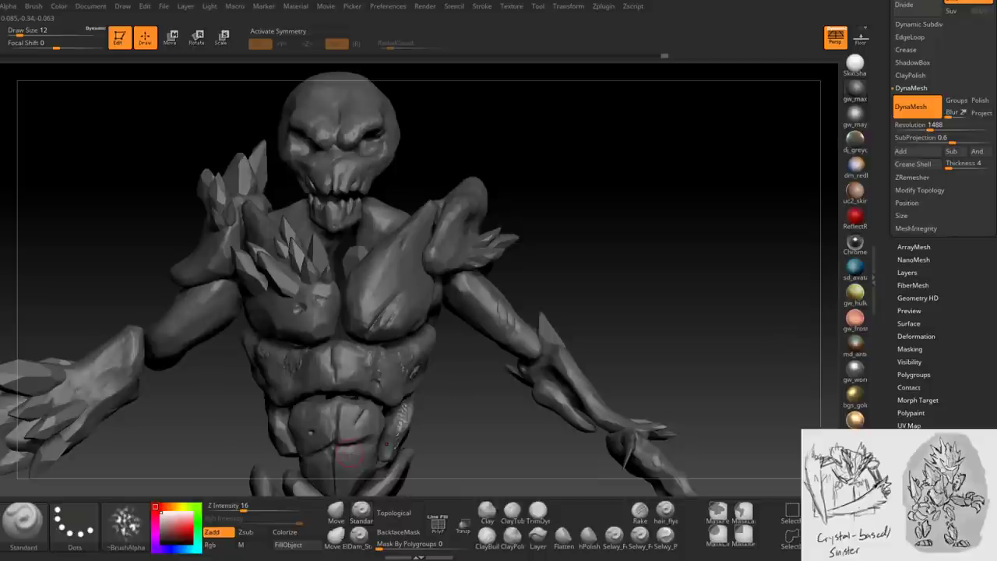
{"action": "mouse_move", "coordinate": [349, 453]}
{"action": "left_mouse_down"}
{"action": "mouse_move", "coordinate": [417, 294]}
{"action": "mouse_move", "coordinate": [456, 313]}
{"action": "mouse_move", "coordinate": [457, 327]}
{"action": "mouse_move", "coordinate": [422, 286]}
{"action": "mouse_move", "coordinate": [421, 316]}
{"action": "mouse_move", "coordinate": [410, 310]}
{"action": "left_mouse_up"}
{"action": "left_click", "coordinate": [420, 296], "text": "alt"}
{"action": "mouse_move", "coordinate": [394, 319]}
{"action": "left_mouse_down", "text": "ctrl"}
{"action": "mouse_move", "coordinate": [387, 327]}
{"action": "mouse_move", "coordinate": [409, 343]}
{"action": "mouse_move", "coordinate": [376, 335]}
{"action": "mouse_move", "coordinate": [410, 300]}
{"action": "mouse_move", "coordinate": [450, 209]}
{"action": "mouse_move", "coordinate": [456, 222]}
{"action": "left_mouse_up", "text": "ctrl"}
{"action": "mouse_move", "coordinate": [456, 222]}
{"action": "right_mouse_down"}
{"action": "mouse_move", "coordinate": [400, 280]}
{"action": "mouse_move", "coordinate": [472, 226]}
{"action": "right_mouse_up"}
{"action": "mouse_move", "coordinate": [474, 226]}
{"action": "left_mouse_down", "text": "ctrl"}
{"action": "mouse_move", "coordinate": [436, 321]}
{"action": "mouse_move", "coordinate": [390, 370]}
{"action": "left_mouse_up", "text": "ctrl"}
{"action": "mouse_move", "coordinate": [389, 369]}
{"action": "right_mouse_down"}
{"action": "mouse_move", "coordinate": [351, 372]}
{"action": "mouse_move", "coordinate": [374, 377]}
{"action": "right_mouse_up"}
{"action": "mouse_move", "coordinate": [360, 346]}
{"action": "left_mouse_down", "text": "ctrl"}
{"action": "mouse_move", "coordinate": [358, 306]}
{"action": "mouse_move", "coordinate": [390, 245]}
{"action": "left_mouse_up", "text": "ctrl"}
{"action": "mouse_move", "coordinate": [405, 257]}
{"action": "right_mouse_down"}
{"action": "mouse_move", "coordinate": [440, 290]}
{"action": "mouse_move", "coordinate": [426, 263]}
{"action": "mouse_move", "coordinate": [437, 331]}
{"action": "mouse_move", "coordinate": [450, 287]}
{"action": "right_mouse_up"}
{"action": "key", "text": "ctrl"}
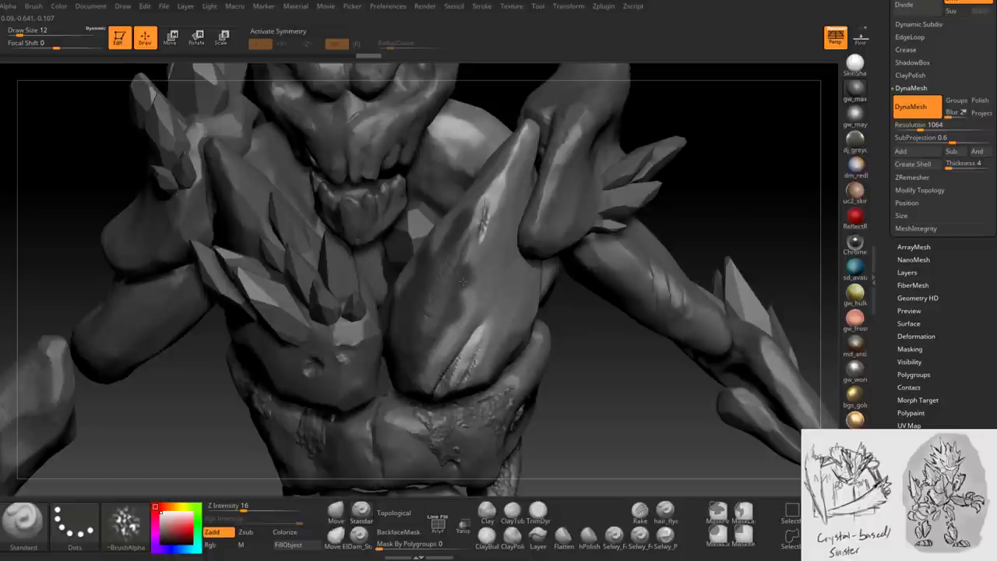
- Extend the masking on the crystal-free chest plate with another patch beside the shoulder
{"action": "right_click_drag", "start_coordinate": [462, 282], "coordinate": [517, 293]}
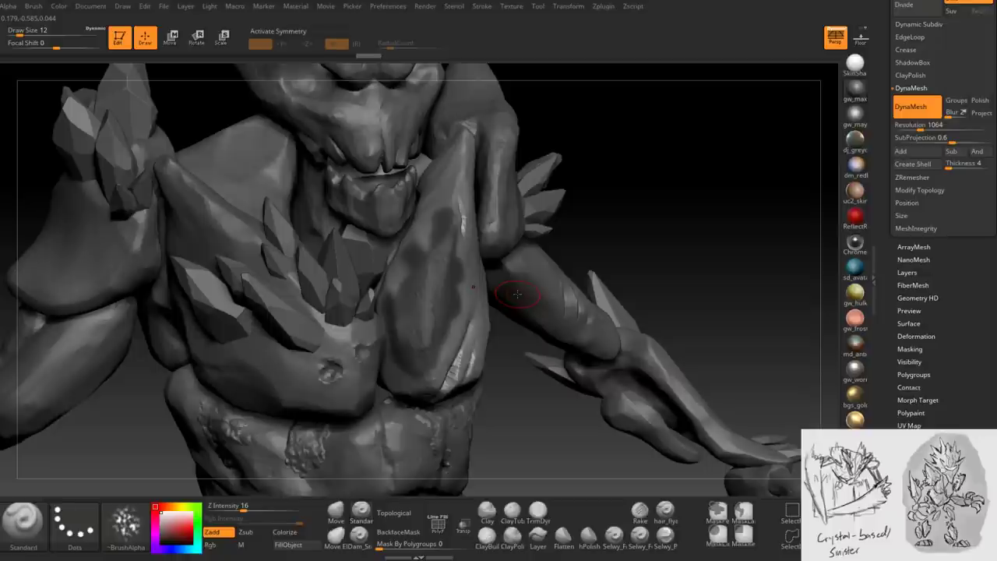
{"action": "right_click_drag", "start_coordinate": [517, 294], "coordinate": [539, 207], "text": "ctrl"}
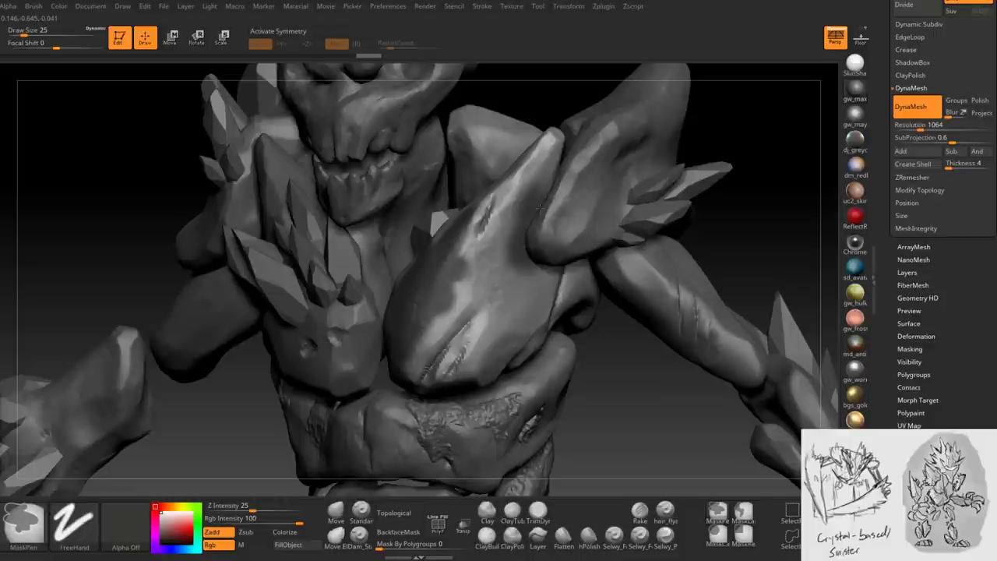
{"action": "right_click_drag", "start_coordinate": [539, 208], "coordinate": [592, 308]}
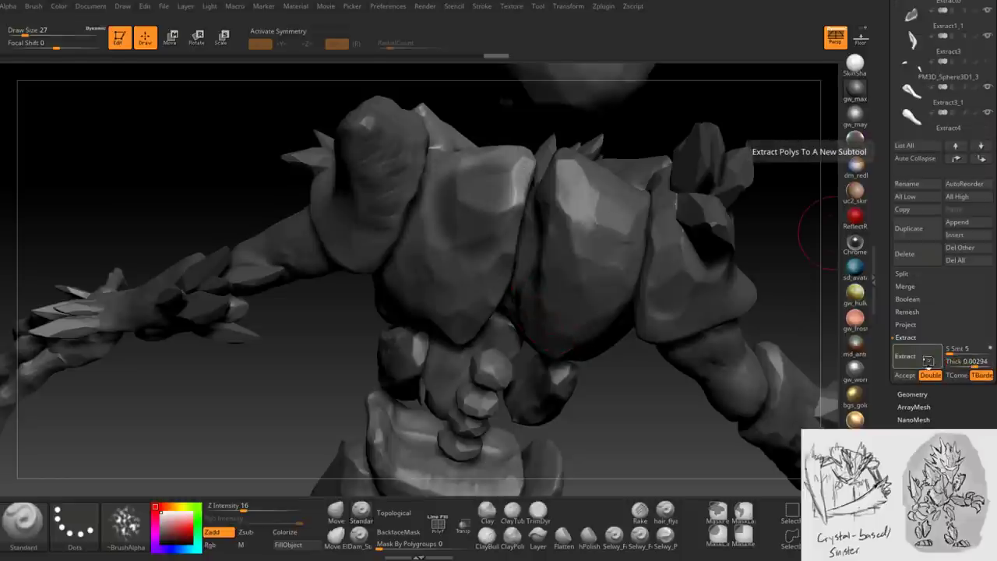
- Extract the masked patches as a new subtool, smooth the resulting plates and clear the mask
{"action": "left_click", "coordinate": [905, 356]}
{"action": "left_click", "coordinate": [904, 374]}
{"action": "mouse_move", "coordinate": [591, 257]}
{"action": "left_mouse_down"}
{"action": "mouse_move", "coordinate": [490, 223]}
{"action": "mouse_move", "coordinate": [498, 234]}
{"action": "left_mouse_up"}
{"action": "key", "text": "shift"}
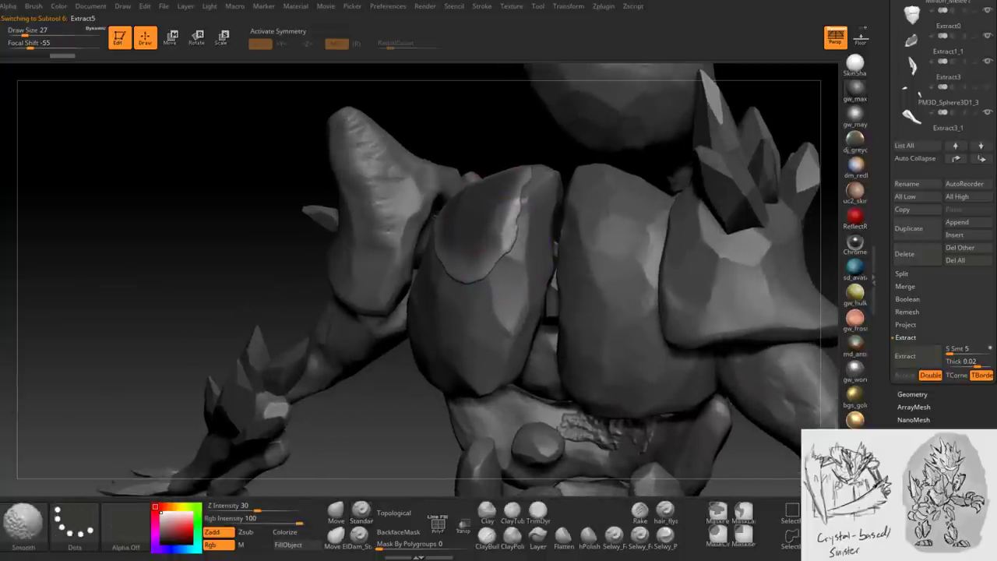
{"action": "mouse_move", "coordinate": [475, 251]}
{"action": "left_mouse_down"}
{"action": "mouse_move", "coordinate": [436, 303]}
{"action": "mouse_move", "coordinate": [404, 310]}
{"action": "mouse_move", "coordinate": [385, 224]}
{"action": "mouse_move", "coordinate": [366, 265]}
{"action": "mouse_move", "coordinate": [339, 269]}
{"action": "mouse_move", "coordinate": [331, 285]}
{"action": "left_mouse_up"}
{"action": "mouse_move", "coordinate": [331, 284]}
{"action": "left_mouse_down"}
{"action": "mouse_move", "coordinate": [352, 318]}
{"action": "mouse_move", "coordinate": [335, 316]}
{"action": "mouse_move", "coordinate": [421, 343]}
{"action": "mouse_move", "coordinate": [479, 377]}
{"action": "left_mouse_up"}
{"action": "key", "text": "shift"}
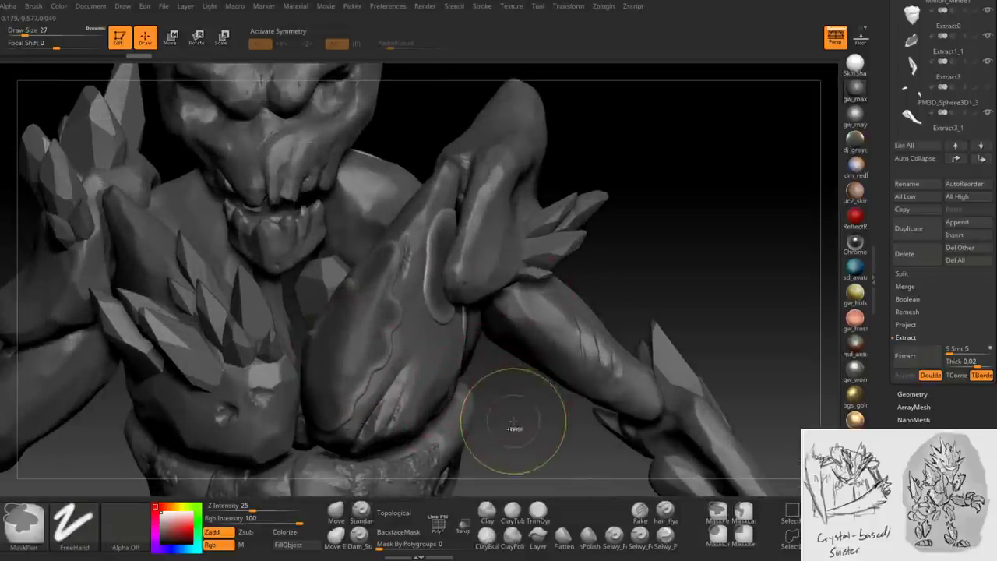
{"action": "left_click_drag", "start_coordinate": [511, 423], "coordinate": [436, 424], "text": "shift"}
- Turn on backface masking and sculpt bumpy rock texture over the extracted front chest plate, reducing the Standard brush's draw size to 14
{"action": "left_click", "coordinate": [398, 531]}
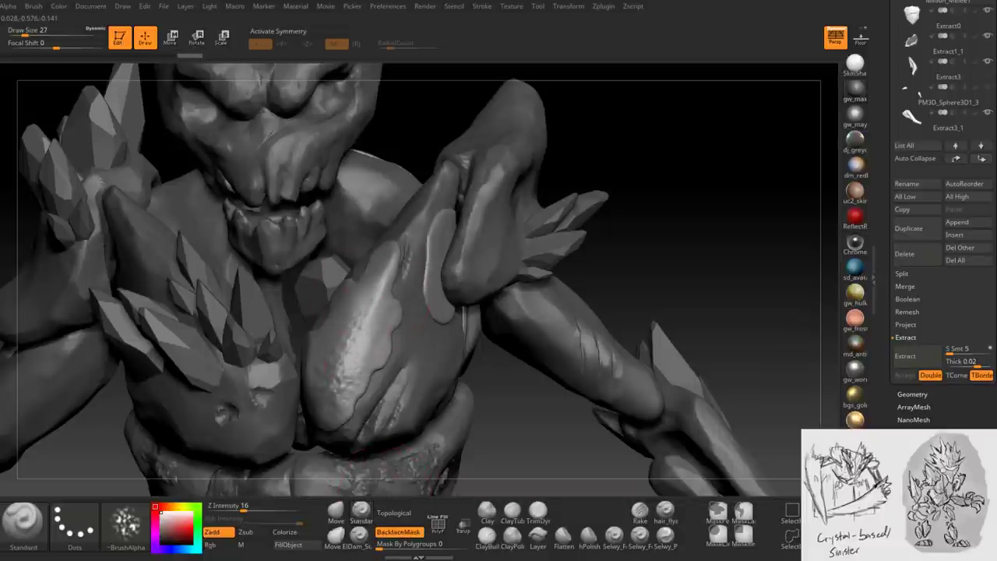
{"action": "right_click_drag", "start_coordinate": [374, 327], "coordinate": [420, 312]}
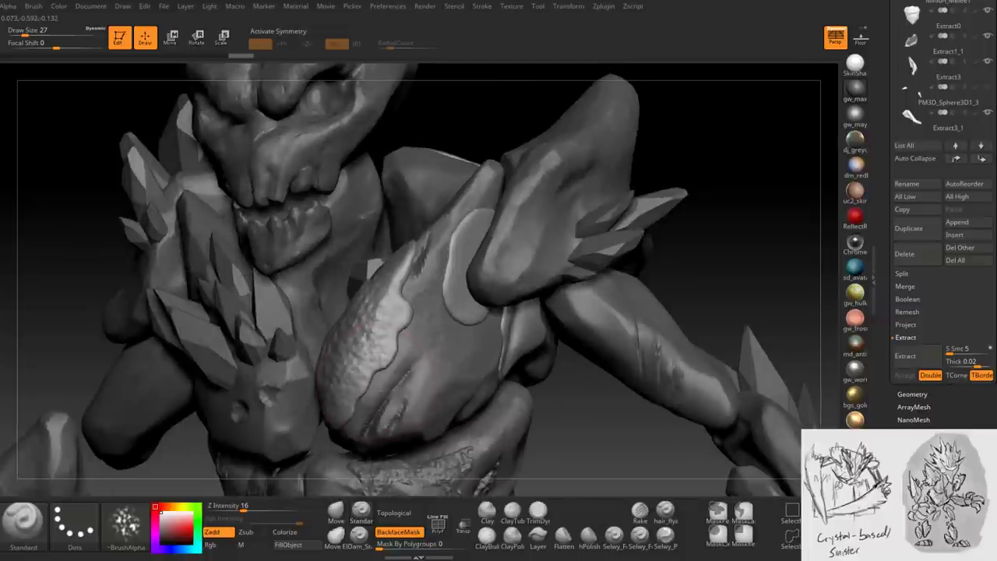
{"action": "right_click_drag", "start_coordinate": [366, 374], "coordinate": [379, 368]}
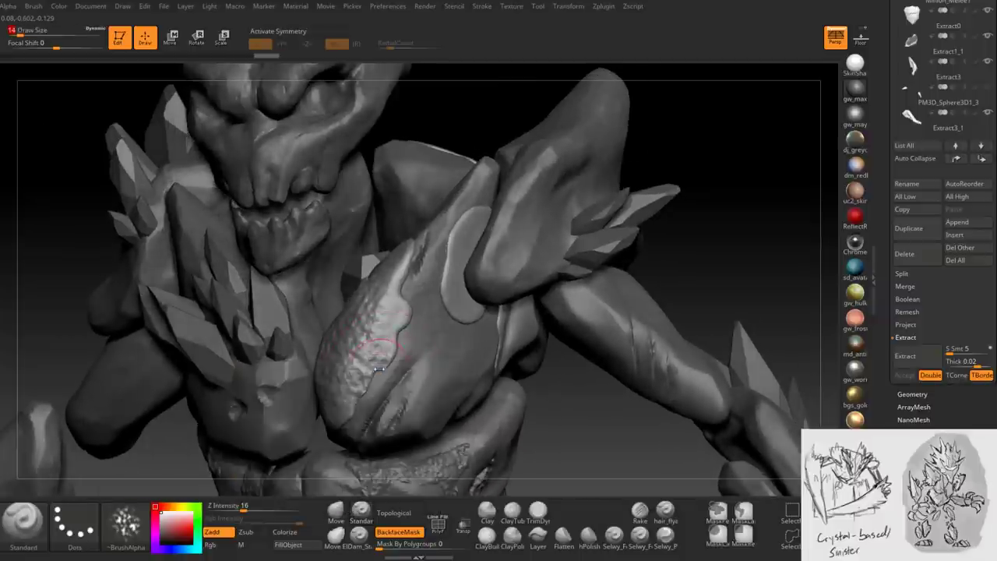
{"action": "mouse_move", "coordinate": [355, 409]}
{"action": "left_mouse_down"}
{"action": "mouse_move", "coordinate": [398, 317]}
{"action": "mouse_move", "coordinate": [398, 292]}
{"action": "left_mouse_up"}
{"action": "left_click_drag", "start_coordinate": [763, 140], "coordinate": [783, 167]}
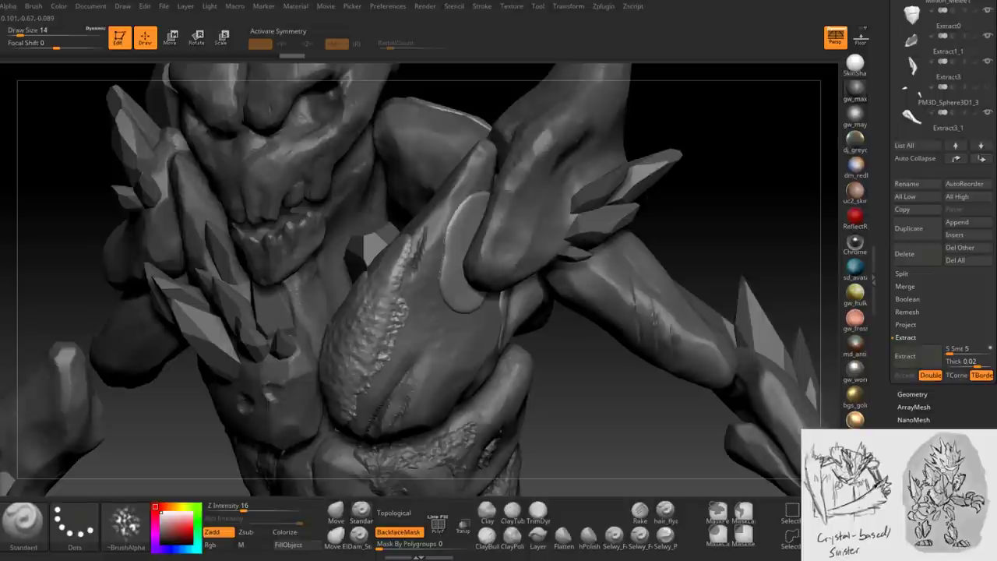
- Sculpt bumpy rock texture across the rest of the extracted front chest plate and the neighbouring patch beside the shoulder
{"action": "mouse_move", "coordinate": [399, 269]}
{"action": "right_mouse_down"}
{"action": "mouse_move", "coordinate": [389, 253]}
{"action": "mouse_move", "coordinate": [407, 250]}
{"action": "mouse_move", "coordinate": [377, 241]}
{"action": "mouse_move", "coordinate": [300, 253]}
{"action": "mouse_move", "coordinate": [383, 248]}
{"action": "right_mouse_up"}
{"action": "left_click_drag", "start_coordinate": [393, 248], "coordinate": [342, 256]}
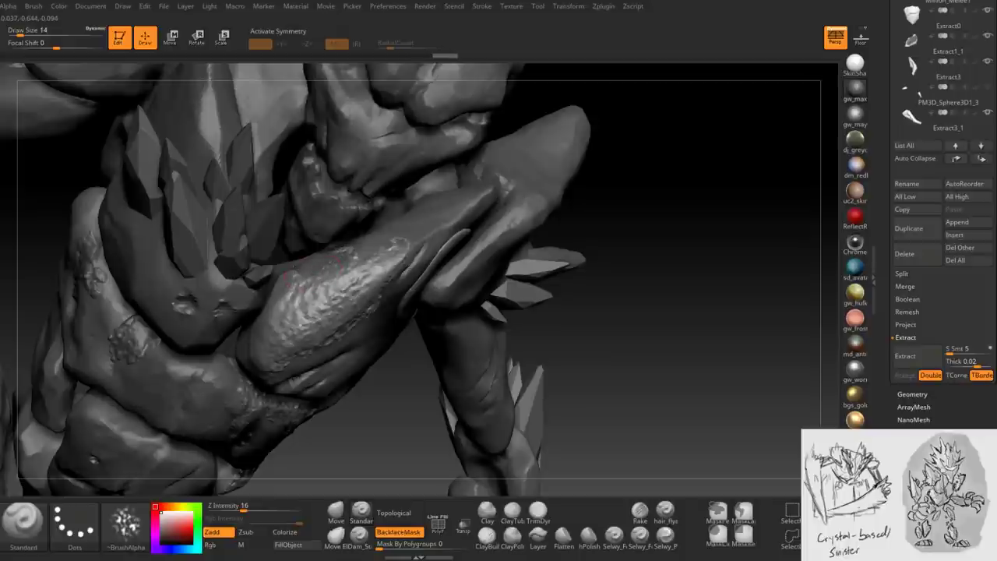
{"action": "right_click_drag", "start_coordinate": [297, 275], "coordinate": [278, 307]}
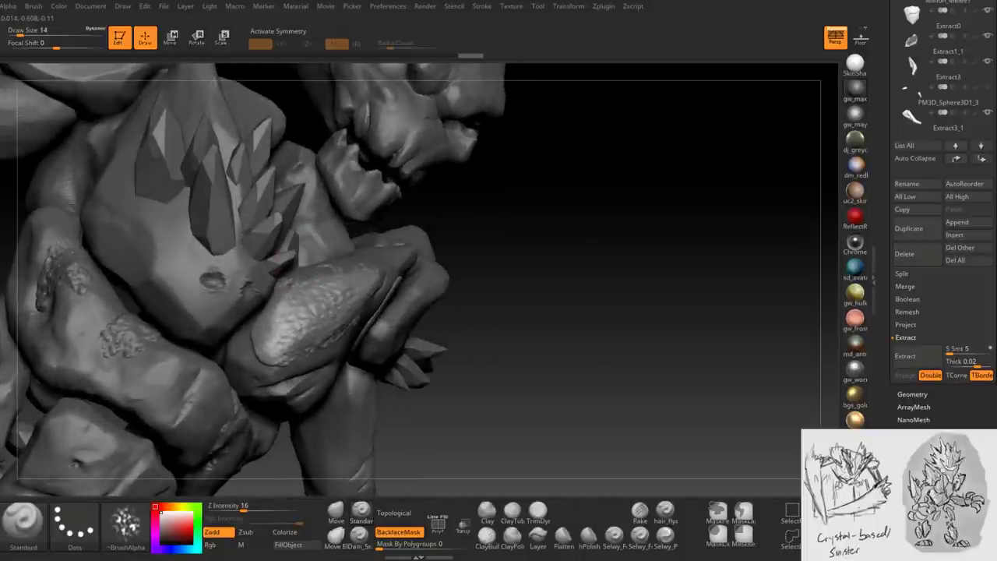
{"action": "mouse_move", "coordinate": [278, 343]}
{"action": "right_mouse_down"}
{"action": "mouse_move", "coordinate": [278, 257]}
{"action": "mouse_move", "coordinate": [335, 242]}
{"action": "mouse_move", "coordinate": [388, 324]}
{"action": "mouse_move", "coordinate": [416, 343]}
{"action": "right_mouse_up"}
{"action": "right_click_drag", "start_coordinate": [398, 294], "coordinate": [412, 280]}
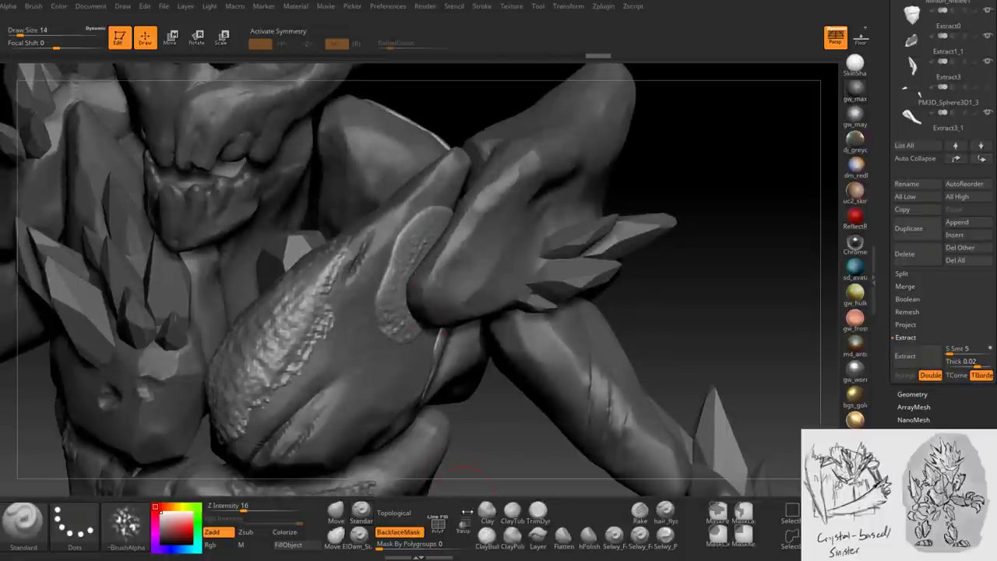
- Texture the covered part of the shoulder patch with draw sizes 22 and 16, making the surrounding subtools transparent while working
{"action": "left_click", "coordinate": [463, 526]}
{"action": "right_click_drag", "start_coordinate": [456, 467], "coordinate": [420, 260]}
{"action": "key", "text": "space"}
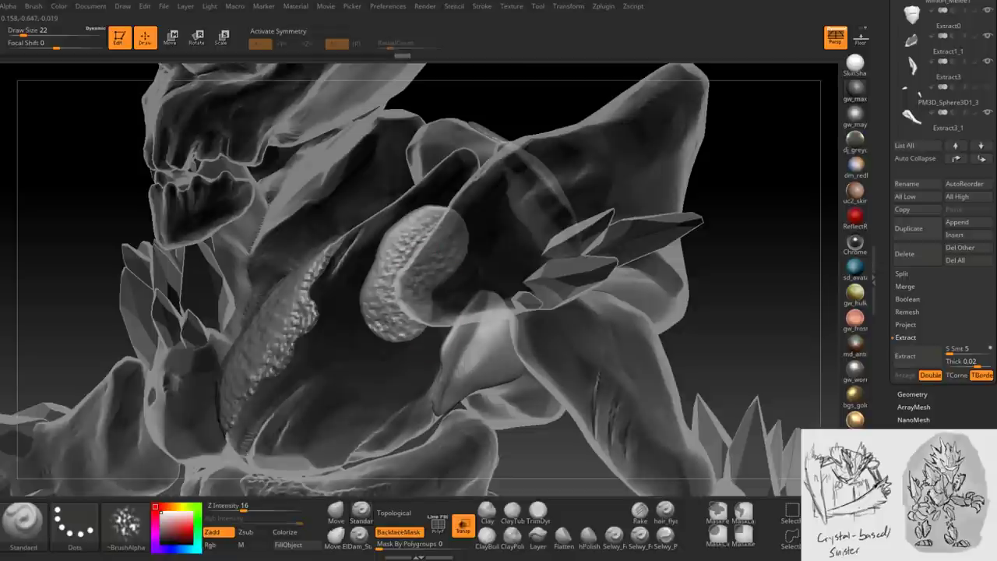
{"action": "right_click_drag", "start_coordinate": [432, 313], "coordinate": [455, 308]}
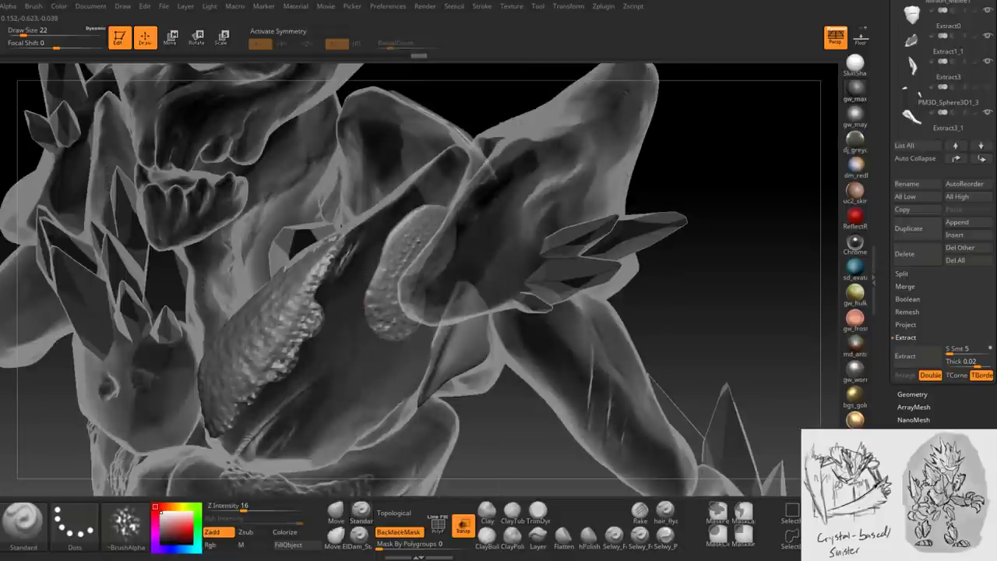
{"action": "mouse_move", "coordinate": [377, 280]}
{"action": "right_mouse_down"}
{"action": "mouse_move", "coordinate": [392, 231]}
{"action": "mouse_move", "coordinate": [417, 213]}
{"action": "mouse_move", "coordinate": [421, 225]}
{"action": "right_mouse_up"}
{"action": "key", "text": "space"}
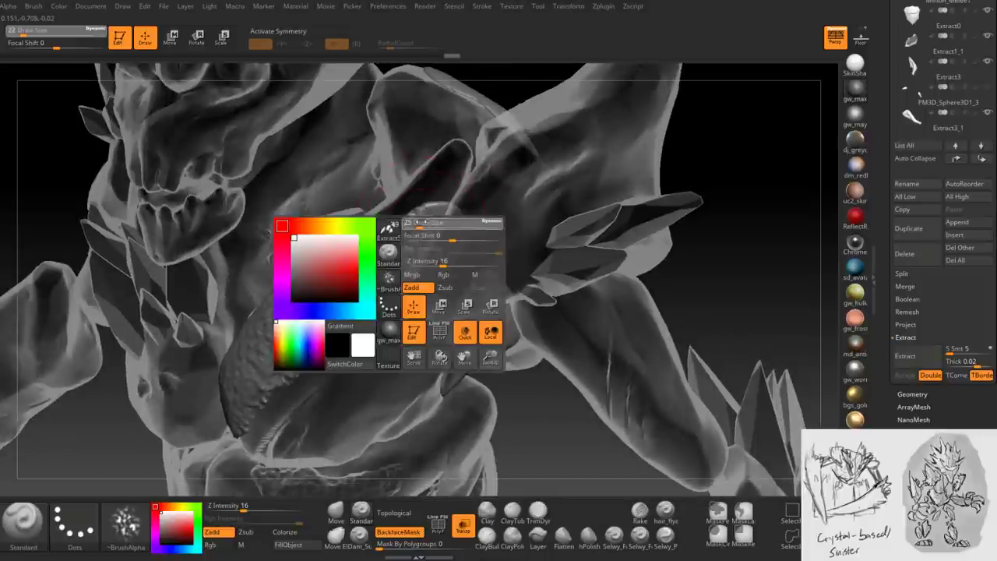
{"action": "left_click_drag", "start_coordinate": [421, 223], "coordinate": [417, 223]}
{"action": "right_click_drag", "start_coordinate": [417, 223], "coordinate": [502, 269]}
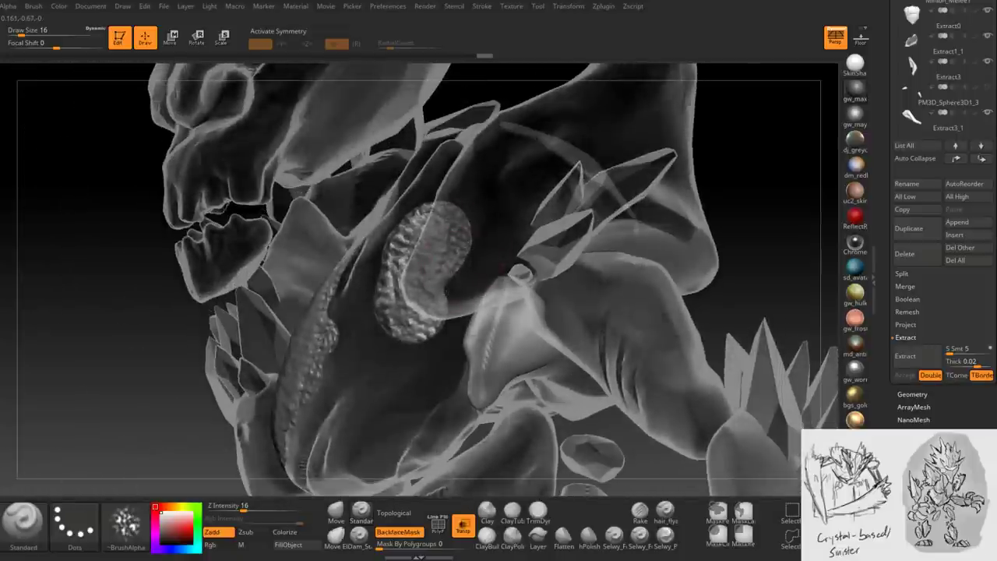
{"action": "left_click", "coordinate": [463, 526]}
- Sculpt rock texture around the extracted patch beneath the armpit at draw size 13, using temporary transparency to reach its hidden edges
{"action": "mouse_move", "coordinate": [436, 296]}
{"action": "right_mouse_down"}
{"action": "mouse_move", "coordinate": [456, 331]}
{"action": "mouse_move", "coordinate": [427, 307]}
{"action": "mouse_move", "coordinate": [445, 334]}
{"action": "mouse_move", "coordinate": [467, 257]}
{"action": "mouse_move", "coordinate": [470, 308]}
{"action": "mouse_move", "coordinate": [444, 347]}
{"action": "mouse_move", "coordinate": [411, 281]}
{"action": "mouse_move", "coordinate": [424, 290]}
{"action": "right_mouse_up"}
{"action": "key", "text": "space"}
{"action": "left_click_drag", "start_coordinate": [421, 292], "coordinate": [401, 292]}
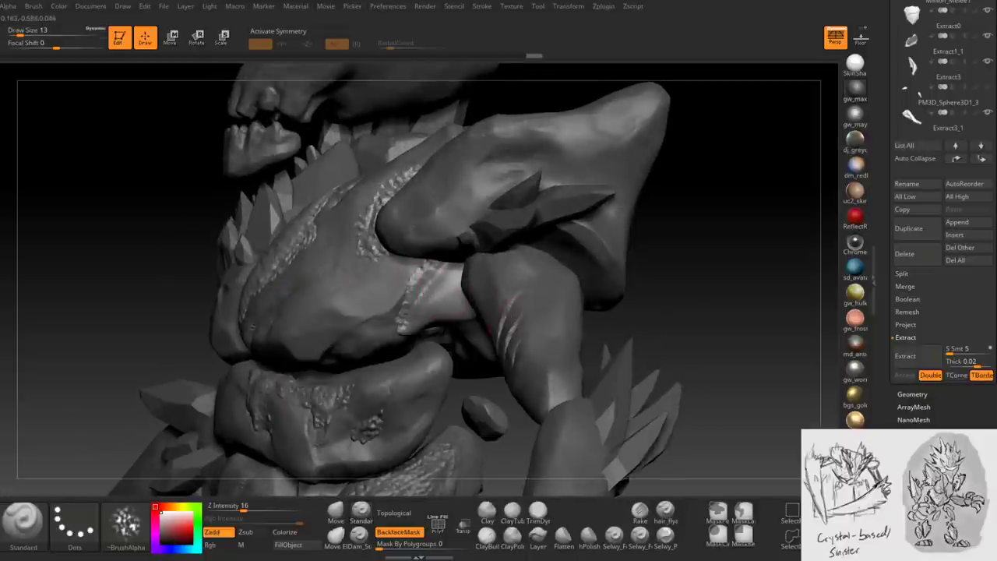
{"action": "left_click", "coordinate": [463, 524]}
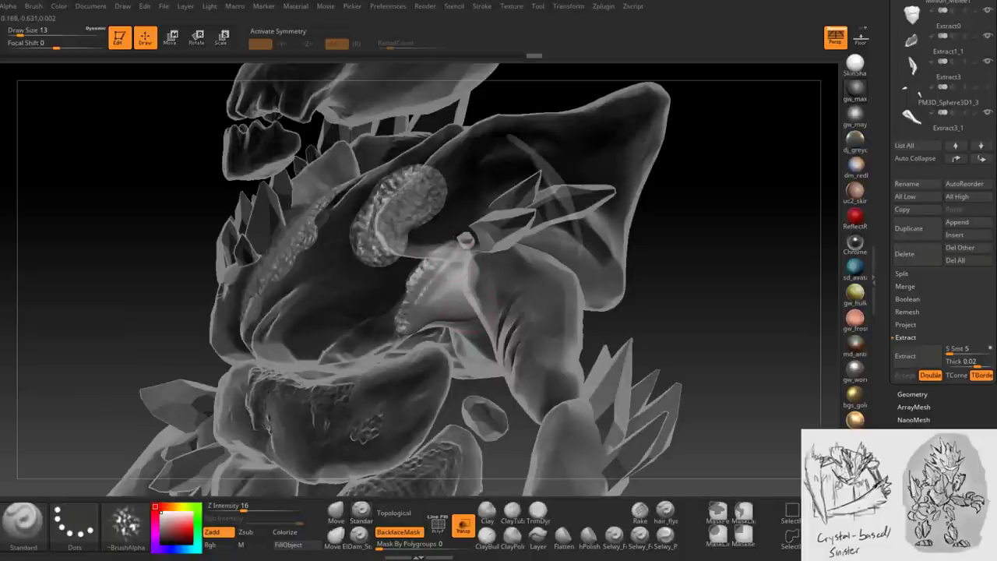
{"action": "mouse_move", "coordinate": [437, 262]}
{"action": "right_mouse_down"}
{"action": "mouse_move", "coordinate": [433, 274]}
{"action": "mouse_move", "coordinate": [467, 292]}
{"action": "right_mouse_up"}
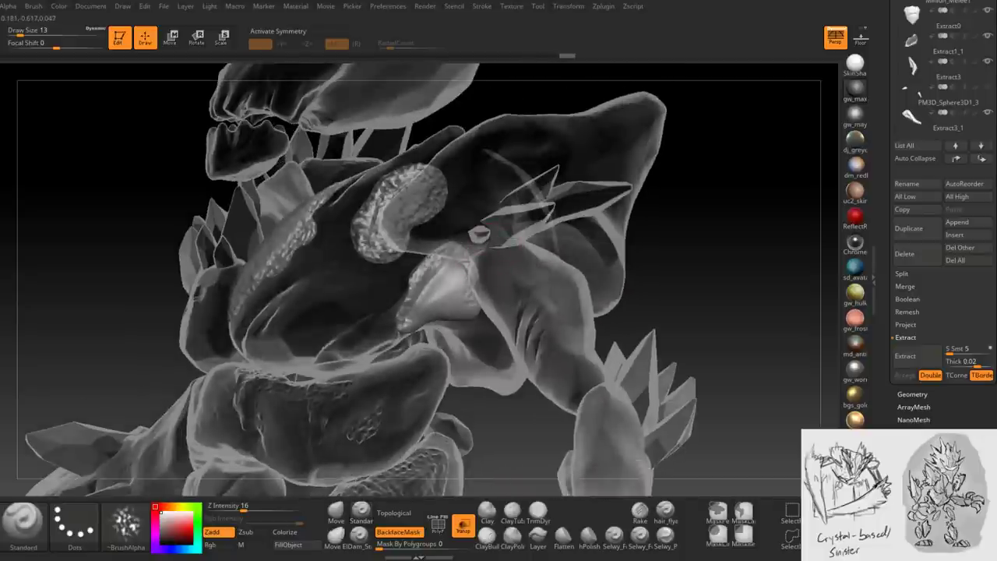
{"action": "right_click_drag", "start_coordinate": [436, 261], "coordinate": [440, 267]}
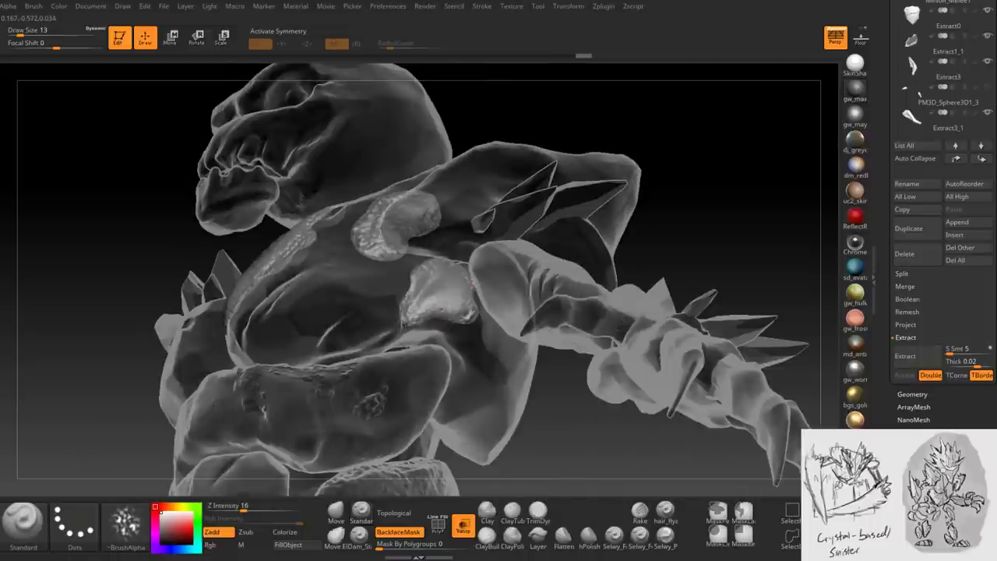
{"action": "mouse_move", "coordinate": [436, 262]}
{"action": "right_mouse_down"}
{"action": "mouse_move", "coordinate": [403, 333]}
{"action": "mouse_move", "coordinate": [450, 303]}
{"action": "right_mouse_up"}
{"action": "mouse_move", "coordinate": [428, 288]}
{"action": "left_mouse_down"}
{"action": "mouse_move", "coordinate": [460, 284]}
{"action": "mouse_move", "coordinate": [456, 274]}
{"action": "left_mouse_up"}
{"action": "mouse_move", "coordinate": [432, 304]}
{"action": "right_mouse_down"}
{"action": "mouse_move", "coordinate": [451, 300]}
{"action": "mouse_move", "coordinate": [406, 291]}
{"action": "mouse_move", "coordinate": [469, 271]}
{"action": "mouse_move", "coordinate": [456, 335]}
{"action": "mouse_move", "coordinate": [461, 384]}
{"action": "right_mouse_up"}
{"action": "left_click", "coordinate": [462, 525]}
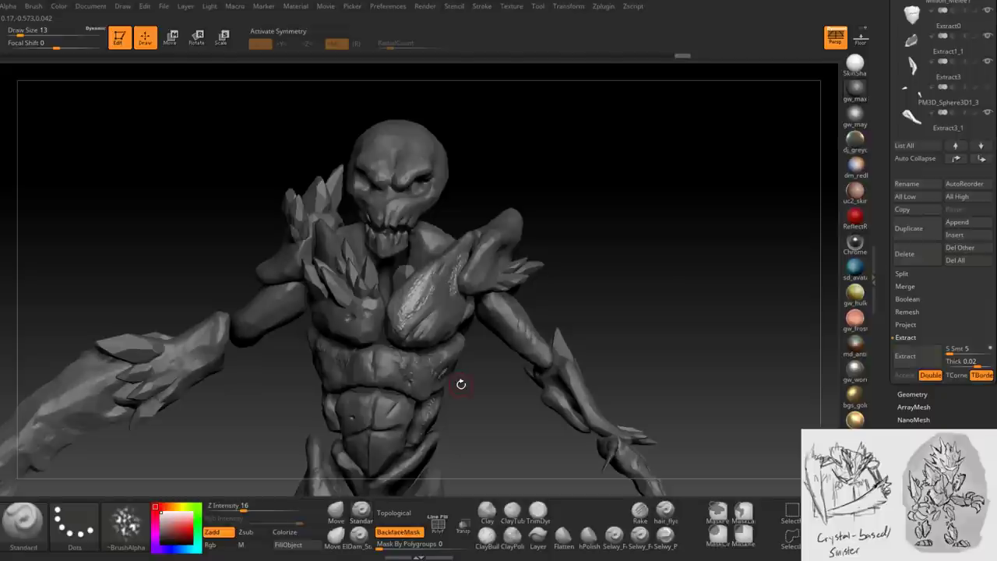
- Sculpt bumpy rock texture around the rim of the extracted plate on the creature's upper back
{"action": "mouse_move", "coordinate": [461, 384]}
{"action": "right_mouse_down"}
{"action": "mouse_move", "coordinate": [468, 279]}
{"action": "mouse_move", "coordinate": [430, 358]}
{"action": "right_mouse_up"}
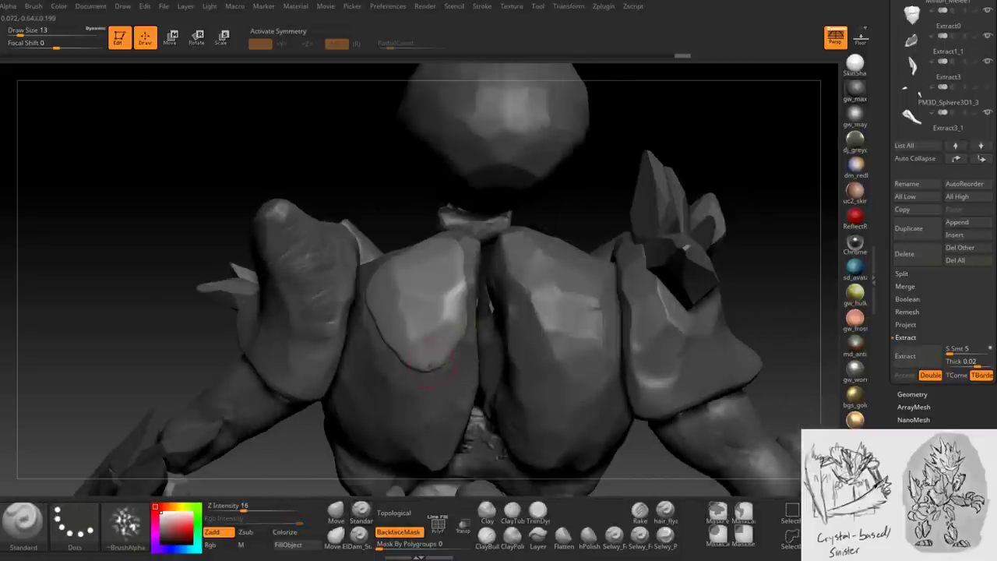
{"action": "mouse_move", "coordinate": [426, 365]}
{"action": "left_mouse_down"}
{"action": "mouse_move", "coordinate": [459, 326]}
{"action": "mouse_move", "coordinate": [458, 304]}
{"action": "left_mouse_up"}
{"action": "right_click_drag", "start_coordinate": [457, 288], "coordinate": [452, 269]}
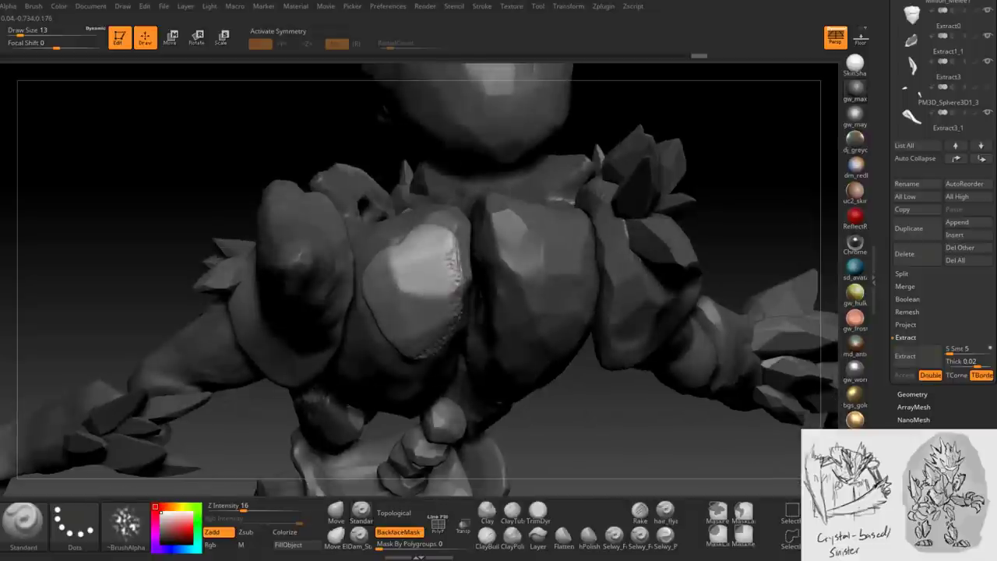
{"action": "right_click_drag", "start_coordinate": [428, 233], "coordinate": [431, 229]}
{"action": "left_click_drag", "start_coordinate": [445, 226], "coordinate": [376, 263]}
{"action": "right_click_drag", "start_coordinate": [376, 263], "coordinate": [374, 248]}
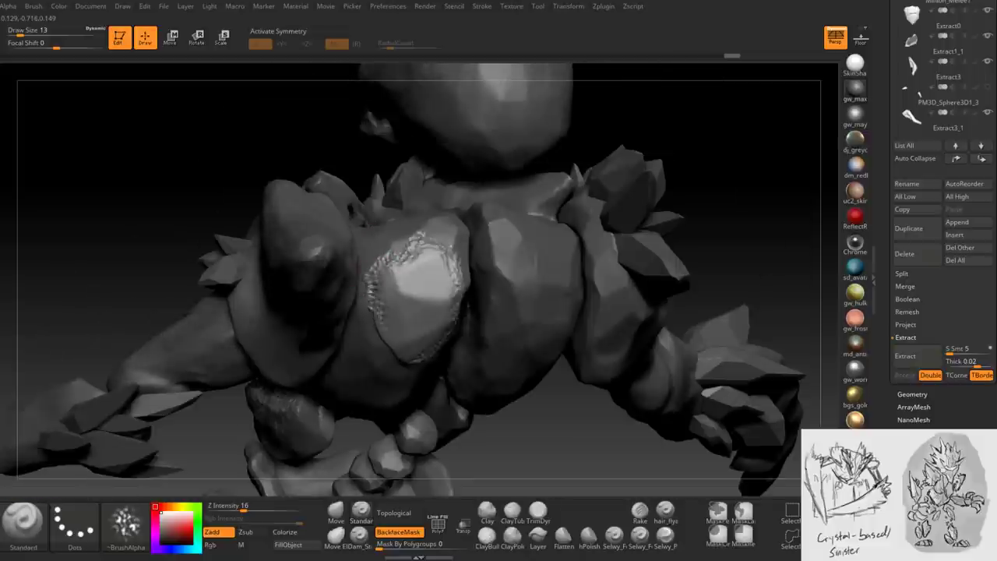
{"action": "right_click_drag", "start_coordinate": [498, 312], "coordinate": [443, 312]}
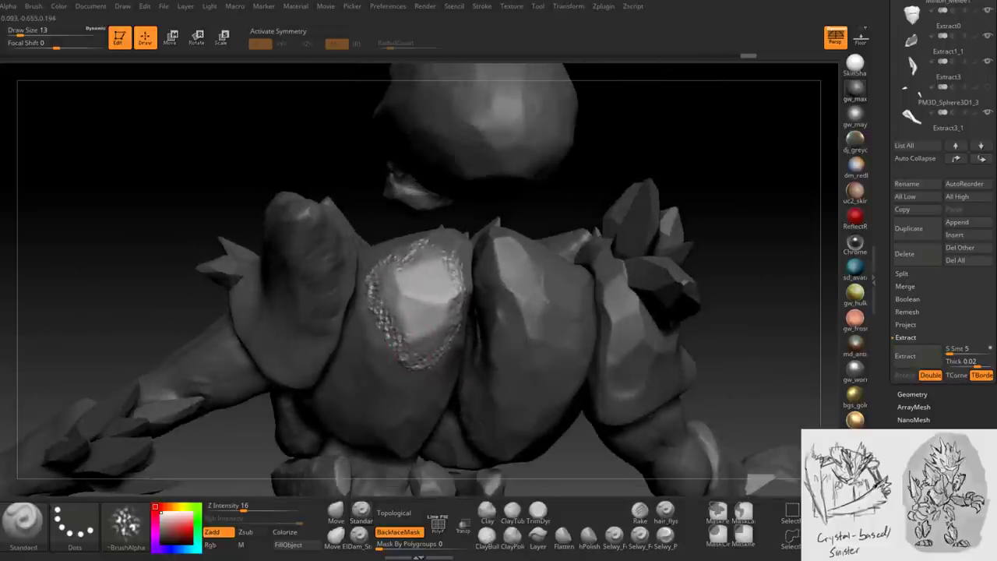
- Increase the draw size to 22 and fill the middle of the upper-back plate with rock texture
{"action": "key", "text": "space"}
{"action": "mouse_move", "coordinate": [440, 321]}
{"action": "left_mouse_down"}
{"action": "mouse_move", "coordinate": [430, 282]}
{"action": "mouse_move", "coordinate": [401, 281]}
{"action": "left_mouse_up"}
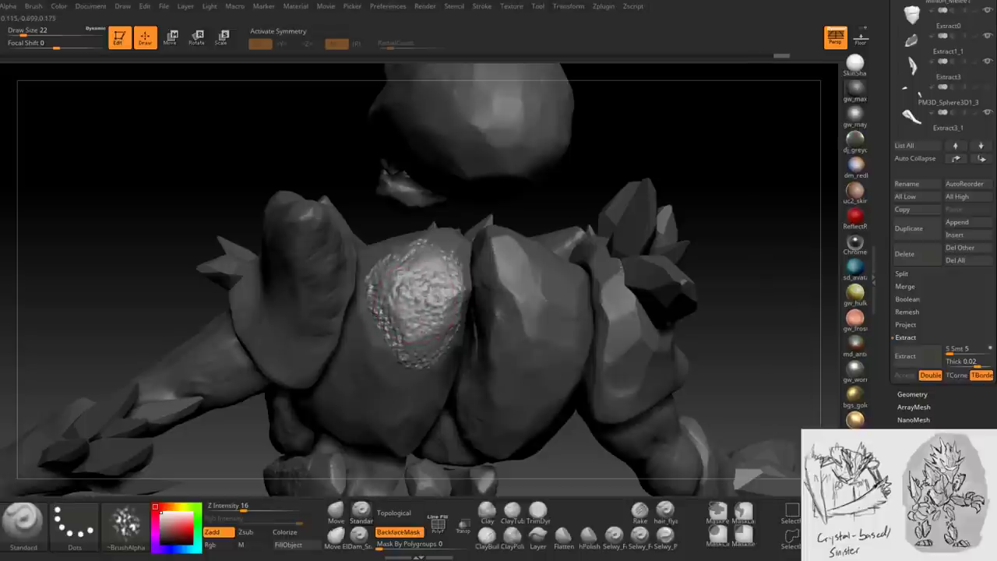
{"action": "mouse_move", "coordinate": [397, 320]}
{"action": "left_mouse_down"}
{"action": "mouse_move", "coordinate": [372, 321]}
{"action": "mouse_move", "coordinate": [414, 290]}
{"action": "mouse_move", "coordinate": [441, 295]}
{"action": "left_mouse_up"}
{"action": "right_click_drag", "start_coordinate": [405, 296], "coordinate": [441, 292]}
{"action": "mouse_move", "coordinate": [442, 291]}
{"action": "left_mouse_down"}
{"action": "mouse_move", "coordinate": [453, 261]}
{"action": "mouse_move", "coordinate": [416, 288]}
{"action": "left_mouse_up"}
{"action": "mouse_move", "coordinate": [420, 316]}
{"action": "right_mouse_down"}
{"action": "mouse_move", "coordinate": [455, 307]}
{"action": "mouse_move", "coordinate": [472, 287]}
{"action": "mouse_move", "coordinate": [427, 332]}
{"action": "mouse_move", "coordinate": [471, 326]}
{"action": "mouse_move", "coordinate": [419, 285]}
{"action": "mouse_move", "coordinate": [472, 261]}
{"action": "right_mouse_up"}
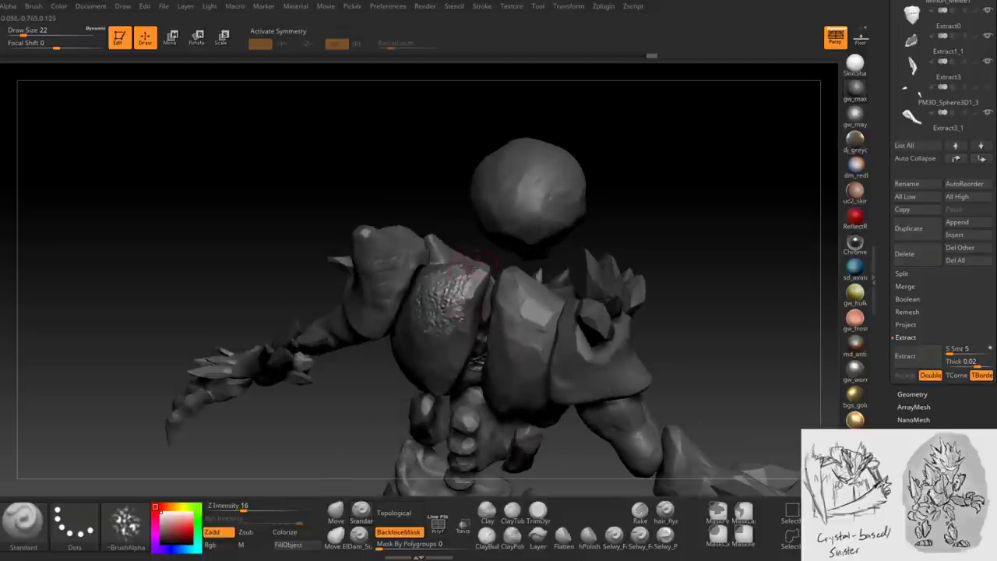
- Select the crystal-bearing chest plate's subtool and mask an irregular area on its front around the crystals
{"action": "mouse_move", "coordinate": [436, 312]}
{"action": "right_mouse_down"}
{"action": "mouse_move", "coordinate": [442, 279]}
{"action": "mouse_move", "coordinate": [444, 306]}
{"action": "mouse_move", "coordinate": [450, 288]}
{"action": "mouse_move", "coordinate": [469, 296]}
{"action": "mouse_move", "coordinate": [441, 256]}
{"action": "mouse_move", "coordinate": [427, 262]}
{"action": "mouse_move", "coordinate": [422, 365]}
{"action": "right_mouse_up"}
{"action": "mouse_move", "coordinate": [450, 326]}
{"action": "right_mouse_down"}
{"action": "mouse_move", "coordinate": [475, 350]}
{"action": "mouse_move", "coordinate": [447, 345]}
{"action": "mouse_move", "coordinate": [439, 355]}
{"action": "mouse_move", "coordinate": [385, 261]}
{"action": "mouse_move", "coordinate": [405, 261]}
{"action": "mouse_move", "coordinate": [401, 233]}
{"action": "right_mouse_up"}
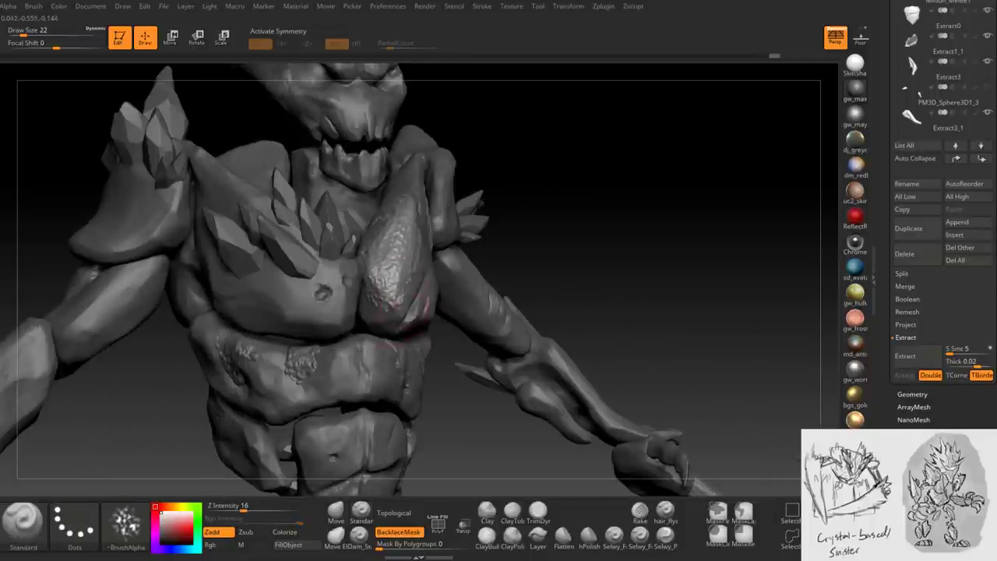
{"action": "right_click_drag", "start_coordinate": [401, 306], "coordinate": [424, 303]}
{"action": "right_click_drag", "start_coordinate": [433, 222], "coordinate": [393, 225]}
{"action": "right_click_drag", "start_coordinate": [418, 288], "coordinate": [366, 288], "text": "ctrl"}
{"action": "left_click", "coordinate": [366, 315], "text": "alt"}
{"action": "key", "text": "space"}
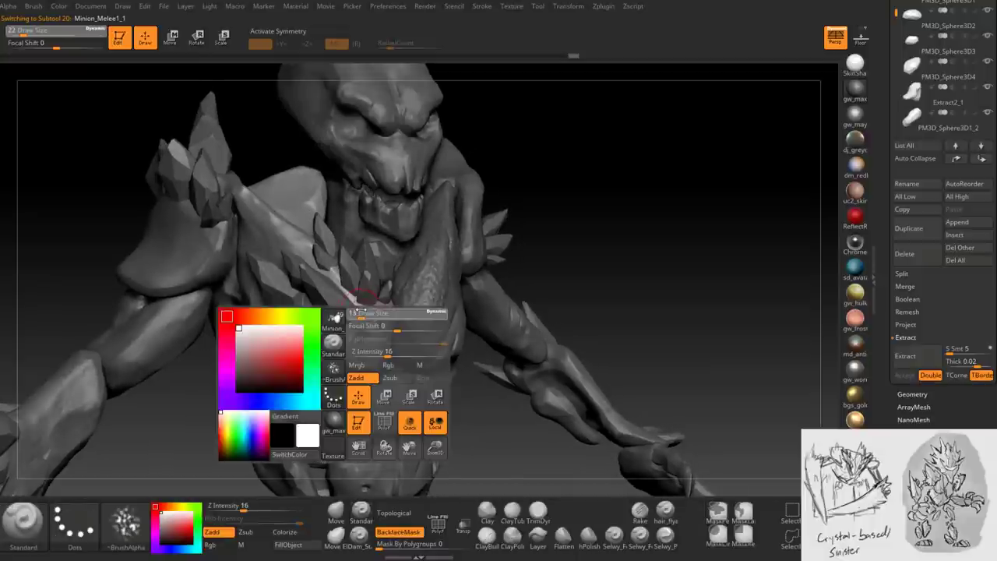
{"action": "key", "text": "ctrl"}
- Set the draw size to 20 and continue the mask onto the back of the crystal-bearing chest plate
{"action": "mouse_move", "coordinate": [334, 291]}
{"action": "right_mouse_down"}
{"action": "mouse_move", "coordinate": [331, 282]}
{"action": "mouse_move", "coordinate": [367, 312]}
{"action": "mouse_move", "coordinate": [564, 307]}
{"action": "mouse_move", "coordinate": [413, 235]}
{"action": "right_mouse_up"}
{"action": "key", "text": "space"}
{"action": "key", "text": "ctrl"}
{"action": "mouse_move", "coordinate": [430, 280]}
{"action": "left_mouse_down", "text": "ctrl"}
{"action": "mouse_move", "coordinate": [419, 303]}
{"action": "mouse_move", "coordinate": [434, 297]}
{"action": "left_mouse_up", "text": "ctrl"}
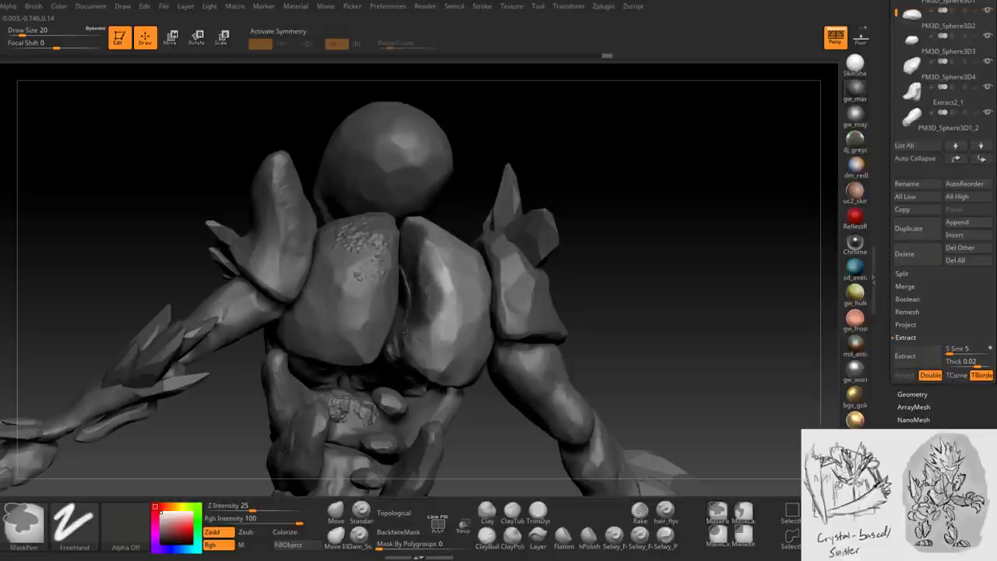
{"action": "right_click_drag", "start_coordinate": [413, 323], "coordinate": [452, 274]}
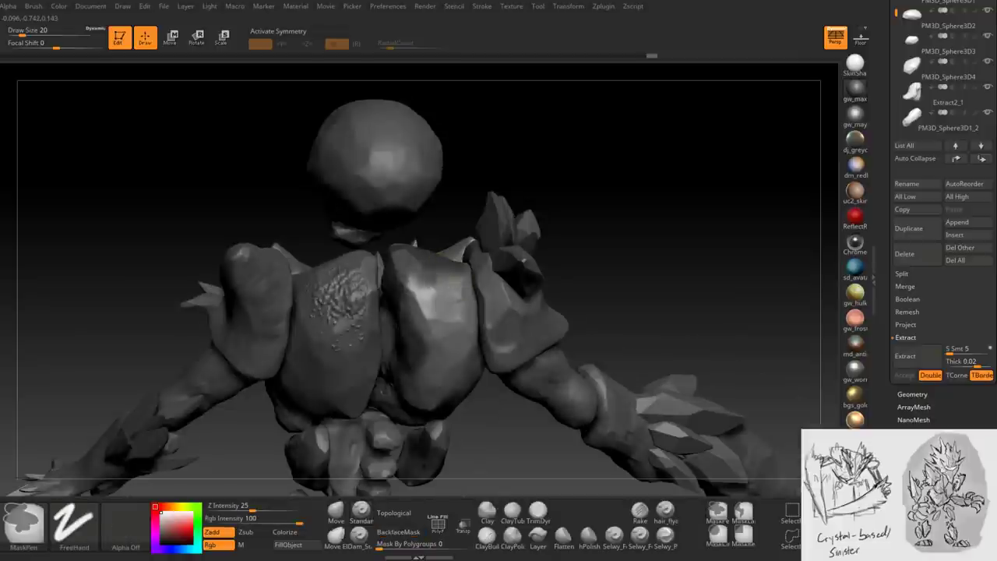
{"action": "key", "text": "ctrl"}
{"action": "right_click_drag", "start_coordinate": [413, 308], "coordinate": [457, 308]}
- Set the extract thickness to 0.00294, then extract the masked area and accept it as a new subtool
{"action": "left_click", "coordinate": [974, 362]}
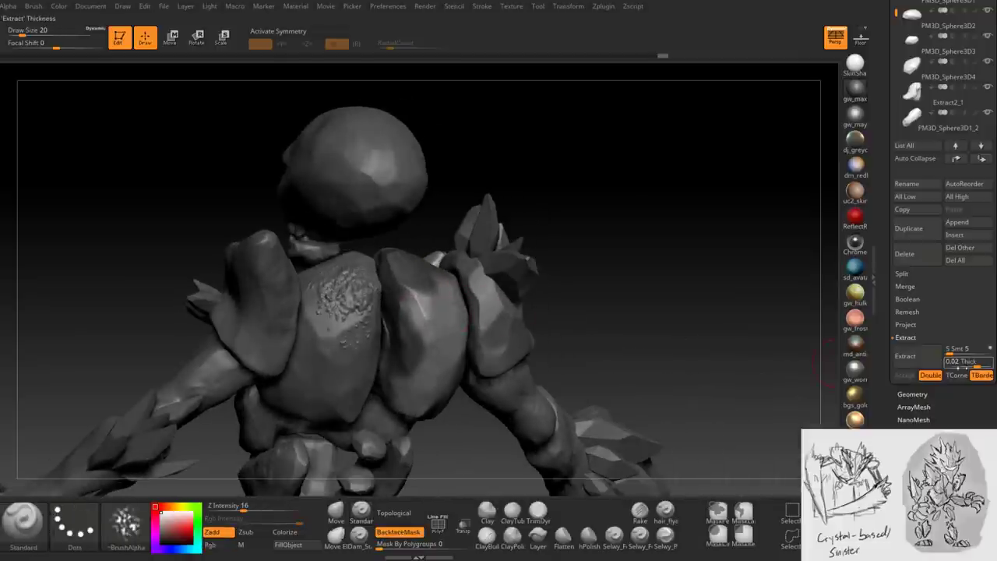
{"action": "left_click_drag", "start_coordinate": [977, 365], "coordinate": [970, 364]}
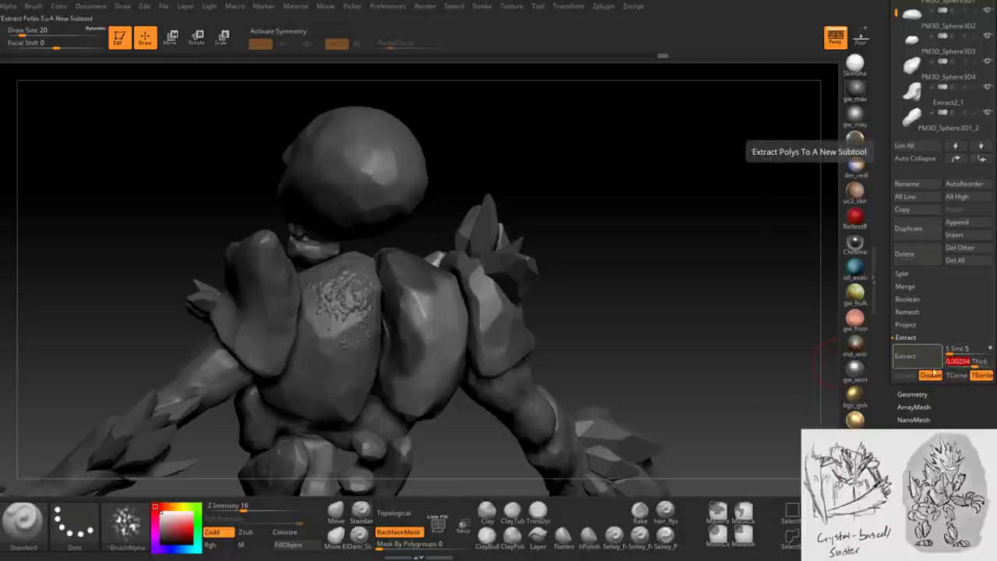
{"action": "left_click", "coordinate": [919, 356]}
{"action": "mouse_move", "coordinate": [443, 331]}
{"action": "left_mouse_down"}
{"action": "mouse_move", "coordinate": [644, 287]}
{"action": "mouse_move", "coordinate": [615, 300]}
{"action": "mouse_move", "coordinate": [635, 308]}
{"action": "left_mouse_up"}
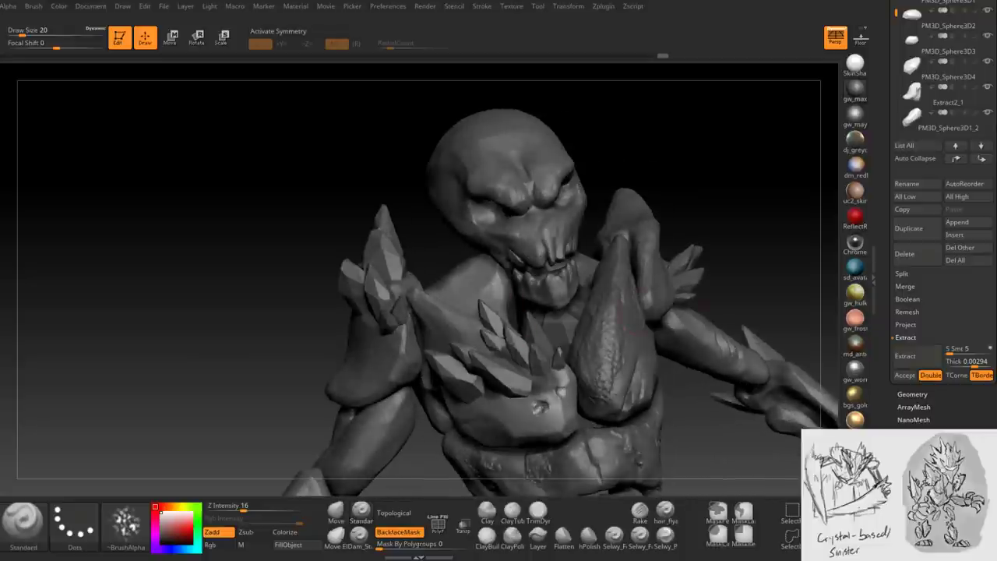
{"action": "left_click", "coordinate": [905, 356]}
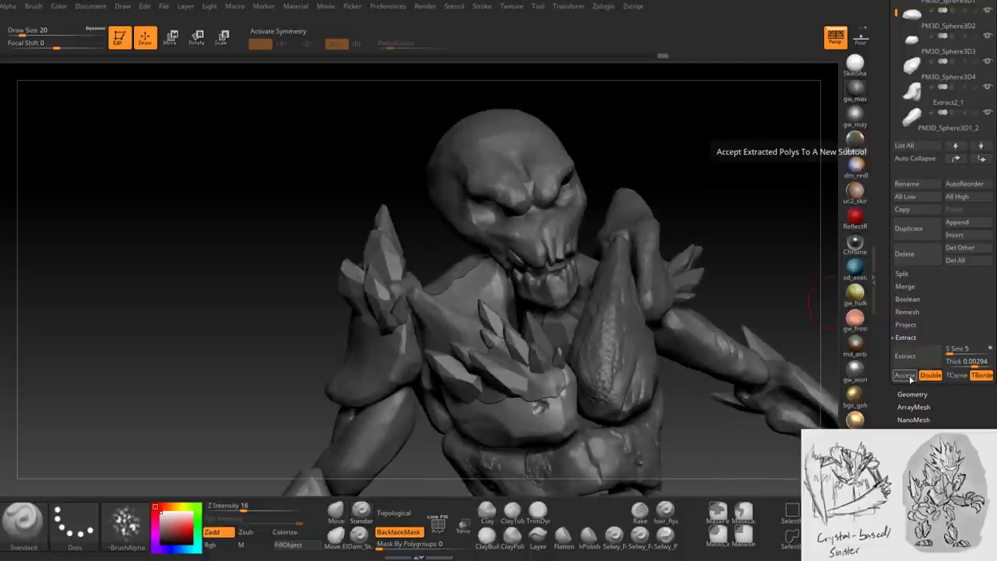
{"action": "left_click", "coordinate": [905, 375]}
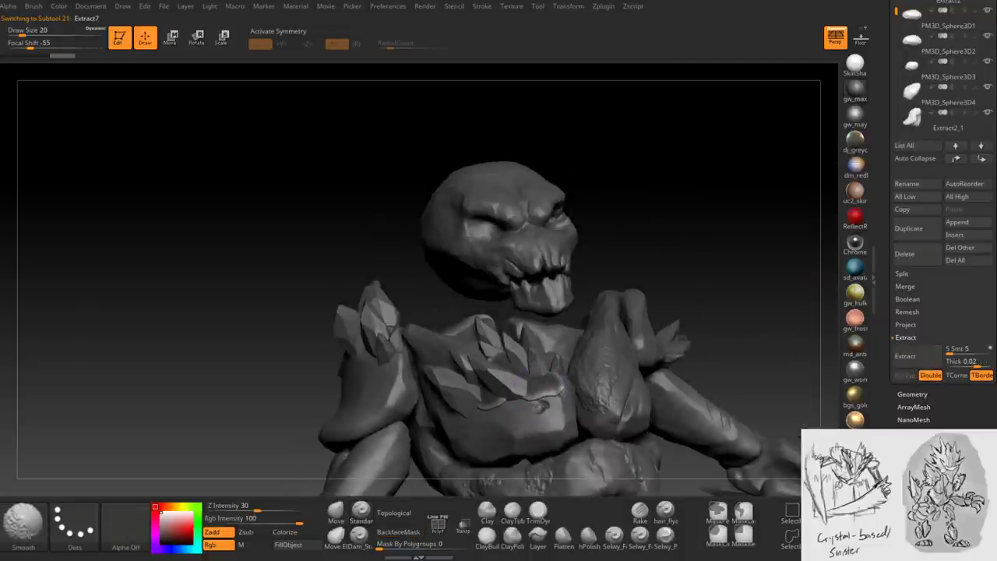
- Smooth the border of the newly extracted plate on the crystal side and clear its mask
{"action": "mouse_move", "coordinate": [779, 466]}
{"action": "left_mouse_down"}
{"action": "mouse_move", "coordinate": [249, 296]}
{"action": "mouse_move", "coordinate": [194, 324]}
{"action": "left_mouse_up"}
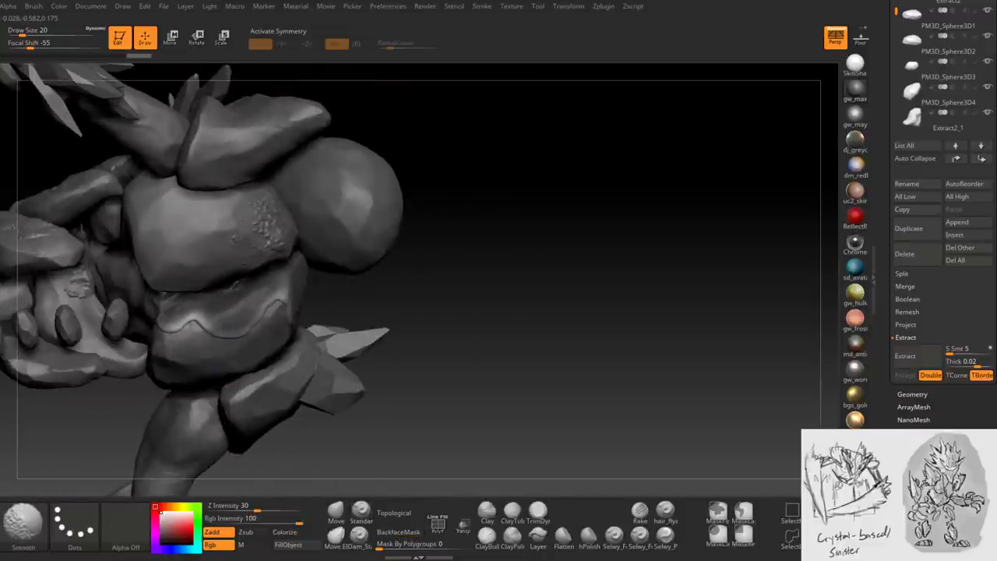
{"action": "left_click_drag", "start_coordinate": [545, 350], "coordinate": [631, 337]}
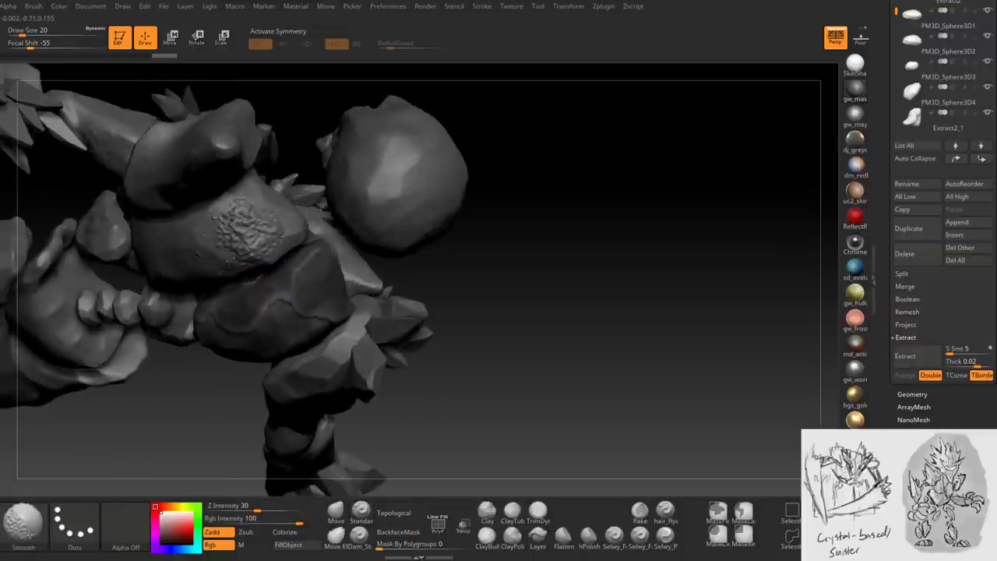
{"action": "mouse_move", "coordinate": [514, 311]}
{"action": "left_mouse_down"}
{"action": "mouse_move", "coordinate": [460, 250]}
{"action": "mouse_move", "coordinate": [514, 242]}
{"action": "mouse_move", "coordinate": [463, 289]}
{"action": "mouse_move", "coordinate": [473, 331]}
{"action": "mouse_move", "coordinate": [597, 272]}
{"action": "left_mouse_up"}
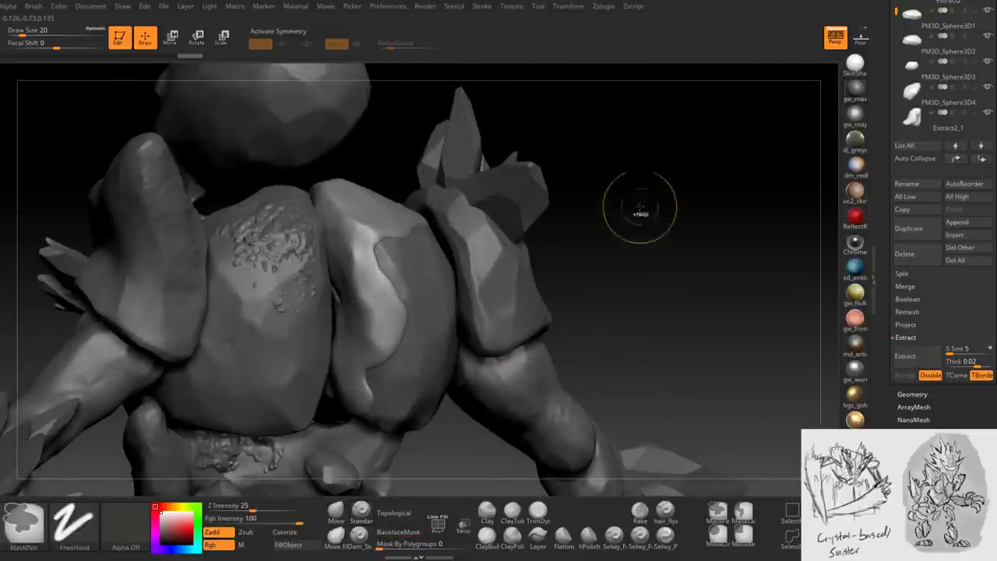
- Sculpt bumpy rock texture along the inner side of the new plate's back with backface masking on
{"action": "mouse_move", "coordinate": [346, 354]}
{"action": "right_mouse_down"}
{"action": "mouse_move", "coordinate": [363, 377]}
{"action": "mouse_move", "coordinate": [352, 396]}
{"action": "mouse_move", "coordinate": [343, 380]}
{"action": "mouse_move", "coordinate": [381, 383]}
{"action": "right_mouse_up"}
{"action": "left_click_drag", "start_coordinate": [340, 391], "coordinate": [404, 341]}
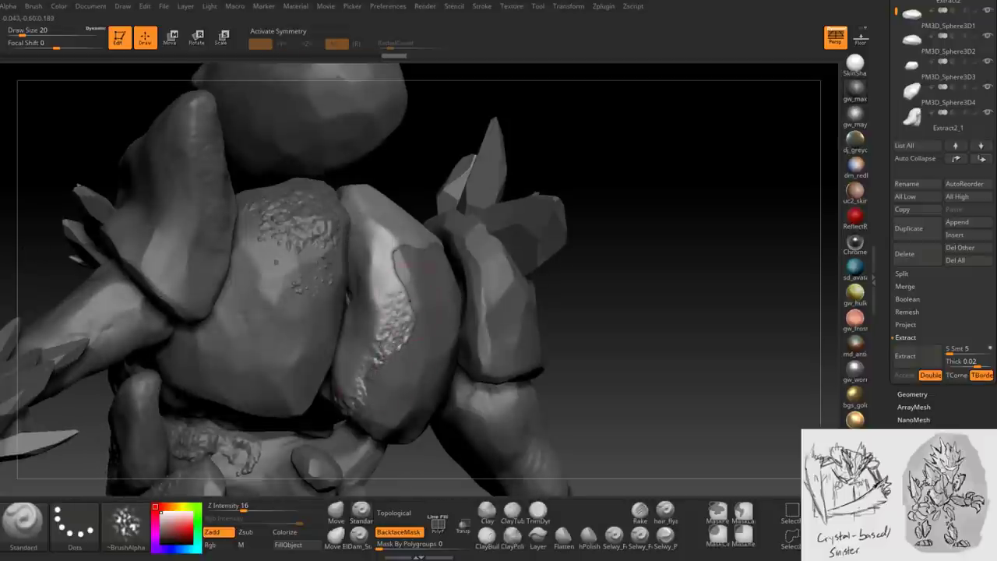
{"action": "right_click_drag", "start_coordinate": [401, 335], "coordinate": [404, 312]}
{"action": "left_click_drag", "start_coordinate": [390, 247], "coordinate": [404, 303]}
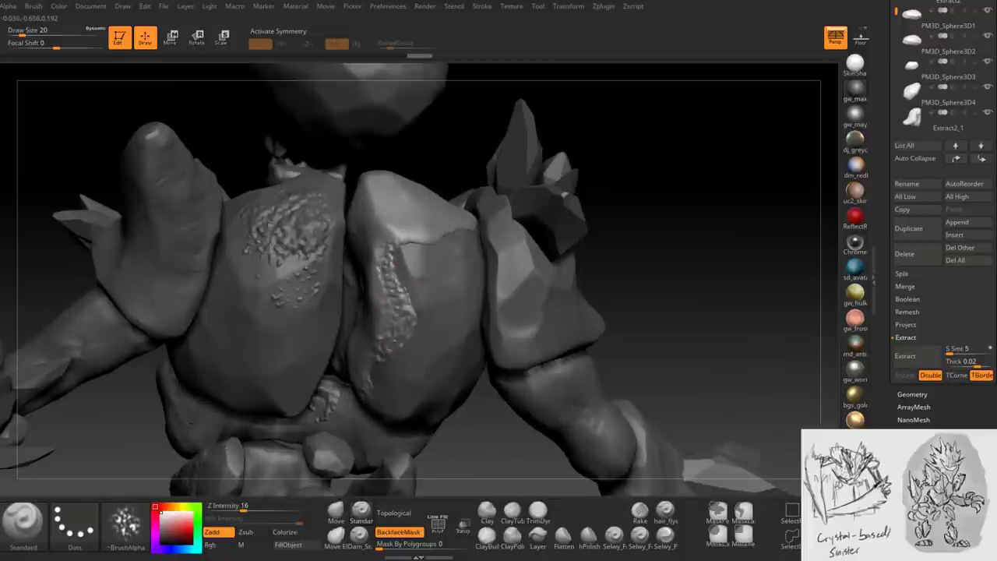
- Extend the rock texture across the upper section of the new back plate toward the neck
{"action": "right_click_drag", "start_coordinate": [386, 257], "coordinate": [409, 249]}
{"action": "mouse_move", "coordinate": [394, 234]}
{"action": "left_mouse_down"}
{"action": "mouse_move", "coordinate": [413, 226]}
{"action": "mouse_move", "coordinate": [405, 208]}
{"action": "mouse_move", "coordinate": [428, 222]}
{"action": "left_mouse_up"}
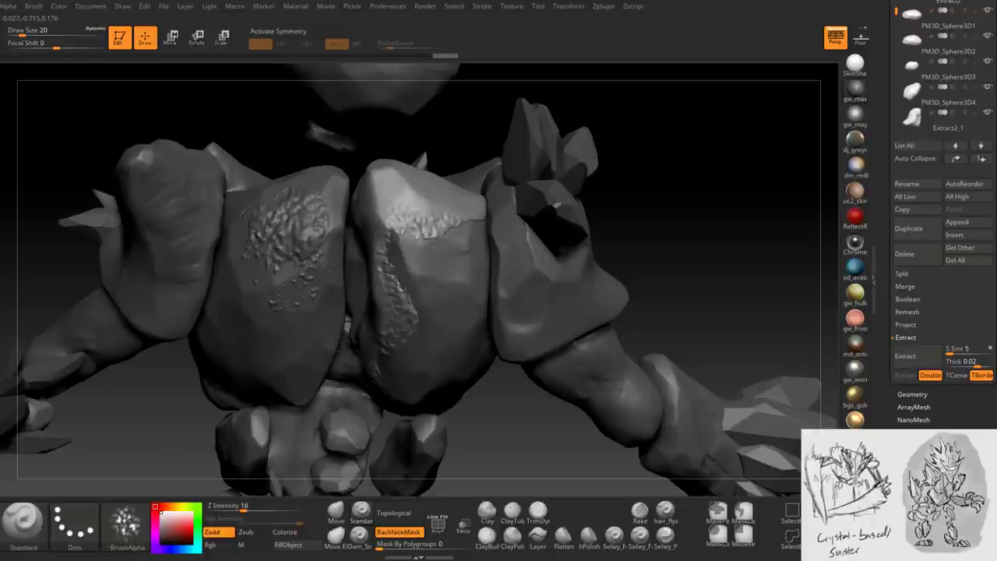
{"action": "mouse_move", "coordinate": [454, 220]}
{"action": "right_mouse_down"}
{"action": "mouse_move", "coordinate": [492, 222]}
{"action": "mouse_move", "coordinate": [479, 207]}
{"action": "right_mouse_up"}
{"action": "left_click_drag", "start_coordinate": [428, 212], "coordinate": [424, 200]}
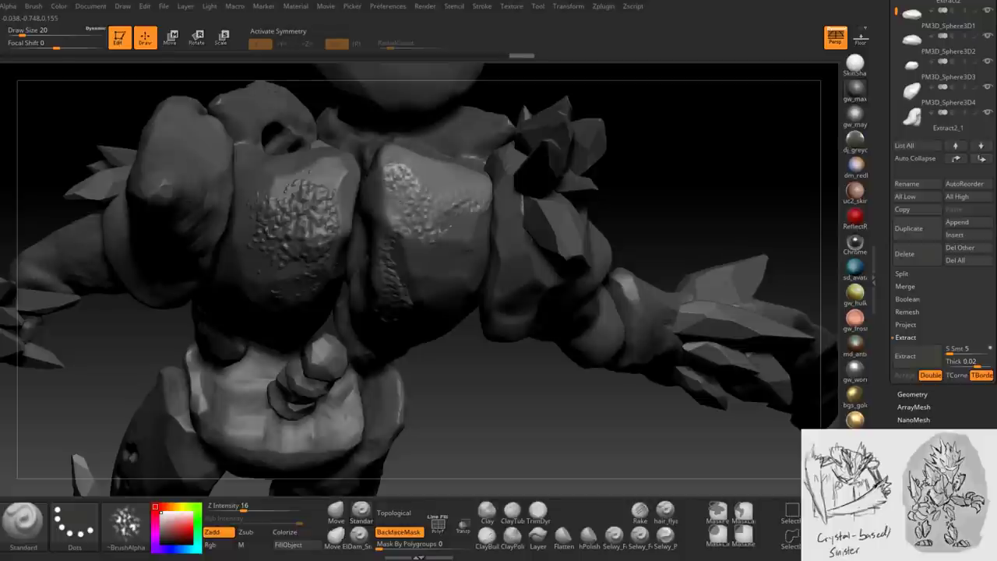
{"action": "right_click_drag", "start_coordinate": [425, 199], "coordinate": [417, 189]}
{"action": "mouse_move", "coordinate": [436, 156]}
{"action": "right_mouse_down"}
{"action": "mouse_move", "coordinate": [419, 191]}
{"action": "mouse_move", "coordinate": [380, 196]}
{"action": "right_mouse_up"}
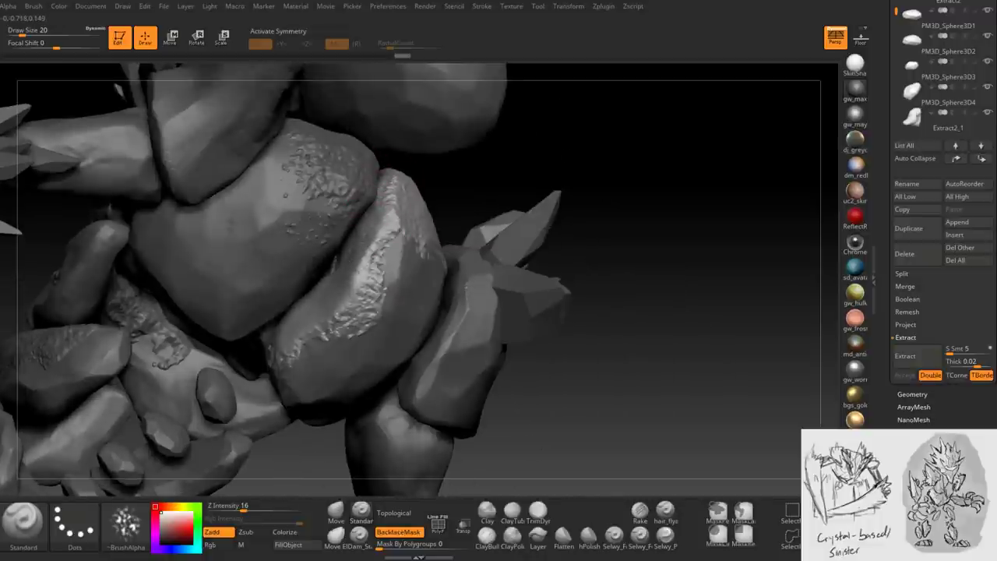
- Continue the rough rock texture over the upper back plate toward the shoulder top, ghosting the surrounding parts and using draw size 14
{"action": "right_click_drag", "start_coordinate": [380, 197], "coordinate": [421, 190]}
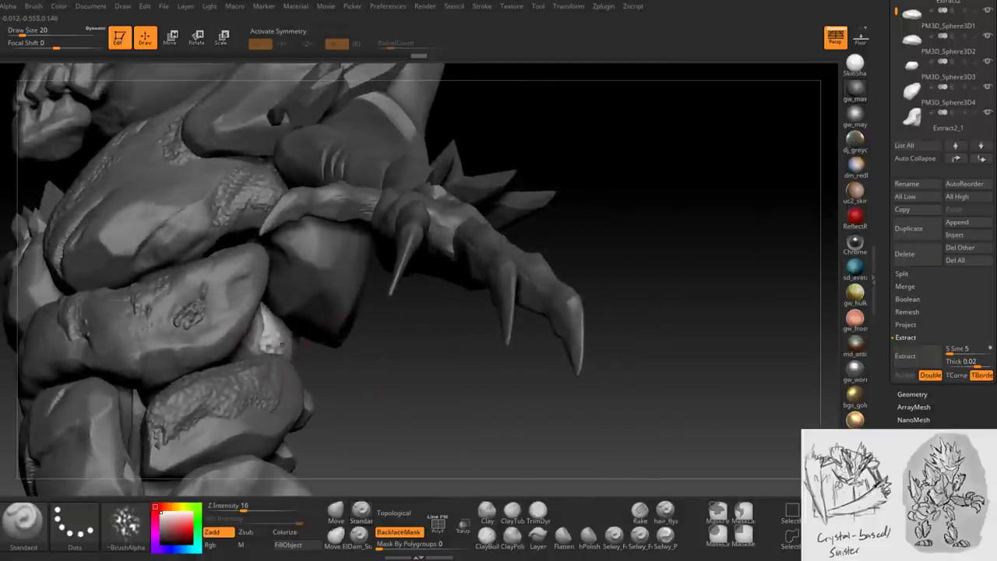
{"action": "left_click", "coordinate": [462, 526]}
{"action": "right_click_drag", "start_coordinate": [279, 313], "coordinate": [275, 254]}
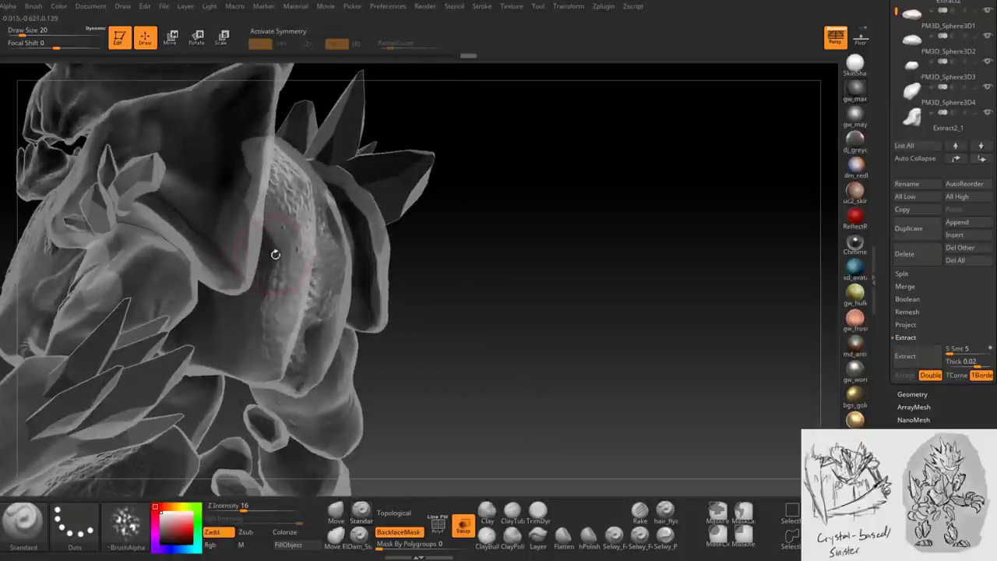
{"action": "mouse_move", "coordinate": [277, 290]}
{"action": "right_mouse_down"}
{"action": "mouse_move", "coordinate": [240, 281]}
{"action": "mouse_move", "coordinate": [277, 230]}
{"action": "mouse_move", "coordinate": [249, 247]}
{"action": "right_mouse_up"}
{"action": "key", "text": "space"}
{"action": "left_click_drag", "start_coordinate": [238, 266], "coordinate": [234, 265]}
{"action": "right_click_drag", "start_coordinate": [277, 287], "coordinate": [287, 321]}
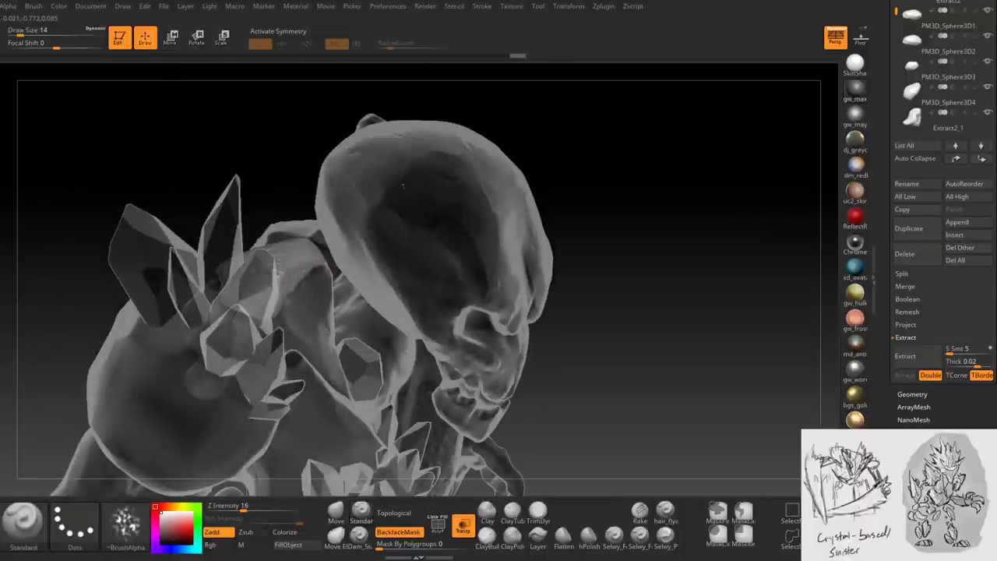
{"action": "right_click_drag", "start_coordinate": [402, 185], "coordinate": [383, 178]}
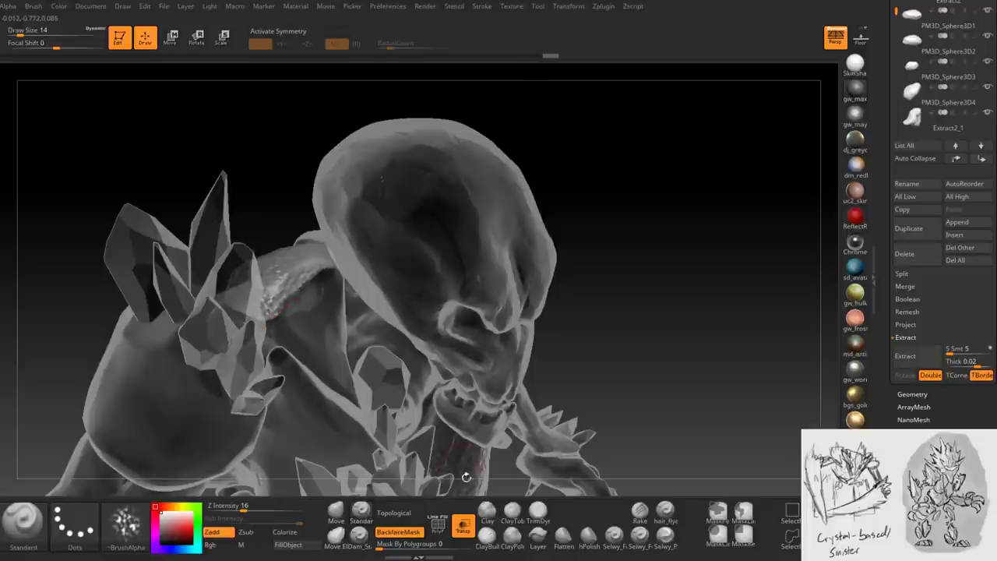
{"action": "left_click", "coordinate": [463, 526]}
- Fill the back plate's shoulder end beside the neck and crystals with rock texture, using transparency and a draw size of 12
{"action": "mouse_move", "coordinate": [354, 281]}
{"action": "right_mouse_down"}
{"action": "mouse_move", "coordinate": [308, 276]}
{"action": "mouse_move", "coordinate": [319, 310]}
{"action": "mouse_move", "coordinate": [273, 245]}
{"action": "mouse_move", "coordinate": [297, 263]}
{"action": "mouse_move", "coordinate": [285, 248]}
{"action": "mouse_move", "coordinate": [280, 265]}
{"action": "mouse_move", "coordinate": [293, 257]}
{"action": "mouse_move", "coordinate": [275, 317]}
{"action": "mouse_move", "coordinate": [292, 319]}
{"action": "mouse_move", "coordinate": [293, 302]}
{"action": "mouse_move", "coordinate": [256, 350]}
{"action": "mouse_move", "coordinate": [322, 292]}
{"action": "mouse_move", "coordinate": [324, 306]}
{"action": "right_mouse_up"}
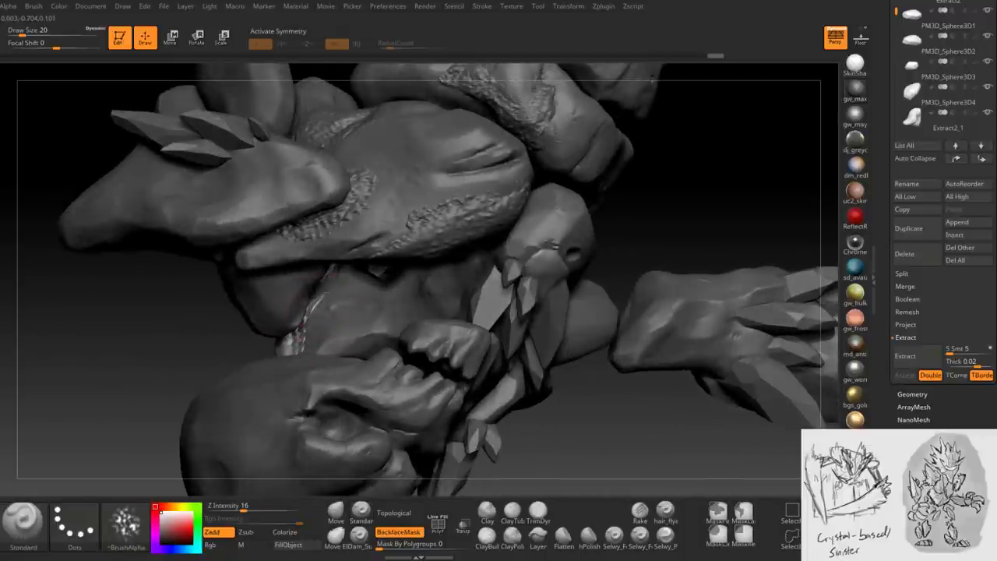
{"action": "right_click_drag", "start_coordinate": [327, 269], "coordinate": [234, 305]}
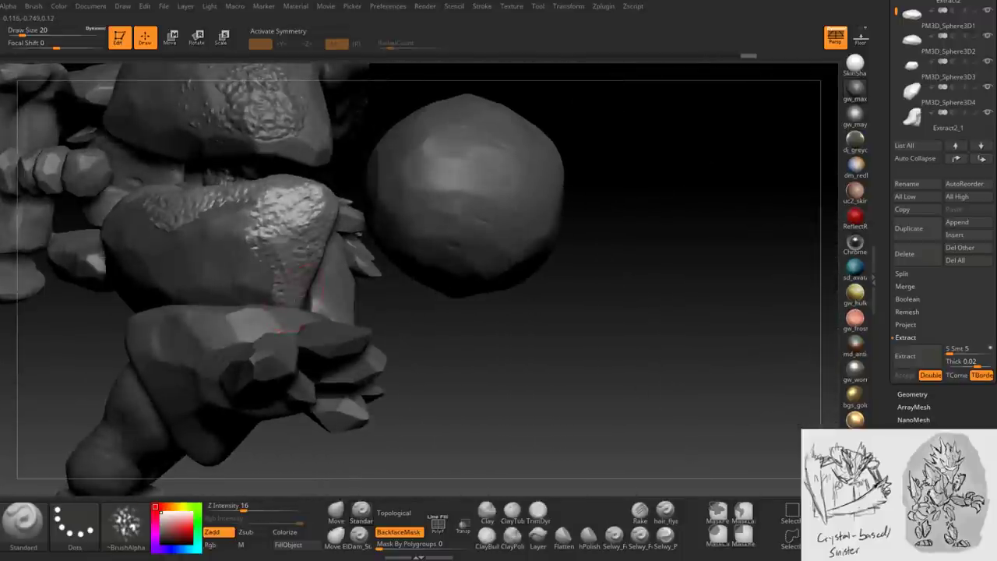
{"action": "left_click", "coordinate": [462, 527]}
{"action": "left_click_drag", "start_coordinate": [325, 337], "coordinate": [267, 329]}
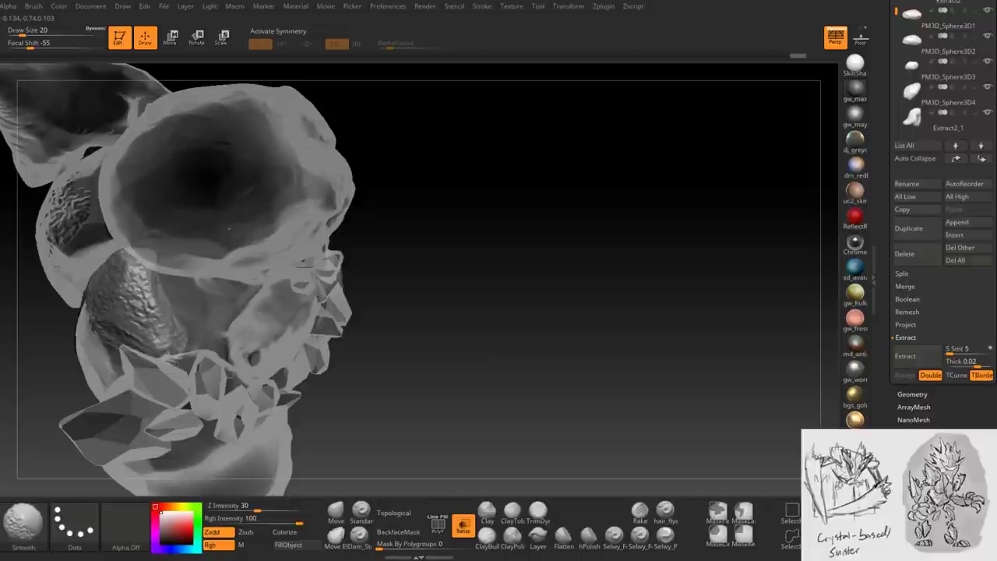
{"action": "mouse_move", "coordinate": [234, 335]}
{"action": "right_mouse_down", "text": "ctrl"}
{"action": "mouse_move", "coordinate": [272, 342]}
{"action": "mouse_move", "coordinate": [273, 329]}
{"action": "right_mouse_up", "text": "ctrl"}
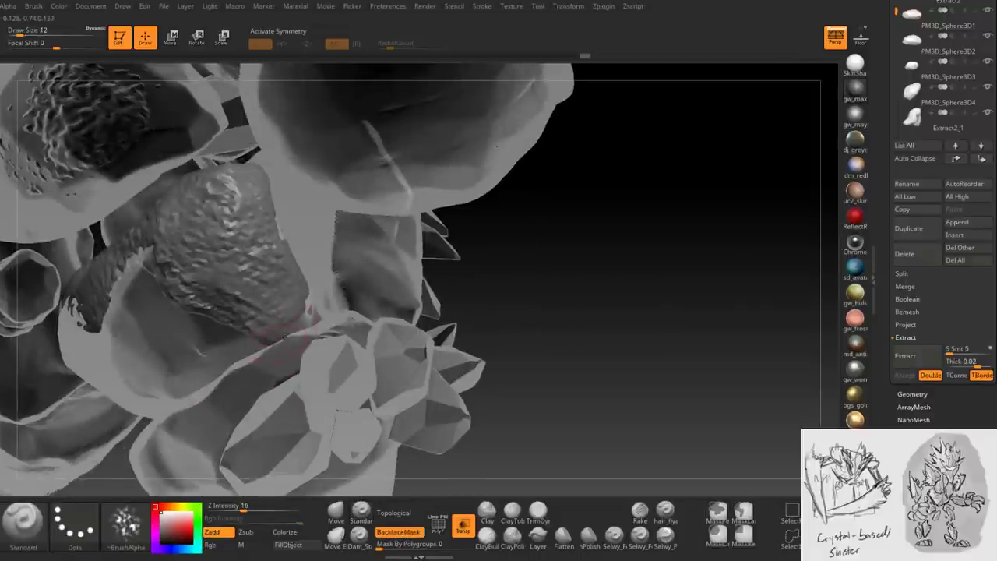
{"action": "right_click_drag", "start_coordinate": [310, 311], "coordinate": [286, 342]}
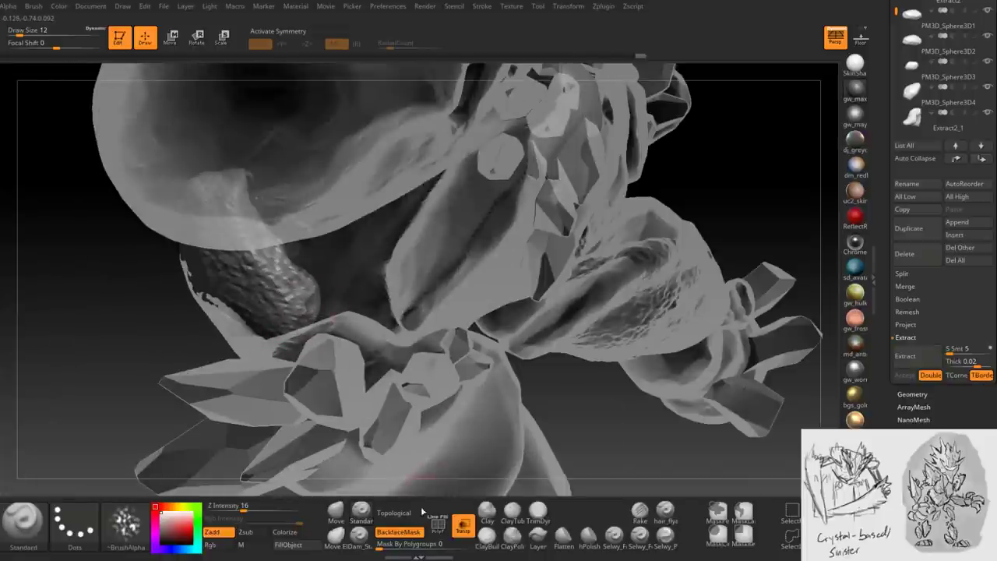
{"action": "left_click", "coordinate": [467, 530]}
- Sculpt rock texture on the raised chest plate around the base of the chest crystals
{"action": "mouse_move", "coordinate": [384, 377]}
{"action": "right_mouse_down"}
{"action": "mouse_move", "coordinate": [367, 285]}
{"action": "mouse_move", "coordinate": [342, 257]}
{"action": "mouse_move", "coordinate": [322, 268]}
{"action": "mouse_move", "coordinate": [333, 265]}
{"action": "right_mouse_up"}
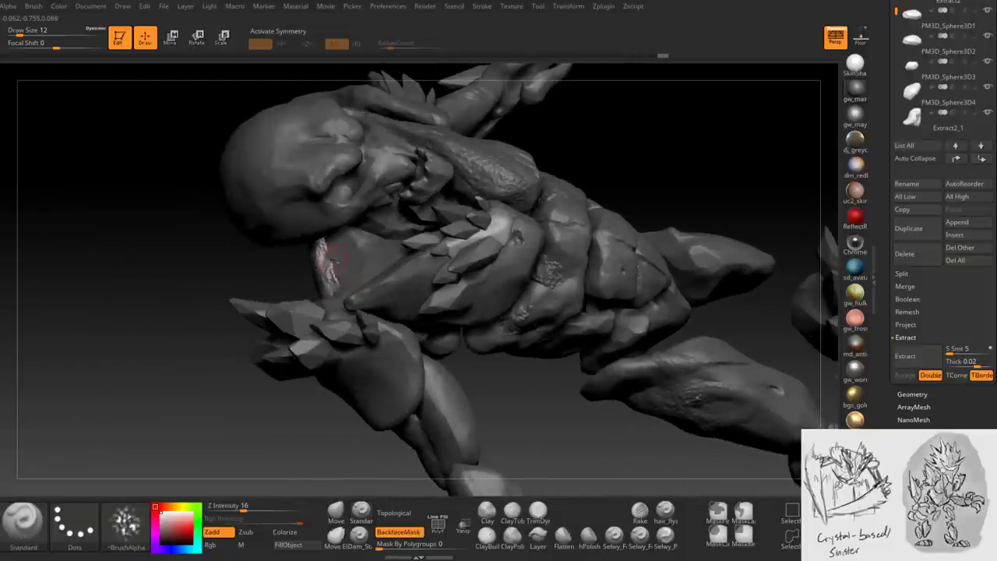
{"action": "mouse_move", "coordinate": [326, 264]}
{"action": "right_mouse_down"}
{"action": "mouse_move", "coordinate": [330, 285]}
{"action": "mouse_move", "coordinate": [403, 238]}
{"action": "mouse_move", "coordinate": [436, 310]}
{"action": "mouse_move", "coordinate": [421, 315]}
{"action": "mouse_move", "coordinate": [439, 333]}
{"action": "mouse_move", "coordinate": [422, 327]}
{"action": "right_mouse_up"}
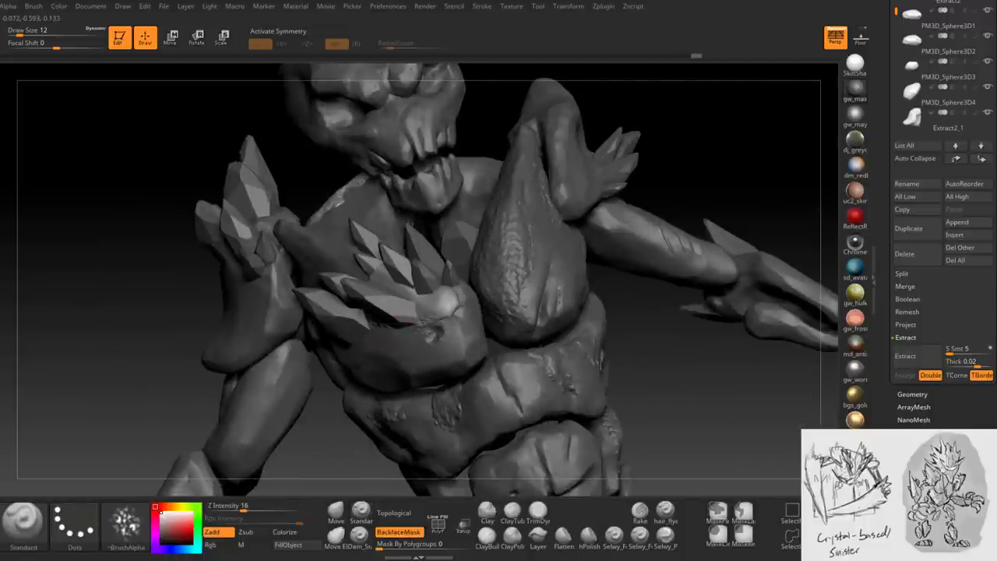
{"action": "mouse_move", "coordinate": [444, 300]}
{"action": "right_mouse_down"}
{"action": "mouse_move", "coordinate": [514, 366]}
{"action": "mouse_move", "coordinate": [537, 319]}
{"action": "mouse_move", "coordinate": [392, 321]}
{"action": "right_mouse_up"}
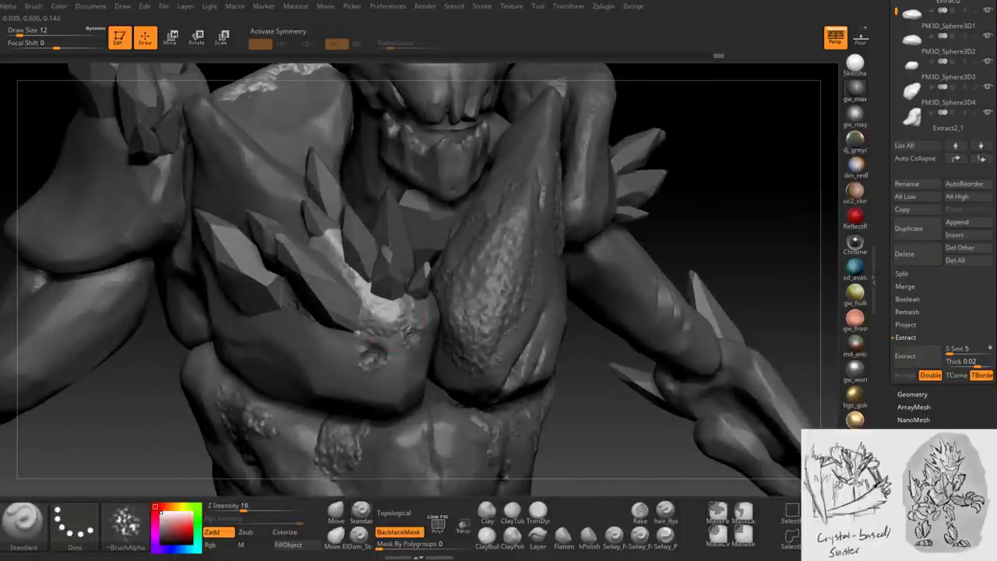
{"action": "mouse_move", "coordinate": [339, 247]}
{"action": "right_mouse_down"}
{"action": "mouse_move", "coordinate": [302, 248]}
{"action": "mouse_move", "coordinate": [363, 429]}
{"action": "mouse_move", "coordinate": [688, 185]}
{"action": "right_mouse_up"}
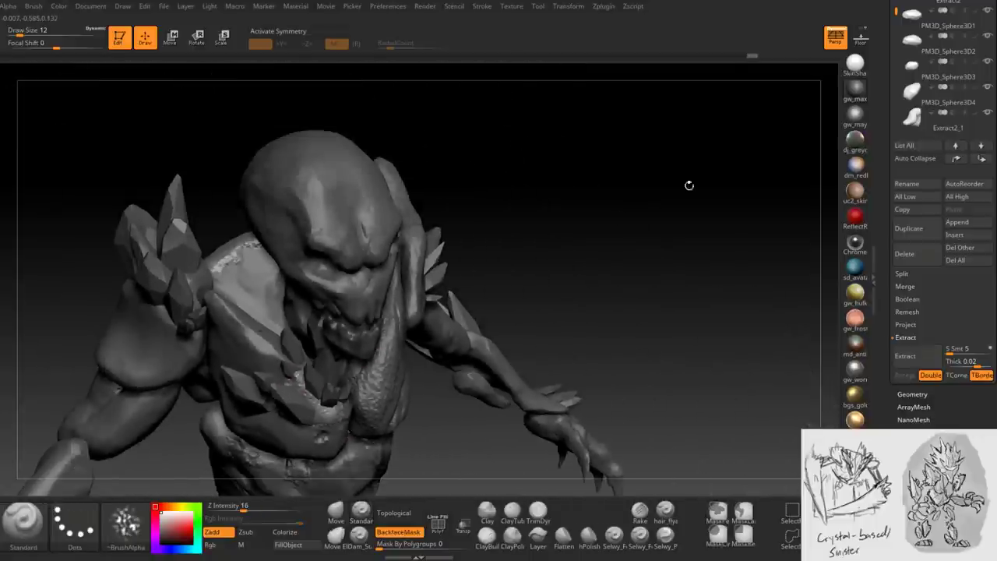
- Save the project
{"action": "scroll", "coordinate": [935, 234], "scroll_direction": "up", "scroll_amount": 3}
{"action": "left_click_drag", "start_coordinate": [896, 117], "coordinate": [921, 268]}
{"action": "mouse_move", "coordinate": [810, 296]}
{"action": "left_mouse_down"}
{"action": "mouse_move", "coordinate": [792, 308]}
{"action": "mouse_move", "coordinate": [571, 334]}
{"action": "mouse_move", "coordinate": [485, 260]}
{"action": "mouse_move", "coordinate": [305, 308]}
{"action": "mouse_move", "coordinate": [335, 272]}
{"action": "mouse_move", "coordinate": [403, 295]}
{"action": "mouse_move", "coordinate": [444, 152]}
{"action": "mouse_move", "coordinate": [510, 386]}
{"action": "mouse_move", "coordinate": [443, 355]}
{"action": "left_mouse_up"}
{"action": "key", "text": "ctrl+s"}
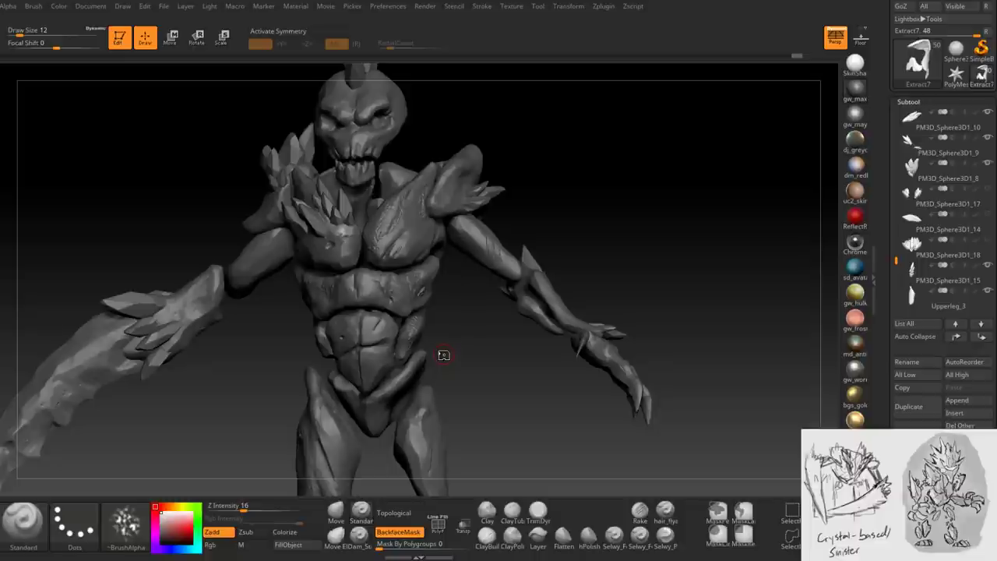
- Select the lower abdomen plate and mask its upper edge and upper centre seam with a draw size of 9
{"action": "left_click_drag", "start_coordinate": [443, 355], "coordinate": [366, 269]}
{"action": "mouse_move", "coordinate": [357, 159]}
{"action": "left_mouse_down"}
{"action": "mouse_move", "coordinate": [374, 187]}
{"action": "mouse_move", "coordinate": [359, 180]}
{"action": "left_mouse_up"}
{"action": "mouse_move", "coordinate": [395, 335]}
{"action": "left_mouse_down"}
{"action": "mouse_move", "coordinate": [460, 260]}
{"action": "mouse_move", "coordinate": [440, 296]}
{"action": "mouse_move", "coordinate": [404, 310]}
{"action": "mouse_move", "coordinate": [415, 325]}
{"action": "mouse_move", "coordinate": [424, 287]}
{"action": "mouse_move", "coordinate": [407, 337]}
{"action": "mouse_move", "coordinate": [347, 328]}
{"action": "mouse_move", "coordinate": [394, 337]}
{"action": "mouse_move", "coordinate": [384, 283]}
{"action": "mouse_move", "coordinate": [433, 316]}
{"action": "left_mouse_up"}
{"action": "left_click", "coordinate": [415, 324], "text": "alt"}
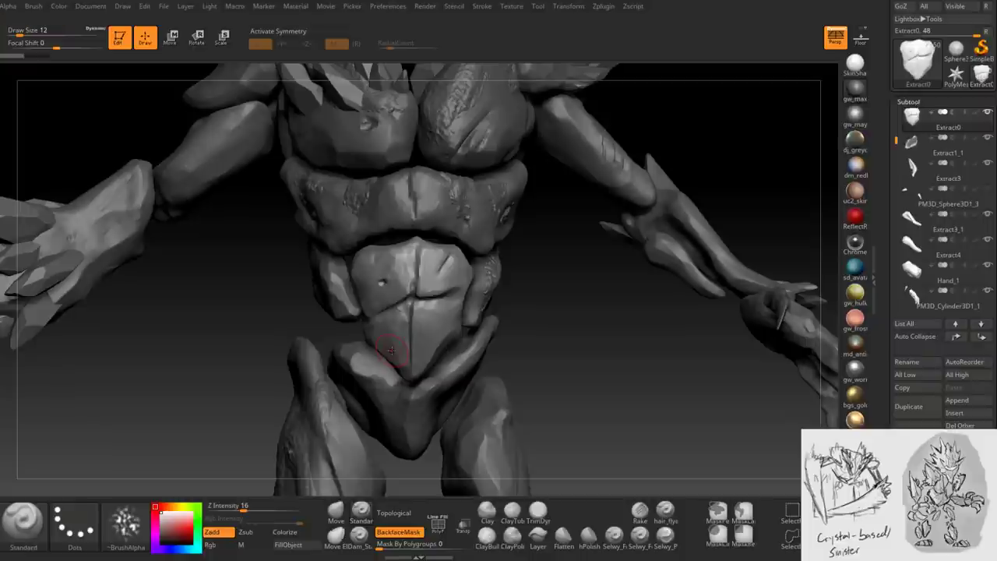
{"action": "mouse_move", "coordinate": [391, 350]}
{"action": "right_mouse_down"}
{"action": "mouse_move", "coordinate": [418, 267]}
{"action": "mouse_move", "coordinate": [456, 274]}
{"action": "mouse_move", "coordinate": [427, 257]}
{"action": "right_mouse_up"}
{"action": "key", "text": "space"}
{"action": "key", "text": "ctrl"}
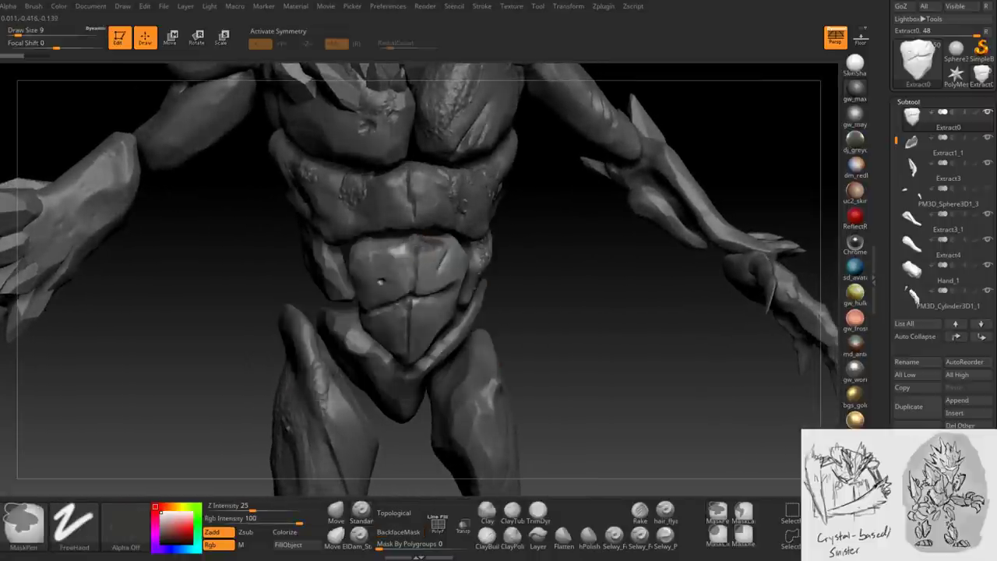
{"action": "left_click_drag", "start_coordinate": [417, 243], "coordinate": [363, 250], "text": "ctrl"}
{"action": "mouse_move", "coordinate": [381, 281]}
{"action": "right_mouse_down"}
{"action": "mouse_move", "coordinate": [366, 269]}
{"action": "mouse_move", "coordinate": [393, 264]}
{"action": "right_mouse_up"}
{"action": "left_click_drag", "start_coordinate": [397, 257], "coordinate": [413, 295], "text": "ctrl"}
{"action": "mouse_move", "coordinate": [413, 295]}
{"action": "right_mouse_down"}
{"action": "mouse_move", "coordinate": [380, 280]}
{"action": "mouse_move", "coordinate": [404, 289]}
{"action": "right_mouse_up"}
- Extend the mask along the abdomen plate's horizontal crease and down its lower centre seam
{"action": "key", "text": "ctrl"}
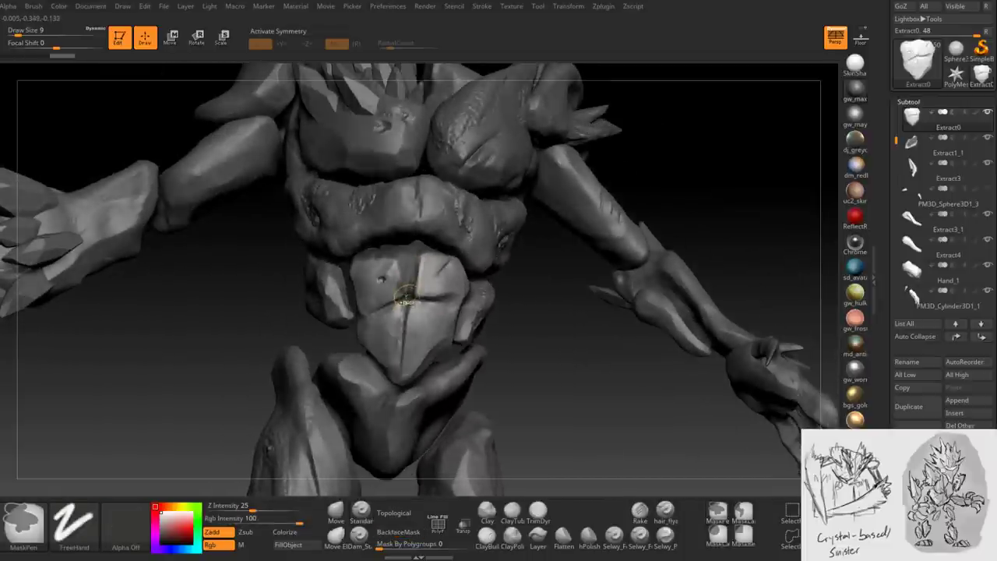
{"action": "left_click_drag", "start_coordinate": [421, 296], "coordinate": [399, 342], "text": "ctrl"}
{"action": "mouse_move", "coordinate": [399, 343]}
{"action": "right_mouse_down"}
{"action": "mouse_move", "coordinate": [420, 320]}
{"action": "mouse_move", "coordinate": [411, 317]}
{"action": "right_mouse_up"}
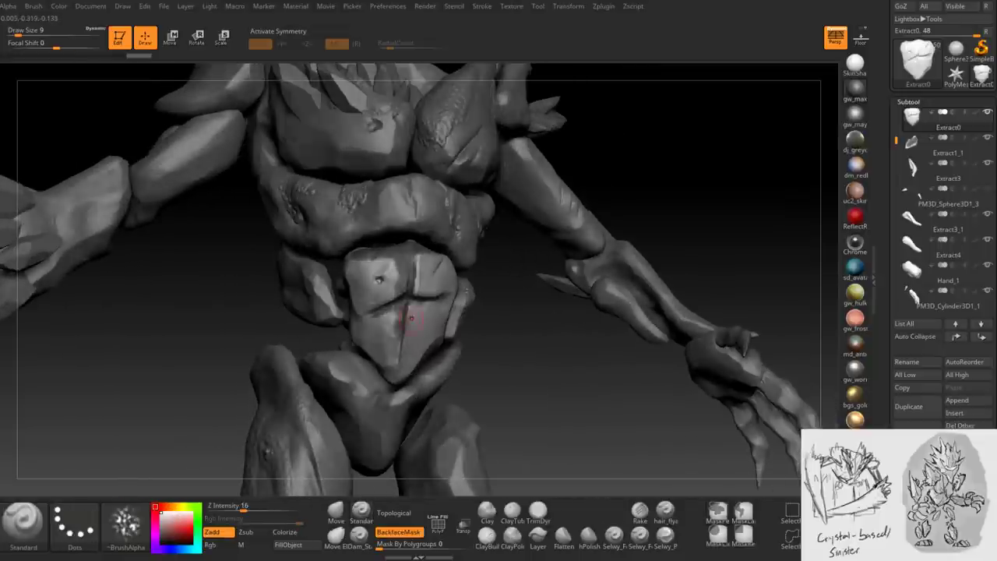
- Set the extract thickness to 0.00178, then extract the masked abdomen area and accept it as a new subtool
{"action": "scroll", "coordinate": [934, 350], "scroll_direction": "up", "scroll_amount": 3}
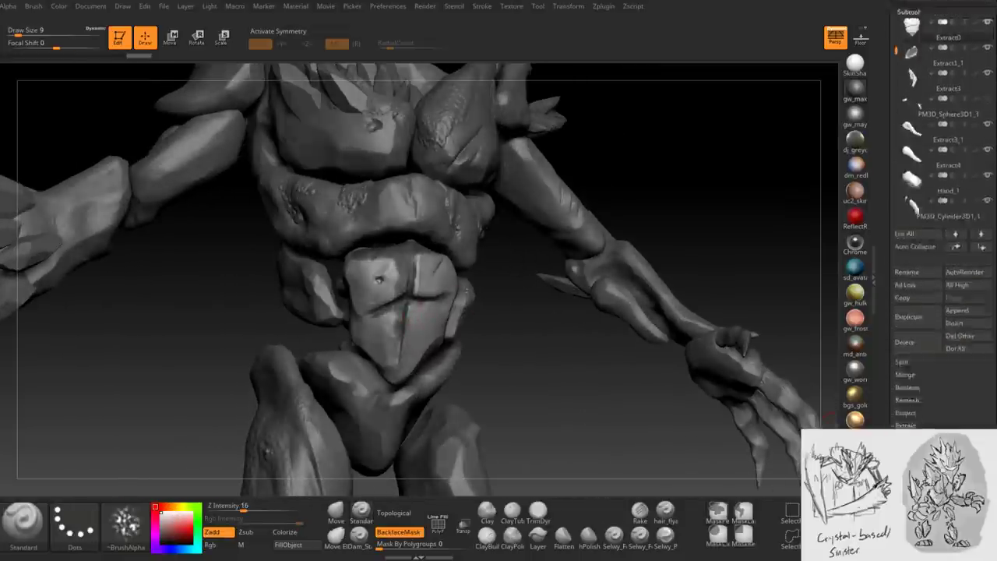
{"action": "scroll", "coordinate": [916, 399], "scroll_direction": "down", "scroll_amount": 5}
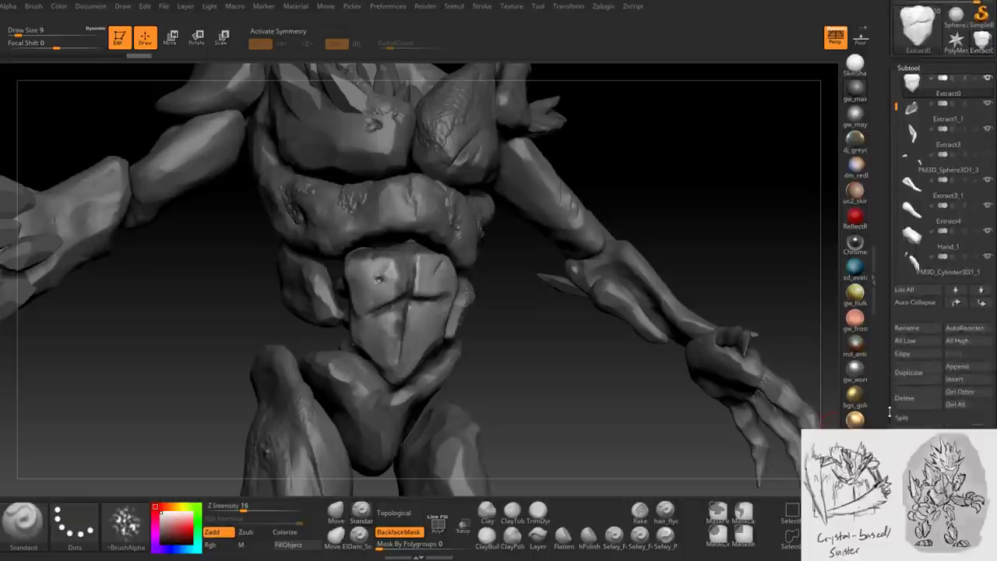
{"action": "left_click", "coordinate": [970, 358]}
{"action": "type", "text": "0.00051"}
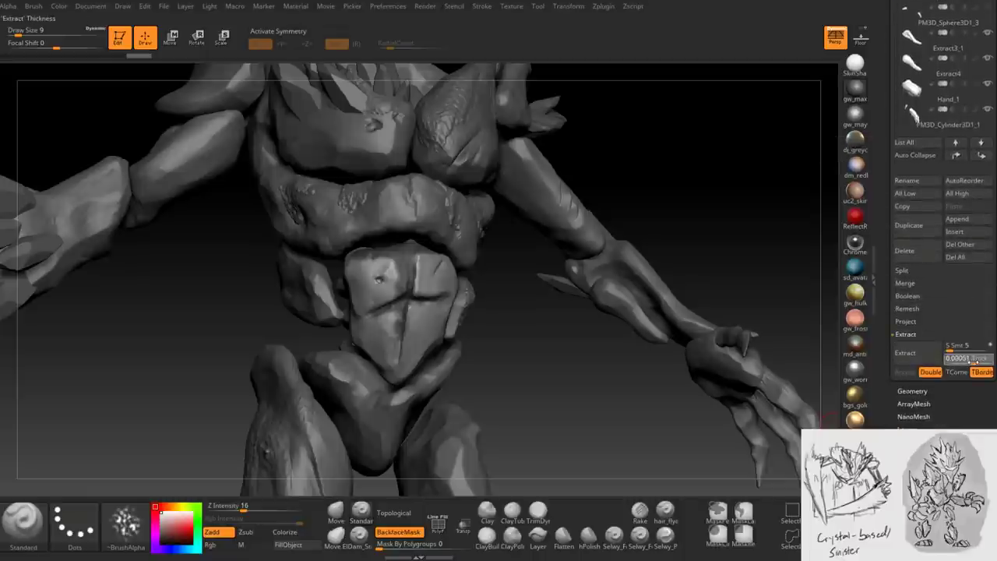
{"action": "type", "text": "0.00178"}
{"action": "key", "text": "Return"}
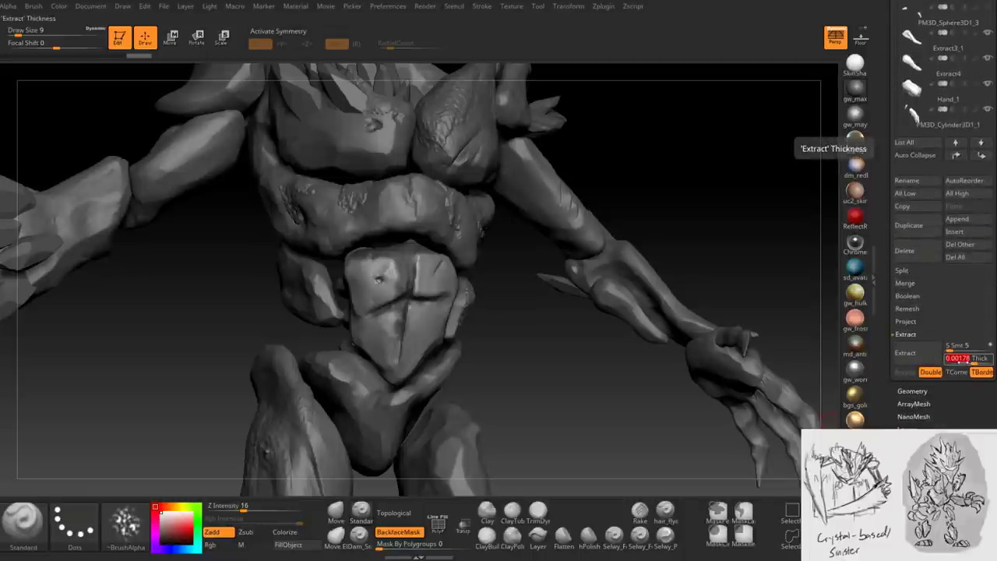
{"action": "left_click", "coordinate": [905, 353]}
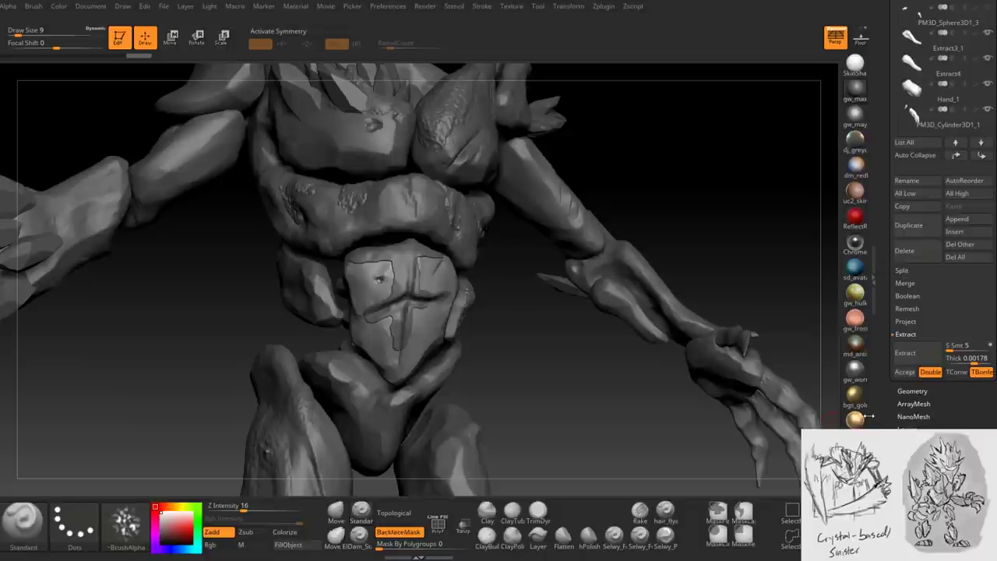
{"action": "left_click", "coordinate": [904, 372]}
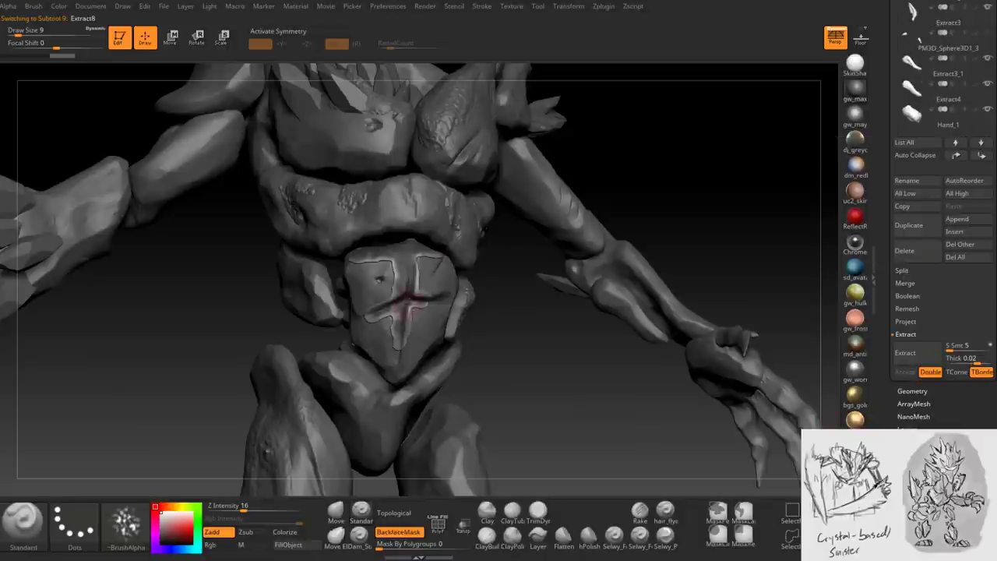
- Smooth the borders of the newly extracted abdomen layer
{"action": "key", "text": "shift"}
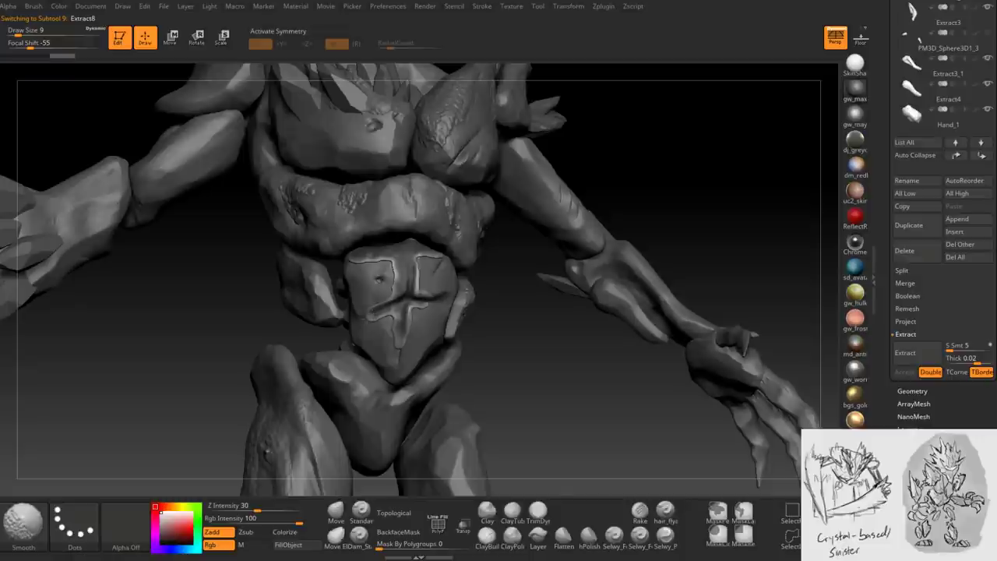
{"action": "right_click_drag", "start_coordinate": [389, 296], "coordinate": [376, 271]}
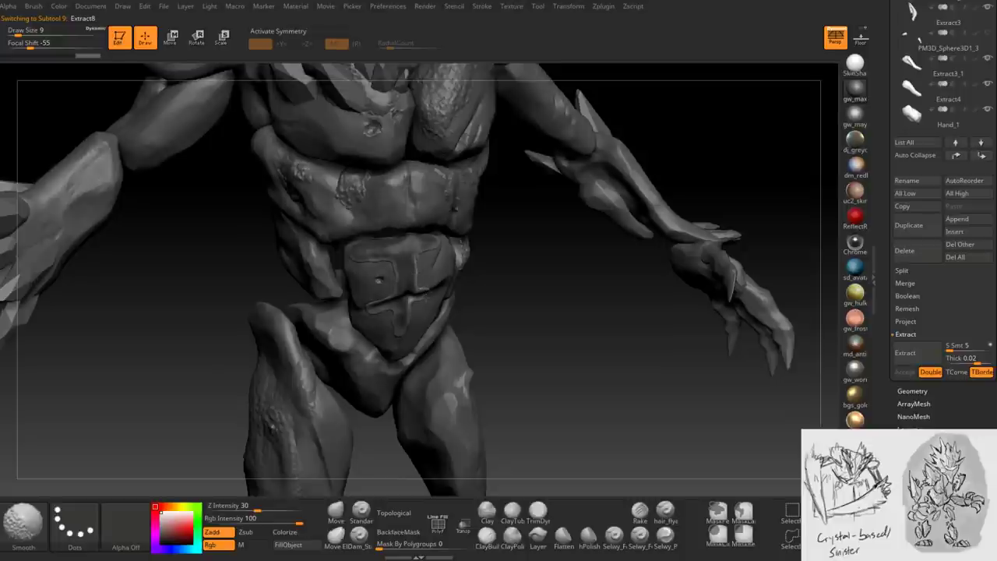
{"action": "mouse_move", "coordinate": [390, 327]}
{"action": "right_mouse_down"}
{"action": "mouse_move", "coordinate": [381, 298]}
{"action": "mouse_move", "coordinate": [483, 263]}
{"action": "mouse_move", "coordinate": [436, 273]}
{"action": "mouse_move", "coordinate": [396, 311]}
{"action": "right_mouse_up"}
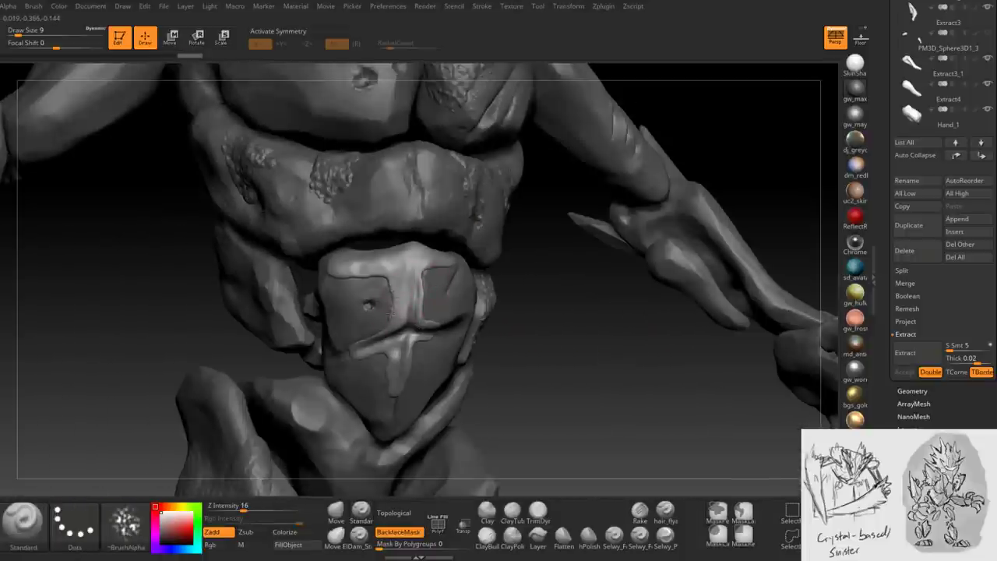
- Sculpt rock texture along the upper edge and inner border of the new abdomen layer with backface masking on
{"action": "right_click_drag", "start_coordinate": [369, 305], "coordinate": [377, 294]}
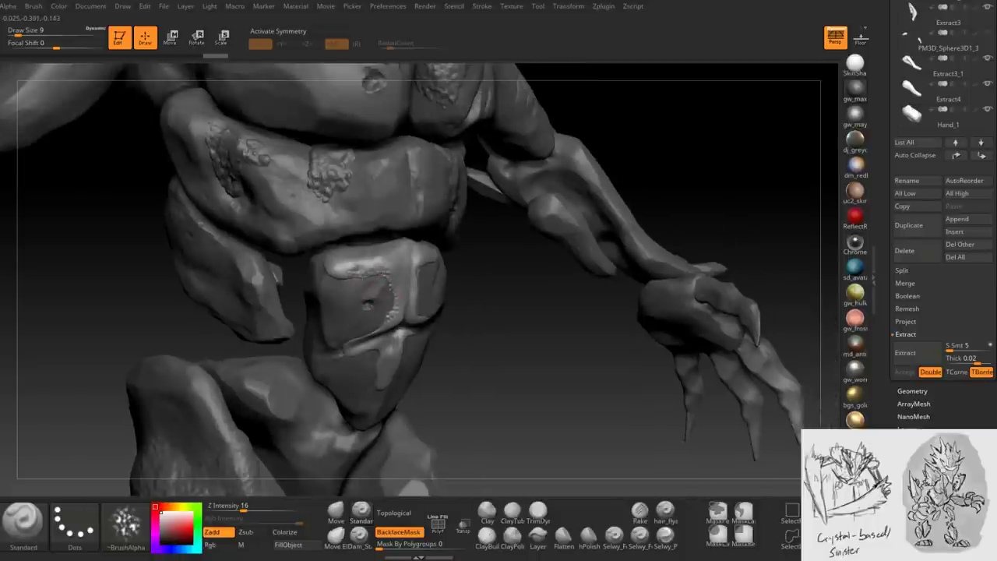
{"action": "right_click_drag", "start_coordinate": [378, 294], "coordinate": [340, 276]}
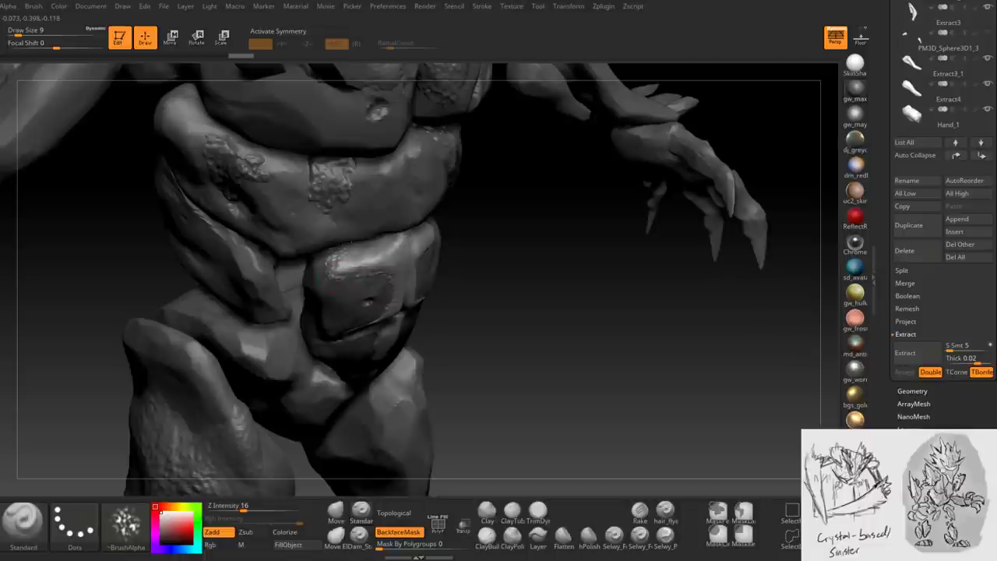
{"action": "right_click_drag", "start_coordinate": [374, 235], "coordinate": [366, 257]}
- Turn on transparency and texture the abdomen layer's branches along the horizontal crease and down the lower centre seam
{"action": "left_click", "coordinate": [463, 525]}
{"action": "mouse_move", "coordinate": [374, 301]}
{"action": "right_mouse_down"}
{"action": "mouse_move", "coordinate": [413, 218]}
{"action": "mouse_move", "coordinate": [413, 195]}
{"action": "mouse_move", "coordinate": [341, 285]}
{"action": "mouse_move", "coordinate": [335, 307]}
{"action": "mouse_move", "coordinate": [348, 311]}
{"action": "mouse_move", "coordinate": [397, 228]}
{"action": "right_mouse_up"}
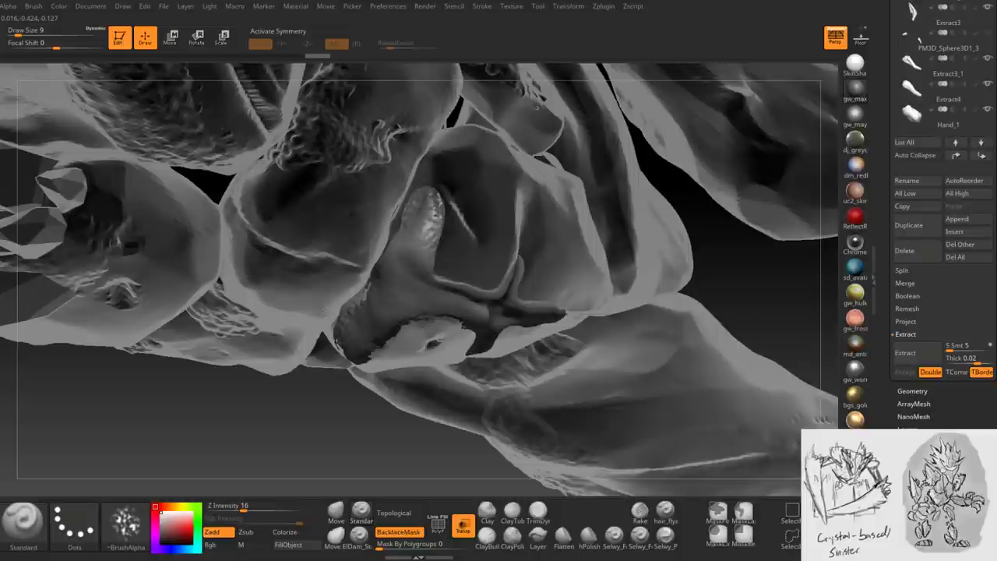
{"action": "right_click_drag", "start_coordinate": [436, 262], "coordinate": [484, 298]}
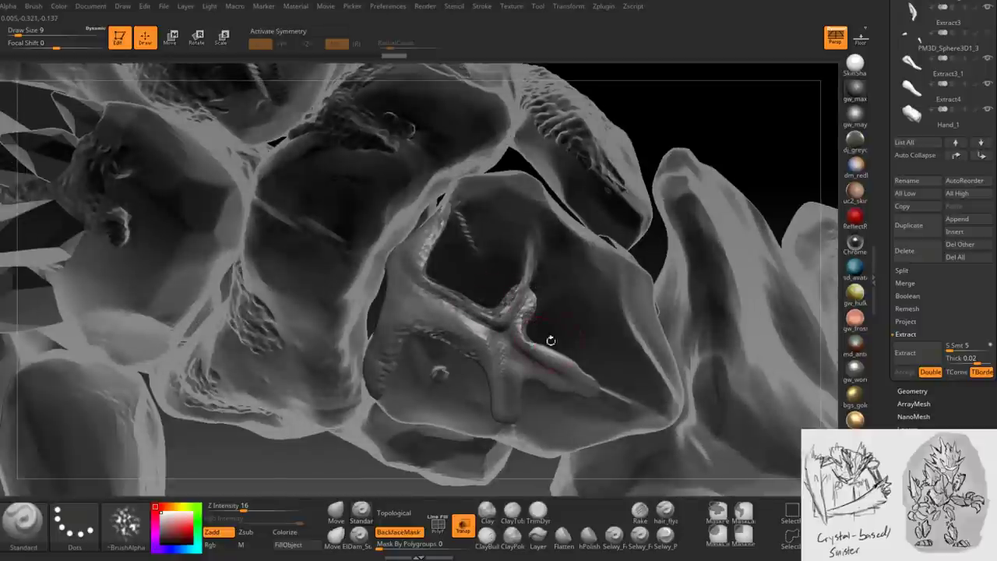
{"action": "mouse_move", "coordinate": [541, 335]}
{"action": "right_mouse_down"}
{"action": "mouse_move", "coordinate": [529, 327]}
{"action": "mouse_move", "coordinate": [545, 347]}
{"action": "mouse_move", "coordinate": [478, 322]}
{"action": "right_mouse_up"}
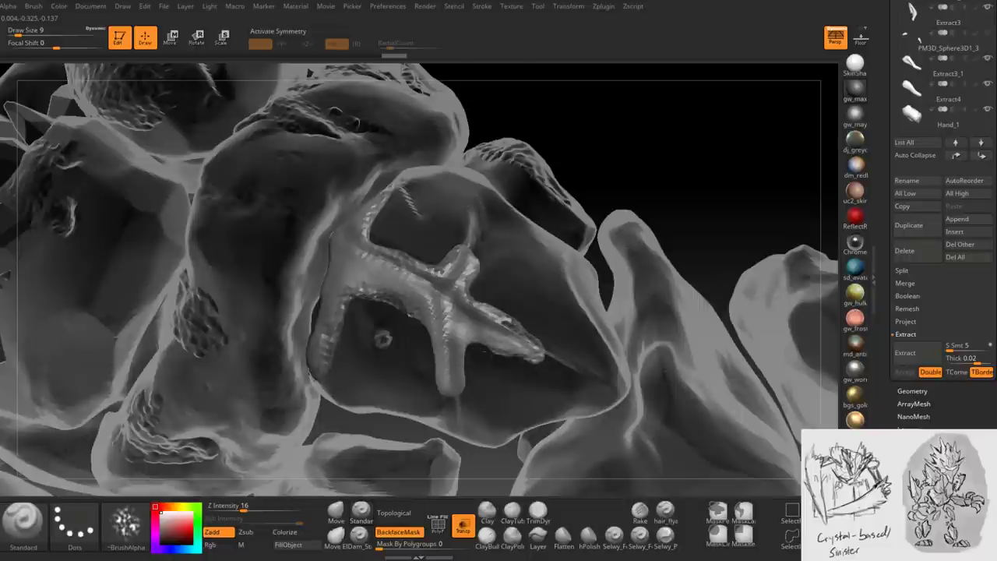
{"action": "mouse_move", "coordinate": [467, 340]}
{"action": "left_mouse_down"}
{"action": "mouse_move", "coordinate": [446, 394]}
{"action": "mouse_move", "coordinate": [434, 339]}
{"action": "mouse_move", "coordinate": [444, 382]}
{"action": "left_mouse_up"}
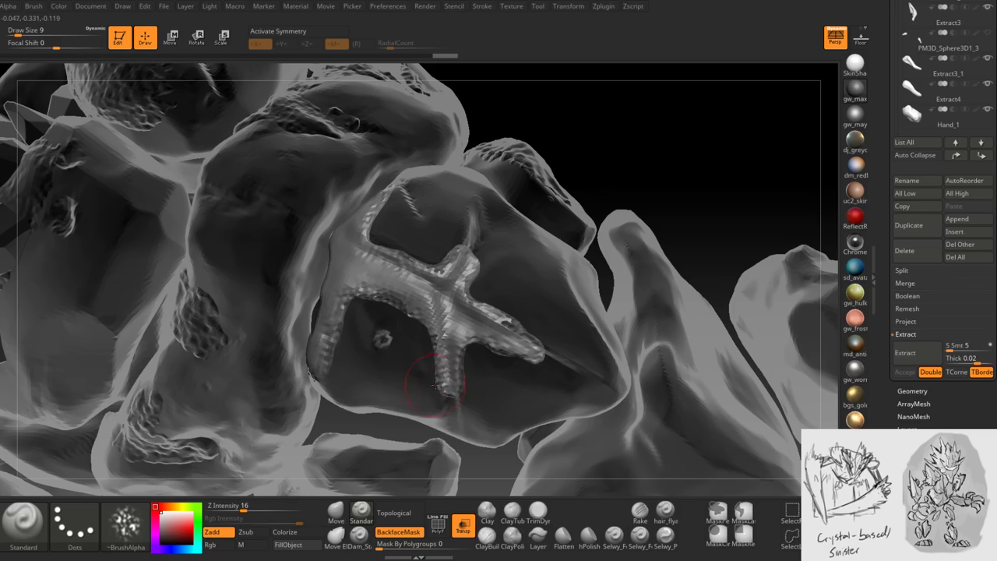
{"action": "mouse_move", "coordinate": [444, 381]}
{"action": "right_mouse_down"}
{"action": "mouse_move", "coordinate": [412, 356]}
{"action": "mouse_move", "coordinate": [438, 327]}
{"action": "mouse_move", "coordinate": [424, 343]}
{"action": "mouse_move", "coordinate": [409, 335]}
{"action": "mouse_move", "coordinate": [445, 334]}
{"action": "mouse_move", "coordinate": [399, 282]}
{"action": "mouse_move", "coordinate": [405, 277]}
{"action": "right_mouse_up"}
- Turn off transparency and sculpt rock texture along the abdomen layer's centre seam and around the crossing of its creases
{"action": "key", "text": "ctrl"}
{"action": "left_click", "coordinate": [463, 525]}
{"action": "key", "text": "ctrl"}
{"action": "key", "text": "space"}
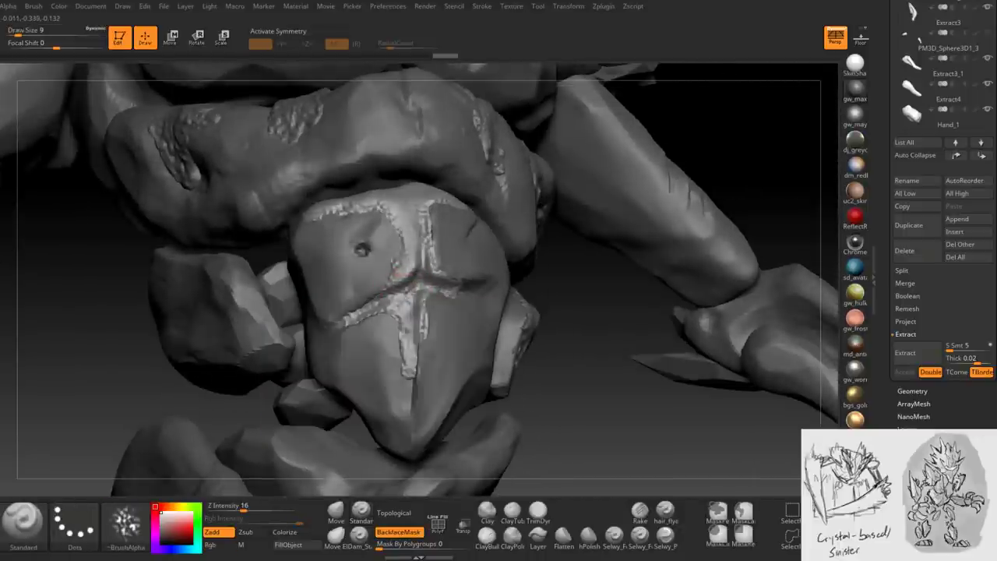
{"action": "right_click_drag", "start_coordinate": [420, 277], "coordinate": [422, 274]}
{"action": "key", "text": "space"}
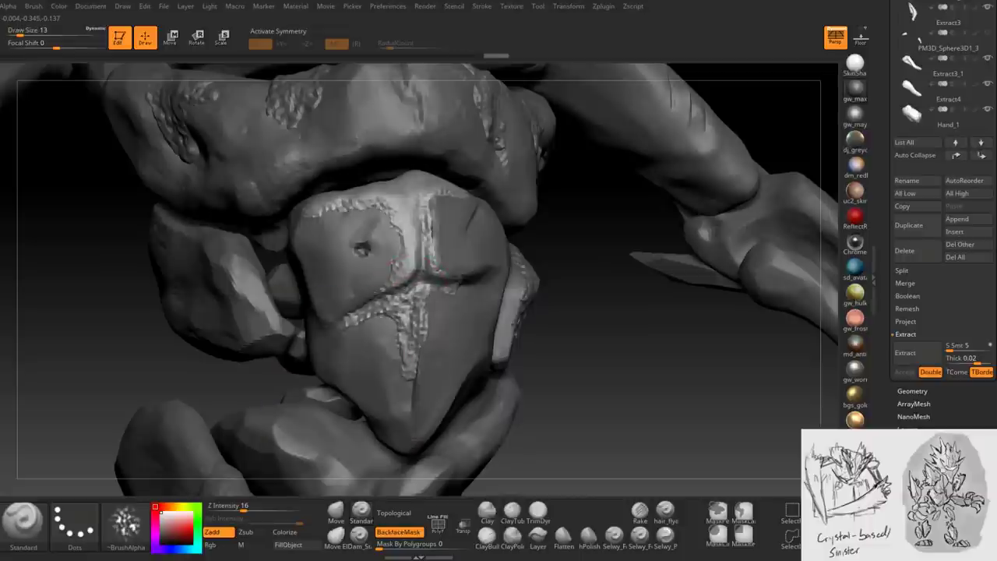
{"action": "key", "text": "space"}
{"action": "left_click_drag", "start_coordinate": [459, 280], "coordinate": [436, 281]}
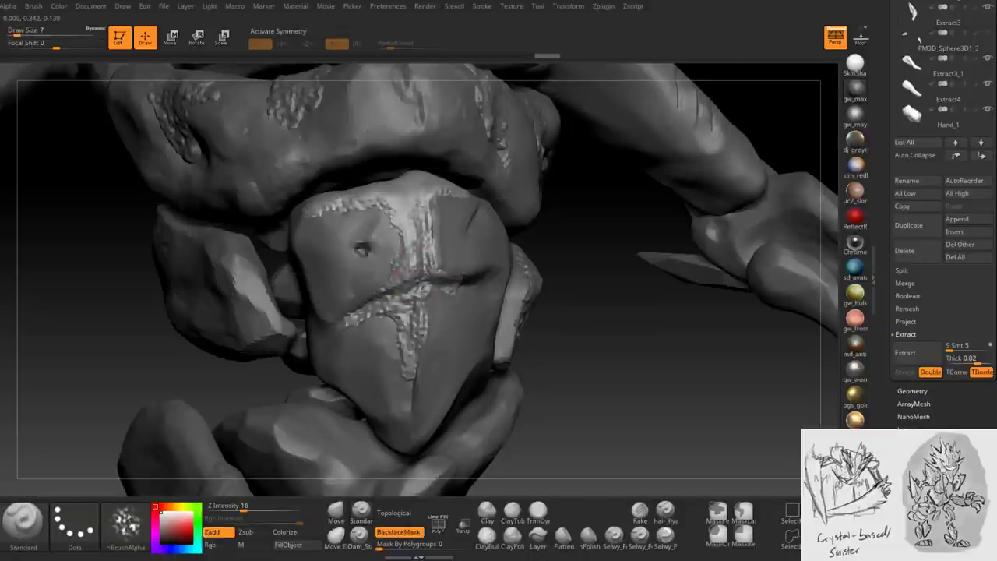
{"action": "key", "text": "shift"}
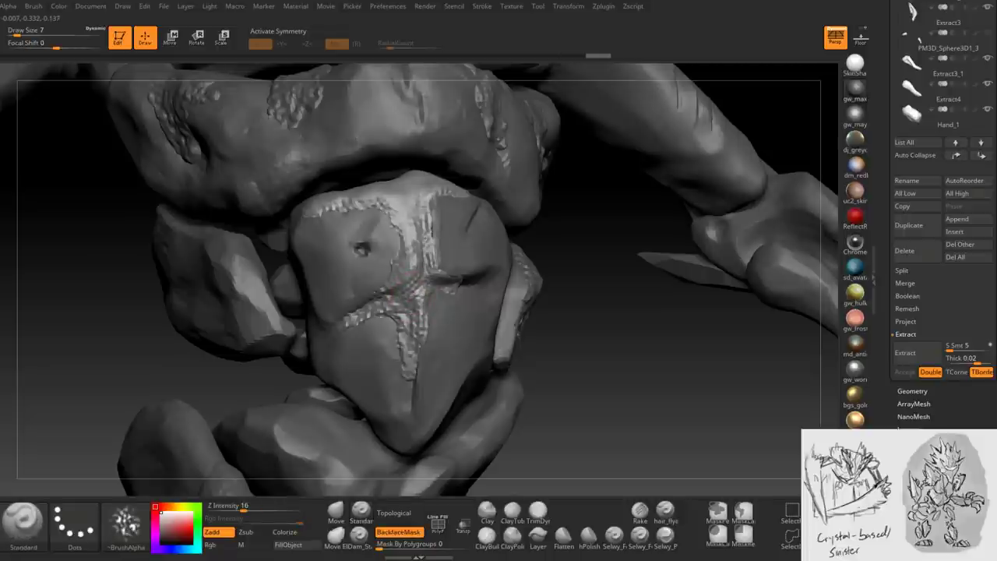
- Enlarge the brush to 11, add rock texture across the abdomen layer's upper part, and review the whole figure
{"action": "right_click_drag", "start_coordinate": [411, 286], "coordinate": [394, 234]}
{"action": "key", "text": "bracketright"}
{"action": "key", "text": "bracketright"}
{"action": "mouse_move", "coordinate": [323, 241]}
{"action": "left_mouse_down"}
{"action": "mouse_move", "coordinate": [394, 225]}
{"action": "mouse_move", "coordinate": [416, 207]}
{"action": "left_mouse_up"}
{"action": "right_click_drag", "start_coordinate": [421, 223], "coordinate": [436, 220]}
{"action": "mouse_move", "coordinate": [305, 253]}
{"action": "right_mouse_down"}
{"action": "mouse_move", "coordinate": [465, 240]}
{"action": "mouse_move", "coordinate": [452, 256]}
{"action": "right_mouse_up"}
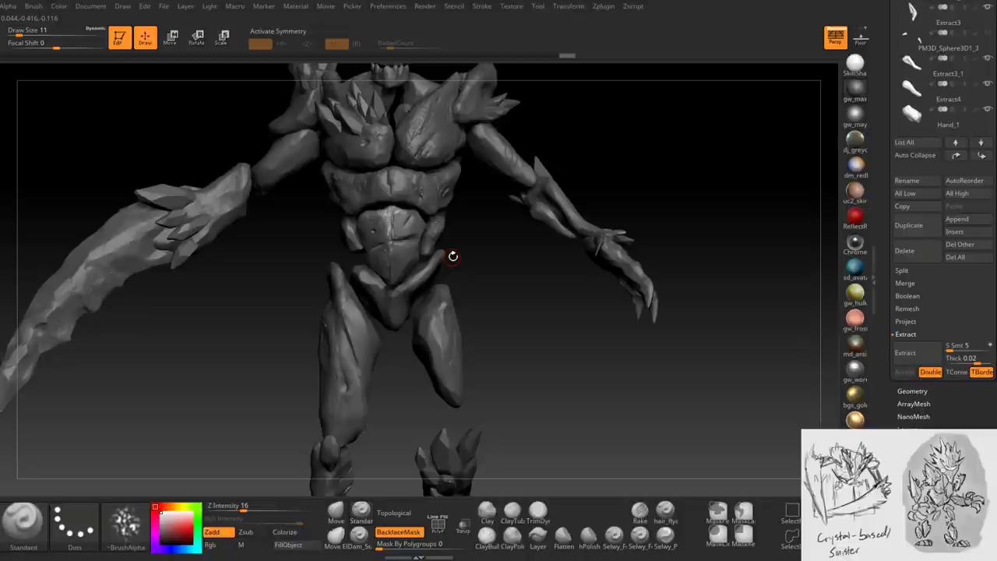
{"action": "right_click_drag", "start_coordinate": [452, 255], "coordinate": [472, 314]}
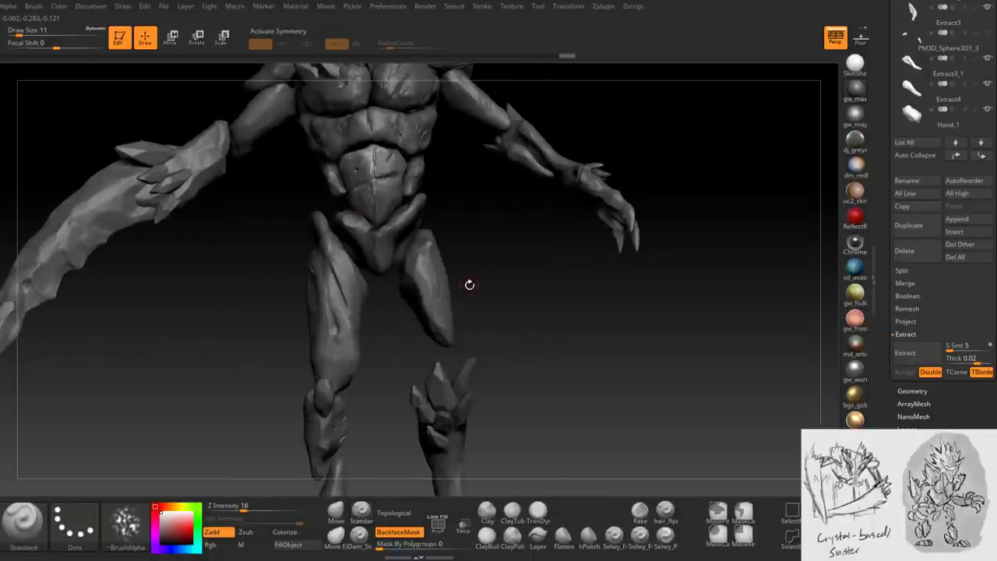
{"action": "mouse_move", "coordinate": [470, 285]}
{"action": "right_mouse_down"}
{"action": "mouse_move", "coordinate": [379, 288]}
{"action": "mouse_move", "coordinate": [529, 294]}
{"action": "mouse_move", "coordinate": [592, 281]}
{"action": "mouse_move", "coordinate": [669, 283]}
{"action": "mouse_move", "coordinate": [670, 234]}
{"action": "right_mouse_up"}
- Select the crystal-covered shoulder plate, turn off backface masking for the mask brush, and start masking the plate at draw size 16
{"action": "mouse_move", "coordinate": [352, 346]}
{"action": "right_mouse_down", "text": "ctrl"}
{"action": "mouse_move", "coordinate": [351, 358]}
{"action": "mouse_move", "coordinate": [311, 351]}
{"action": "mouse_move", "coordinate": [375, 326]}
{"action": "mouse_move", "coordinate": [335, 280]}
{"action": "right_mouse_up", "text": "ctrl"}
{"action": "left_click", "coordinate": [354, 335], "text": "alt"}
{"action": "key", "text": "space"}
{"action": "left_click_drag", "start_coordinate": [335, 290], "coordinate": [358, 289]}
{"action": "key", "text": "ctrl"}
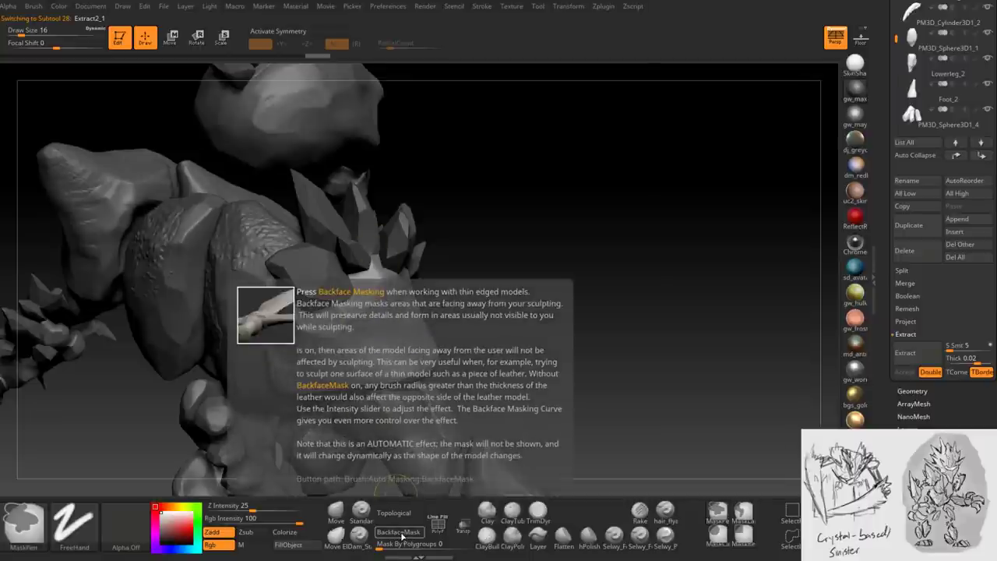
{"action": "left_click", "coordinate": [398, 532], "text": "ctrl"}
{"action": "right_click_drag", "start_coordinate": [405, 436], "coordinate": [312, 405]}
{"action": "mouse_move", "coordinate": [475, 321]}
{"action": "right_mouse_down"}
{"action": "mouse_move", "coordinate": [413, 328]}
{"action": "mouse_move", "coordinate": [460, 335]}
{"action": "mouse_move", "coordinate": [418, 348]}
{"action": "mouse_move", "coordinate": [451, 356]}
{"action": "mouse_move", "coordinate": [446, 407]}
{"action": "right_mouse_up"}
{"action": "key", "text": "ctrl"}
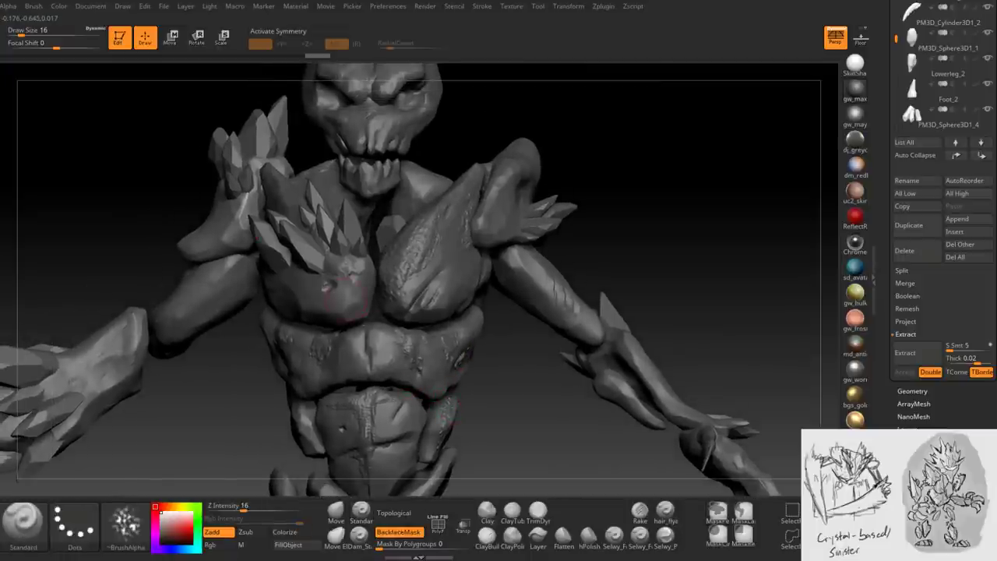
- Switch to the Dam_Standard brush and carve marks beside the pit on the crystal-covered chest plate at draw size 8
{"action": "left_click", "coordinate": [359, 534]}
{"action": "left_click", "coordinate": [348, 274], "text": "alt"}
{"action": "key", "text": "space"}
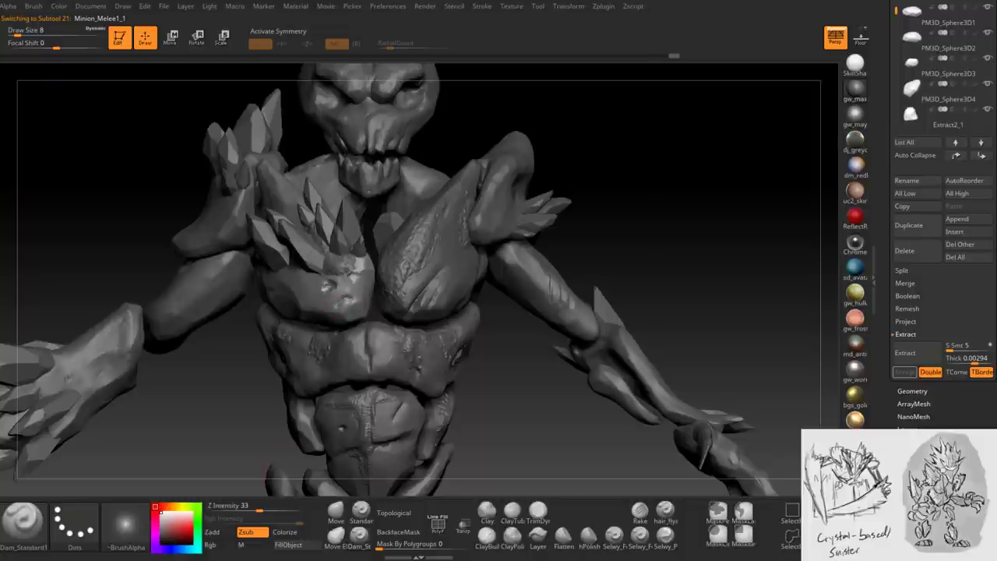
{"action": "right_click_drag", "start_coordinate": [228, 410], "coordinate": [285, 425]}
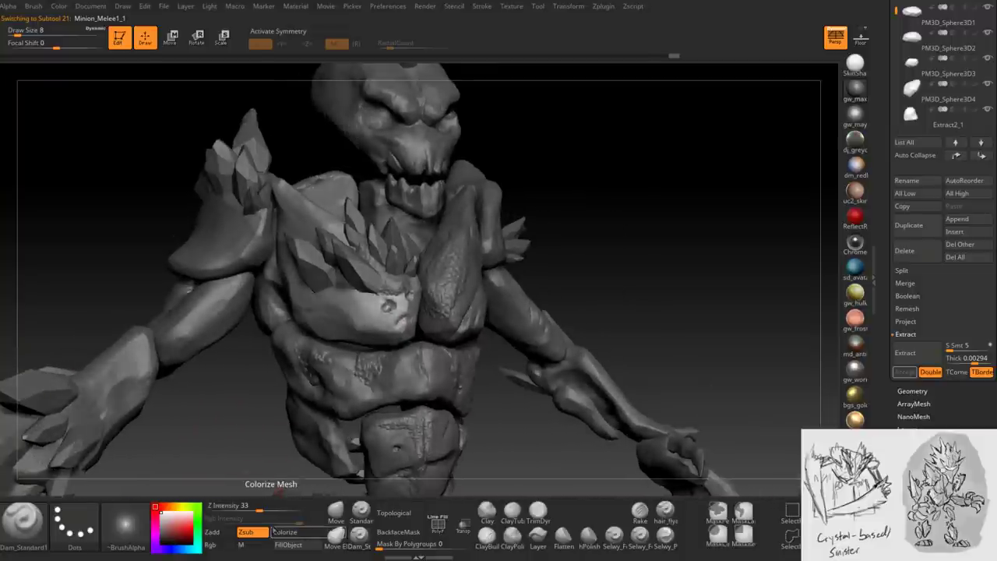
{"action": "right_click_drag", "start_coordinate": [436, 312], "coordinate": [436, 366]}
- Select the crystal-covered shoulder plate and paint a mask with an irregular border beneath its crystals at draw size 13
{"action": "left_click", "coordinate": [265, 257], "text": "alt"}
{"action": "right_click_drag", "start_coordinate": [265, 257], "coordinate": [289, 334]}
{"action": "mouse_move", "coordinate": [317, 331]}
{"action": "left_mouse_down", "text": "ctrl"}
{"action": "mouse_move", "coordinate": [286, 331]}
{"action": "mouse_move", "coordinate": [315, 372]}
{"action": "left_mouse_up", "text": "ctrl"}
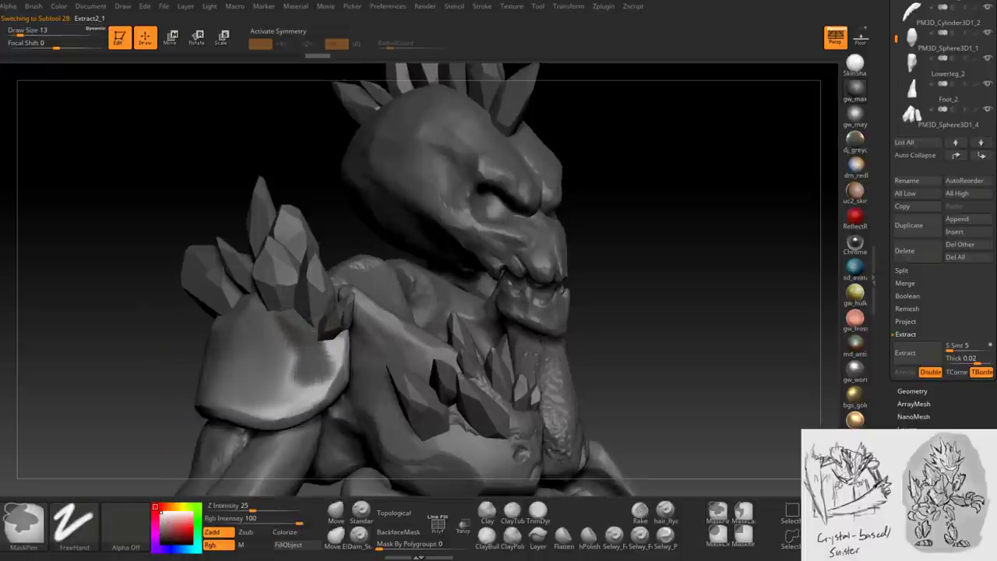
{"action": "right_click_drag", "start_coordinate": [330, 372], "coordinate": [335, 374]}
{"action": "left_click_drag", "start_coordinate": [357, 361], "coordinate": [333, 341], "text": "ctrl"}
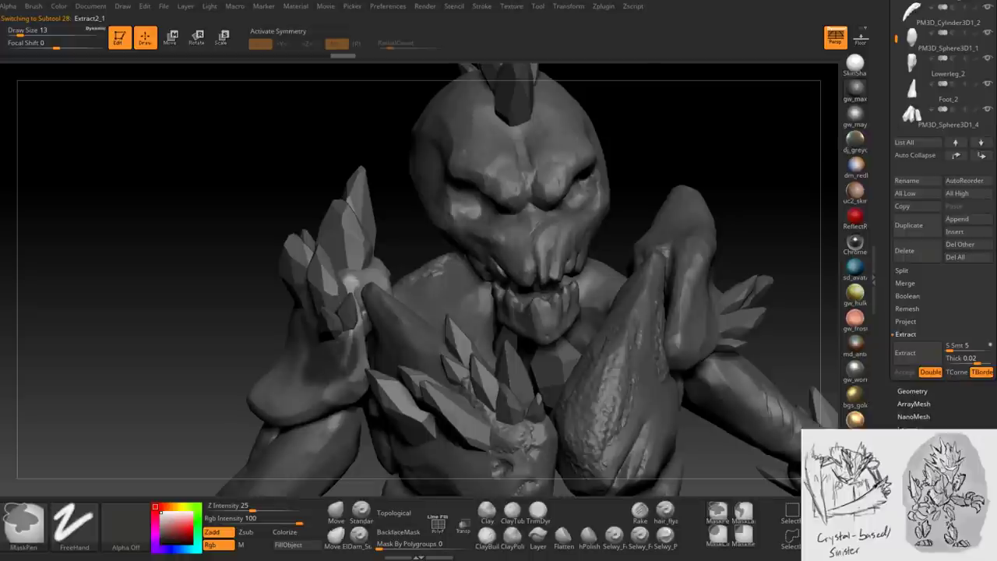
{"action": "mouse_move", "coordinate": [362, 350]}
{"action": "right_mouse_down"}
{"action": "mouse_move", "coordinate": [335, 366]}
{"action": "mouse_move", "coordinate": [334, 387]}
{"action": "mouse_move", "coordinate": [296, 370]}
{"action": "mouse_move", "coordinate": [395, 347]}
{"action": "right_mouse_up"}
- Return to the crystal-covered chest plate and carve around its pit with the Dam_Standard brush at draw size 7
{"action": "key", "text": "space"}
{"action": "left_click", "coordinate": [416, 357], "text": "alt"}
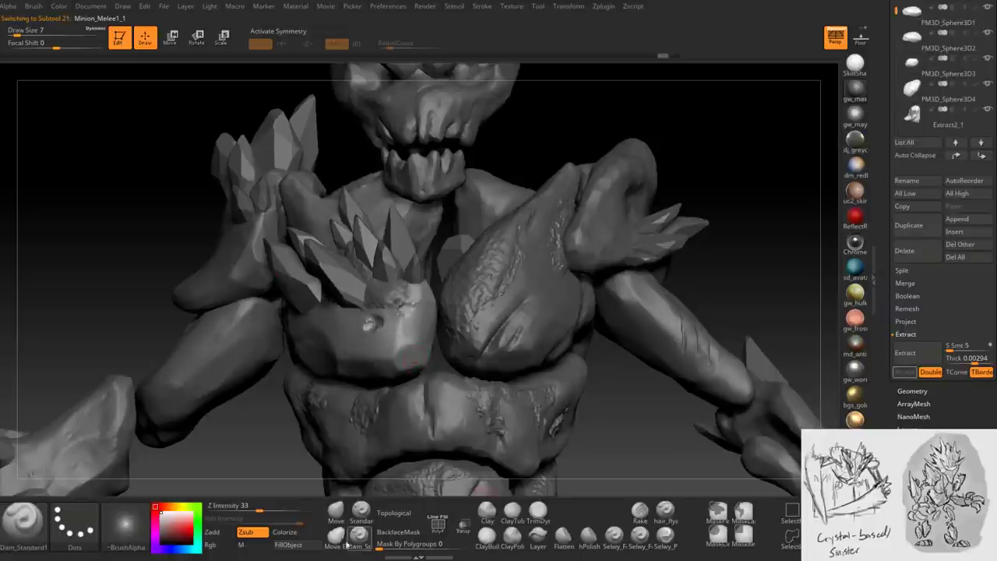
{"action": "right_click_drag", "start_coordinate": [393, 347], "coordinate": [328, 348]}
- Select the shoulder plate with the Standard brush and extend its mask around the base of the crystals
{"action": "left_click", "coordinate": [166, 227], "text": "alt"}
{"action": "left_click", "coordinate": [361, 510]}
{"action": "right_click_drag", "start_coordinate": [350, 436], "coordinate": [321, 332]}
{"action": "key", "text": "ctrl"}
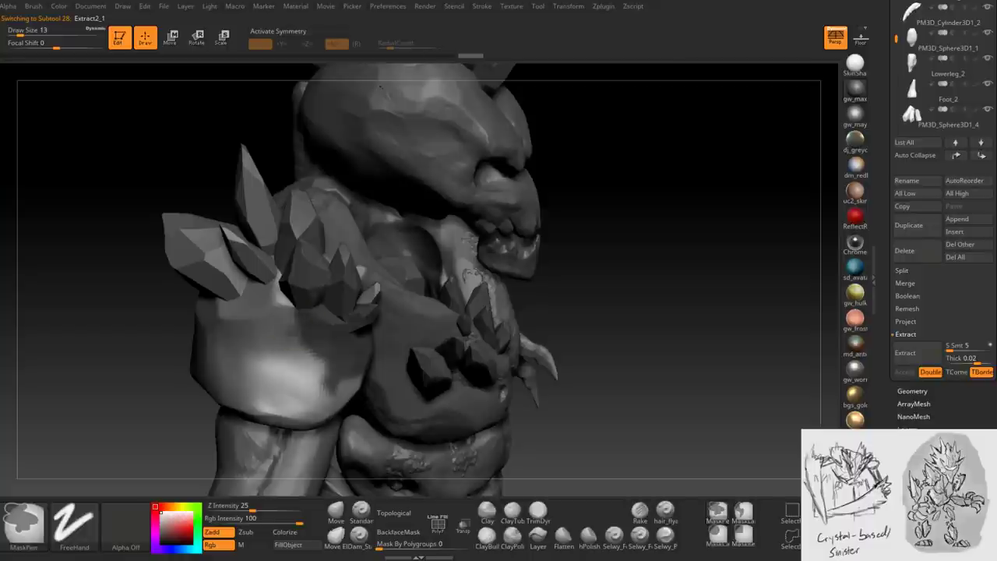
{"action": "right_click_drag", "start_coordinate": [285, 308], "coordinate": [335, 337]}
{"action": "right_click_drag", "start_coordinate": [436, 233], "coordinate": [396, 445], "text": "alt"}
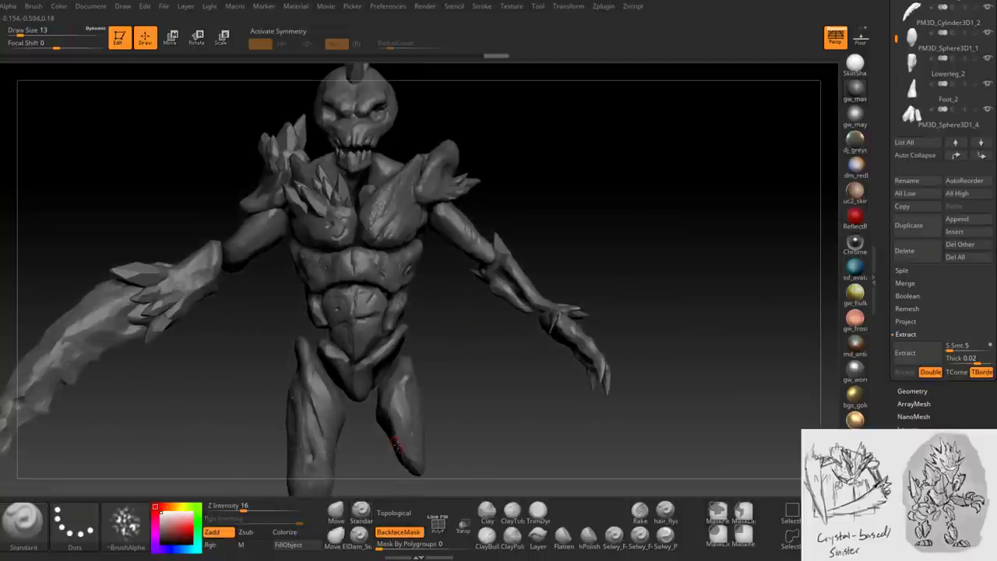
- Set the extract thickness to 0.00458, then extract the masked shoulder area and accept it as a new subtool
{"action": "right_click_drag", "start_coordinate": [396, 446], "coordinate": [343, 261]}
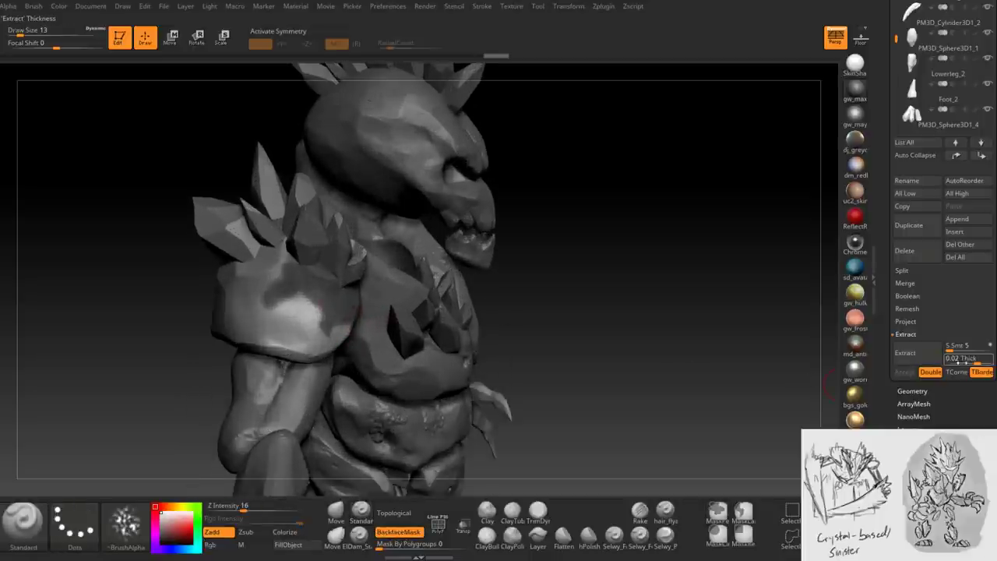
{"action": "left_click_drag", "start_coordinate": [962, 358], "coordinate": [951, 360]}
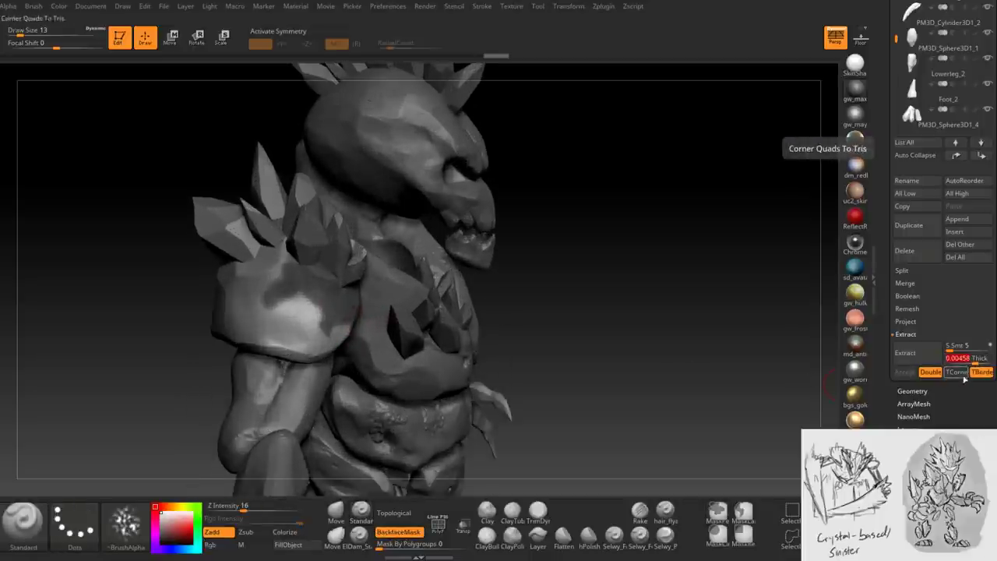
{"action": "left_click", "coordinate": [904, 352]}
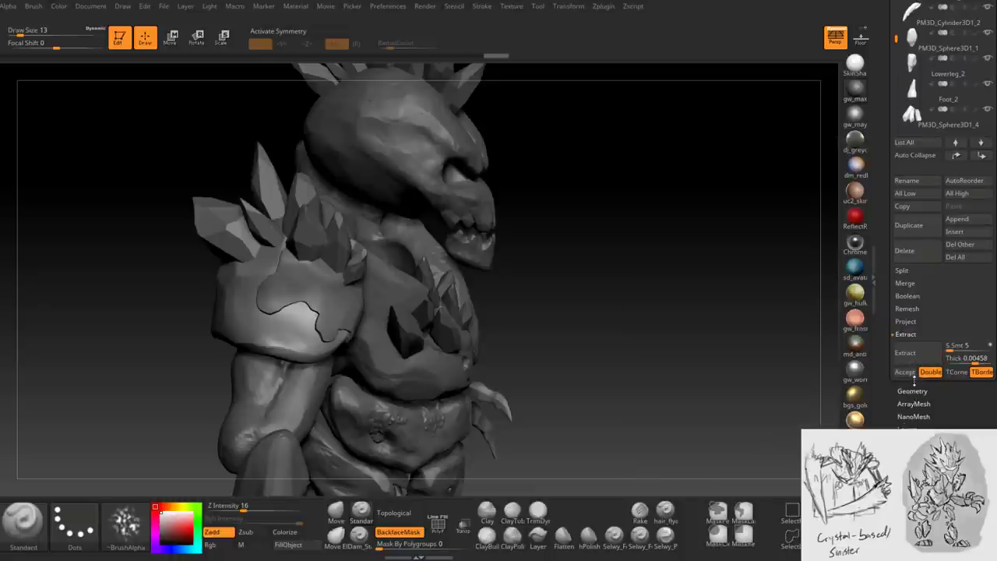
{"action": "left_click", "coordinate": [907, 372]}
- Enlarge the brush to 29 and smooth the borders of the newly extracted shoulder layer
{"action": "left_click_drag", "start_coordinate": [670, 272], "coordinate": [592, 273]}
{"action": "key", "text": "bracketright"}
{"action": "key", "text": "bracketright"}
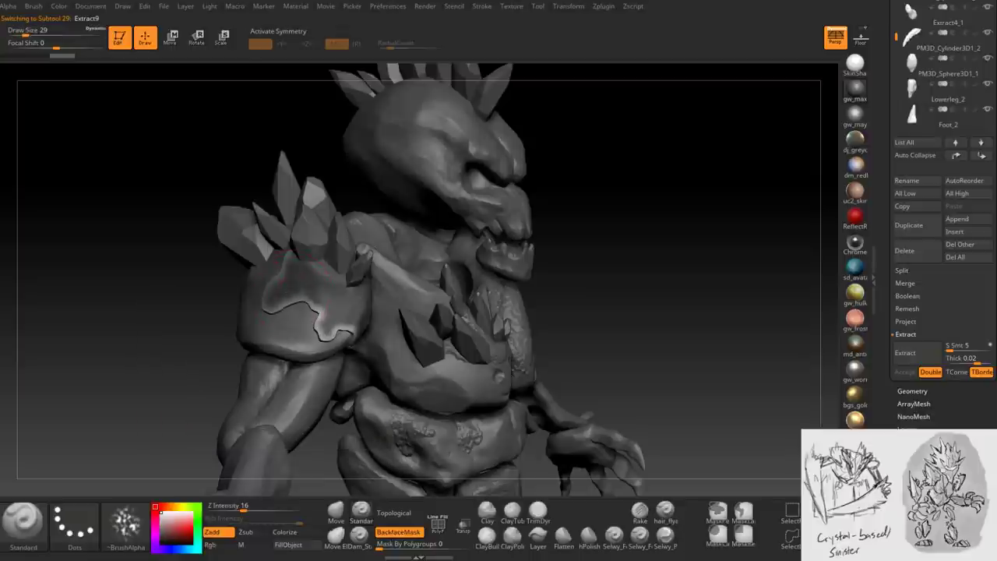
{"action": "key", "text": "shift"}
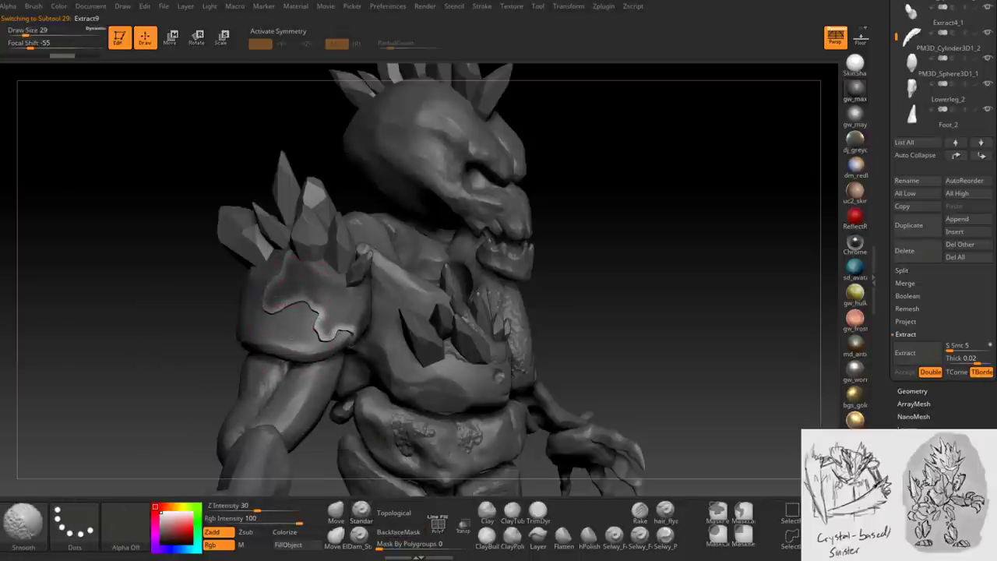
{"action": "left_click_drag", "start_coordinate": [685, 233], "coordinate": [592, 241]}
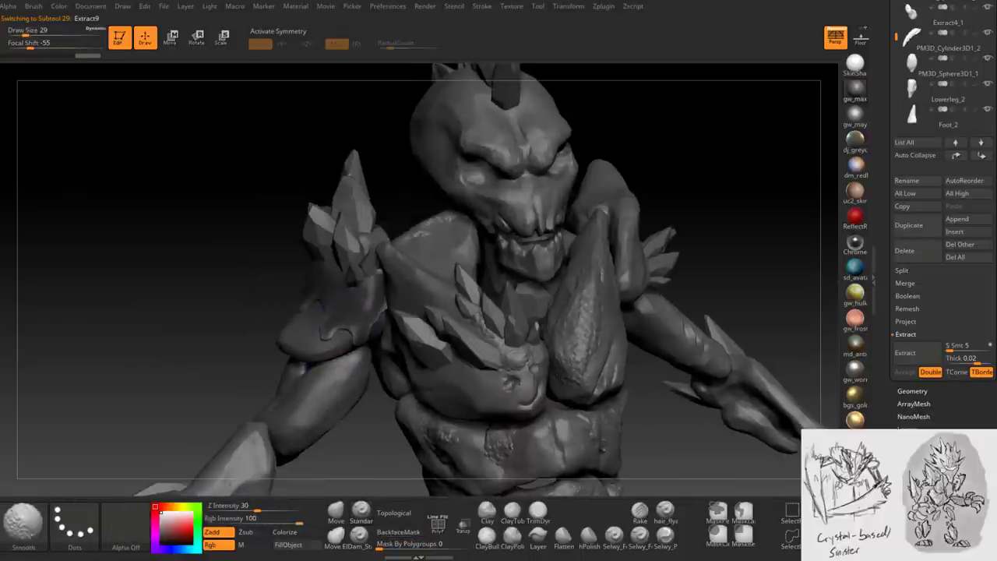
{"action": "left_click_drag", "start_coordinate": [740, 195], "coordinate": [740, 249]}
{"action": "left_click_drag", "start_coordinate": [701, 405], "coordinate": [786, 405]}
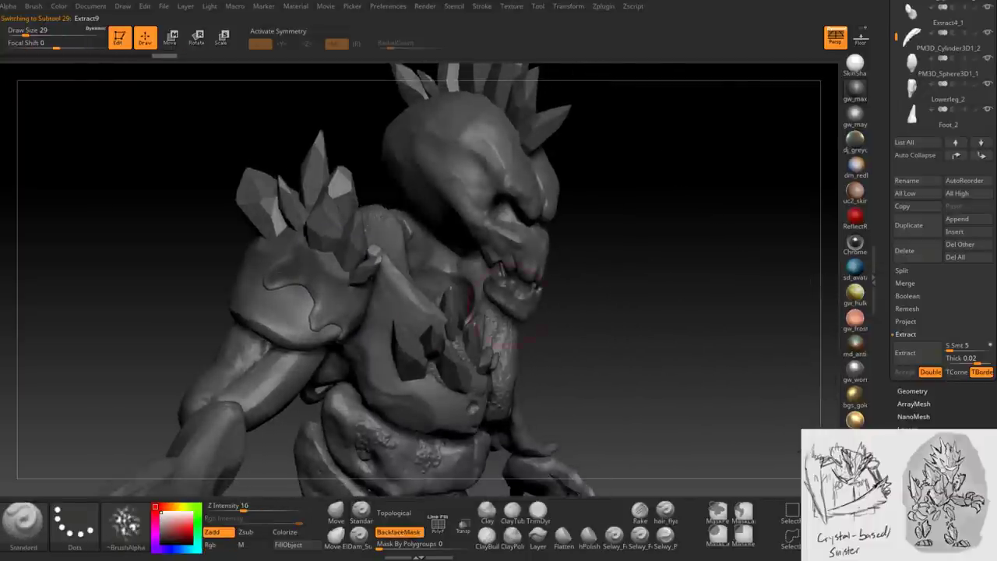
- Sculpt rock texture across the new shoulder layer and along its lower border with the Standard brush at draw size 20
{"action": "left_click_drag", "start_coordinate": [609, 304], "coordinate": [537, 382]}
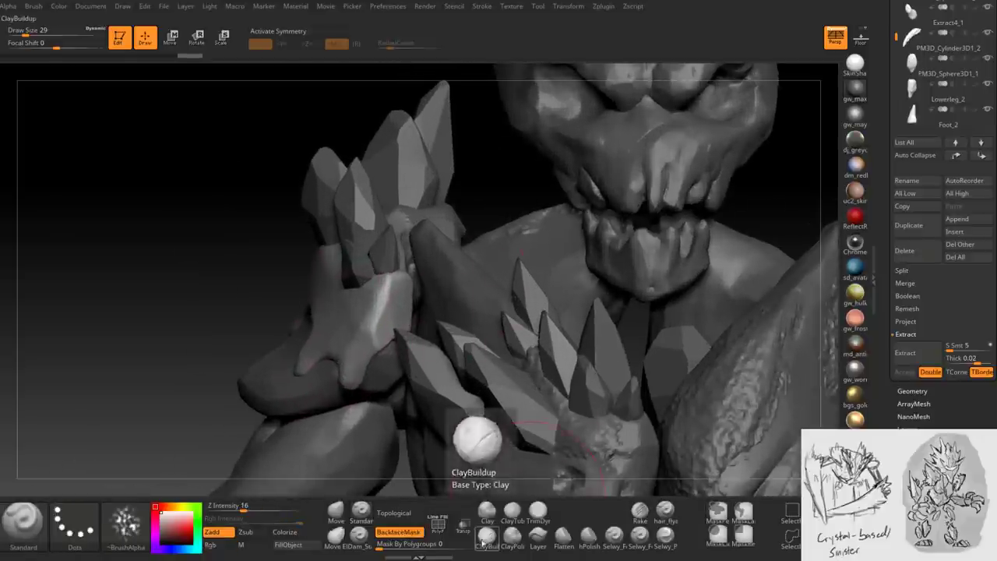
{"action": "mouse_move", "coordinate": [373, 487]}
{"action": "left_mouse_down"}
{"action": "mouse_move", "coordinate": [355, 382]}
{"action": "mouse_move", "coordinate": [331, 357]}
{"action": "mouse_move", "coordinate": [284, 372]}
{"action": "left_mouse_up"}
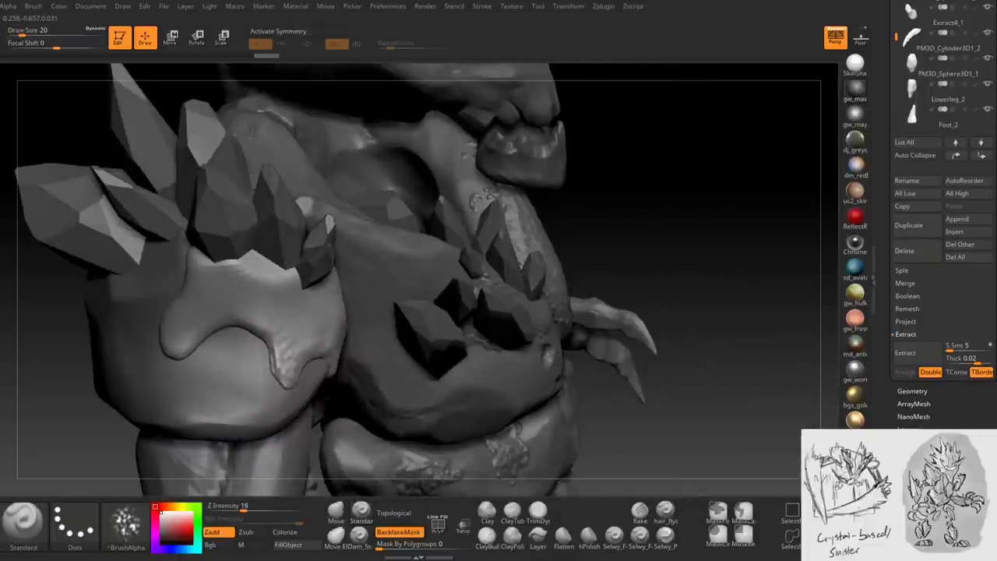
{"action": "left_click_drag", "start_coordinate": [257, 335], "coordinate": [177, 336]}
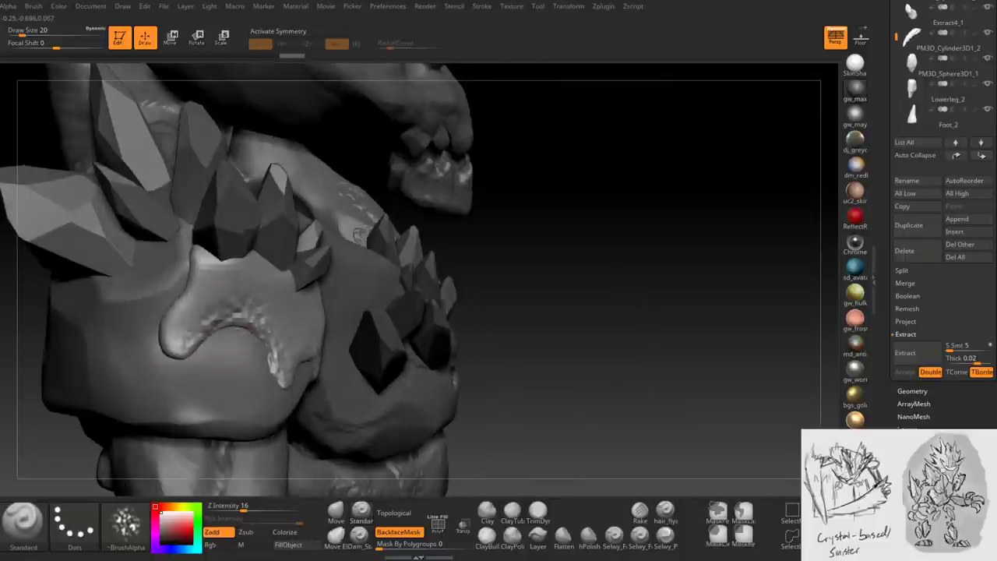
{"action": "mouse_move", "coordinate": [257, 296]}
{"action": "left_mouse_down"}
{"action": "mouse_move", "coordinate": [203, 269]}
{"action": "mouse_move", "coordinate": [206, 261]}
{"action": "mouse_move", "coordinate": [327, 284]}
{"action": "left_mouse_up"}
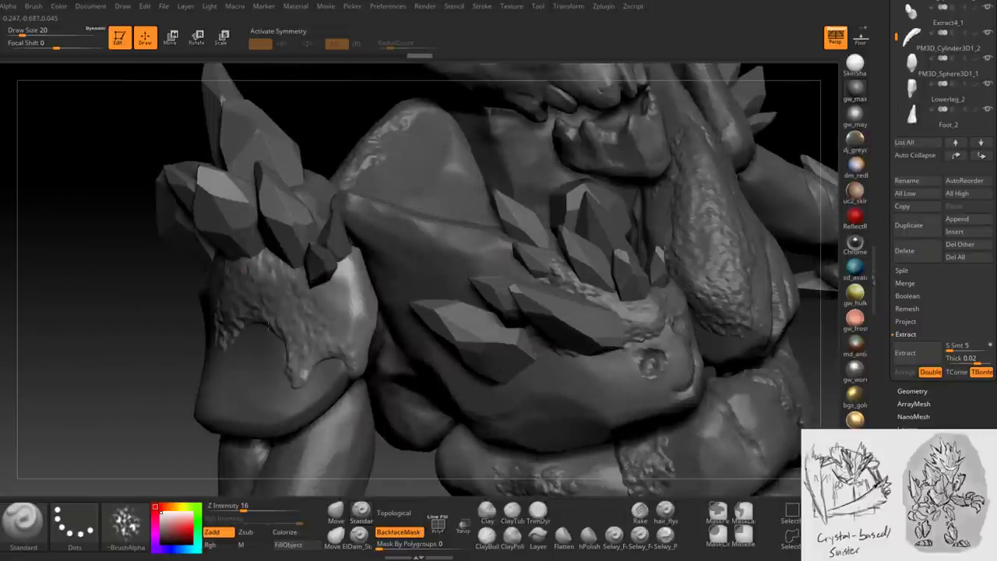
{"action": "mouse_move", "coordinate": [286, 341]}
{"action": "left_mouse_down"}
{"action": "mouse_move", "coordinate": [167, 225]}
{"action": "mouse_move", "coordinate": [148, 234]}
{"action": "mouse_move", "coordinate": [203, 234]}
{"action": "mouse_move", "coordinate": [320, 285]}
{"action": "left_mouse_up"}
- Reduce the brush to 13 and sculpt finer rock texture over the shoulder layer's drips and inner side
{"action": "key", "text": "space"}
{"action": "left_click_drag", "start_coordinate": [405, 366], "coordinate": [385, 366]}
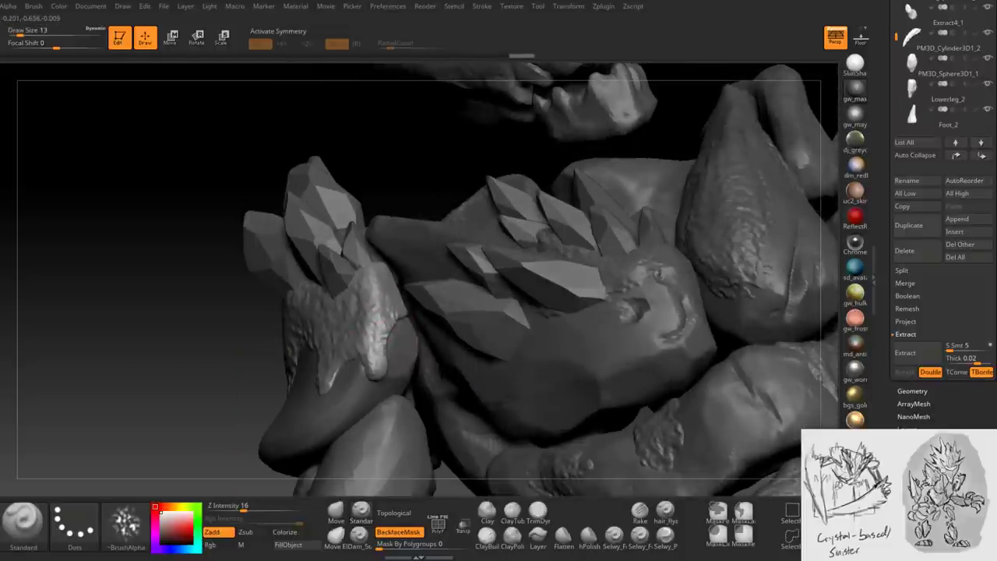
{"action": "right_click_drag", "start_coordinate": [374, 367], "coordinate": [318, 385]}
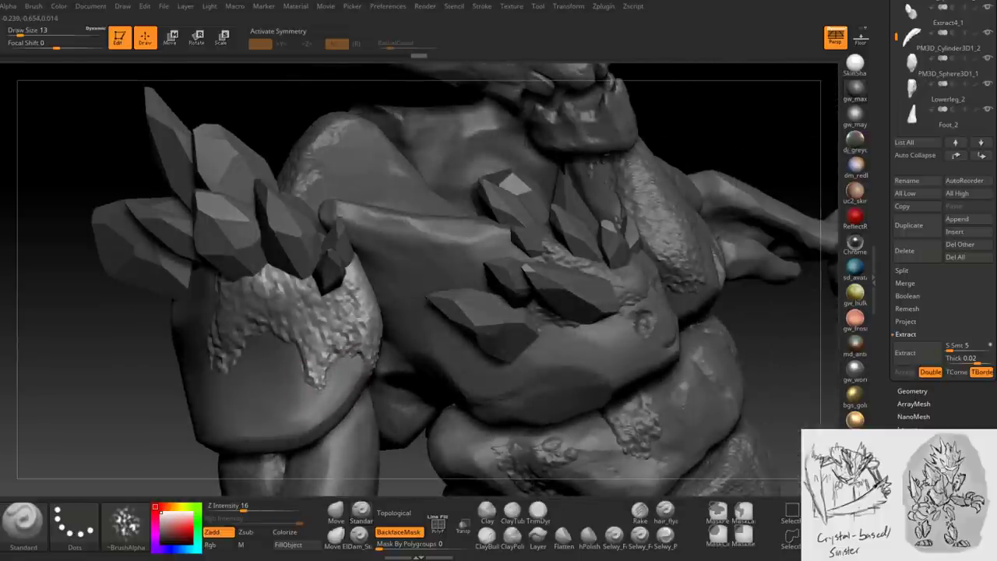
{"action": "mouse_move", "coordinate": [315, 343]}
{"action": "right_mouse_down"}
{"action": "mouse_move", "coordinate": [354, 353]}
{"action": "mouse_move", "coordinate": [387, 293]}
{"action": "right_mouse_up"}
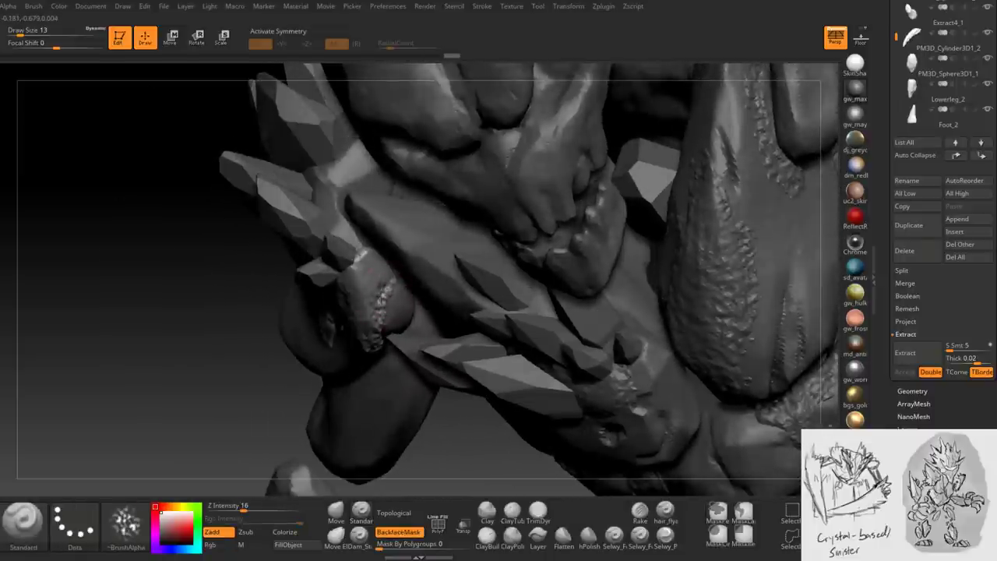
- Turn on transparency and texture the shoulder layer's hidden areas beneath the crystals and beside the chest
{"action": "left_click", "coordinate": [463, 526]}
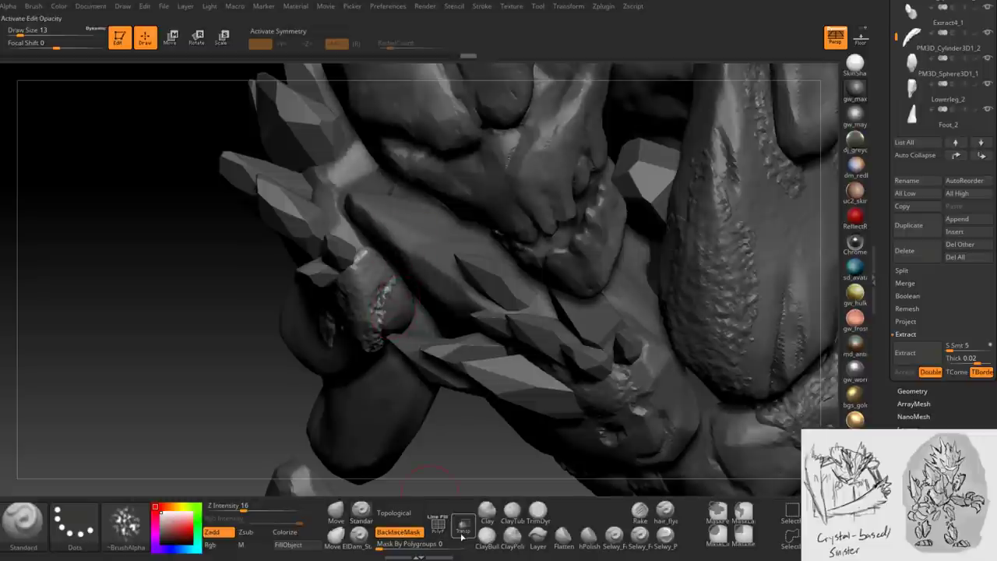
{"action": "mouse_move", "coordinate": [389, 327]}
{"action": "right_mouse_down"}
{"action": "mouse_move", "coordinate": [376, 294]}
{"action": "mouse_move", "coordinate": [396, 285]}
{"action": "right_mouse_up"}
{"action": "key", "text": "ctrl"}
{"action": "key", "text": "ctrl"}
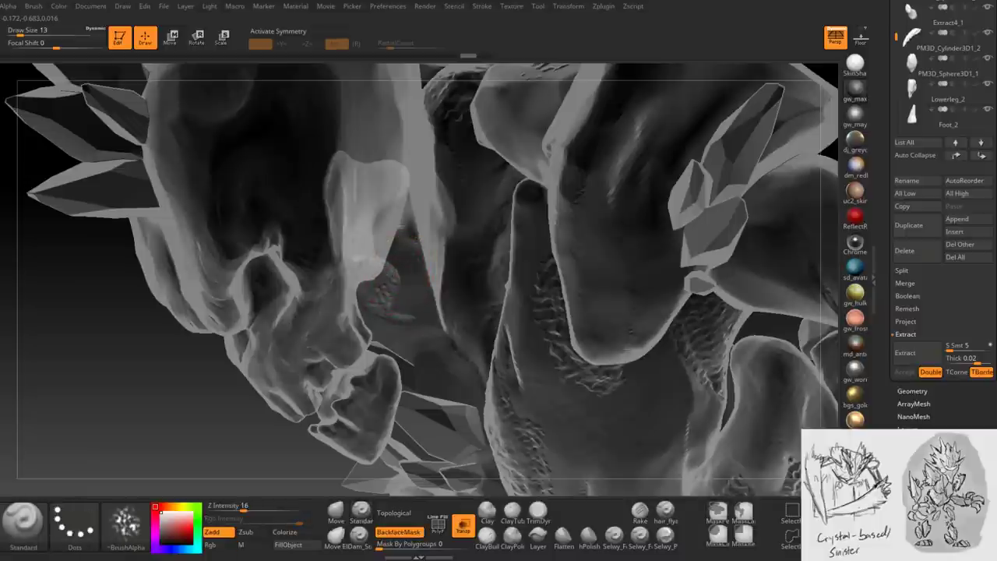
{"action": "right_click_drag", "start_coordinate": [394, 257], "coordinate": [395, 238]}
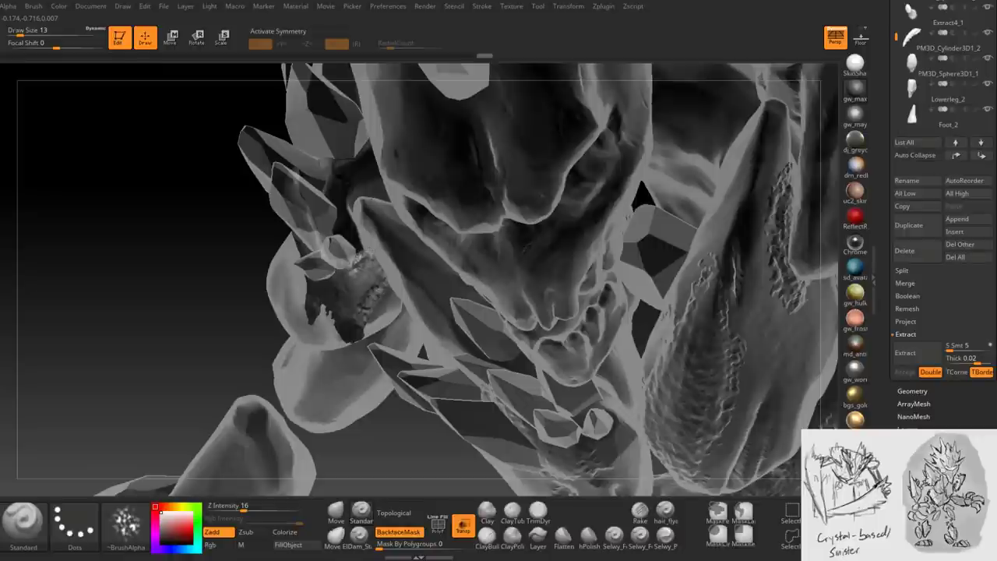
{"action": "right_click_drag", "start_coordinate": [361, 261], "coordinate": [301, 271]}
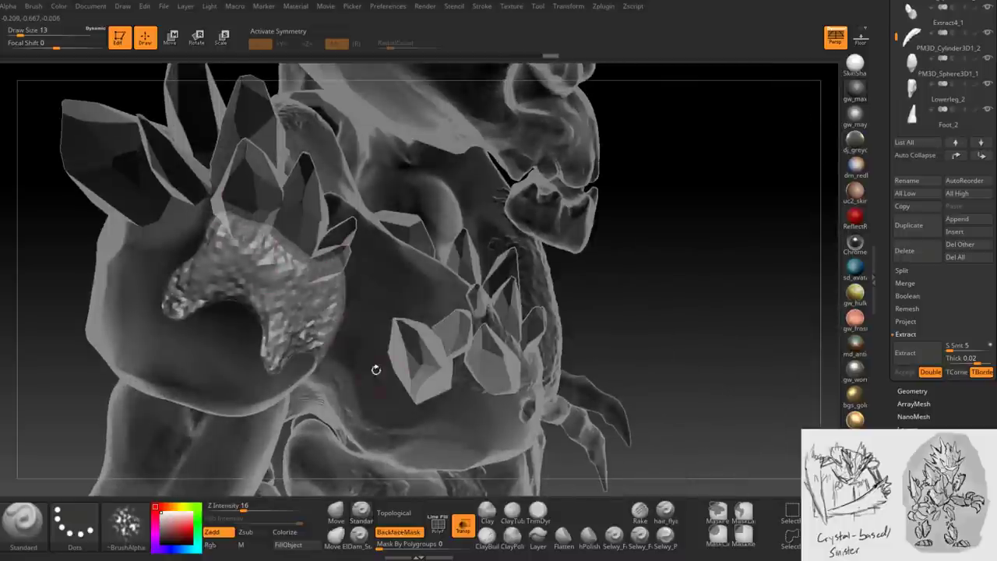
- Turn off transparency, finish the texture on the shoulder layer's inner edge, and frame the figure for review
{"action": "left_click", "coordinate": [463, 523]}
{"action": "right_click_drag", "start_coordinate": [416, 394], "coordinate": [397, 264]}
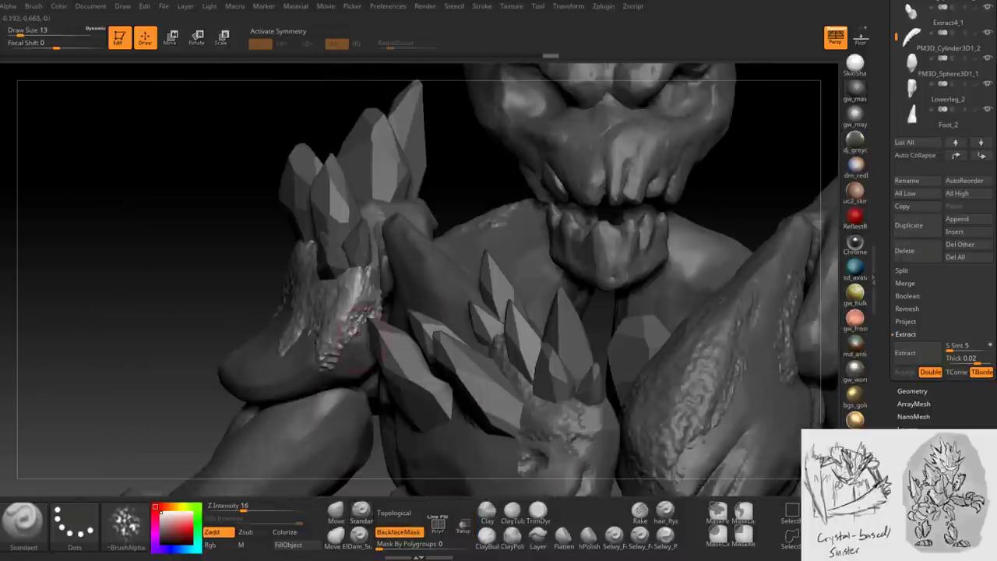
{"action": "key", "text": "f"}
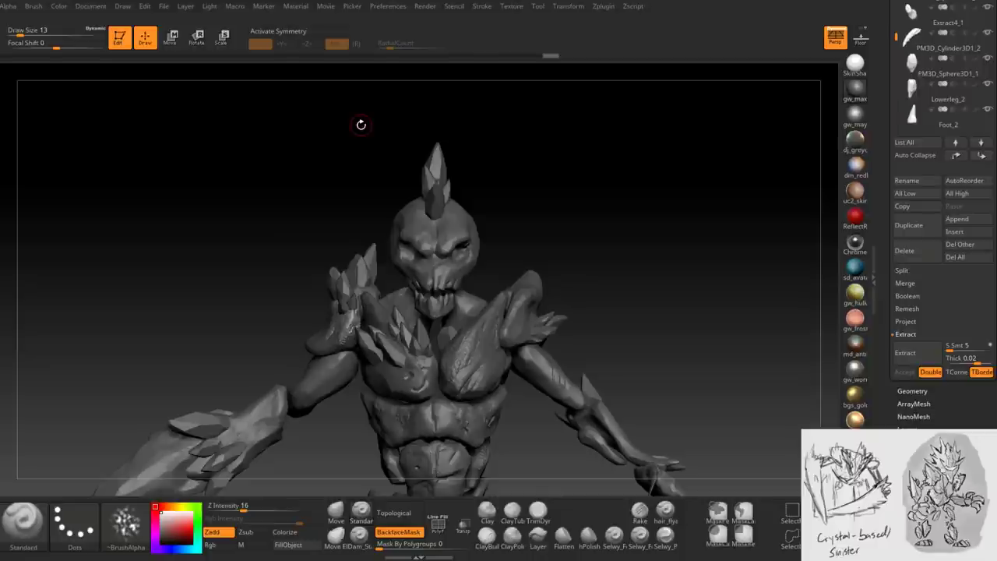
- Select the skull and mask a curved band across the snout above the front teeth at draw size 7
{"action": "mouse_move", "coordinate": [360, 125]}
{"action": "right_mouse_down", "text": "ctrl"}
{"action": "mouse_move", "coordinate": [489, 257]}
{"action": "mouse_move", "coordinate": [439, 268]}
{"action": "right_mouse_up", "text": "ctrl"}
{"action": "left_click", "coordinate": [490, 257], "text": "alt"}
{"action": "key", "text": "space"}
{"action": "key", "text": "ctrl"}
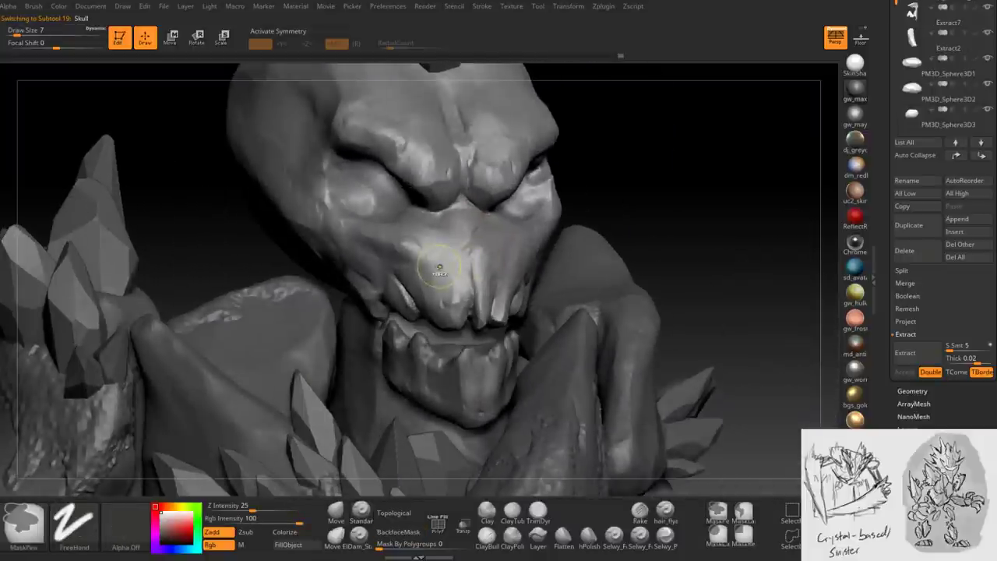
{"action": "left_click_drag", "start_coordinate": [435, 266], "coordinate": [479, 258], "text": "ctrl"}
{"action": "right_click_drag", "start_coordinate": [490, 260], "coordinate": [460, 257]}
{"action": "left_click_drag", "start_coordinate": [460, 257], "coordinate": [518, 269], "text": "ctrl"}
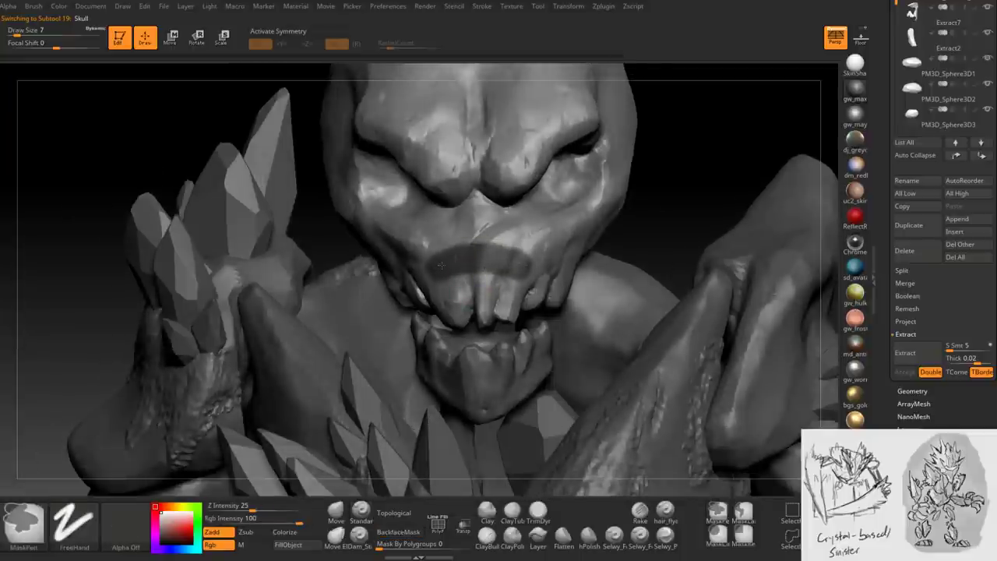
{"action": "right_click_drag", "start_coordinate": [438, 267], "coordinate": [541, 259]}
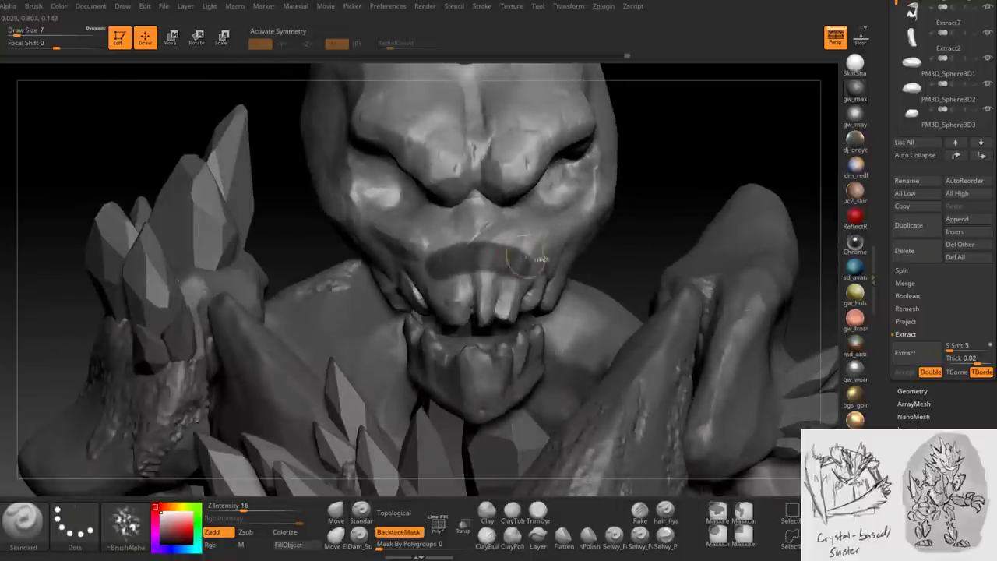
- Extract the masked snout band as a new subtool with a thickness of 0.00458
{"action": "left_click", "coordinate": [962, 358]}
{"action": "type", "text": "0.00294"}
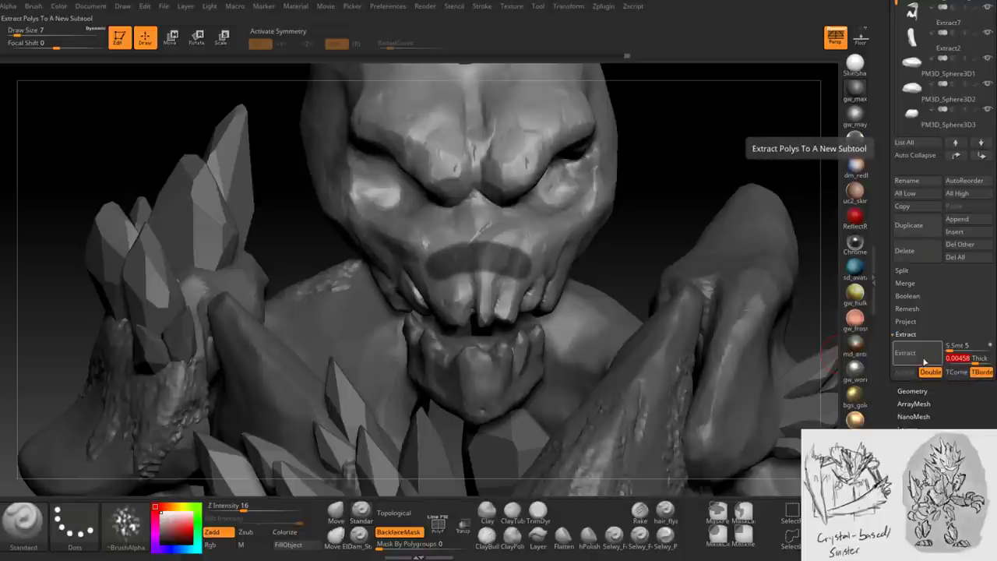
{"action": "left_click", "coordinate": [905, 352]}
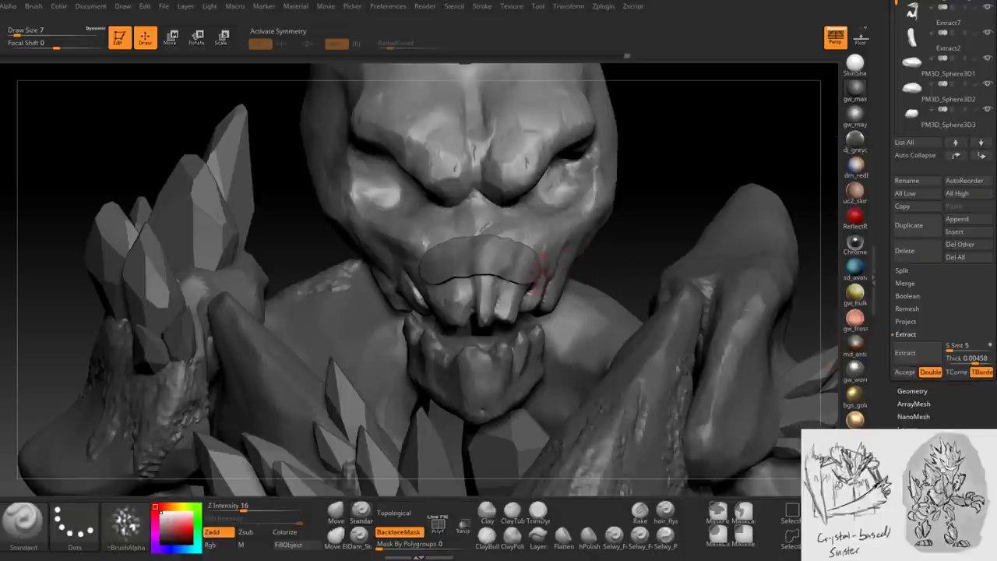
{"action": "left_click", "coordinate": [904, 371]}
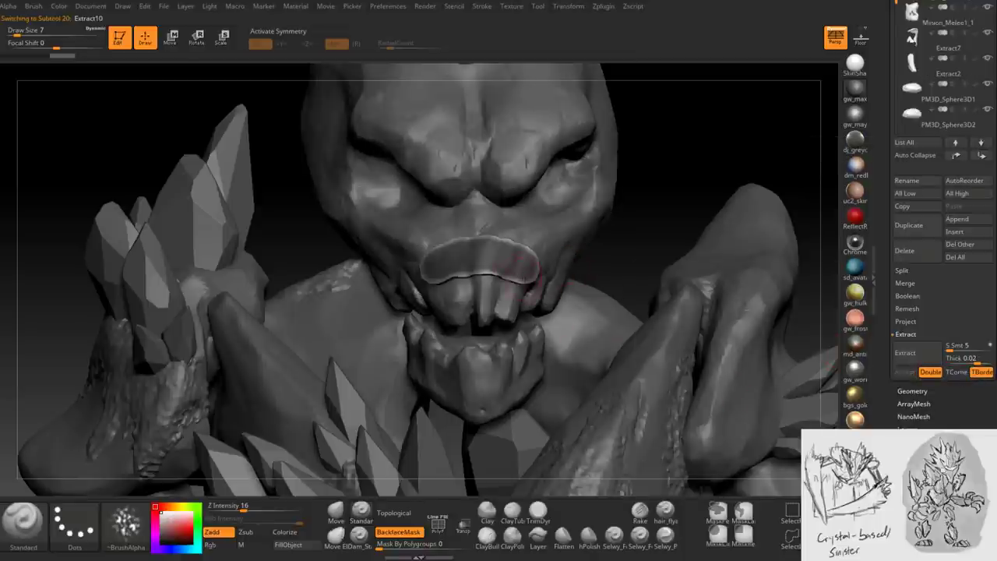
- Smooth the extracted snout plate and its edges at draw size 22
{"action": "left_click_drag", "start_coordinate": [523, 269], "coordinate": [498, 277]}
{"action": "key", "text": "space"}
{"action": "key", "text": "shift"}
{"action": "mouse_move", "coordinate": [511, 278]}
{"action": "right_mouse_down"}
{"action": "mouse_move", "coordinate": [512, 300]}
{"action": "mouse_move", "coordinate": [481, 260]}
{"action": "right_mouse_up"}
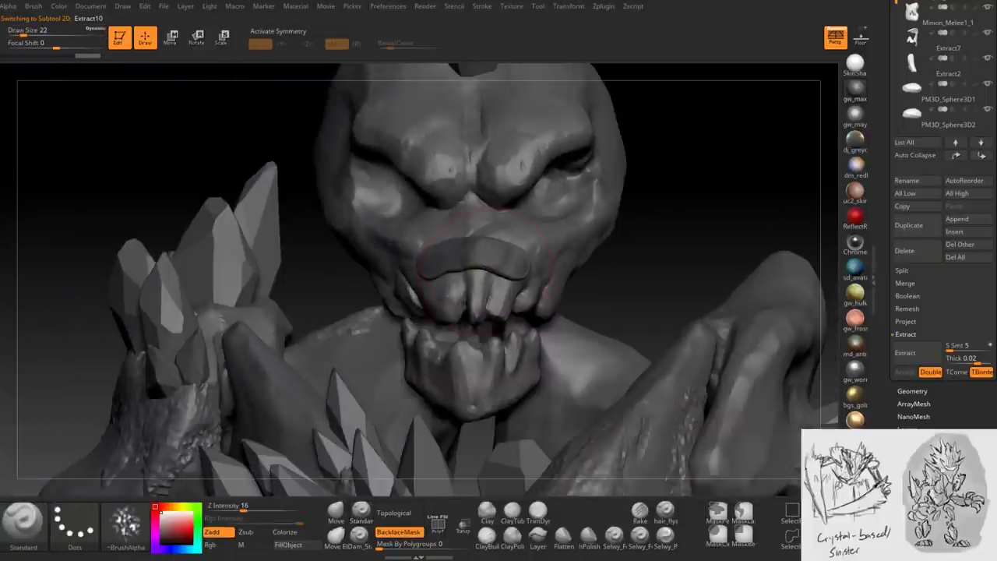
{"action": "left_click_drag", "start_coordinate": [530, 257], "coordinate": [451, 259], "text": "shift"}
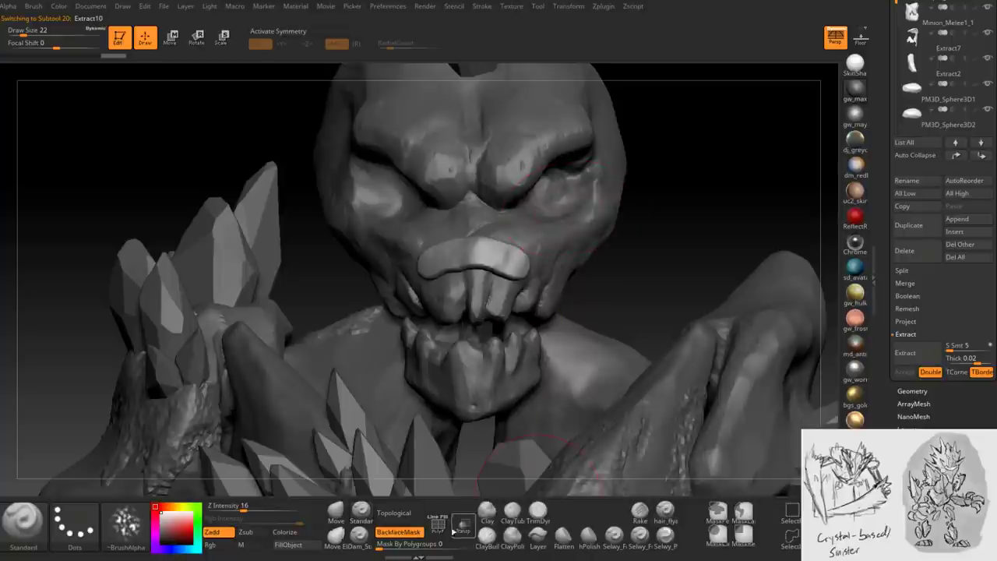
- Sculpt rock texture across the snout plate with the Standard brush at draw size 7
{"action": "key", "text": "b"}
{"action": "right_click_drag", "start_coordinate": [467, 265], "coordinate": [451, 272]}
{"action": "key", "text": "space"}
{"action": "left_click_drag", "start_coordinate": [498, 273], "coordinate": [463, 274]}
{"action": "right_click_drag", "start_coordinate": [452, 273], "coordinate": [451, 266]}
{"action": "key", "text": "space"}
{"action": "left_click_drag", "start_coordinate": [451, 269], "coordinate": [425, 251]}
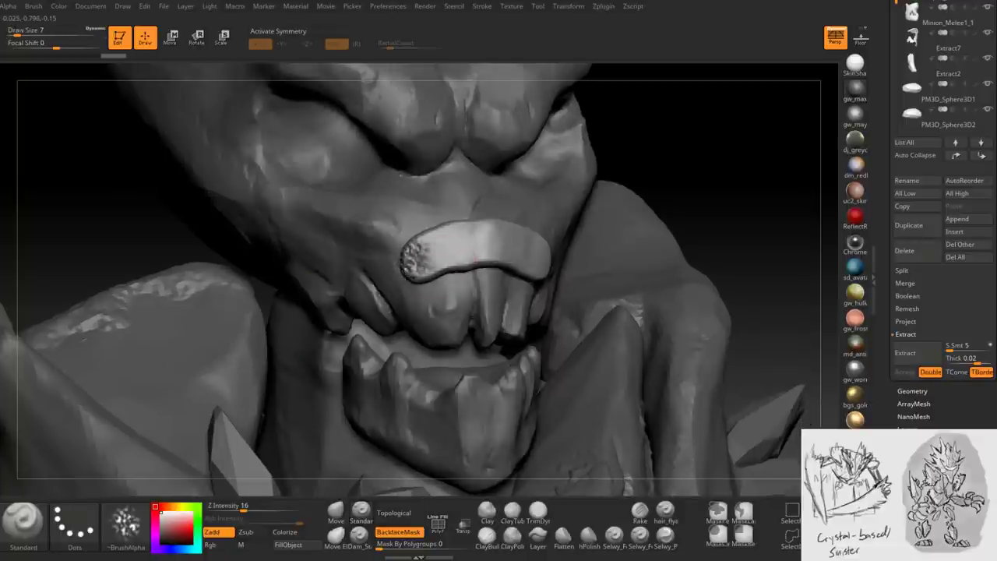
{"action": "mouse_move", "coordinate": [425, 253]}
{"action": "left_mouse_down"}
{"action": "mouse_move", "coordinate": [467, 257]}
{"action": "mouse_move", "coordinate": [436, 265]}
{"action": "mouse_move", "coordinate": [471, 256]}
{"action": "left_mouse_up"}
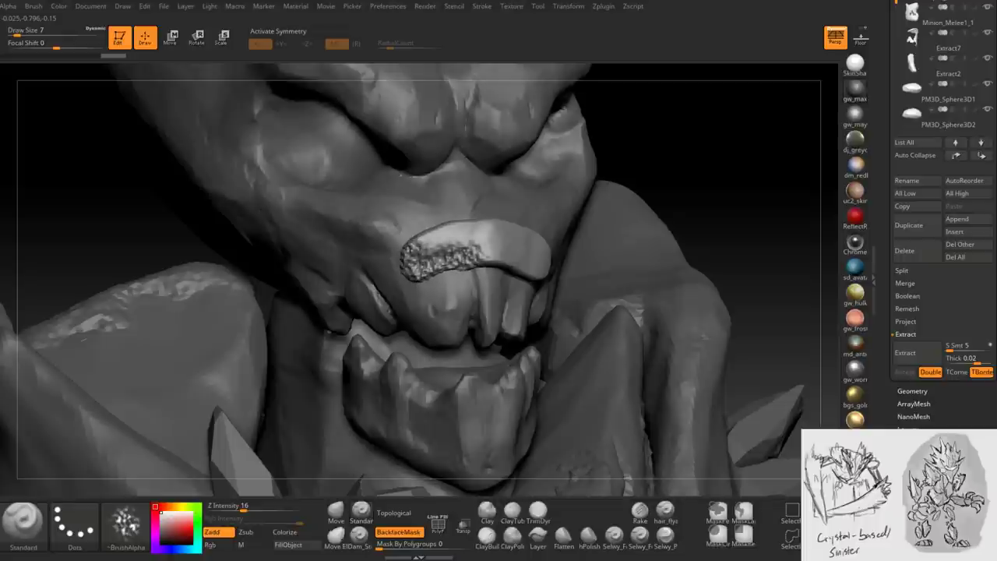
{"action": "right_click_drag", "start_coordinate": [436, 265], "coordinate": [474, 251]}
{"action": "left_click_drag", "start_coordinate": [474, 252], "coordinate": [558, 262]}
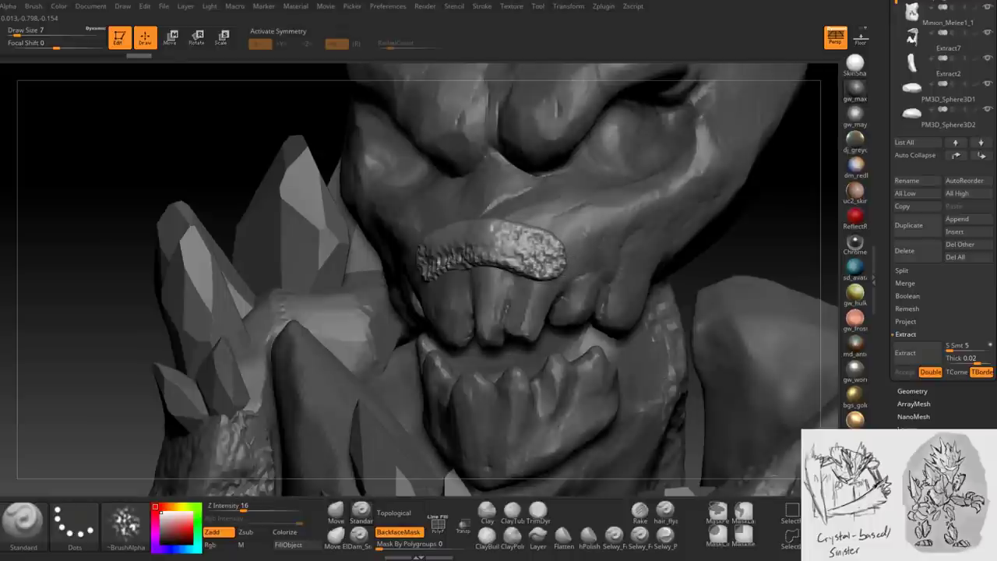
- Reshape the snout plate's upper edge with the Move brush at draw size 18
{"action": "mouse_move", "coordinate": [506, 234]}
{"action": "right_mouse_down"}
{"action": "mouse_move", "coordinate": [436, 225]}
{"action": "mouse_move", "coordinate": [487, 249]}
{"action": "mouse_move", "coordinate": [468, 363]}
{"action": "mouse_move", "coordinate": [498, 234]}
{"action": "right_mouse_up"}
{"action": "key", "text": "b"}
{"action": "key", "text": "m"}
{"action": "key", "text": "v"}
{"action": "key", "text": "space"}
{"action": "left_click_drag", "start_coordinate": [506, 225], "coordinate": [507, 211]}
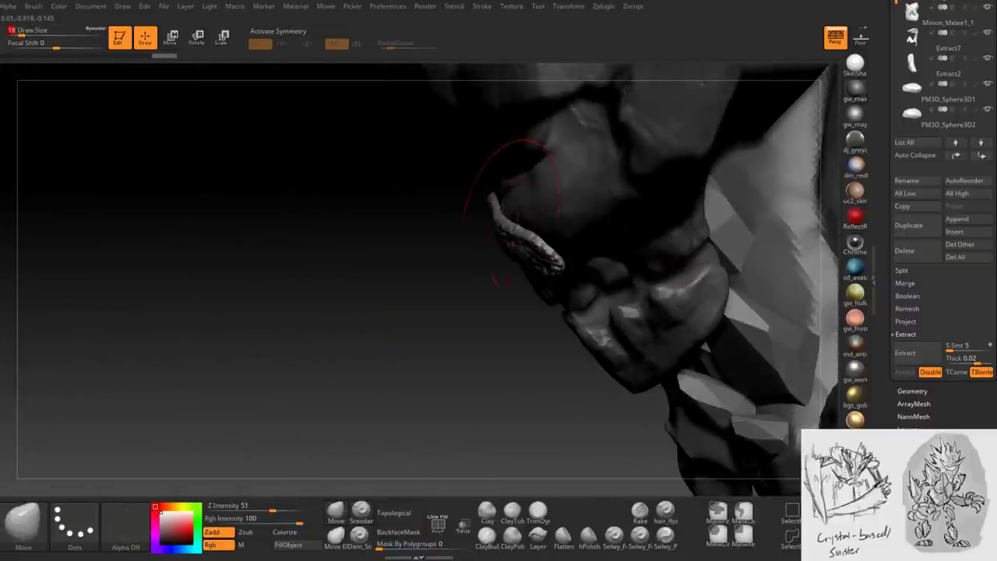
{"action": "mouse_move", "coordinate": [507, 220]}
{"action": "right_mouse_down"}
{"action": "mouse_move", "coordinate": [538, 236]}
{"action": "mouse_move", "coordinate": [459, 276]}
{"action": "mouse_move", "coordinate": [538, 257]}
{"action": "mouse_move", "coordinate": [471, 157]}
{"action": "mouse_move", "coordinate": [562, 230]}
{"action": "mouse_move", "coordinate": [580, 354]}
{"action": "right_mouse_up"}
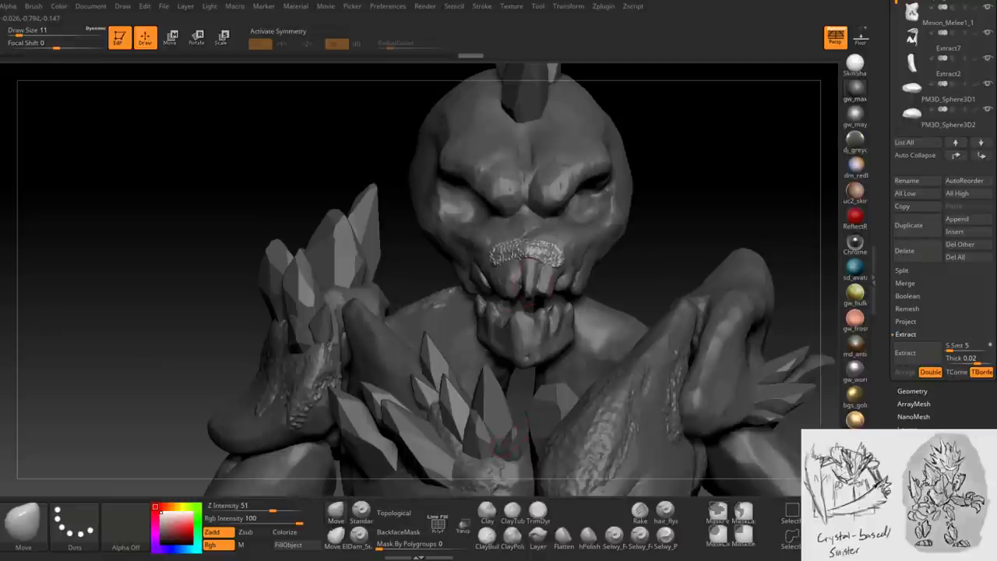
- Delete the extracted snout plate subtool and check the bare skull from the front and side
{"action": "left_click", "coordinate": [919, 255]}
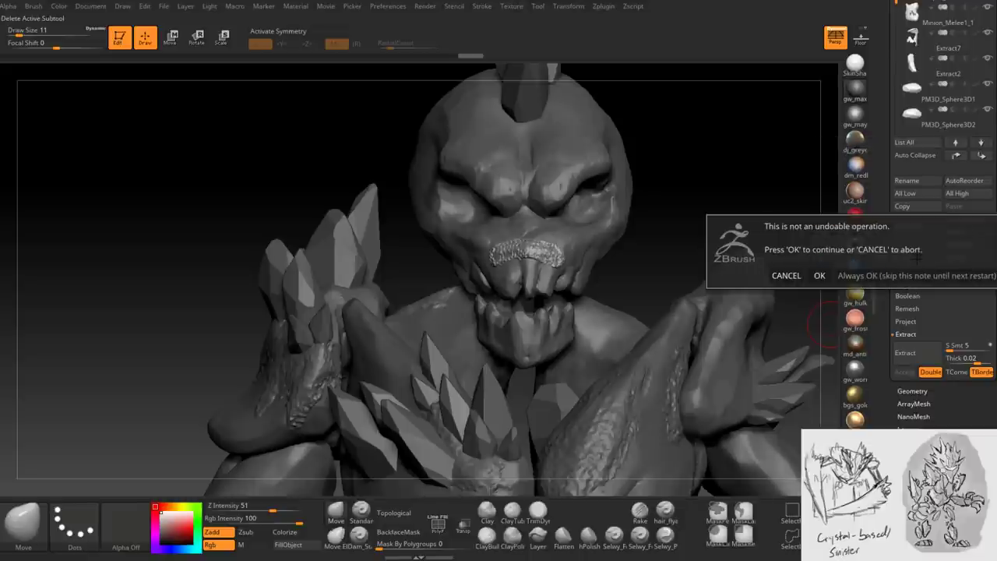
{"action": "left_click", "coordinate": [819, 276]}
{"action": "left_click_drag", "start_coordinate": [652, 249], "coordinate": [505, 318]}
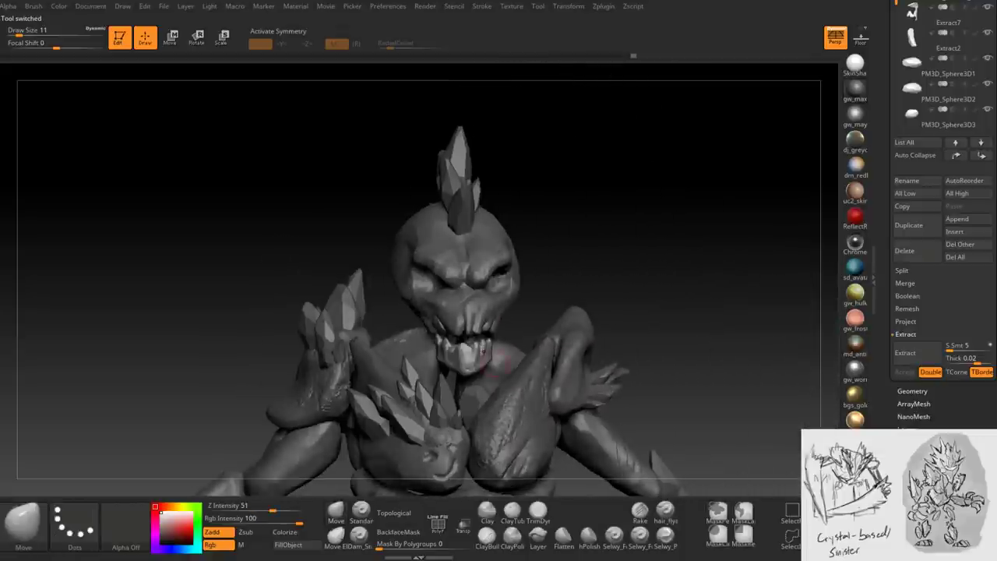
{"action": "left_click_drag", "start_coordinate": [495, 271], "coordinate": [457, 364]}
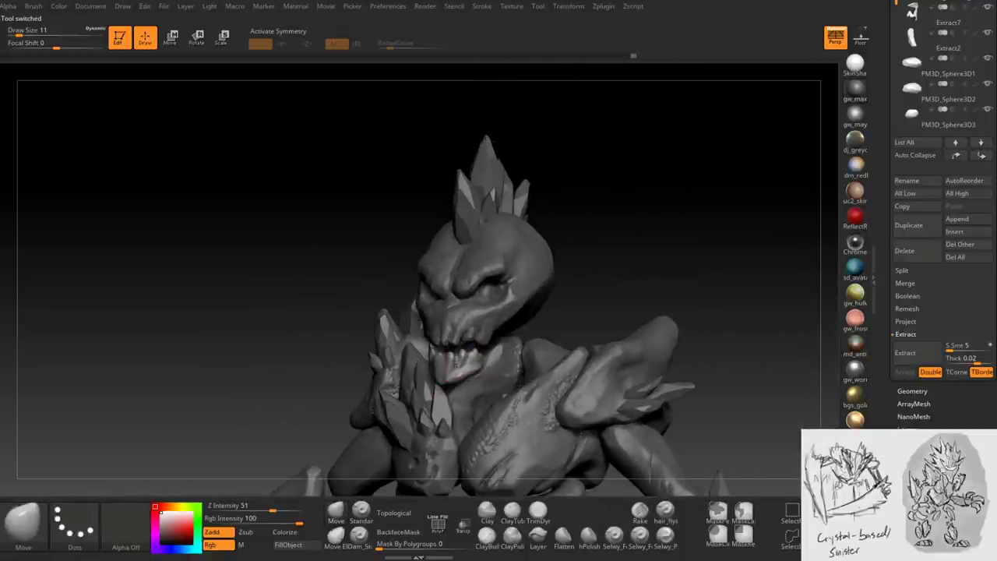
- Select the skull and mask a patch on one cheek beneath the eye socket, using draw sizes 6 and 5
{"action": "left_click_drag", "start_coordinate": [440, 412], "coordinate": [506, 287], "text": "alt"}
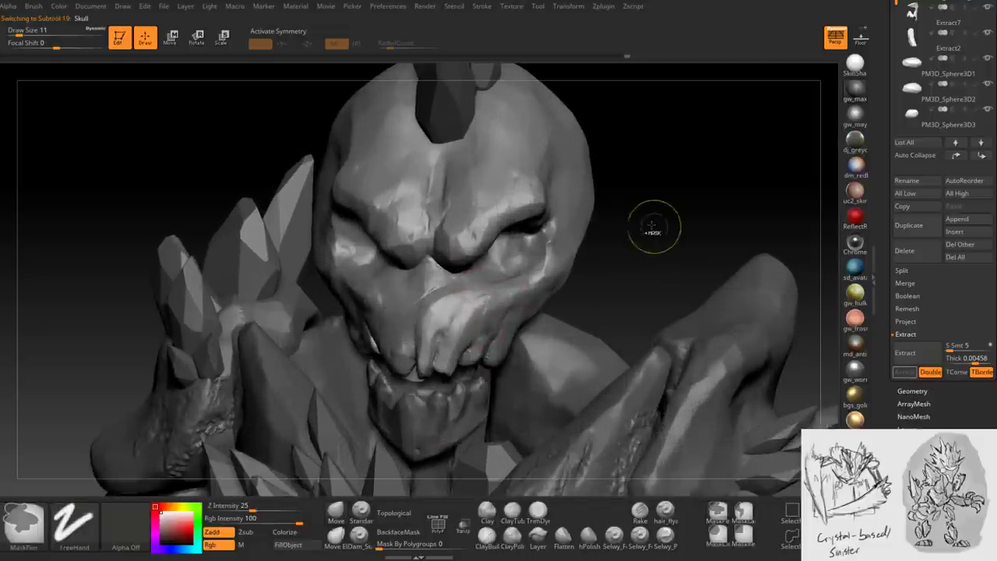
{"action": "key", "text": "space"}
{"action": "mouse_move", "coordinate": [649, 223]}
{"action": "left_mouse_down"}
{"action": "mouse_move", "coordinate": [451, 289]}
{"action": "mouse_move", "coordinate": [478, 301]}
{"action": "mouse_move", "coordinate": [463, 275]}
{"action": "mouse_move", "coordinate": [427, 269]}
{"action": "mouse_move", "coordinate": [475, 304]}
{"action": "left_mouse_up"}
{"action": "key", "text": "ctrl"}
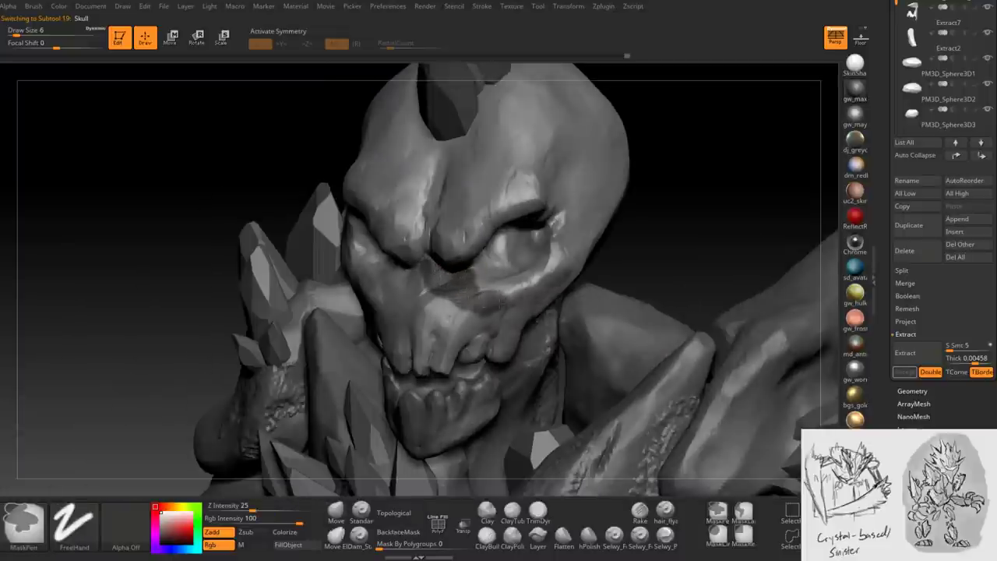
{"action": "left_click_drag", "start_coordinate": [156, 234], "coordinate": [202, 195]}
{"action": "key", "text": "space"}
{"action": "left_click_drag", "start_coordinate": [468, 312], "coordinate": [545, 288]}
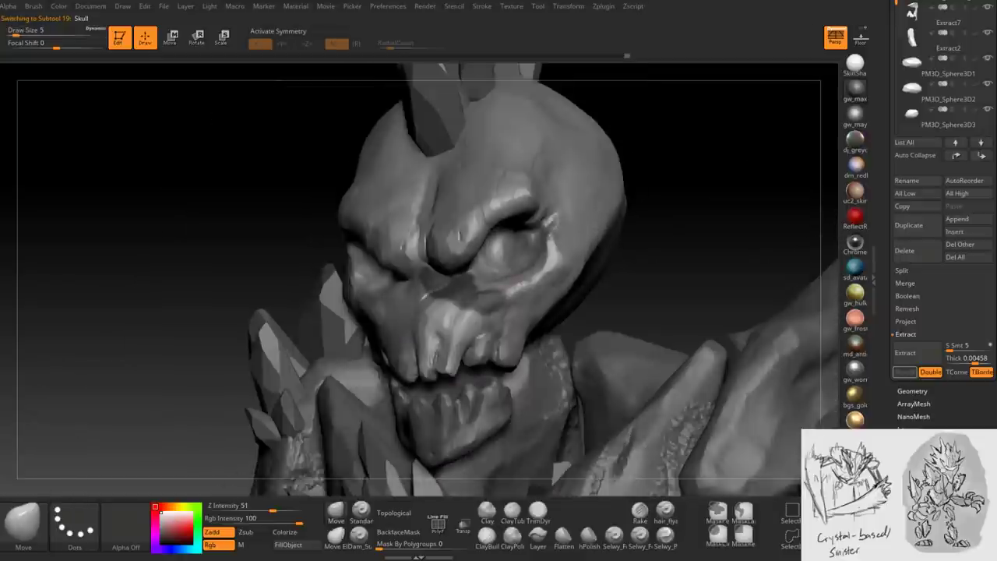
- Extend the cheek mask toward the nose bridge and out below the eye with an irregular border
{"action": "mouse_move", "coordinate": [451, 307]}
{"action": "left_mouse_down"}
{"action": "mouse_move", "coordinate": [389, 307]}
{"action": "mouse_move", "coordinate": [448, 320]}
{"action": "left_mouse_up"}
{"action": "mouse_move", "coordinate": [446, 265]}
{"action": "left_mouse_down", "text": "ctrl"}
{"action": "mouse_move", "coordinate": [425, 319]}
{"action": "mouse_move", "coordinate": [423, 290]}
{"action": "left_mouse_up", "text": "ctrl"}
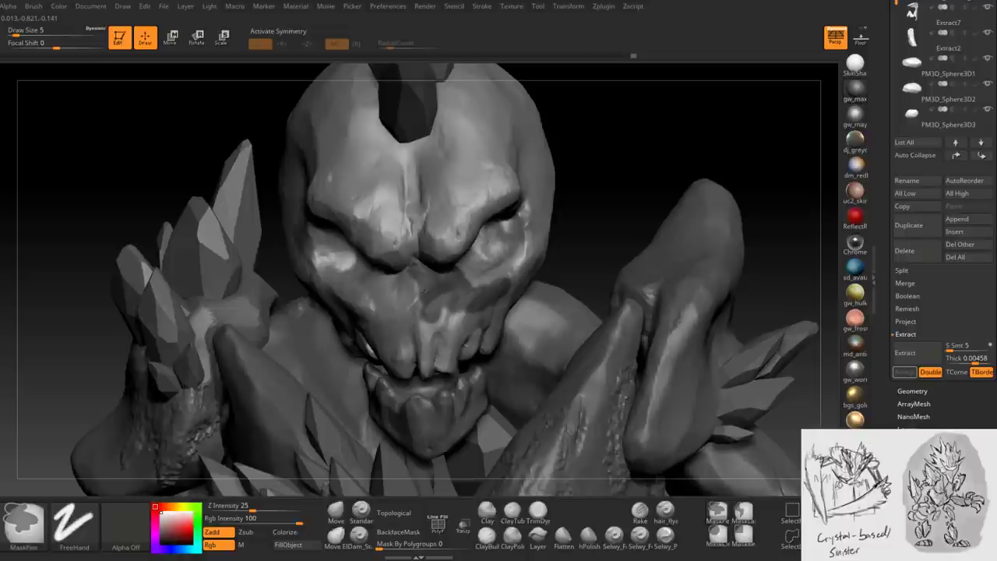
{"action": "mouse_move", "coordinate": [424, 295]}
{"action": "right_mouse_down"}
{"action": "mouse_move", "coordinate": [465, 306]}
{"action": "mouse_move", "coordinate": [476, 283]}
{"action": "right_mouse_up"}
{"action": "left_click_drag", "start_coordinate": [477, 283], "coordinate": [496, 283], "text": "ctrl"}
{"action": "right_click_drag", "start_coordinate": [495, 283], "coordinate": [521, 278]}
{"action": "left_click_drag", "start_coordinate": [521, 279], "coordinate": [525, 271], "text": "ctrl"}
{"action": "mouse_move", "coordinate": [526, 271]}
{"action": "right_mouse_down"}
{"action": "mouse_move", "coordinate": [511, 292]}
{"action": "mouse_move", "coordinate": [427, 337]}
{"action": "mouse_move", "coordinate": [374, 312]}
{"action": "mouse_move", "coordinate": [478, 290]}
{"action": "mouse_move", "coordinate": [471, 248]}
{"action": "right_mouse_up"}
- Mask an irregular vertical patch on the temple above the eye socket
{"action": "left_click_drag", "start_coordinate": [471, 248], "coordinate": [477, 257], "text": "ctrl"}
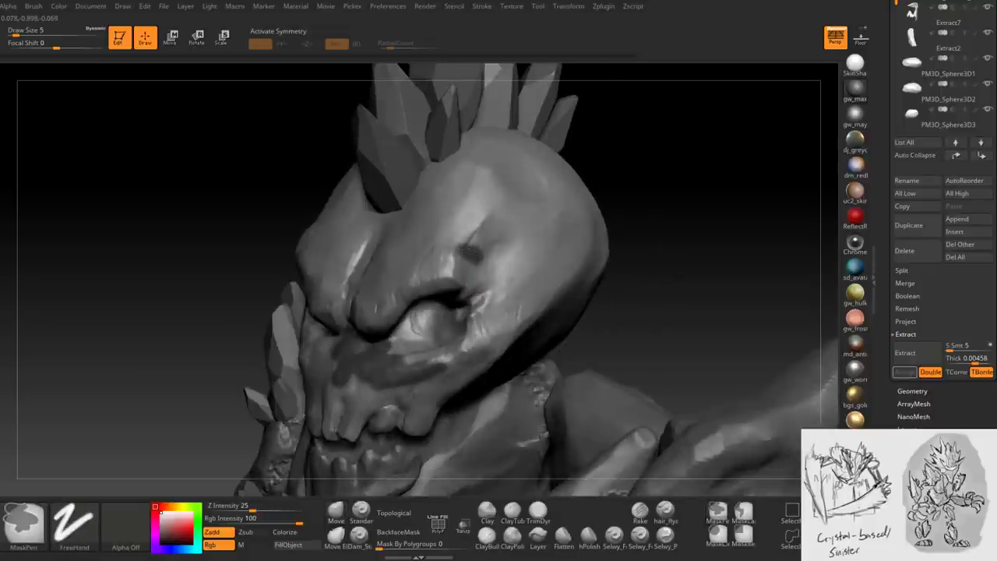
{"action": "left_click_drag", "start_coordinate": [483, 201], "coordinate": [445, 245], "text": "ctrl"}
{"action": "right_click_drag", "start_coordinate": [436, 288], "coordinate": [366, 315]}
{"action": "right_click_drag", "start_coordinate": [461, 249], "coordinate": [418, 214]}
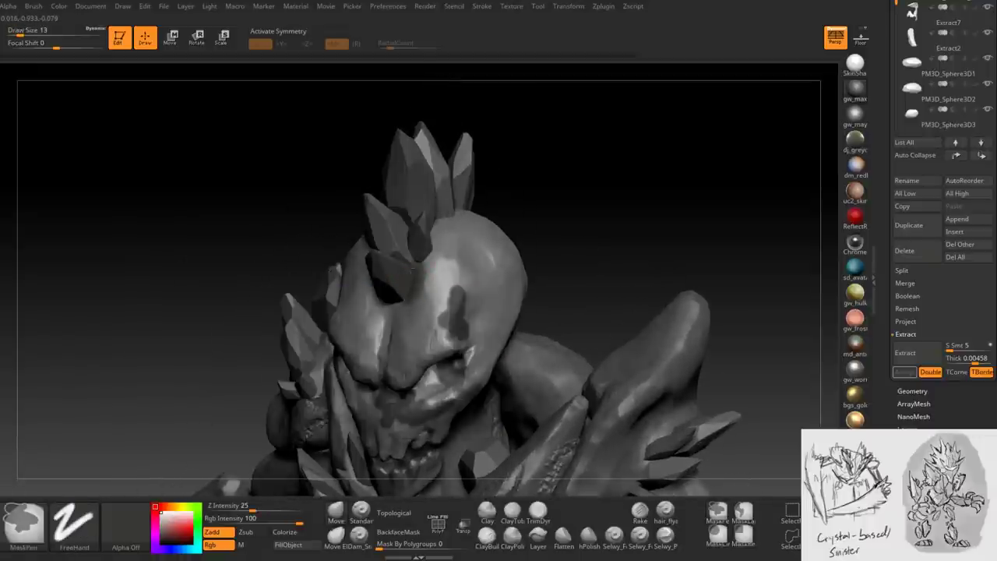
- Mask the skull's crown and back around the head crystals at draw size 13
{"action": "mouse_move", "coordinate": [439, 263]}
{"action": "left_mouse_down", "text": "ctrl"}
{"action": "mouse_move", "coordinate": [439, 221]}
{"action": "mouse_move", "coordinate": [463, 212]}
{"action": "left_mouse_up", "text": "ctrl"}
{"action": "right_click_drag", "start_coordinate": [464, 214], "coordinate": [389, 288]}
{"action": "mouse_move", "coordinate": [374, 288]}
{"action": "left_mouse_down", "text": "ctrl"}
{"action": "mouse_move", "coordinate": [356, 246]}
{"action": "mouse_move", "coordinate": [371, 246]}
{"action": "mouse_move", "coordinate": [353, 230]}
{"action": "mouse_move", "coordinate": [346, 239]}
{"action": "mouse_move", "coordinate": [331, 191]}
{"action": "left_mouse_up", "text": "ctrl"}
{"action": "mouse_move", "coordinate": [331, 194]}
{"action": "right_mouse_down"}
{"action": "mouse_move", "coordinate": [467, 312]}
{"action": "mouse_move", "coordinate": [333, 333]}
{"action": "mouse_move", "coordinate": [334, 234]}
{"action": "right_mouse_up"}
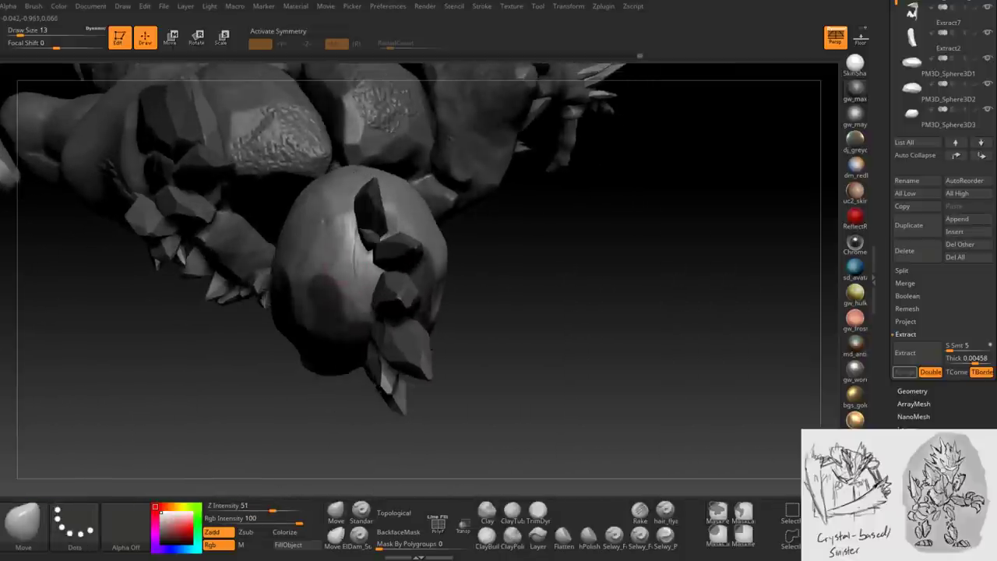
{"action": "mouse_move", "coordinate": [334, 234]}
{"action": "left_mouse_down", "text": "ctrl"}
{"action": "mouse_move", "coordinate": [327, 218]}
{"action": "mouse_move", "coordinate": [359, 205]}
{"action": "mouse_move", "coordinate": [389, 215]}
{"action": "left_mouse_up", "text": "ctrl"}
{"action": "mouse_move", "coordinate": [390, 214]}
{"action": "right_mouse_down"}
{"action": "mouse_move", "coordinate": [422, 201]}
{"action": "mouse_move", "coordinate": [489, 265]}
{"action": "mouse_move", "coordinate": [623, 335]}
{"action": "mouse_move", "coordinate": [748, 431]}
{"action": "mouse_move", "coordinate": [735, 424]}
{"action": "right_mouse_up"}
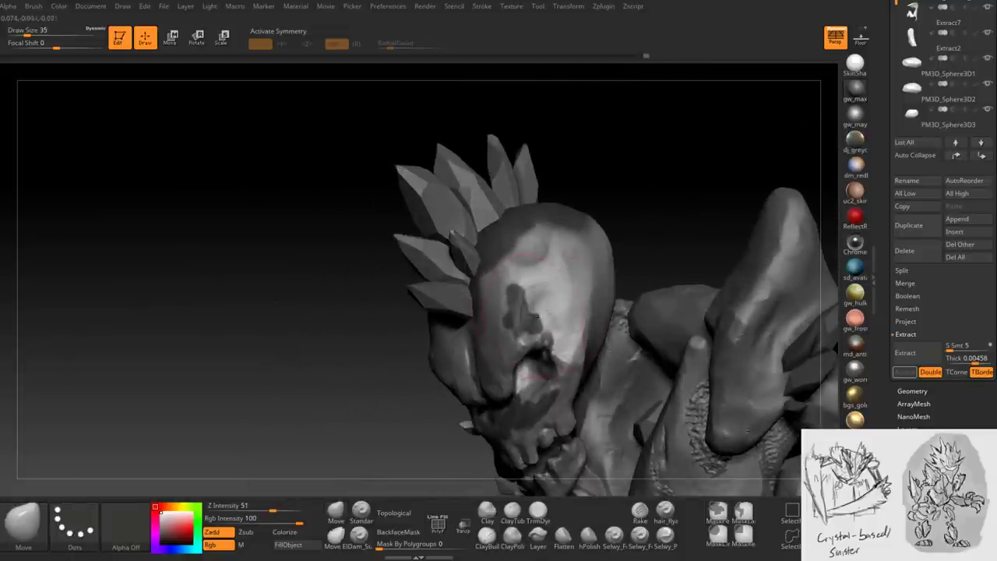
{"action": "right_click_drag", "start_coordinate": [589, 313], "coordinate": [557, 289]}
{"action": "key", "text": "space"}
{"action": "left_click_drag", "start_coordinate": [572, 285], "coordinate": [557, 285]}
{"action": "mouse_move", "coordinate": [583, 264]}
{"action": "right_mouse_down"}
{"action": "mouse_move", "coordinate": [545, 273]}
{"action": "mouse_move", "coordinate": [553, 296]}
{"action": "mouse_move", "coordinate": [499, 315]}
{"action": "mouse_move", "coordinate": [508, 322]}
{"action": "mouse_move", "coordinate": [511, 289]}
{"action": "mouse_move", "coordinate": [502, 308]}
{"action": "mouse_move", "coordinate": [454, 309]}
{"action": "mouse_move", "coordinate": [487, 319]}
{"action": "mouse_move", "coordinate": [421, 389]}
{"action": "right_mouse_up"}
{"action": "key", "text": "ctrl"}
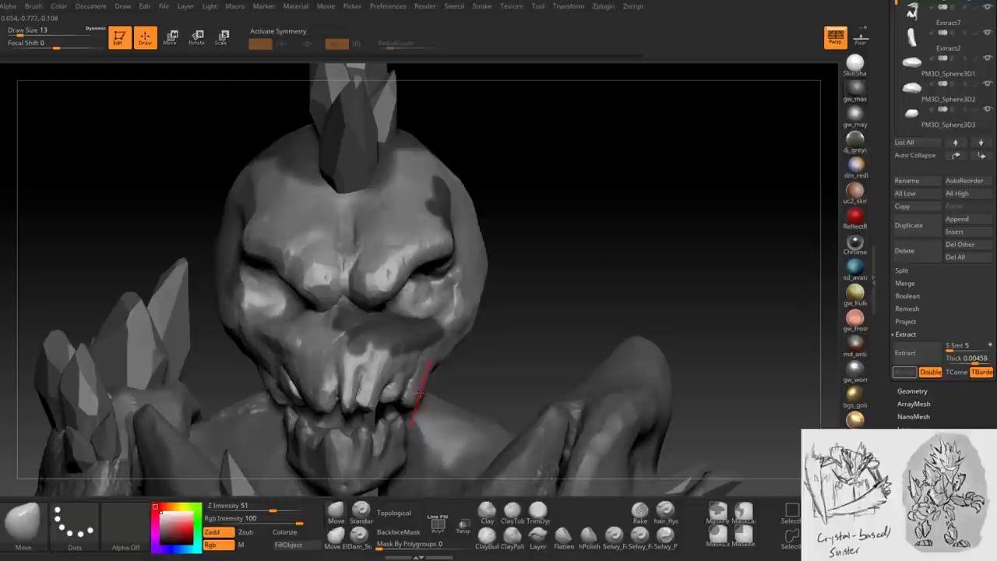
- Adjust the extract thickness and extract the masked cheek, temple and crown areas as a new subtool
{"action": "left_click", "coordinate": [976, 360]}
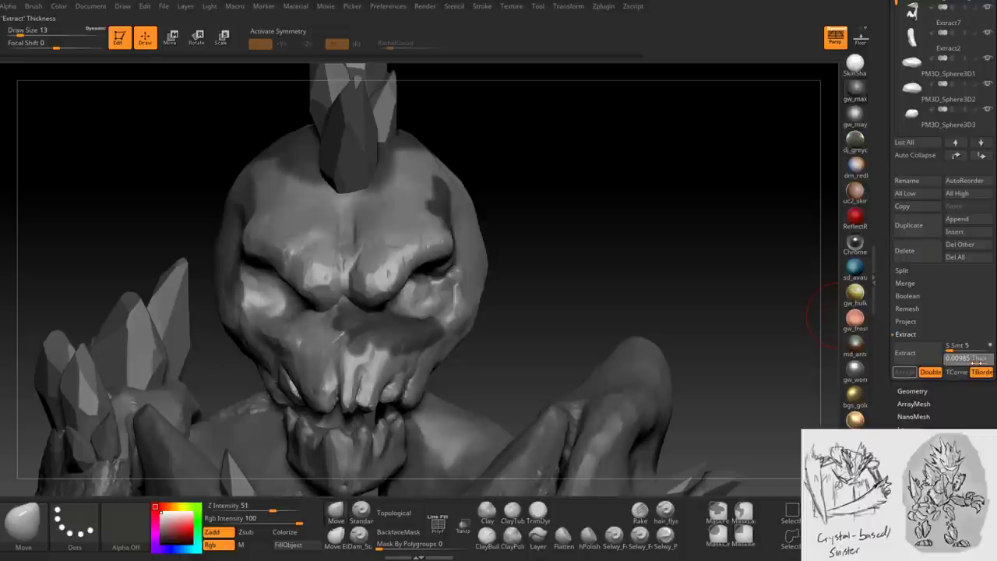
{"action": "type", "text": "0.00458"}
{"action": "key", "text": "Return"}
{"action": "left_click", "coordinate": [905, 353]}
{"action": "left_click", "coordinate": [915, 373]}
- Smooth the borders of the extracted cheek, temple and crown plates all around the head at draw size 35
{"action": "mouse_move", "coordinate": [763, 432]}
{"action": "left_mouse_down"}
{"action": "mouse_move", "coordinate": [545, 390]}
{"action": "mouse_move", "coordinate": [374, 327]}
{"action": "left_mouse_up"}
{"action": "key", "text": "shift"}
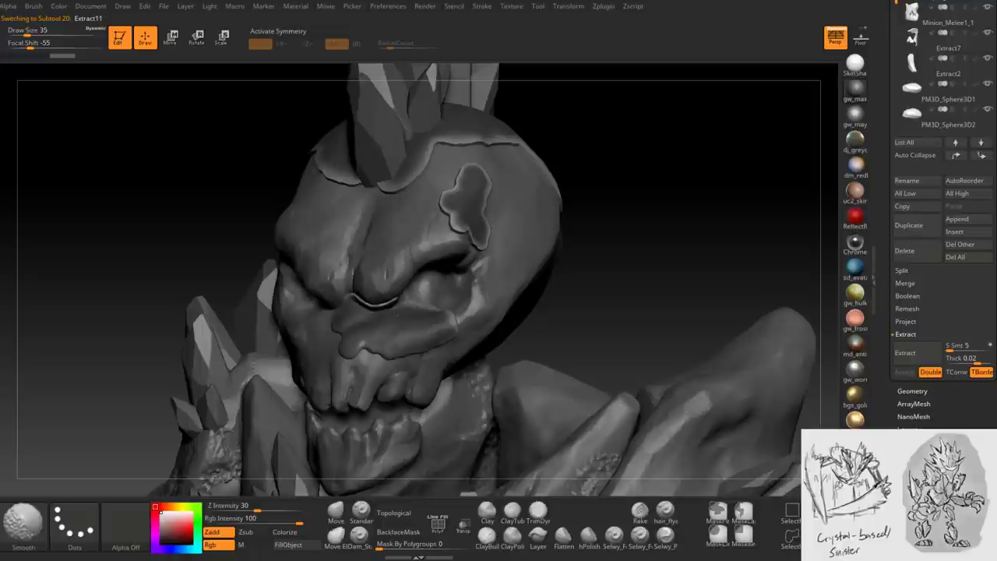
{"action": "left_click_drag", "start_coordinate": [685, 257], "coordinate": [436, 312]}
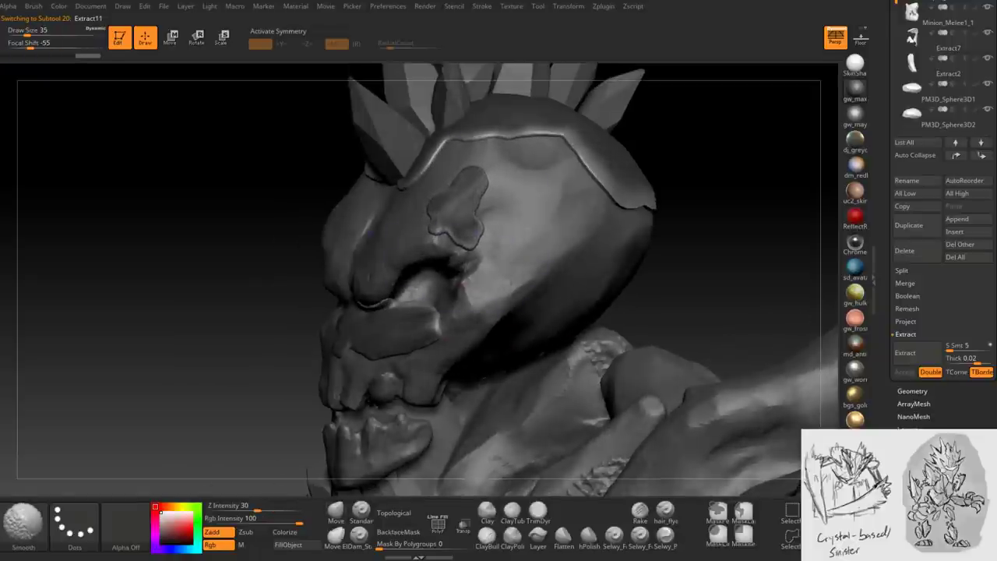
{"action": "mouse_move", "coordinate": [615, 207]}
{"action": "left_mouse_down", "text": "shift"}
{"action": "mouse_move", "coordinate": [656, 205]}
{"action": "mouse_move", "coordinate": [561, 304]}
{"action": "left_mouse_up", "text": "shift"}
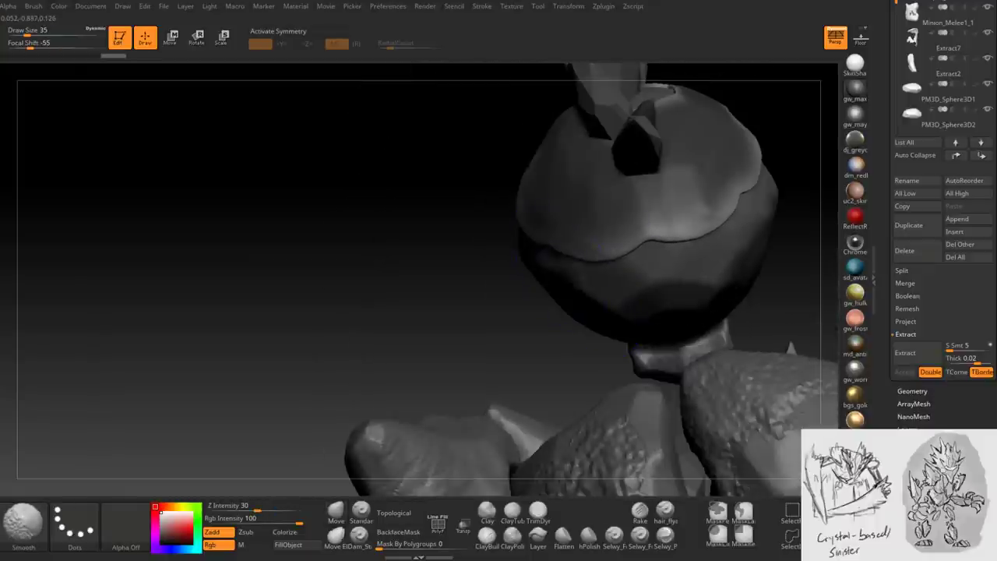
{"action": "left_click_drag", "start_coordinate": [756, 189], "coordinate": [709, 257]}
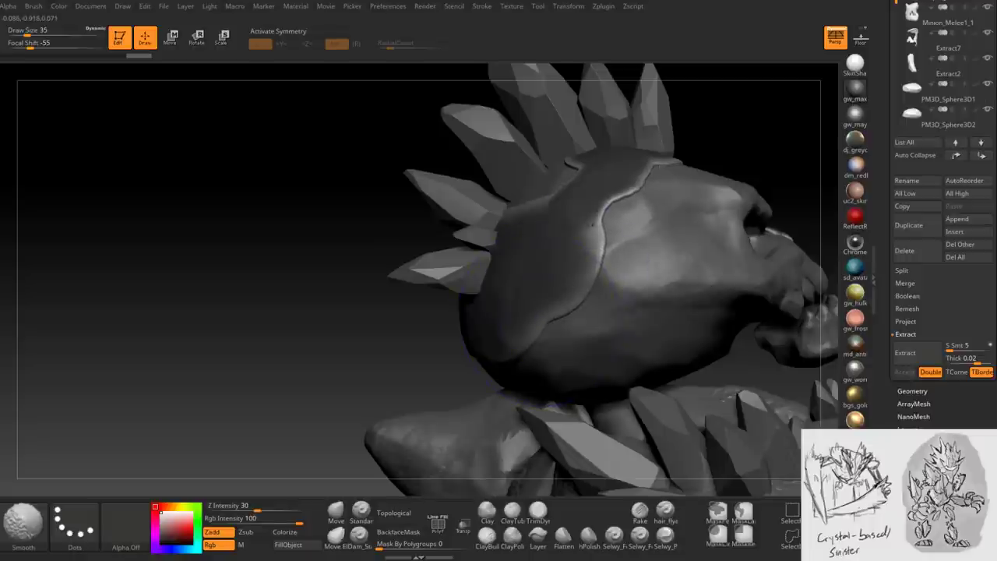
{"action": "left_click_drag", "start_coordinate": [592, 224], "coordinate": [593, 196]}
{"action": "left_click_drag", "start_coordinate": [156, 233], "coordinate": [234, 234]}
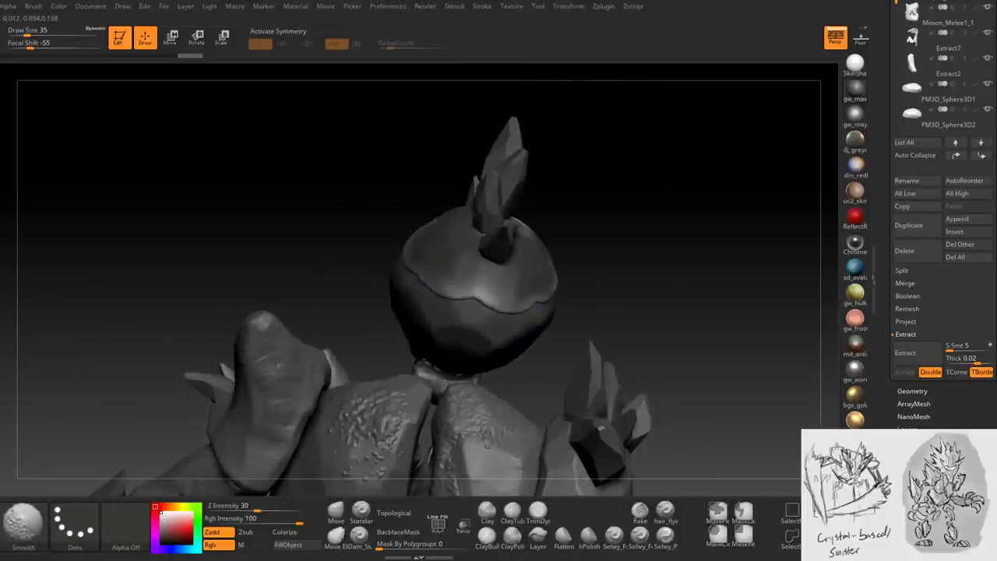
{"action": "mouse_move", "coordinate": [592, 233]}
{"action": "left_mouse_down"}
{"action": "mouse_move", "coordinate": [525, 278]}
{"action": "mouse_move", "coordinate": [455, 300]}
{"action": "left_mouse_up"}
- Sculpt rock texture along the cheek plate's lower border with the Standard brush at draw size 12
{"action": "mouse_move", "coordinate": [453, 260]}
{"action": "right_mouse_down"}
{"action": "mouse_move", "coordinate": [436, 233]}
{"action": "mouse_move", "coordinate": [441, 216]}
{"action": "mouse_move", "coordinate": [468, 389]}
{"action": "right_mouse_up"}
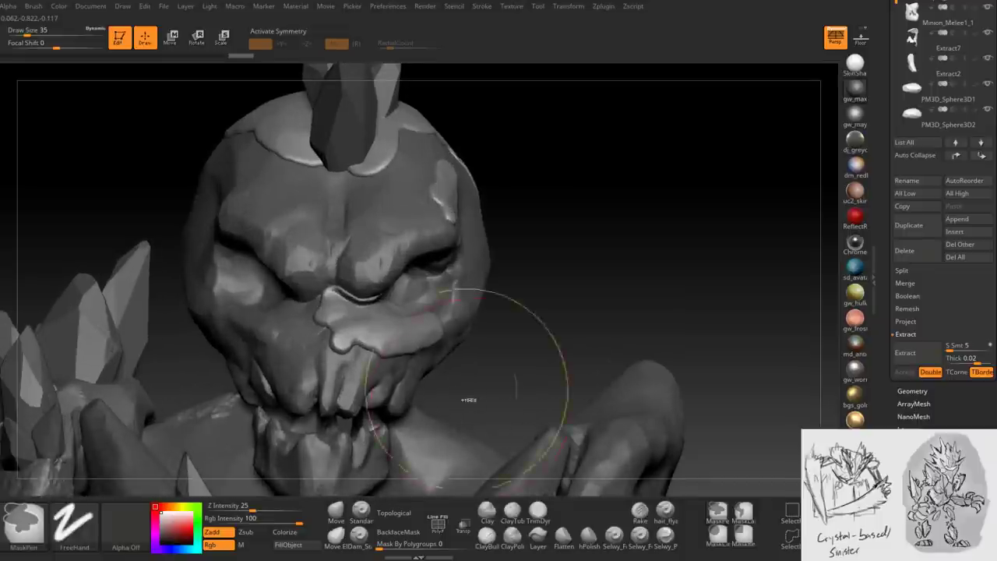
{"action": "left_click", "coordinate": [360, 510]}
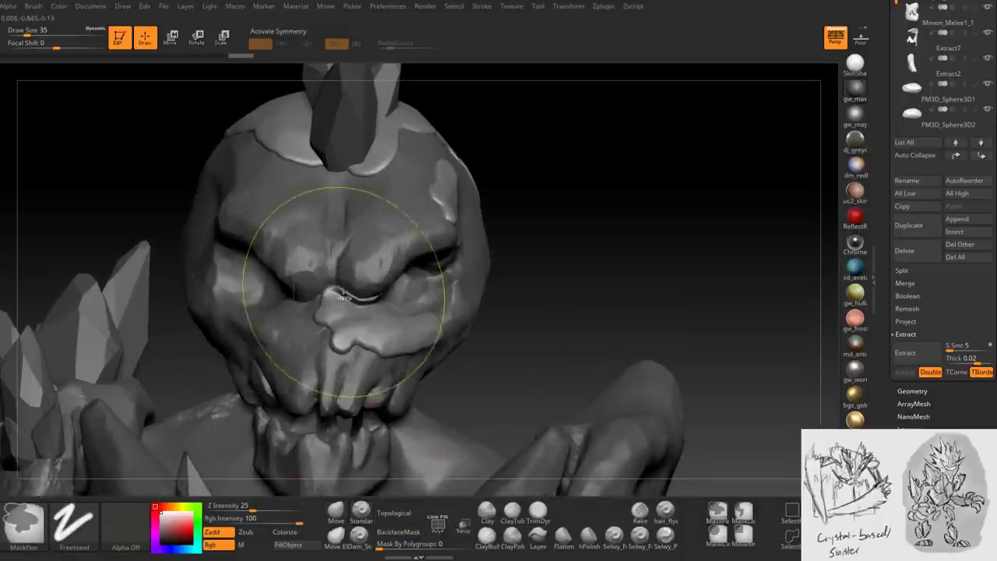
{"action": "right_click_drag", "start_coordinate": [379, 312], "coordinate": [378, 343], "text": "ctrl"}
{"action": "key", "text": "space"}
{"action": "mouse_move", "coordinate": [343, 315]}
{"action": "left_mouse_down"}
{"action": "mouse_move", "coordinate": [314, 310]}
{"action": "mouse_move", "coordinate": [331, 354]}
{"action": "mouse_move", "coordinate": [346, 342]}
{"action": "mouse_move", "coordinate": [344, 352]}
{"action": "mouse_move", "coordinate": [375, 352]}
{"action": "mouse_move", "coordinate": [396, 366]}
{"action": "mouse_move", "coordinate": [446, 358]}
{"action": "left_mouse_up"}
{"action": "right_click_drag", "start_coordinate": [445, 359], "coordinate": [437, 323]}
{"action": "key", "text": "]"}
{"action": "left_click_drag", "start_coordinate": [435, 363], "coordinate": [484, 342]}
{"action": "mouse_move", "coordinate": [473, 352]}
{"action": "right_mouse_down"}
{"action": "mouse_move", "coordinate": [468, 335]}
{"action": "mouse_move", "coordinate": [475, 343]}
{"action": "mouse_move", "coordinate": [461, 354]}
{"action": "right_mouse_up"}
{"action": "right_click_drag", "start_coordinate": [462, 254], "coordinate": [483, 343], "text": "ctrl"}
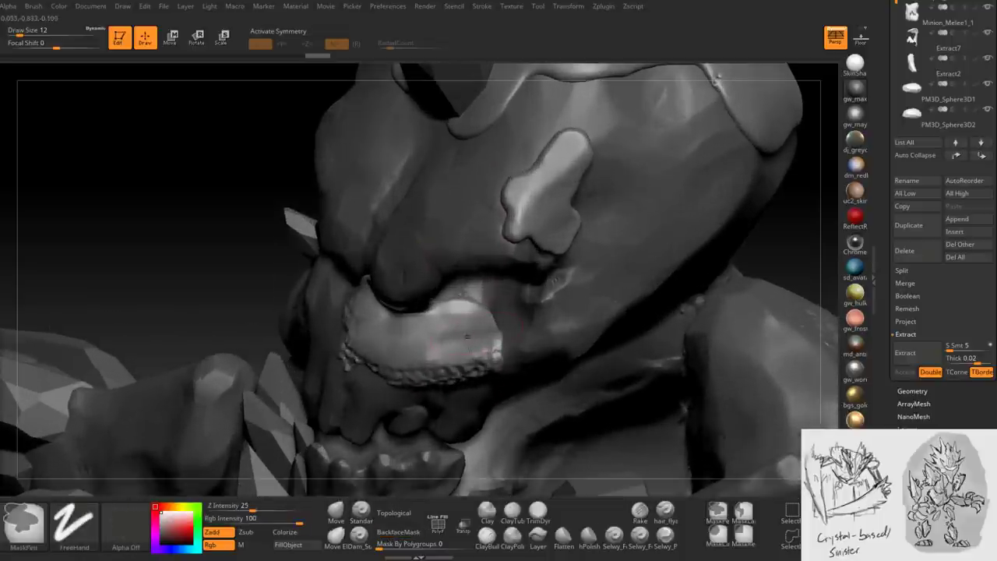
- Sculpt rock texture over the cheek plate's surface toward the nose bridge at draw size 13
{"action": "mouse_move", "coordinate": [493, 349]}
{"action": "left_mouse_down"}
{"action": "mouse_move", "coordinate": [481, 312]}
{"action": "mouse_move", "coordinate": [432, 310]}
{"action": "left_mouse_up"}
{"action": "mouse_move", "coordinate": [432, 310]}
{"action": "right_mouse_down"}
{"action": "mouse_move", "coordinate": [354, 292]}
{"action": "mouse_move", "coordinate": [347, 299]}
{"action": "mouse_move", "coordinate": [366, 319]}
{"action": "right_mouse_up"}
{"action": "key", "text": "bracketleft"}
{"action": "key", "text": "bracketleft"}
{"action": "key", "text": "bracketright"}
{"action": "key", "text": "bracketright"}
{"action": "mouse_move", "coordinate": [378, 310]}
{"action": "right_mouse_down"}
{"action": "mouse_move", "coordinate": [417, 296]}
{"action": "mouse_move", "coordinate": [460, 315]}
{"action": "mouse_move", "coordinate": [401, 320]}
{"action": "mouse_move", "coordinate": [427, 294]}
{"action": "mouse_move", "coordinate": [448, 316]}
{"action": "mouse_move", "coordinate": [437, 325]}
{"action": "mouse_move", "coordinate": [432, 304]}
{"action": "mouse_move", "coordinate": [448, 300]}
{"action": "mouse_move", "coordinate": [428, 329]}
{"action": "mouse_move", "coordinate": [436, 311]}
{"action": "mouse_move", "coordinate": [405, 296]}
{"action": "mouse_move", "coordinate": [452, 289]}
{"action": "right_mouse_up"}
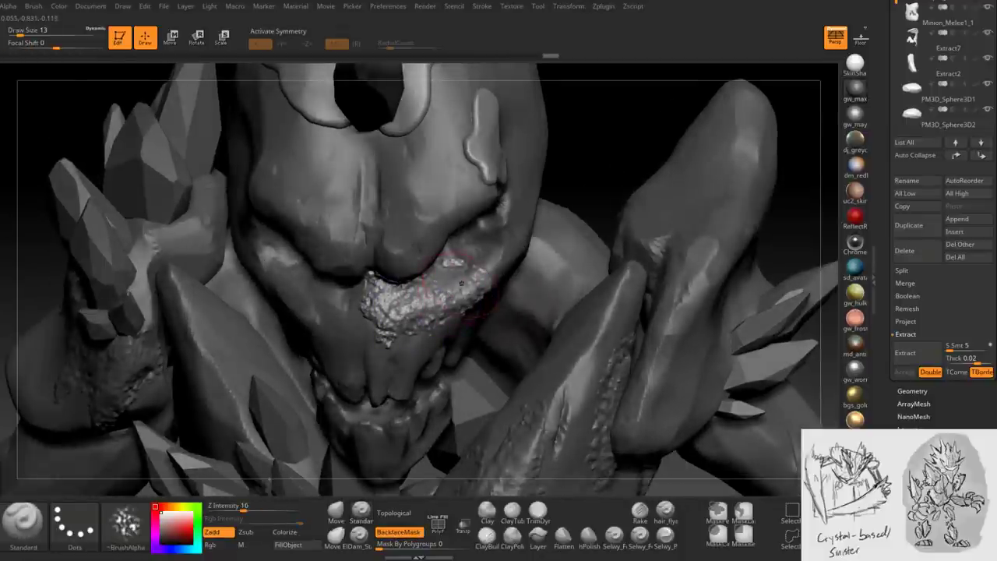
- Sculpt fine rock texture on the cheek plate's edge by the nose bridge at draw size 4 and along the temple plate's border at draw size 6
{"action": "mouse_move", "coordinate": [424, 311]}
{"action": "right_mouse_down"}
{"action": "mouse_move", "coordinate": [421, 288]}
{"action": "mouse_move", "coordinate": [401, 274]}
{"action": "right_mouse_up"}
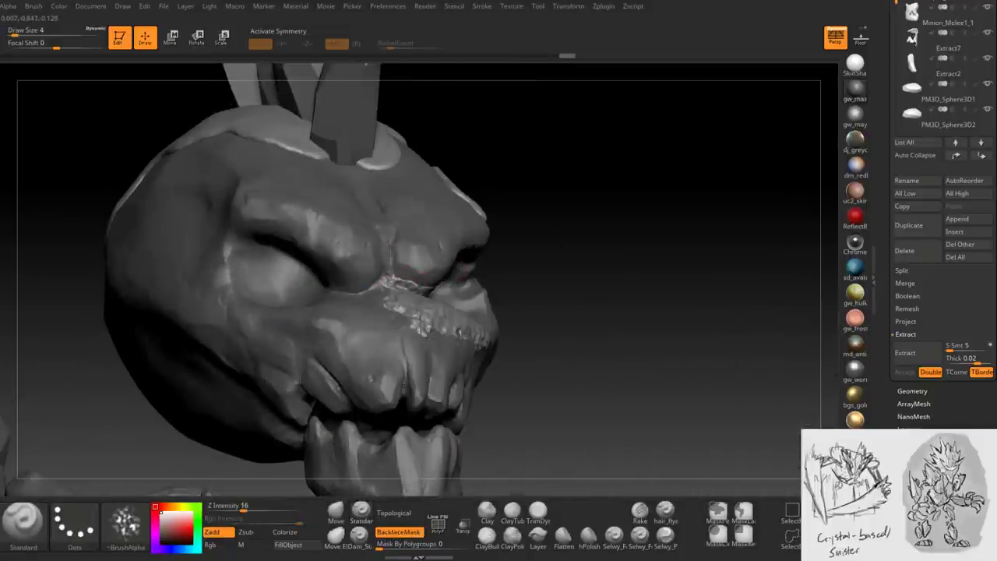
{"action": "right_click_drag", "start_coordinate": [401, 274], "coordinate": [424, 280]}
{"action": "mouse_move", "coordinate": [492, 228]}
{"action": "right_mouse_down"}
{"action": "mouse_move", "coordinate": [492, 297]}
{"action": "mouse_move", "coordinate": [479, 290]}
{"action": "right_mouse_up"}
{"action": "key", "text": "bracketright"}
{"action": "key", "text": "bracketright"}
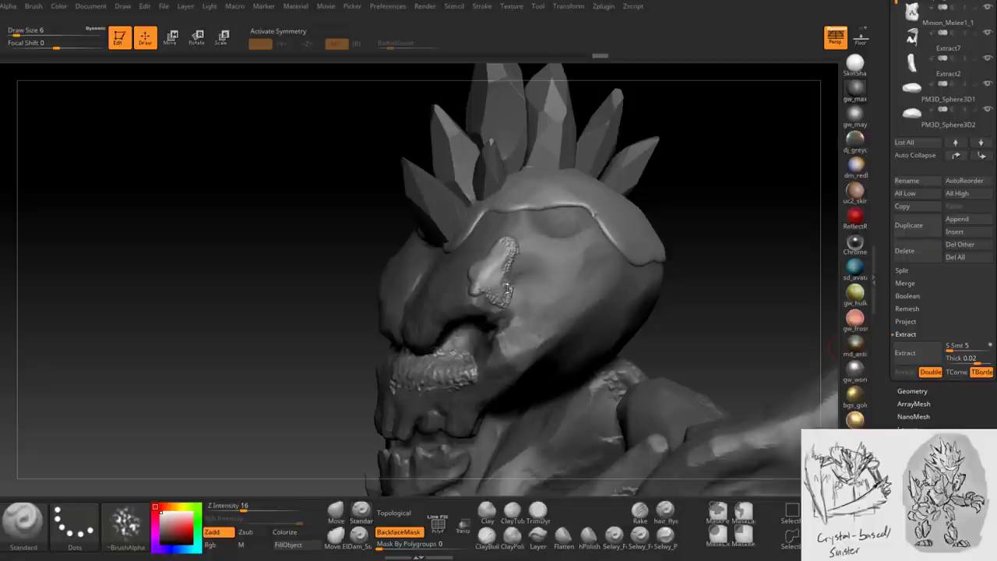
- Sculpt rock texture over the temple plate's surface with the Standard brush at draw size 16
{"action": "mouse_move", "coordinate": [481, 274]}
{"action": "left_mouse_down"}
{"action": "mouse_move", "coordinate": [481, 284]}
{"action": "mouse_move", "coordinate": [508, 241]}
{"action": "left_mouse_up"}
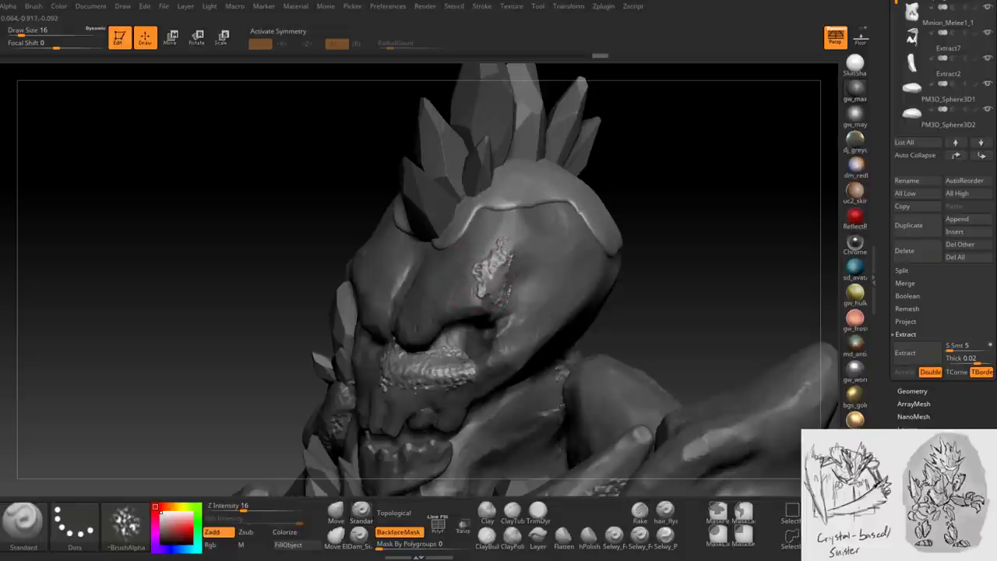
{"action": "right_click_drag", "start_coordinate": [491, 276], "coordinate": [489, 282]}
{"action": "mouse_move", "coordinate": [492, 305]}
{"action": "left_mouse_down"}
{"action": "mouse_move", "coordinate": [489, 291]}
{"action": "mouse_move", "coordinate": [508, 290]}
{"action": "left_mouse_up"}
{"action": "right_click_drag", "start_coordinate": [491, 278], "coordinate": [485, 327]}
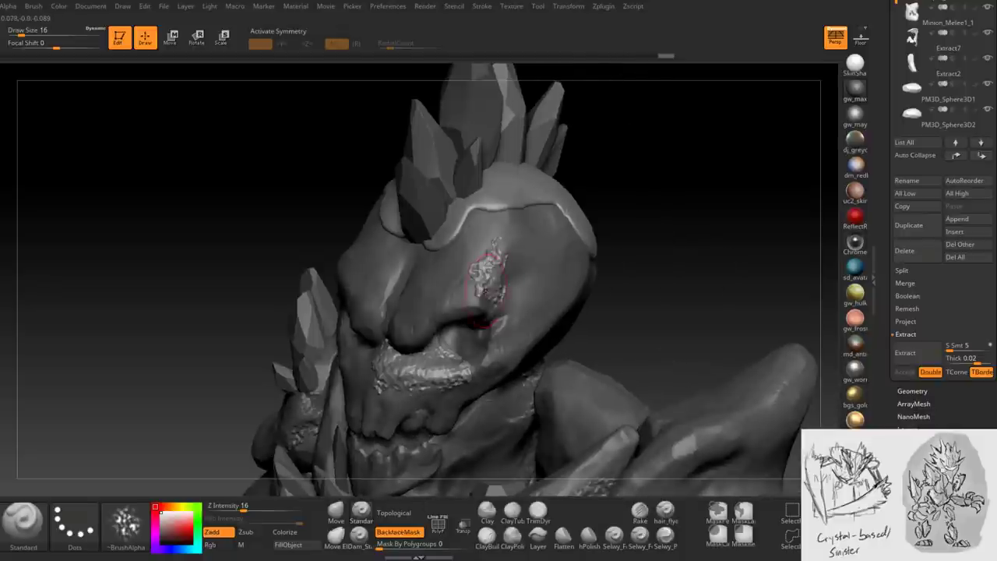
- Sculpt rock texture along the crown plate's front and side border below the head crystals at draw size 16
{"action": "mouse_move", "coordinate": [483, 292]}
{"action": "right_mouse_down"}
{"action": "mouse_move", "coordinate": [476, 354]}
{"action": "mouse_move", "coordinate": [432, 312]}
{"action": "right_mouse_up"}
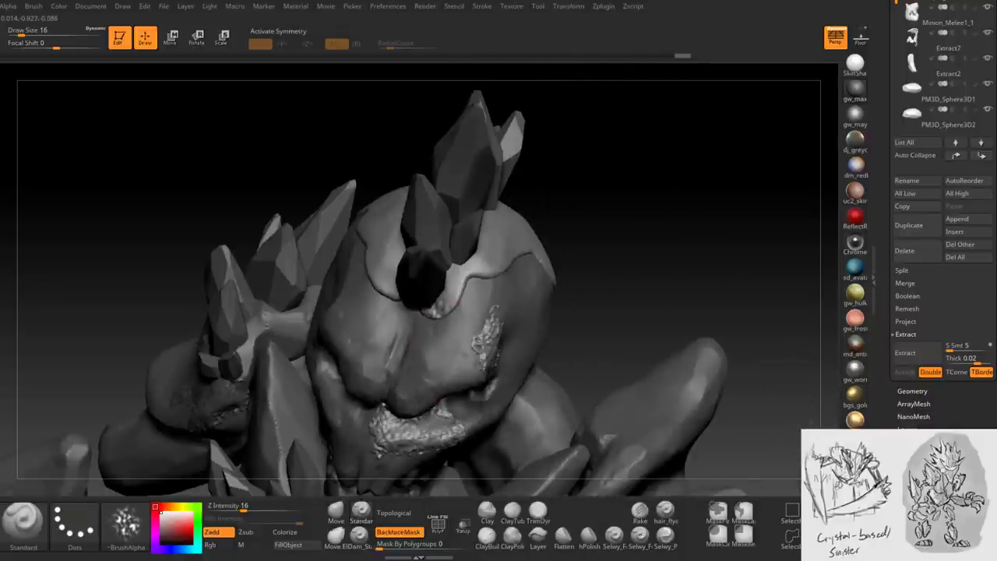
{"action": "right_click_drag", "start_coordinate": [508, 268], "coordinate": [497, 270]}
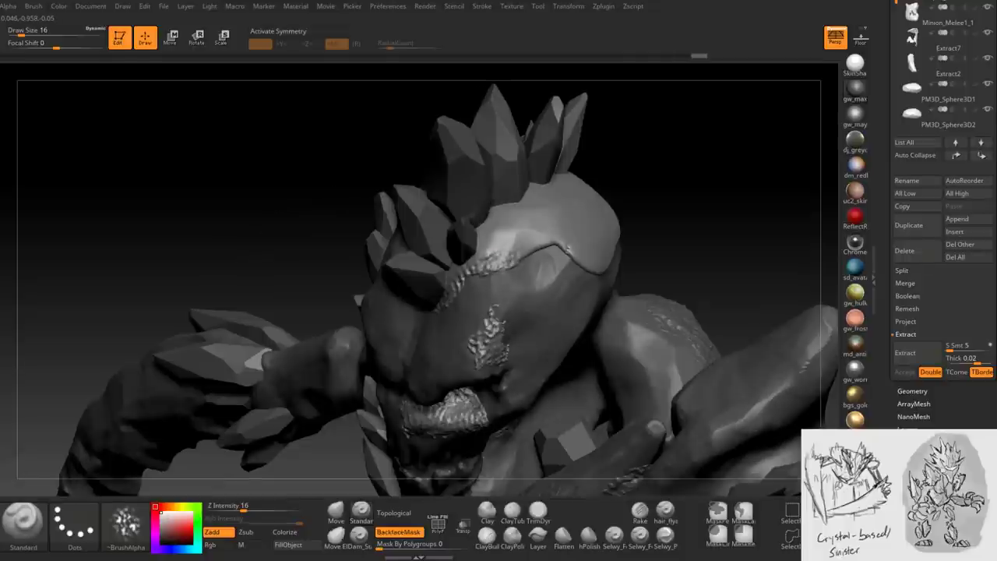
{"action": "right_click_drag", "start_coordinate": [545, 282], "coordinate": [476, 243]}
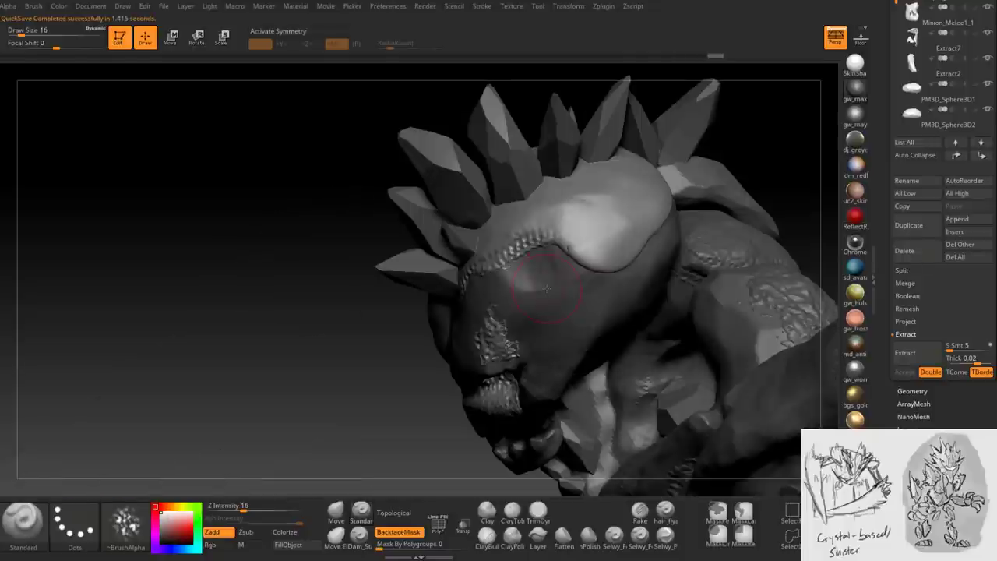
{"action": "mouse_move", "coordinate": [607, 257]}
{"action": "right_mouse_down"}
{"action": "mouse_move", "coordinate": [640, 253]}
{"action": "mouse_move", "coordinate": [545, 269]}
{"action": "right_mouse_up"}
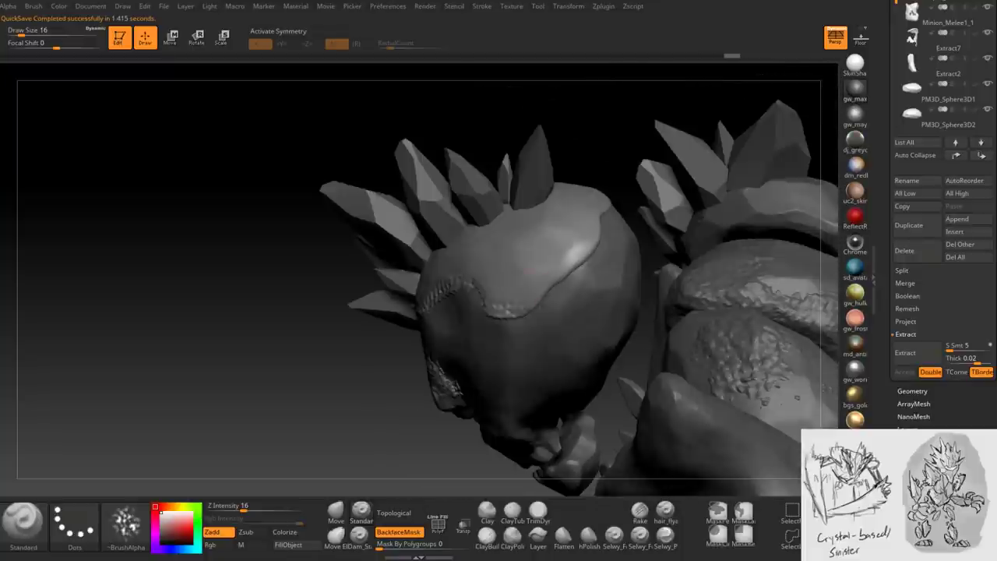
- Raise the draw size to 22 and texture the crown plate's surface, using transparency temporarily to inspect the area between the crystals
{"action": "key", "text": "space"}
{"action": "left_click_drag", "start_coordinate": [421, 305], "coordinate": [440, 305]}
{"action": "mouse_move", "coordinate": [545, 282]}
{"action": "left_mouse_down"}
{"action": "mouse_move", "coordinate": [500, 314]}
{"action": "mouse_move", "coordinate": [517, 315]}
{"action": "mouse_move", "coordinate": [587, 248]}
{"action": "left_mouse_up"}
{"action": "mouse_move", "coordinate": [530, 287]}
{"action": "right_mouse_down"}
{"action": "mouse_move", "coordinate": [549, 294]}
{"action": "mouse_move", "coordinate": [539, 283]}
{"action": "mouse_move", "coordinate": [529, 288]}
{"action": "mouse_move", "coordinate": [536, 206]}
{"action": "right_mouse_up"}
{"action": "mouse_move", "coordinate": [487, 164]}
{"action": "right_mouse_down"}
{"action": "mouse_move", "coordinate": [468, 250]}
{"action": "mouse_move", "coordinate": [445, 180]}
{"action": "right_mouse_up"}
{"action": "left_click", "coordinate": [462, 527]}
{"action": "mouse_move", "coordinate": [363, 234]}
{"action": "right_mouse_down"}
{"action": "mouse_move", "coordinate": [334, 257]}
{"action": "mouse_move", "coordinate": [354, 327]}
{"action": "right_mouse_up"}
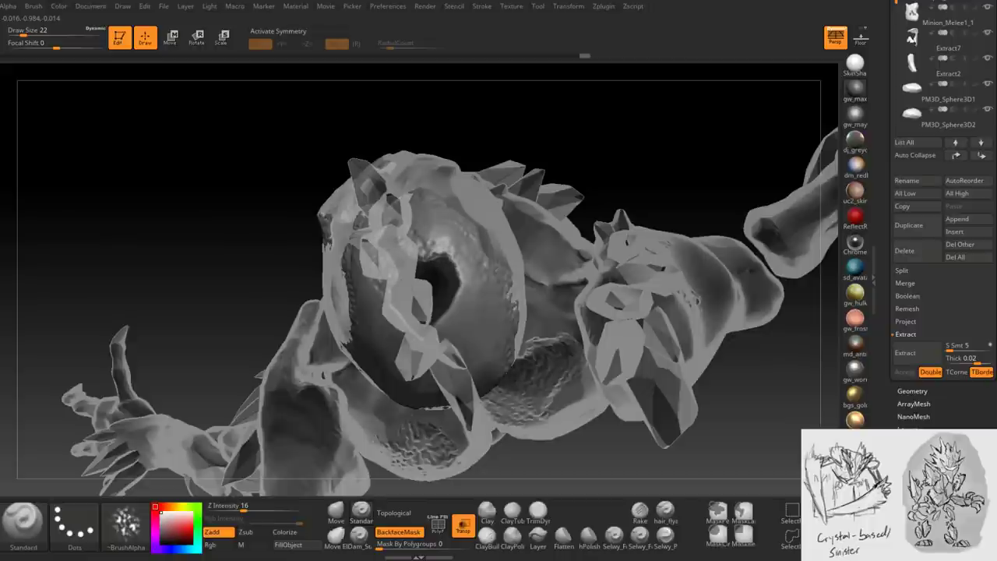
{"action": "mouse_move", "coordinate": [438, 324]}
{"action": "right_mouse_down"}
{"action": "mouse_move", "coordinate": [445, 296]}
{"action": "mouse_move", "coordinate": [432, 308]}
{"action": "mouse_move", "coordinate": [467, 343]}
{"action": "mouse_move", "coordinate": [454, 366]}
{"action": "mouse_move", "coordinate": [511, 290]}
{"action": "right_mouse_up"}
{"action": "left_click", "coordinate": [463, 524]}
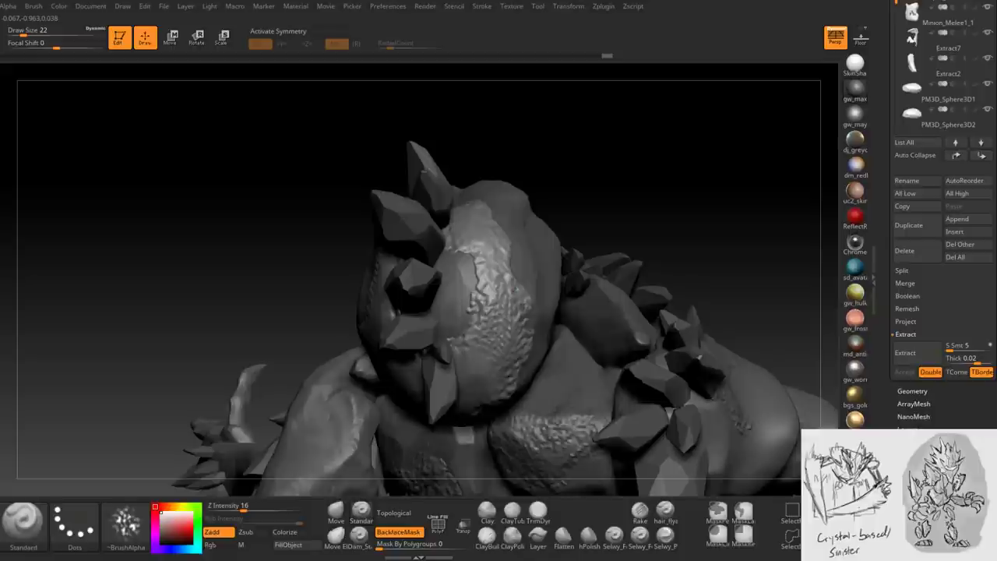
- Sculpt rock texture over the back and both sides of the crown plate around the crystals at draw size 22
{"action": "left_click", "coordinate": [472, 359], "text": "ctrl+shift"}
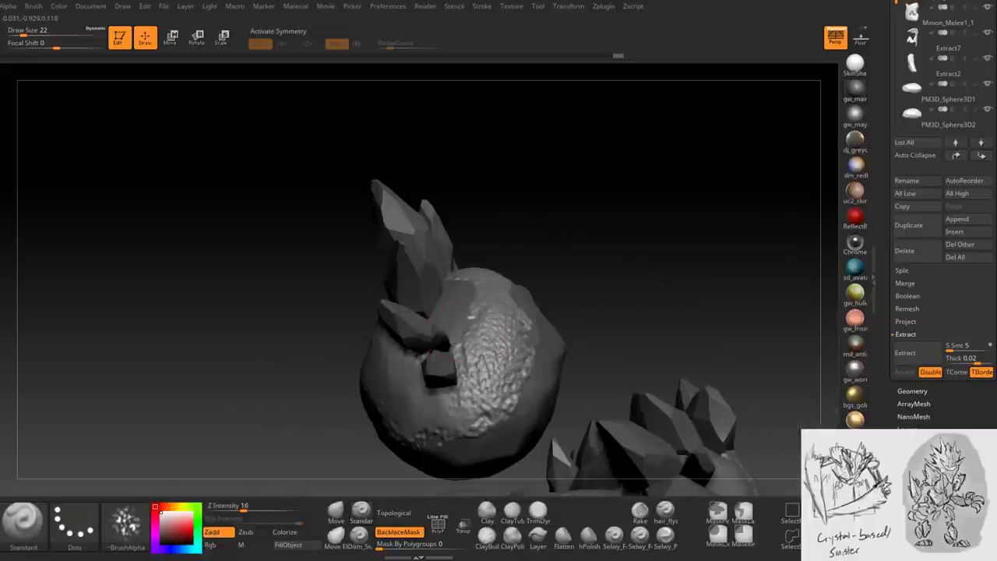
{"action": "right_click_drag", "start_coordinate": [452, 413], "coordinate": [399, 422]}
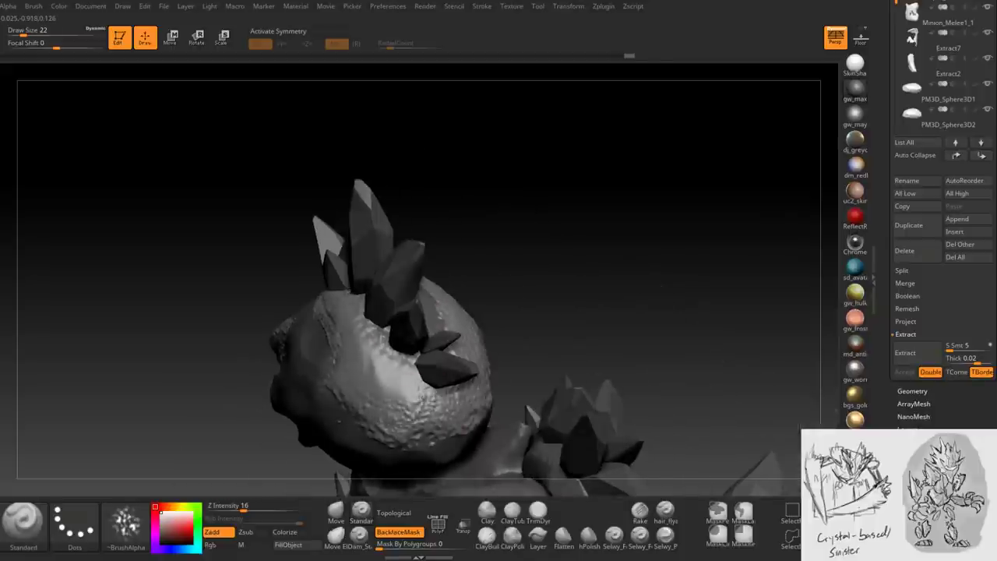
{"action": "right_click_drag", "start_coordinate": [367, 372], "coordinate": [357, 342]}
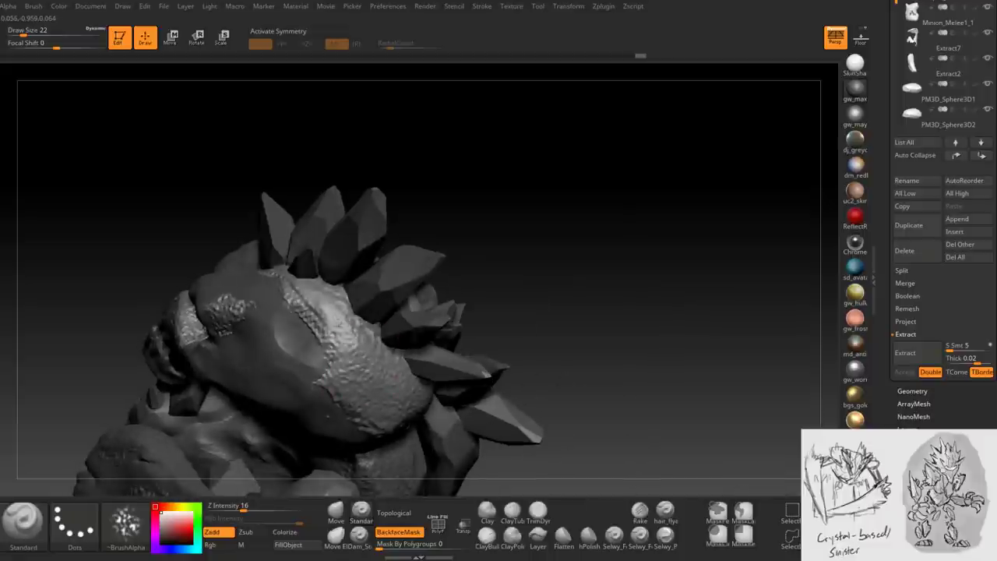
{"action": "mouse_move", "coordinate": [308, 292]}
{"action": "right_mouse_down"}
{"action": "mouse_move", "coordinate": [333, 335]}
{"action": "mouse_move", "coordinate": [340, 308]}
{"action": "right_mouse_up"}
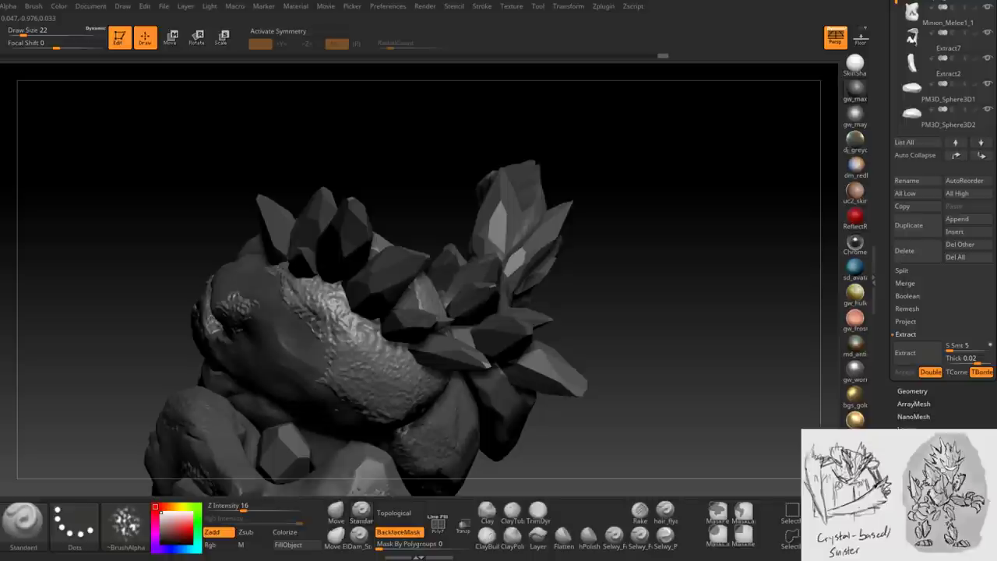
{"action": "mouse_move", "coordinate": [378, 342]}
{"action": "right_mouse_down"}
{"action": "mouse_move", "coordinate": [408, 386]}
{"action": "mouse_move", "coordinate": [420, 355]}
{"action": "mouse_move", "coordinate": [479, 299]}
{"action": "right_mouse_up"}
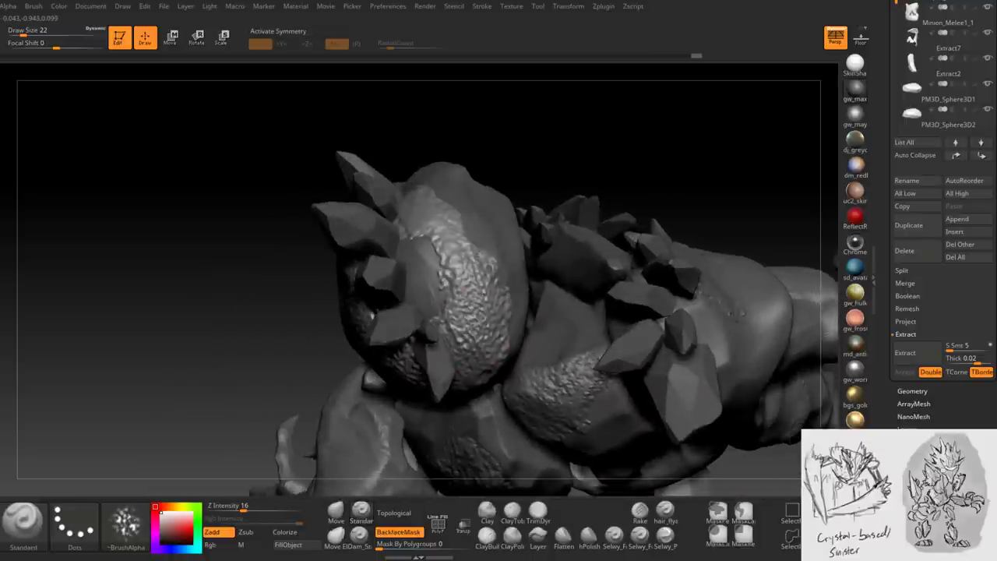
{"action": "mouse_move", "coordinate": [440, 222]}
{"action": "right_mouse_down"}
{"action": "mouse_move", "coordinate": [409, 204]}
{"action": "mouse_move", "coordinate": [409, 222]}
{"action": "mouse_move", "coordinate": [386, 246]}
{"action": "mouse_move", "coordinate": [396, 281]}
{"action": "mouse_move", "coordinate": [277, 349]}
{"action": "right_mouse_up"}
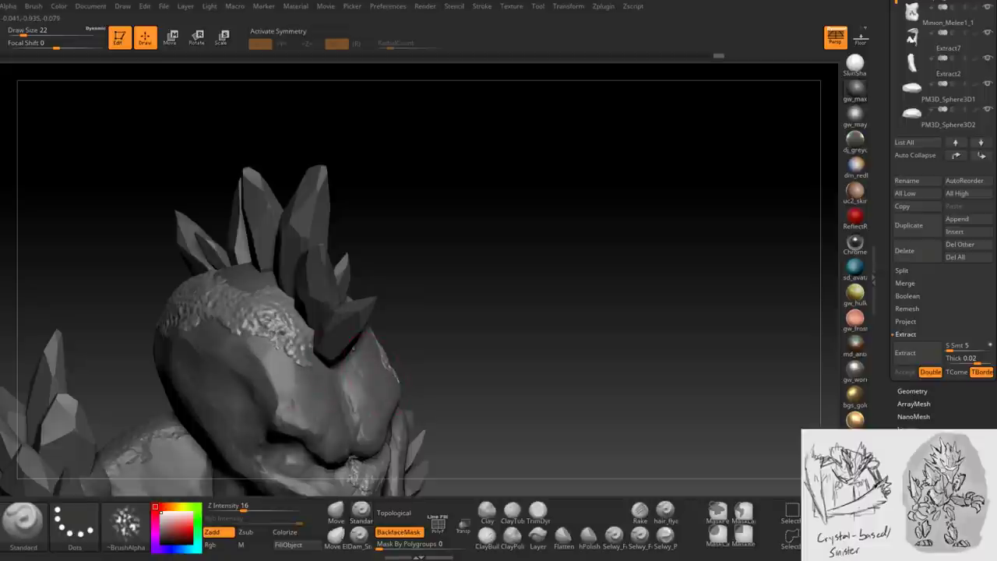
{"action": "mouse_move", "coordinate": [278, 347]}
{"action": "right_mouse_down"}
{"action": "mouse_move", "coordinate": [299, 359]}
{"action": "mouse_move", "coordinate": [316, 353]}
{"action": "mouse_move", "coordinate": [314, 369]}
{"action": "mouse_move", "coordinate": [537, 372]}
{"action": "mouse_move", "coordinate": [475, 376]}
{"action": "mouse_move", "coordinate": [629, 278]}
{"action": "mouse_move", "coordinate": [456, 234]}
{"action": "mouse_move", "coordinate": [506, 307]}
{"action": "mouse_move", "coordinate": [502, 238]}
{"action": "right_mouse_up"}
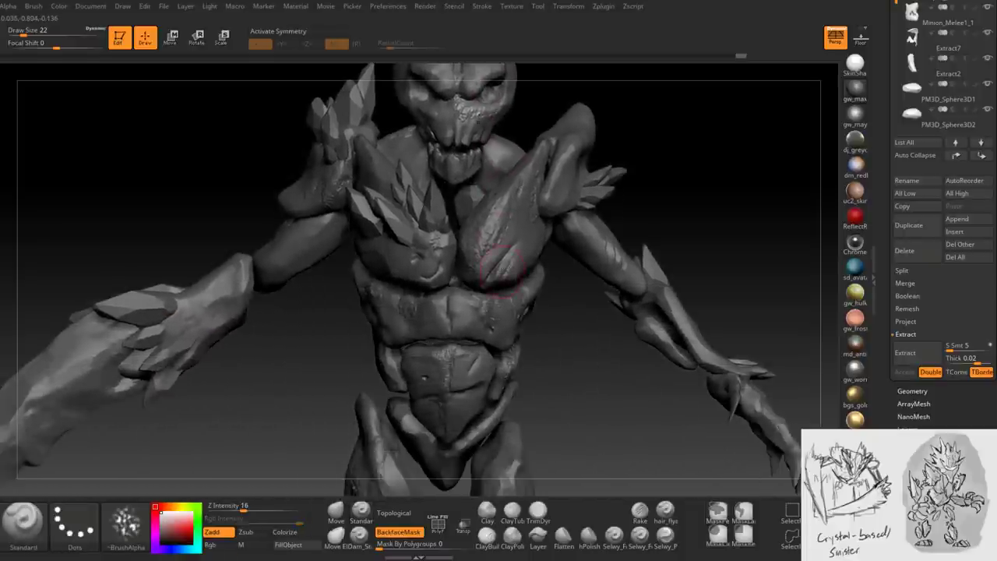
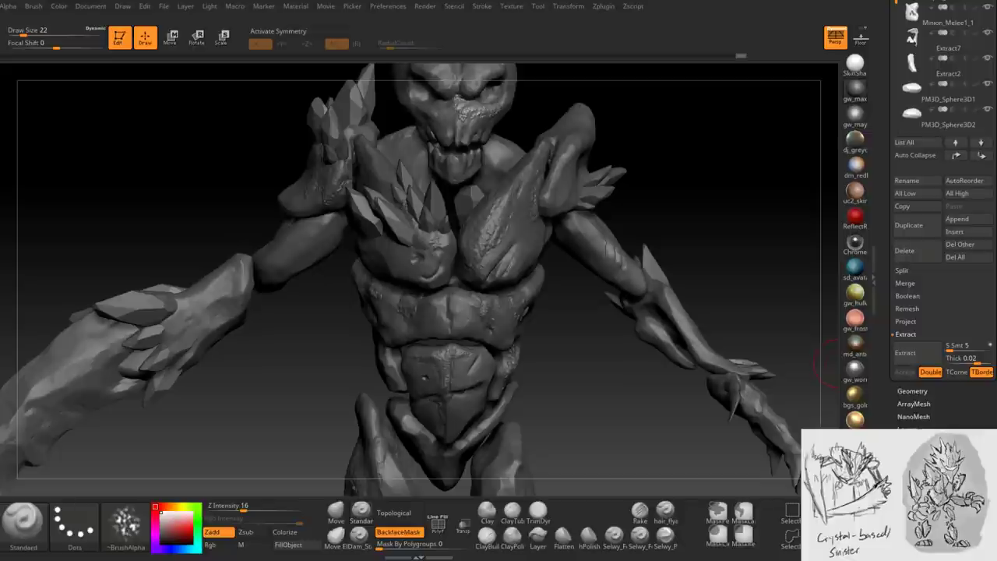
- Select the crystal-covered forearm and mask an irregular plate shape around the base of its crystals at draw size 13
{"action": "left_click_drag", "start_coordinate": [567, 348], "coordinate": [610, 302]}
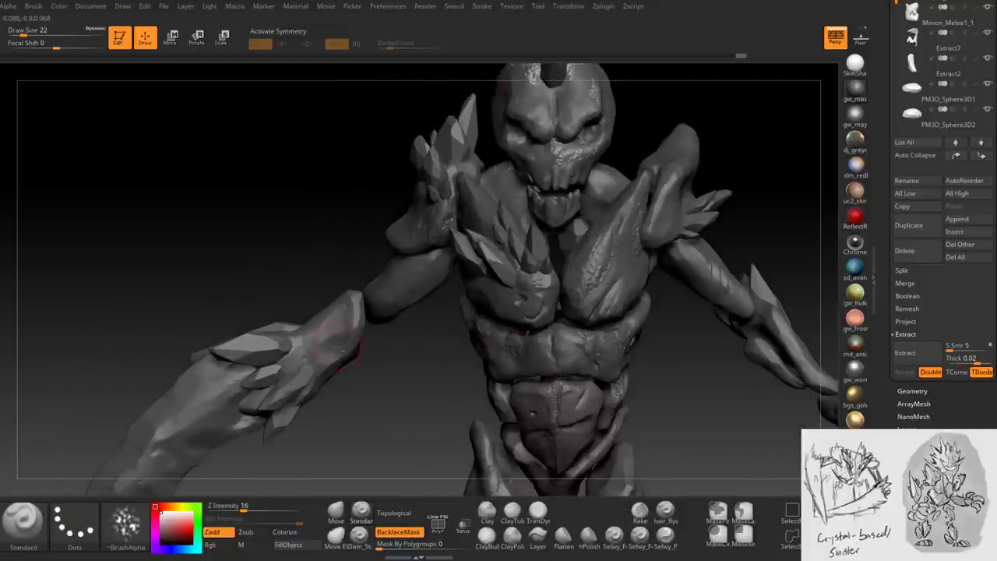
{"action": "left_click", "coordinate": [339, 347], "text": "alt"}
{"action": "mouse_move", "coordinate": [339, 347]}
{"action": "left_mouse_down", "text": "alt"}
{"action": "mouse_move", "coordinate": [374, 311]}
{"action": "mouse_move", "coordinate": [297, 343]}
{"action": "mouse_move", "coordinate": [302, 357]}
{"action": "mouse_move", "coordinate": [319, 311]}
{"action": "mouse_move", "coordinate": [366, 327]}
{"action": "mouse_move", "coordinate": [354, 335]}
{"action": "mouse_move", "coordinate": [387, 265]}
{"action": "mouse_move", "coordinate": [342, 311]}
{"action": "mouse_move", "coordinate": [413, 289]}
{"action": "mouse_move", "coordinate": [423, 302]}
{"action": "mouse_move", "coordinate": [403, 342]}
{"action": "left_mouse_up", "text": "alt"}
{"action": "key", "text": "space"}
{"action": "key", "text": "space"}
{"action": "mouse_move", "coordinate": [405, 265]}
{"action": "left_mouse_down"}
{"action": "mouse_move", "coordinate": [366, 273]}
{"action": "mouse_move", "coordinate": [374, 267]}
{"action": "mouse_move", "coordinate": [334, 254]}
{"action": "mouse_move", "coordinate": [390, 269]}
{"action": "mouse_move", "coordinate": [323, 287]}
{"action": "mouse_move", "coordinate": [355, 263]}
{"action": "mouse_move", "coordinate": [315, 296]}
{"action": "mouse_move", "coordinate": [320, 311]}
{"action": "left_mouse_up"}
{"action": "left_click_drag", "start_coordinate": [483, 234], "coordinate": [440, 239]}
{"action": "mouse_move", "coordinate": [289, 390]}
{"action": "left_mouse_down", "text": "ctrl"}
{"action": "mouse_move", "coordinate": [284, 342]}
{"action": "mouse_move", "coordinate": [257, 362]}
{"action": "mouse_move", "coordinate": [240, 395]}
{"action": "left_mouse_up", "text": "ctrl"}
{"action": "left_click_drag", "start_coordinate": [296, 342], "coordinate": [317, 325], "text": "ctrl"}
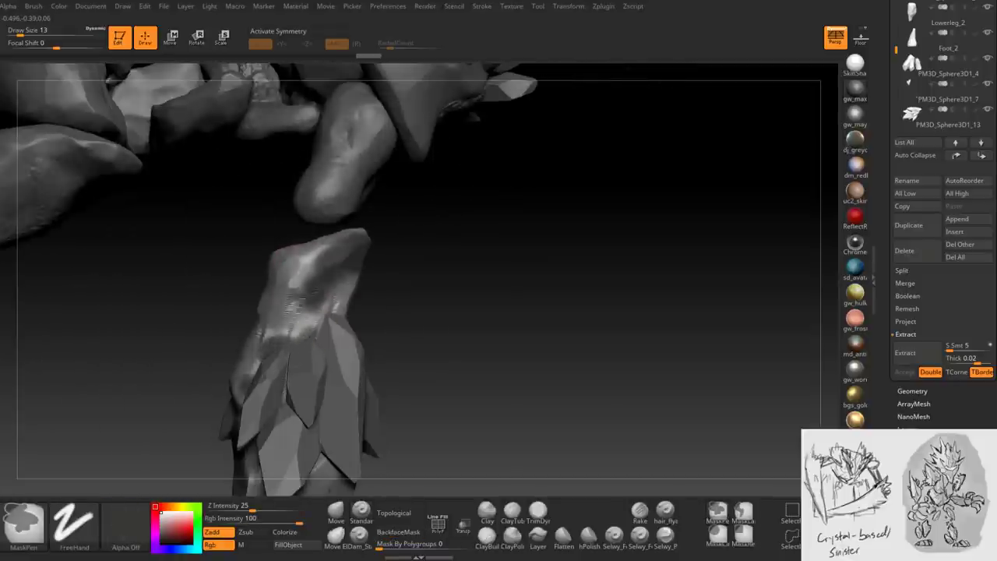
{"action": "left_click_drag", "start_coordinate": [506, 311], "coordinate": [467, 315]}
{"action": "mouse_move", "coordinate": [265, 372]}
{"action": "left_mouse_down", "text": "ctrl"}
{"action": "mouse_move", "coordinate": [253, 413]}
{"action": "mouse_move", "coordinate": [246, 388]}
{"action": "left_mouse_up", "text": "ctrl"}
{"action": "left_click_drag", "start_coordinate": [436, 327], "coordinate": [307, 296]}
- Set the extract thickness to 0.00178 and extract the masked forearm area as a new subtool
{"action": "left_click", "coordinate": [979, 363]}
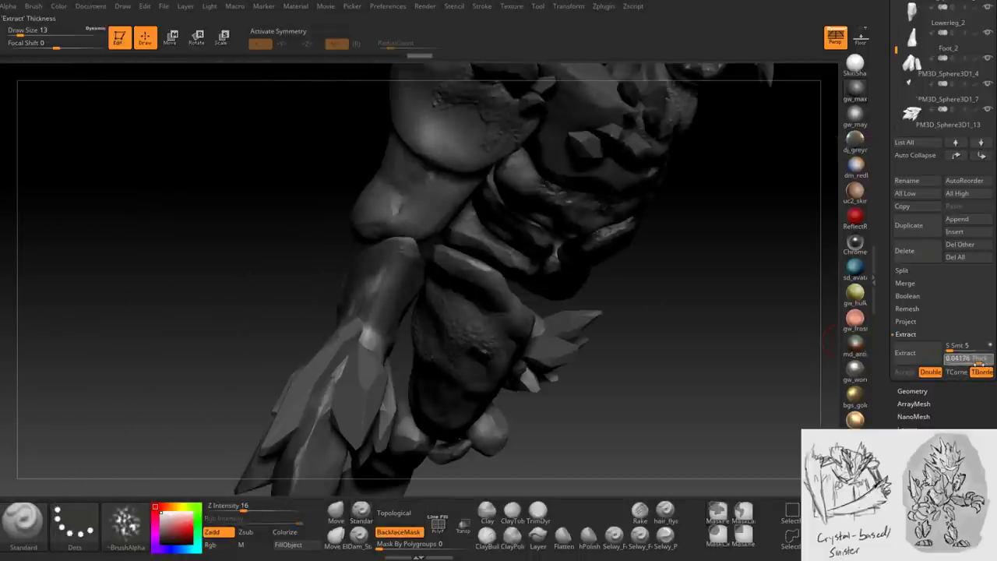
{"action": "left_click_drag", "start_coordinate": [978, 363], "coordinate": [974, 369]}
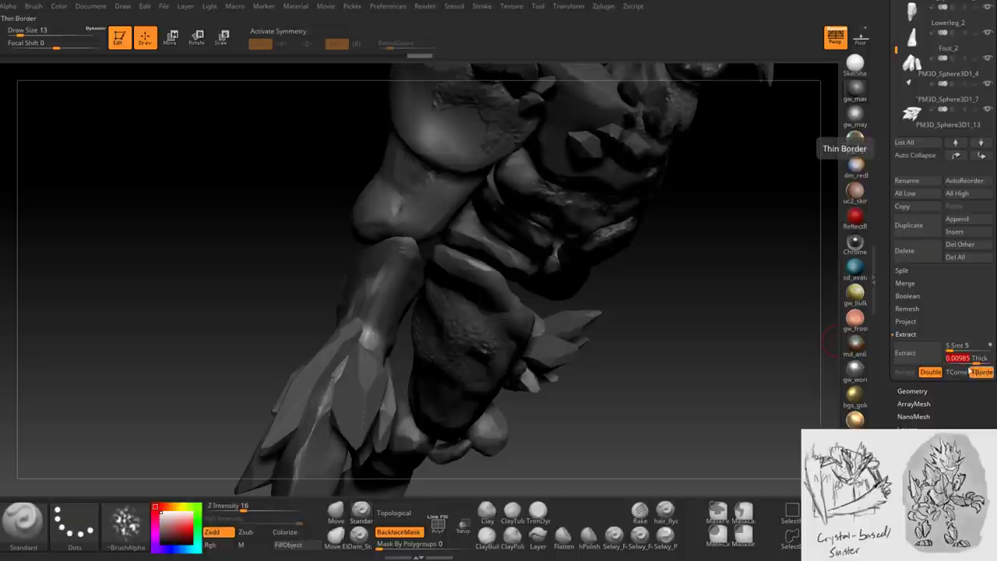
{"action": "left_click", "coordinate": [905, 353]}
{"action": "left_click_drag", "start_coordinate": [975, 360], "coordinate": [965, 363]}
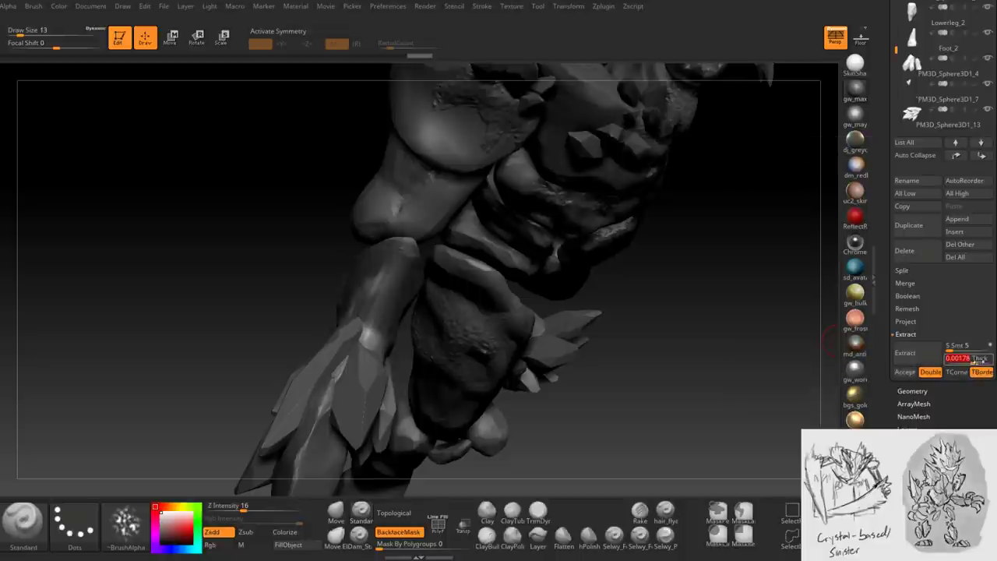
{"action": "left_click", "coordinate": [921, 359]}
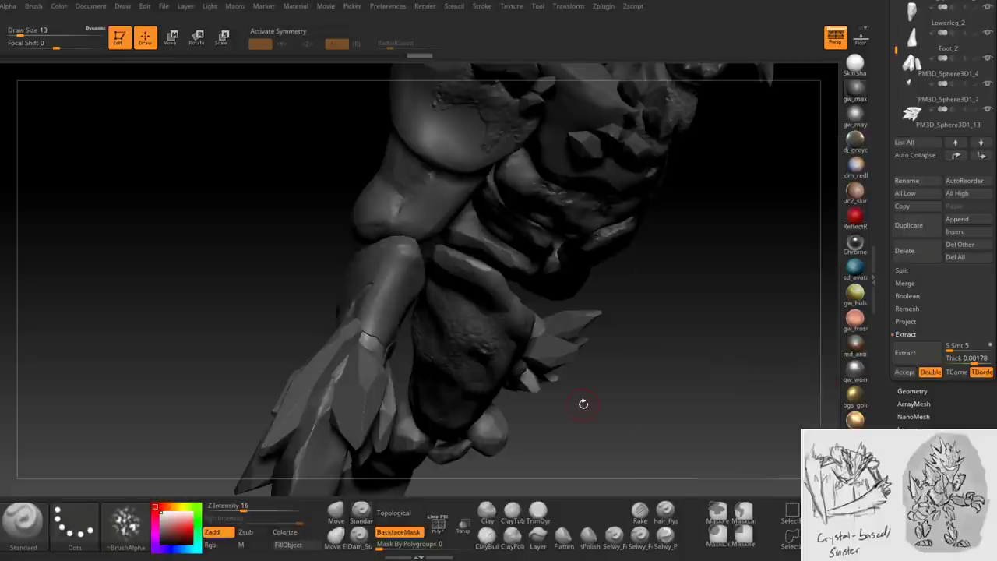
{"action": "left_click", "coordinate": [905, 371]}
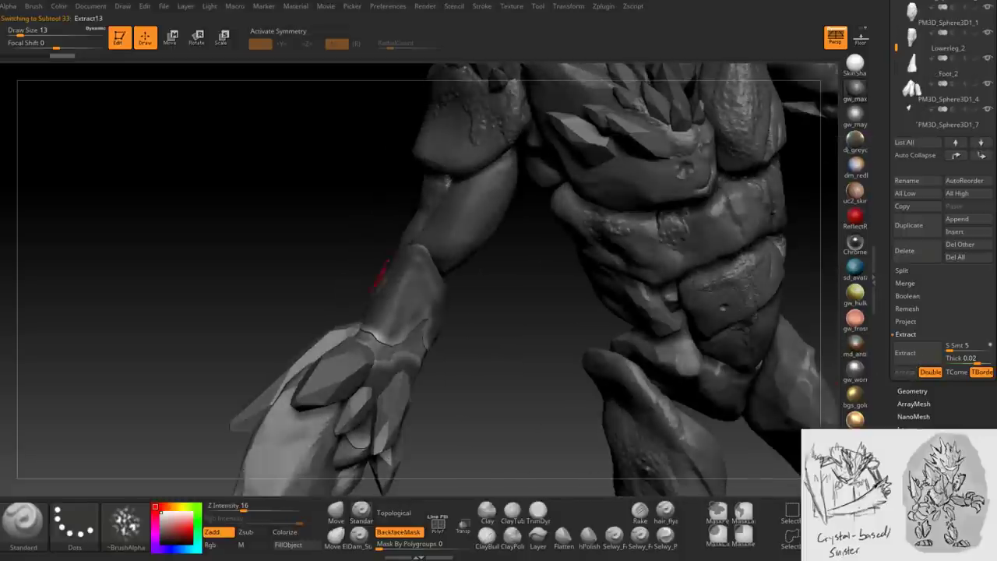
- Smooth the borders of the extracted forearm plate all around the arm at draw size 29
{"action": "right_click", "coordinate": [394, 331]}
{"action": "key", "text": "shift"}
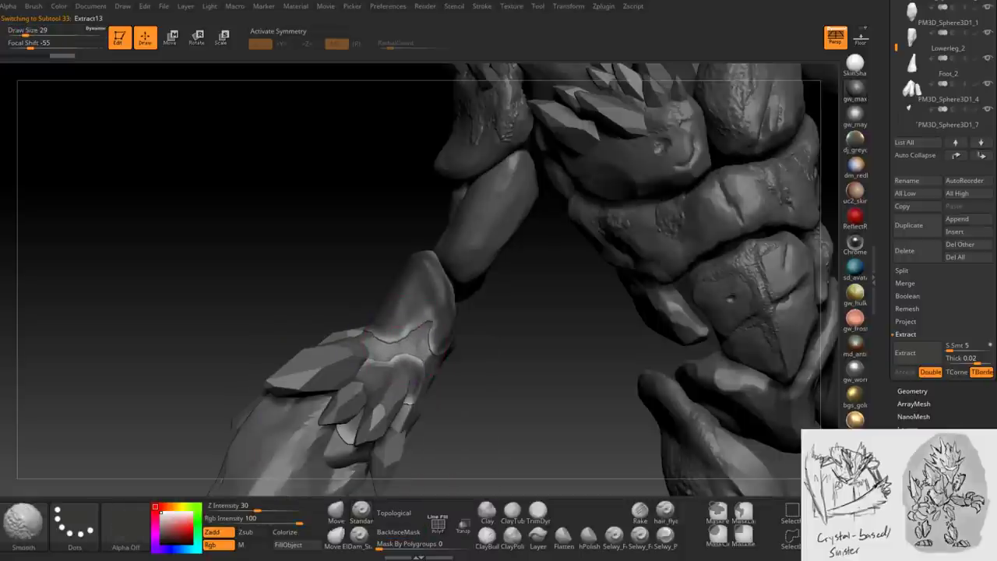
{"action": "mouse_move", "coordinate": [407, 388]}
{"action": "right_mouse_down"}
{"action": "mouse_move", "coordinate": [399, 396]}
{"action": "mouse_move", "coordinate": [445, 342]}
{"action": "right_mouse_up"}
{"action": "mouse_move", "coordinate": [458, 265]}
{"action": "right_mouse_down"}
{"action": "mouse_move", "coordinate": [420, 277]}
{"action": "mouse_move", "coordinate": [499, 241]}
{"action": "mouse_move", "coordinate": [468, 268]}
{"action": "right_mouse_up"}
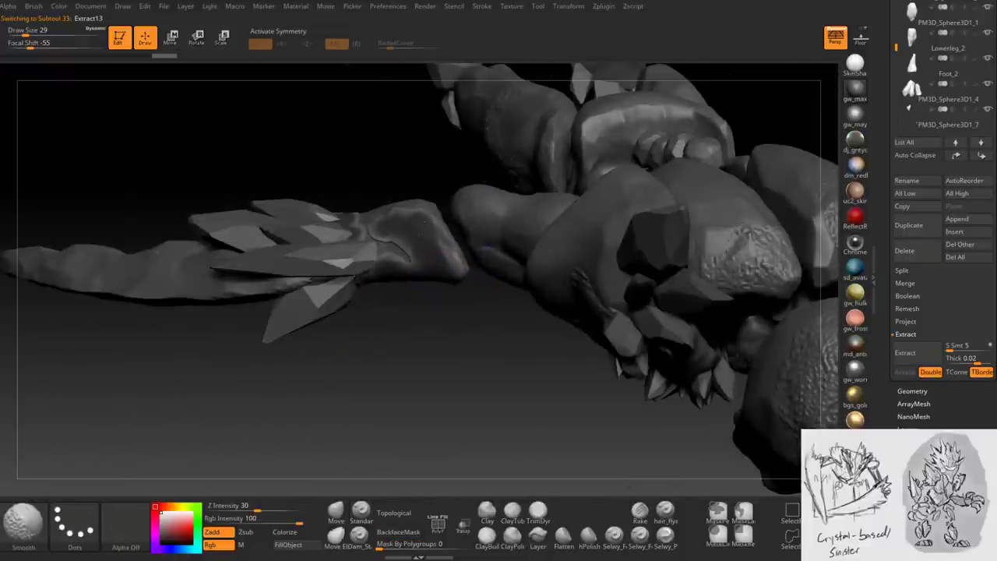
{"action": "mouse_move", "coordinate": [467, 268]}
{"action": "right_mouse_down"}
{"action": "mouse_move", "coordinate": [491, 253]}
{"action": "mouse_move", "coordinate": [294, 169]}
{"action": "right_mouse_up"}
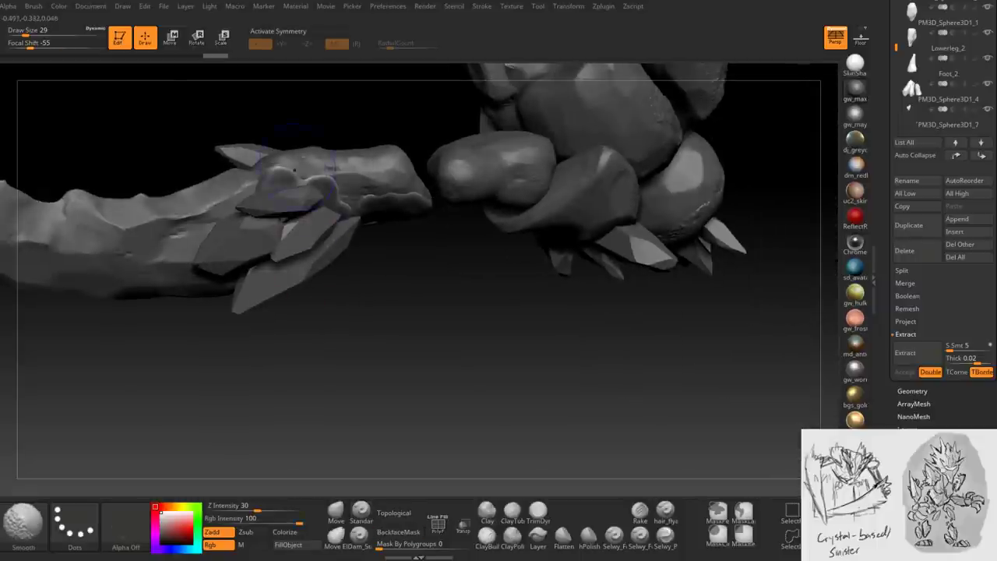
{"action": "right_click_drag", "start_coordinate": [378, 211], "coordinate": [419, 333]}
{"action": "right_click_drag", "start_coordinate": [412, 233], "coordinate": [385, 230]}
{"action": "right_click_drag", "start_coordinate": [374, 319], "coordinate": [366, 285]}
- Sculpt rock texture along the forearm's surface and elbow-end rim with the Standard brush at draw size 13
{"action": "key", "text": "space"}
{"action": "mouse_move", "coordinate": [367, 285]}
{"action": "left_mouse_down"}
{"action": "mouse_move", "coordinate": [347, 285]}
{"action": "mouse_move", "coordinate": [391, 291]}
{"action": "left_mouse_up"}
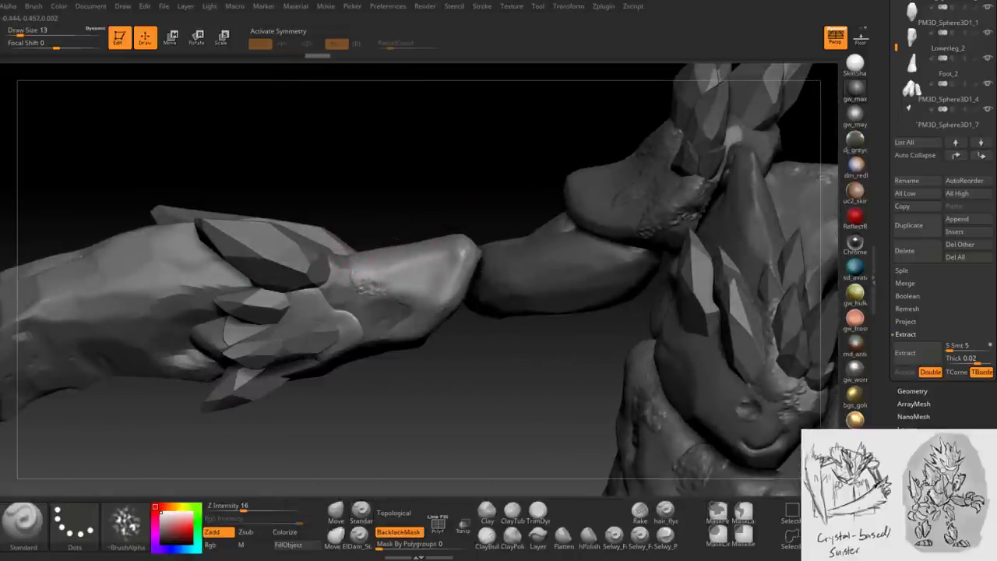
{"action": "right_click_drag", "start_coordinate": [417, 306], "coordinate": [444, 311]}
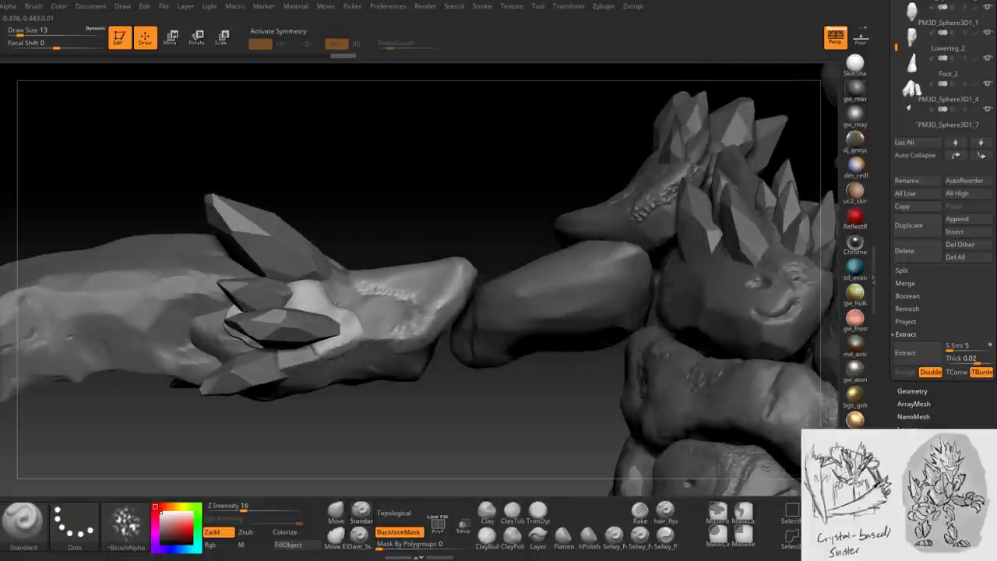
{"action": "right_click_drag", "start_coordinate": [404, 340], "coordinate": [420, 343]}
{"action": "mouse_move", "coordinate": [464, 298]}
{"action": "left_mouse_down"}
{"action": "mouse_move", "coordinate": [428, 335]}
{"action": "mouse_move", "coordinate": [447, 308]}
{"action": "left_mouse_up"}
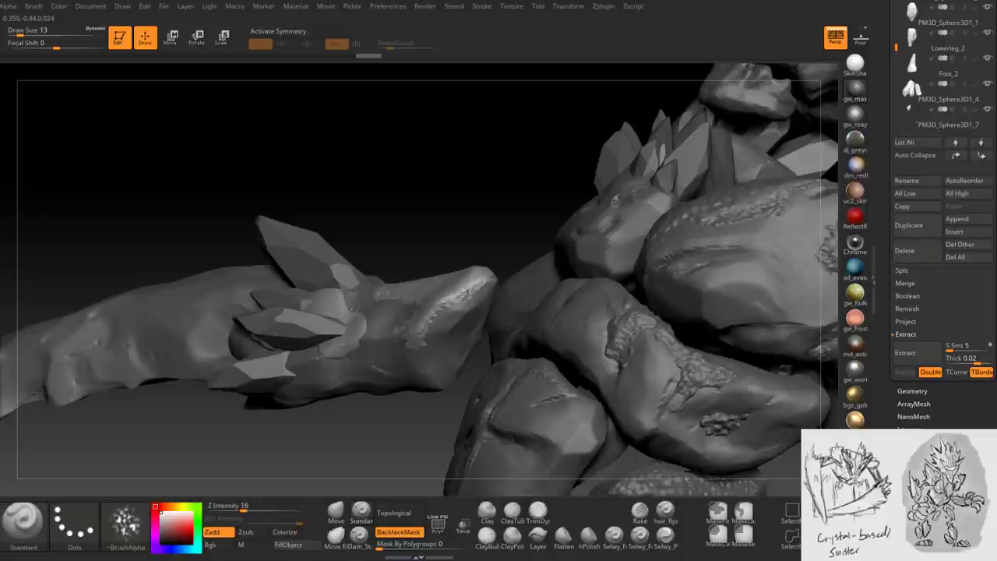
{"action": "mouse_move", "coordinate": [477, 287]}
{"action": "right_mouse_down"}
{"action": "mouse_move", "coordinate": [483, 268]}
{"action": "mouse_move", "coordinate": [510, 267]}
{"action": "right_mouse_up"}
{"action": "left_click_drag", "start_coordinate": [531, 269], "coordinate": [581, 265]}
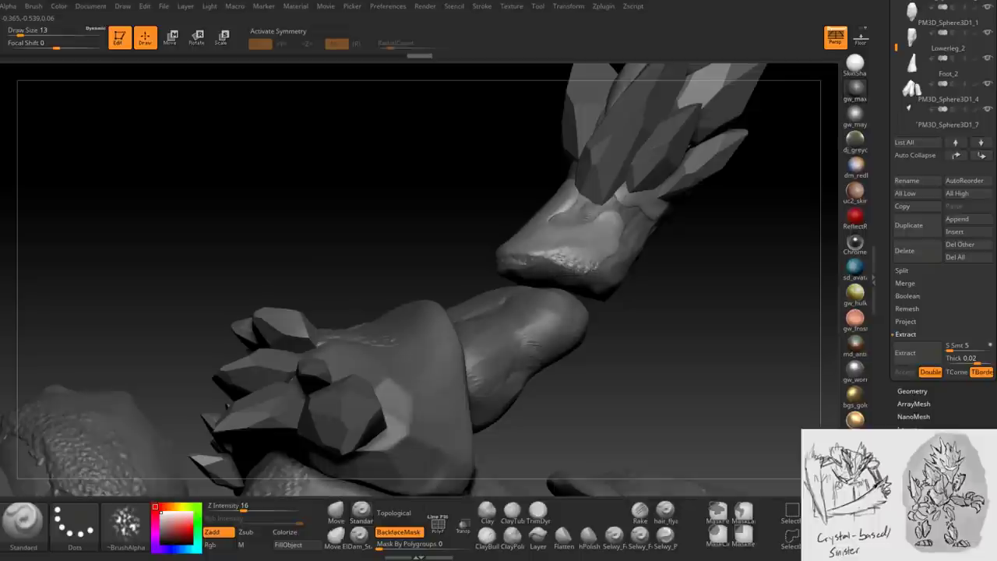
- Sculpt rock texture on the forearm plate around the crystal bases, raising the draw size to 18
{"action": "mouse_move", "coordinate": [581, 264]}
{"action": "right_mouse_down"}
{"action": "mouse_move", "coordinate": [596, 269]}
{"action": "mouse_move", "coordinate": [598, 242]}
{"action": "right_mouse_up"}
{"action": "mouse_move", "coordinate": [598, 242]}
{"action": "left_mouse_down"}
{"action": "mouse_move", "coordinate": [647, 261]}
{"action": "mouse_move", "coordinate": [658, 253]}
{"action": "left_mouse_up"}
{"action": "right_click_drag", "start_coordinate": [665, 248], "coordinate": [668, 246]}
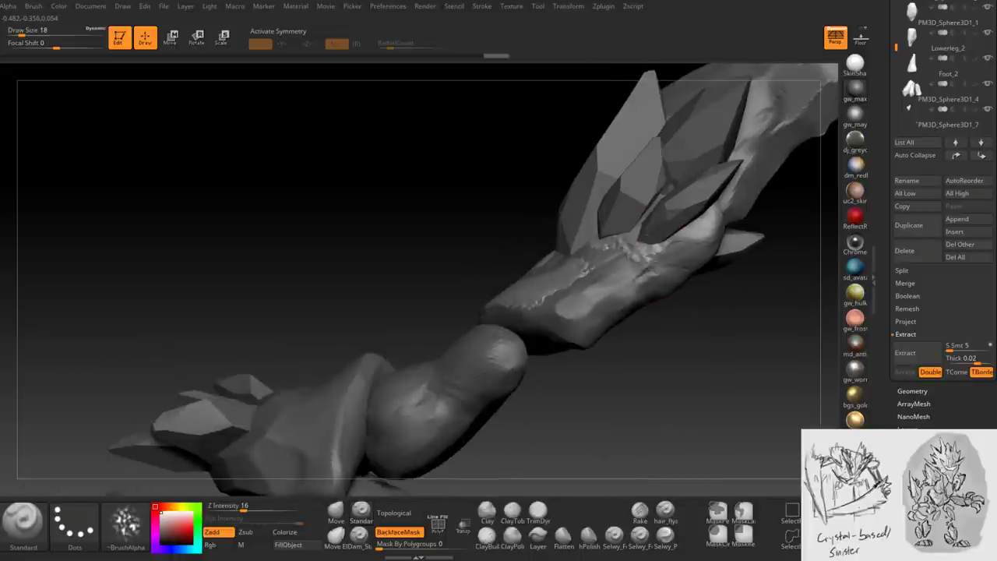
{"action": "left_click_drag", "start_coordinate": [688, 232], "coordinate": [709, 227]}
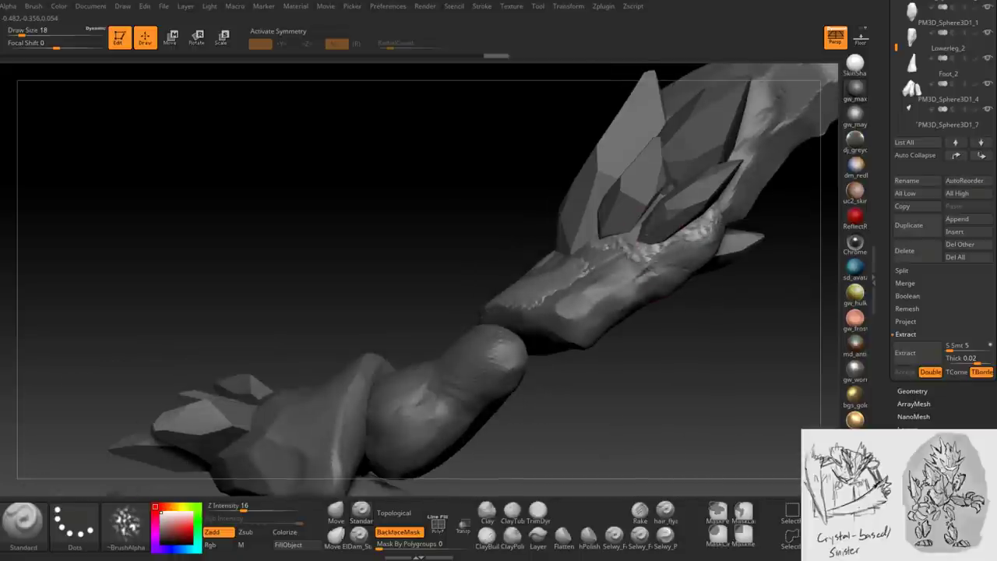
{"action": "mouse_move", "coordinate": [631, 250]}
{"action": "right_mouse_down"}
{"action": "mouse_move", "coordinate": [581, 273]}
{"action": "mouse_move", "coordinate": [577, 264]}
{"action": "right_mouse_up"}
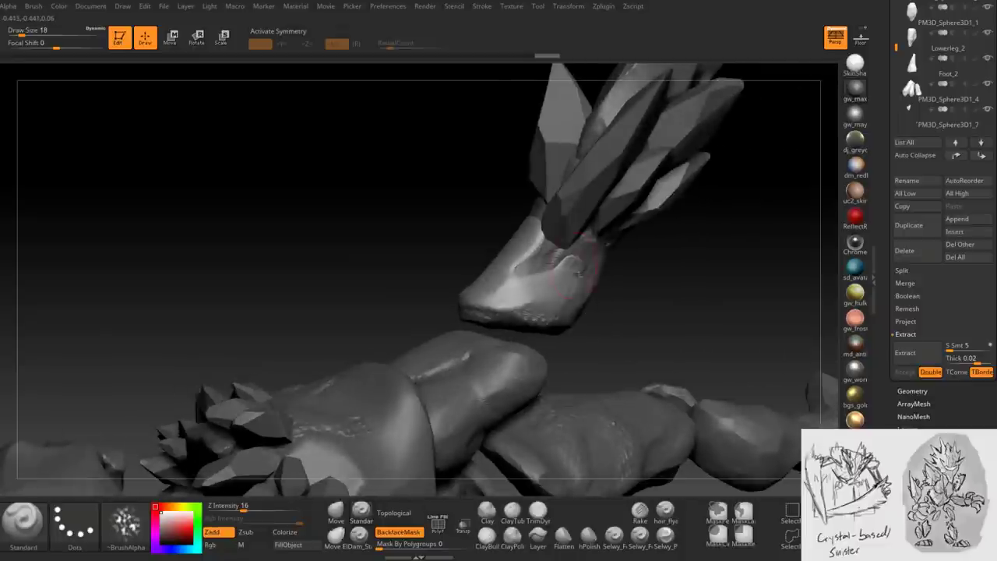
- Sculpt rock texture along the sides and elbow end of the large crystal forearm's plate with the Standard brush at draw size 18
{"action": "mouse_move", "coordinate": [534, 239]}
{"action": "right_mouse_down"}
{"action": "mouse_move", "coordinate": [555, 249]}
{"action": "mouse_move", "coordinate": [516, 222]}
{"action": "mouse_move", "coordinate": [470, 257]}
{"action": "right_mouse_up"}
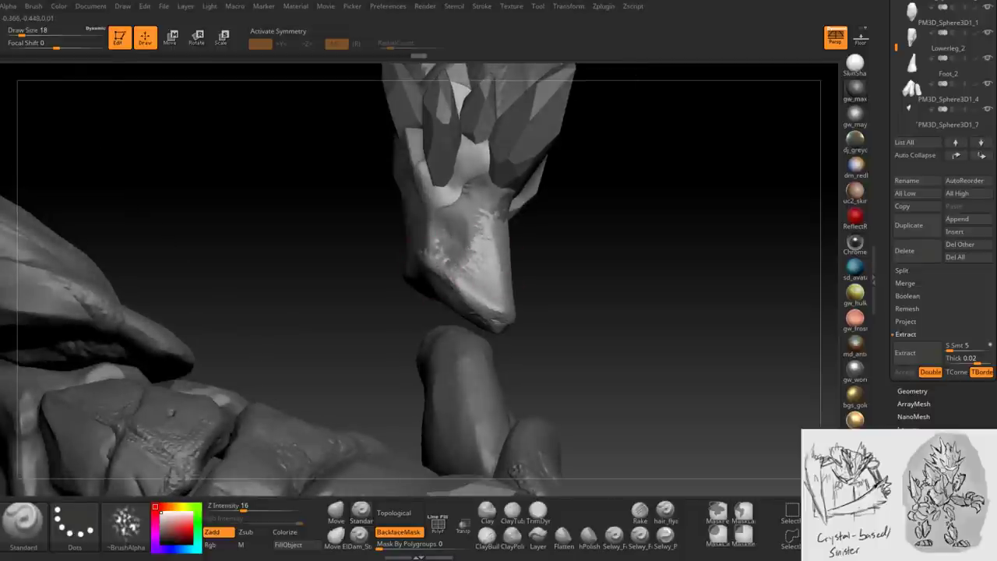
{"action": "right_click_drag", "start_coordinate": [492, 272], "coordinate": [456, 299]}
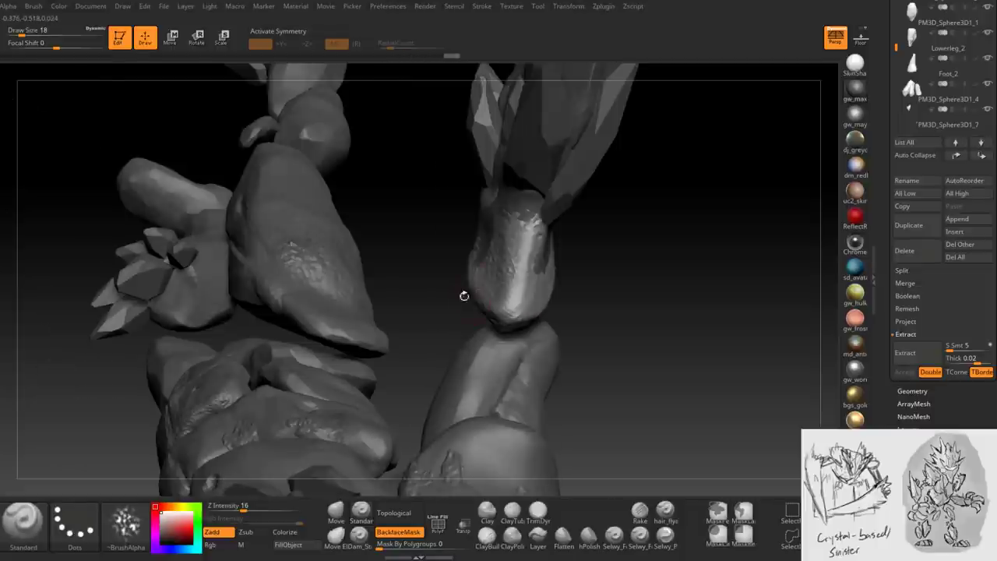
{"action": "mouse_move", "coordinate": [520, 289]}
{"action": "right_mouse_down"}
{"action": "mouse_move", "coordinate": [543, 295]}
{"action": "mouse_move", "coordinate": [478, 300]}
{"action": "mouse_move", "coordinate": [508, 278]}
{"action": "right_mouse_up"}
{"action": "mouse_move", "coordinate": [450, 302]}
{"action": "left_mouse_down"}
{"action": "mouse_move", "coordinate": [438, 308]}
{"action": "mouse_move", "coordinate": [479, 272]}
{"action": "left_mouse_up"}
{"action": "right_click_drag", "start_coordinate": [478, 273], "coordinate": [483, 227]}
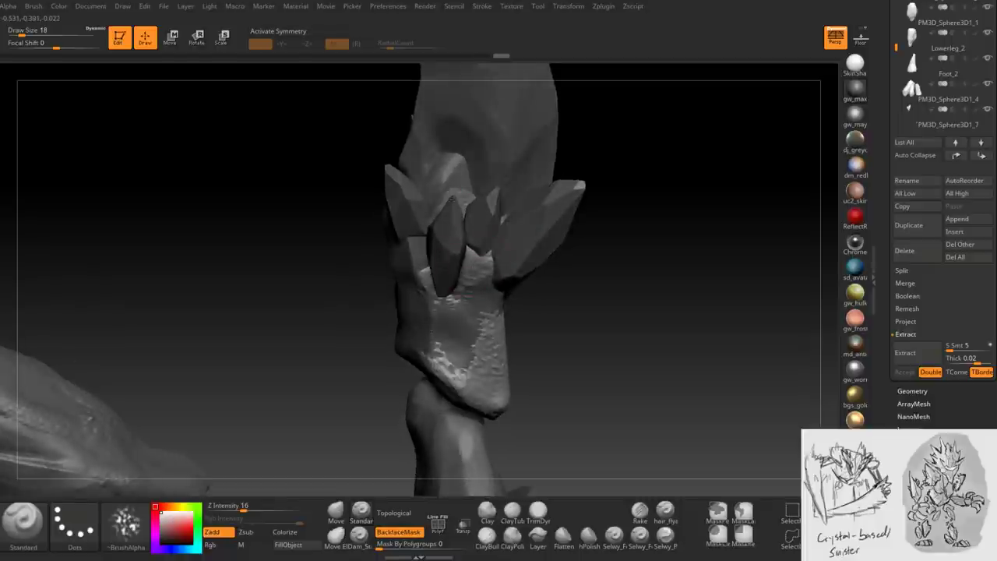
{"action": "mouse_move", "coordinate": [461, 194]}
{"action": "right_mouse_down"}
{"action": "mouse_move", "coordinate": [491, 195]}
{"action": "mouse_move", "coordinate": [460, 209]}
{"action": "right_mouse_up"}
{"action": "key", "text": "shift"}
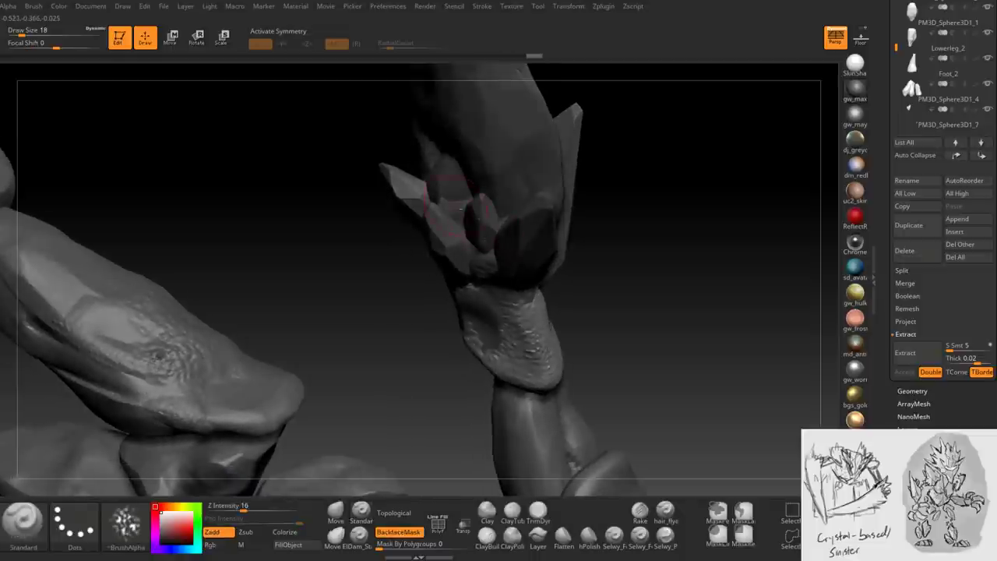
{"action": "right_click_drag", "start_coordinate": [471, 232], "coordinate": [515, 199]}
{"action": "mouse_move", "coordinate": [483, 254]}
{"action": "right_mouse_down"}
{"action": "mouse_move", "coordinate": [475, 287]}
{"action": "mouse_move", "coordinate": [374, 253]}
{"action": "mouse_move", "coordinate": [446, 337]}
{"action": "mouse_move", "coordinate": [485, 332]}
{"action": "mouse_move", "coordinate": [480, 225]}
{"action": "mouse_move", "coordinate": [647, 311]}
{"action": "right_mouse_up"}
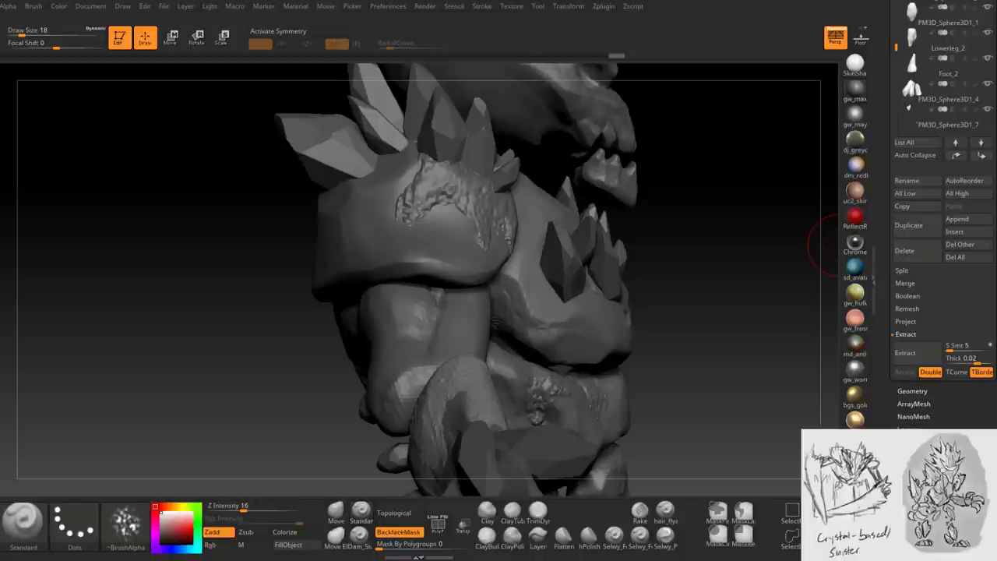
- Select the opposite, slimmer forearm's subtool and mask irregular plate areas along it from elbow to wrist at draw size 11
{"action": "mouse_move", "coordinate": [716, 295]}
{"action": "left_mouse_down"}
{"action": "mouse_move", "coordinate": [601, 263]}
{"action": "mouse_move", "coordinate": [592, 262]}
{"action": "mouse_move", "coordinate": [686, 296]}
{"action": "mouse_move", "coordinate": [560, 281]}
{"action": "left_mouse_up"}
{"action": "mouse_move", "coordinate": [470, 370]}
{"action": "left_mouse_down"}
{"action": "mouse_move", "coordinate": [467, 361]}
{"action": "mouse_move", "coordinate": [503, 387]}
{"action": "mouse_move", "coordinate": [413, 356]}
{"action": "left_mouse_up"}
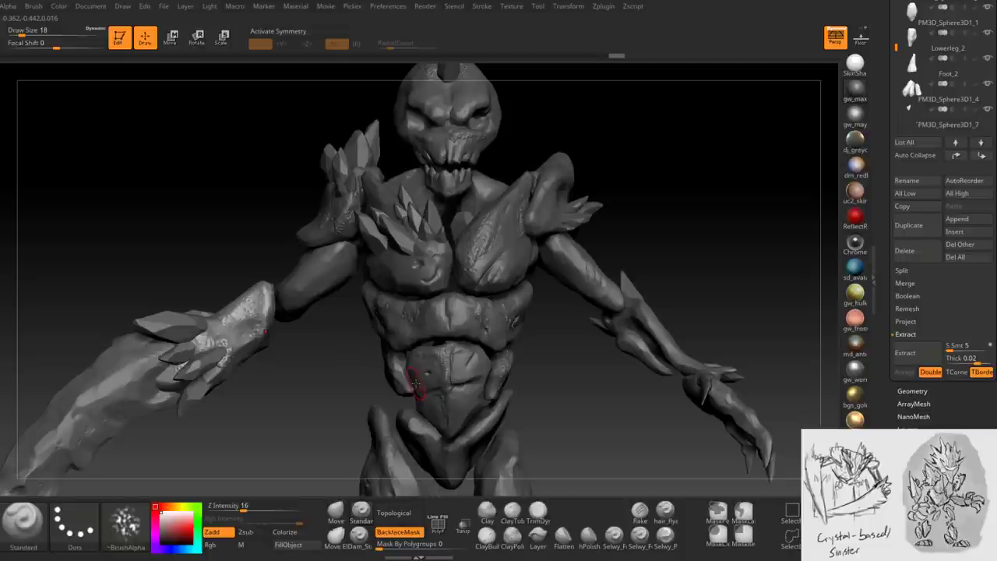
{"action": "mouse_move", "coordinate": [487, 268]}
{"action": "left_mouse_down"}
{"action": "mouse_move", "coordinate": [680, 327]}
{"action": "mouse_move", "coordinate": [489, 350]}
{"action": "left_mouse_up"}
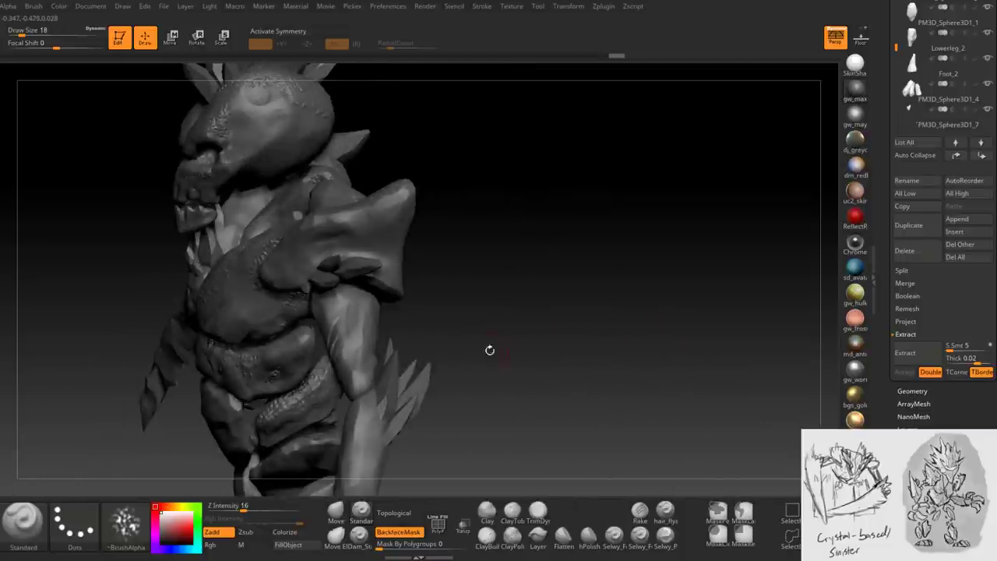
{"action": "left_click", "coordinate": [376, 444], "text": "alt"}
{"action": "mouse_move", "coordinate": [376, 444]}
{"action": "left_mouse_down"}
{"action": "mouse_move", "coordinate": [390, 389]}
{"action": "mouse_move", "coordinate": [374, 420]}
{"action": "mouse_move", "coordinate": [355, 415]}
{"action": "left_mouse_up"}
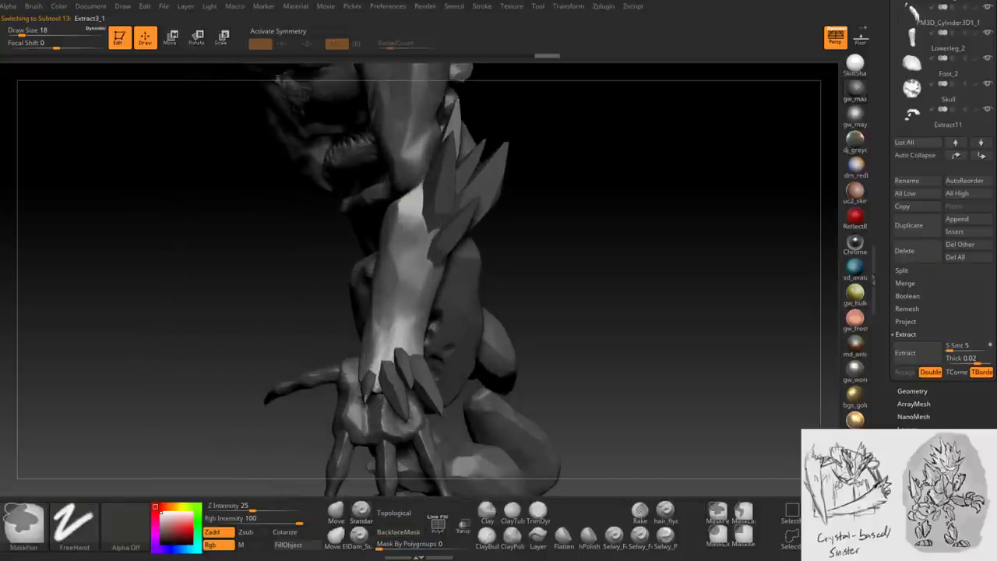
{"action": "right_click_drag", "start_coordinate": [417, 224], "coordinate": [419, 219]}
{"action": "key", "text": "space"}
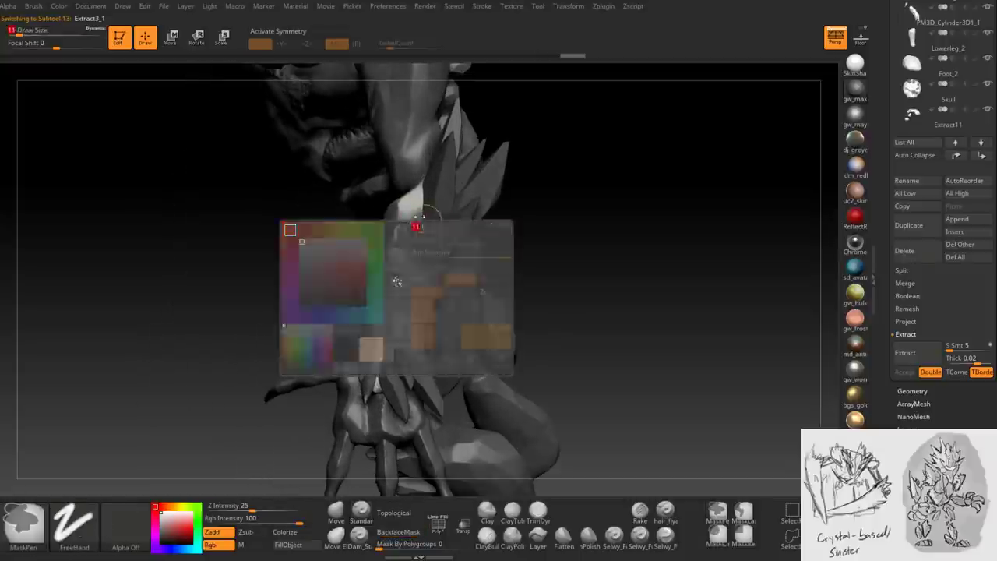
{"action": "right_click_drag", "start_coordinate": [427, 226], "coordinate": [393, 238]}
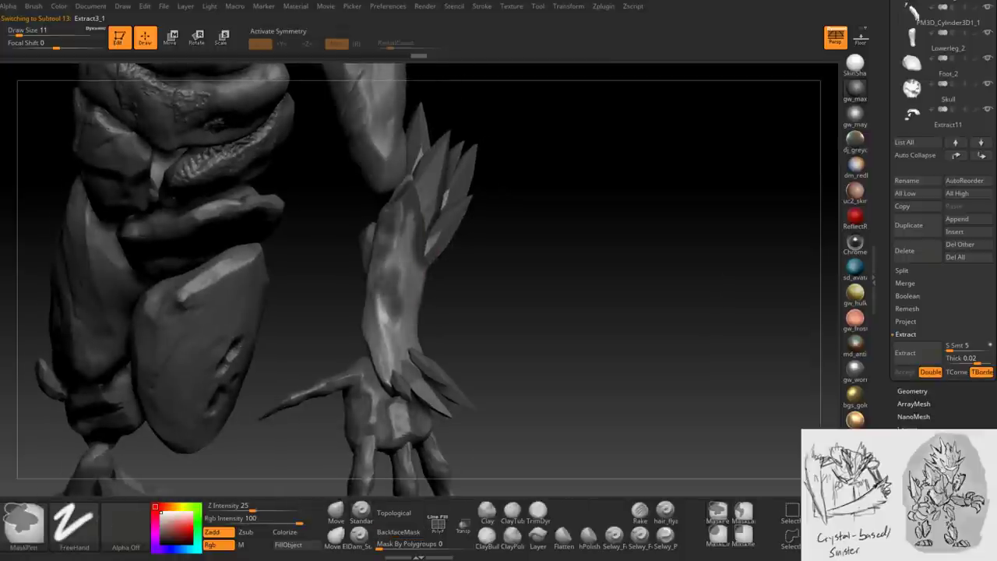
{"action": "right_click_drag", "start_coordinate": [384, 358], "coordinate": [375, 377]}
{"action": "mouse_move", "coordinate": [460, 268]}
{"action": "right_mouse_down"}
{"action": "mouse_move", "coordinate": [445, 263]}
{"action": "mouse_move", "coordinate": [506, 296]}
{"action": "mouse_move", "coordinate": [570, 306]}
{"action": "right_mouse_up"}
- Set the extract thickness to 0.00294 and extract the slimmer forearm's masked area as a new subtool
{"action": "left_click", "coordinate": [966, 358]}
{"action": "type", "text": "0.00025"}
{"action": "key", "text": "Return"}
{"action": "left_click", "coordinate": [919, 357]}
{"action": "left_click", "coordinate": [967, 359]}
{"action": "type", "text": "0.00254"}
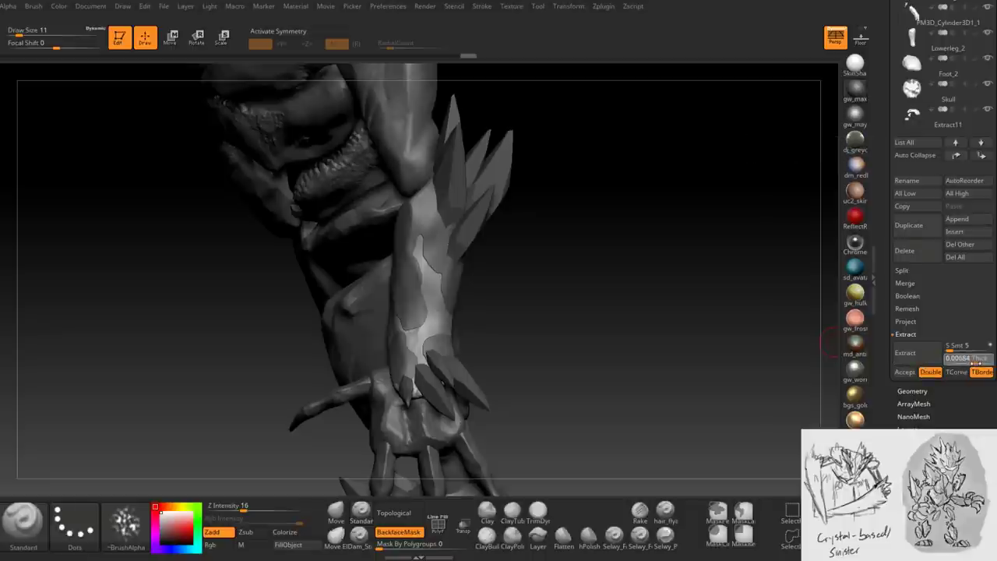
{"action": "left_click", "coordinate": [905, 352]}
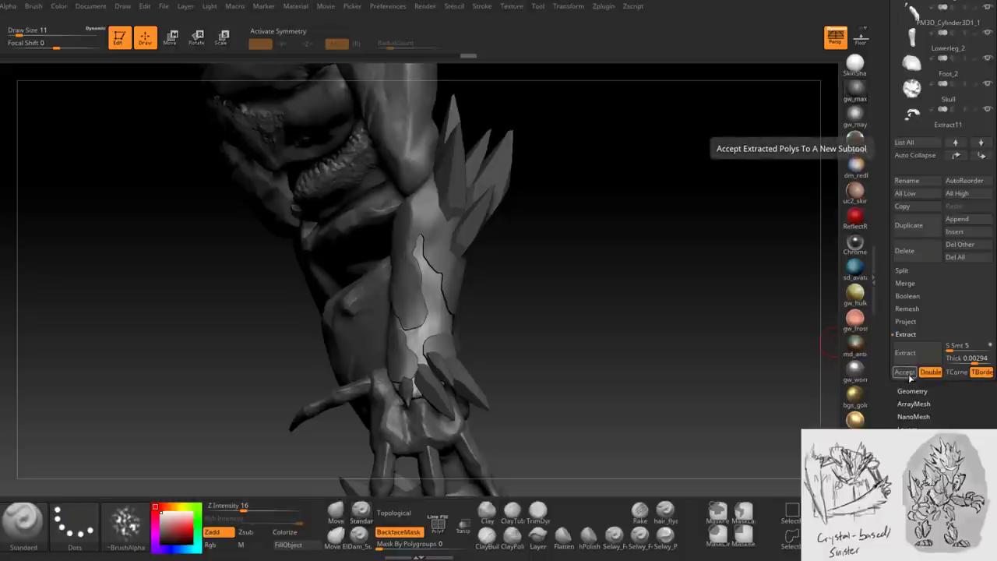
{"action": "left_click", "coordinate": [905, 372]}
- Smooth the borders of the extracted plate all around the slimmer forearm at draw size 20
{"action": "left_click_drag", "start_coordinate": [473, 269], "coordinate": [433, 269]}
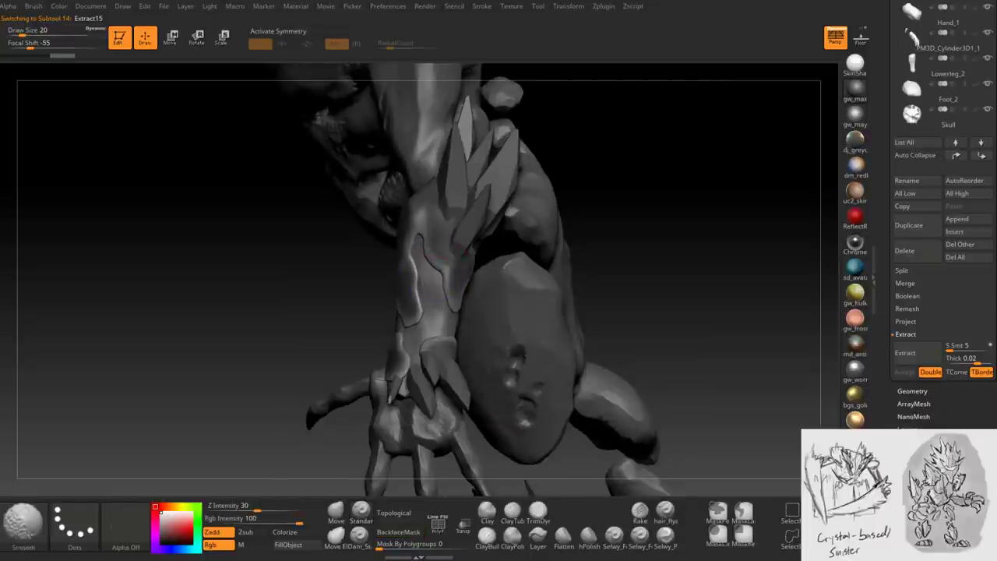
{"action": "left_click_drag", "start_coordinate": [460, 250], "coordinate": [421, 344]}
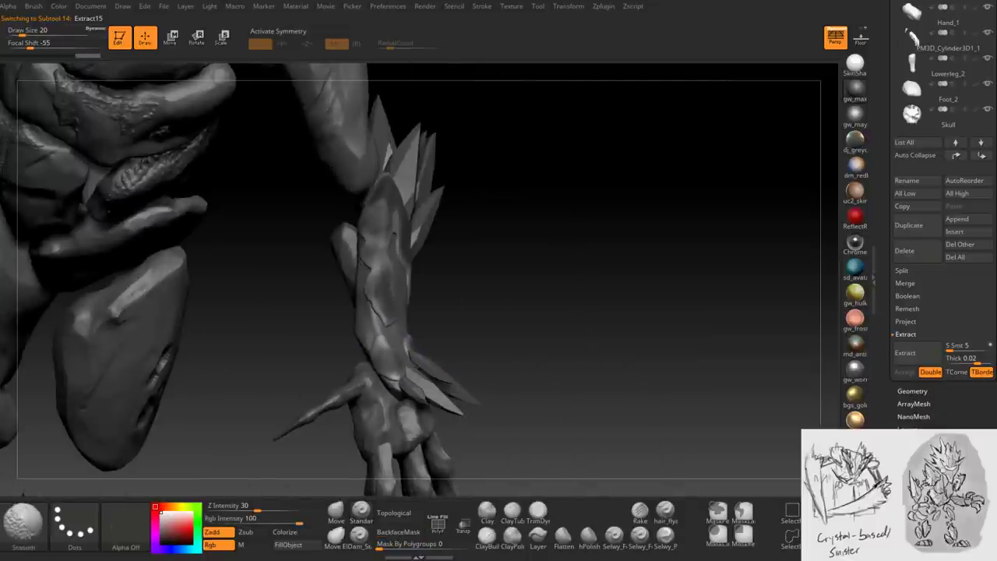
{"action": "mouse_move", "coordinate": [365, 205]}
{"action": "left_mouse_down"}
{"action": "mouse_move", "coordinate": [445, 261]}
{"action": "mouse_move", "coordinate": [422, 289]}
{"action": "mouse_move", "coordinate": [420, 363]}
{"action": "mouse_move", "coordinate": [494, 296]}
{"action": "left_mouse_up"}
{"action": "mouse_move", "coordinate": [543, 270]}
{"action": "left_mouse_down"}
{"action": "mouse_move", "coordinate": [460, 254]}
{"action": "mouse_move", "coordinate": [450, 222]}
{"action": "mouse_move", "coordinate": [433, 247]}
{"action": "left_mouse_up"}
- Sculpt rock texture on the plate's elbow end and around the elbow crystal bases with the Standard brush at draw size 13
{"action": "key", "text": "space"}
{"action": "mouse_move", "coordinate": [445, 212]}
{"action": "left_mouse_down"}
{"action": "mouse_move", "coordinate": [427, 226]}
{"action": "mouse_move", "coordinate": [431, 162]}
{"action": "mouse_move", "coordinate": [433, 181]}
{"action": "mouse_move", "coordinate": [472, 194]}
{"action": "left_mouse_up"}
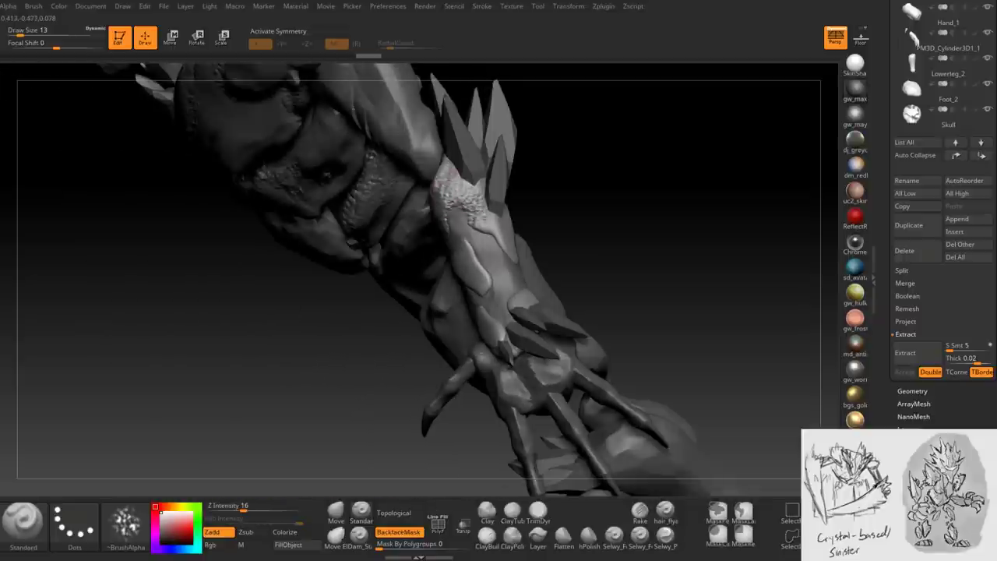
{"action": "mouse_move", "coordinate": [484, 231]}
{"action": "left_mouse_down"}
{"action": "mouse_move", "coordinate": [514, 226]}
{"action": "mouse_move", "coordinate": [511, 264]}
{"action": "left_mouse_up"}
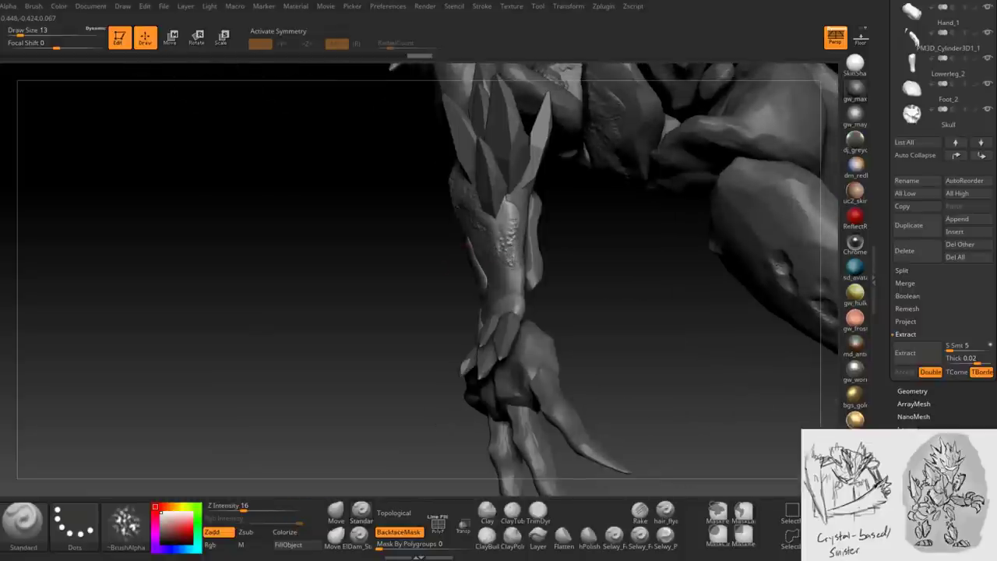
{"action": "mouse_move", "coordinate": [513, 226]}
{"action": "right_mouse_down"}
{"action": "mouse_move", "coordinate": [499, 224]}
{"action": "mouse_move", "coordinate": [465, 256]}
{"action": "right_mouse_up"}
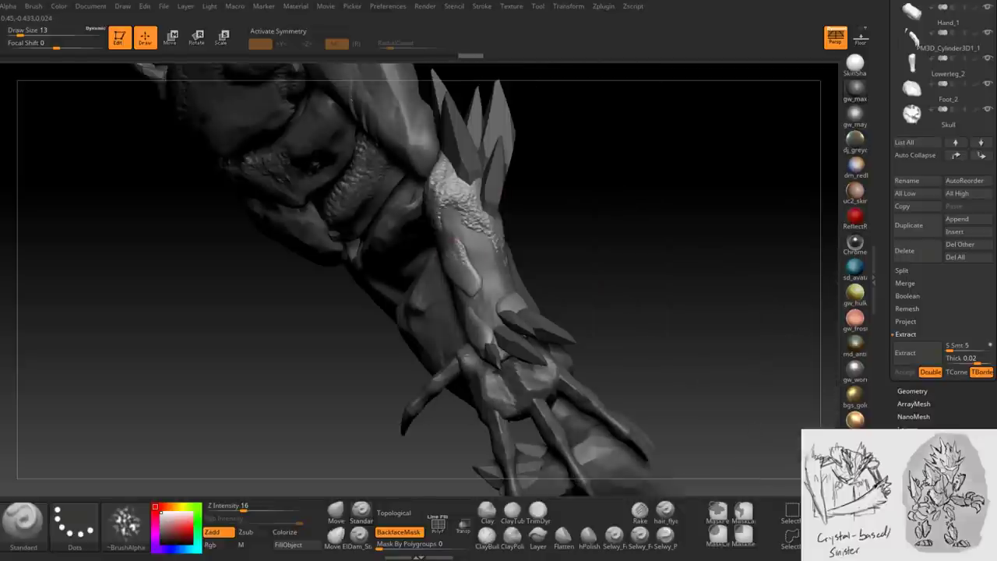
- Continue the rock texture down the slimmer forearm's plate to the wrist crystals, reducing the draw size to 12
{"action": "right_click_drag", "start_coordinate": [475, 285], "coordinate": [484, 289]}
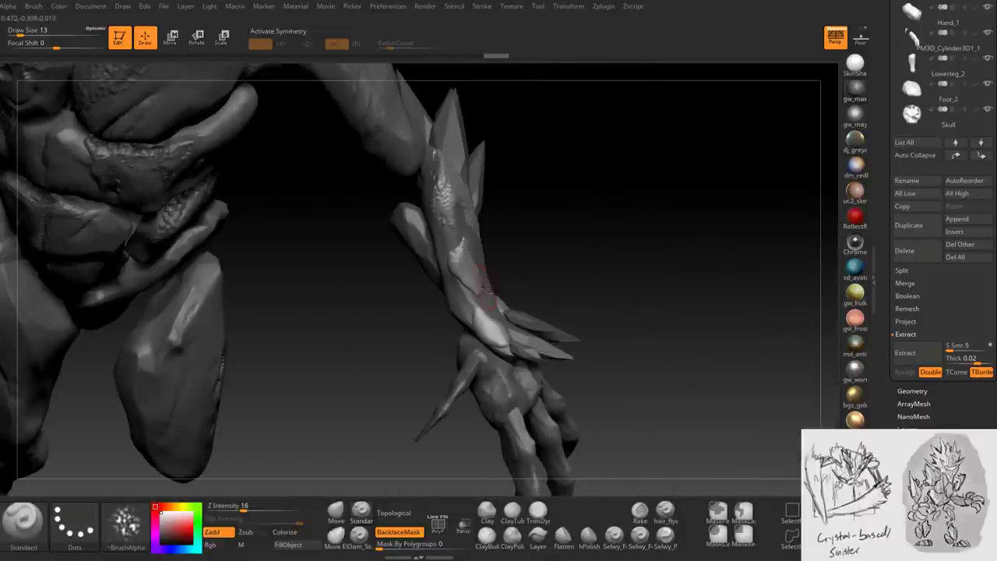
{"action": "right_click_drag", "start_coordinate": [444, 191], "coordinate": [467, 204]}
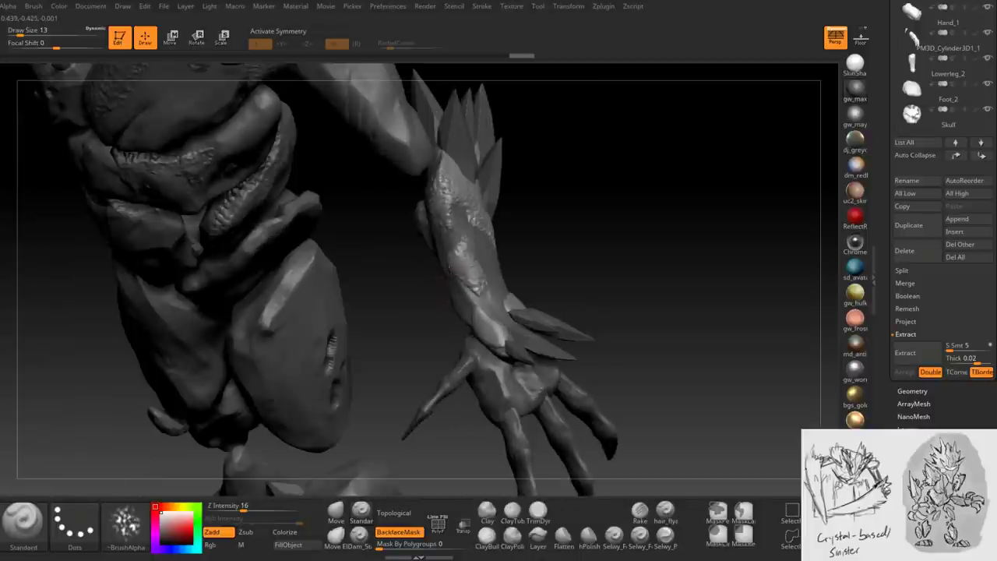
{"action": "mouse_move", "coordinate": [459, 266]}
{"action": "right_mouse_down"}
{"action": "mouse_move", "coordinate": [464, 257]}
{"action": "mouse_move", "coordinate": [488, 281]}
{"action": "mouse_move", "coordinate": [485, 262]}
{"action": "mouse_move", "coordinate": [459, 276]}
{"action": "mouse_move", "coordinate": [448, 303]}
{"action": "mouse_move", "coordinate": [450, 282]}
{"action": "mouse_move", "coordinate": [467, 295]}
{"action": "mouse_move", "coordinate": [437, 305]}
{"action": "mouse_move", "coordinate": [455, 306]}
{"action": "mouse_move", "coordinate": [445, 312]}
{"action": "mouse_move", "coordinate": [473, 296]}
{"action": "right_mouse_up"}
{"action": "key", "text": "space"}
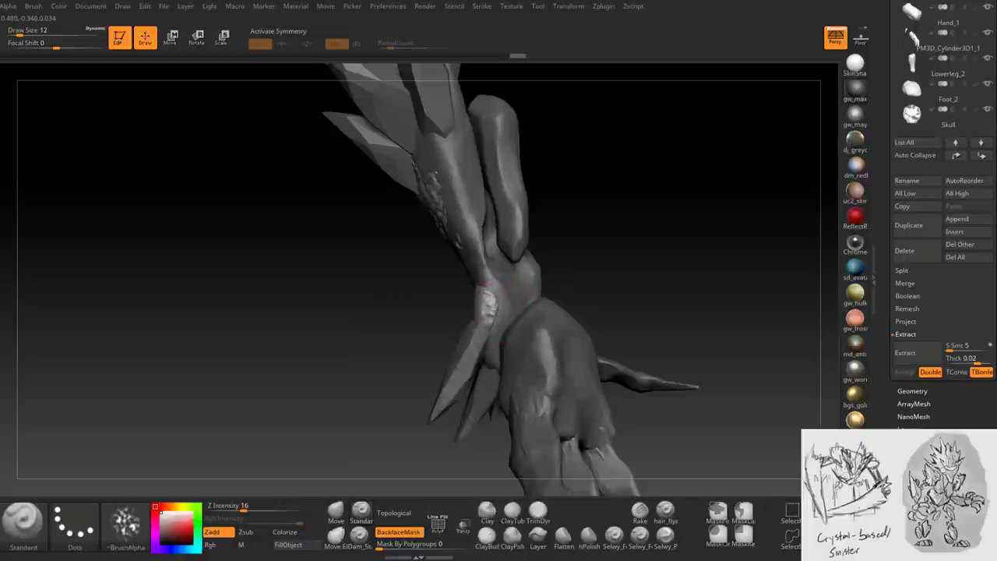
{"action": "mouse_move", "coordinate": [485, 298]}
{"action": "right_mouse_down"}
{"action": "mouse_move", "coordinate": [464, 301]}
{"action": "mouse_move", "coordinate": [461, 321]}
{"action": "mouse_move", "coordinate": [476, 298]}
{"action": "mouse_move", "coordinate": [456, 301]}
{"action": "mouse_move", "coordinate": [466, 296]}
{"action": "mouse_move", "coordinate": [438, 327]}
{"action": "mouse_move", "coordinate": [477, 314]}
{"action": "mouse_move", "coordinate": [512, 273]}
{"action": "mouse_move", "coordinate": [520, 222]}
{"action": "mouse_move", "coordinate": [487, 356]}
{"action": "mouse_move", "coordinate": [506, 343]}
{"action": "mouse_move", "coordinate": [537, 278]}
{"action": "mouse_move", "coordinate": [431, 430]}
{"action": "right_mouse_up"}
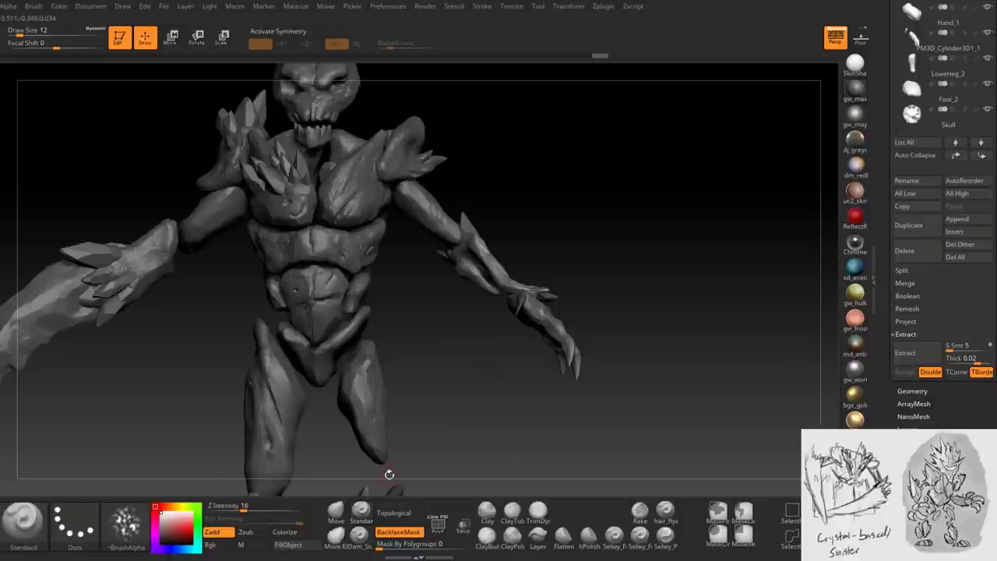
- Select the crystal-toed foot's subtool and mask irregular plate areas over the ankle and around the toe crystal bases
{"action": "mouse_move", "coordinate": [432, 394]}
{"action": "right_mouse_down", "text": "alt"}
{"action": "mouse_move", "coordinate": [445, 350]}
{"action": "mouse_move", "coordinate": [450, 374]}
{"action": "mouse_move", "coordinate": [454, 314]}
{"action": "mouse_move", "coordinate": [452, 366]}
{"action": "mouse_move", "coordinate": [444, 396]}
{"action": "mouse_move", "coordinate": [460, 236]}
{"action": "mouse_move", "coordinate": [480, 405]}
{"action": "mouse_move", "coordinate": [436, 403]}
{"action": "right_mouse_up", "text": "alt"}
{"action": "left_click", "coordinate": [387, 338], "text": "alt"}
{"action": "right_click_drag", "start_coordinate": [387, 337], "coordinate": [395, 289], "text": "ctrl"}
{"action": "mouse_move", "coordinate": [377, 294]}
{"action": "left_mouse_down", "text": "ctrl"}
{"action": "mouse_move", "coordinate": [372, 337]}
{"action": "mouse_move", "coordinate": [343, 366]}
{"action": "left_mouse_up", "text": "ctrl"}
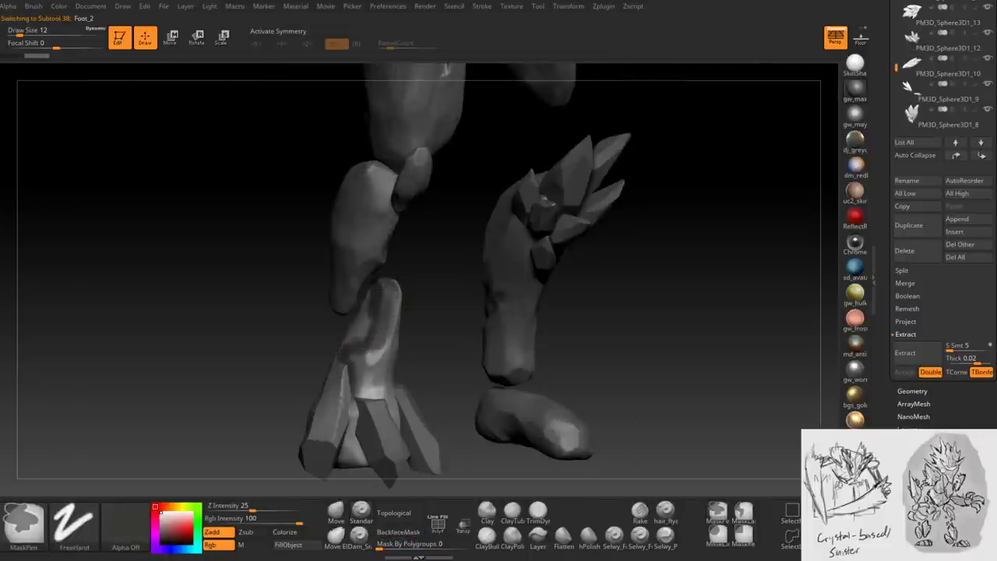
{"action": "mouse_move", "coordinate": [363, 393]}
{"action": "right_mouse_down"}
{"action": "mouse_move", "coordinate": [381, 402]}
{"action": "mouse_move", "coordinate": [383, 366]}
{"action": "mouse_move", "coordinate": [376, 334]}
{"action": "mouse_move", "coordinate": [349, 309]}
{"action": "mouse_move", "coordinate": [385, 307]}
{"action": "mouse_move", "coordinate": [350, 325]}
{"action": "mouse_move", "coordinate": [374, 343]}
{"action": "mouse_move", "coordinate": [412, 424]}
{"action": "right_mouse_up"}
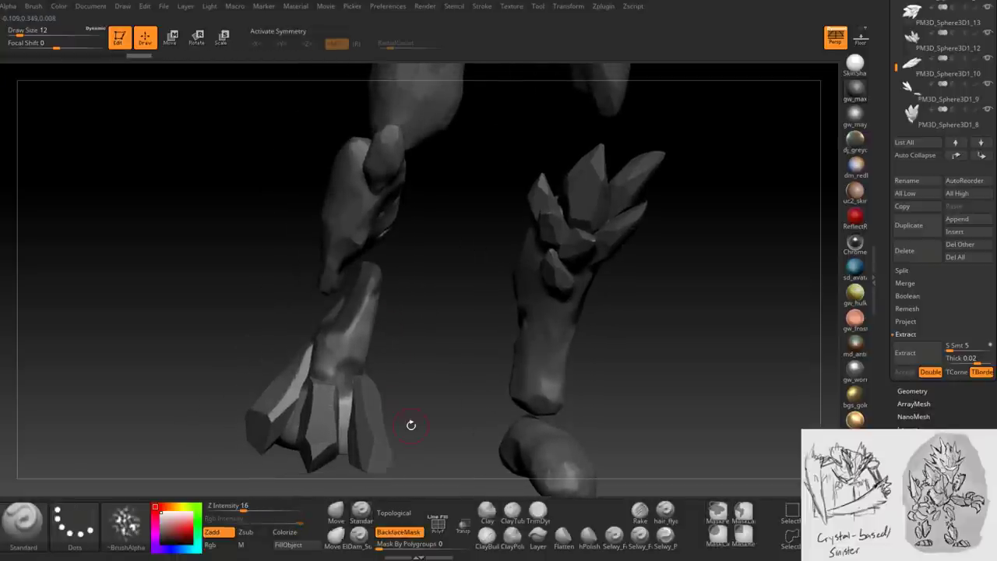
- Set the extract thickness to 0.00178 and extract the masked foot area as a new subtool
{"action": "left_click_drag", "start_coordinate": [979, 362], "coordinate": [968, 362]}
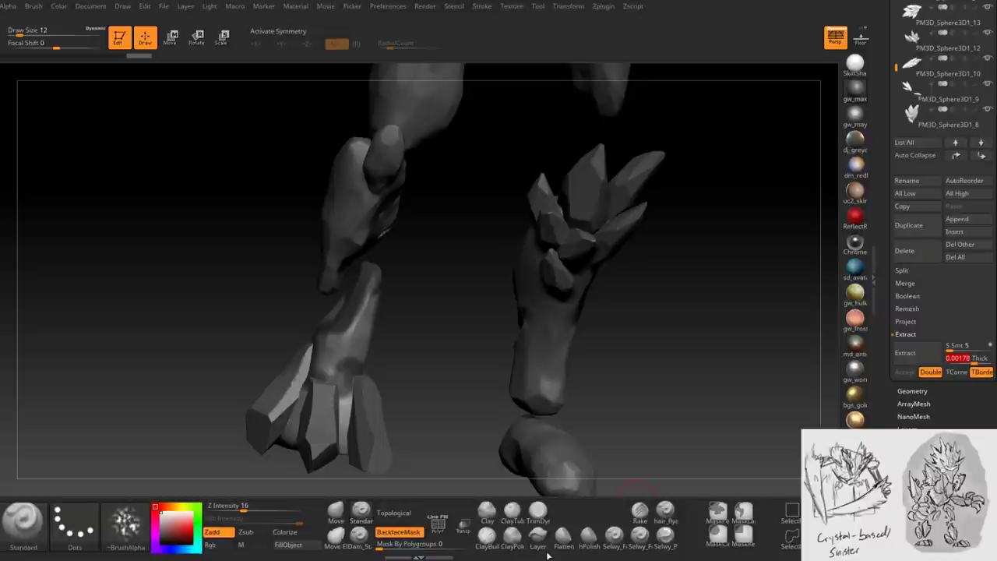
{"action": "left_click", "coordinate": [905, 352]}
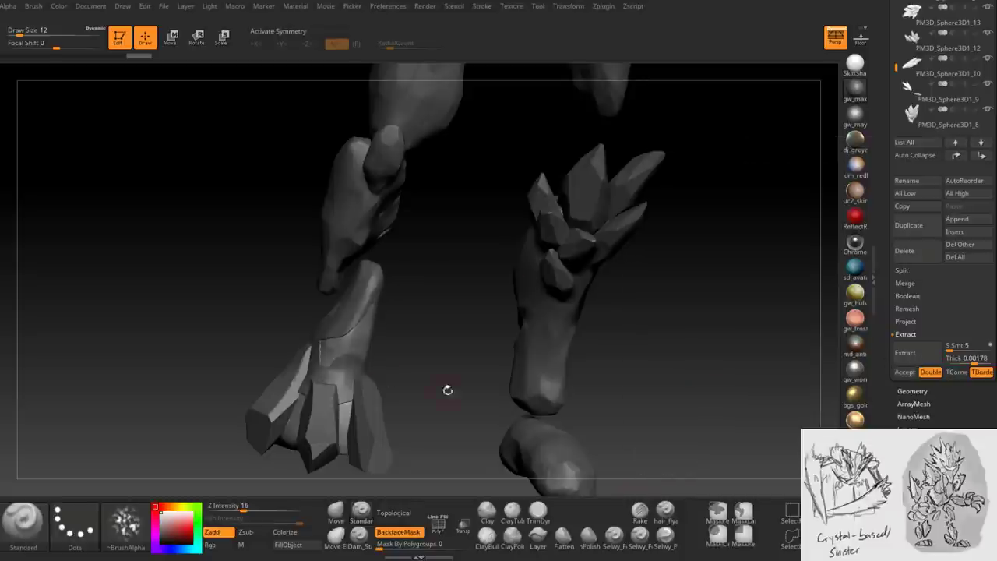
{"action": "left_click", "coordinate": [905, 371]}
- Smooth the borders of the extracted foot plate at draw size 22
{"action": "key", "text": "space"}
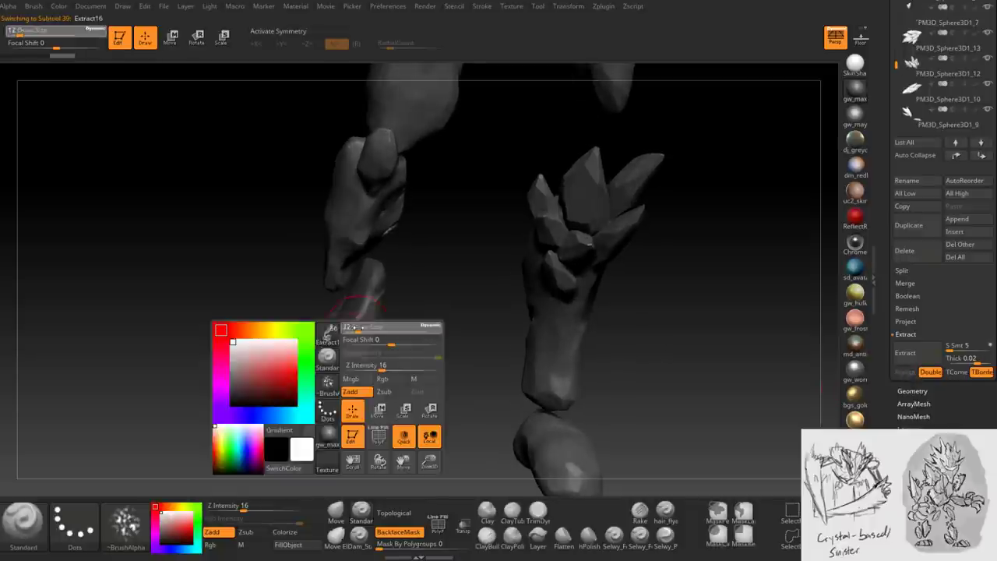
{"action": "key", "text": "shift"}
{"action": "left_click_drag", "start_coordinate": [352, 356], "coordinate": [355, 390]}
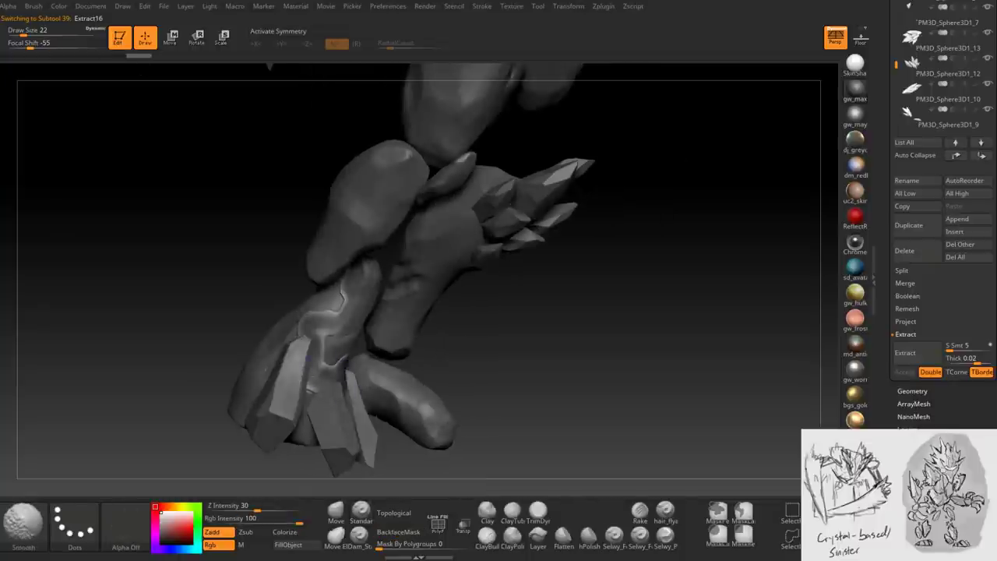
{"action": "mouse_move", "coordinate": [368, 257]}
{"action": "left_mouse_down"}
{"action": "mouse_move", "coordinate": [329, 281]}
{"action": "mouse_move", "coordinate": [449, 263]}
{"action": "mouse_move", "coordinate": [468, 365]}
{"action": "mouse_move", "coordinate": [554, 296]}
{"action": "mouse_move", "coordinate": [425, 289]}
{"action": "left_mouse_up"}
- Sculpt rock texture along the edges of the foot plate's ankle section with the Standard brush at draw size 11
{"action": "key", "text": "space"}
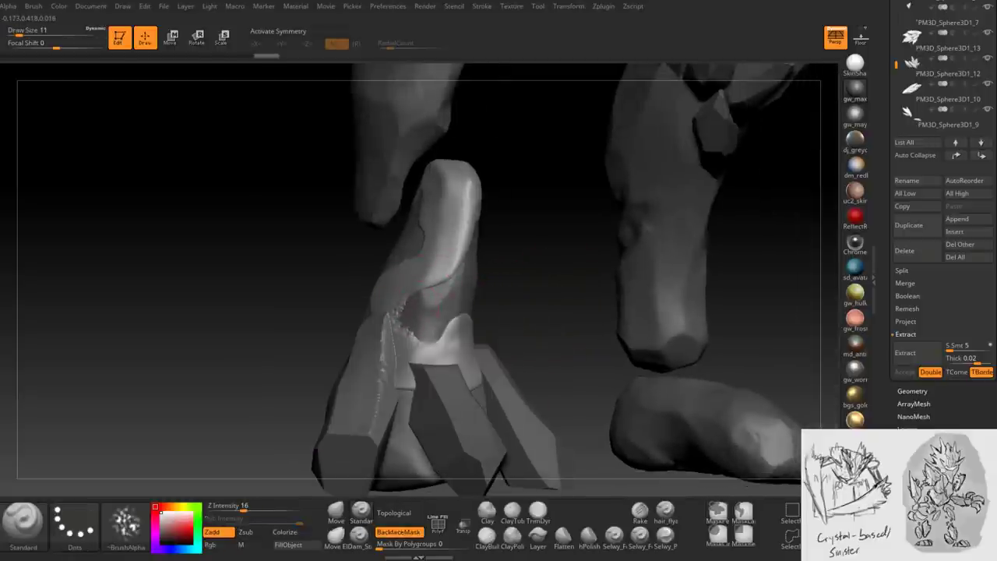
{"action": "left_click_drag", "start_coordinate": [459, 261], "coordinate": [459, 264]}
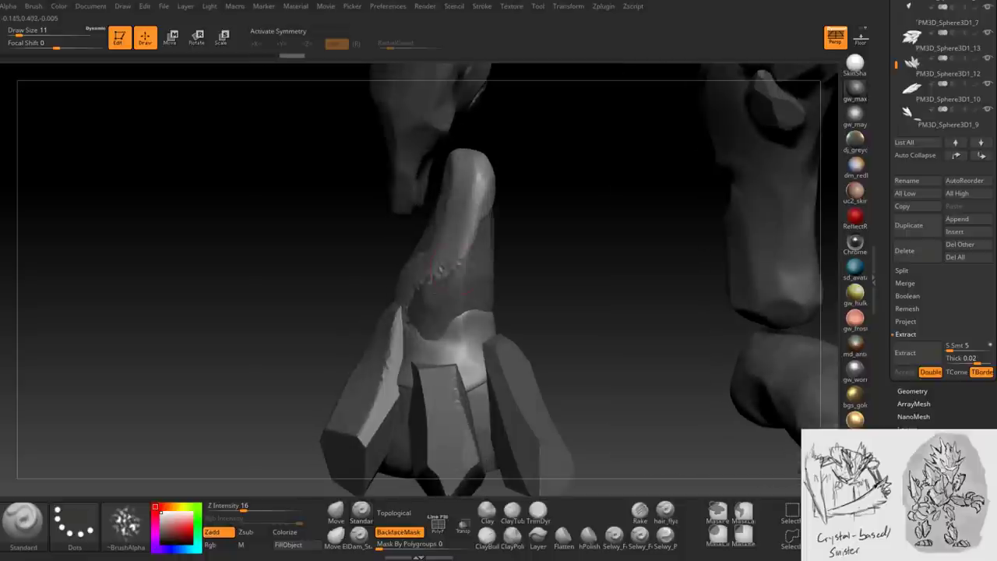
{"action": "mouse_move", "coordinate": [436, 226]}
{"action": "left_mouse_down"}
{"action": "mouse_move", "coordinate": [467, 221]}
{"action": "mouse_move", "coordinate": [484, 257]}
{"action": "mouse_move", "coordinate": [480, 385]}
{"action": "left_mouse_up"}
{"action": "mouse_move", "coordinate": [495, 244]}
{"action": "left_mouse_down"}
{"action": "mouse_move", "coordinate": [475, 257]}
{"action": "mouse_move", "coordinate": [510, 238]}
{"action": "mouse_move", "coordinate": [430, 273]}
{"action": "mouse_move", "coordinate": [511, 222]}
{"action": "left_mouse_up"}
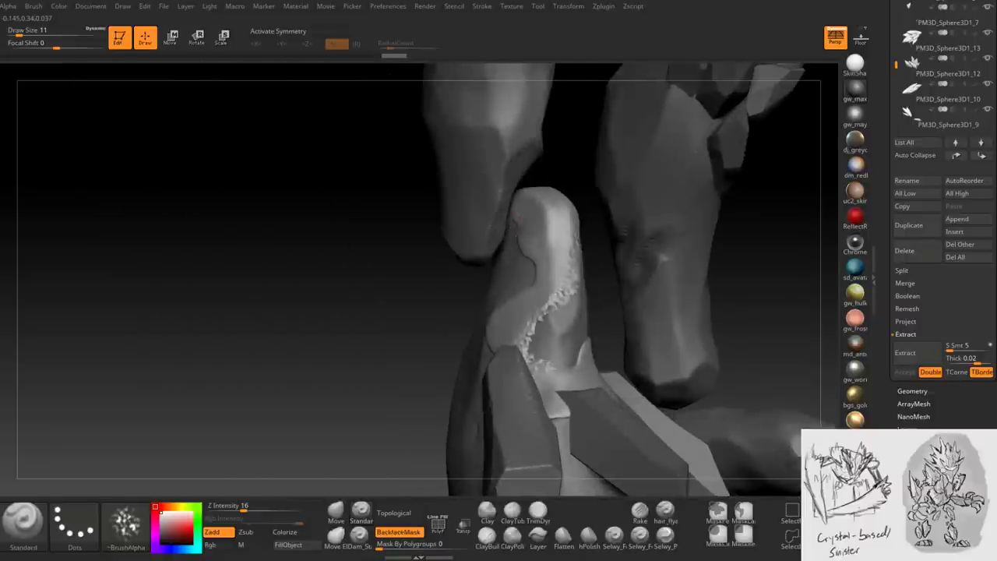
{"action": "mouse_move", "coordinate": [549, 274]}
{"action": "left_mouse_down"}
{"action": "mouse_move", "coordinate": [515, 302]}
{"action": "mouse_move", "coordinate": [503, 346]}
{"action": "mouse_move", "coordinate": [548, 389]}
{"action": "mouse_move", "coordinate": [516, 367]}
{"action": "mouse_move", "coordinate": [516, 387]}
{"action": "left_mouse_up"}
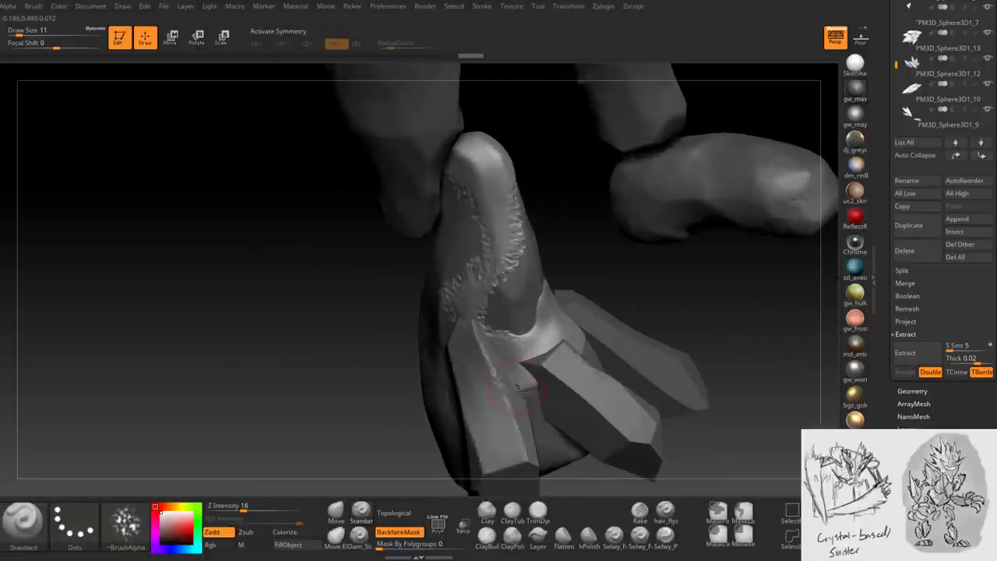
- Sculpt rock texture on the foot plate around the toe crystal bases, raising the draw size to 14
{"action": "mouse_move", "coordinate": [568, 357]}
{"action": "left_mouse_down"}
{"action": "mouse_move", "coordinate": [574, 372]}
{"action": "mouse_move", "coordinate": [586, 344]}
{"action": "left_mouse_up"}
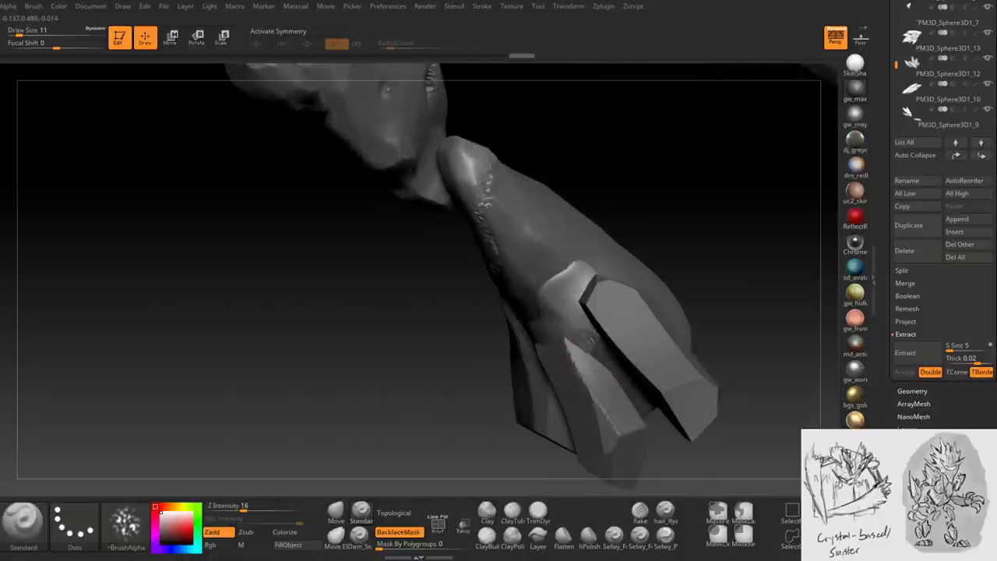
{"action": "mouse_move", "coordinate": [576, 359]}
{"action": "left_mouse_down"}
{"action": "mouse_move", "coordinate": [594, 352]}
{"action": "mouse_move", "coordinate": [575, 277]}
{"action": "mouse_move", "coordinate": [584, 312]}
{"action": "mouse_move", "coordinate": [565, 311]}
{"action": "mouse_move", "coordinate": [580, 315]}
{"action": "left_mouse_up"}
{"action": "key", "text": "space"}
{"action": "left_click_drag", "start_coordinate": [528, 353], "coordinate": [533, 353]}
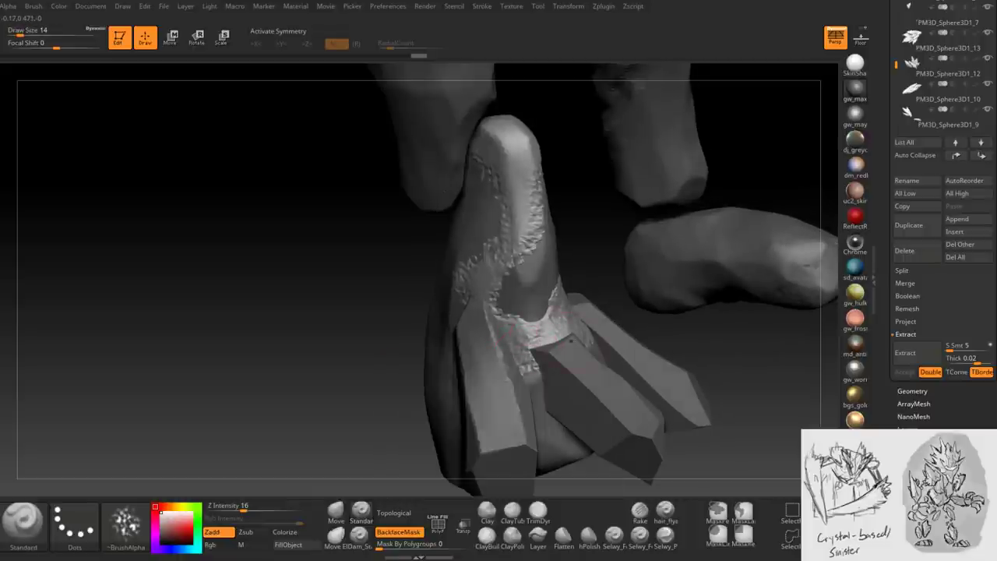
{"action": "left_click_drag", "start_coordinate": [538, 327], "coordinate": [571, 329]}
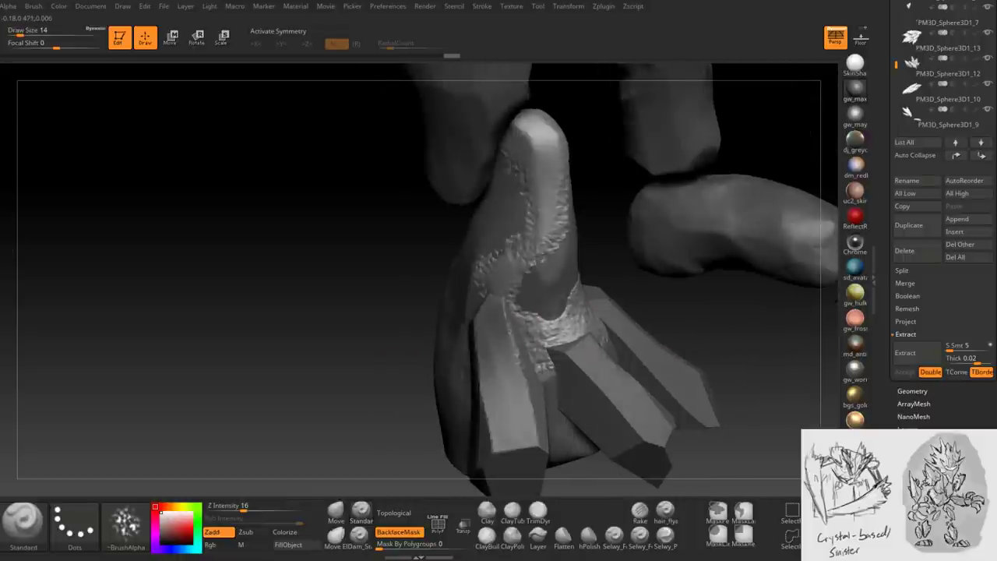
{"action": "left_click_drag", "start_coordinate": [511, 294], "coordinate": [534, 319]}
{"action": "left_click_drag", "start_coordinate": [234, 350], "coordinate": [327, 312]}
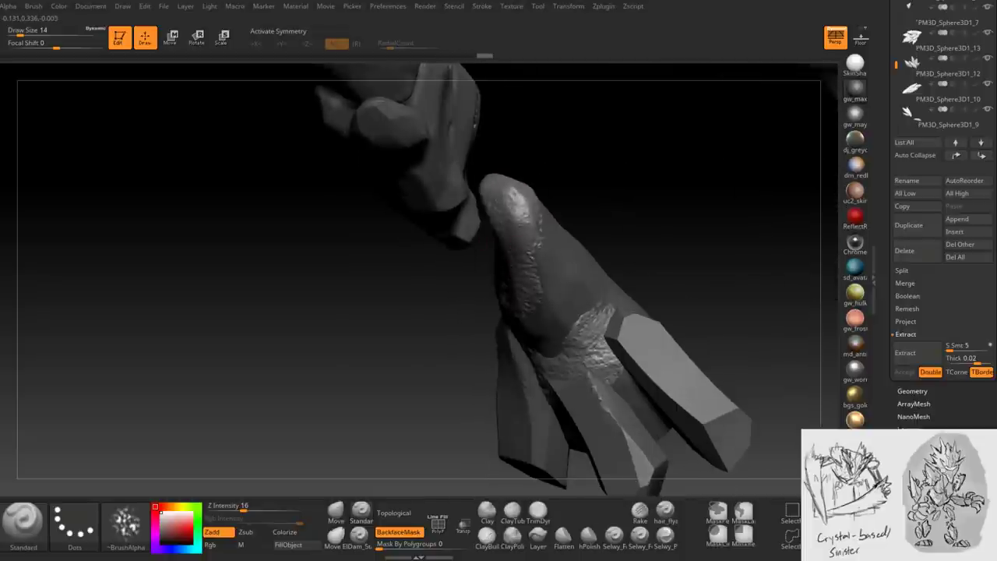
- Sculpt more rock texture along the foot plate's ankle edge and above the toe crystals, reducing the draw size to 8
{"action": "left_click_drag", "start_coordinate": [234, 351], "coordinate": [296, 319]}
{"action": "mouse_move", "coordinate": [234, 390]}
{"action": "left_mouse_down"}
{"action": "mouse_move", "coordinate": [342, 327]}
{"action": "mouse_move", "coordinate": [459, 164]}
{"action": "mouse_move", "coordinate": [456, 194]}
{"action": "mouse_move", "coordinate": [471, 242]}
{"action": "mouse_move", "coordinate": [541, 301]}
{"action": "mouse_move", "coordinate": [486, 321]}
{"action": "left_mouse_up"}
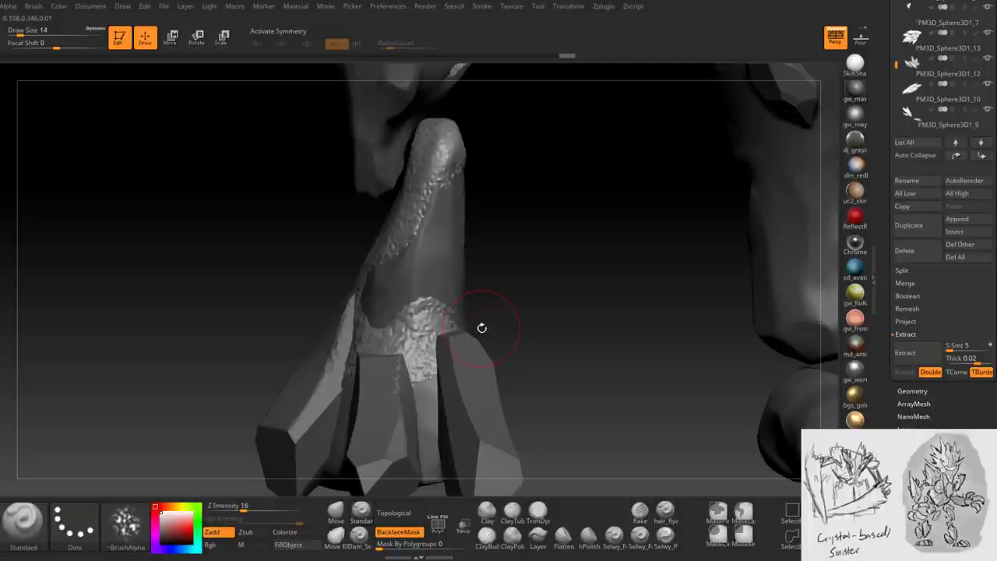
{"action": "mouse_move", "coordinate": [379, 311]}
{"action": "left_mouse_down"}
{"action": "mouse_move", "coordinate": [370, 331]}
{"action": "mouse_move", "coordinate": [384, 326]}
{"action": "left_mouse_up"}
{"action": "right_click", "coordinate": [370, 331]}
{"action": "left_click_drag", "start_coordinate": [421, 171], "coordinate": [405, 265]}
{"action": "mouse_move", "coordinate": [399, 349]}
{"action": "left_mouse_down"}
{"action": "mouse_move", "coordinate": [393, 341]}
{"action": "mouse_move", "coordinate": [413, 311]}
{"action": "mouse_move", "coordinate": [455, 335]}
{"action": "mouse_move", "coordinate": [483, 327]}
{"action": "mouse_move", "coordinate": [462, 334]}
{"action": "mouse_move", "coordinate": [427, 272]}
{"action": "mouse_move", "coordinate": [460, 224]}
{"action": "mouse_move", "coordinate": [445, 234]}
{"action": "left_mouse_up"}
{"action": "key", "text": "space"}
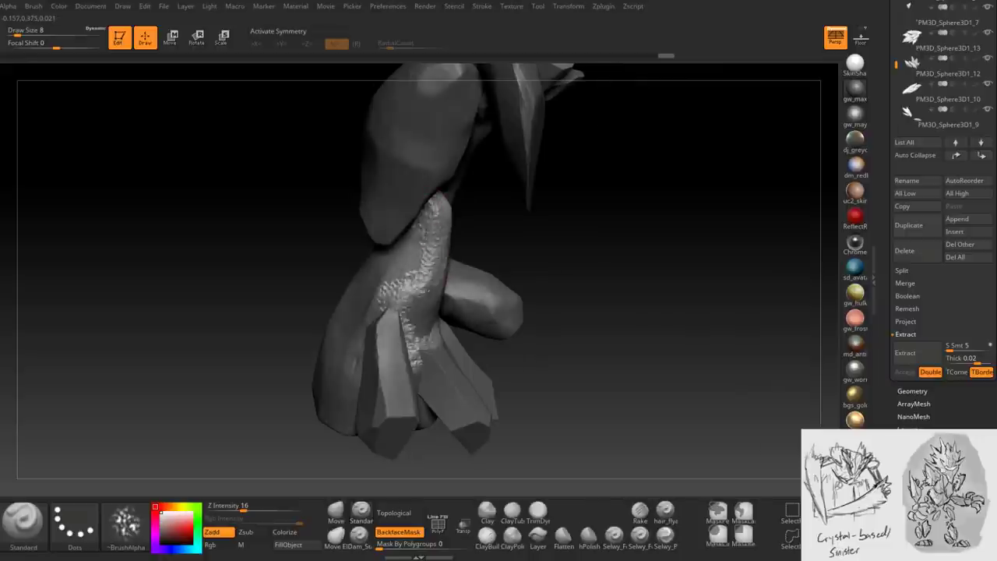
- Roughen the foot plate's ankle section with broader rock texture strokes at draw size 18
{"action": "mouse_move", "coordinate": [423, 269]}
{"action": "left_mouse_down"}
{"action": "mouse_move", "coordinate": [403, 278]}
{"action": "mouse_move", "coordinate": [405, 307]}
{"action": "mouse_move", "coordinate": [426, 265]}
{"action": "mouse_move", "coordinate": [410, 279]}
{"action": "left_mouse_up"}
{"action": "key", "text": "space"}
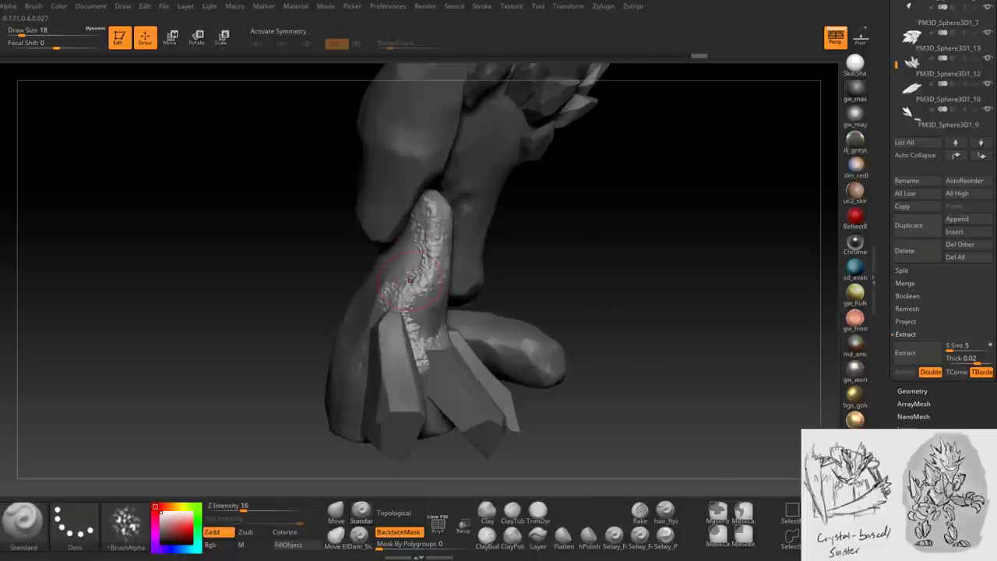
{"action": "mouse_move", "coordinate": [411, 279]}
{"action": "left_mouse_down"}
{"action": "mouse_move", "coordinate": [466, 327]}
{"action": "mouse_move", "coordinate": [584, 284]}
{"action": "mouse_move", "coordinate": [444, 346]}
{"action": "left_mouse_up"}
{"action": "key", "text": "ctrl"}
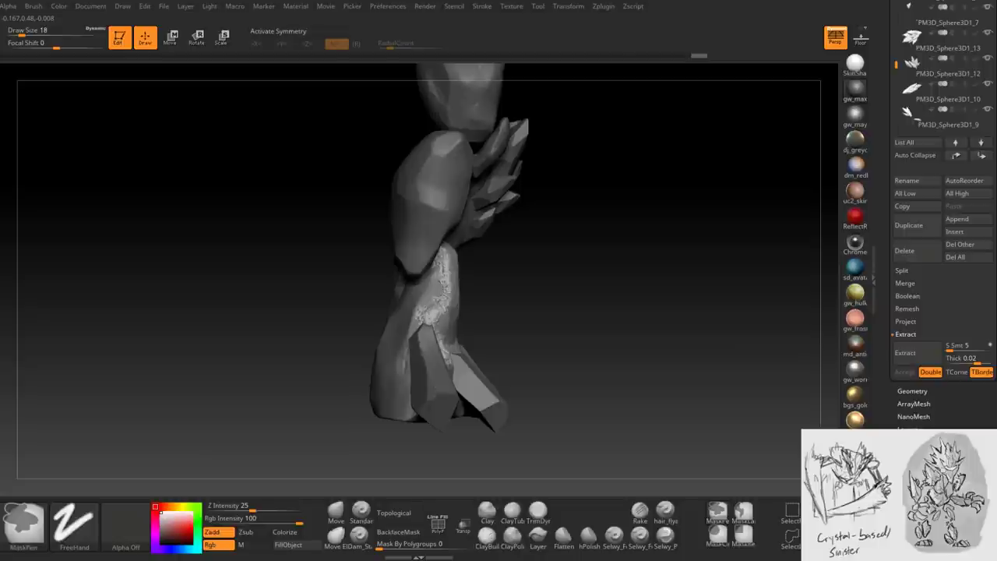
{"action": "key", "text": "ctrl"}
{"action": "mouse_move", "coordinate": [444, 346]}
{"action": "left_mouse_down"}
{"action": "mouse_move", "coordinate": [514, 331]}
{"action": "mouse_move", "coordinate": [452, 315]}
{"action": "left_mouse_up"}
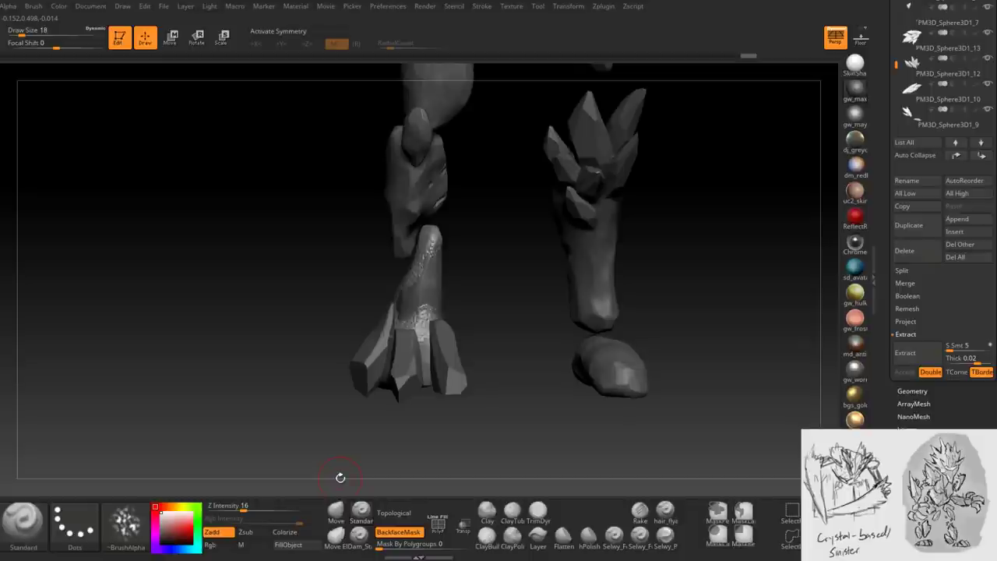
- Select the lower leg that carries the knee crystals and mask its upper area around the crystal bases and calf at draw size 31
{"action": "mouse_move", "coordinate": [393, 351]}
{"action": "left_mouse_down"}
{"action": "mouse_move", "coordinate": [467, 342]}
{"action": "mouse_move", "coordinate": [463, 356]}
{"action": "left_mouse_up"}
{"action": "mouse_move", "coordinate": [463, 356]}
{"action": "right_mouse_down", "text": "ctrl"}
{"action": "mouse_move", "coordinate": [400, 399]}
{"action": "mouse_move", "coordinate": [381, 357]}
{"action": "right_mouse_up", "text": "ctrl"}
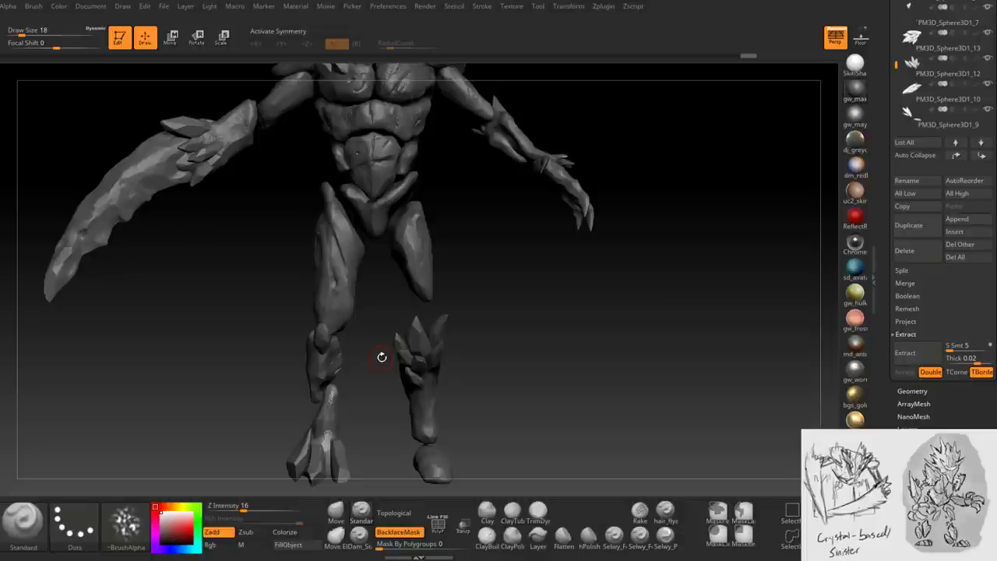
{"action": "mouse_move", "coordinate": [381, 356]}
{"action": "left_mouse_down"}
{"action": "mouse_move", "coordinate": [527, 289]}
{"action": "mouse_move", "coordinate": [421, 350]}
{"action": "mouse_move", "coordinate": [329, 330]}
{"action": "mouse_move", "coordinate": [335, 430]}
{"action": "left_mouse_up"}
{"action": "left_click", "coordinate": [329, 330], "text": "alt"}
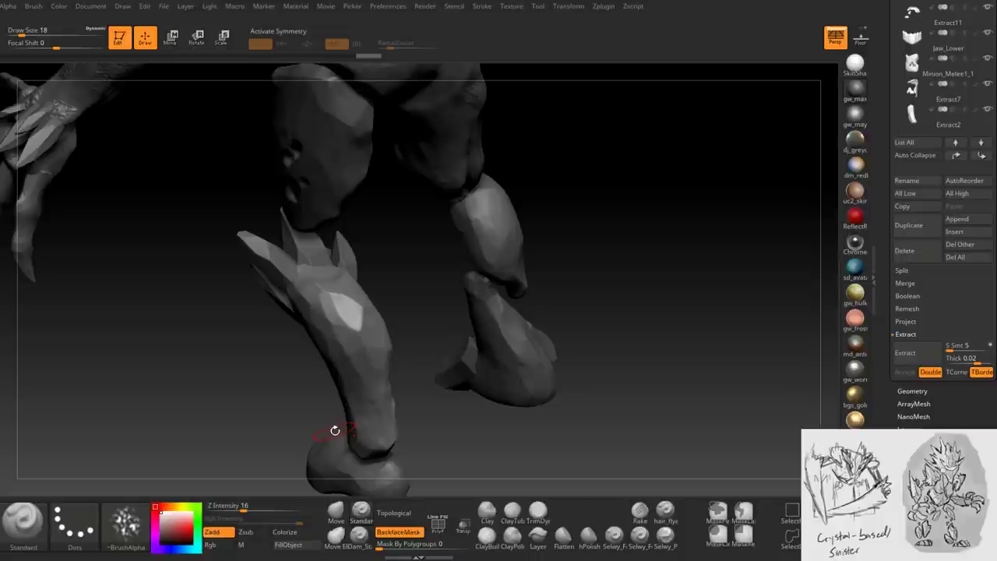
{"action": "mouse_move", "coordinate": [334, 430]}
{"action": "left_mouse_down"}
{"action": "mouse_move", "coordinate": [324, 278]}
{"action": "mouse_move", "coordinate": [320, 294]}
{"action": "mouse_move", "coordinate": [342, 296]}
{"action": "mouse_move", "coordinate": [339, 316]}
{"action": "mouse_move", "coordinate": [359, 334]}
{"action": "left_mouse_up"}
{"action": "mouse_move", "coordinate": [359, 340]}
{"action": "right_mouse_down"}
{"action": "mouse_move", "coordinate": [372, 296]}
{"action": "mouse_move", "coordinate": [318, 323]}
{"action": "right_mouse_up"}
{"action": "mouse_move", "coordinate": [318, 323]}
{"action": "left_mouse_down", "text": "ctrl"}
{"action": "mouse_move", "coordinate": [280, 315]}
{"action": "mouse_move", "coordinate": [282, 340]}
{"action": "left_mouse_up", "text": "ctrl"}
{"action": "mouse_move", "coordinate": [282, 341]}
{"action": "right_mouse_down"}
{"action": "mouse_move", "coordinate": [345, 351]}
{"action": "mouse_move", "coordinate": [327, 354]}
{"action": "right_mouse_up"}
{"action": "mouse_move", "coordinate": [343, 319]}
{"action": "left_mouse_down", "text": "ctrl"}
{"action": "mouse_move", "coordinate": [294, 298]}
{"action": "mouse_move", "coordinate": [261, 331]}
{"action": "left_mouse_up", "text": "ctrl"}
{"action": "mouse_move", "coordinate": [261, 331]}
{"action": "right_mouse_down"}
{"action": "mouse_move", "coordinate": [358, 335]}
{"action": "mouse_move", "coordinate": [283, 312]}
{"action": "right_mouse_up"}
{"action": "left_click_drag", "start_coordinate": [283, 311], "coordinate": [290, 343], "text": "ctrl"}
{"action": "mouse_move", "coordinate": [289, 343]}
{"action": "right_mouse_down"}
{"action": "mouse_move", "coordinate": [351, 343]}
{"action": "mouse_move", "coordinate": [419, 318]}
{"action": "mouse_move", "coordinate": [449, 261]}
{"action": "right_mouse_up"}
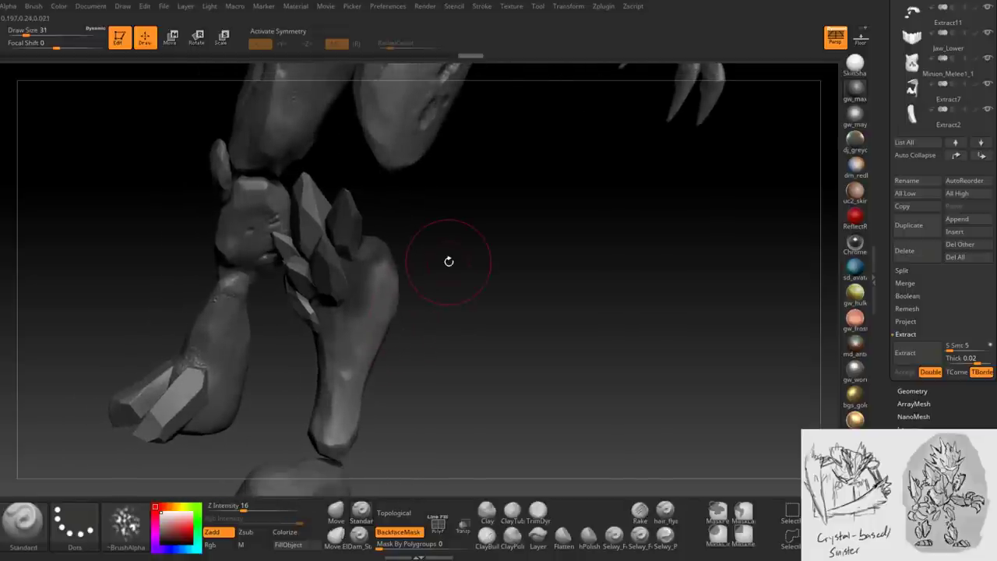
- Set the extract thickness to 0.00294 and extract the masked lower-leg area as a new subtool
{"action": "left_click", "coordinate": [970, 358]}
{"action": "type", "text": "0.00294"}
{"action": "key", "text": "Return"}
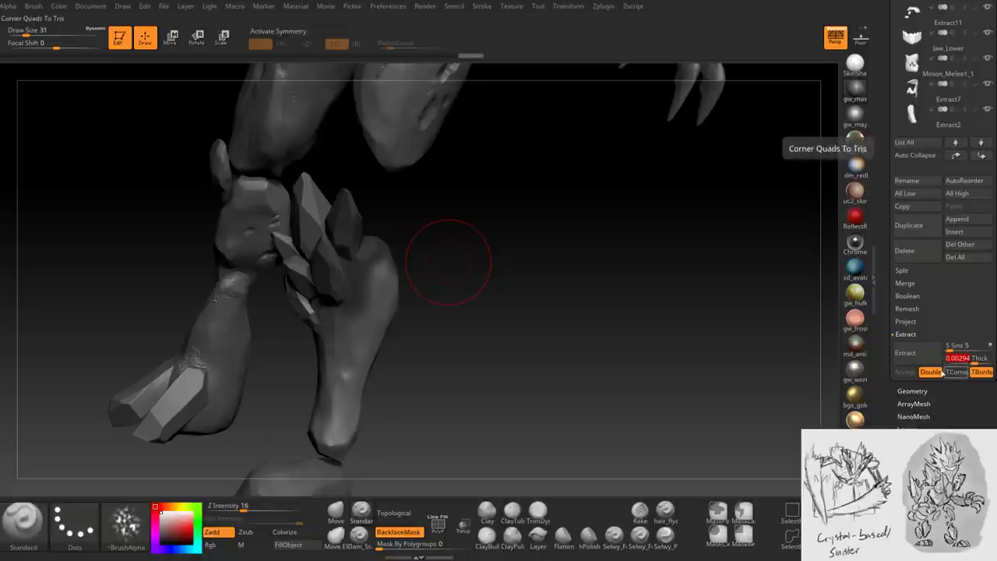
{"action": "left_click", "coordinate": [905, 352]}
{"action": "left_click", "coordinate": [904, 372]}
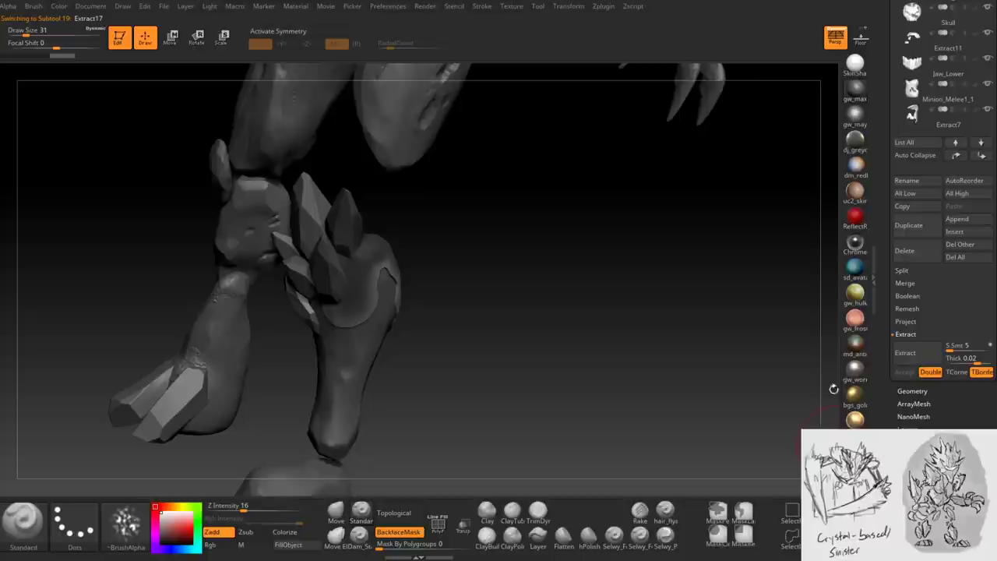
- Smooth the inner border of the extracted lower-leg plate and save the project
{"action": "left_click_drag", "start_coordinate": [342, 315], "coordinate": [346, 319]}
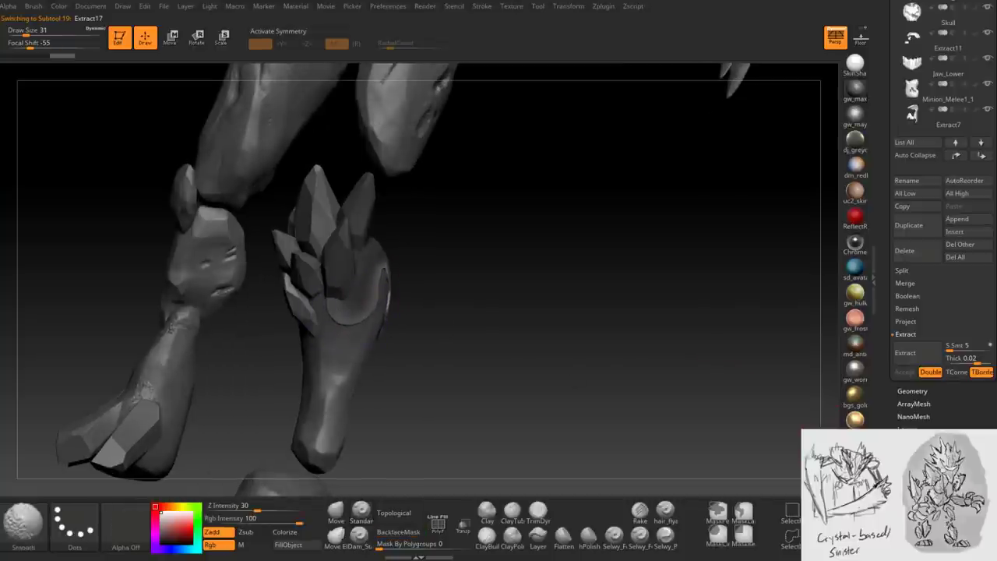
{"action": "key", "text": "ctrl+s"}
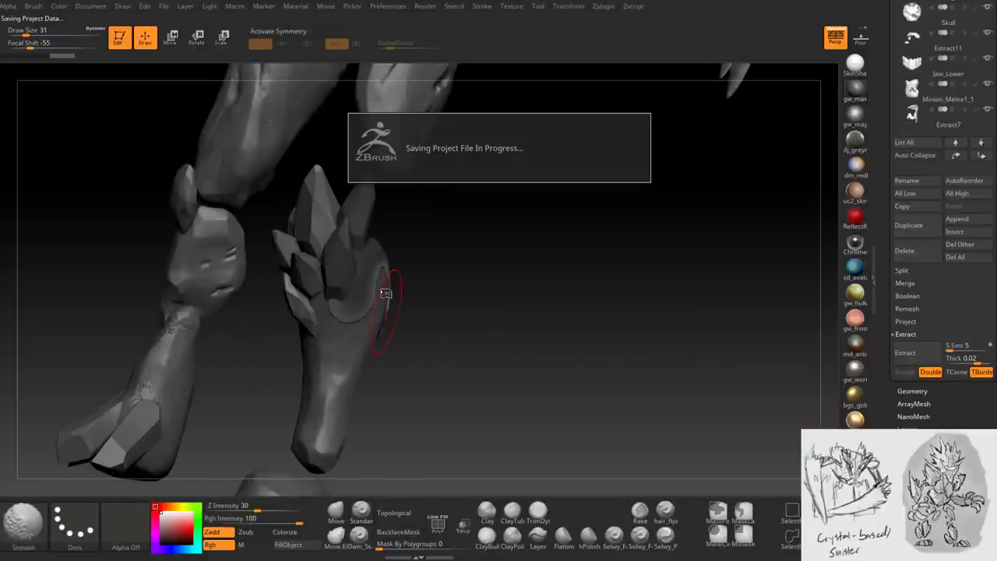
{"action": "mouse_move", "coordinate": [381, 329]}
{"action": "right_mouse_down"}
{"action": "mouse_move", "coordinate": [366, 312]}
{"action": "mouse_move", "coordinate": [390, 296]}
{"action": "right_mouse_up"}
- Smooth the lower-leg plate's remaining borders around the calf and shin at draw size 46
{"action": "key", "text": "space"}
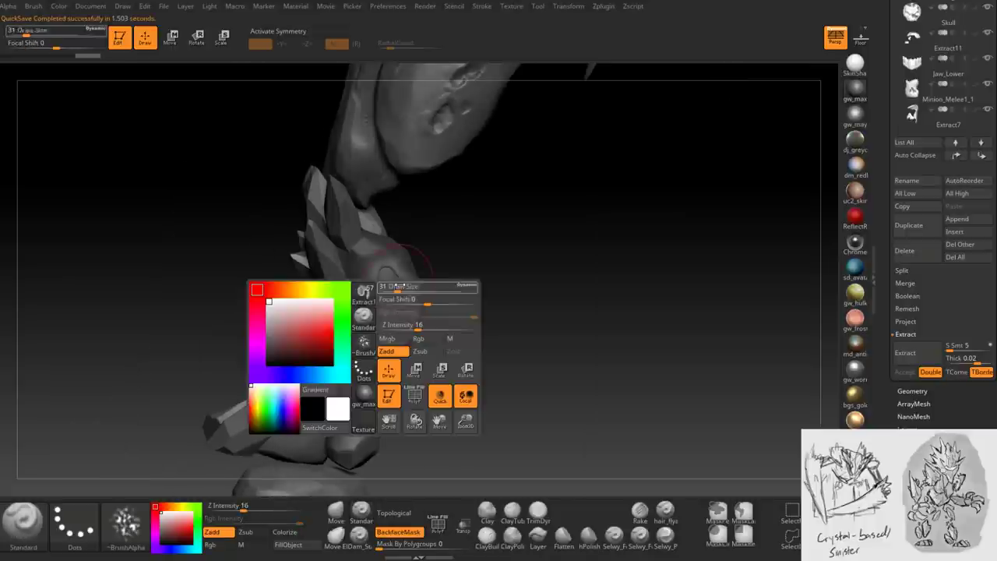
{"action": "left_click_drag", "start_coordinate": [393, 286], "coordinate": [410, 288]}
{"action": "right_click_drag", "start_coordinate": [389, 296], "coordinate": [436, 249]}
{"action": "key", "text": "shift"}
{"action": "right_click_drag", "start_coordinate": [448, 293], "coordinate": [397, 306]}
{"action": "key", "text": "shift"}
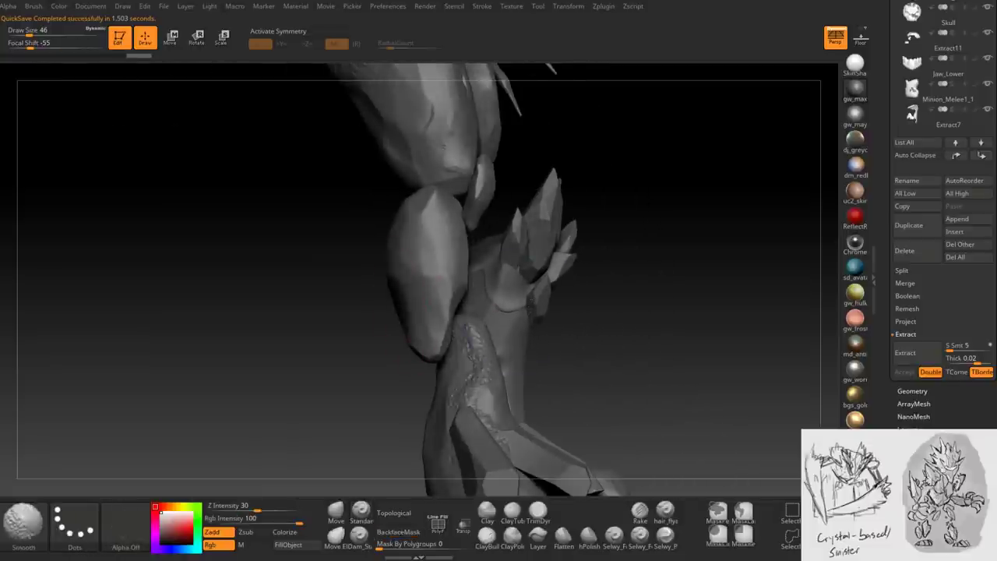
{"action": "key", "text": "shift"}
{"action": "right_click_drag", "start_coordinate": [404, 366], "coordinate": [491, 374]}
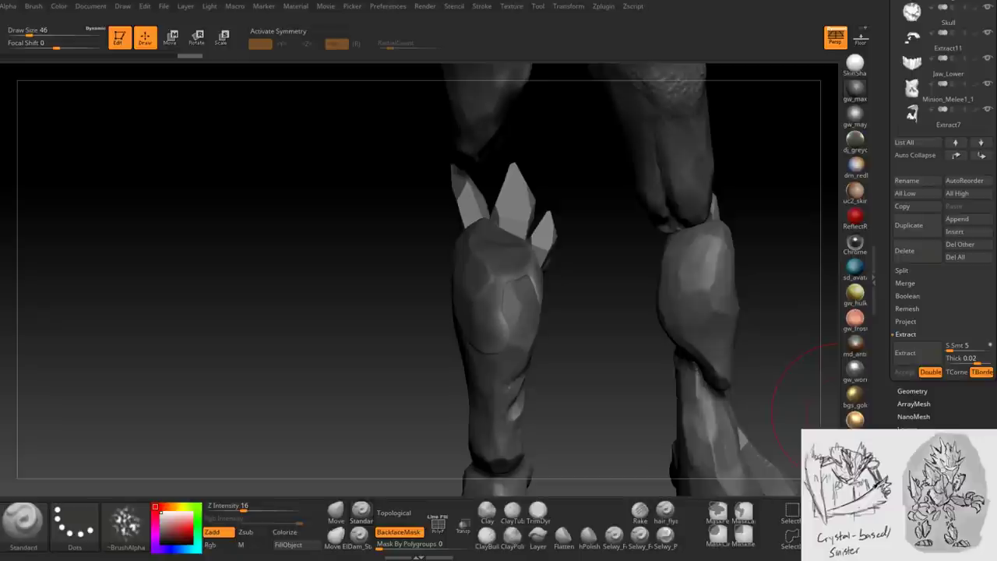
{"action": "mouse_move", "coordinate": [579, 316]}
{"action": "left_mouse_down"}
{"action": "mouse_move", "coordinate": [583, 304]}
{"action": "mouse_move", "coordinate": [567, 302]}
{"action": "left_mouse_up"}
{"action": "left_click_drag", "start_coordinate": [520, 420], "coordinate": [459, 491], "text": "ctrl+shift"}
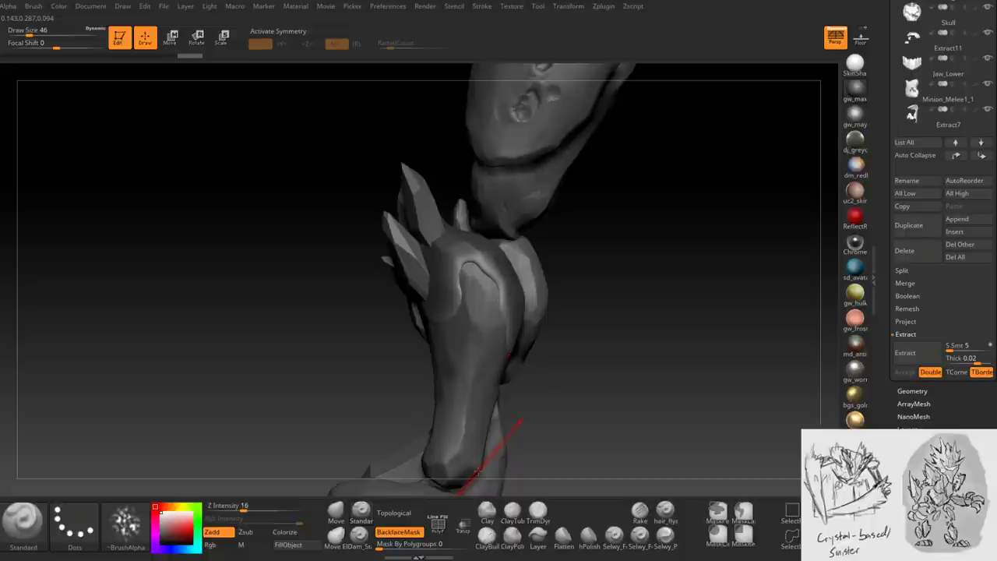
{"action": "key", "text": "ctrl"}
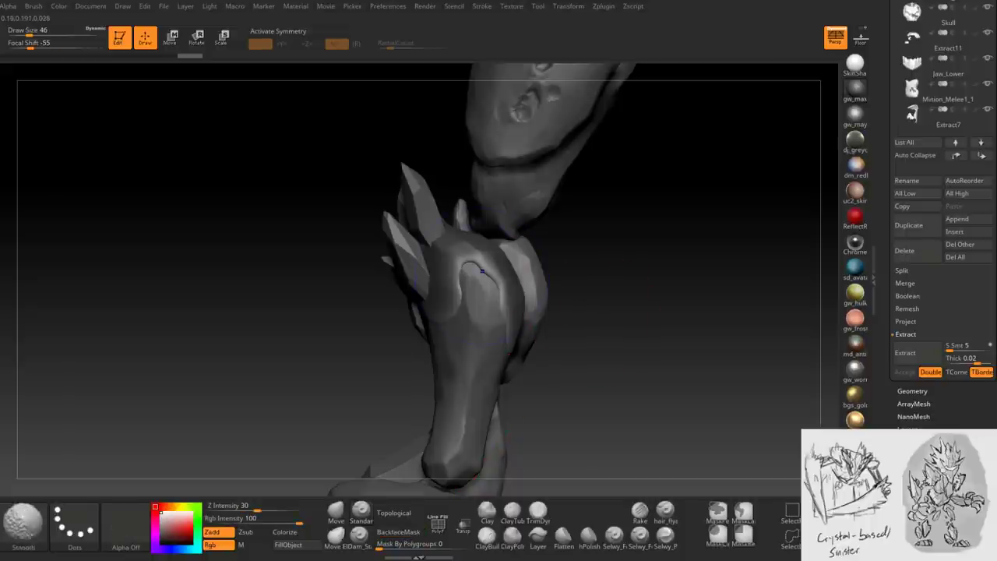
- Sculpt rock texture on the lower-leg plate around the crystal bases with the Standard brush at draw size 23
{"action": "mouse_move", "coordinate": [584, 256]}
{"action": "left_mouse_down"}
{"action": "mouse_move", "coordinate": [475, 278]}
{"action": "mouse_move", "coordinate": [460, 308]}
{"action": "mouse_move", "coordinate": [444, 305]}
{"action": "mouse_move", "coordinate": [483, 261]}
{"action": "mouse_move", "coordinate": [545, 327]}
{"action": "mouse_move", "coordinate": [559, 315]}
{"action": "mouse_move", "coordinate": [541, 265]}
{"action": "mouse_move", "coordinate": [564, 237]}
{"action": "mouse_move", "coordinate": [584, 245]}
{"action": "mouse_move", "coordinate": [560, 238]}
{"action": "mouse_move", "coordinate": [615, 269]}
{"action": "mouse_move", "coordinate": [598, 236]}
{"action": "mouse_move", "coordinate": [615, 274]}
{"action": "left_mouse_up"}
{"action": "mouse_move", "coordinate": [629, 225]}
{"action": "left_mouse_down"}
{"action": "mouse_move", "coordinate": [618, 243]}
{"action": "mouse_move", "coordinate": [597, 227]}
{"action": "left_mouse_up"}
{"action": "mouse_move", "coordinate": [436, 249]}
{"action": "left_mouse_down"}
{"action": "mouse_move", "coordinate": [557, 218]}
{"action": "mouse_move", "coordinate": [530, 229]}
{"action": "mouse_move", "coordinate": [545, 207]}
{"action": "left_mouse_up"}
{"action": "left_click_drag", "start_coordinate": [546, 170], "coordinate": [580, 195]}
{"action": "left_click_drag", "start_coordinate": [312, 312], "coordinate": [358, 296]}
{"action": "left_click_drag", "start_coordinate": [312, 327], "coordinate": [389, 366]}
{"action": "left_click_drag", "start_coordinate": [436, 280], "coordinate": [480, 377]}
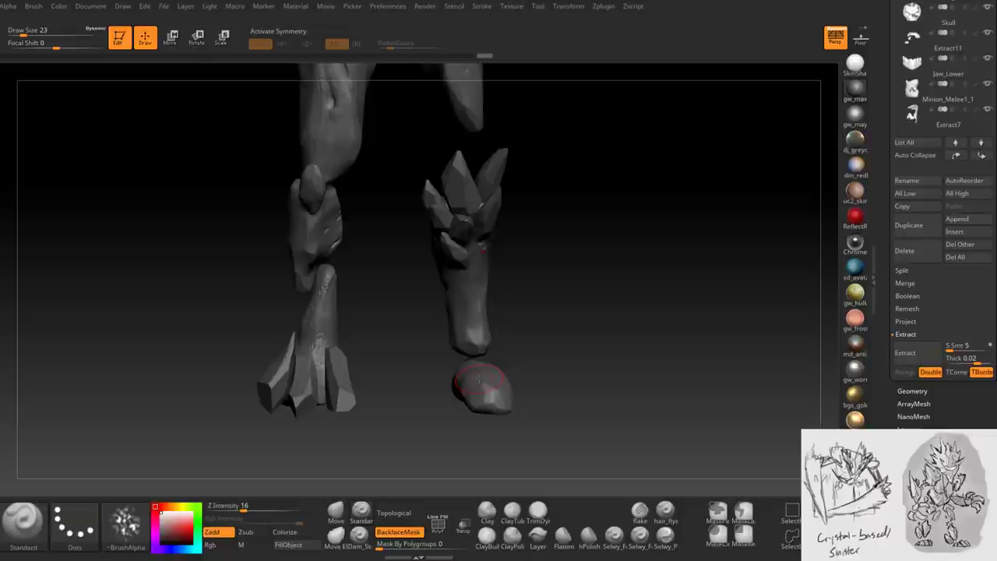
{"action": "left_click_drag", "start_coordinate": [595, 274], "coordinate": [499, 282]}
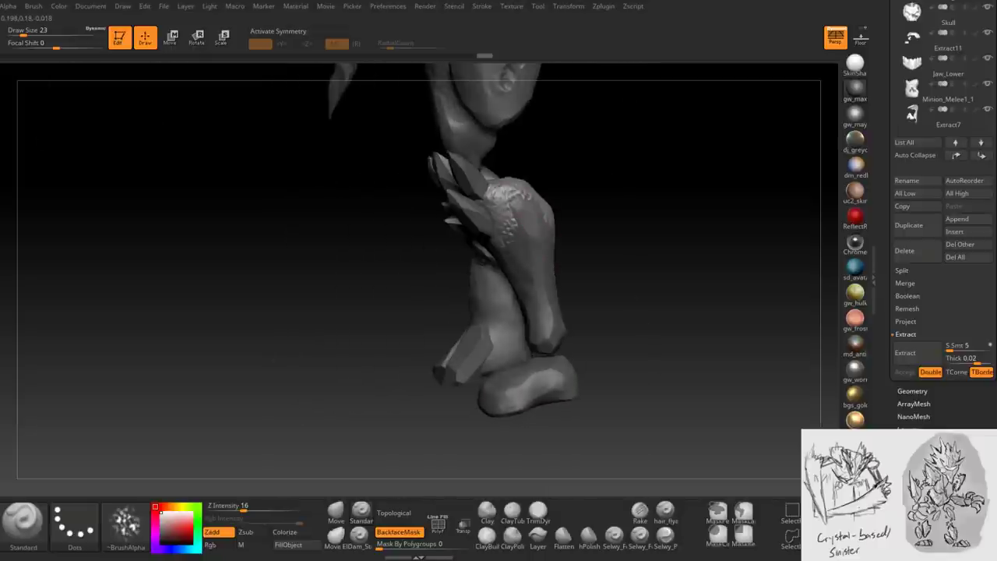
- Examine the whole creature from front and back, including the shoulder plate, to judge the distribution of rock texture
{"action": "mouse_move", "coordinate": [505, 227]}
{"action": "left_mouse_down"}
{"action": "mouse_move", "coordinate": [475, 214]}
{"action": "mouse_move", "coordinate": [545, 207]}
{"action": "mouse_move", "coordinate": [388, 299]}
{"action": "mouse_move", "coordinate": [467, 303]}
{"action": "mouse_move", "coordinate": [457, 241]}
{"action": "left_mouse_up"}
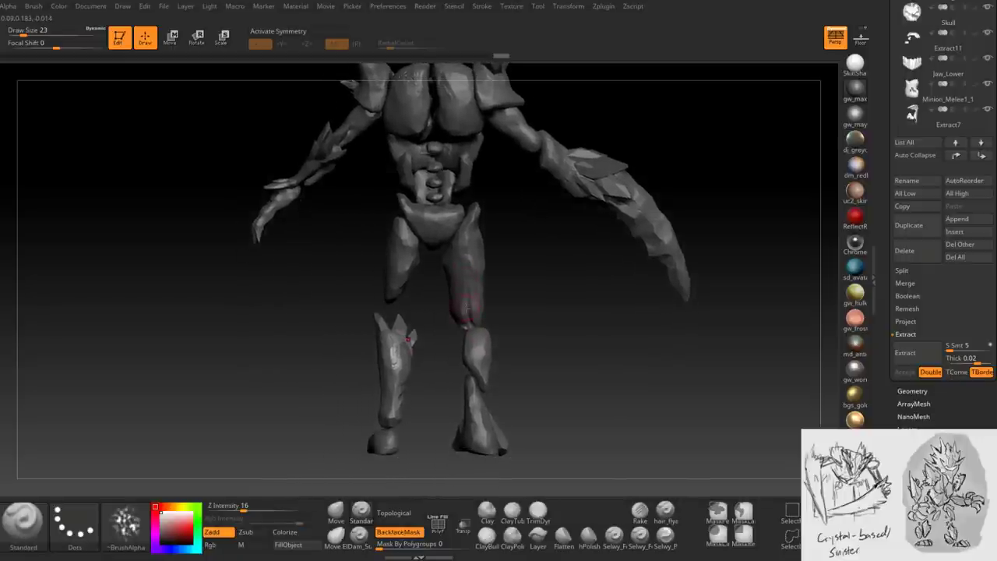
{"action": "mouse_move", "coordinate": [485, 316]}
{"action": "left_mouse_down"}
{"action": "mouse_move", "coordinate": [406, 322]}
{"action": "mouse_move", "coordinate": [476, 335]}
{"action": "mouse_move", "coordinate": [426, 334]}
{"action": "mouse_move", "coordinate": [456, 306]}
{"action": "mouse_move", "coordinate": [469, 314]}
{"action": "left_mouse_up"}
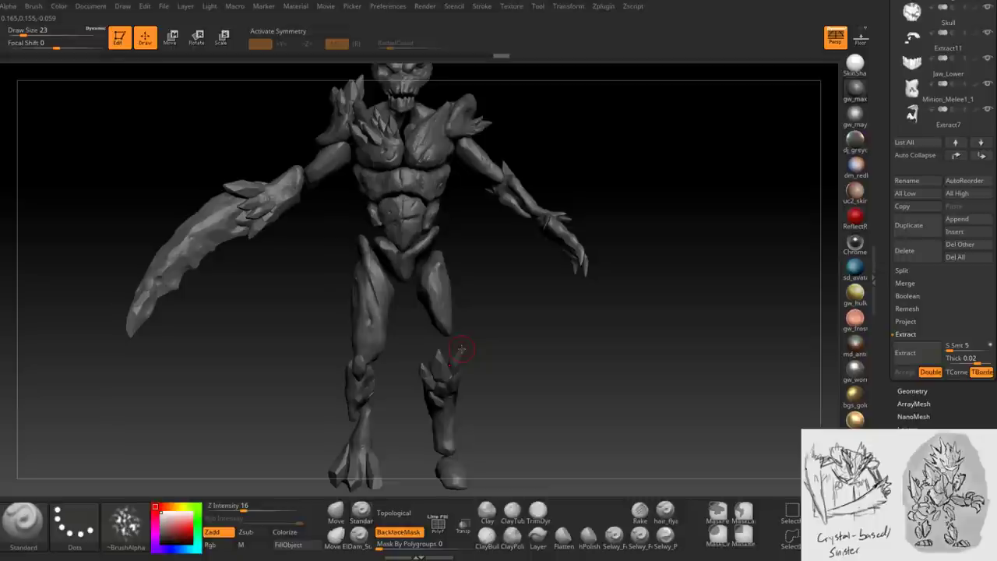
{"action": "left_click_drag", "start_coordinate": [537, 269], "coordinate": [487, 340]}
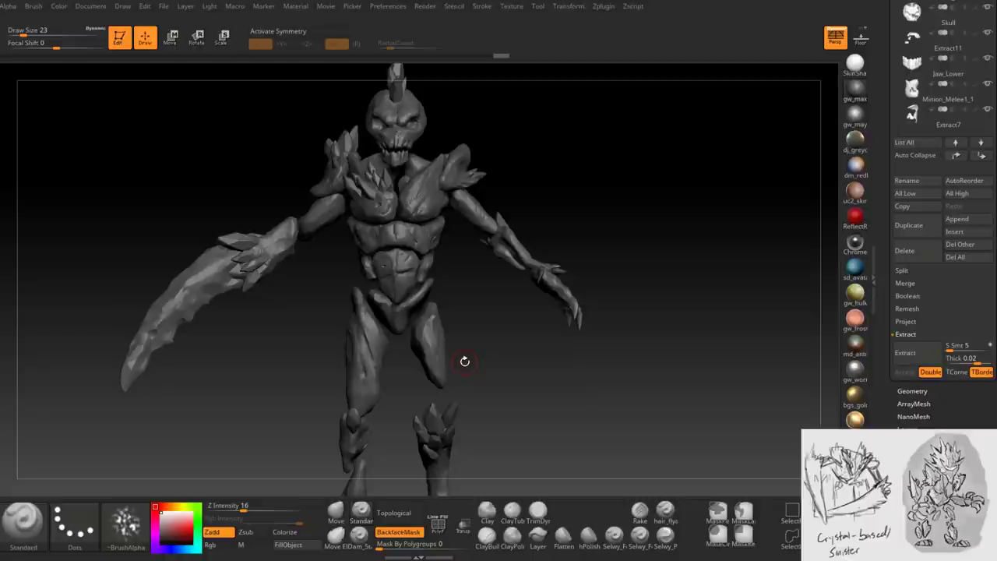
{"action": "left_click_drag", "start_coordinate": [491, 301], "coordinate": [460, 285]}
{"action": "left_click", "coordinate": [471, 249], "text": "alt"}
{"action": "right_click", "coordinate": [458, 307]}
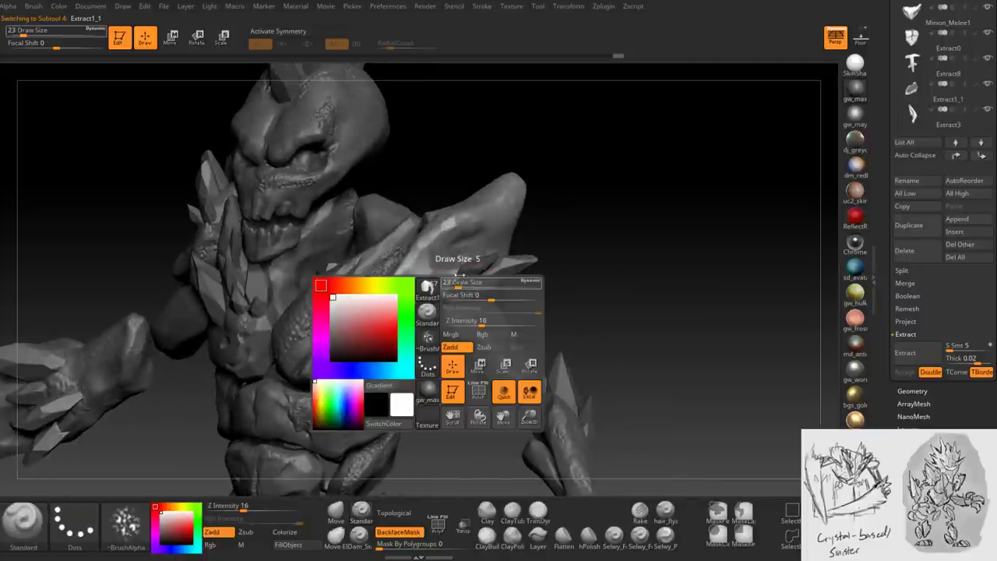
{"action": "mouse_move", "coordinate": [458, 307]}
{"action": "right_mouse_down"}
{"action": "mouse_move", "coordinate": [436, 300]}
{"action": "mouse_move", "coordinate": [425, 327]}
{"action": "right_mouse_up"}
{"action": "right_click_drag", "start_coordinate": [483, 243], "coordinate": [465, 293]}
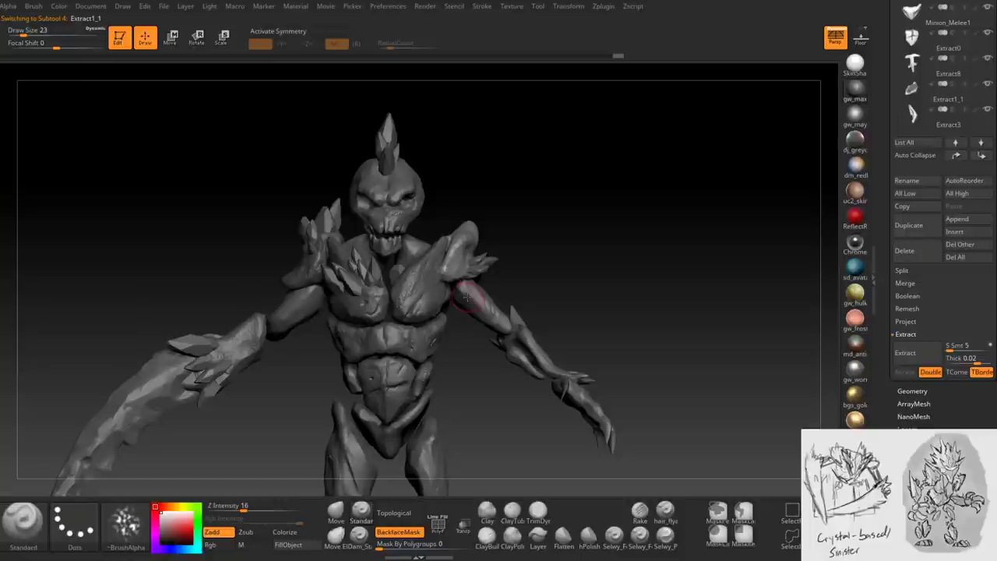
{"action": "mouse_move", "coordinate": [467, 296]}
{"action": "right_mouse_down"}
{"action": "mouse_move", "coordinate": [443, 296]}
{"action": "mouse_move", "coordinate": [477, 288]}
{"action": "mouse_move", "coordinate": [433, 300]}
{"action": "mouse_move", "coordinate": [545, 312]}
{"action": "mouse_move", "coordinate": [494, 349]}
{"action": "mouse_move", "coordinate": [467, 345]}
{"action": "mouse_move", "coordinate": [453, 306]}
{"action": "right_mouse_up"}
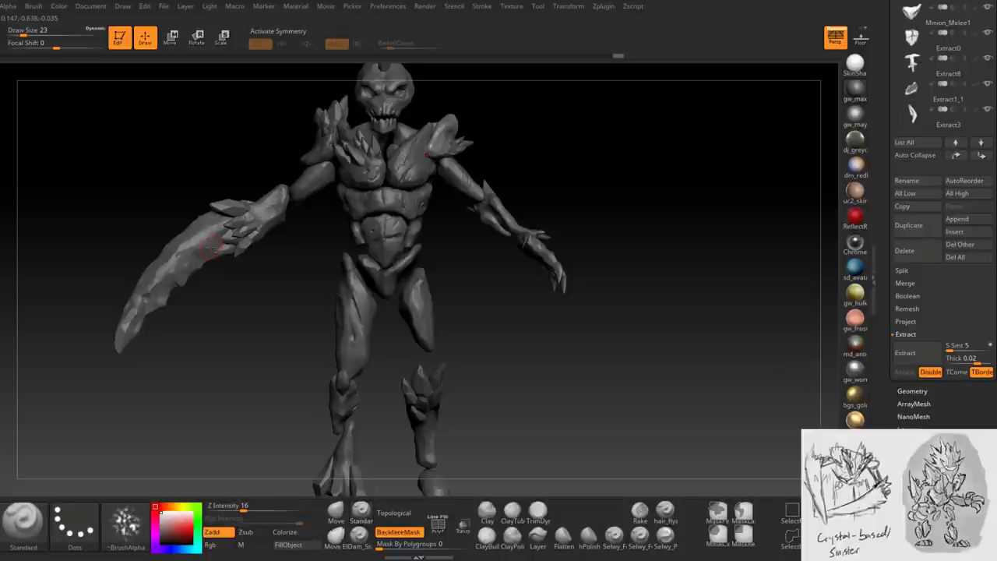
- Select the large arm blade, rotate it to hang more steeply and move it inward toward the body
{"action": "left_click", "coordinate": [222, 281], "text": "alt"}
{"action": "right_click_drag", "start_coordinate": [223, 280], "coordinate": [292, 296], "text": "alt"}
{"action": "left_click", "coordinate": [222, 39]}
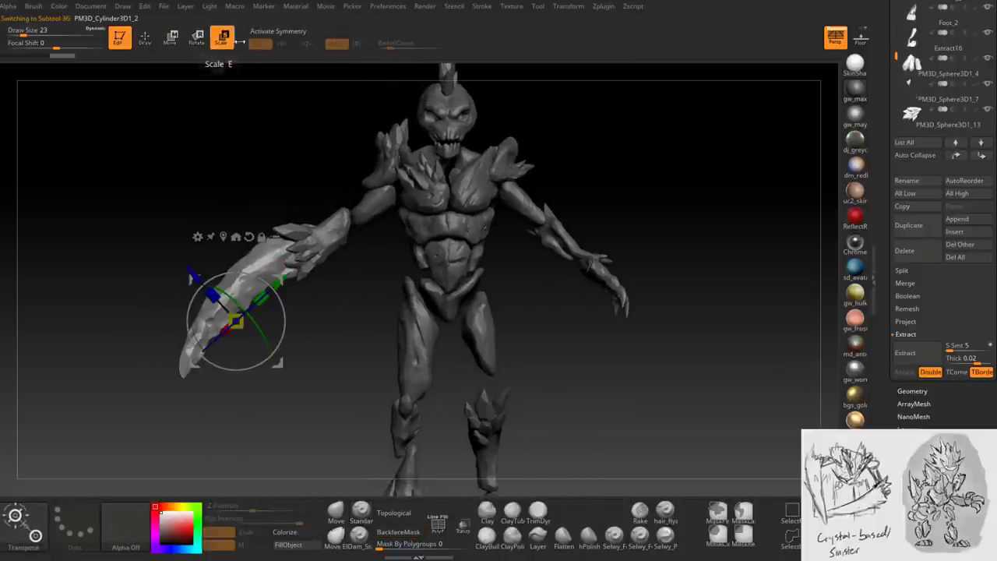
{"action": "left_click_drag", "start_coordinate": [286, 307], "coordinate": [254, 338]}
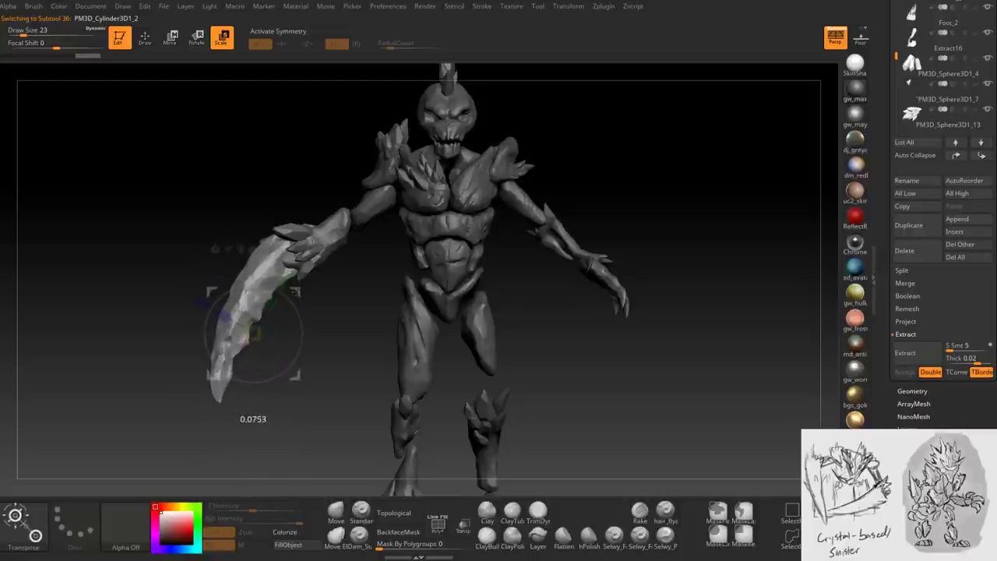
{"action": "left_click_drag", "start_coordinate": [327, 281], "coordinate": [369, 314]}
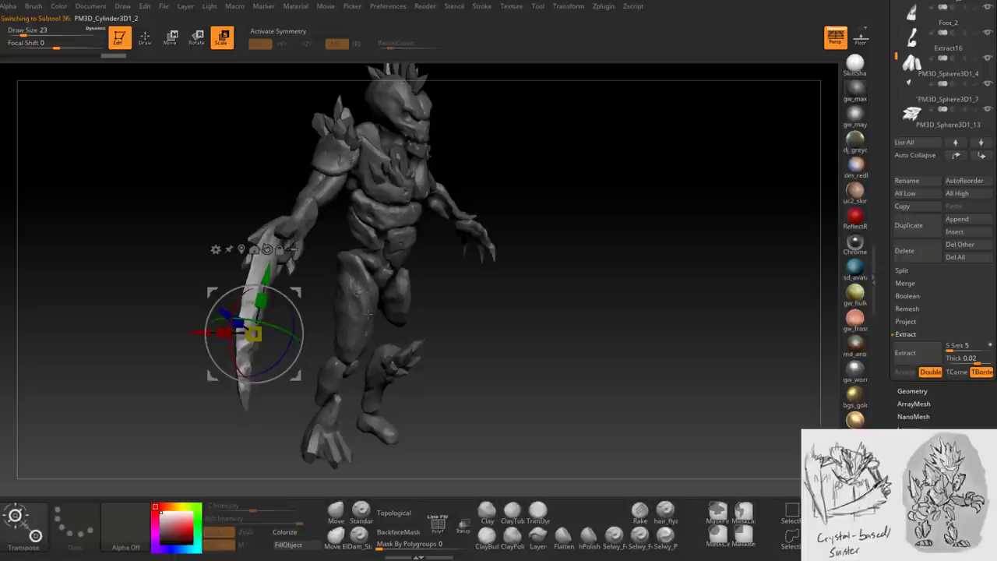
- Adjust the forearm plate and its crystals around the blade's base with the Move brush, raising the draw size from 27 to 33
{"action": "key", "text": "q"}
{"action": "left_click", "coordinate": [367, 313], "text": "alt"}
{"action": "key", "text": "space"}
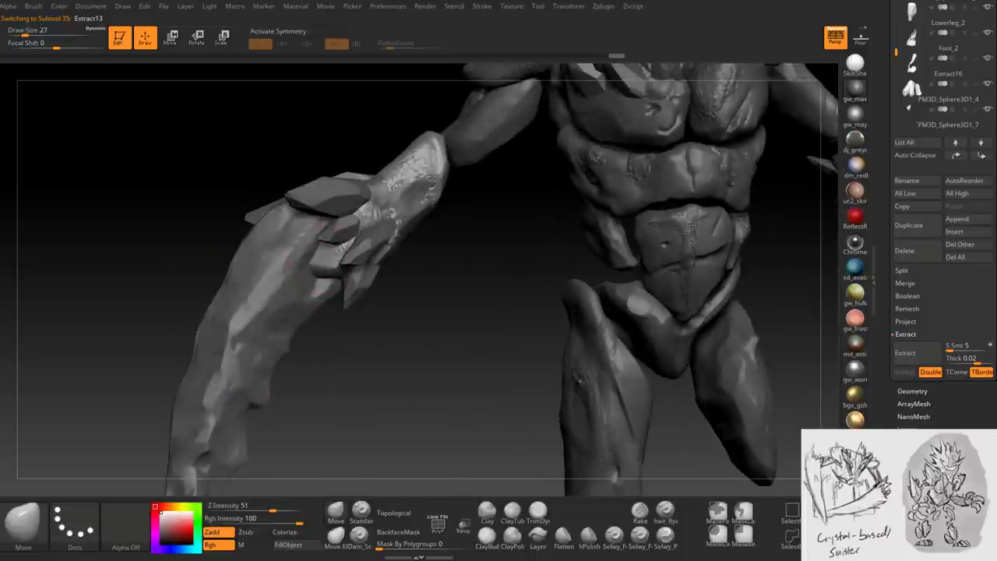
{"action": "mouse_move", "coordinate": [325, 256]}
{"action": "left_mouse_down"}
{"action": "mouse_move", "coordinate": [342, 247]}
{"action": "mouse_move", "coordinate": [366, 257]}
{"action": "mouse_move", "coordinate": [331, 253]}
{"action": "left_mouse_up"}
{"action": "mouse_move", "coordinate": [330, 254]}
{"action": "right_mouse_down"}
{"action": "mouse_move", "coordinate": [274, 273]}
{"action": "mouse_move", "coordinate": [331, 257]}
{"action": "mouse_move", "coordinate": [226, 263]}
{"action": "mouse_move", "coordinate": [405, 238]}
{"action": "mouse_move", "coordinate": [402, 171]}
{"action": "mouse_move", "coordinate": [390, 195]}
{"action": "mouse_move", "coordinate": [405, 203]}
{"action": "mouse_move", "coordinate": [345, 248]}
{"action": "mouse_move", "coordinate": [351, 204]}
{"action": "right_mouse_up"}
{"action": "left_click", "coordinate": [345, 248], "text": "alt"}
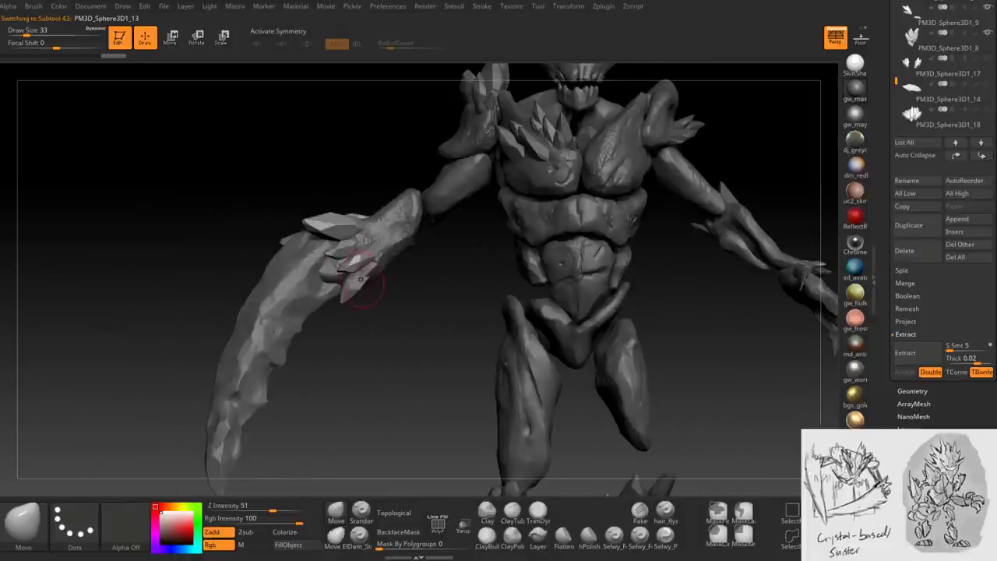
{"action": "mouse_move", "coordinate": [376, 305]}
{"action": "right_mouse_down"}
{"action": "mouse_move", "coordinate": [347, 348]}
{"action": "mouse_move", "coordinate": [363, 356]}
{"action": "right_mouse_up"}
{"action": "left_click", "coordinate": [315, 310], "text": "alt"}
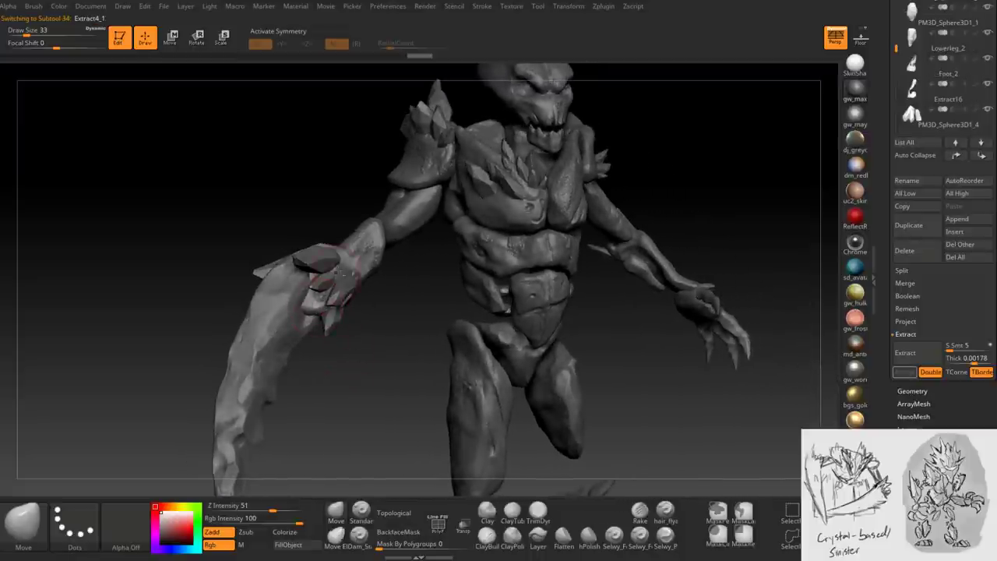
- Build up clay on the blade's base beside the forearm crystals with ClayBuildup at draw size 18, with backface masking enabled
{"action": "left_click", "coordinate": [487, 536]}
{"action": "mouse_move", "coordinate": [356, 370]}
{"action": "right_mouse_down", "text": "ctrl"}
{"action": "mouse_move", "coordinate": [310, 313]}
{"action": "mouse_move", "coordinate": [366, 335]}
{"action": "right_mouse_up", "text": "ctrl"}
{"action": "key", "text": "space"}
{"action": "left_click_drag", "start_coordinate": [281, 319], "coordinate": [257, 319]}
{"action": "left_click", "coordinate": [471, 536]}
{"action": "left_click", "coordinate": [464, 533]}
{"action": "left_click", "coordinate": [437, 526]}
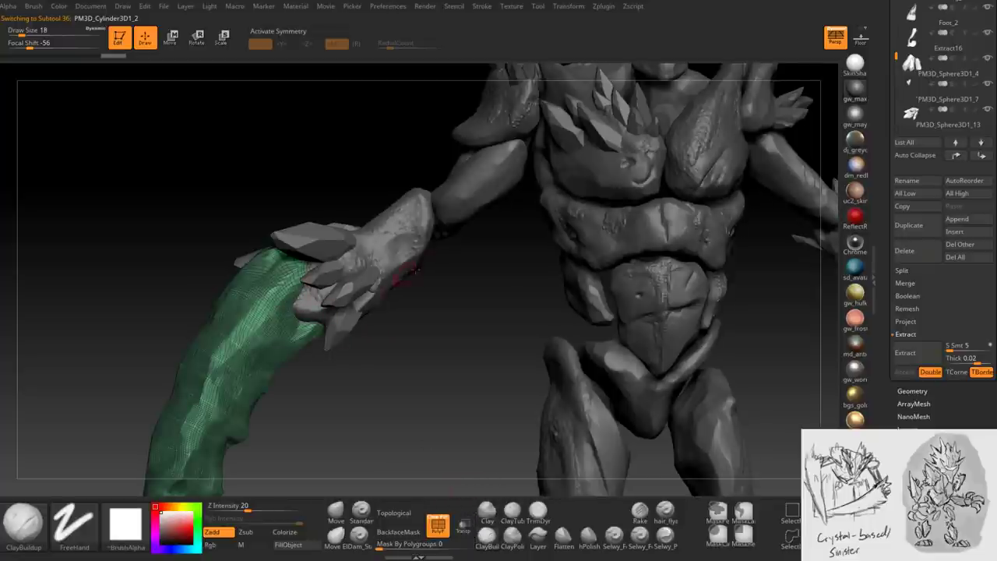
{"action": "left_click", "coordinate": [398, 531]}
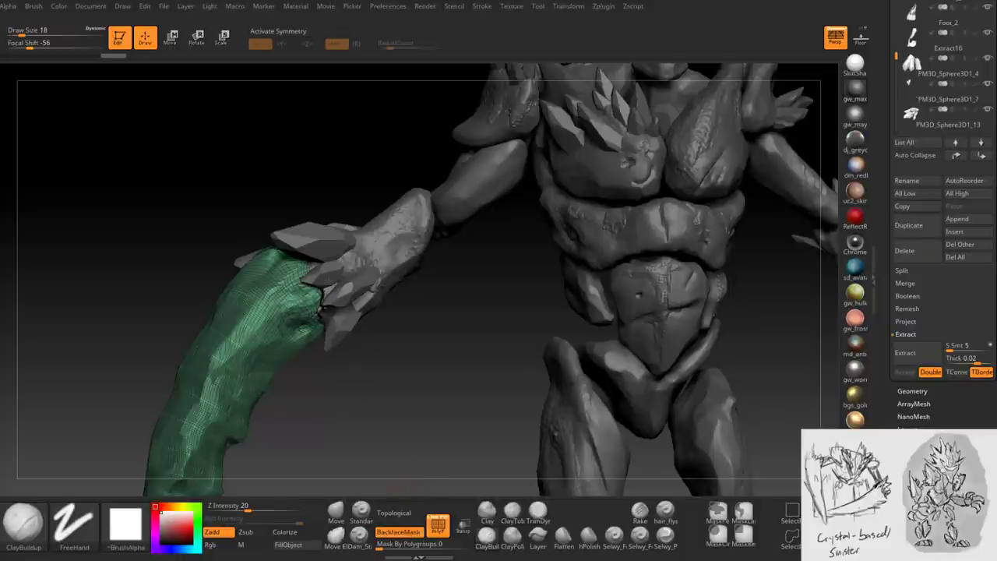
- Plane down the built-up clay on the arm blade's base beside the forearm crystals with TrimDynamic, with the polygon wireframe hidden
{"action": "left_click", "coordinate": [537, 512]}
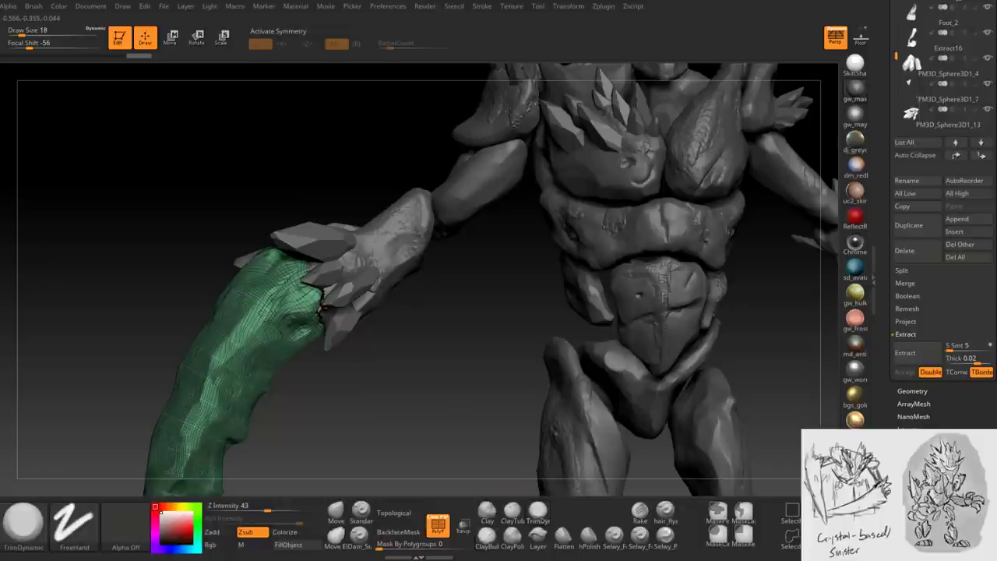
{"action": "left_click", "coordinate": [438, 524]}
{"action": "left_click_drag", "start_coordinate": [436, 467], "coordinate": [390, 436]}
{"action": "left_click_drag", "start_coordinate": [310, 300], "coordinate": [294, 311]}
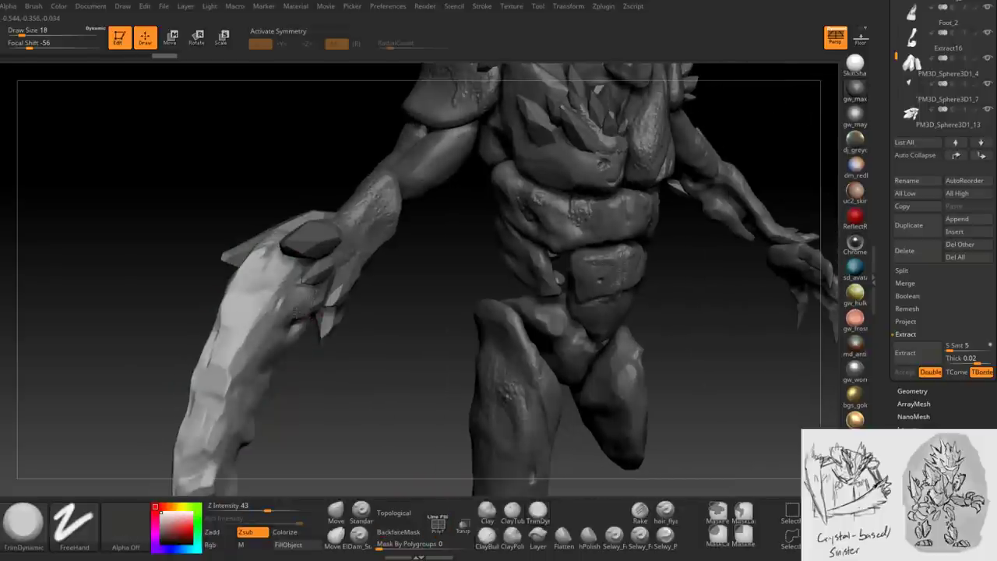
{"action": "mouse_move", "coordinate": [116, 312]}
{"action": "left_mouse_down"}
{"action": "mouse_move", "coordinate": [156, 304]}
{"action": "mouse_move", "coordinate": [148, 307]}
{"action": "left_mouse_up"}
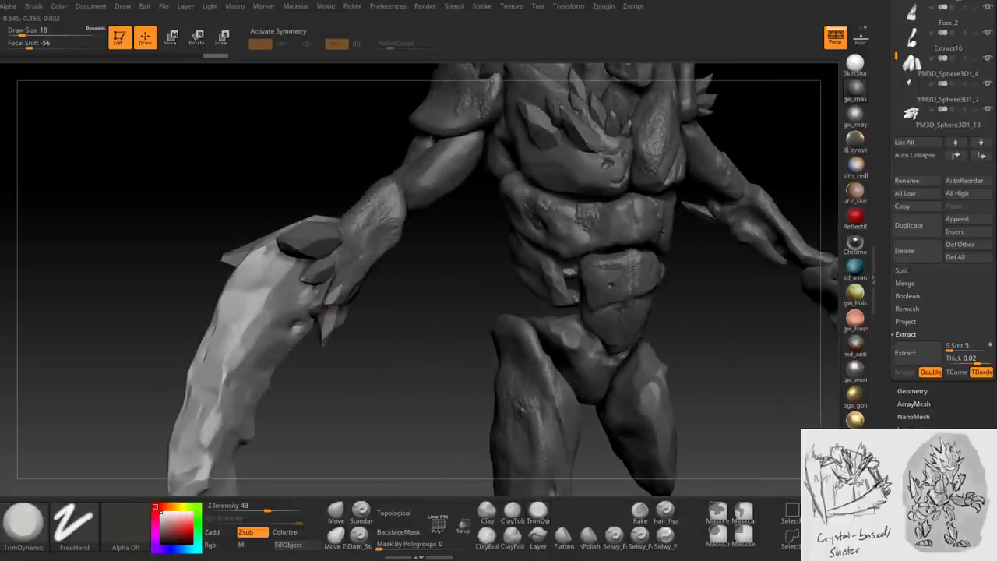
{"action": "mouse_move", "coordinate": [306, 296]}
{"action": "left_mouse_down"}
{"action": "mouse_move", "coordinate": [350, 300]}
{"action": "mouse_move", "coordinate": [313, 296]}
{"action": "mouse_move", "coordinate": [323, 278]}
{"action": "left_mouse_up"}
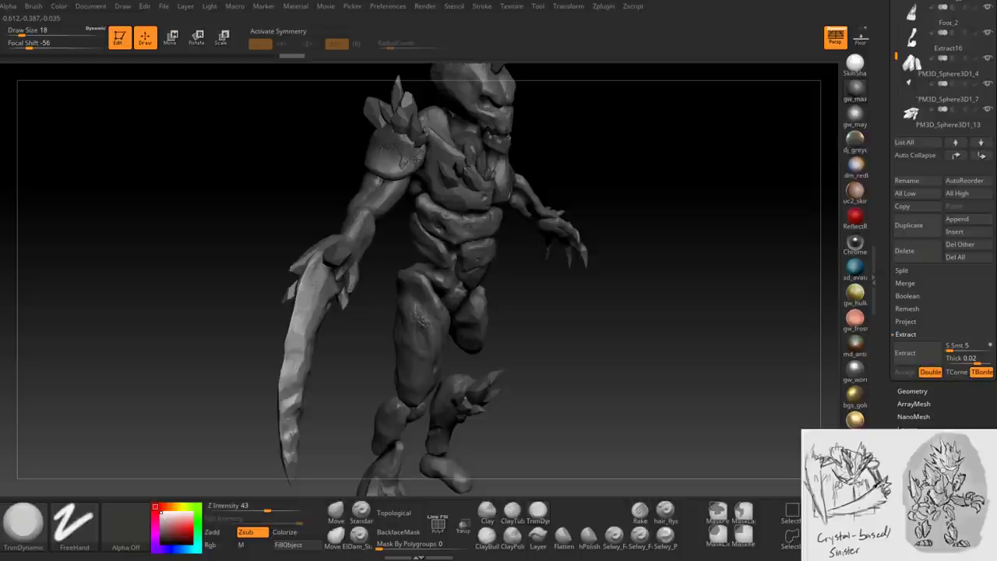
- Examine the whole creature's proportions and the arm blade from several distances, and look through the subtool list
{"action": "left_click_drag", "start_coordinate": [265, 350], "coordinate": [302, 349]}
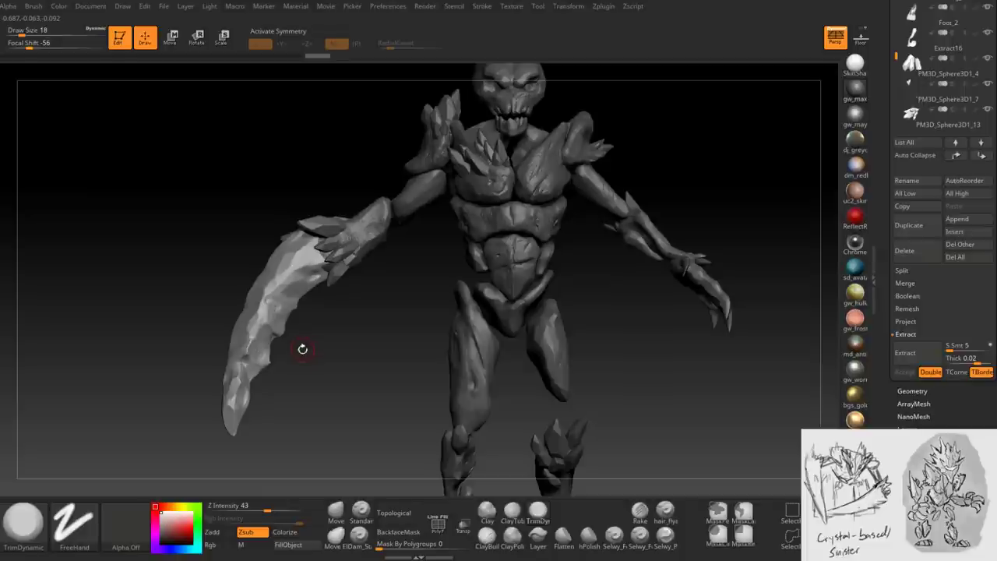
{"action": "mouse_move", "coordinate": [603, 282]}
{"action": "left_mouse_down"}
{"action": "mouse_move", "coordinate": [472, 318]}
{"action": "mouse_move", "coordinate": [451, 312]}
{"action": "mouse_move", "coordinate": [454, 359]}
{"action": "mouse_move", "coordinate": [440, 331]}
{"action": "mouse_move", "coordinate": [400, 312]}
{"action": "mouse_move", "coordinate": [401, 337]}
{"action": "mouse_move", "coordinate": [448, 342]}
{"action": "mouse_move", "coordinate": [456, 329]}
{"action": "mouse_move", "coordinate": [444, 312]}
{"action": "mouse_move", "coordinate": [382, 394]}
{"action": "mouse_move", "coordinate": [463, 340]}
{"action": "mouse_move", "coordinate": [436, 358]}
{"action": "mouse_move", "coordinate": [416, 354]}
{"action": "mouse_move", "coordinate": [418, 287]}
{"action": "mouse_move", "coordinate": [402, 335]}
{"action": "mouse_move", "coordinate": [424, 373]}
{"action": "left_mouse_up"}
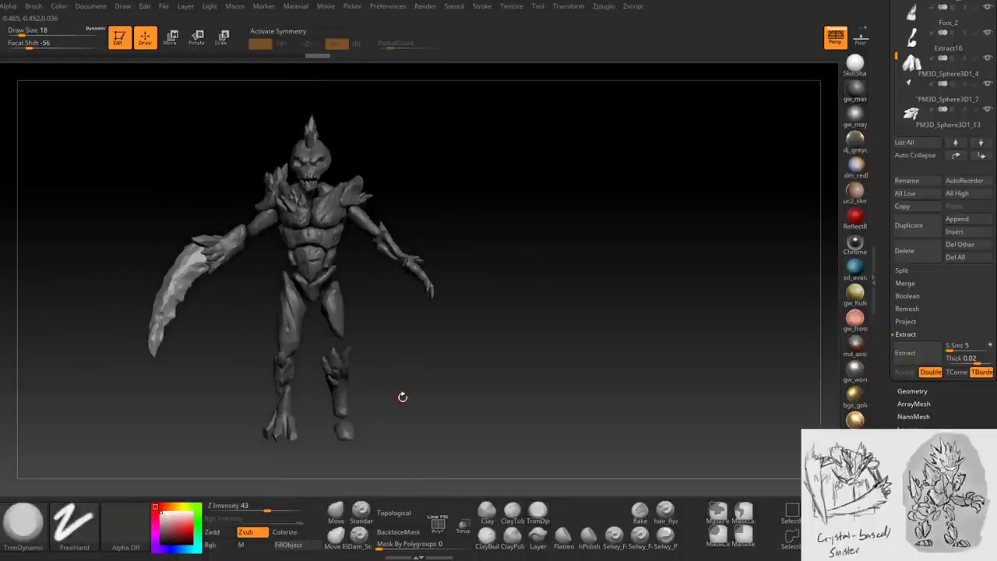
{"action": "mouse_move", "coordinate": [343, 267]}
{"action": "left_mouse_down"}
{"action": "mouse_move", "coordinate": [381, 288]}
{"action": "mouse_move", "coordinate": [436, 285]}
{"action": "mouse_move", "coordinate": [403, 296]}
{"action": "mouse_move", "coordinate": [482, 327]}
{"action": "left_mouse_up"}
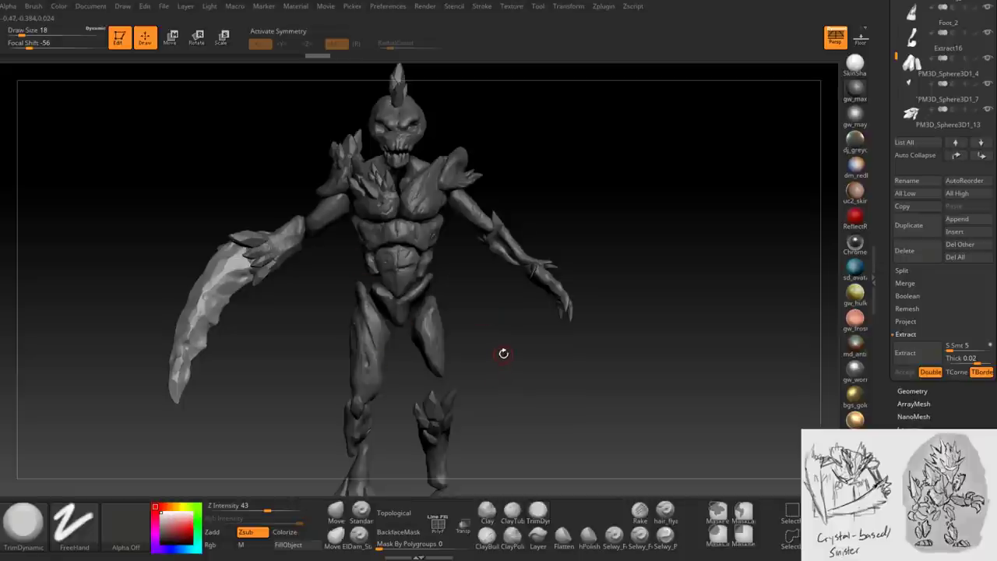
{"action": "left_click_drag", "start_coordinate": [516, 329], "coordinate": [539, 402]}
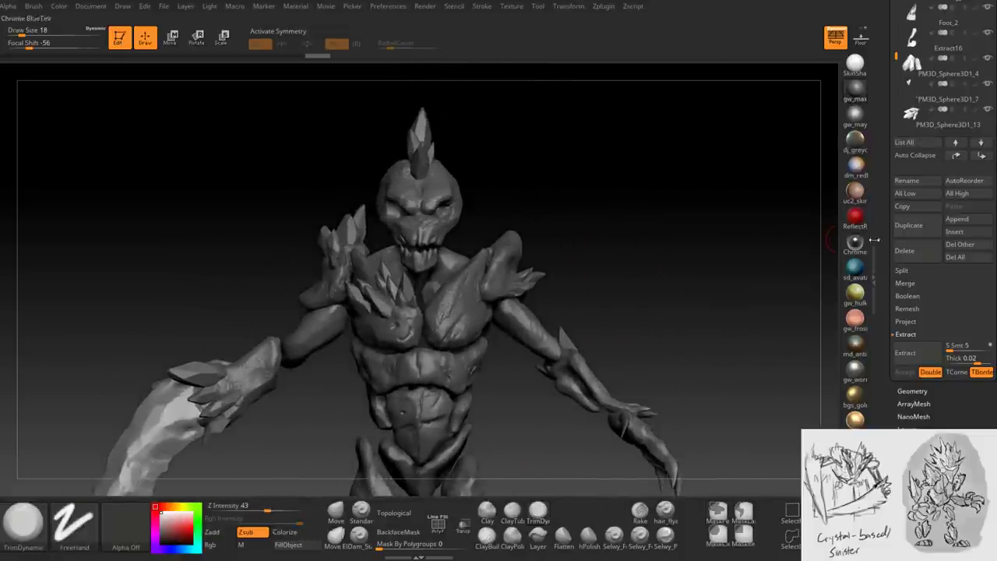
{"action": "left_click_drag", "start_coordinate": [887, 257], "coordinate": [901, 185]}
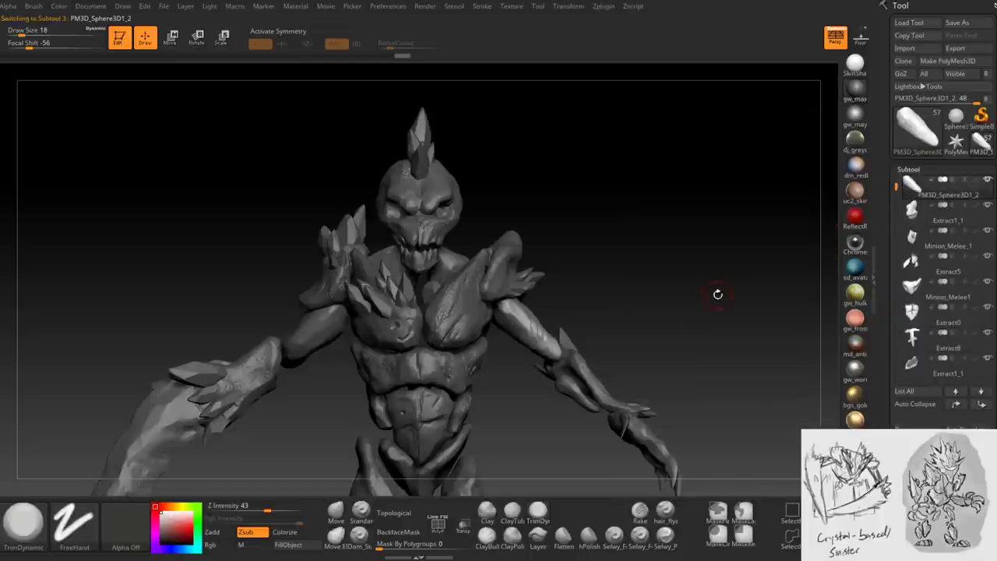
{"action": "left_click_drag", "start_coordinate": [717, 293], "coordinate": [707, 249]}
{"action": "mouse_move", "coordinate": [896, 186]}
{"action": "left_mouse_down"}
{"action": "mouse_move", "coordinate": [897, 176]}
{"action": "mouse_move", "coordinate": [895, 302]}
{"action": "left_mouse_up"}
{"action": "left_click_drag", "start_coordinate": [701, 260], "coordinate": [561, 362]}
{"action": "mouse_move", "coordinate": [644, 289]}
{"action": "left_mouse_down"}
{"action": "mouse_move", "coordinate": [652, 221]}
{"action": "mouse_move", "coordinate": [619, 224]}
{"action": "mouse_move", "coordinate": [634, 200]}
{"action": "mouse_move", "coordinate": [646, 209]}
{"action": "left_mouse_up"}
- Save the tool over the existing Minion_Melee.ztl file in the Minions folder
{"action": "left_click", "coordinate": [957, 22]}
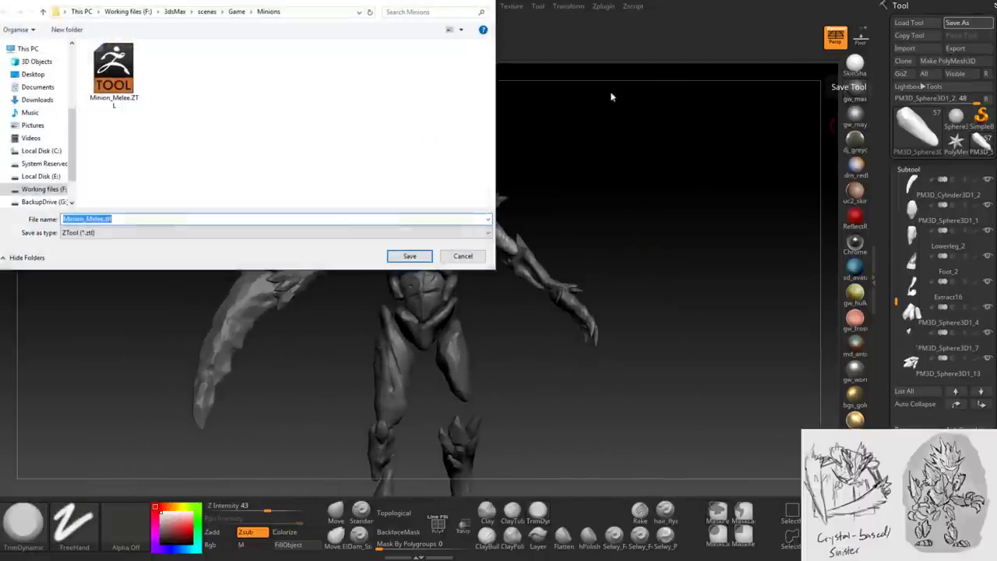
{"action": "left_click", "coordinate": [409, 255]}
{"action": "left_click", "coordinate": [538, 282]}
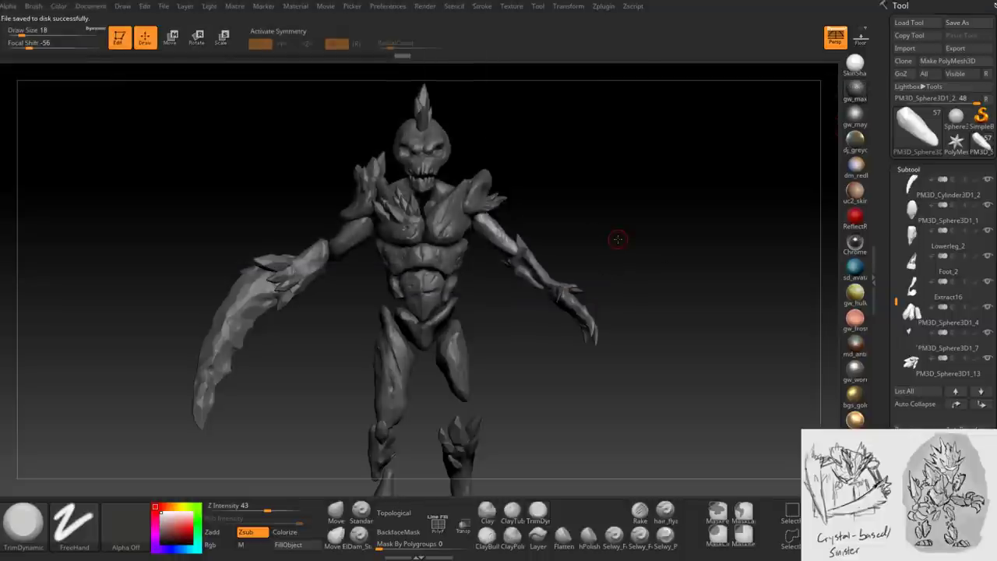
- Save a separate copy of the tool as Minion_Melee_Decimate.ztl in the Minions folder
{"action": "mouse_move", "coordinate": [637, 236]}
{"action": "left_mouse_down"}
{"action": "mouse_move", "coordinate": [630, 245]}
{"action": "mouse_move", "coordinate": [651, 289]}
{"action": "mouse_move", "coordinate": [623, 275]}
{"action": "mouse_move", "coordinate": [632, 287]}
{"action": "mouse_move", "coordinate": [615, 288]}
{"action": "mouse_move", "coordinate": [650, 289]}
{"action": "mouse_move", "coordinate": [635, 287]}
{"action": "left_mouse_up"}
{"action": "left_click", "coordinate": [964, 23]}
{"action": "left_click", "coordinate": [105, 218]}
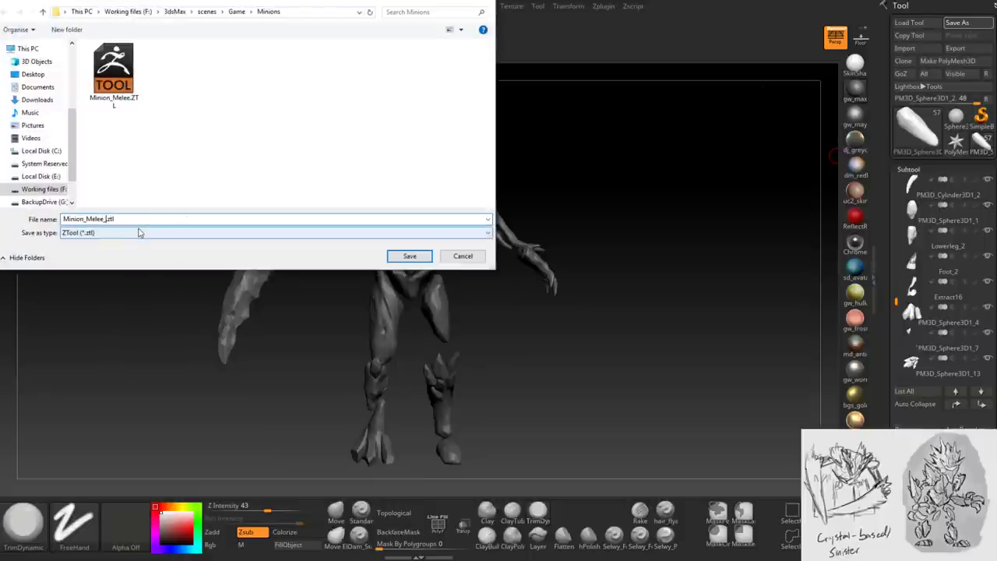
{"action": "type", "text": "_Decimate"}
{"action": "key", "text": "Return"}
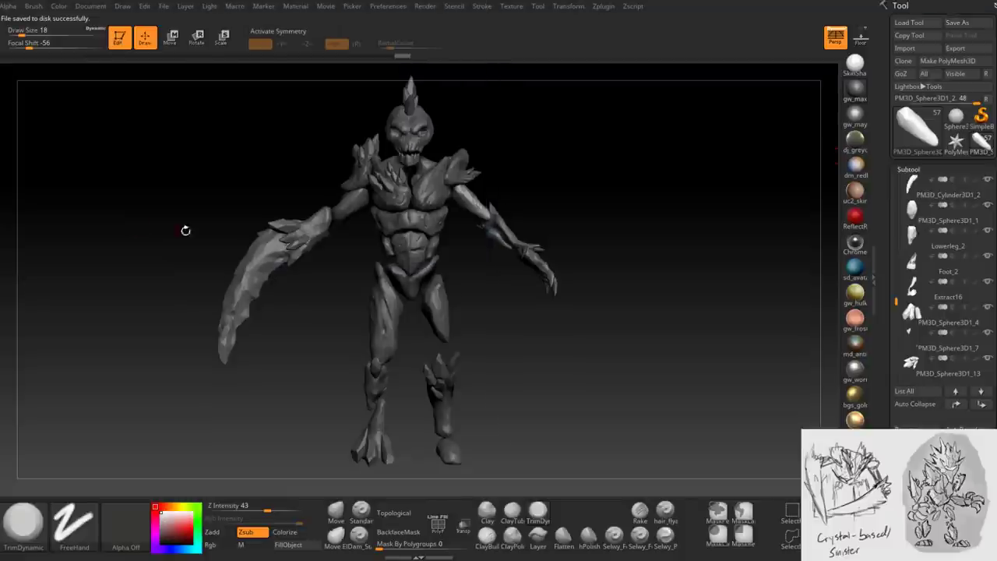
- Pre-process all visible subtools with Decimation Master
{"action": "left_click", "coordinate": [603, 7]}
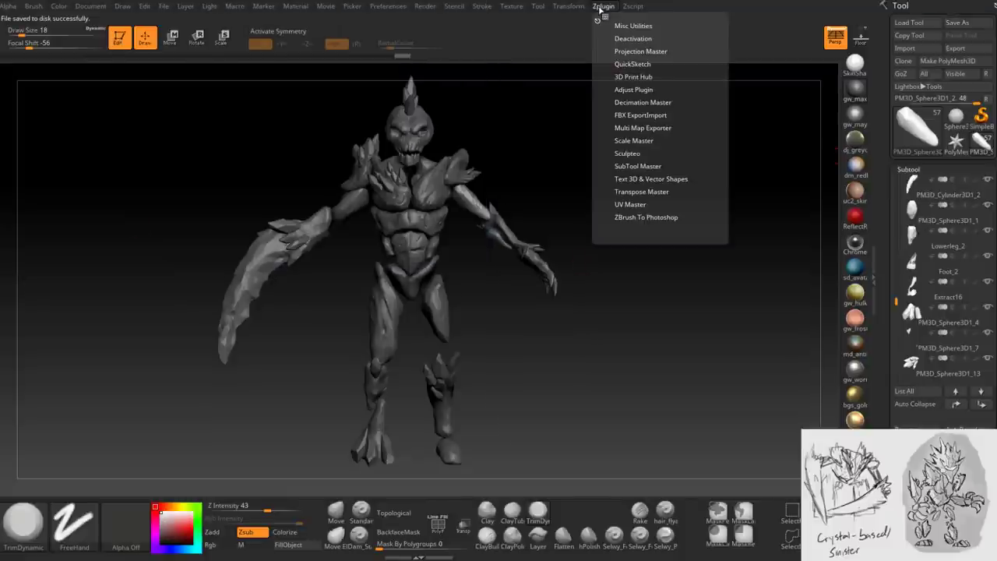
{"action": "left_click", "coordinate": [639, 102]}
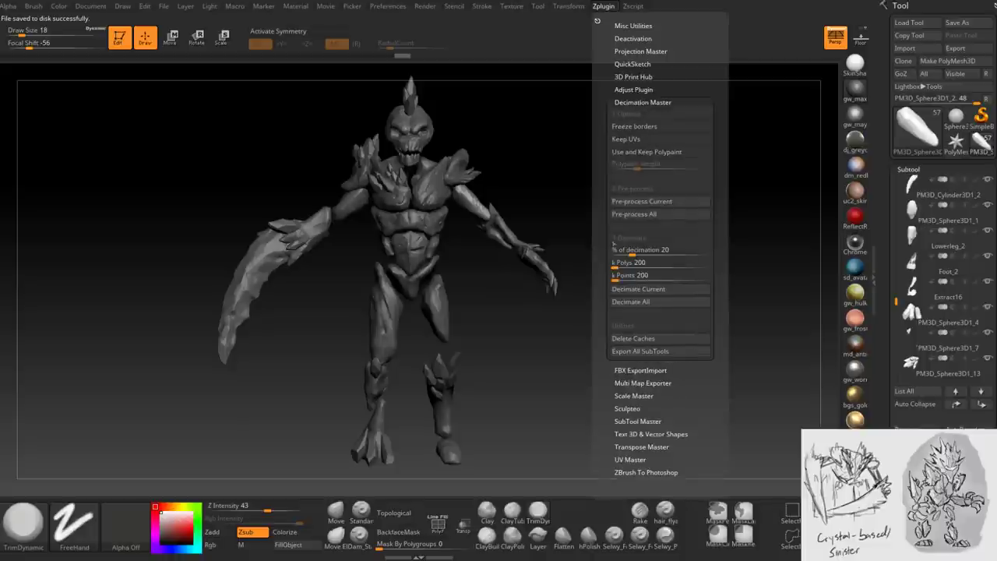
{"action": "left_click", "coordinate": [635, 214]}
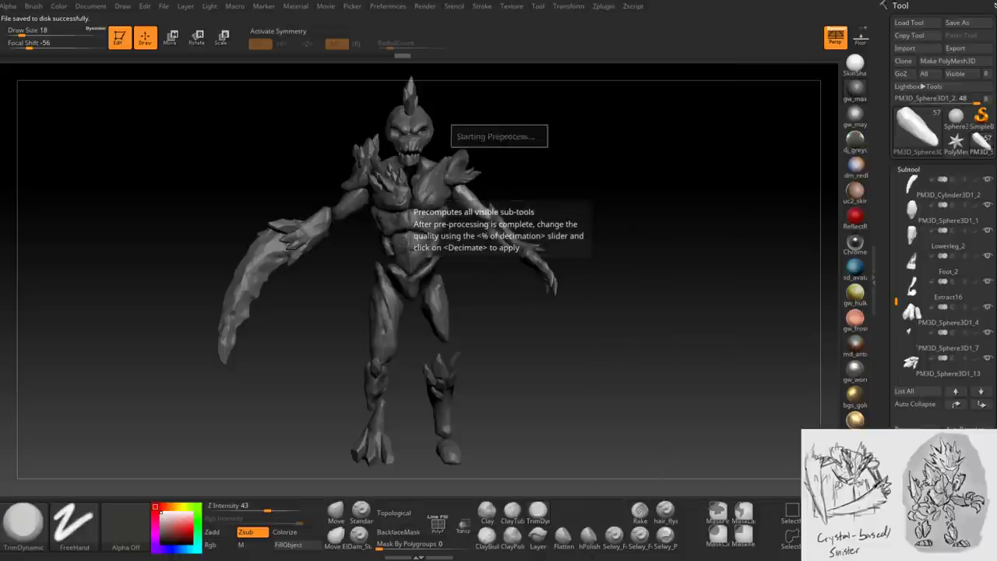